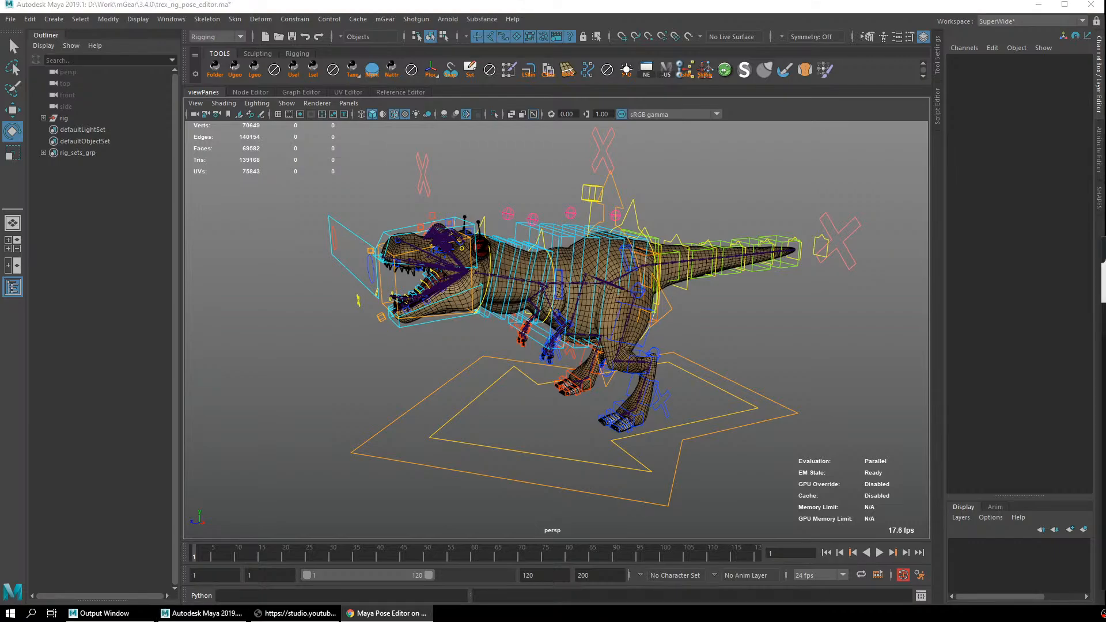
# Examine the T-rex rig's mesh, controls and joints from the side and front.
pyautogui.moveTo(1100, 237); pyautogui.dragTo(1105, 237)
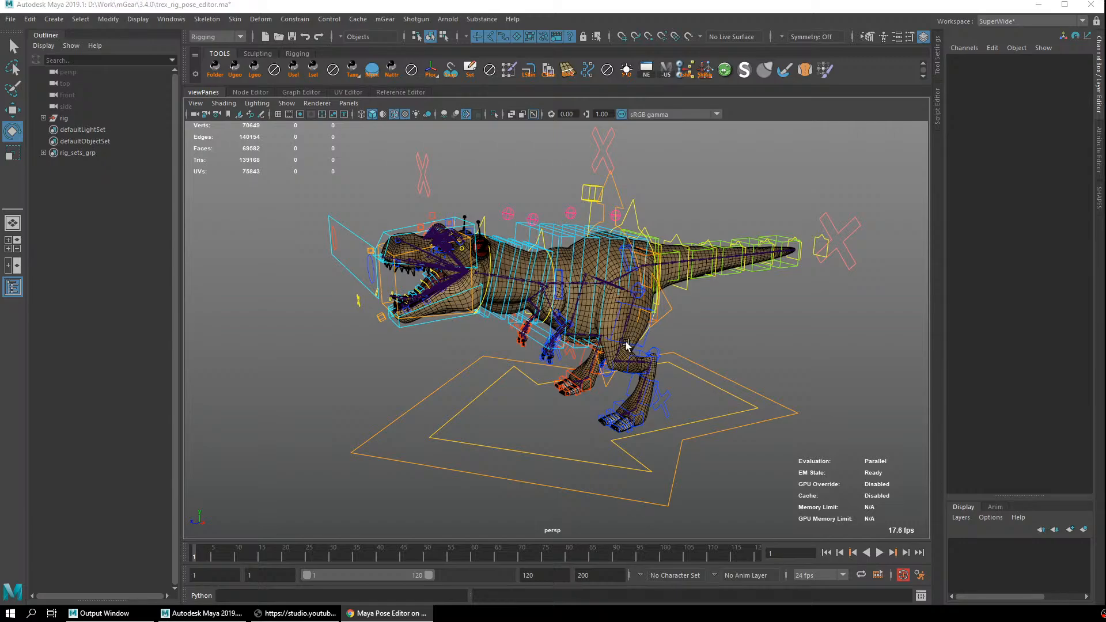
pyautogui.keyDown('alt'); pyautogui.moveTo(698, 280); pyautogui.dragTo(700, 304); pyautogui.keyUp('alt')
pyautogui.keyDown('alt'); pyautogui.moveTo(701, 303); pyautogui.dragTo(786, 305, button='right'); pyautogui.keyUp('alt')
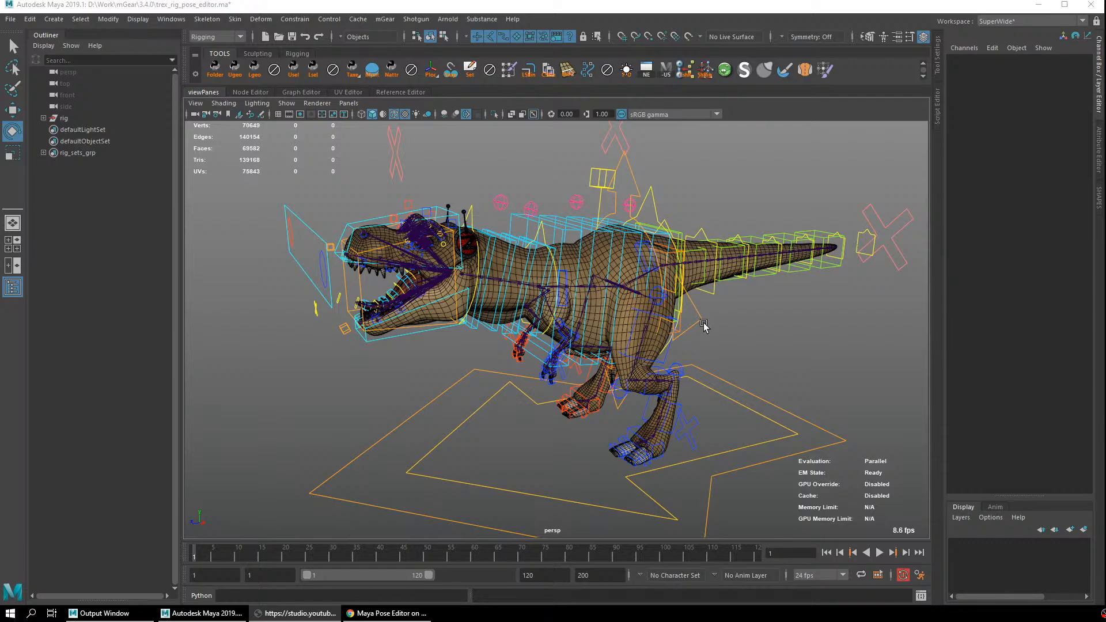
pyautogui.keyDown('alt'); pyautogui.moveTo(699, 361); pyautogui.dragTo(703, 332, button='middle'); pyautogui.keyUp('alt')
pyautogui.keyDown('alt'); pyautogui.moveTo(703, 330); pyautogui.dragTo(689, 328); pyautogui.keyUp('alt')
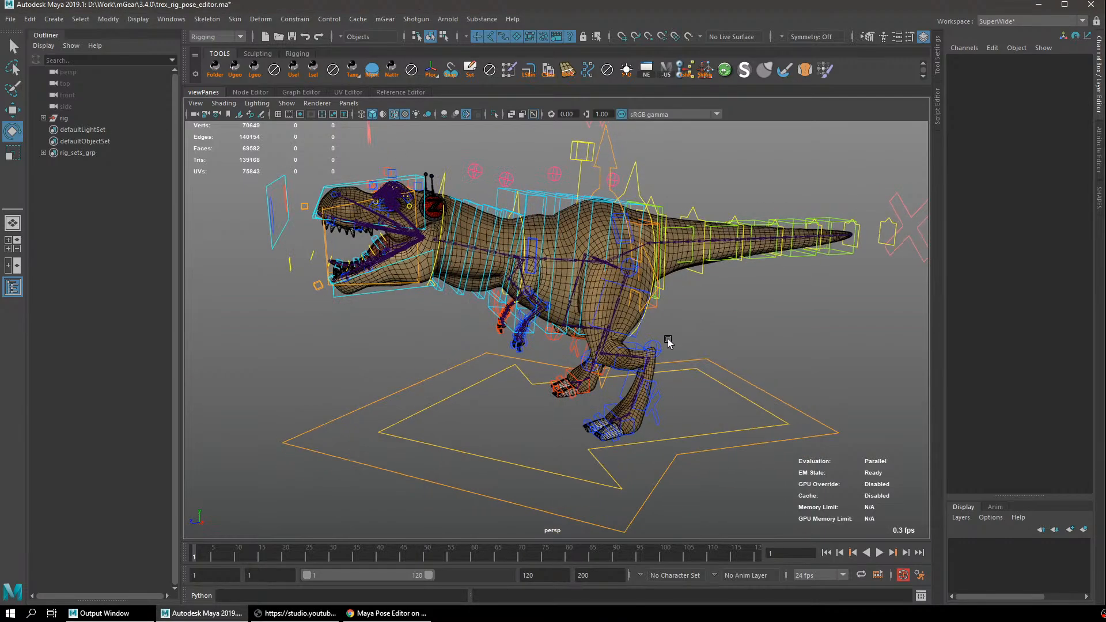
pyautogui.keyDown('alt'); pyautogui.moveTo(627, 336); pyautogui.dragTo(655, 362, button='right'); pyautogui.keyUp('alt')
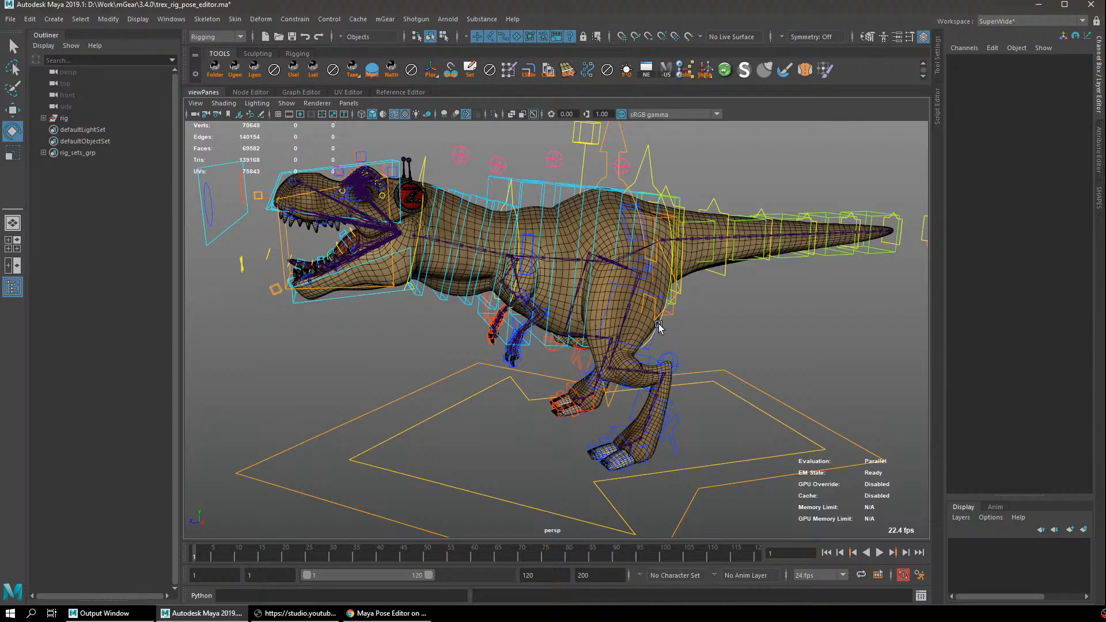
pyautogui.keyDown('alt'); pyautogui.moveTo(688, 289); pyautogui.dragTo(747, 315, button='right'); pyautogui.keyUp('alt')
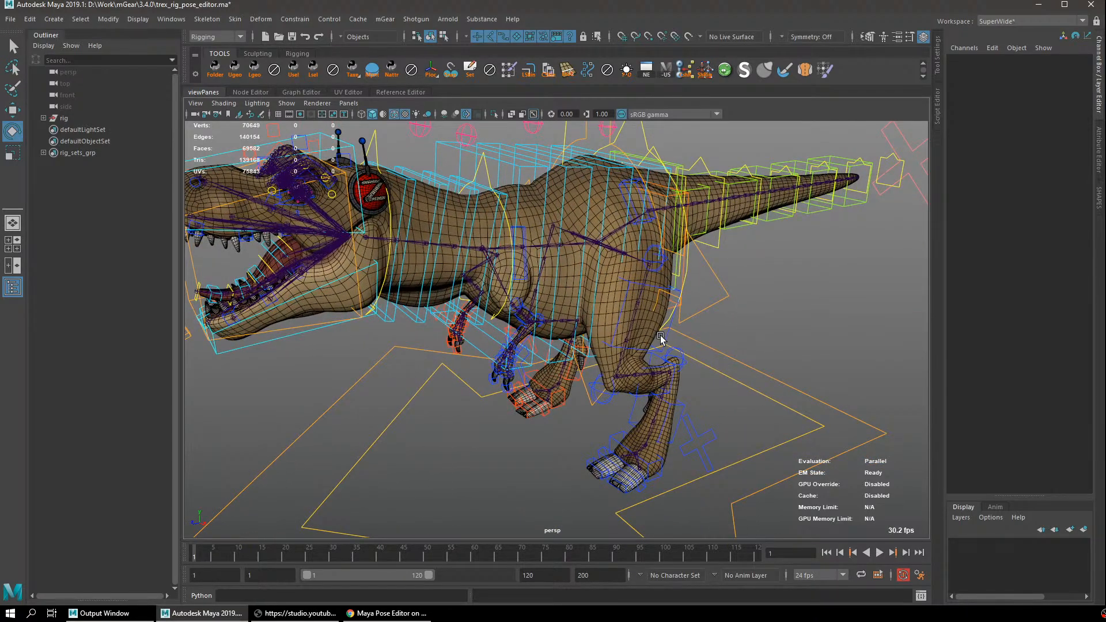
# Select the T-rex body mesh, inspect the skinCluster22 attributes including the skinning method, and clear the selection.
pyautogui.click(646, 312)
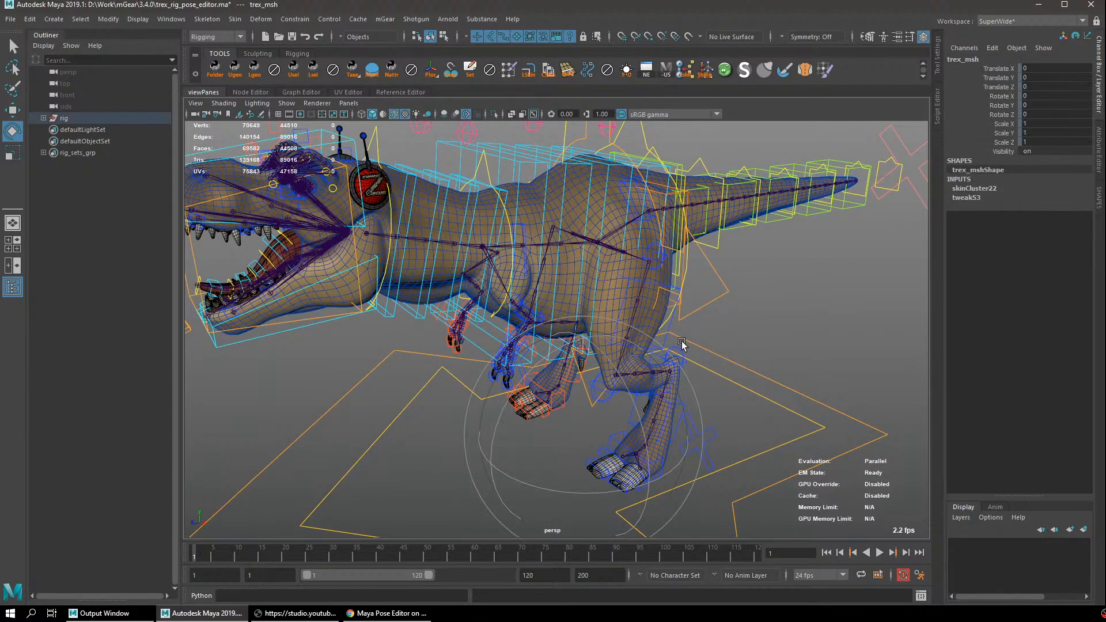
pyautogui.keyDown('alt'); pyautogui.moveTo(690, 352); pyautogui.dragTo(668, 343); pyautogui.keyUp('alt')
pyautogui.click(979, 188)
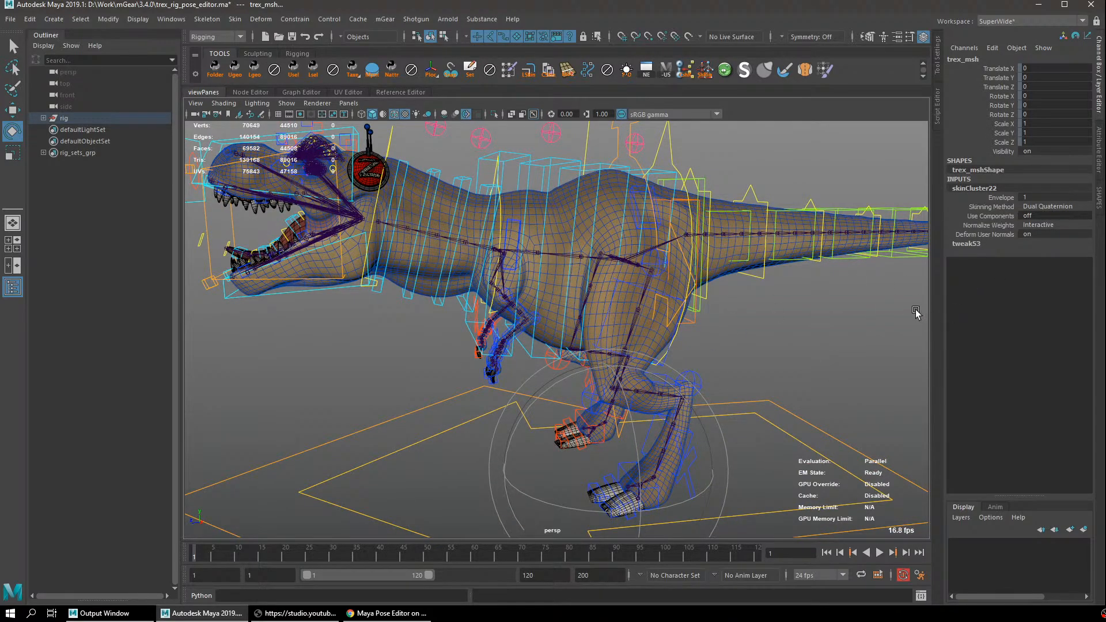
pyautogui.keyDown('alt'); pyautogui.moveTo(750, 294); pyautogui.dragTo(736, 350); pyautogui.keyUp('alt')
pyautogui.keyDown('alt'); pyautogui.moveTo(665, 289); pyautogui.dragTo(651, 277); pyautogui.keyUp('alt')
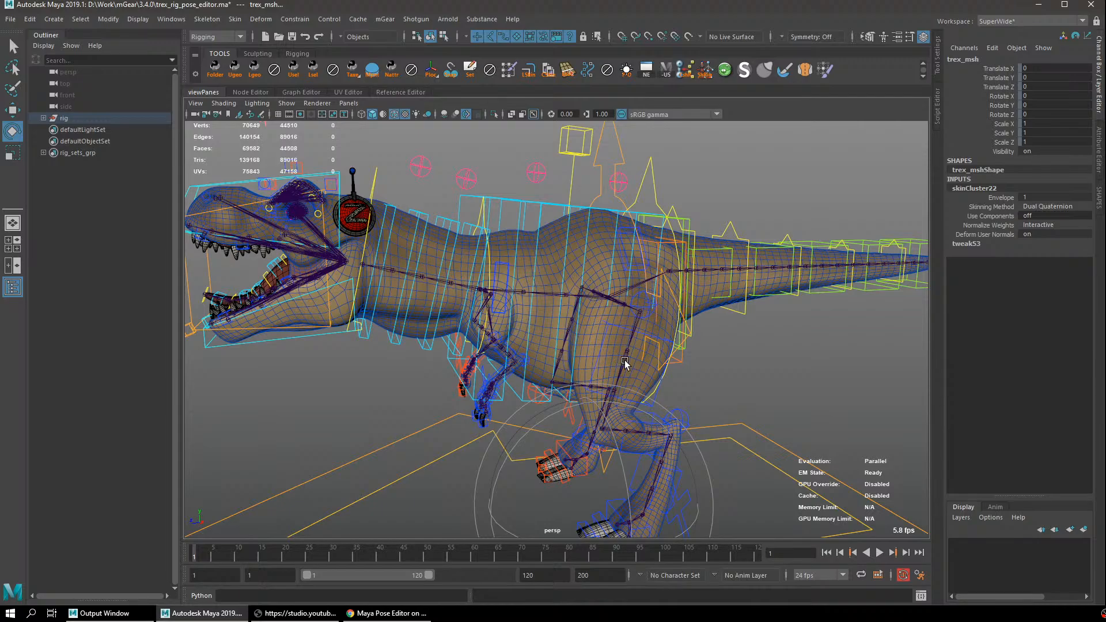
pyautogui.keyDown('alt'); pyautogui.moveTo(627, 349); pyautogui.dragTo(691, 330); pyautogui.keyUp('alt')
pyautogui.click(724, 323)
# Switch to the Select tool, check which deformers feed the T-rex body mesh, and deselect it.
pyautogui.scroll(6, 724, 322)
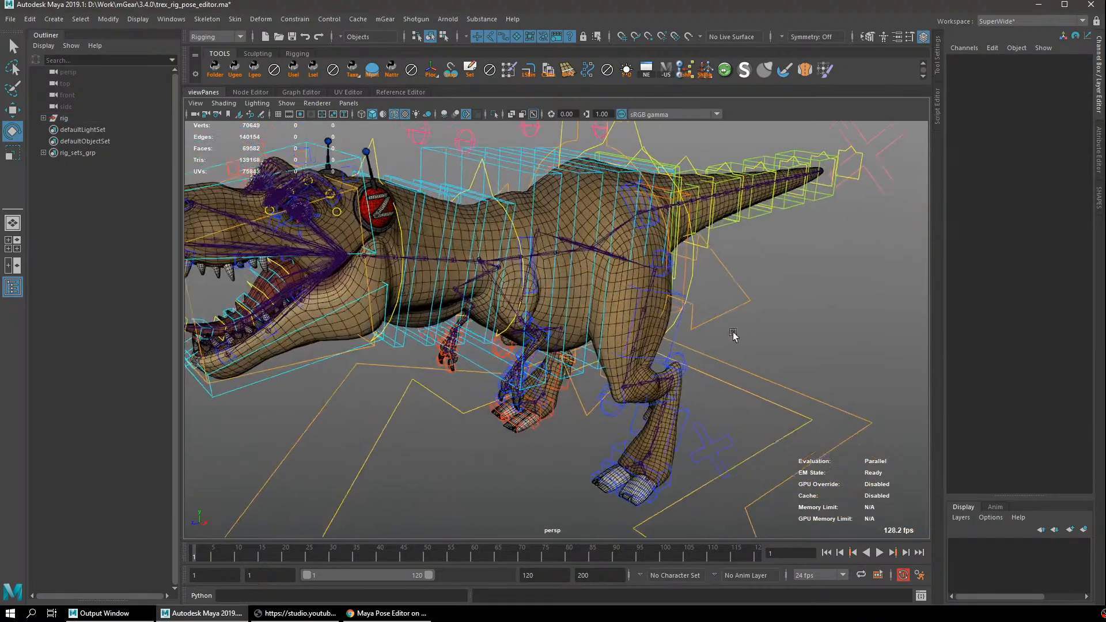
pyautogui.scroll(-6, 708, 266)
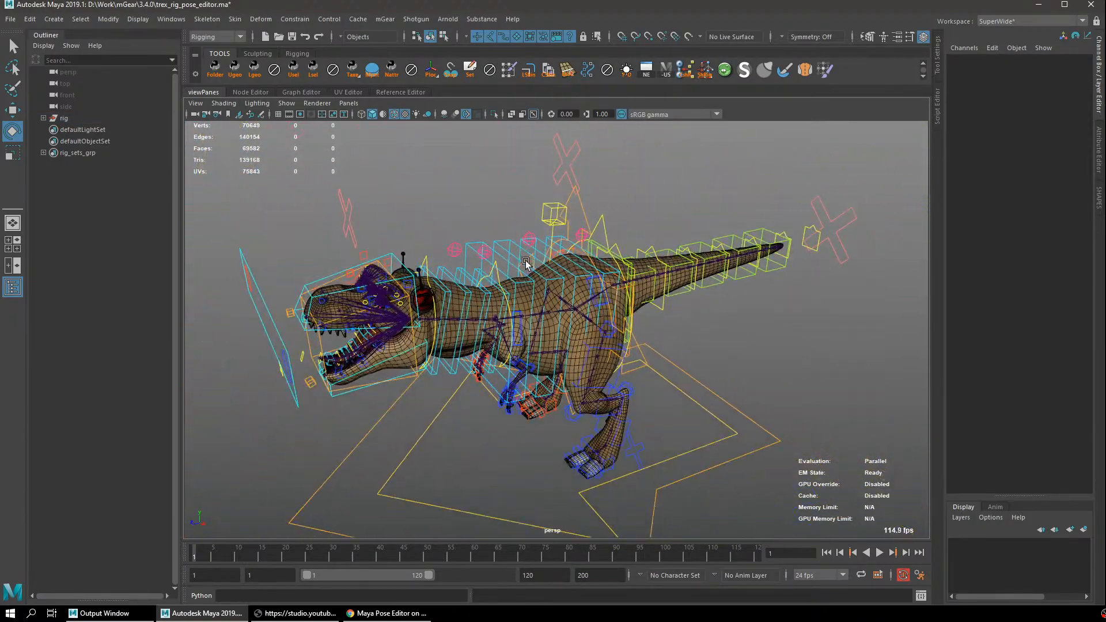
pyautogui.scroll(5, 631, 251)
pyautogui.scroll(-2, 694, 324)
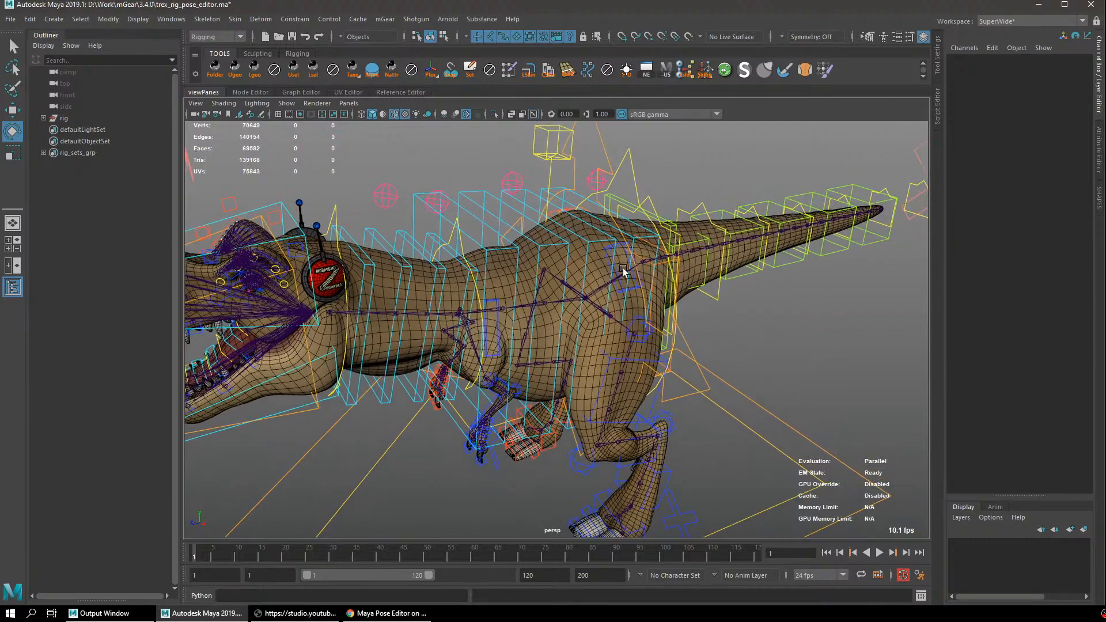
pyautogui.click(607, 152)
pyautogui.moveTo(612, 151); pyautogui.dragTo(558, 344, button='right')
pyautogui.press('q')
pyautogui.keyDown('alt'); pyautogui.moveTo(680, 351); pyautogui.dragTo(745, 357); pyautogui.keyUp('alt')
pyautogui.click(745, 357)
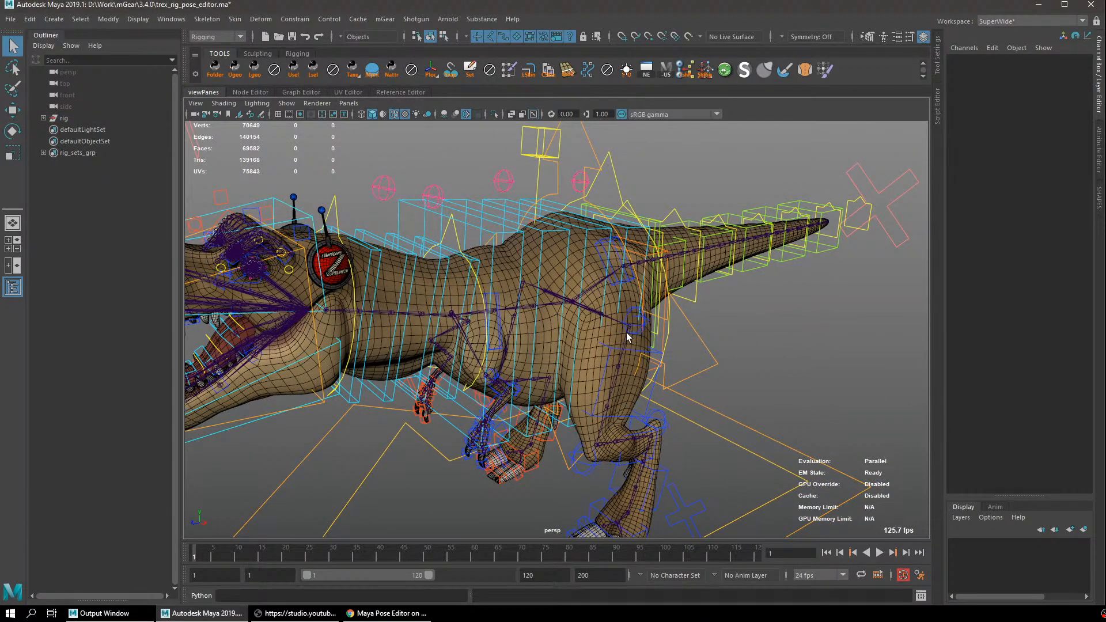
pyautogui.click(613, 337)
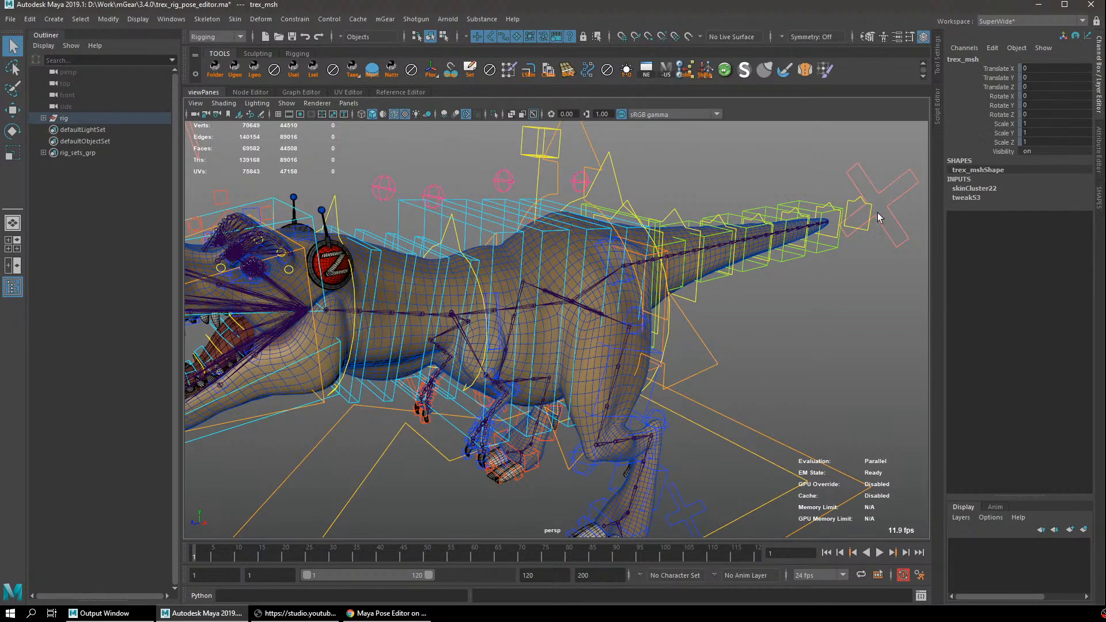
pyautogui.keyDown('alt'); pyautogui.moveTo(802, 283); pyautogui.dragTo(795, 322); pyautogui.keyUp('alt')
pyautogui.click(696, 326)
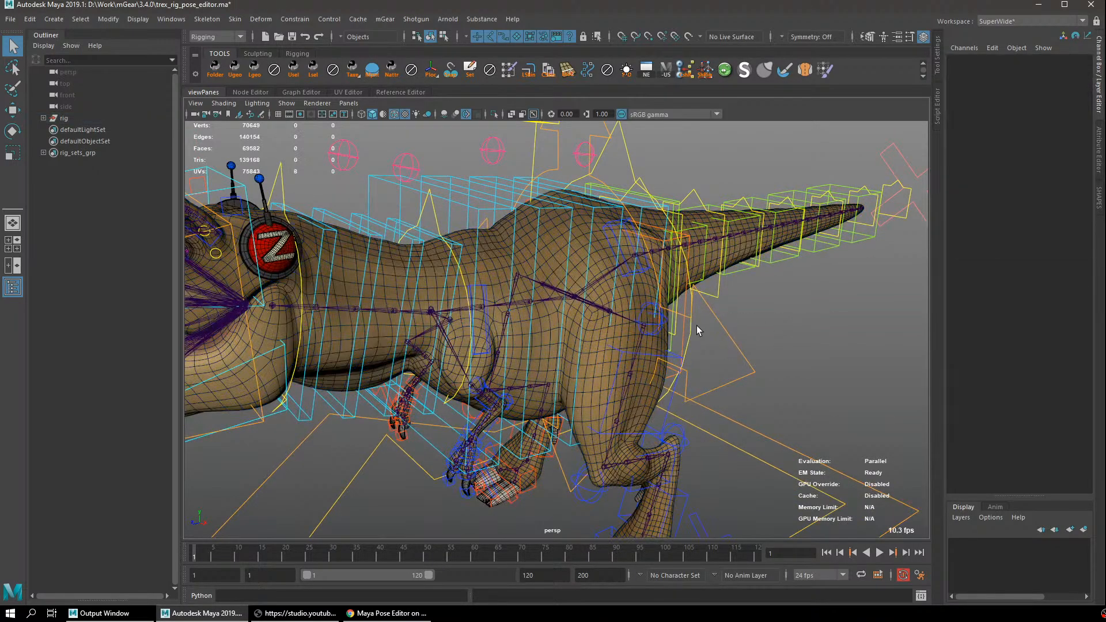
# Try rotating the left leg offset control legoffset_L0_ctl to test the hip deformation, and undo the rotations.
pyautogui.click(648, 268)
pyautogui.press('e')
pyautogui.moveTo(606, 280); pyautogui.dragTo(600, 309)
pyautogui.moveTo(543, 266); pyautogui.dragTo(523, 248)
pyautogui.hotkey('ctrl', 'z')
pyautogui.moveTo(605, 270); pyautogui.dragTo(575, 224)
pyautogui.hotkey('ctrl', 'z')
pyautogui.keyDown('alt'); pyautogui.moveTo(579, 262); pyautogui.dragTo(537, 320); pyautogui.keyUp('alt')
pyautogui.hotkey('ctrl', 'z')
pyautogui.hotkey('ctrl', 'z')
pyautogui.hotkey('ctrl', 'z')
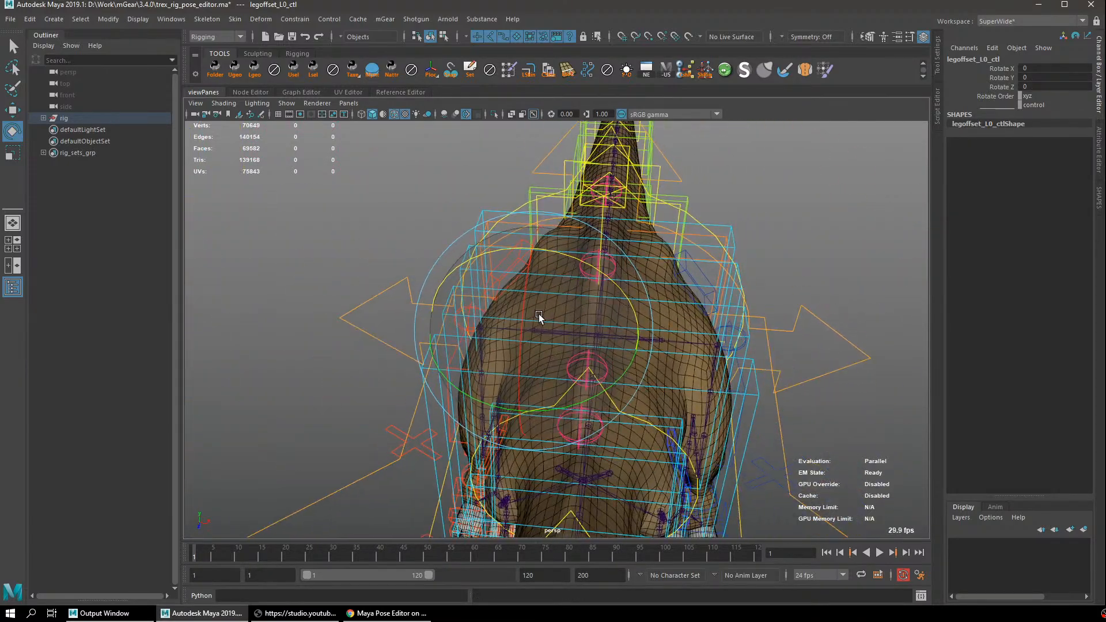
# Test the left hip with further rotations of legoffset_L0_ctl, up to about 26 degrees around Z, and undo them.
pyautogui.moveTo(605, 281); pyautogui.dragTo(530, 316)
pyautogui.keyDown('alt'); pyautogui.moveTo(679, 302); pyautogui.dragTo(581, 250); pyautogui.keyUp('alt')
pyautogui.keyDown('alt'); pyautogui.moveTo(653, 266); pyautogui.dragTo(644, 244); pyautogui.keyUp('alt')
pyautogui.moveTo(614, 287); pyautogui.dragTo(588, 227)
pyautogui.moveTo(696, 263); pyautogui.dragTo(662, 322)
pyautogui.moveTo(548, 306); pyautogui.dragTo(590, 280)
pyautogui.hotkey('ctrl', 'z')
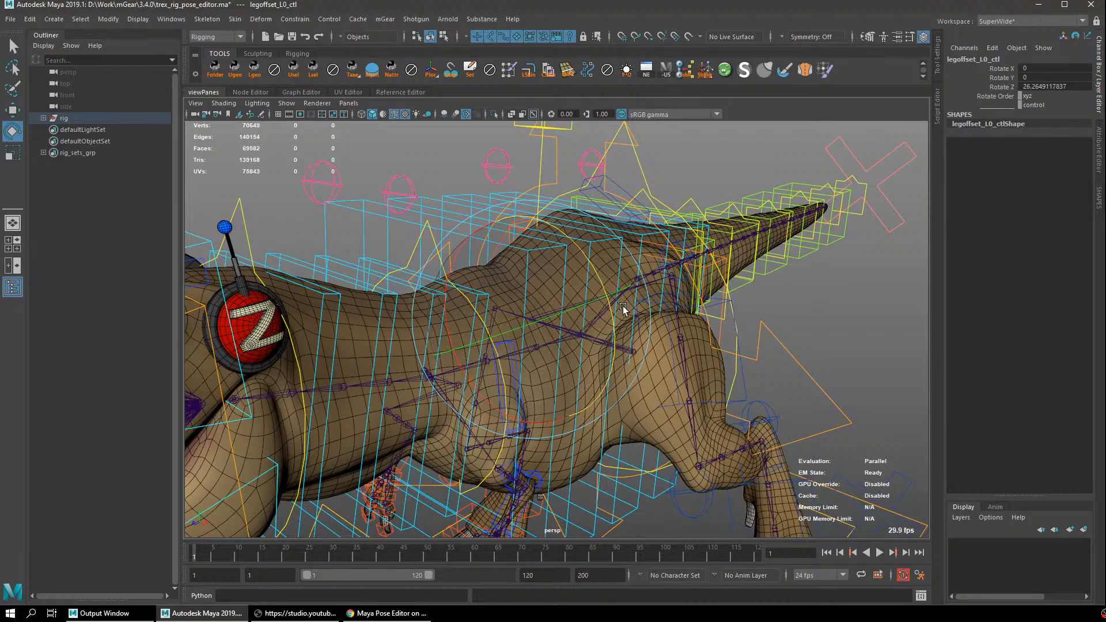
pyautogui.hotkey('ctrl', 'z')
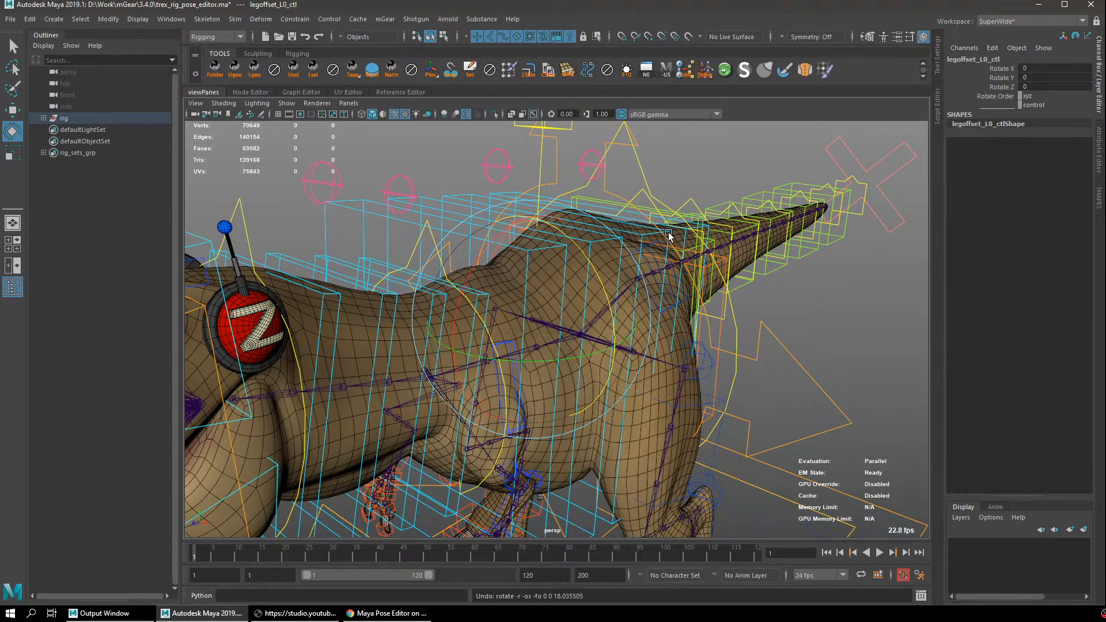
# Try rotating the spine_C0_fk0_ctl control to about -93.7 degrees around X, inspect the hip creases, undo the rotation and deselect.
pyautogui.keyDown('alt'); pyautogui.moveTo(662, 235); pyautogui.dragTo(636, 239); pyautogui.keyUp('alt')
pyautogui.click(596, 207)
pyautogui.moveTo(596, 207); pyautogui.dragTo(667, 305)
pyautogui.keyDown('alt'); pyautogui.moveTo(667, 304); pyautogui.dragTo(706, 398, button='right'); pyautogui.keyUp('alt')
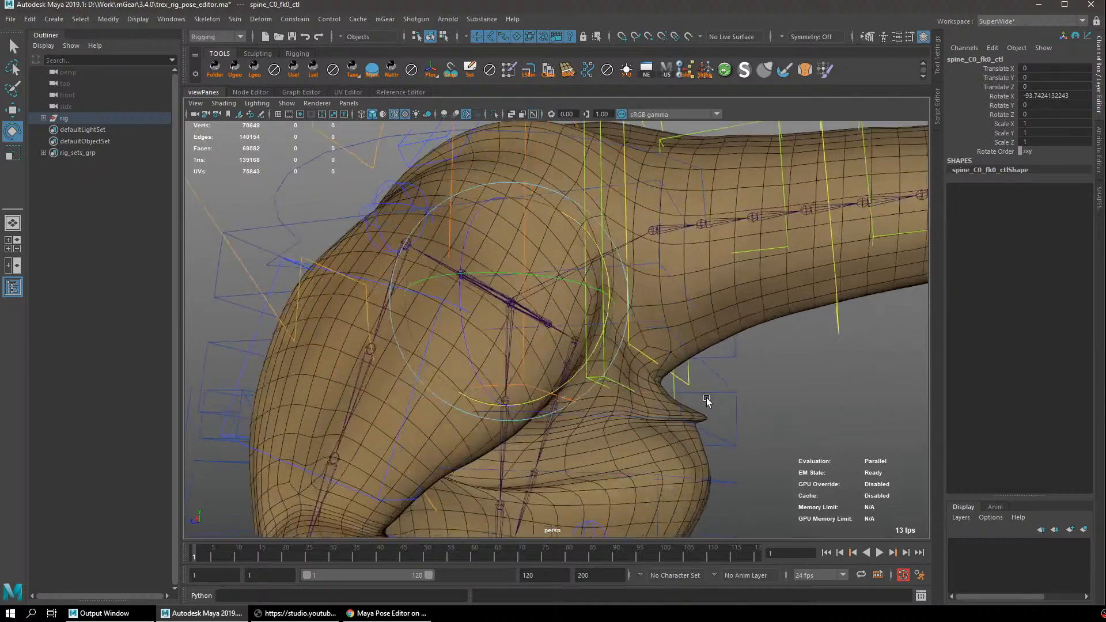
pyautogui.keyDown('alt'); pyautogui.moveTo(706, 398); pyautogui.dragTo(766, 378); pyautogui.keyUp('alt')
pyautogui.hotkey('ctrl', 'z')
pyautogui.click(763, 373)
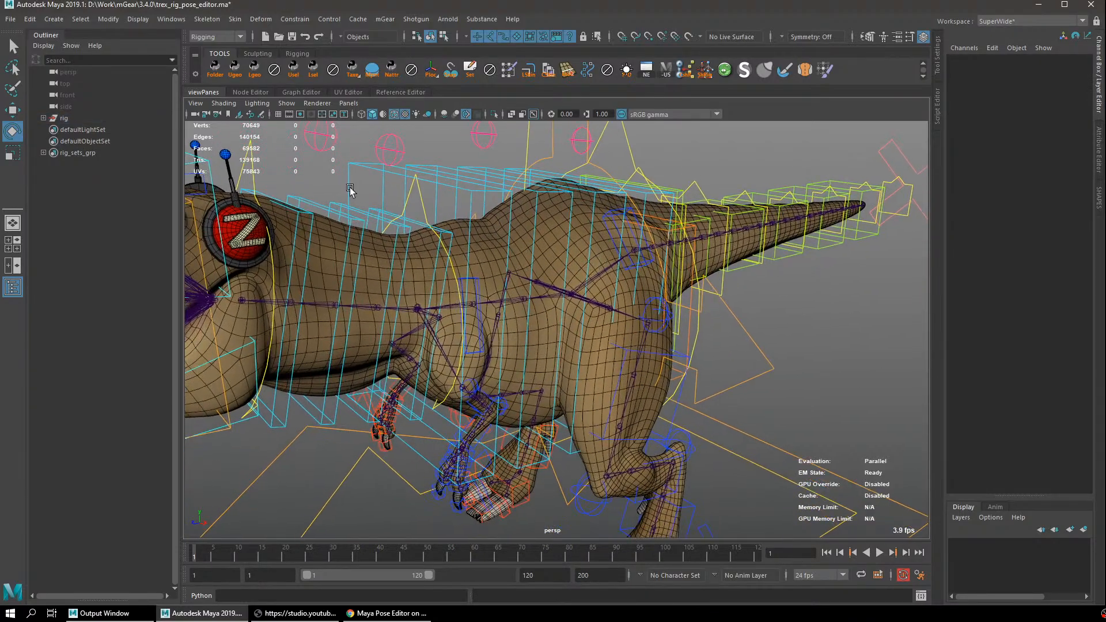
# Open the Pose Editor and dismiss the Latest Actions launcher that covers it.
pyautogui.click(176, 20)
pyautogui.click(182, 21)
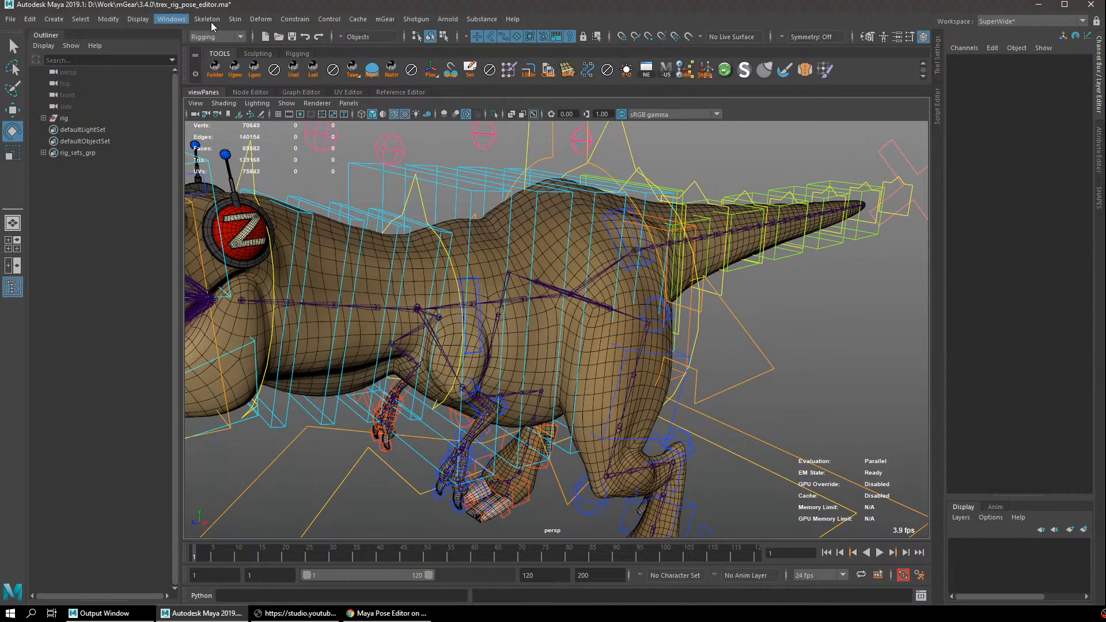
pyautogui.click(170, 20)
pyautogui.moveTo(203, 88)
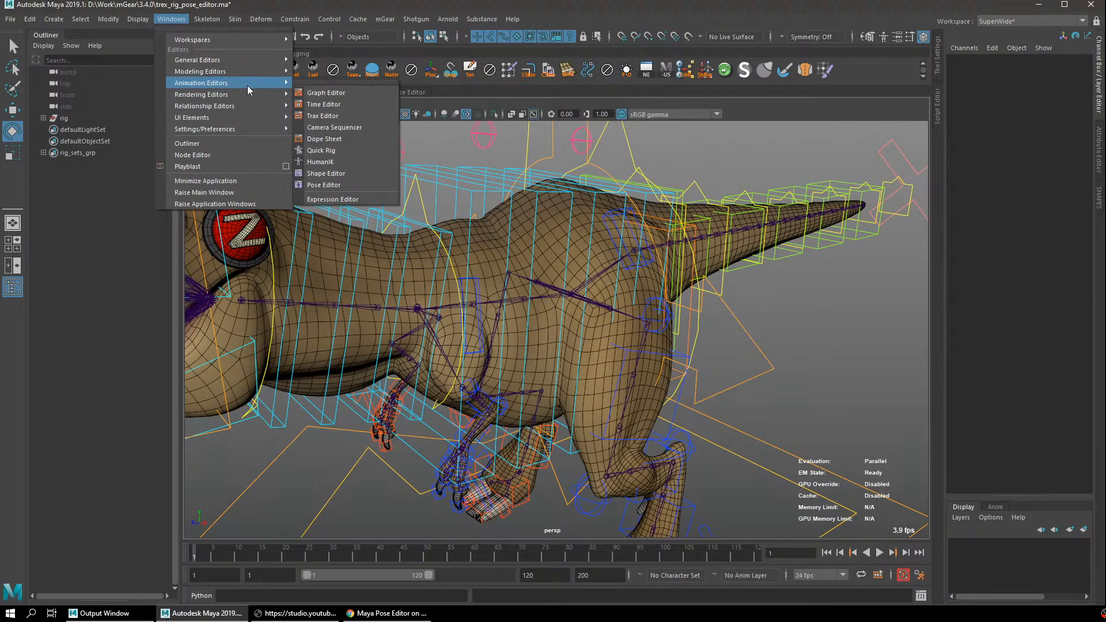
pyautogui.click(333, 186)
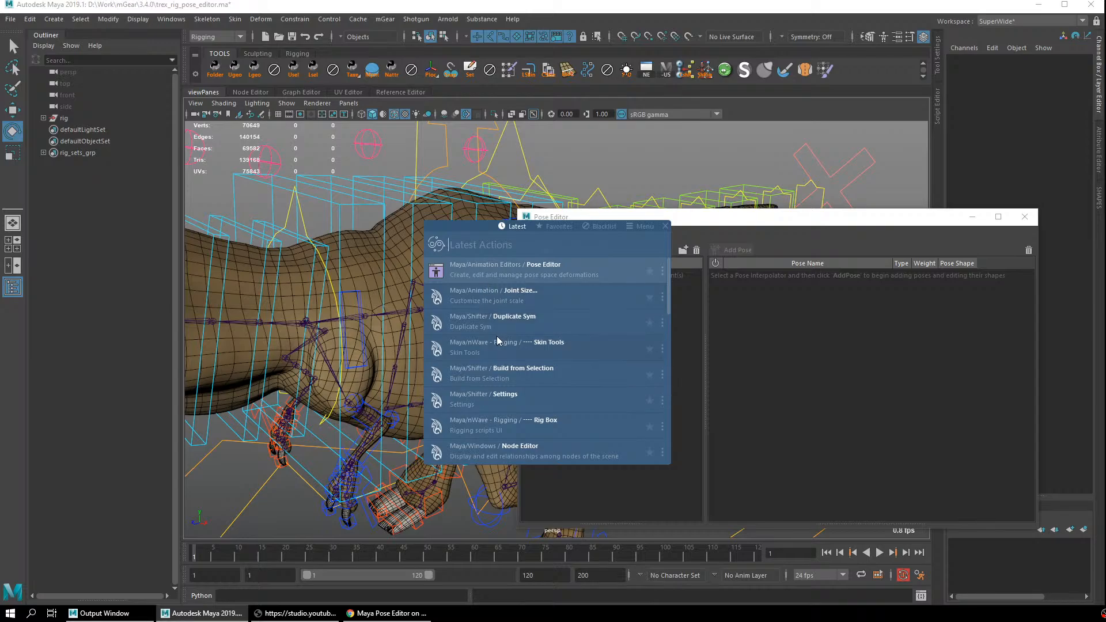
pyautogui.click(709, 169)
pyautogui.click(529, 231)
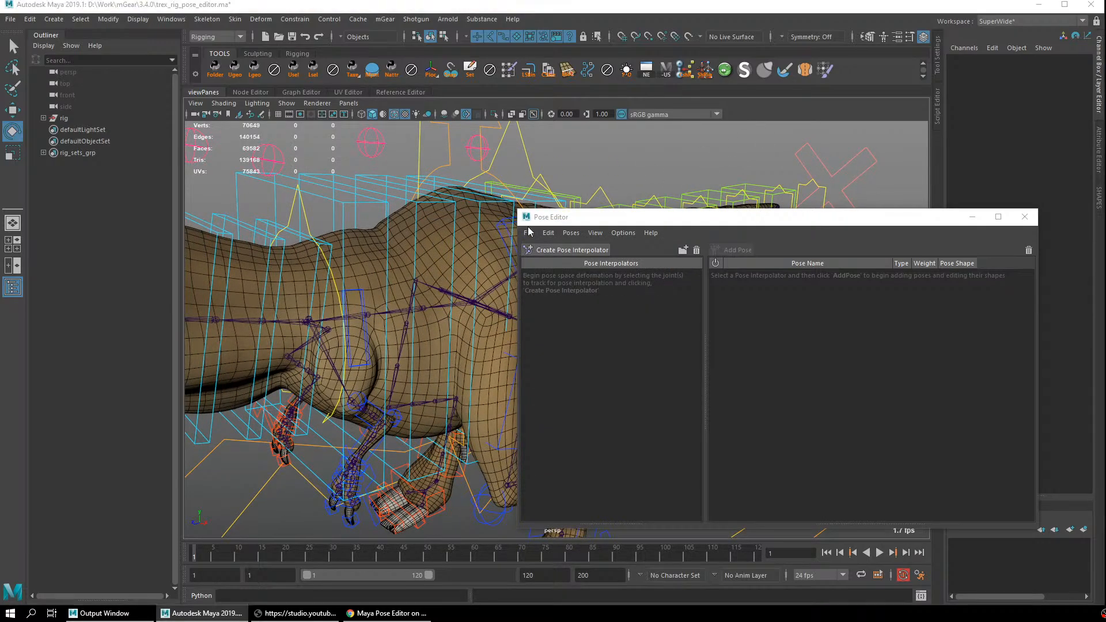
pyautogui.press('Tab')
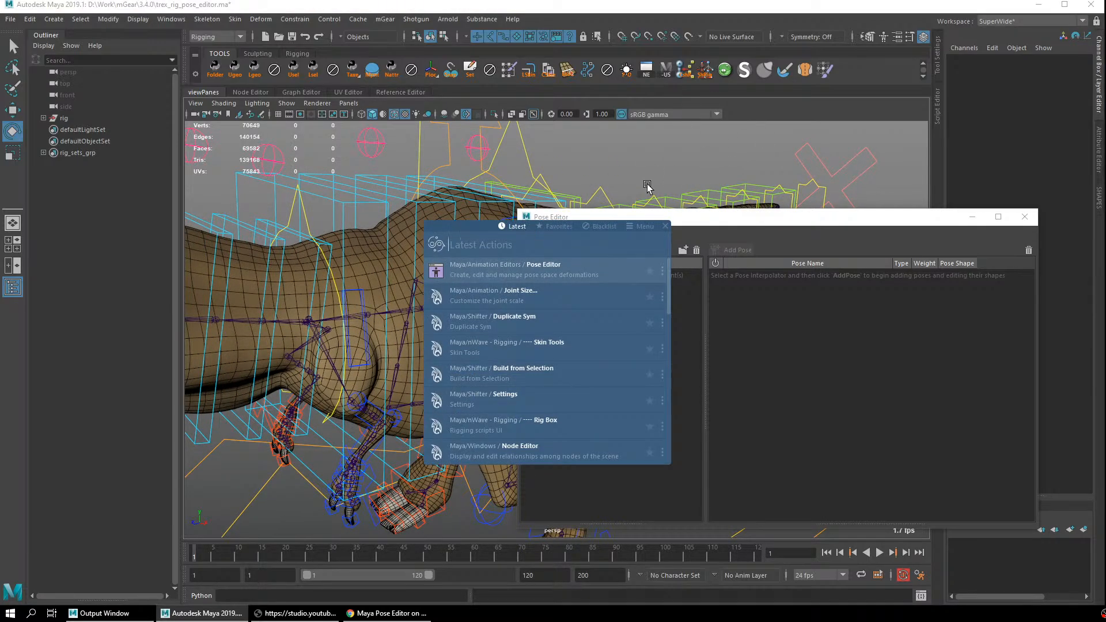
pyautogui.keyDown('alt'); pyautogui.moveTo(713, 173); pyautogui.dragTo(717, 257); pyautogui.keyUp('alt')
# Reposition and enlarge the Pose Editor window, and switch it to the Advanced view.
pyautogui.moveTo(725, 216); pyautogui.dragTo(703, 198)
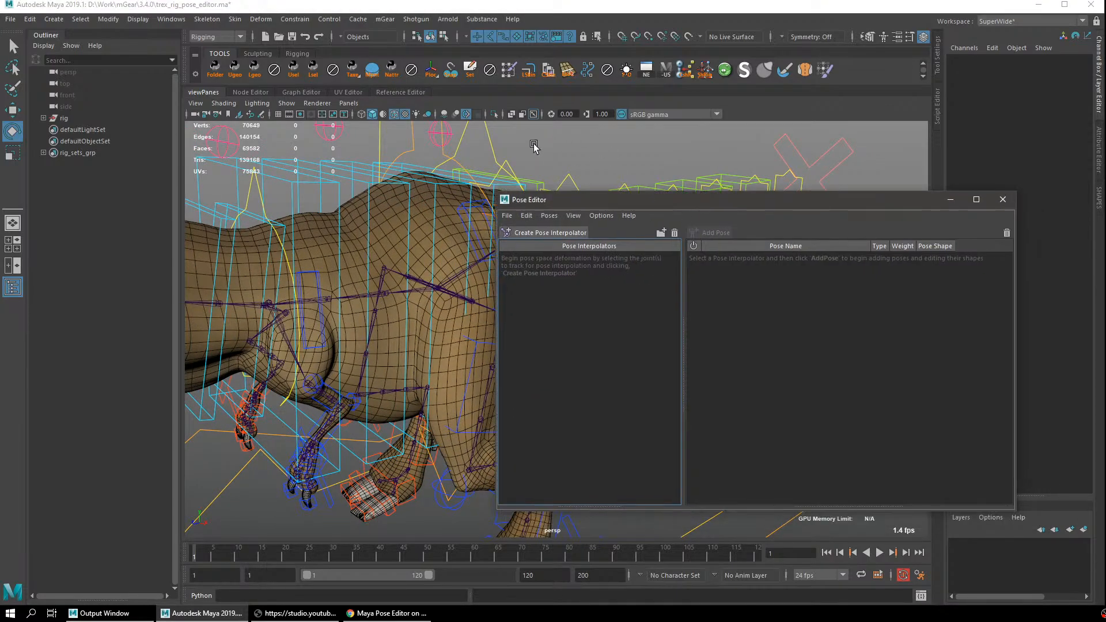
pyautogui.moveTo(543, 203); pyautogui.dragTo(467, 190)
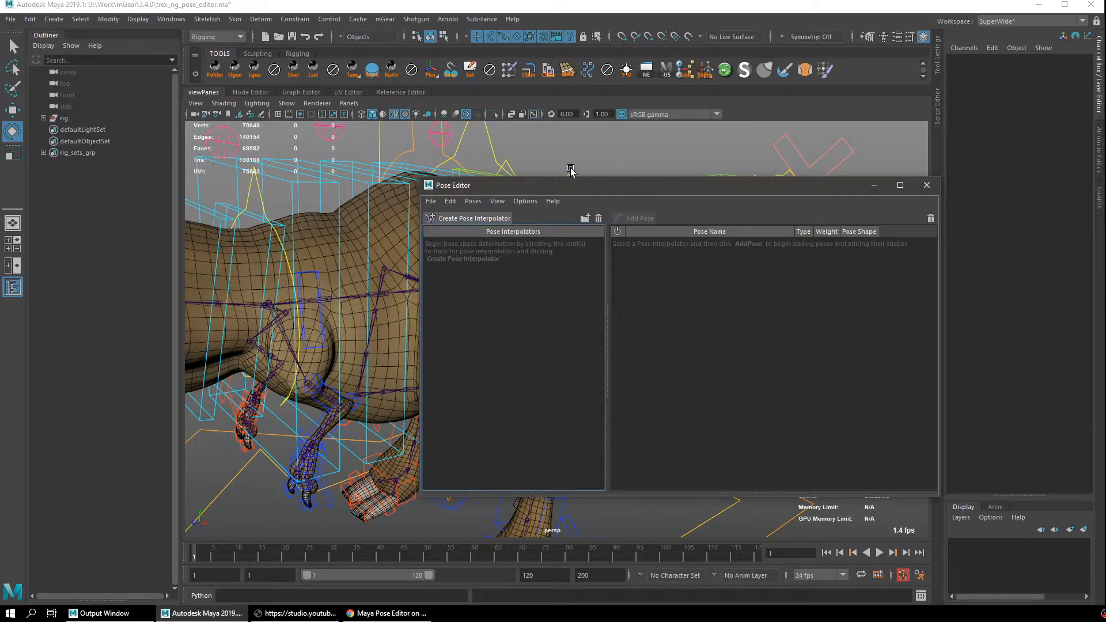
pyautogui.moveTo(421, 179); pyautogui.dragTo(393, 154)
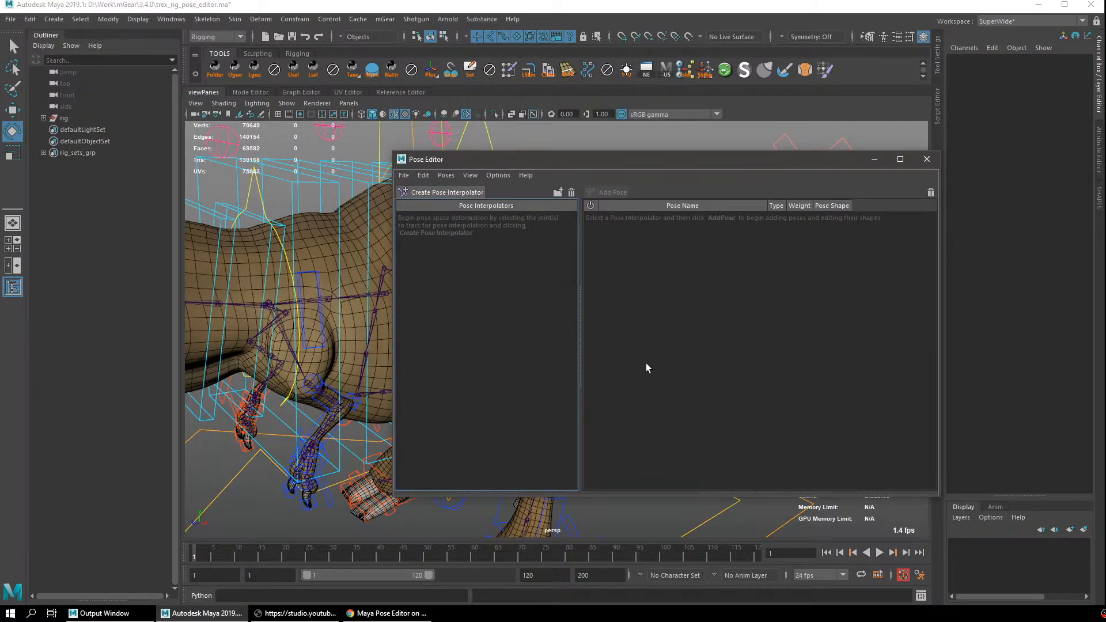
pyautogui.click(470, 175)
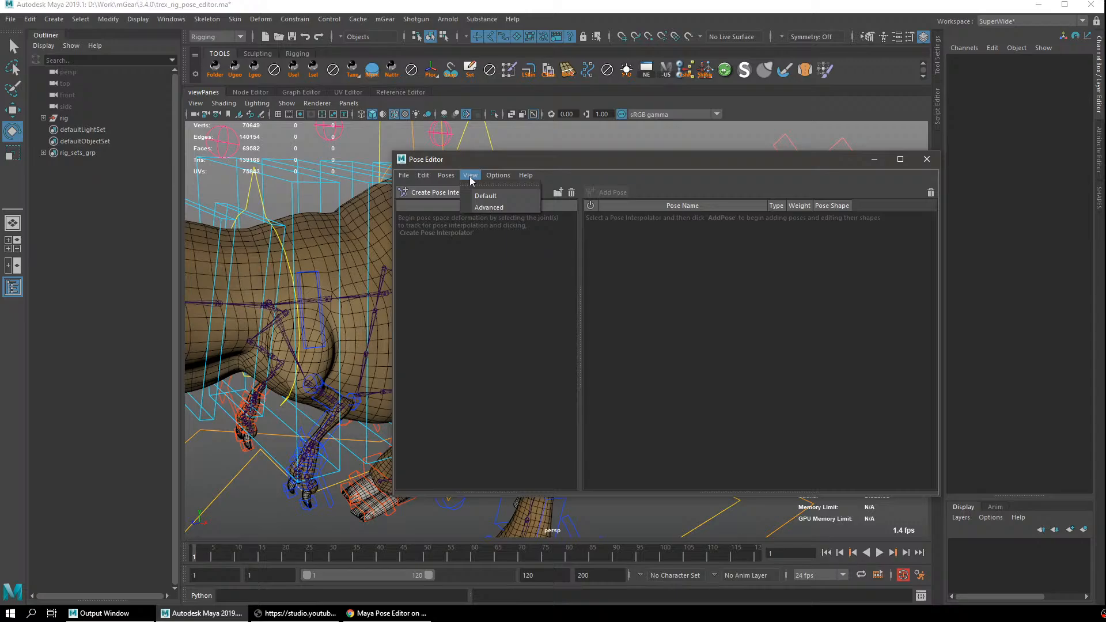
pyautogui.click(493, 212)
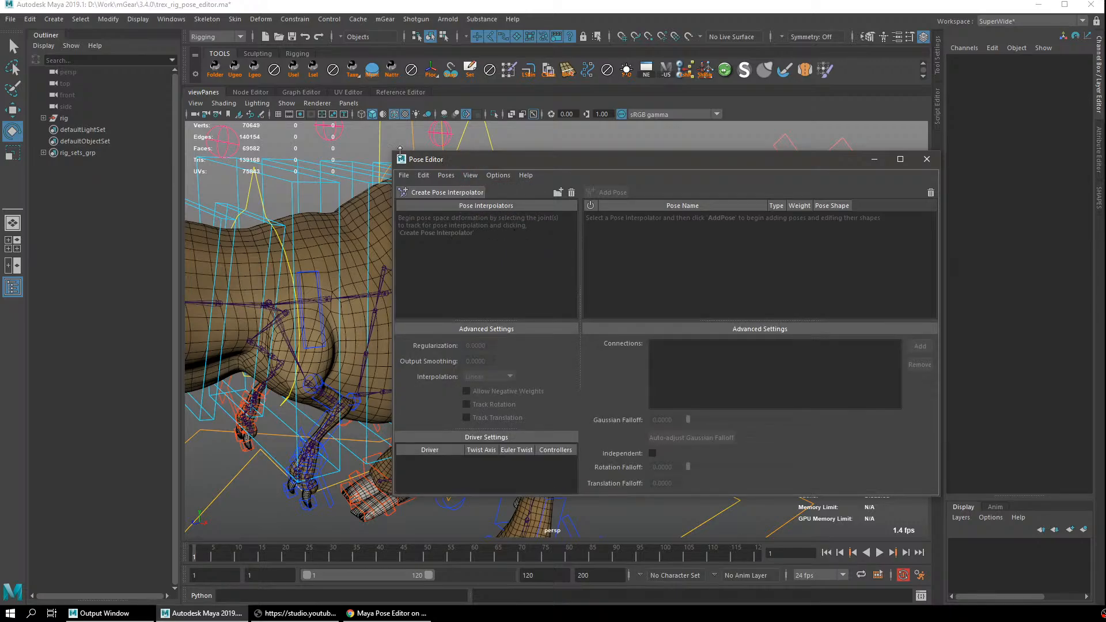
pyautogui.moveTo(394, 153); pyautogui.dragTo(395, 145)
# Check the Pose Editor's option and view choices, and adjust its window so the advanced and driver settings fit.
pyautogui.click(499, 167)
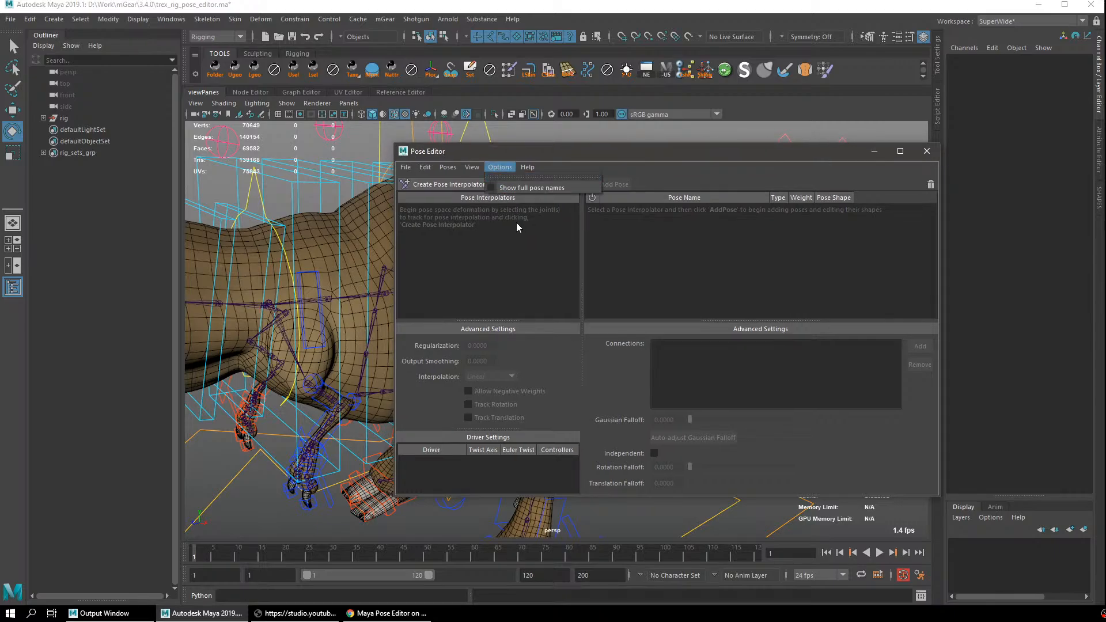
pyautogui.moveTo(471, 167)
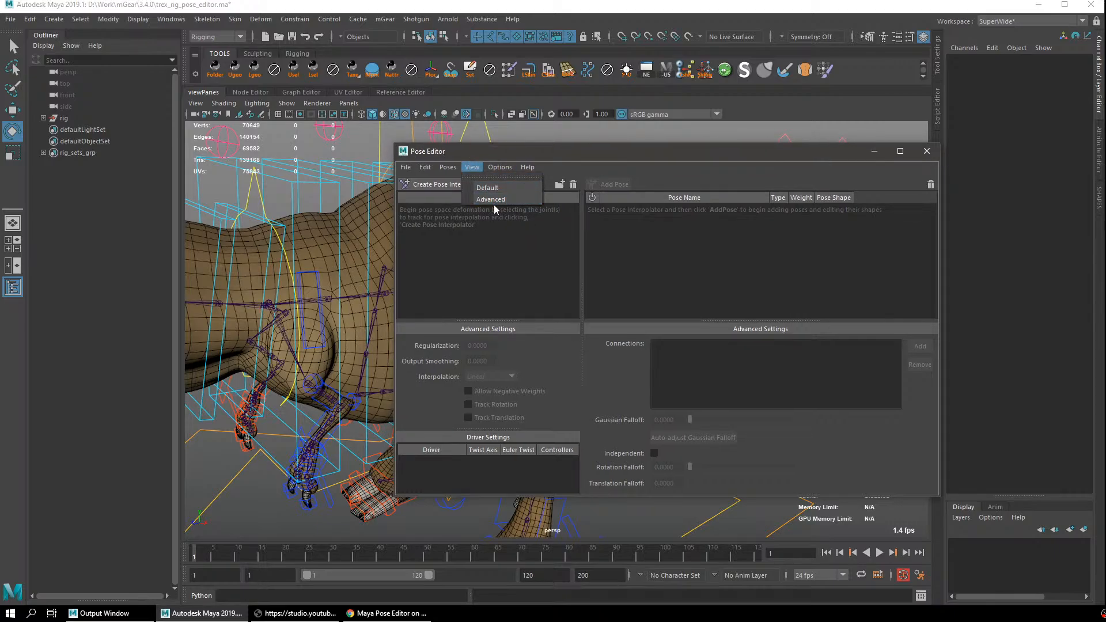
pyautogui.click(527, 260)
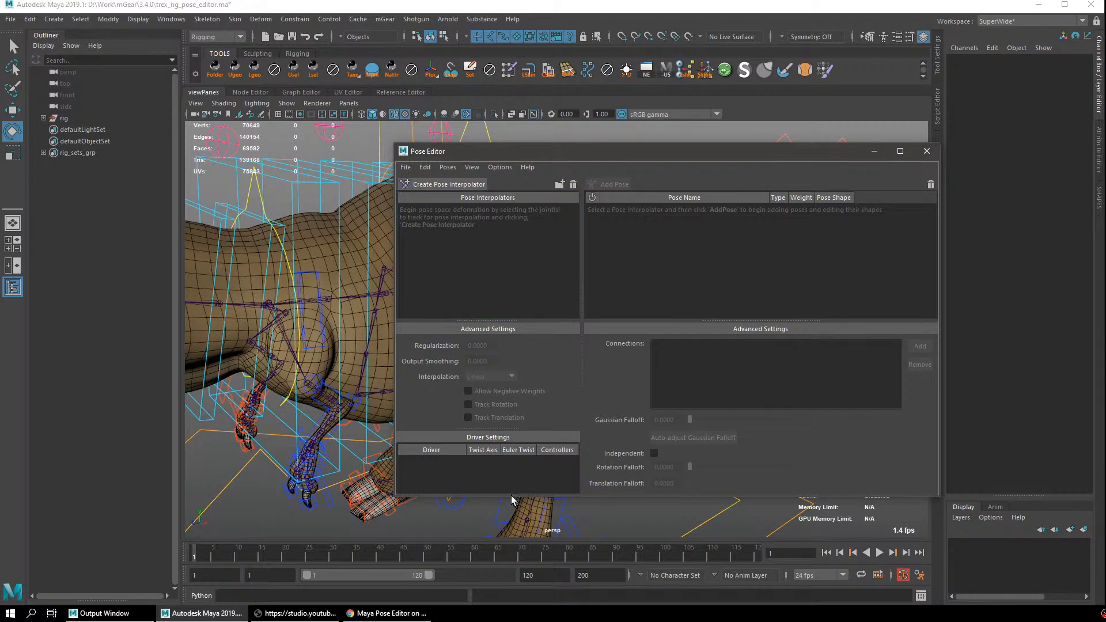
pyautogui.moveTo(511, 496); pyautogui.dragTo(526, 525)
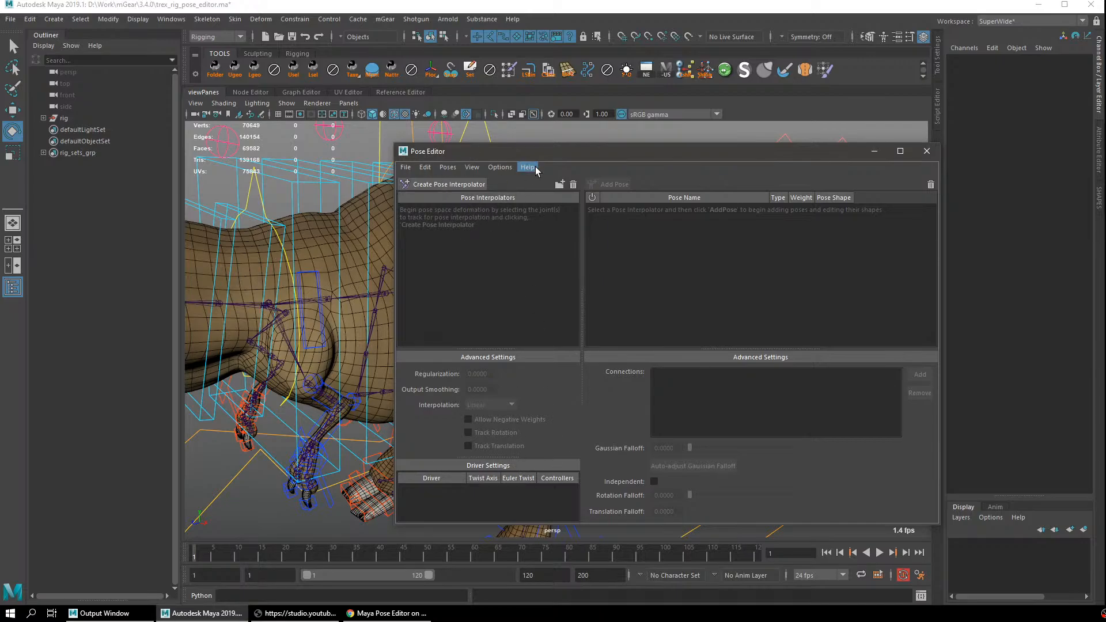
pyautogui.moveTo(606, 151); pyautogui.dragTo(628, 153)
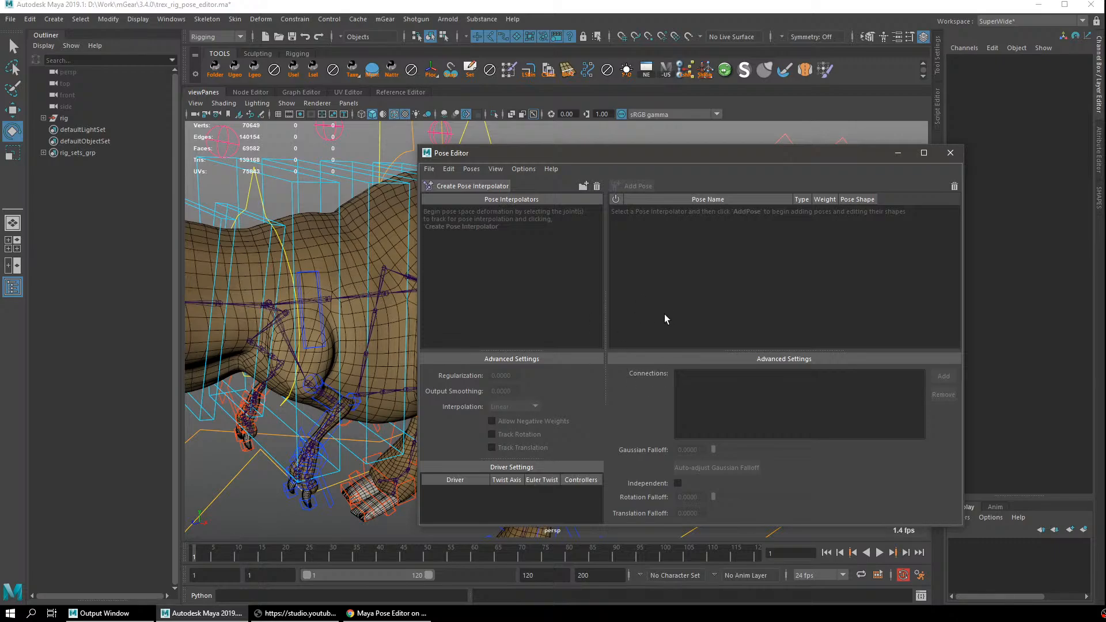
pyautogui.moveTo(419, 144); pyautogui.dragTo(439, 132)
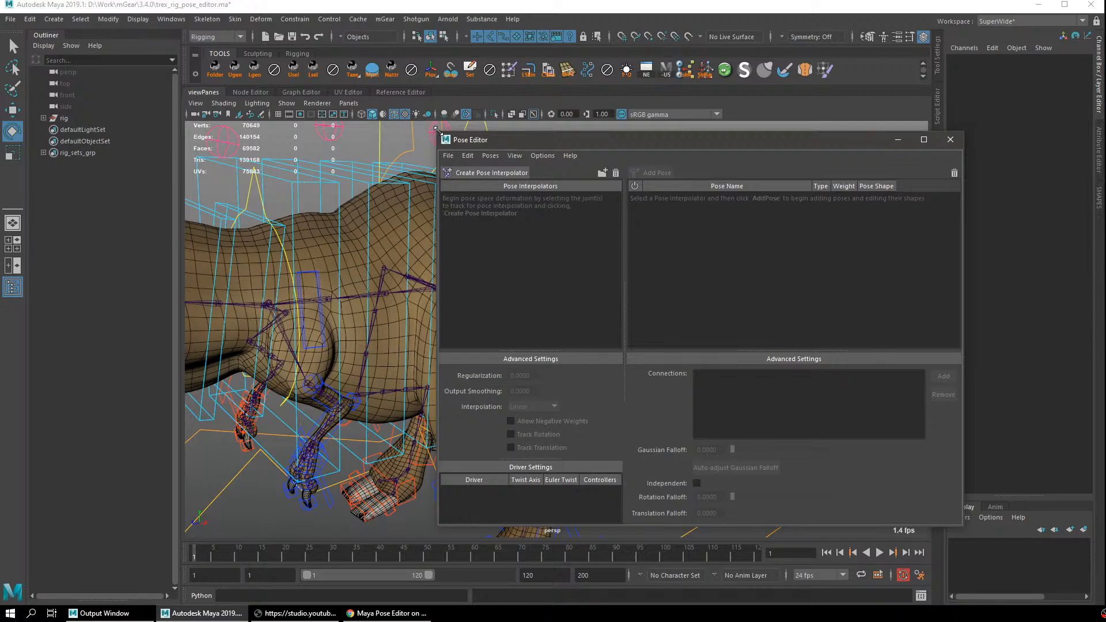
# Select the legoffset_L0_0_jnt joint at the T-rex's hip and move the Pose Editor window clear of the leg.
pyautogui.moveTo(438, 134); pyautogui.dragTo(429, 128)
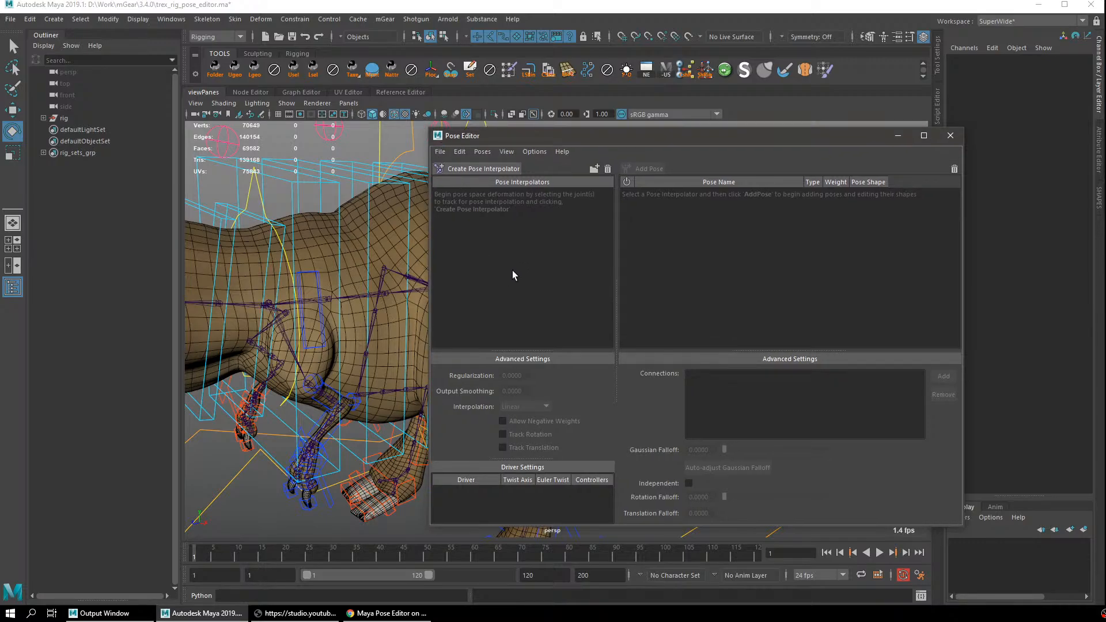
pyautogui.keyDown('alt'); pyautogui.moveTo(386, 312); pyautogui.dragTo(399, 292); pyautogui.keyUp('alt')
pyautogui.keyDown('alt'); pyautogui.moveTo(398, 292); pyautogui.dragTo(339, 272, button='middle'); pyautogui.keyUp('alt')
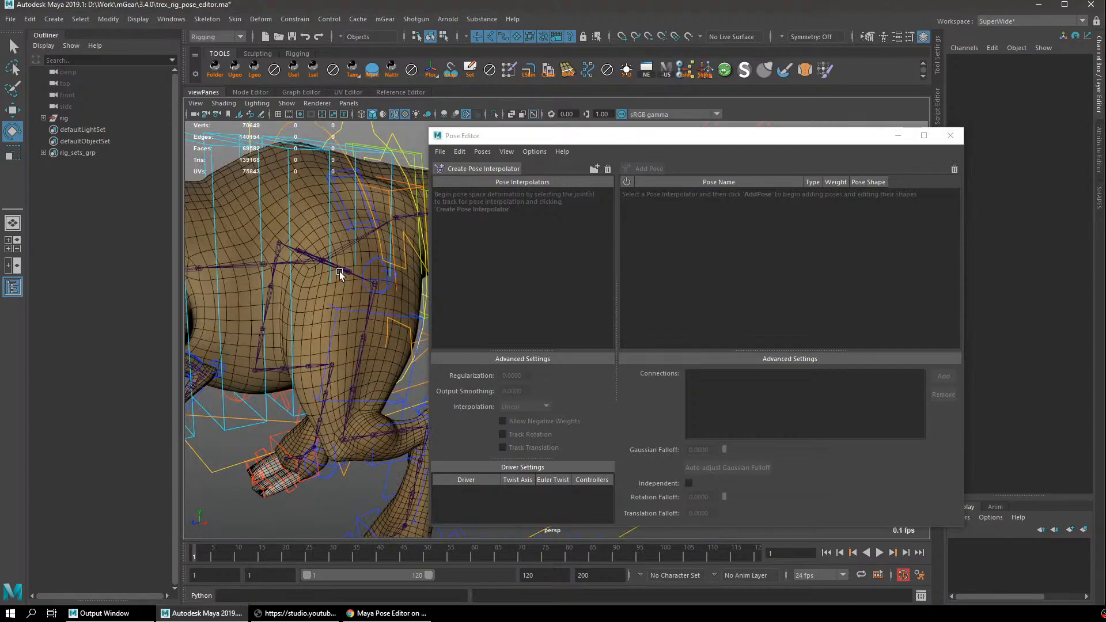
pyautogui.keyDown('alt'); pyautogui.moveTo(339, 272); pyautogui.dragTo(367, 291, button='right'); pyautogui.keyUp('alt')
pyautogui.moveTo(366, 292)
pyautogui.keyDown('alt'); pyautogui.mouseDown()
pyautogui.moveTo(399, 305)
pyautogui.moveTo(374, 320)
pyautogui.moveTo(346, 288)
pyautogui.mouseUp(); pyautogui.keyUp('alt')
pyautogui.press('q')
pyautogui.click(389, 304)
pyautogui.press('w')
pyautogui.moveTo(504, 138); pyautogui.dragTo(613, 171)
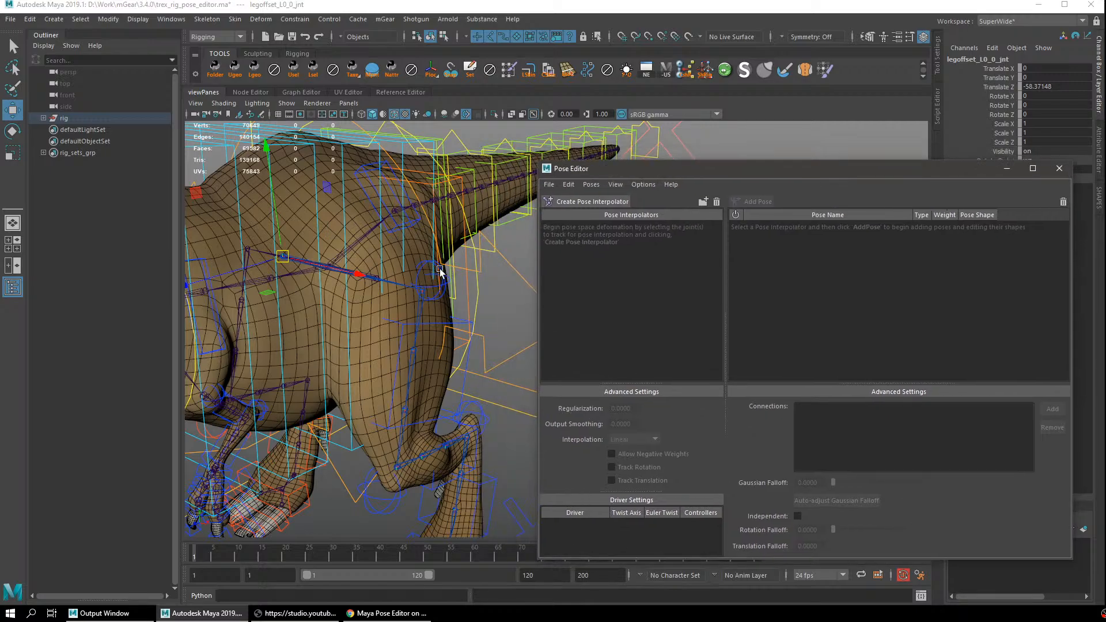
# Shrink the move manipulator on the selected hip joint.
pyautogui.keyDown('alt'); pyautogui.moveTo(438, 268); pyautogui.dragTo(394, 301); pyautogui.keyUp('alt')
pyautogui.keyDown('alt'); pyautogui.moveTo(394, 301); pyautogui.dragTo(436, 305, button='middle'); pyautogui.keyUp('alt')
pyautogui.press('-')
pyautogui.press('-')
pyautogui.press('-')
pyautogui.press('-')
pyautogui.press('-')
pyautogui.press('-')
pyautogui.press('-')
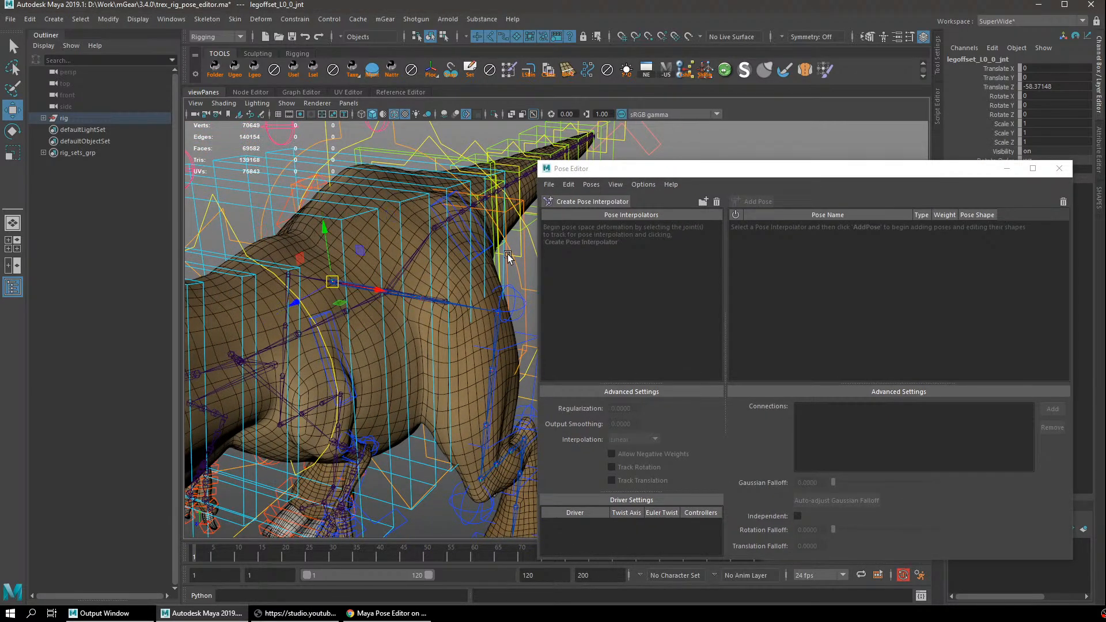
# Examine how the selected leg offset joint sits inside the hip and thigh mesh.
pyautogui.keyDown('alt'); pyautogui.moveTo(410, 320); pyautogui.dragTo(495, 416, button='right'); pyautogui.keyUp('alt')
pyautogui.keyDown('alt'); pyautogui.moveTo(471, 352); pyautogui.dragTo(434, 344); pyautogui.keyUp('alt')
pyautogui.keyDown('alt'); pyautogui.moveTo(443, 342); pyautogui.dragTo(470, 358, button='middle'); pyautogui.keyUp('alt')
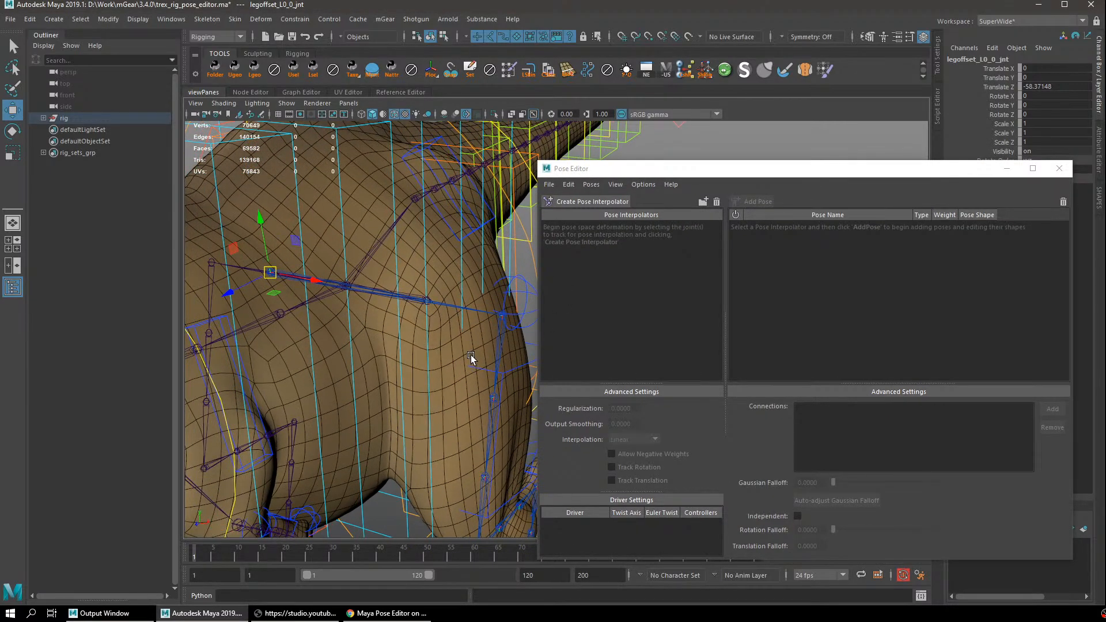
pyautogui.keyDown('alt'); pyautogui.moveTo(470, 357); pyautogui.dragTo(451, 337); pyautogui.keyUp('alt')
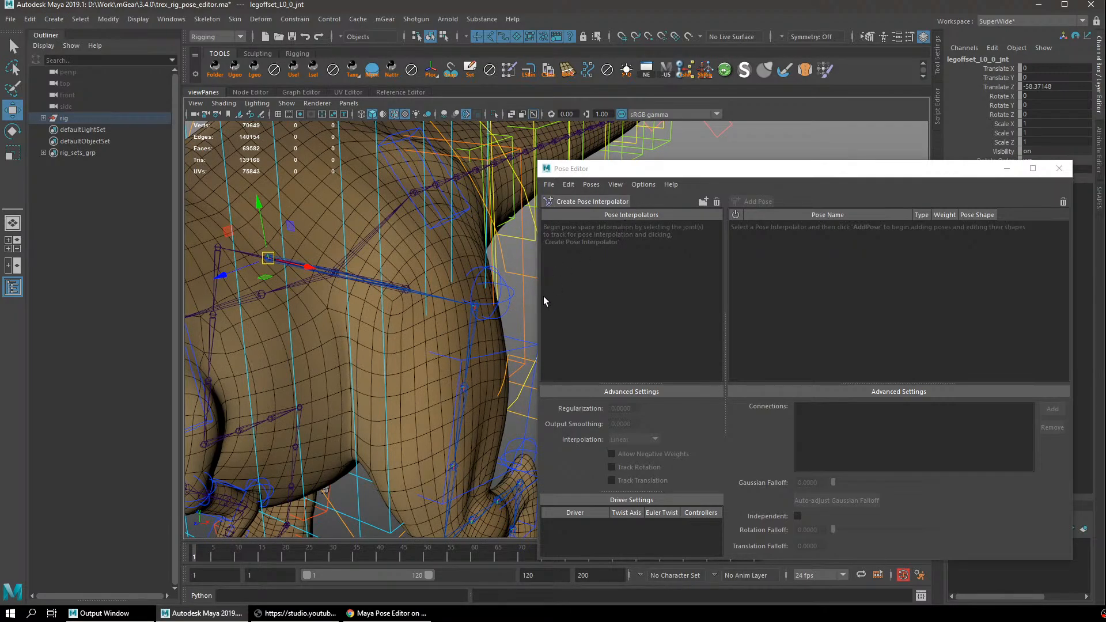
pyautogui.keyDown('alt'); pyautogui.moveTo(396, 291); pyautogui.dragTo(444, 313, button='middle'); pyautogui.keyUp('alt')
pyautogui.keyDown('alt'); pyautogui.moveTo(444, 313); pyautogui.dragTo(417, 317); pyautogui.keyUp('alt')
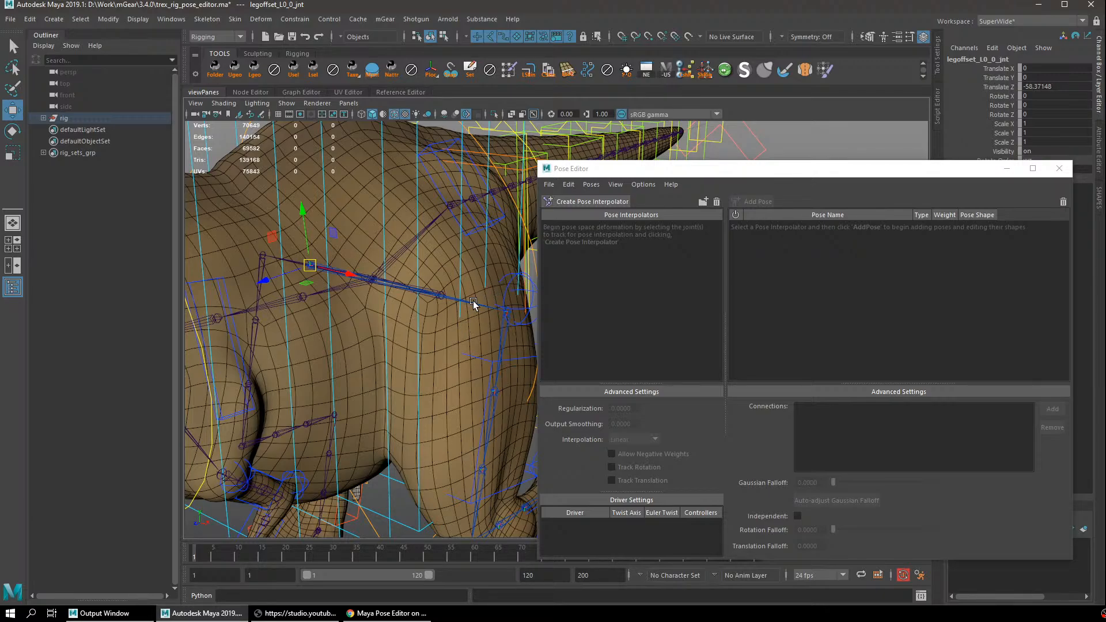
pyautogui.keyDown('alt'); pyautogui.moveTo(474, 305); pyautogui.dragTo(432, 286); pyautogui.keyUp('alt')
pyautogui.keyDown('alt'); pyautogui.moveTo(402, 319); pyautogui.dragTo(429, 327); pyautogui.keyUp('alt')
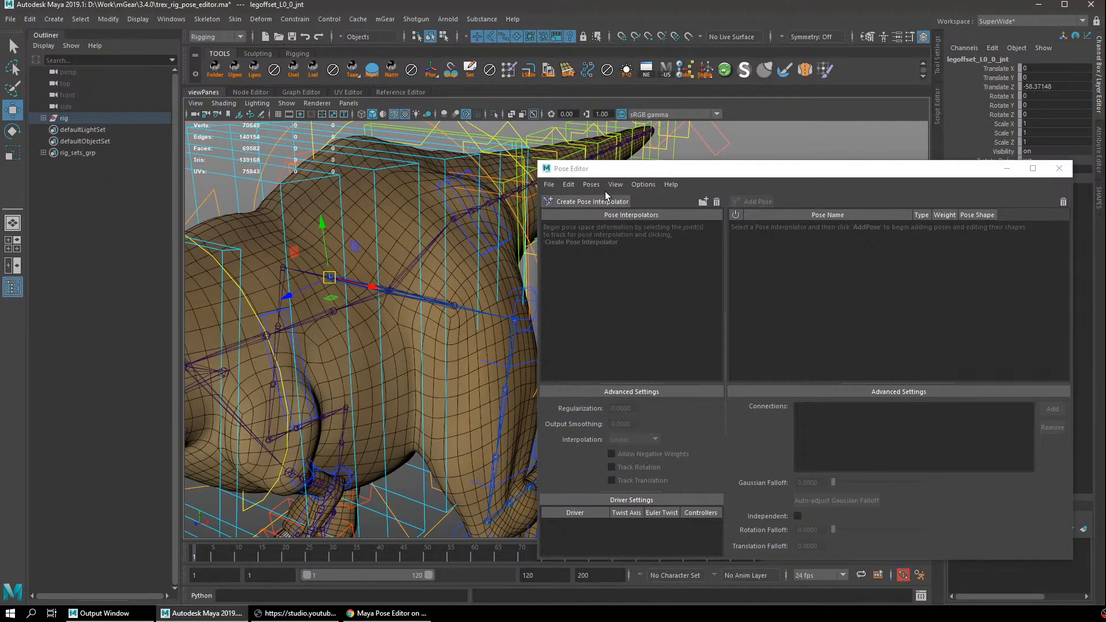
# Create a pose interpolator for legoffset_L0_0_jnt and accept adding its neutral poses.
pyautogui.click(636, 186)
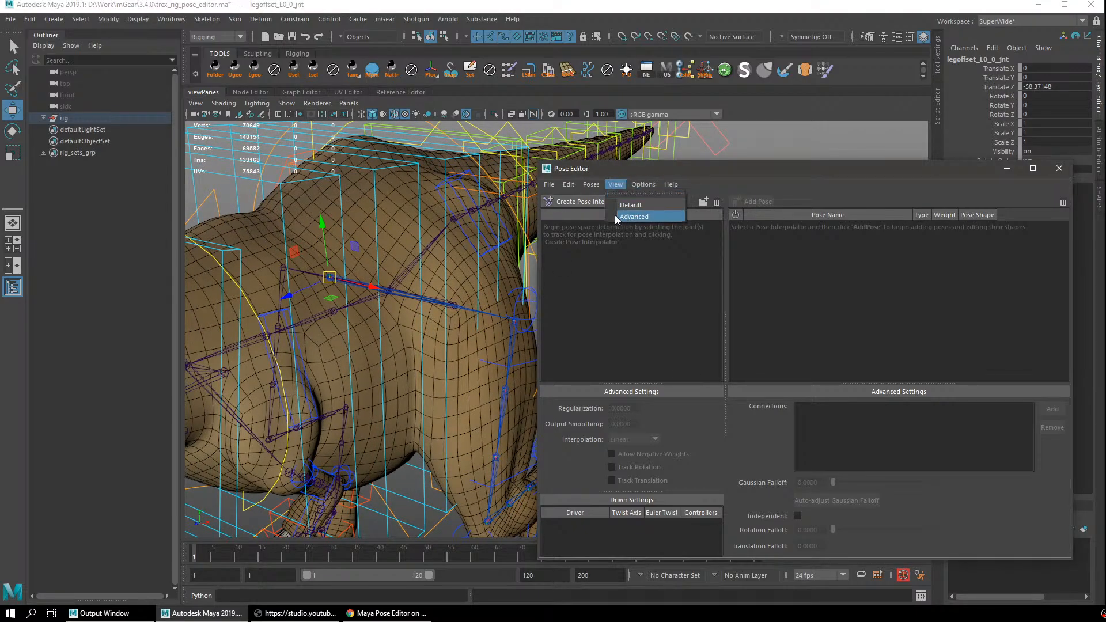
pyautogui.click(643, 172)
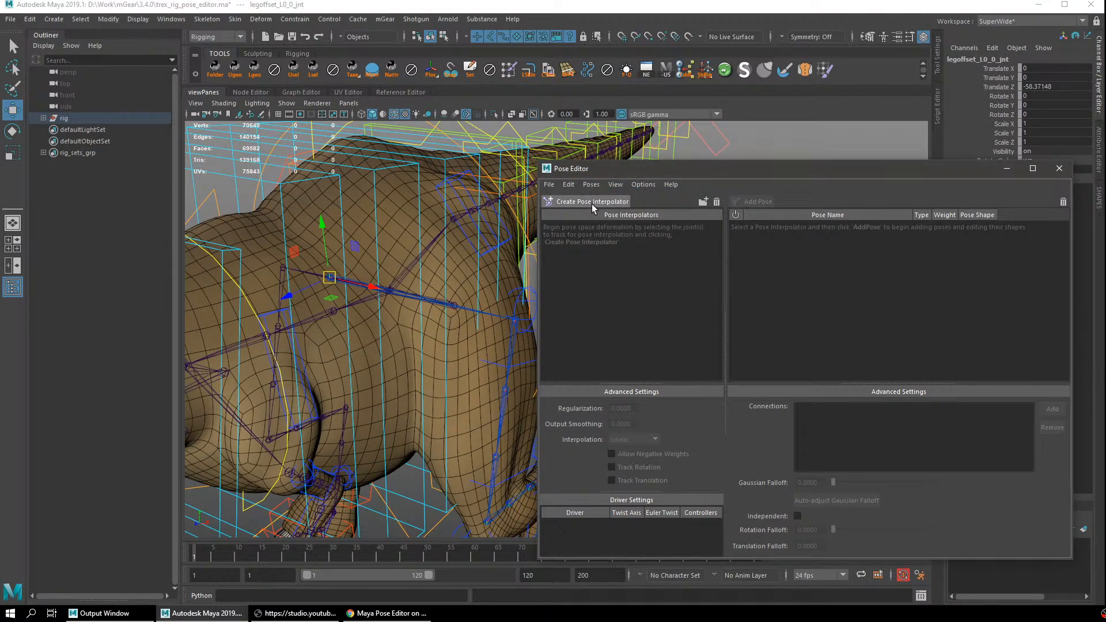
pyautogui.click(593, 203)
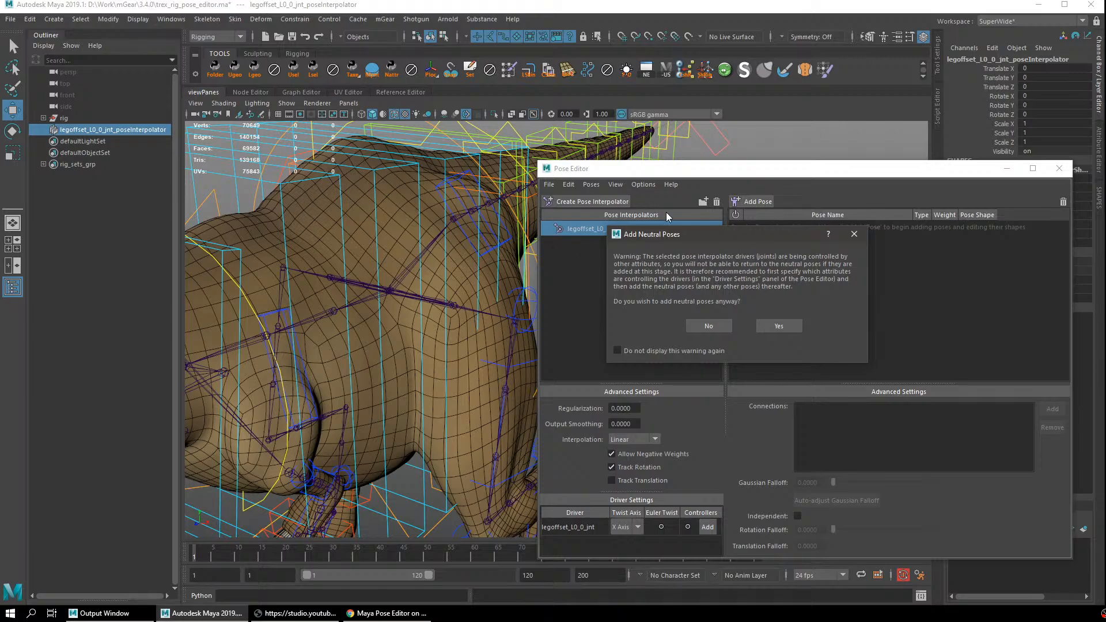
pyautogui.moveTo(633, 237)
pyautogui.mouseDown()
pyautogui.moveTo(634, 218)
pyautogui.moveTo(619, 251)
pyautogui.mouseUp()
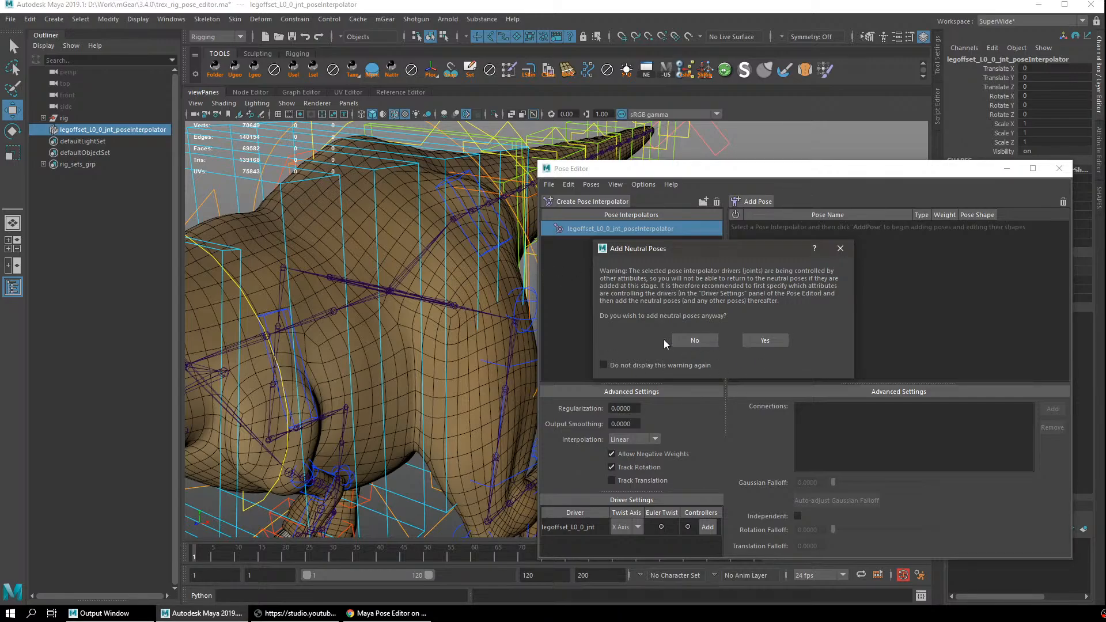
pyautogui.click(765, 341)
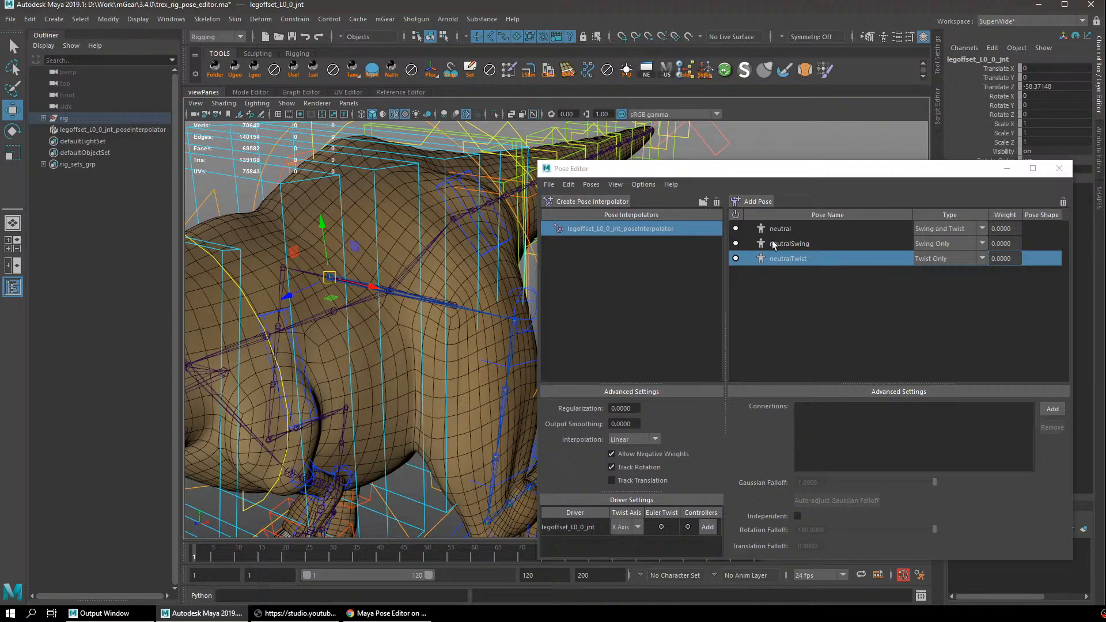
# Review the neutral, neutralSwing and neutralTwist poses in the pose list one by one.
pyautogui.click(884, 226)
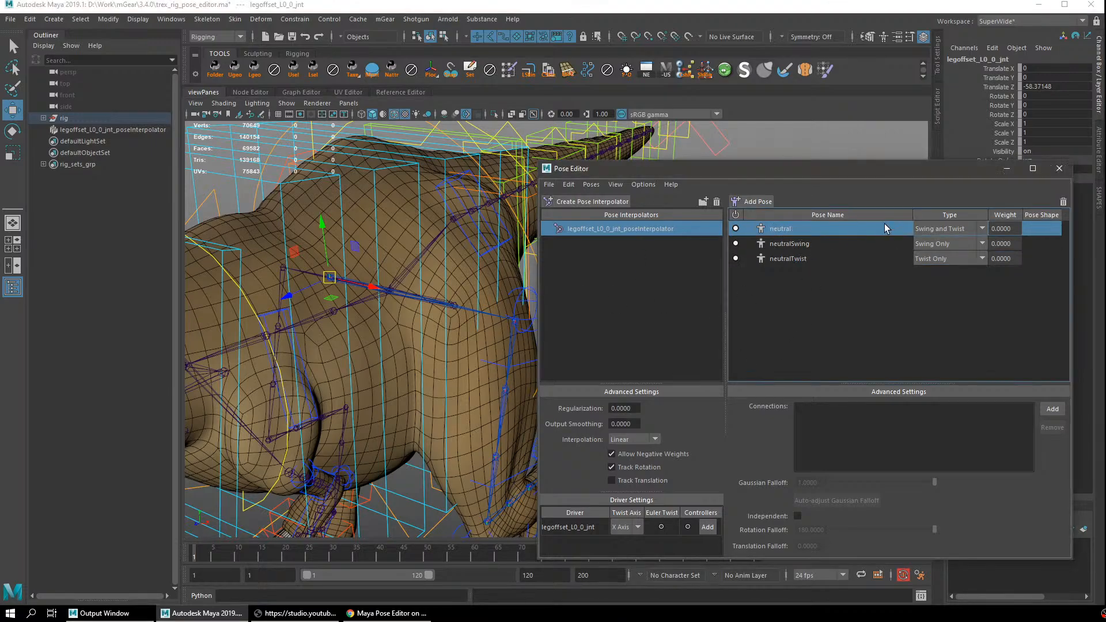
pyautogui.click(847, 253)
pyautogui.moveTo(818, 231); pyautogui.dragTo(862, 296)
pyautogui.click(871, 326)
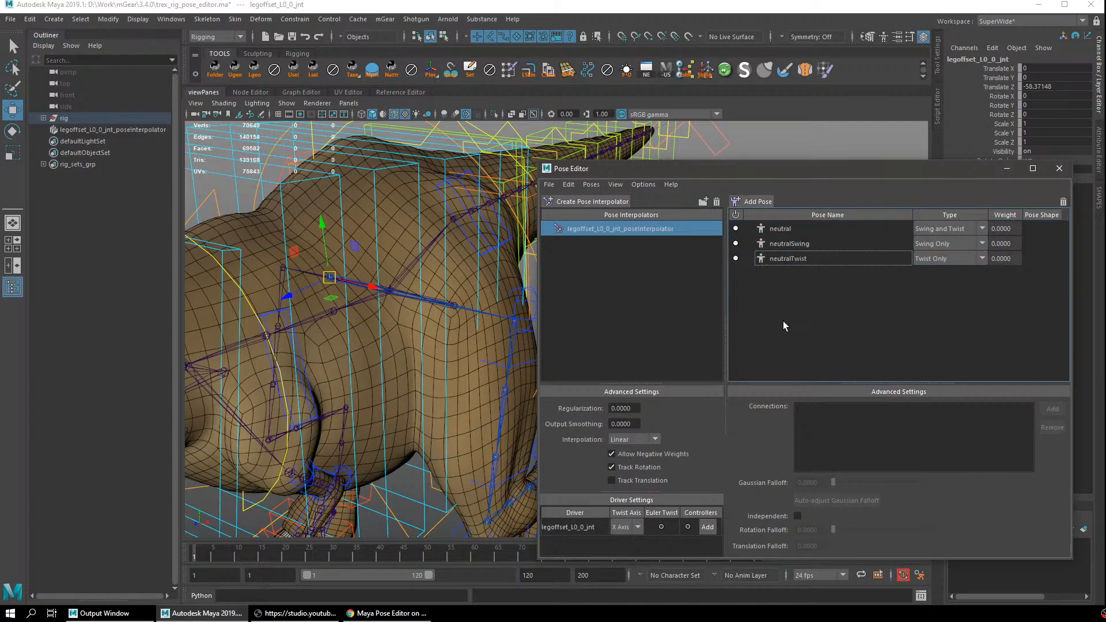
pyautogui.click(786, 234)
pyautogui.click(786, 243)
pyautogui.click(785, 259)
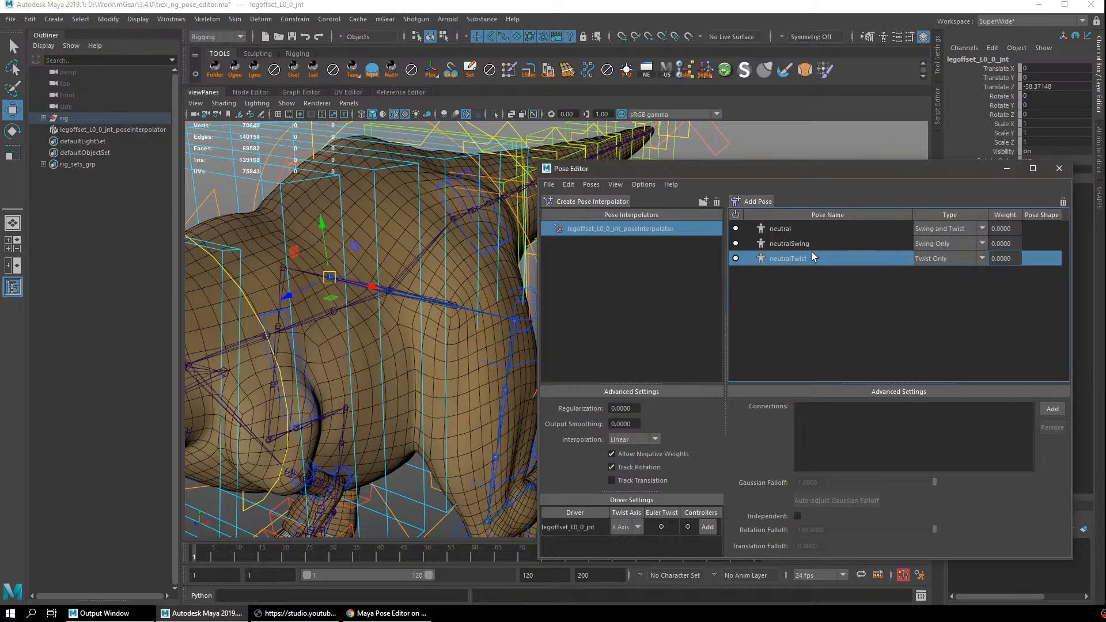
pyautogui.click(778, 230)
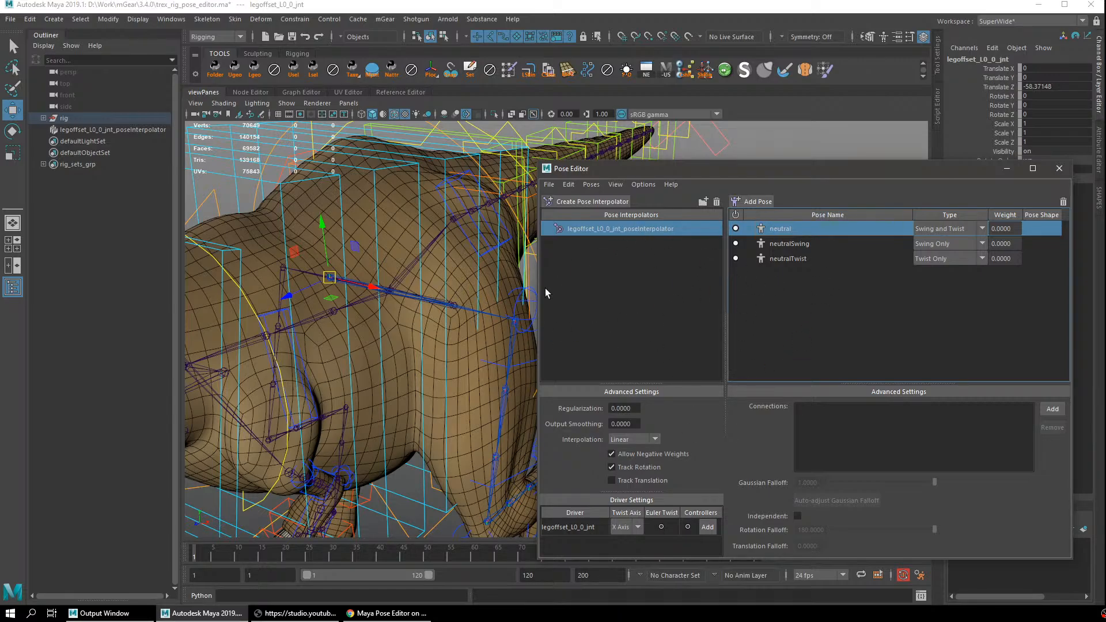
# Rotate the legoffset_L0_ctl control about 19.4 degrees around Z and try the three neutral poses on the rotated leg.
pyautogui.moveTo(472, 251)
pyautogui.keyDown('alt'); pyautogui.mouseDown()
pyautogui.moveTo(461, 254)
pyautogui.moveTo(468, 246)
pyautogui.mouseUp(); pyautogui.keyUp('alt')
pyautogui.click(491, 238)
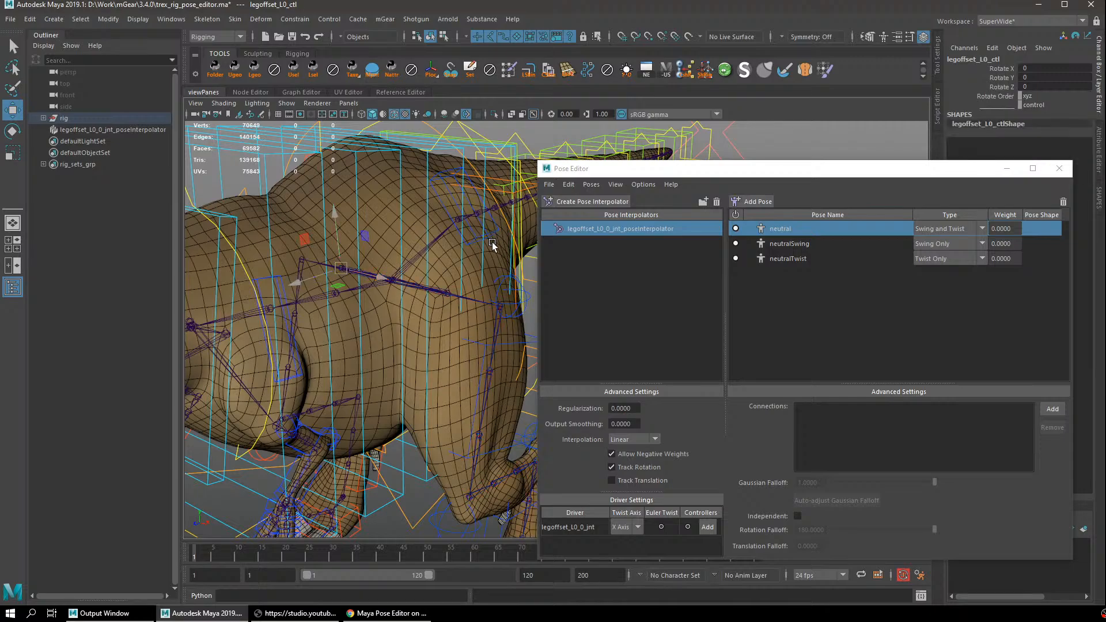
pyautogui.press('e')
pyautogui.moveTo(380, 266); pyautogui.dragTo(354, 253)
pyautogui.click(778, 232)
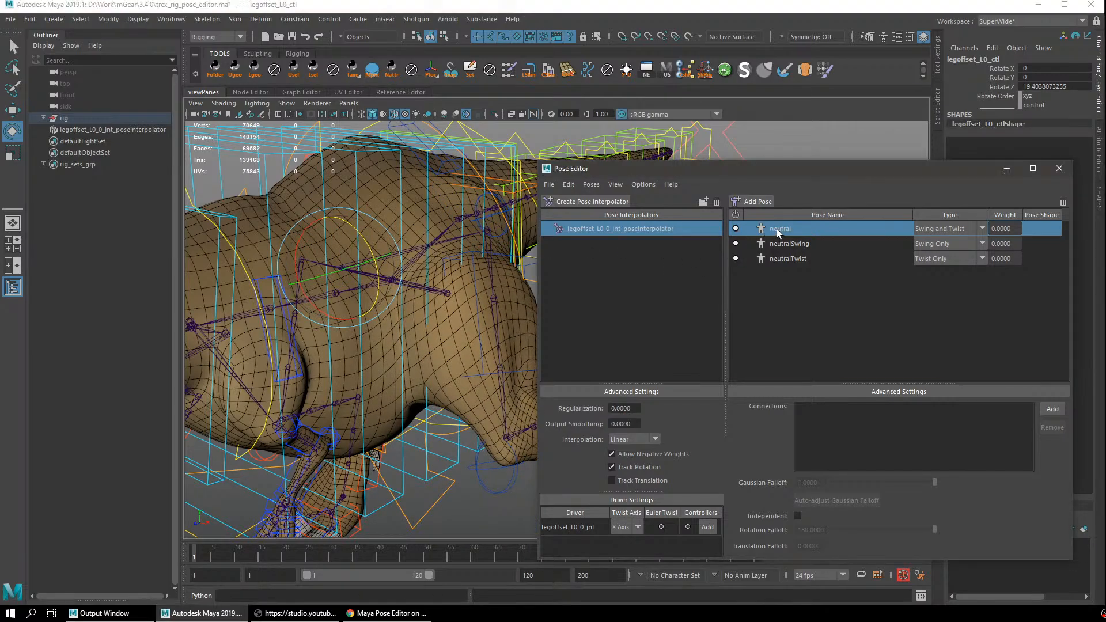
pyautogui.click(788, 247)
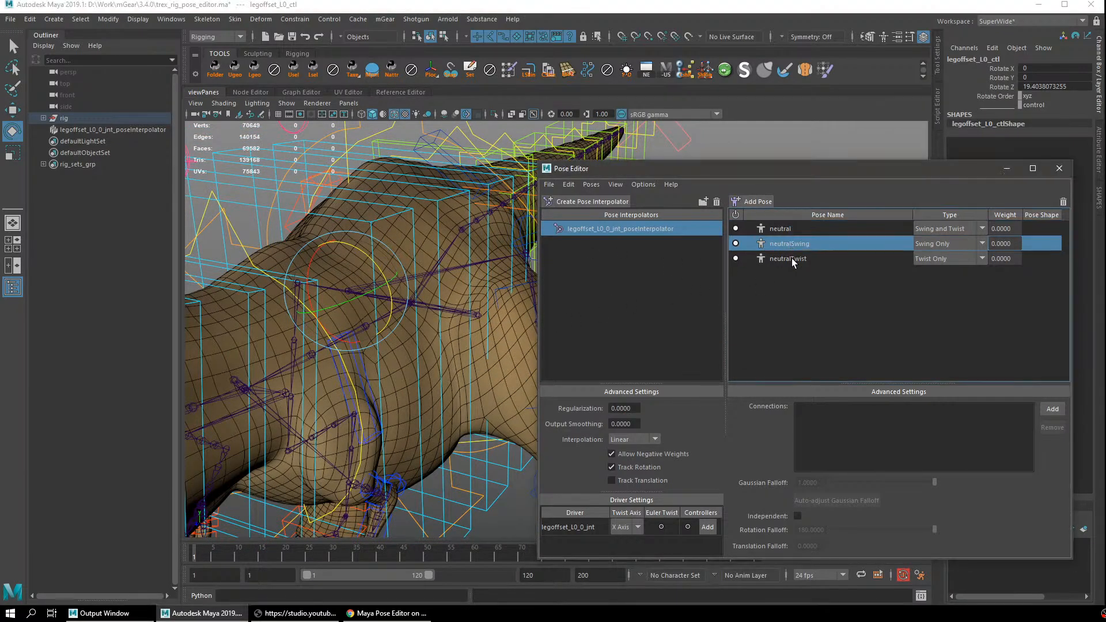
pyautogui.click(791, 258)
pyautogui.moveTo(783, 238); pyautogui.dragTo(782, 234)
pyautogui.click(782, 231)
# Set Rotate Z of the legoffset_L0_ctl control back to 0.
pyautogui.keyDown('alt'); pyautogui.moveTo(446, 350); pyautogui.dragTo(446, 235); pyautogui.keyUp('alt')
pyautogui.click(1048, 87)
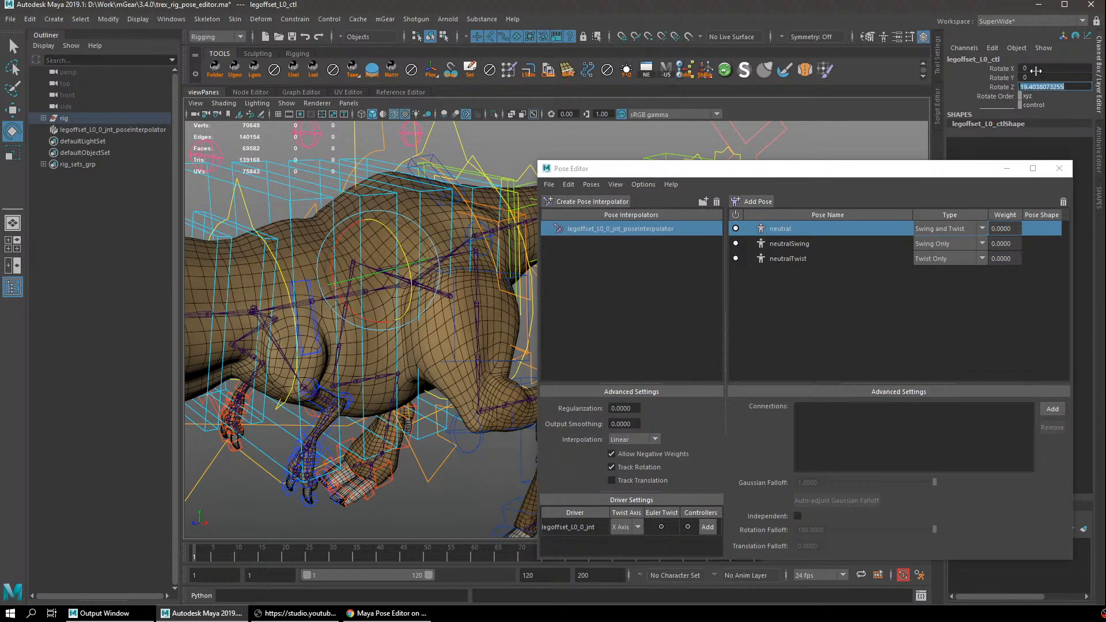
pyautogui.write('0')
pyautogui.press('Return')
# Select the neutral, neutralSwing and neutralTwist poses and delete all three from the interpolator.
pyautogui.click(811, 248)
pyautogui.moveTo(793, 232); pyautogui.dragTo(803, 259)
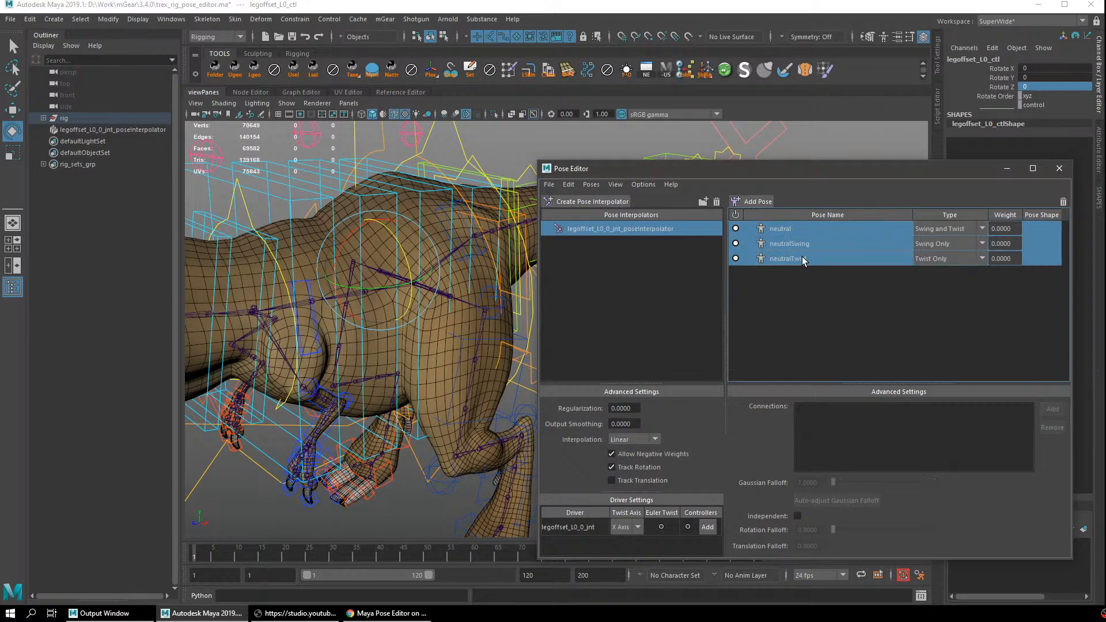
pyautogui.keyDown('alt'); pyautogui.moveTo(421, 406); pyautogui.dragTo(497, 381); pyautogui.keyUp('alt')
pyautogui.click(750, 177)
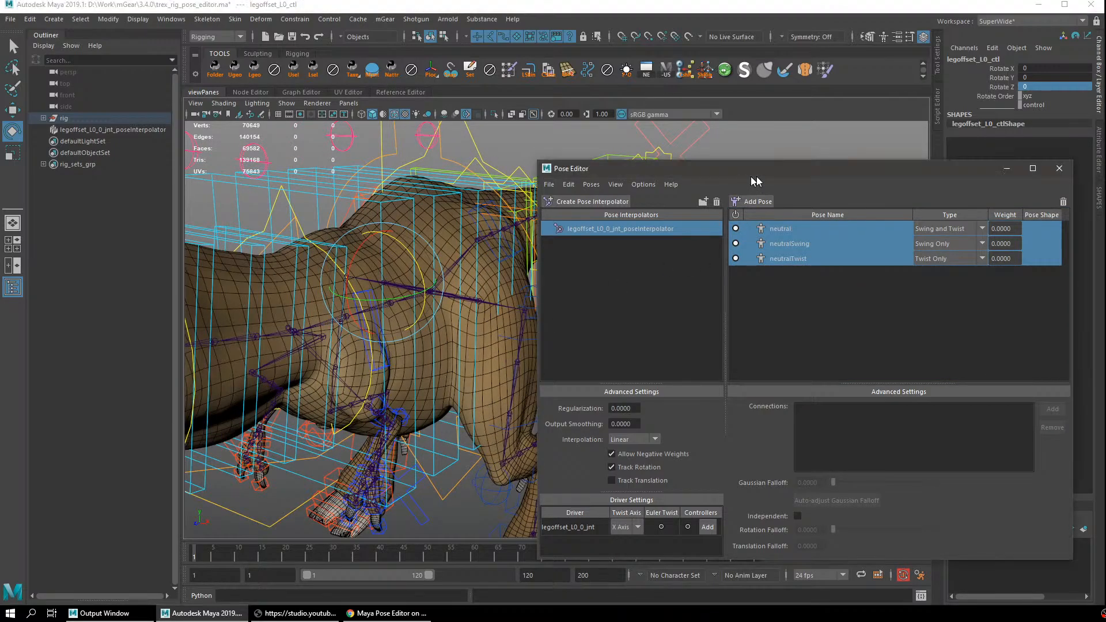
pyautogui.moveTo(755, 181); pyautogui.dragTo(782, 182)
pyautogui.click(809, 229)
pyautogui.keyDown('shift'); pyautogui.click(816, 247); pyautogui.keyUp('shift')
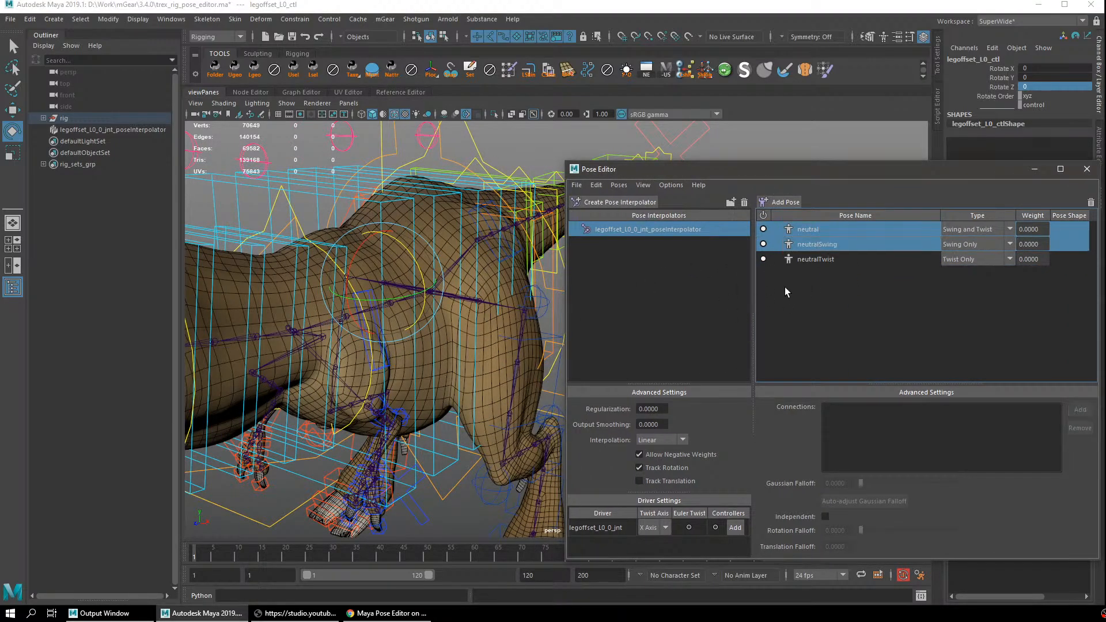
pyautogui.keyDown('shift'); pyautogui.click(824, 258); pyautogui.keyUp('shift')
pyautogui.keyDown('alt'); pyautogui.moveTo(509, 342); pyautogui.dragTo(469, 327); pyautogui.keyUp('alt')
pyautogui.click(818, 230)
pyautogui.keyDown('shift'); pyautogui.click(820, 244); pyautogui.keyUp('shift')
pyautogui.keyDown('shift'); pyautogui.click(827, 259); pyautogui.keyUp('shift')
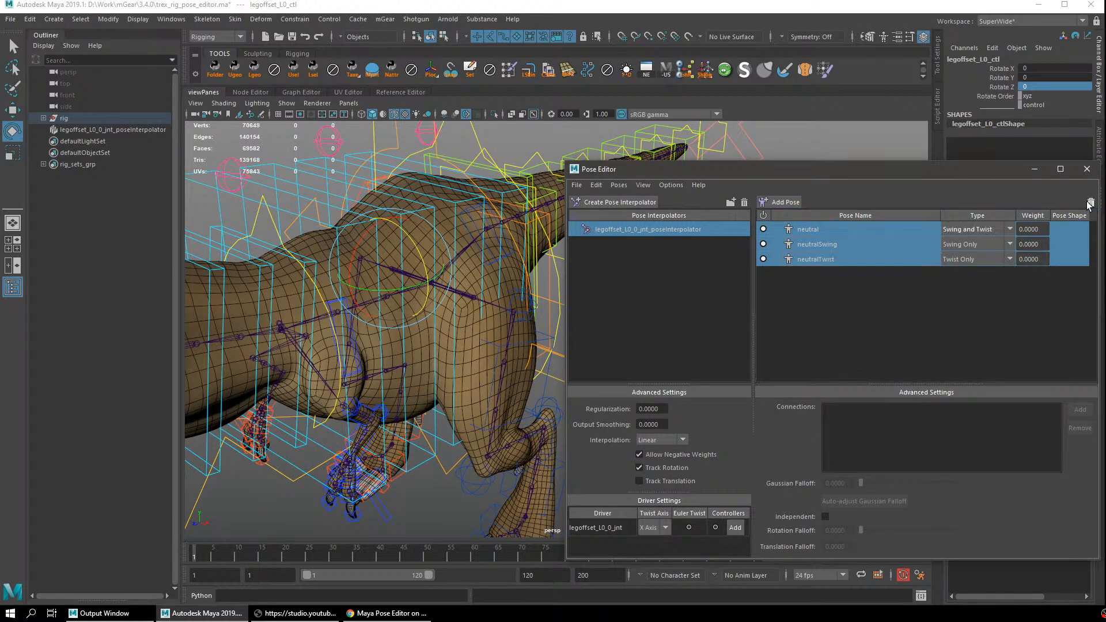
pyautogui.click(1090, 202)
# Delete the legoffset_L0_0_jnt_poseInterpolator from the Pose Editor.
pyautogui.click(713, 311)
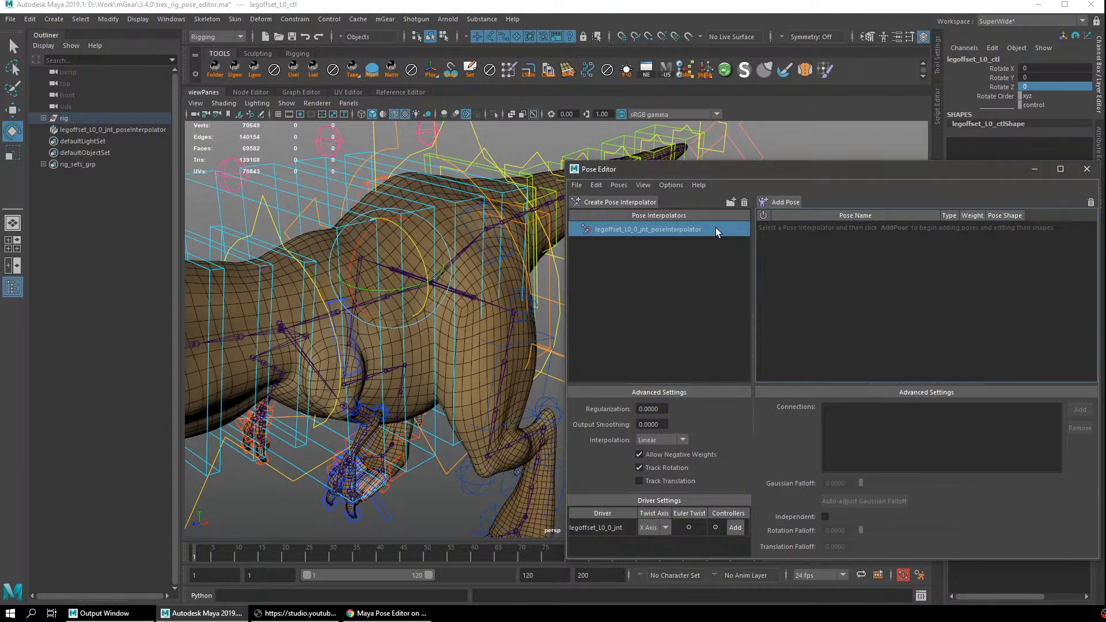
pyautogui.click(744, 202)
pyautogui.click(712, 315)
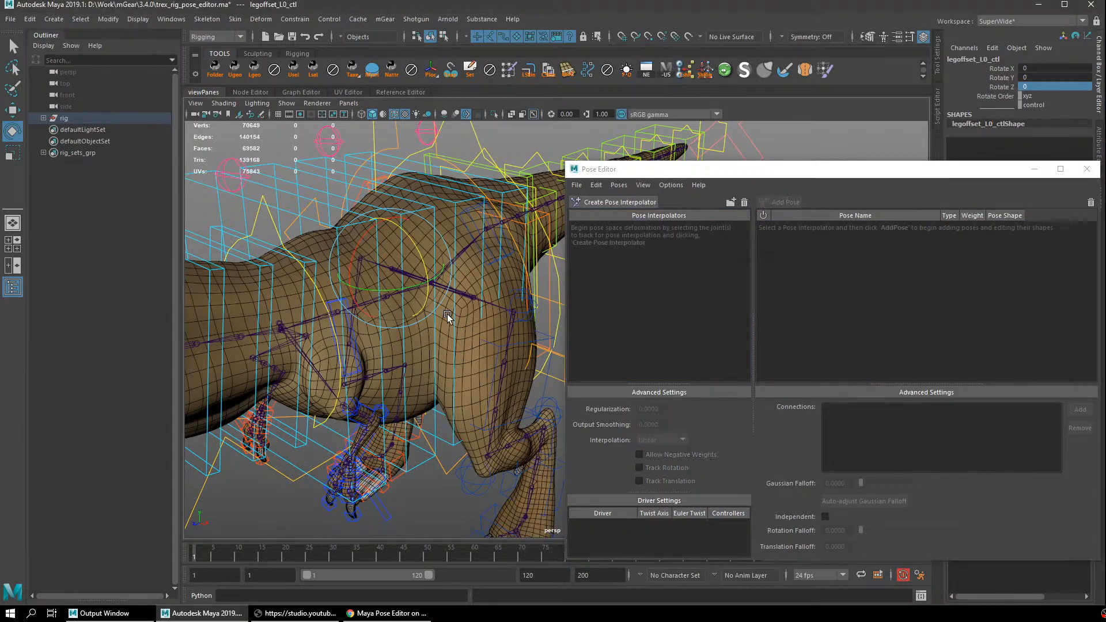
# Create a pose interpolator for the legoffset_L0_0_jnt joint without adding neutral poses.
pyautogui.click(488, 304)
pyautogui.click(645, 203)
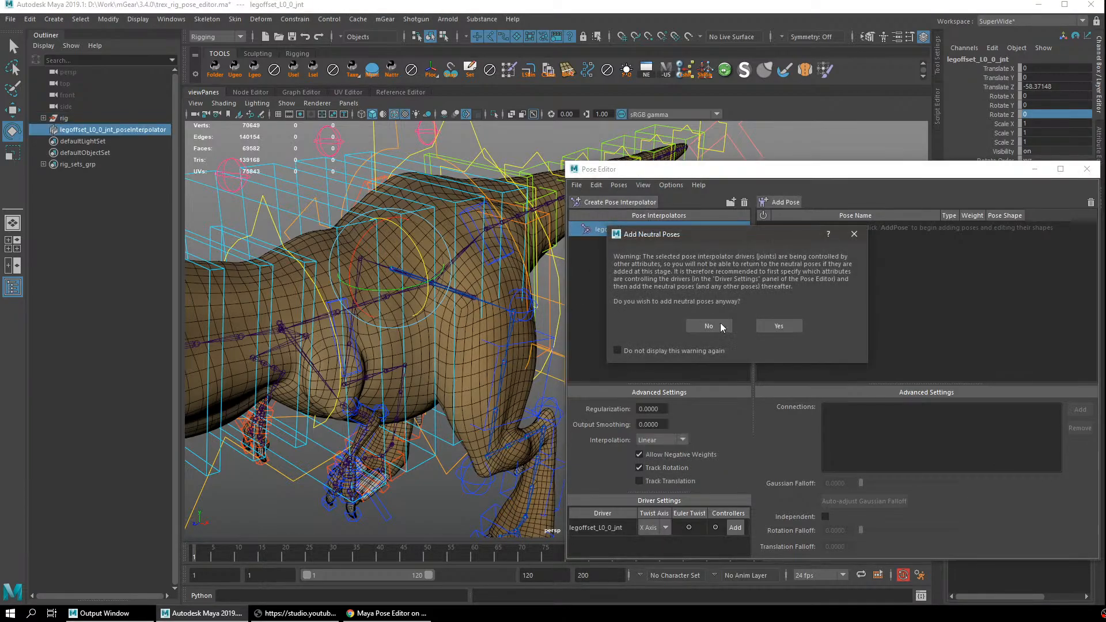
pyautogui.click(772, 324)
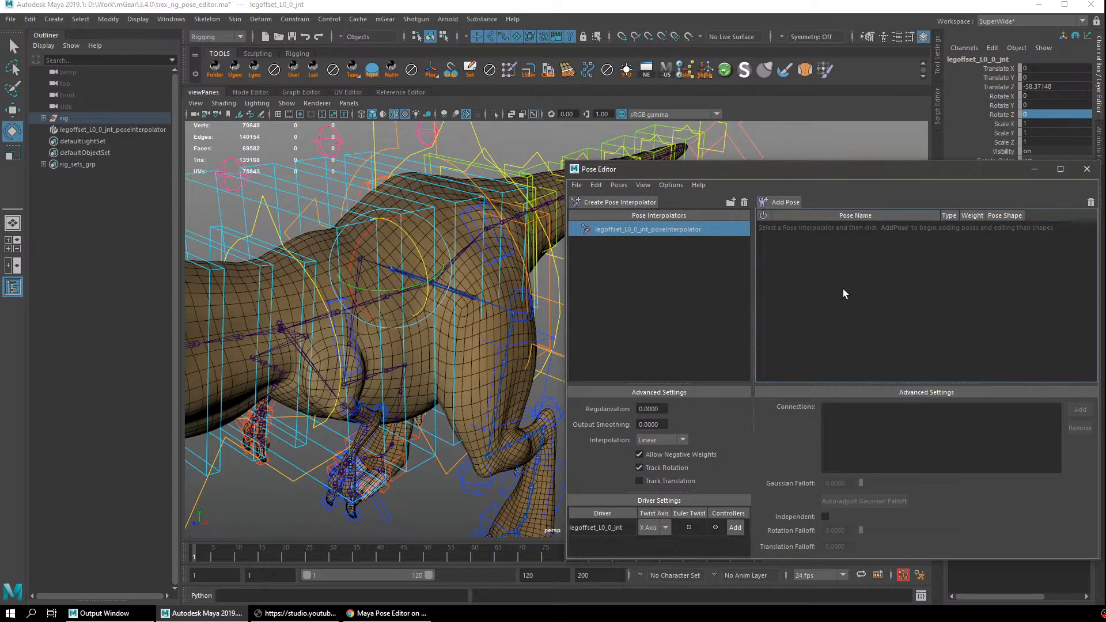
# Try rotating the legoffset_L0_ctl control about 20 degrees around Z, and undo the rotation.
pyautogui.click(508, 252)
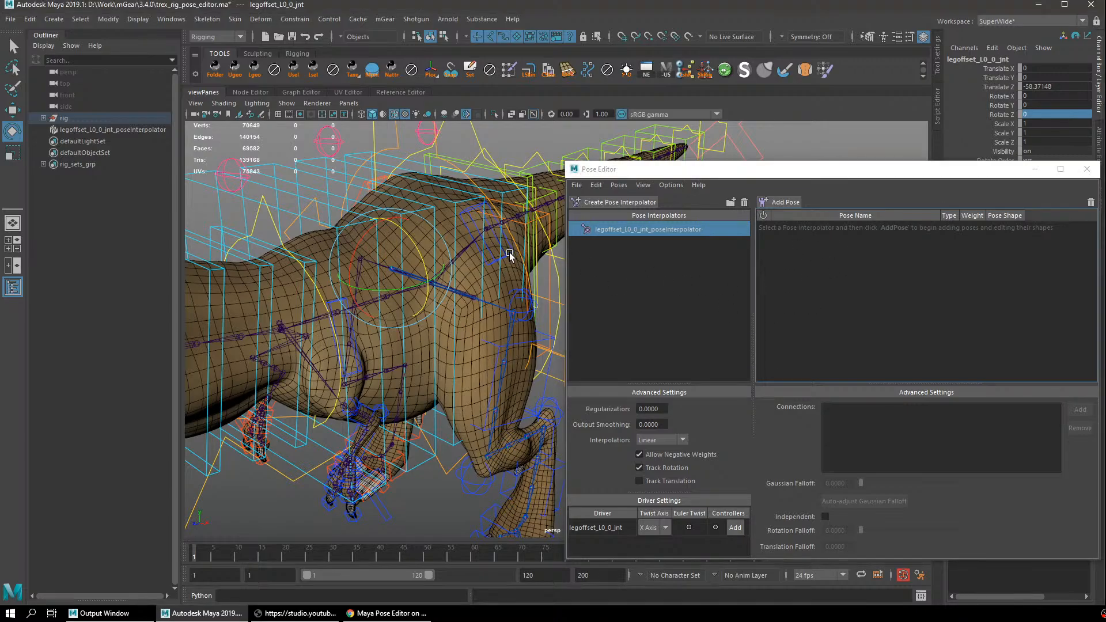
pyautogui.moveTo(411, 264); pyautogui.dragTo(465, 296)
pyautogui.hotkey('ctrl', 'z')
pyautogui.hotkey('ctrl', 'z')
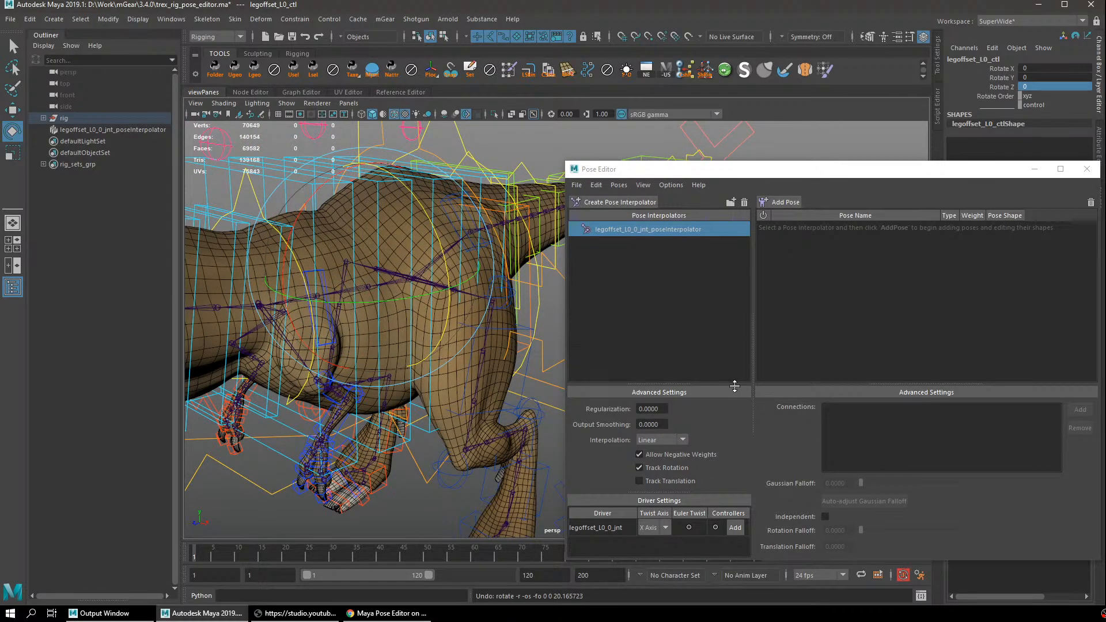
# Compare the Pose Editor's Default and Advanced views, finishing in the Advanced view with the window restored to its normal size.
pyautogui.click(665, 188)
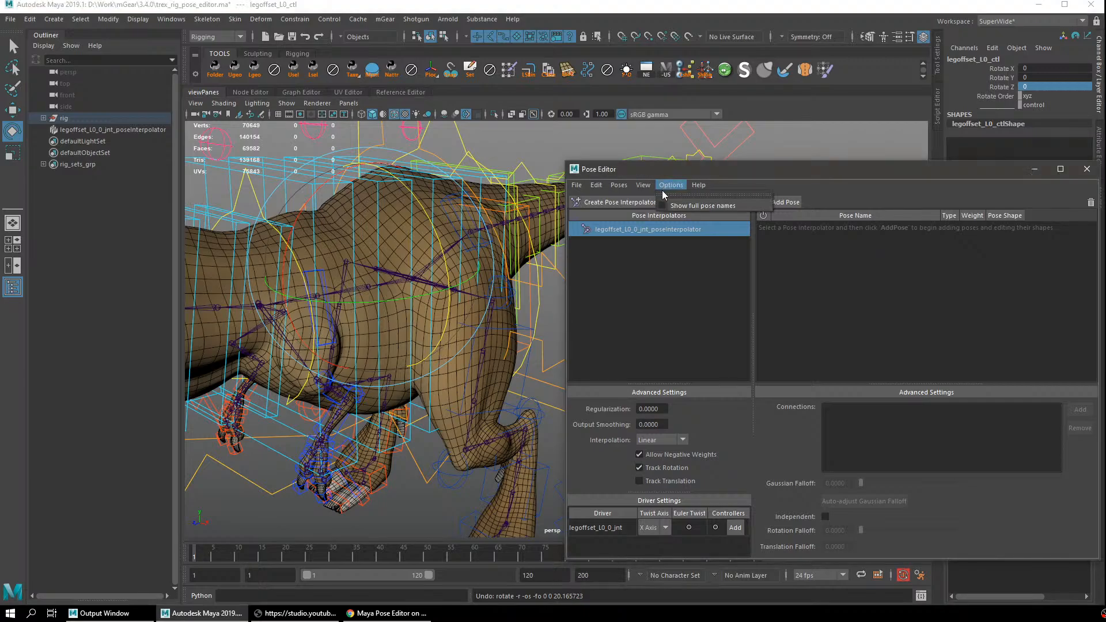
pyautogui.moveTo(644, 188)
pyautogui.click(660, 216)
pyautogui.click(644, 186)
pyautogui.click(659, 216)
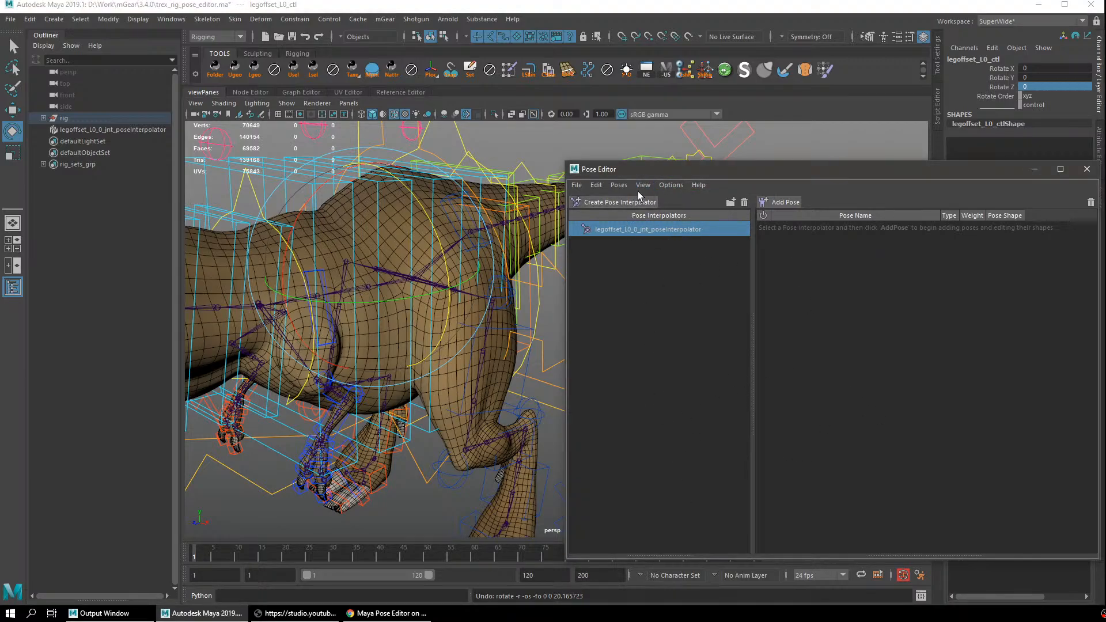
pyautogui.doubleClick(643, 173)
pyautogui.doubleClick(676, 11)
pyautogui.click(642, 185)
pyautogui.click(660, 217)
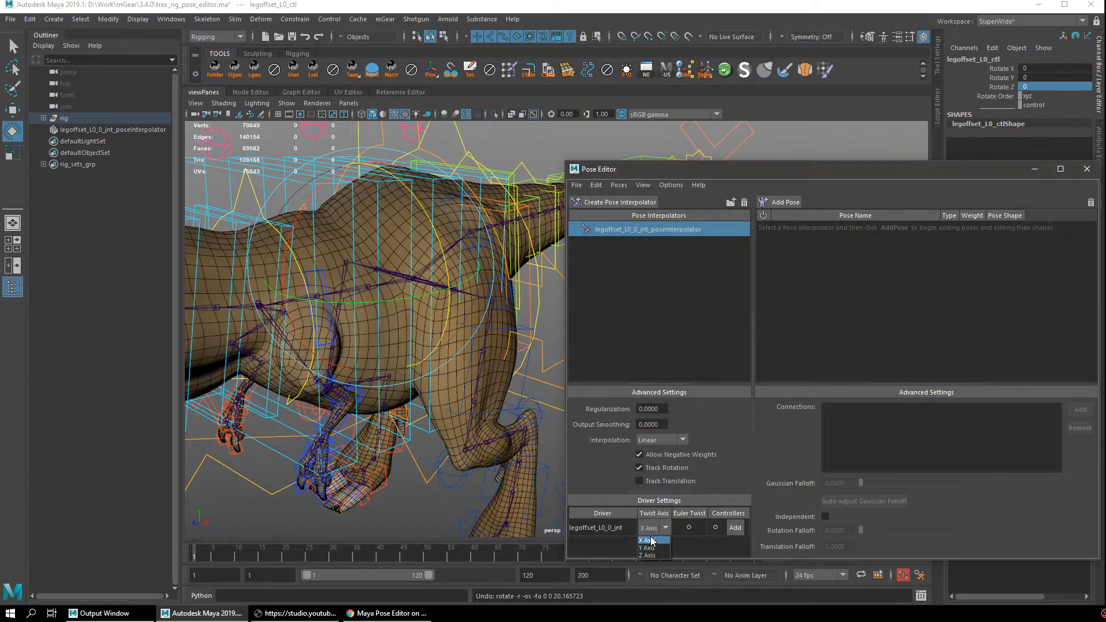
# Check the driver's twist axis choices and select legoffset_L0_0_jnt with the Rotate tool to inspect its axes.
pyautogui.click(464, 335)
pyautogui.moveTo(464, 336)
pyautogui.keyDown('alt'); pyautogui.mouseDown()
pyautogui.moveTo(501, 326)
pyautogui.moveTo(476, 320)
pyautogui.mouseUp(); pyautogui.keyUp('alt')
pyautogui.press('q')
pyautogui.click(493, 305)
pyautogui.press('w')
pyautogui.press('e')
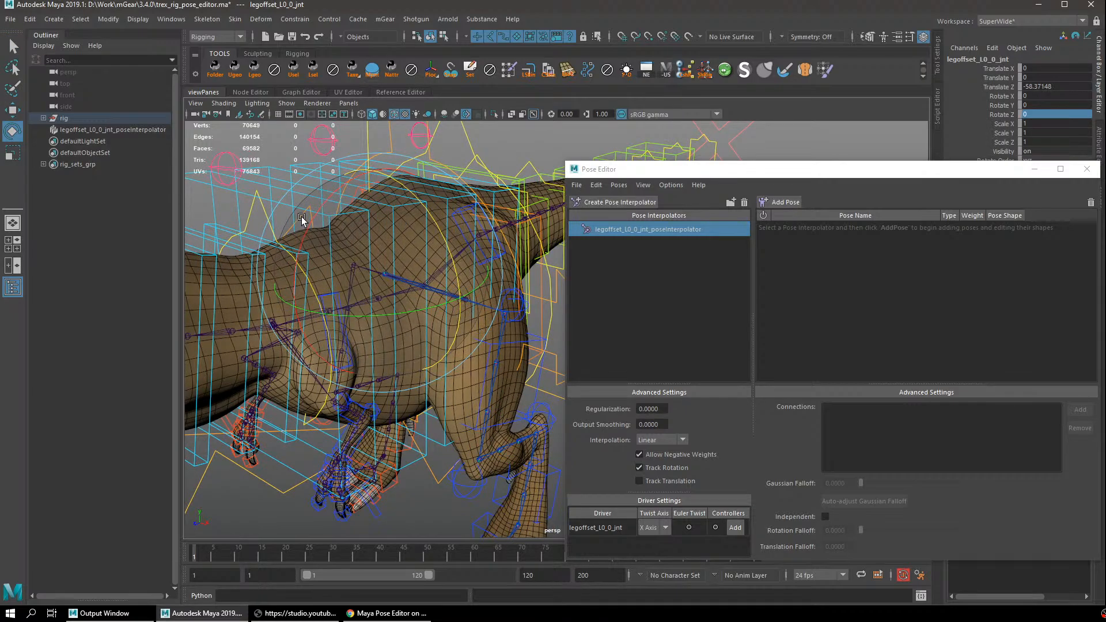
# Compare the X, Y and Z rotation axes of legoffset_L0_0_jnt against the leg to see which one is the twist axis.
pyautogui.click(986, 96)
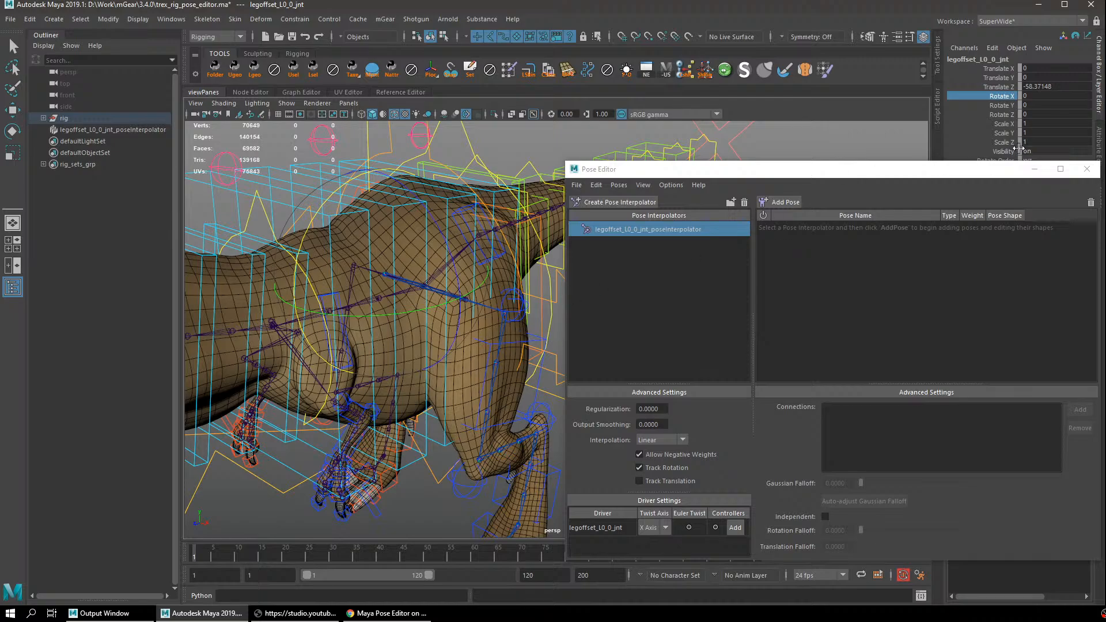
pyautogui.click(1003, 106)
pyautogui.keyDown('alt'); pyautogui.moveTo(464, 295); pyautogui.dragTo(493, 300, button='middle'); pyautogui.keyUp('alt')
pyautogui.press('w')
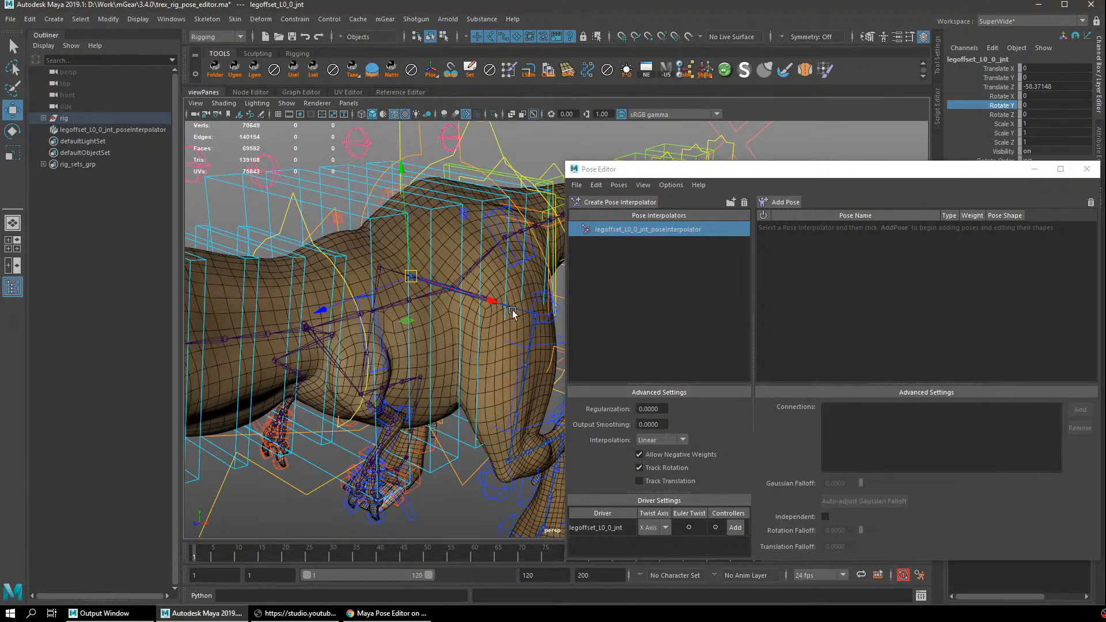
pyautogui.press('e')
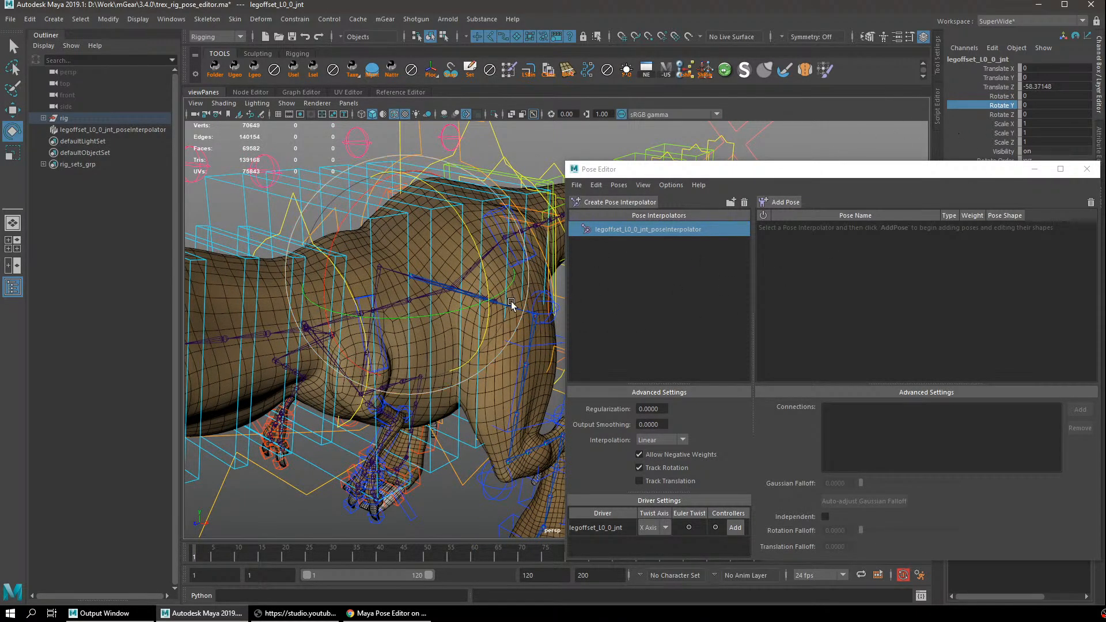
pyautogui.click(1000, 97)
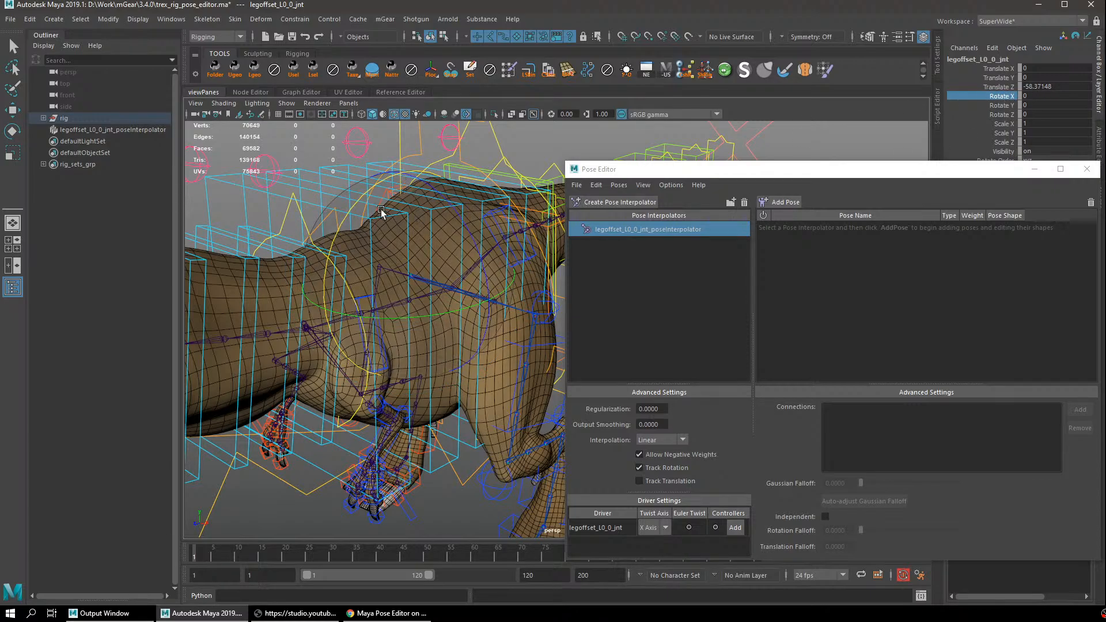
pyautogui.click(1002, 105)
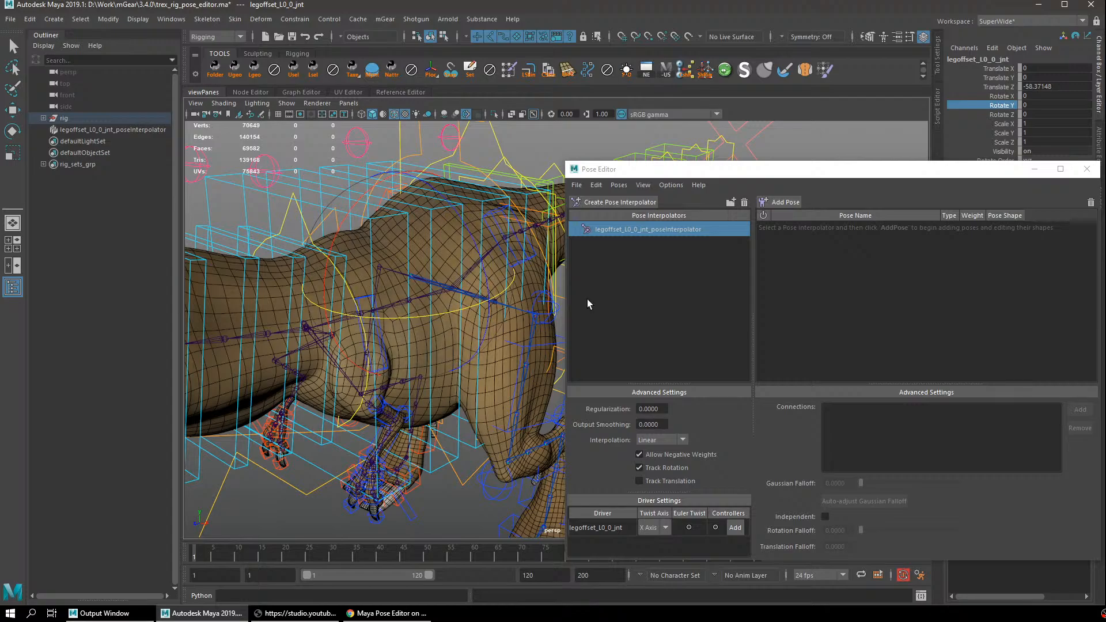
pyautogui.click(1001, 114)
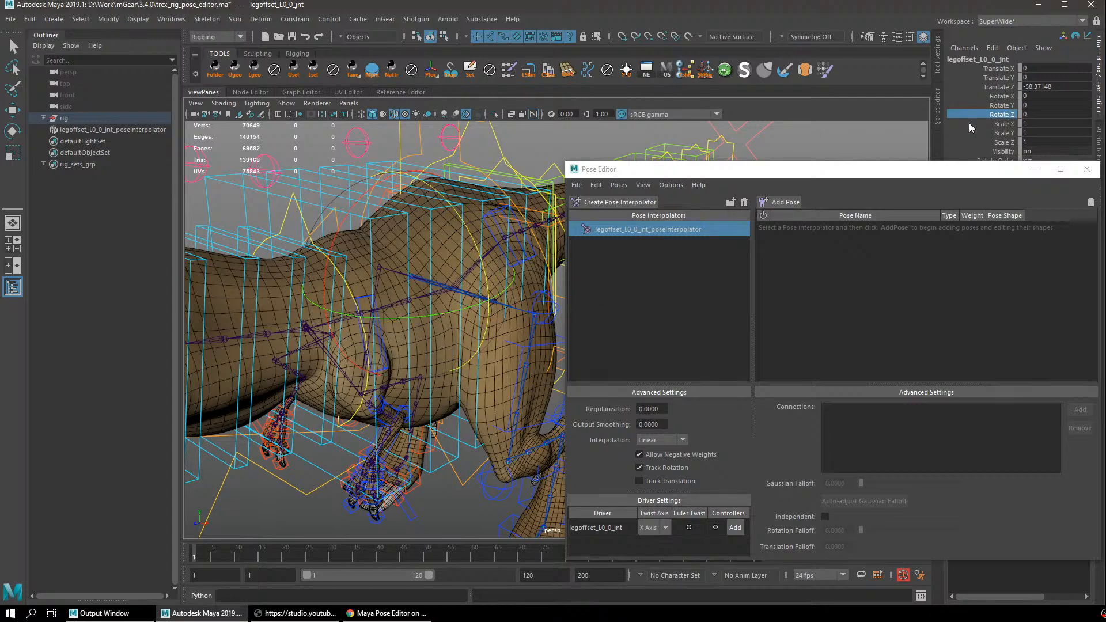
pyautogui.click(1011, 97)
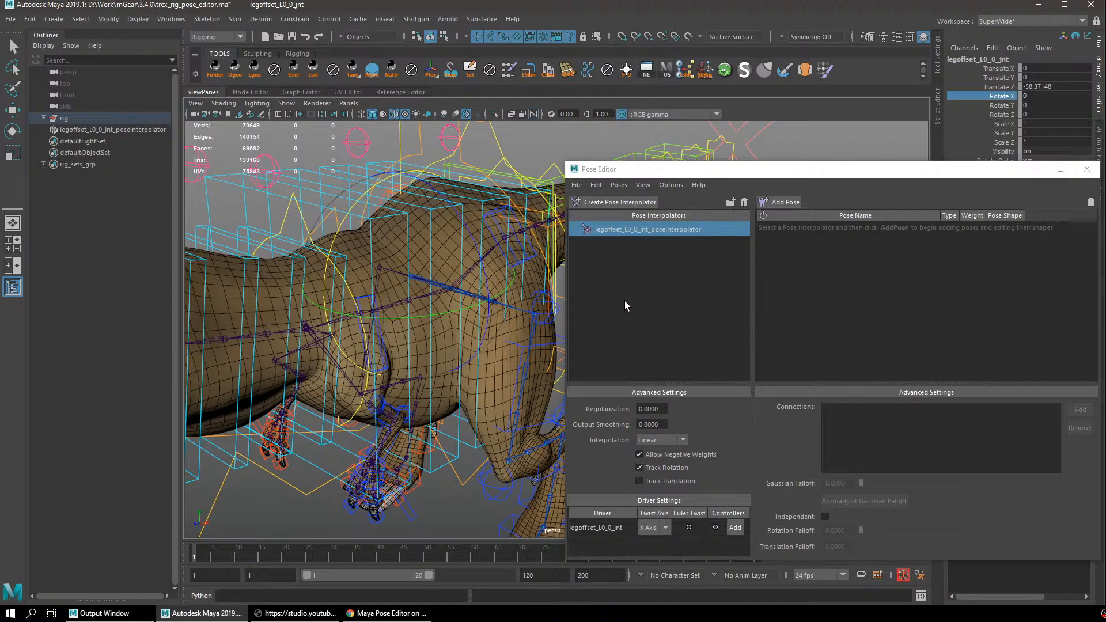
# Select the legoffset_L0_ctl control for rotating and open the Driver Controllers list of the legoffset_L0_0_jnt driver.
pyautogui.click(532, 256)
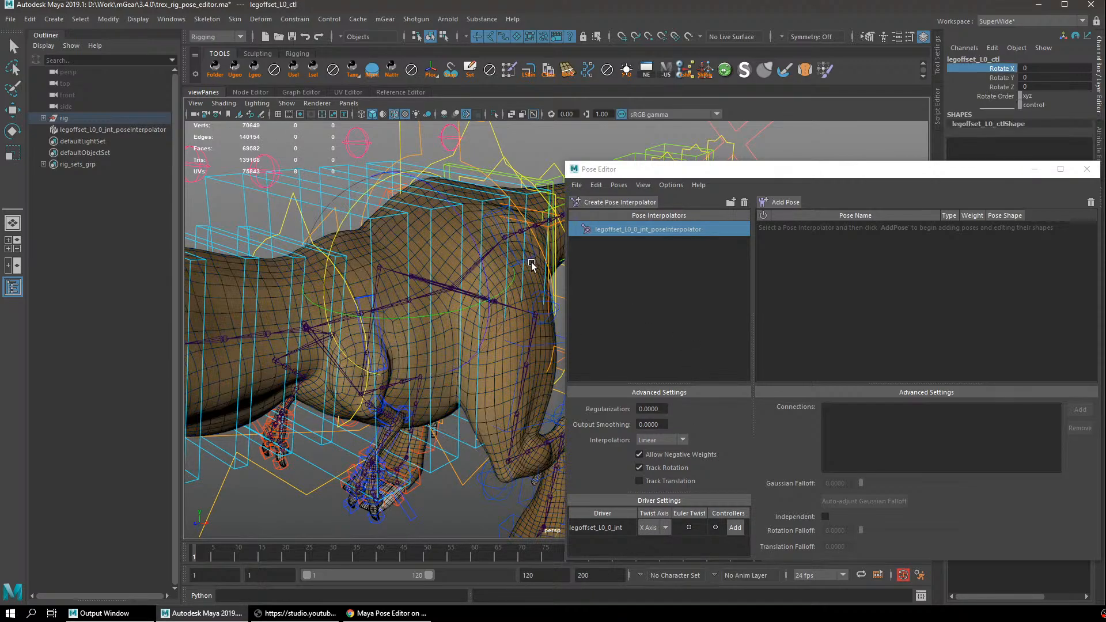
pyautogui.press('e')
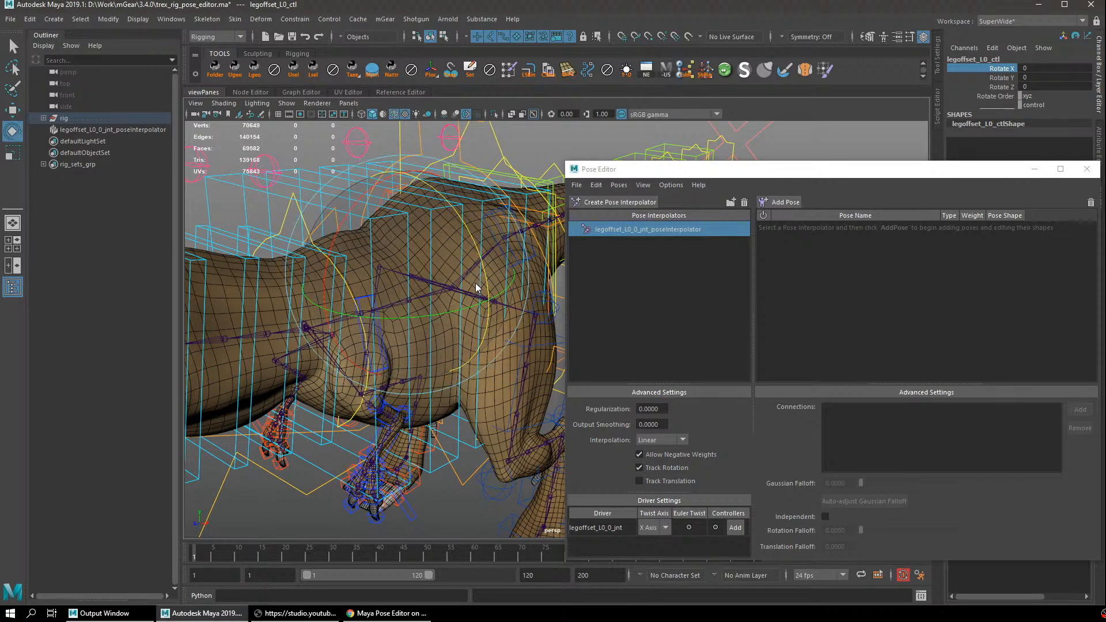
pyautogui.moveTo(440, 275); pyautogui.dragTo(475, 283, button='right')
pyautogui.keyDown('alt'); pyautogui.moveTo(495, 289); pyautogui.dragTo(488, 304, button='middle'); pyautogui.keyUp('alt')
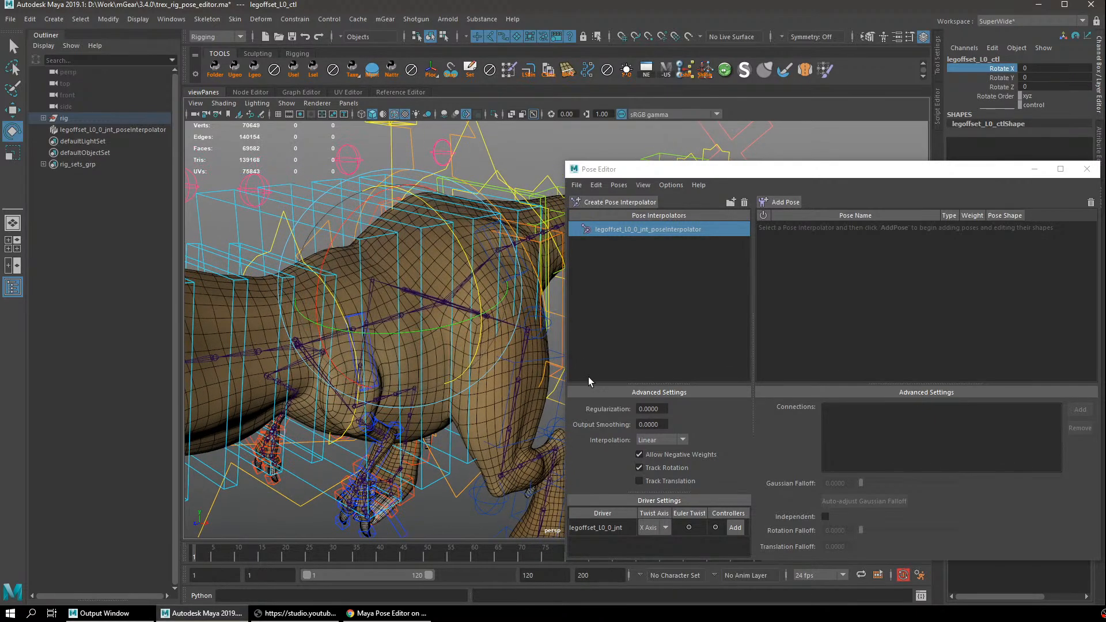
pyautogui.click(736, 527)
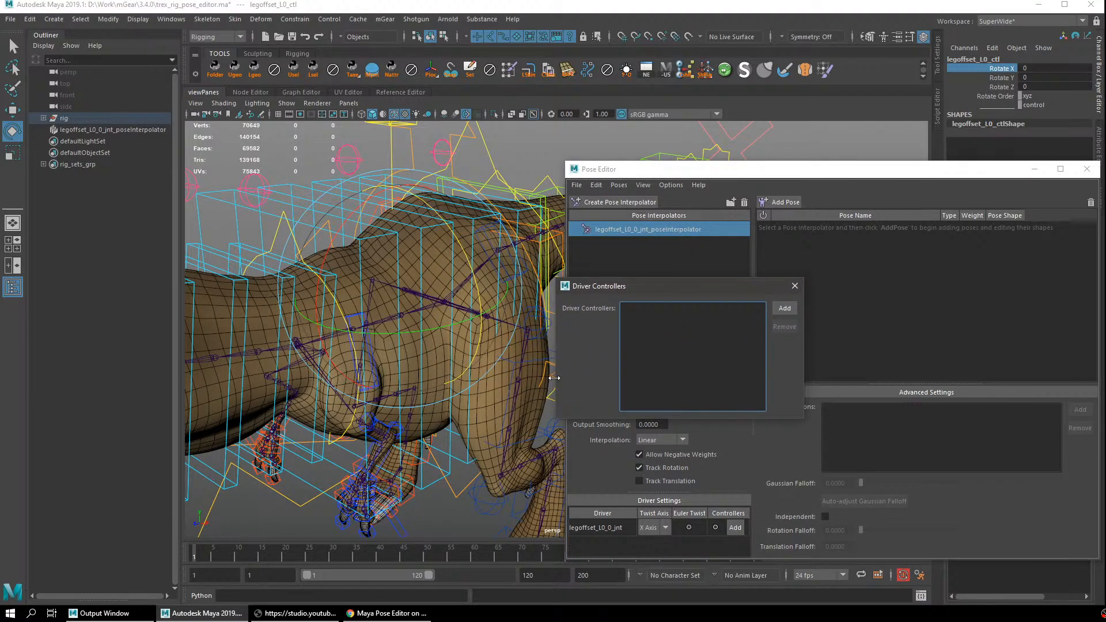
pyautogui.moveTo(183, 253); pyautogui.dragTo(190, 254)
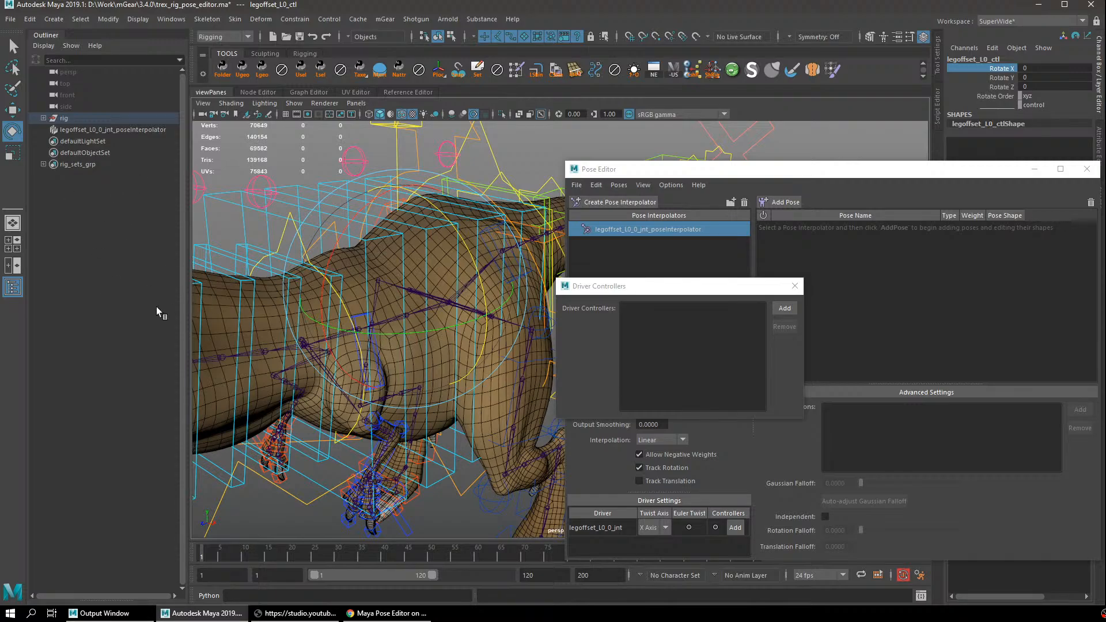
pyautogui.keyDown('alt'); pyautogui.moveTo(334, 343); pyautogui.dragTo(424, 253); pyautogui.keyUp('alt')
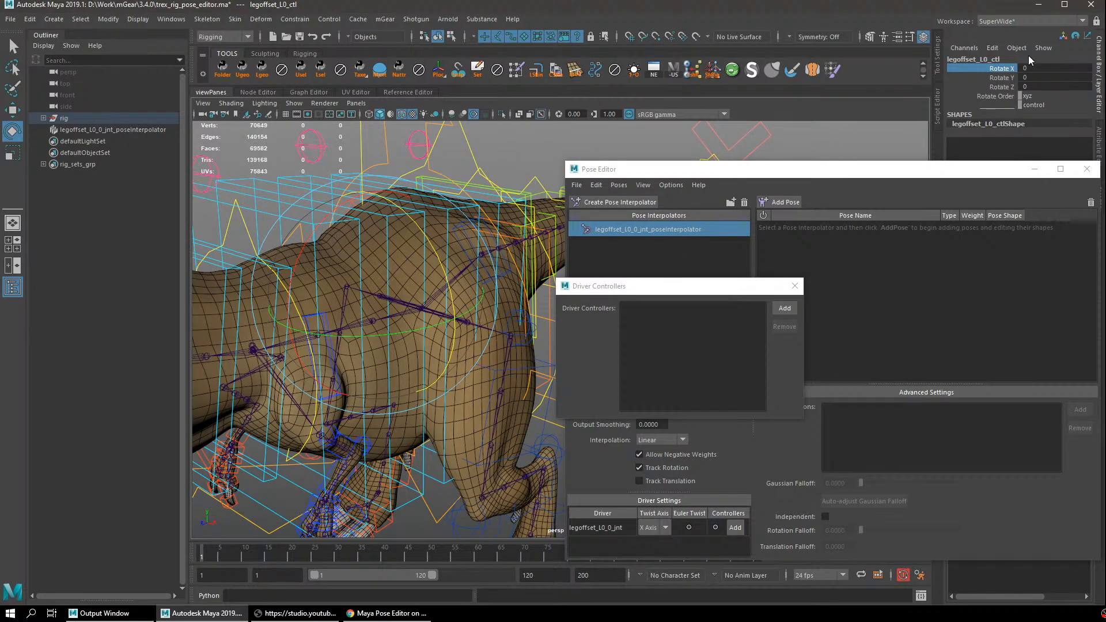
# Add legoffset_L0_ctl.rotate as the driver controller of legoffset_L0_0_jnt and close the Driver Controllers list.
pyautogui.doubleClick(1010, 60)
pyautogui.hotkey('ctrl', 'c')
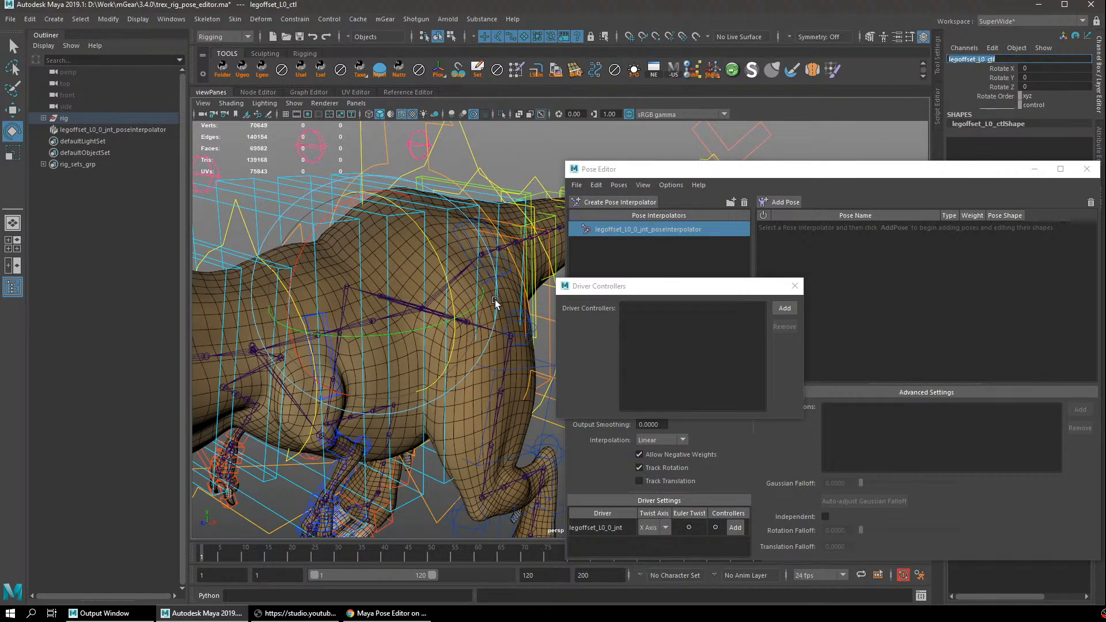
pyautogui.keyDown('alt'); pyautogui.moveTo(495, 301); pyautogui.dragTo(664, 316); pyautogui.keyUp('alt')
pyautogui.click(784, 308)
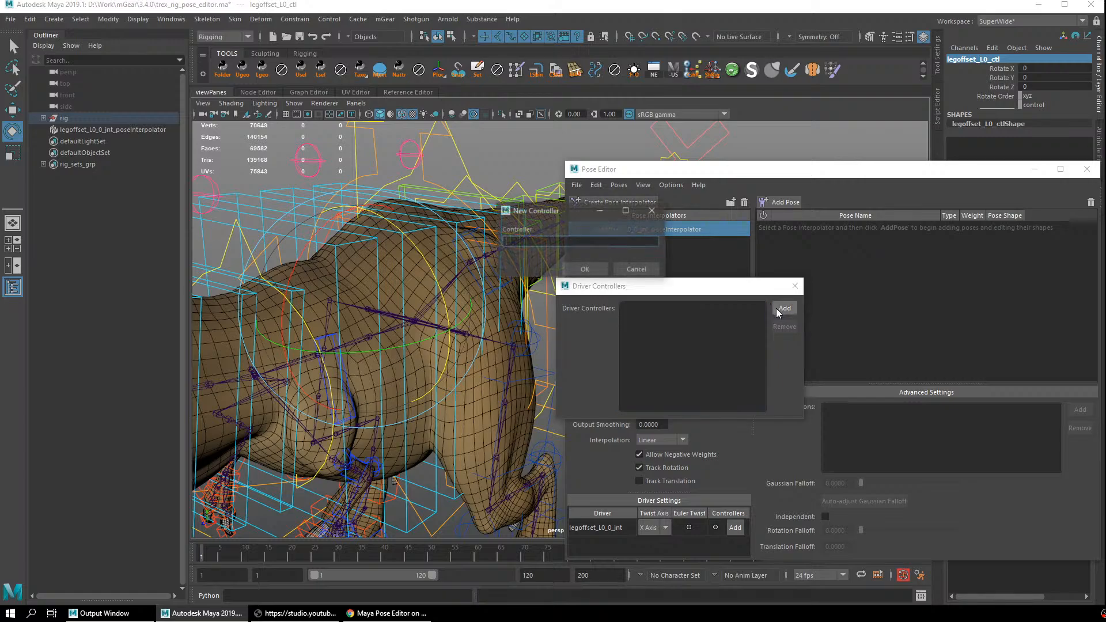
pyautogui.moveTo(569, 214); pyautogui.dragTo(567, 297)
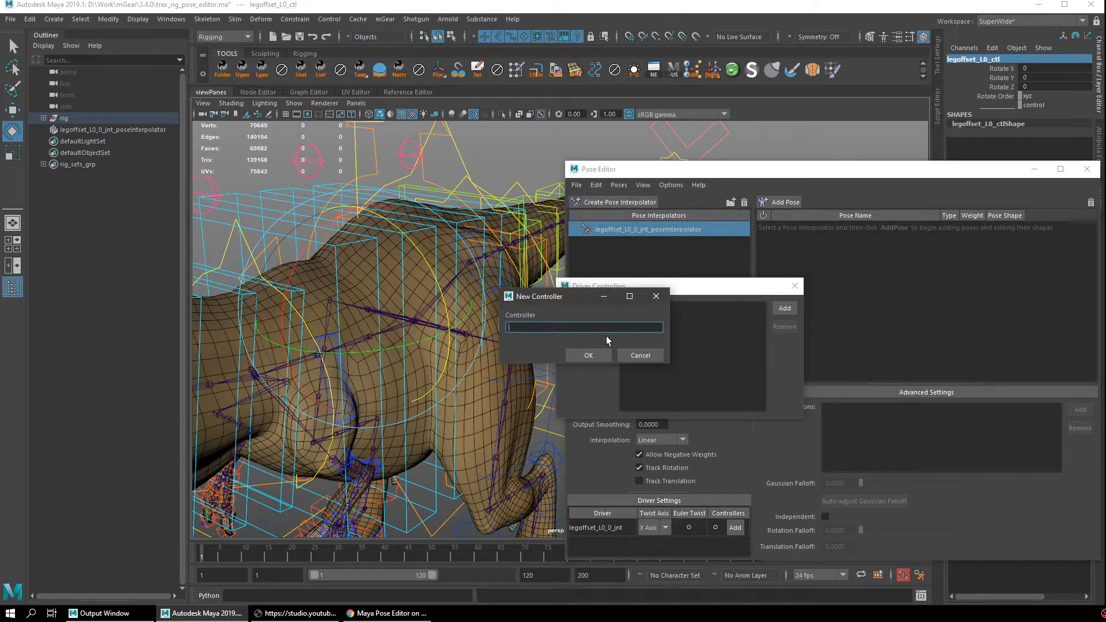
pyautogui.hotkey('ctrl', 'v')
pyautogui.moveTo(1002, 68); pyautogui.dragTo(1008, 87)
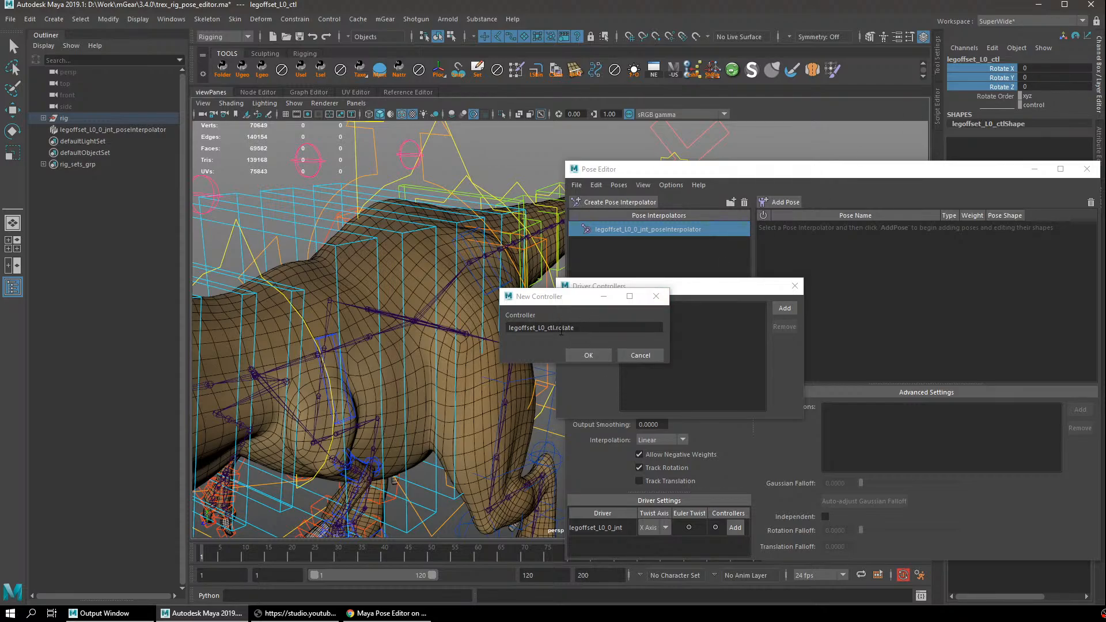
pyautogui.click(593, 356)
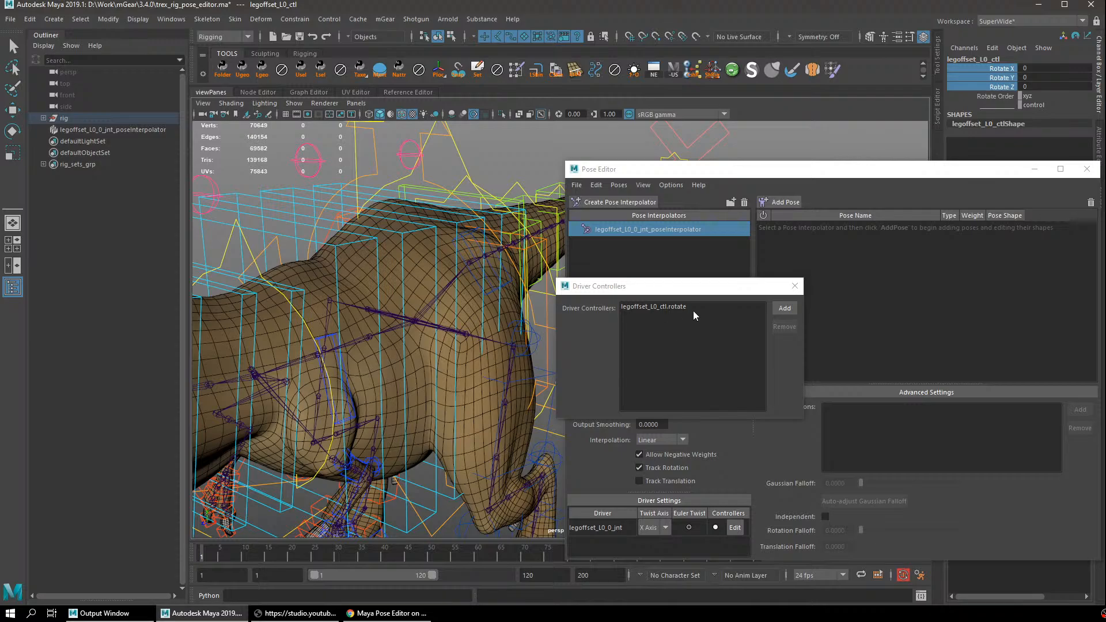
pyautogui.moveTo(708, 292); pyautogui.dragTo(708, 284)
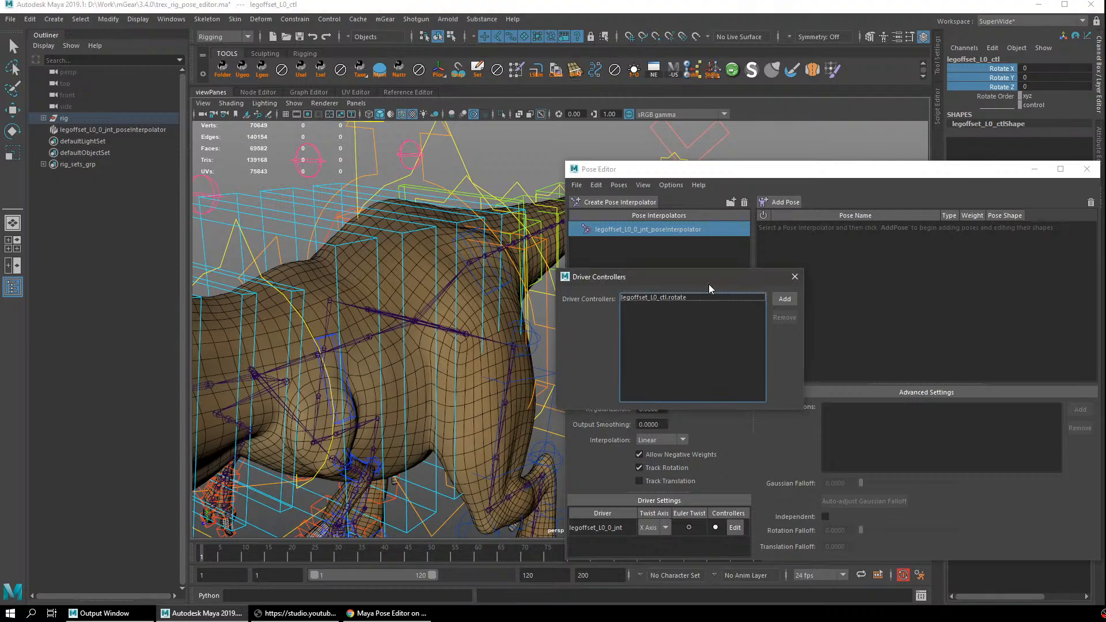
pyautogui.click(795, 277)
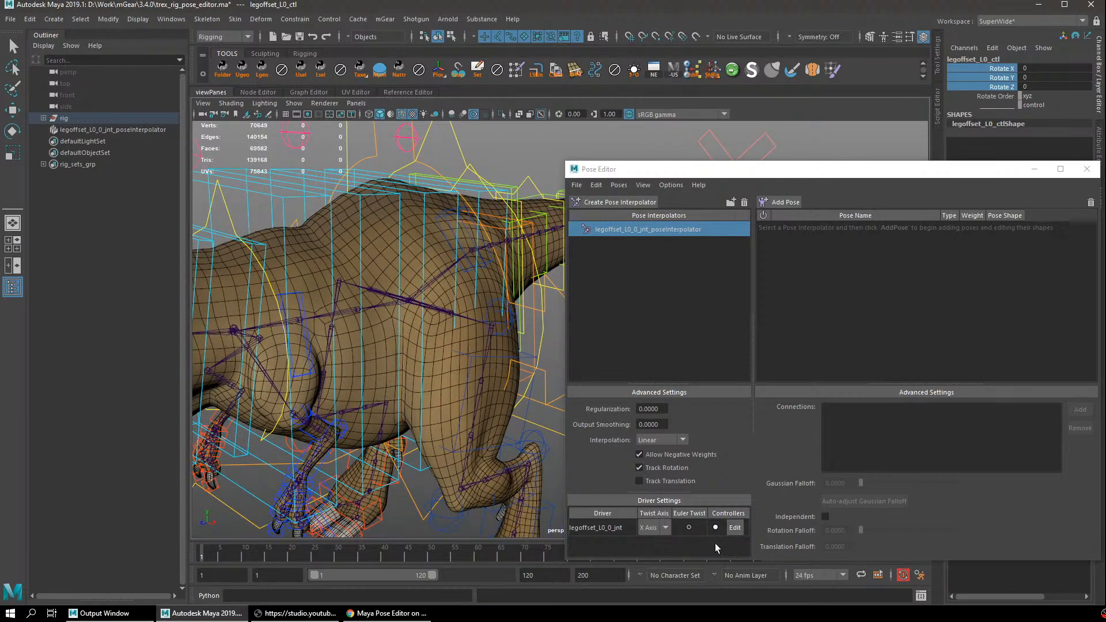
# Add the neutral, neutralSwing and neutralTwist poses to the legoffset_L0_0_jnt pose interpolator.
pyautogui.rightClick(809, 250)
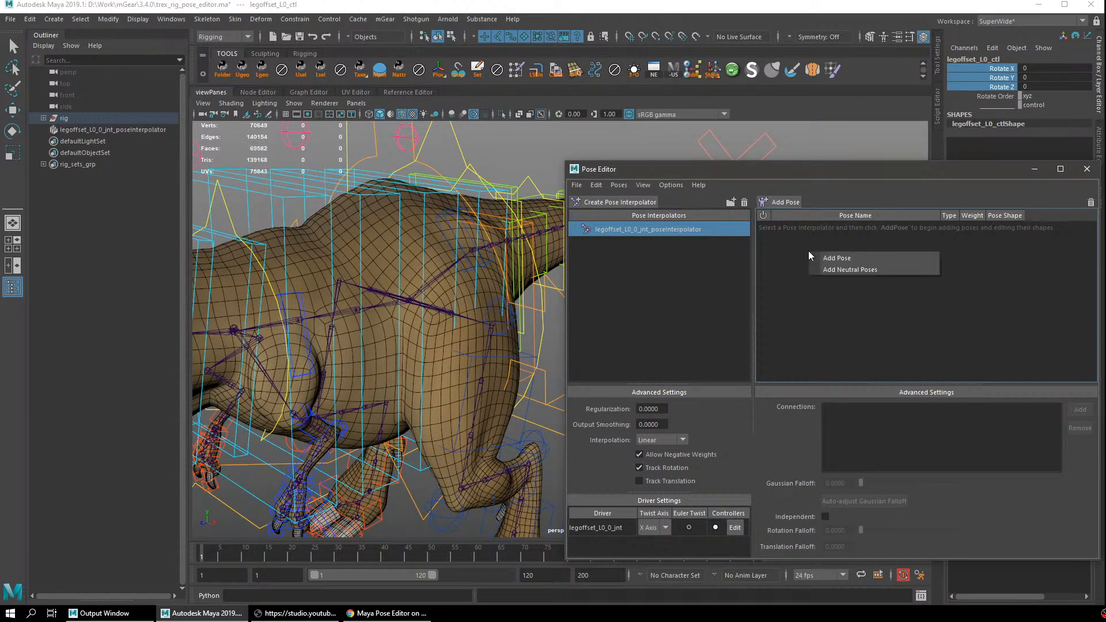
pyautogui.click(841, 272)
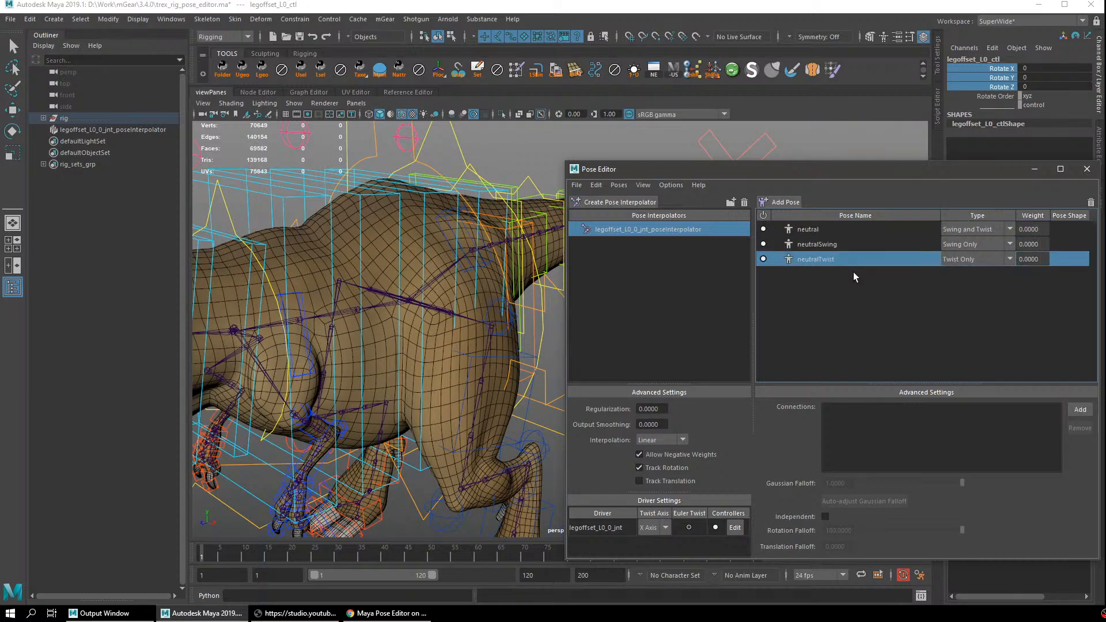
pyautogui.keyDown('alt'); pyautogui.moveTo(482, 308); pyautogui.dragTo(501, 293, button='right'); pyautogui.keyUp('alt')
# Hide the joint X-ray display and test the three neutral poses by rotating legoffset_L0_ctl and recalling each one, ending on neutral.
pyautogui.moveTo(454, 300); pyautogui.dragTo(471, 248)
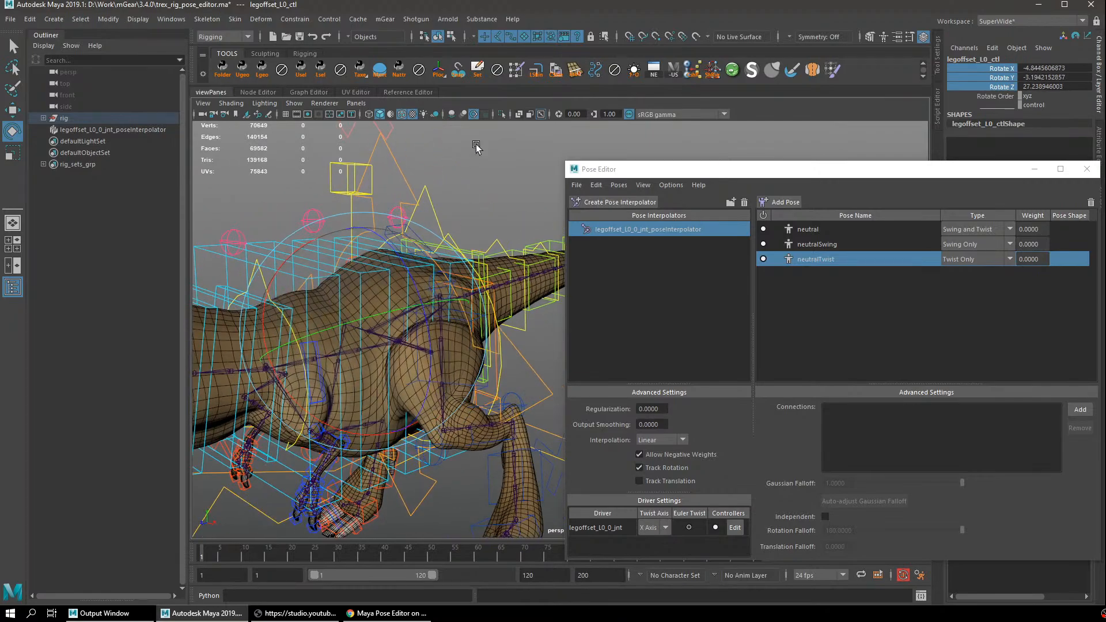
pyautogui.click(540, 115)
pyautogui.click(837, 232)
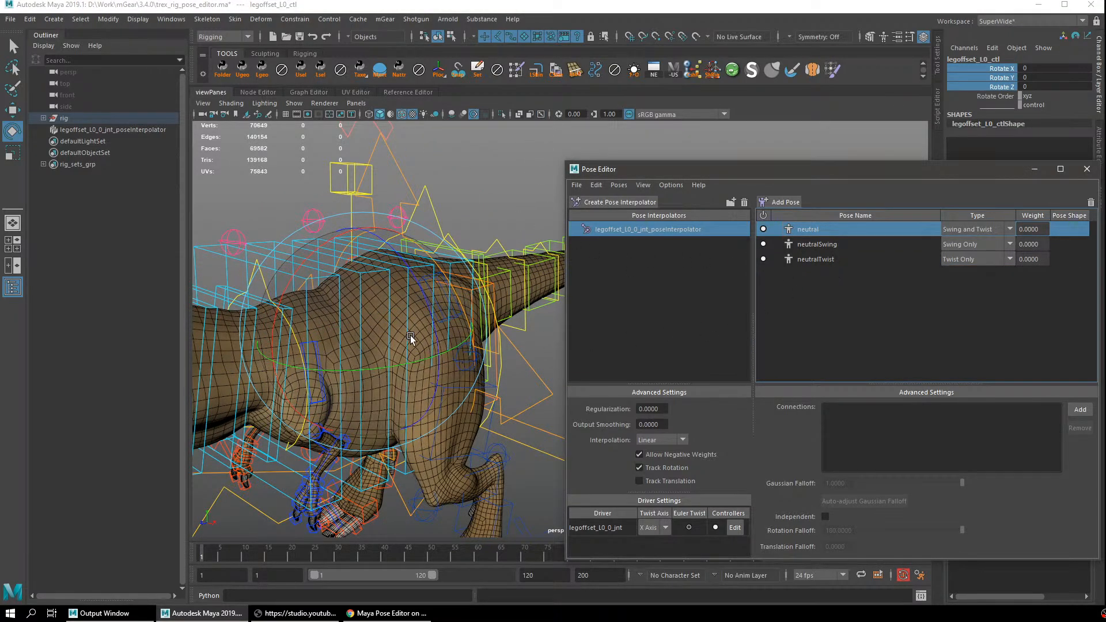
pyautogui.moveTo(411, 338); pyautogui.dragTo(390, 273)
pyautogui.click(826, 245)
pyautogui.moveTo(404, 323); pyautogui.dragTo(393, 272)
pyautogui.click(825, 260)
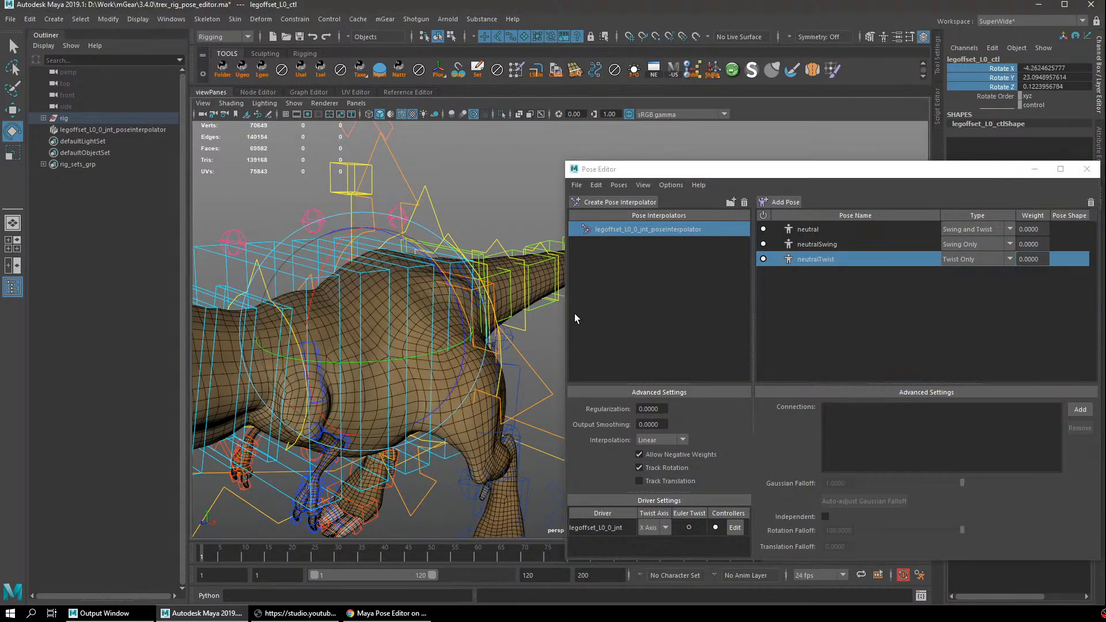
pyautogui.click(836, 232)
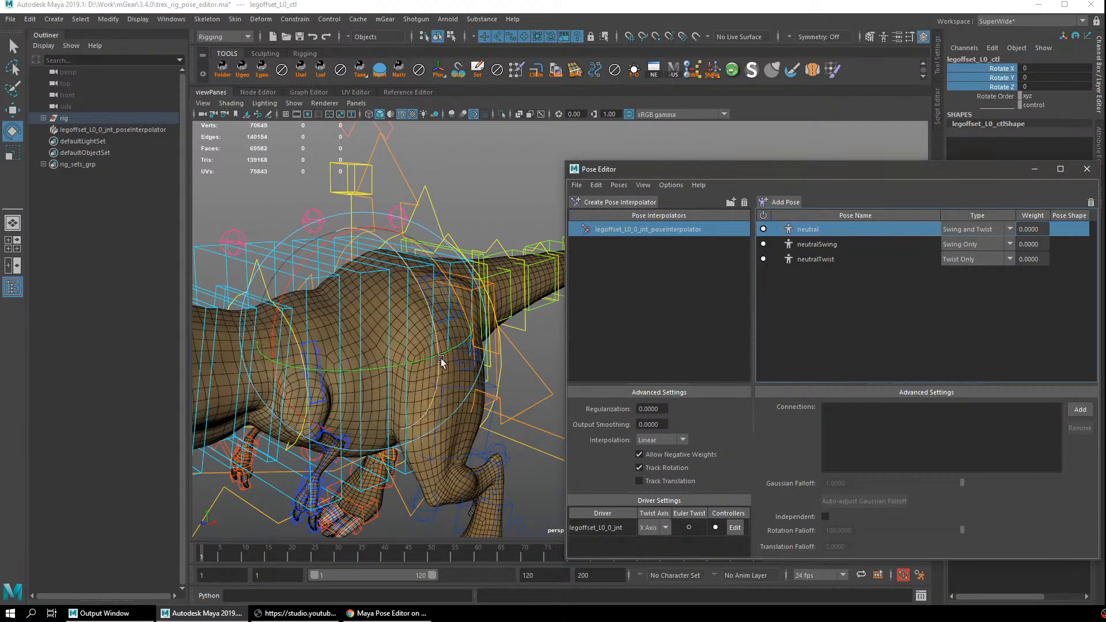
# Hide the Outliner to give the viewport more room.
pyautogui.keyDown('alt'); pyautogui.moveTo(456, 368); pyautogui.dragTo(438, 320); pyautogui.keyUp('alt')
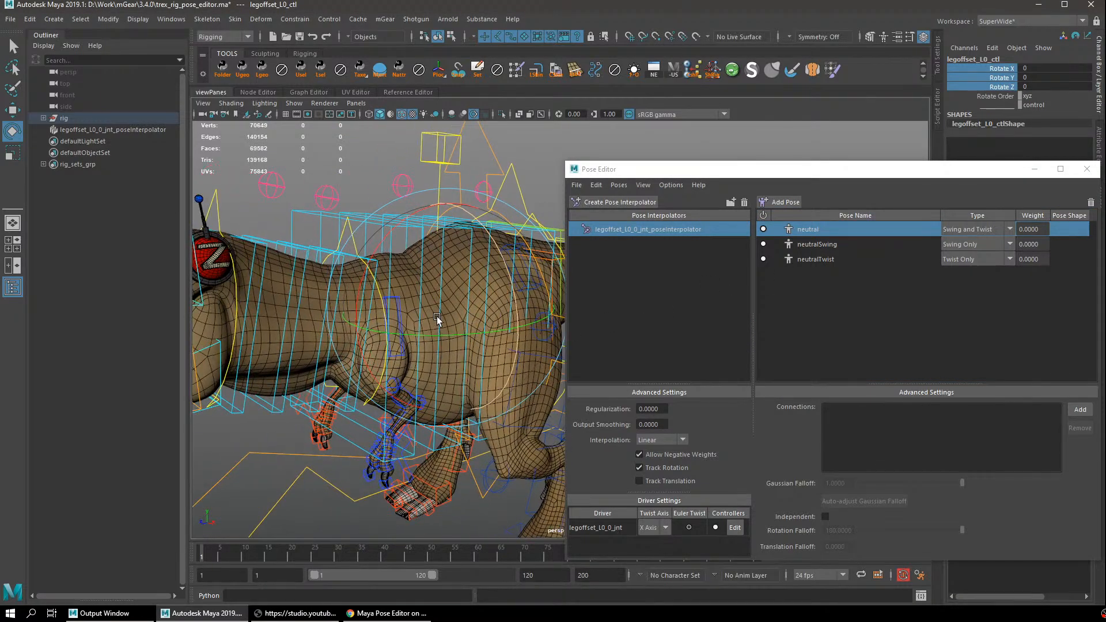
pyautogui.click(13, 287)
pyautogui.keyDown('alt'); pyautogui.moveTo(329, 360); pyautogui.dragTo(354, 359); pyautogui.keyUp('alt')
# Try rotating the legoffset_L0_ctl control, and undo the rotation.
pyautogui.moveTo(401, 306); pyautogui.dragTo(358, 309)
pyautogui.hotkey('ctrl', 'z')
pyautogui.hotkey('ctrl', 'z')
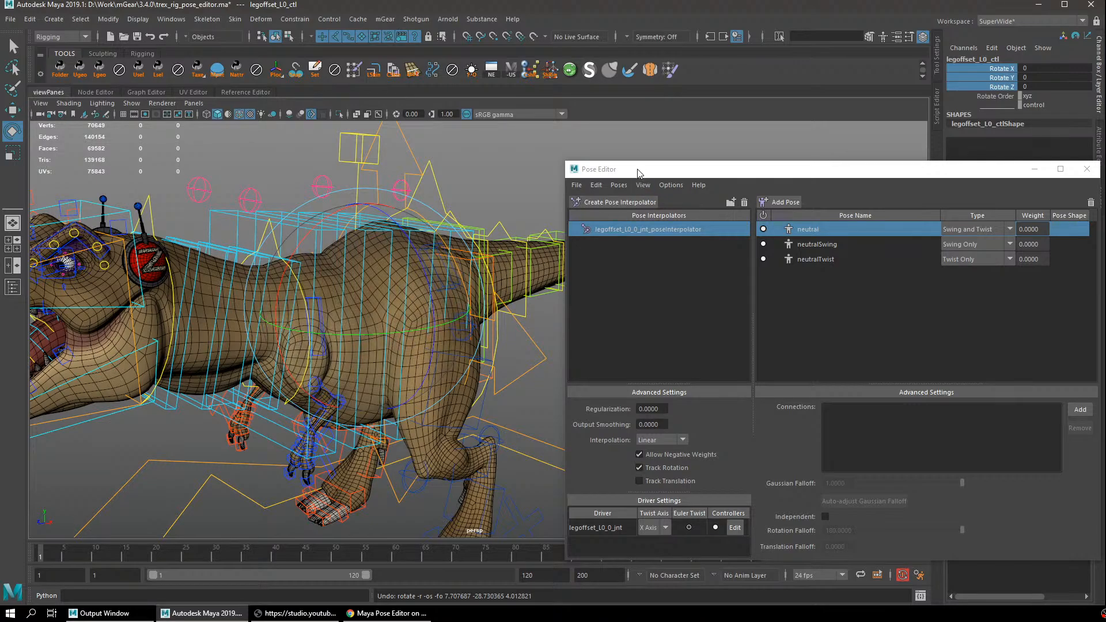
# Reposition the Pose Editor window and delete the legoffset_L0_0_jnt pose interpolator.
pyautogui.moveTo(638, 174); pyautogui.dragTo(611, 162)
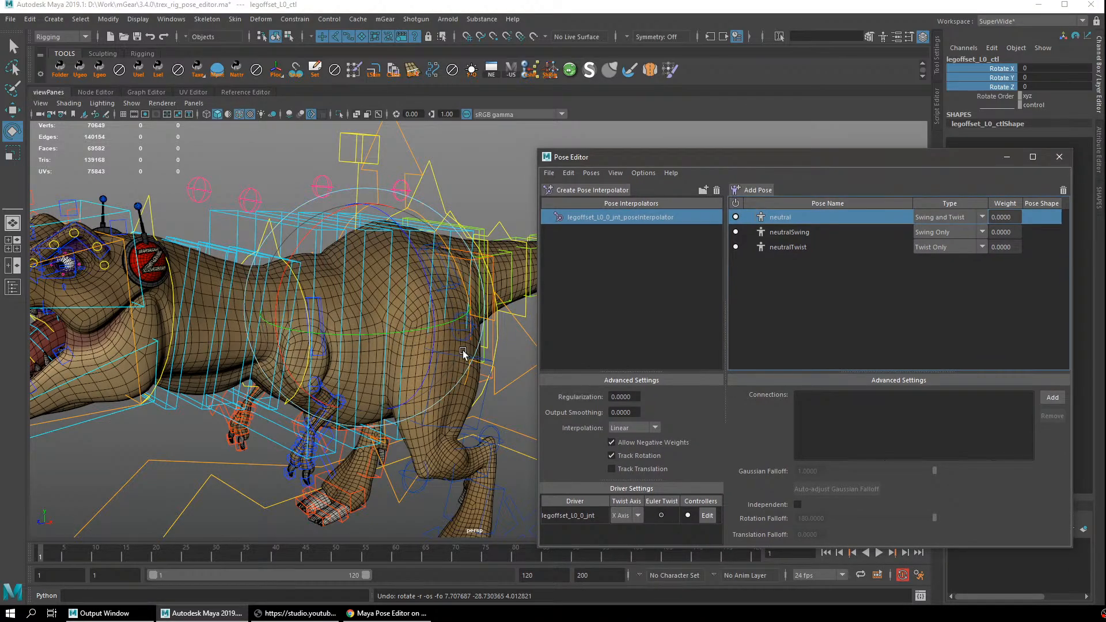
pyautogui.keyDown('alt'); pyautogui.moveTo(462, 352); pyautogui.dragTo(416, 346); pyautogui.keyUp('alt')
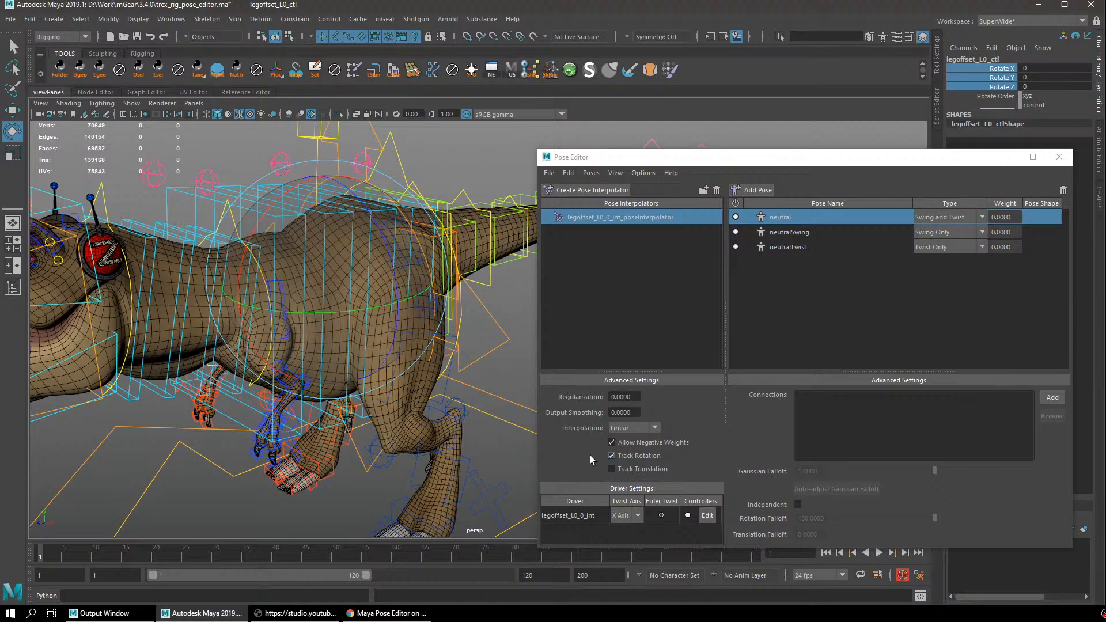
pyautogui.click(716, 190)
pyautogui.click(713, 314)
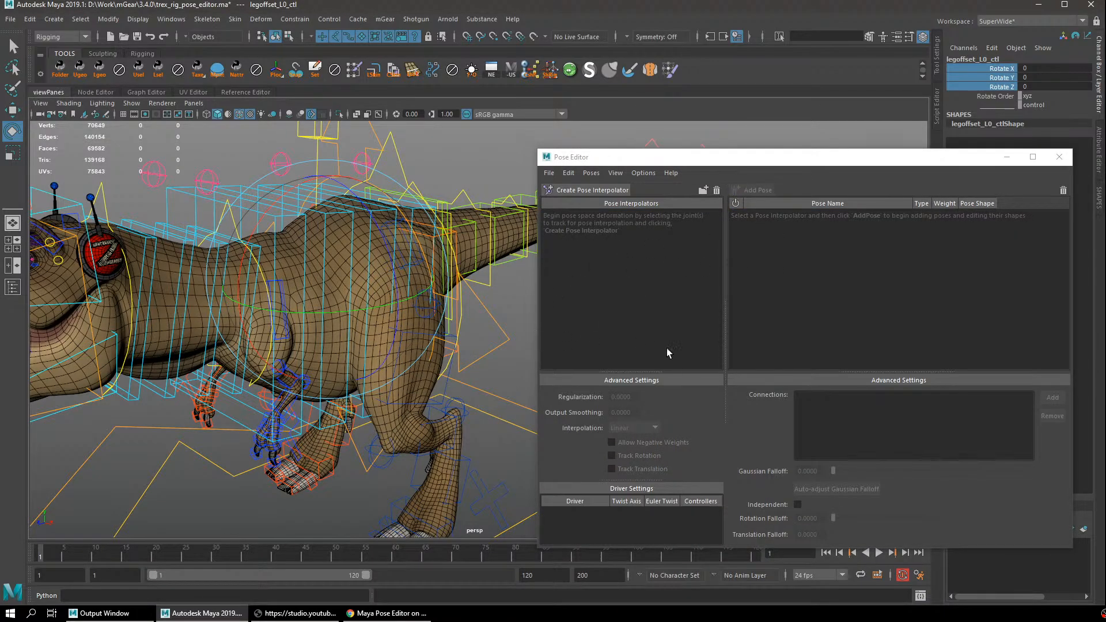
# Show the joints through the mesh and recreate the pose interpolator for legoffset_L0_0_jnt, declining the neutral poses.
pyautogui.keyDown('alt'); pyautogui.moveTo(443, 317); pyautogui.dragTo(421, 281); pyautogui.keyUp('alt')
pyautogui.click(377, 114)
pyautogui.press('q')
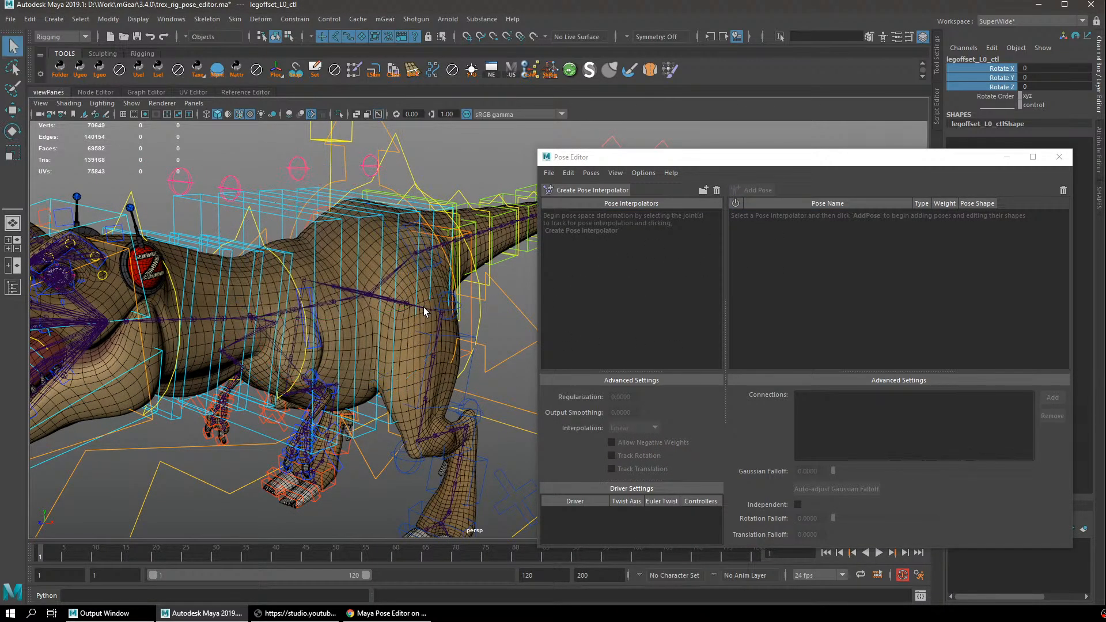
pyautogui.click(592, 190)
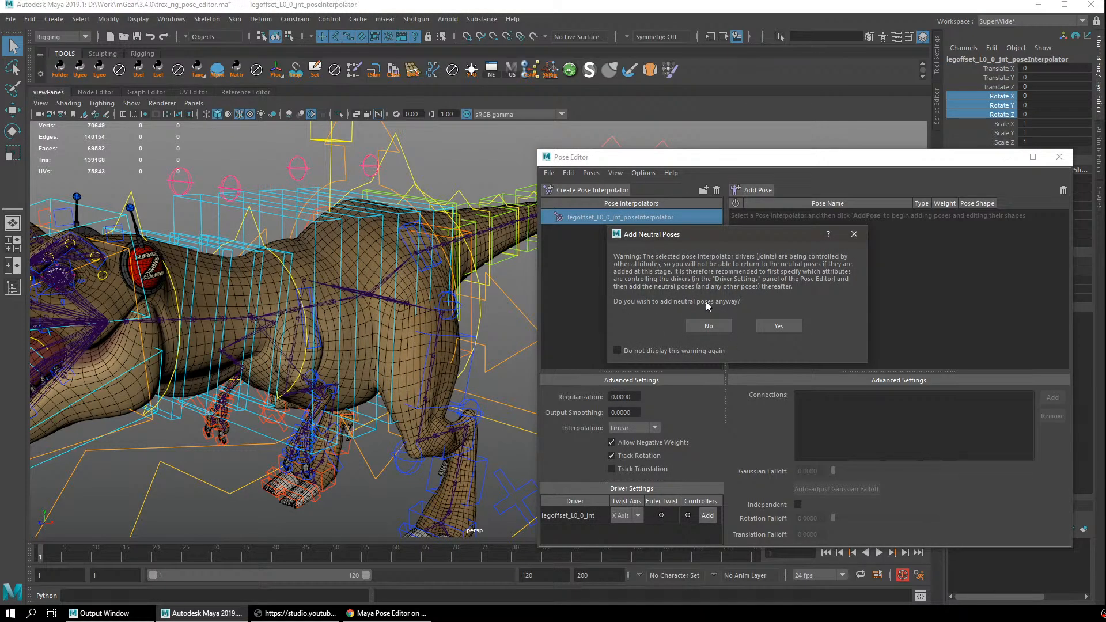
pyautogui.click(709, 329)
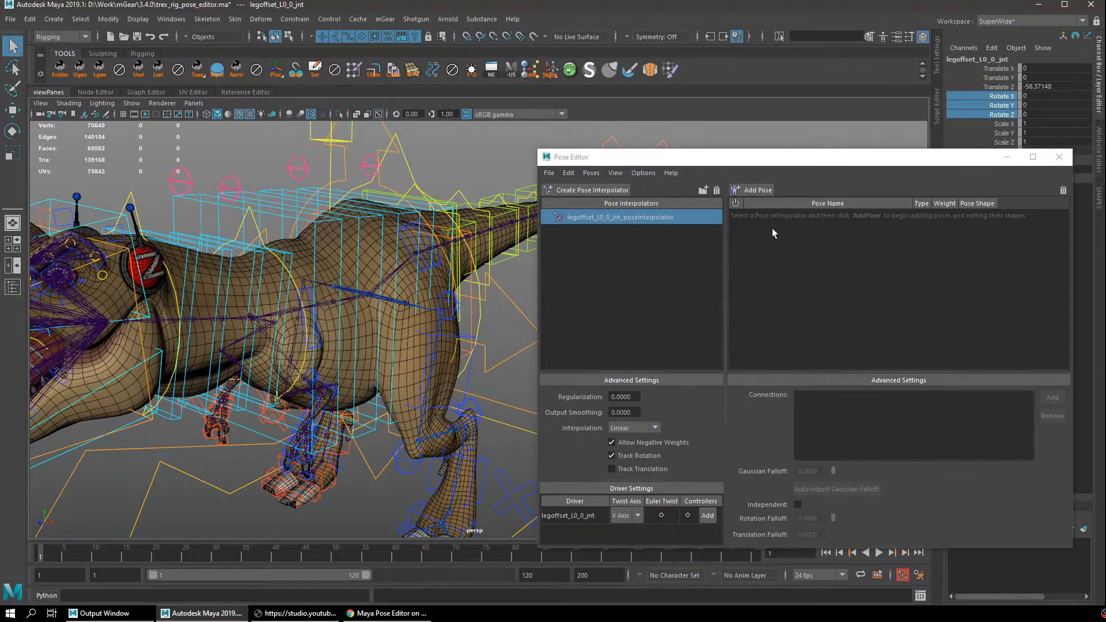
pyautogui.keyDown('alt'); pyautogui.moveTo(492, 392); pyautogui.dragTo(517, 393); pyautogui.keyUp('alt')
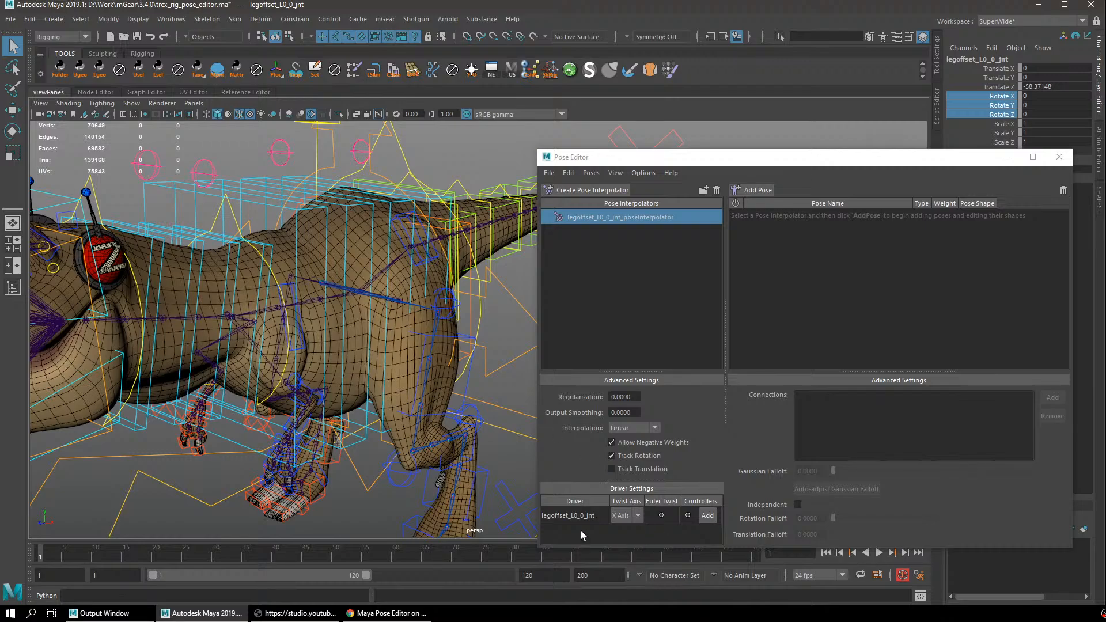
# Add legoffset_L0_ctl.rotate as the driver controller of the legoffset_L0_0_jnt pose interpolator, and add the neutral poses to it.
pyautogui.click(436, 262)
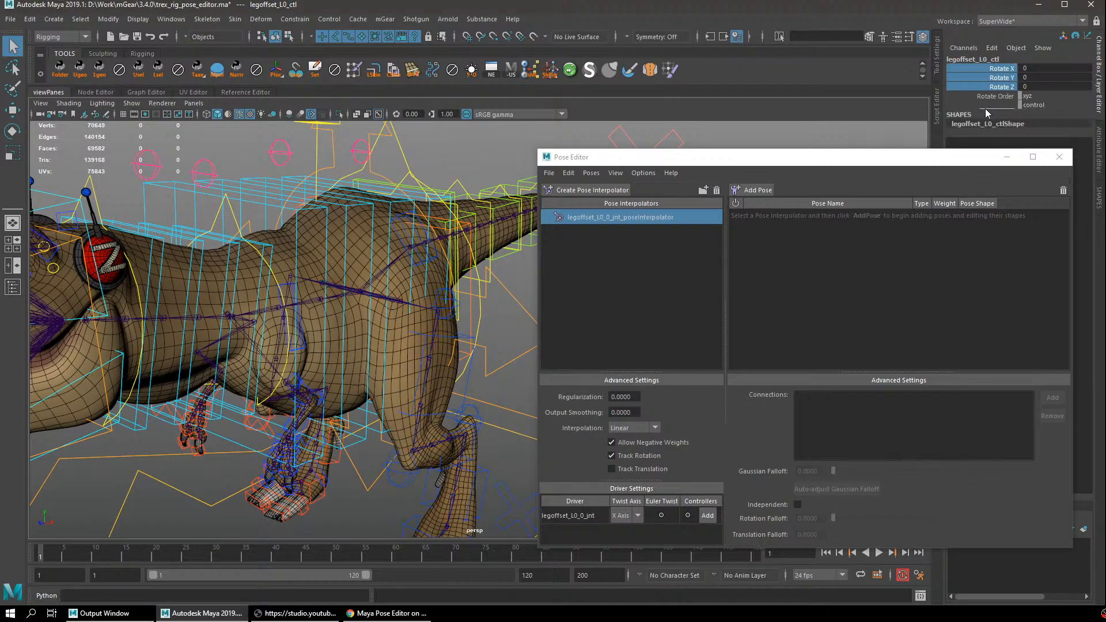
pyautogui.click(971, 59)
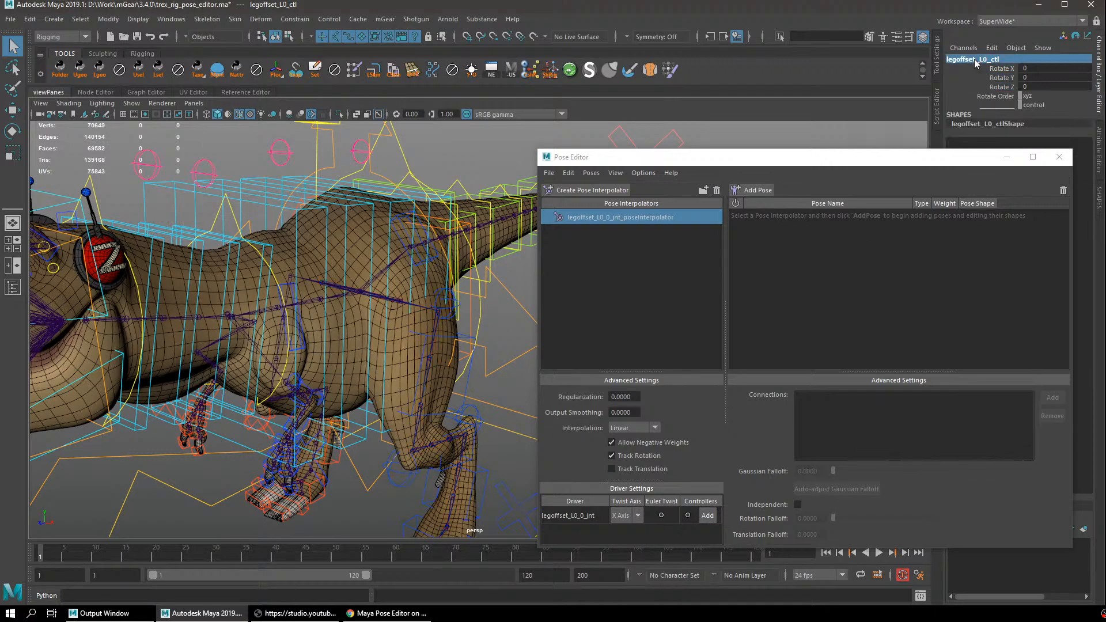
pyautogui.click(707, 516)
pyautogui.click(655, 257)
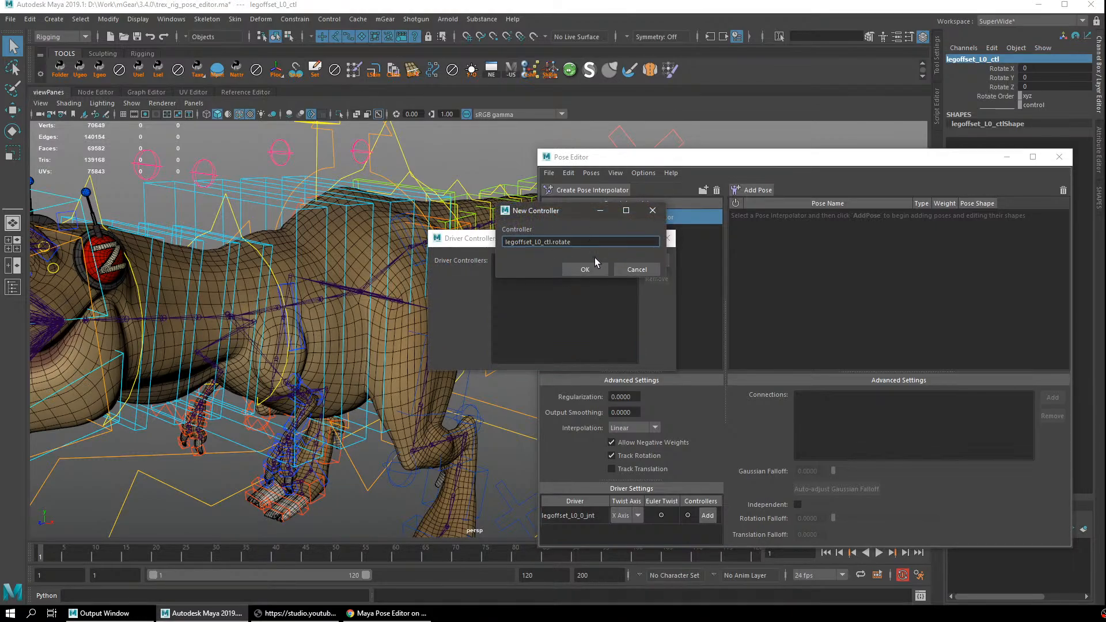
pyautogui.click(586, 269)
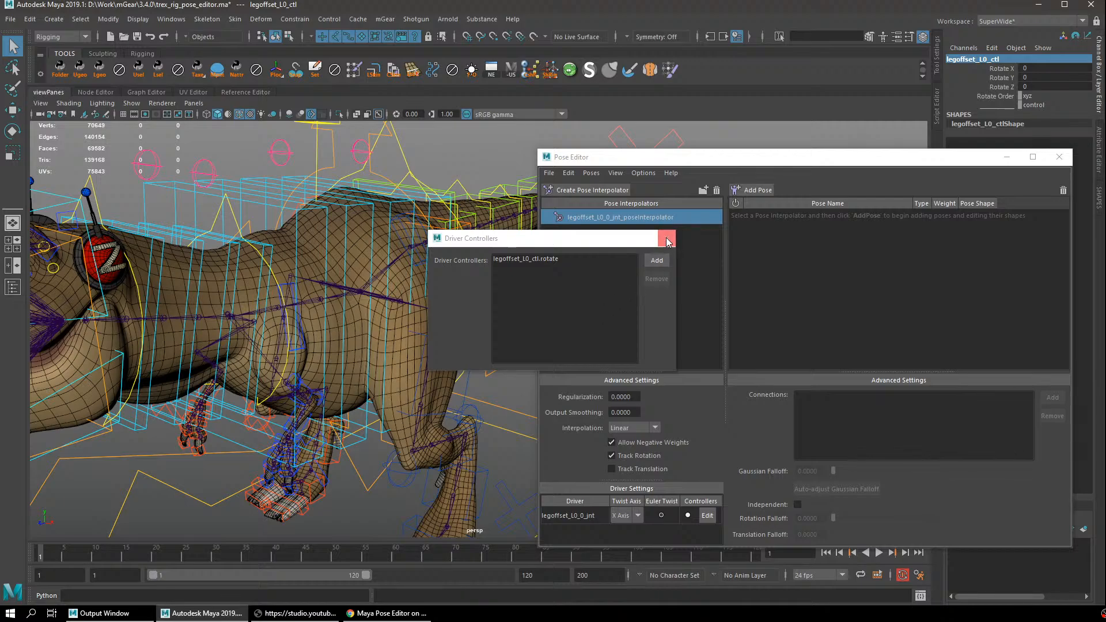
pyautogui.click(667, 240)
pyautogui.rightClick(790, 238)
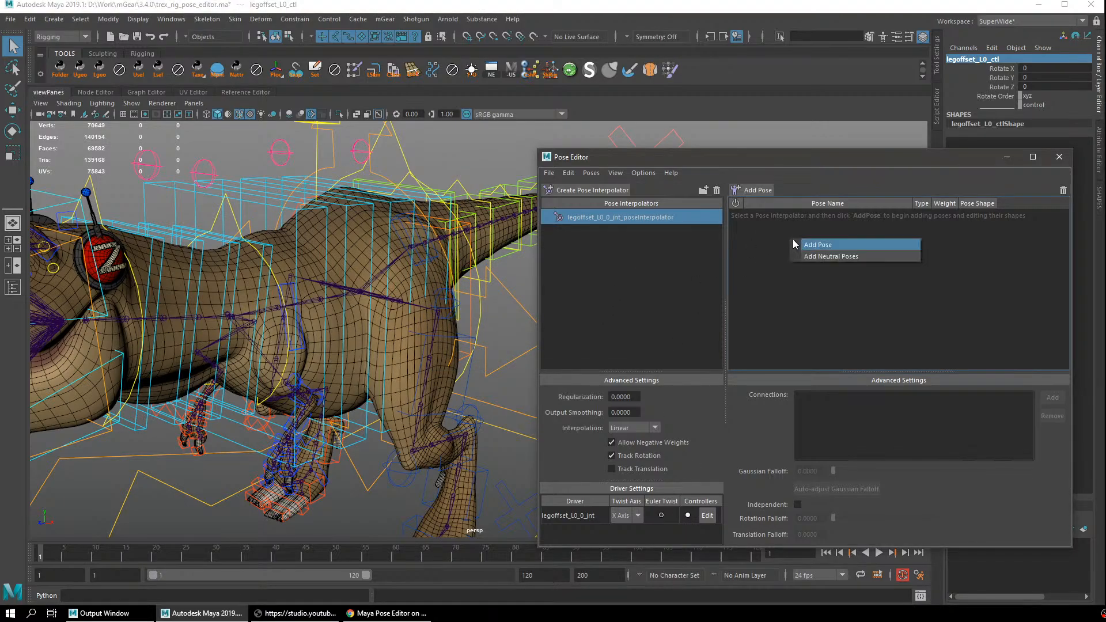
pyautogui.click(812, 254)
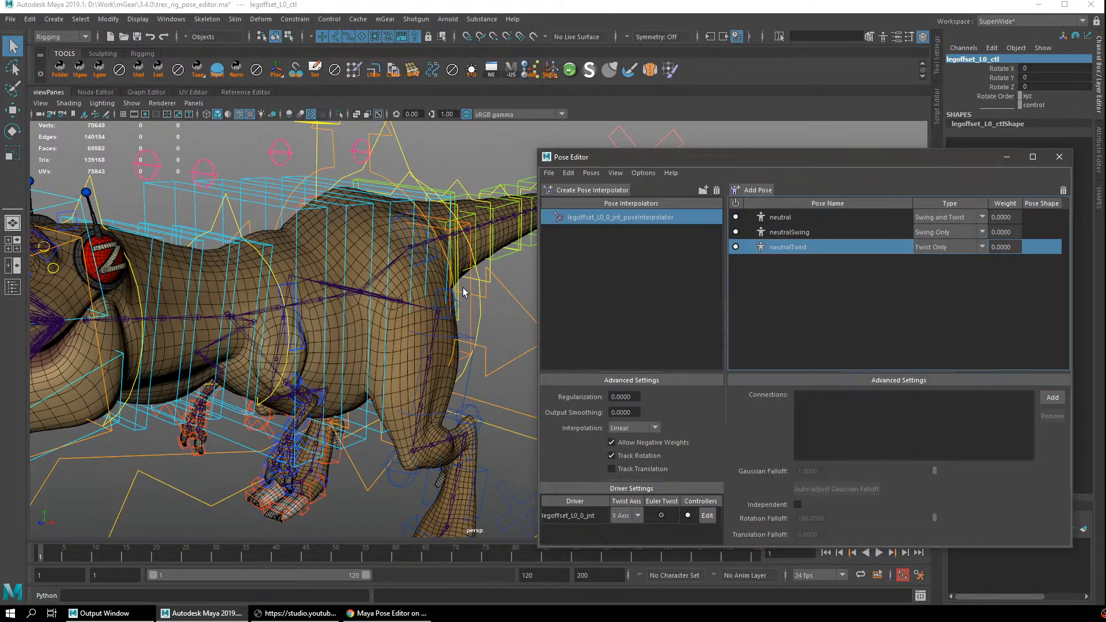
# Try rotating the legoffset_L0_ctl control freely around several axes, and undo the rotation.
pyautogui.keyDown('alt'); pyautogui.moveTo(412, 339); pyautogui.dragTo(443, 306); pyautogui.keyUp('alt')
pyautogui.press('e')
pyautogui.moveTo(386, 274); pyautogui.dragTo(467, 344)
pyautogui.hotkey('ctrl', 'z')
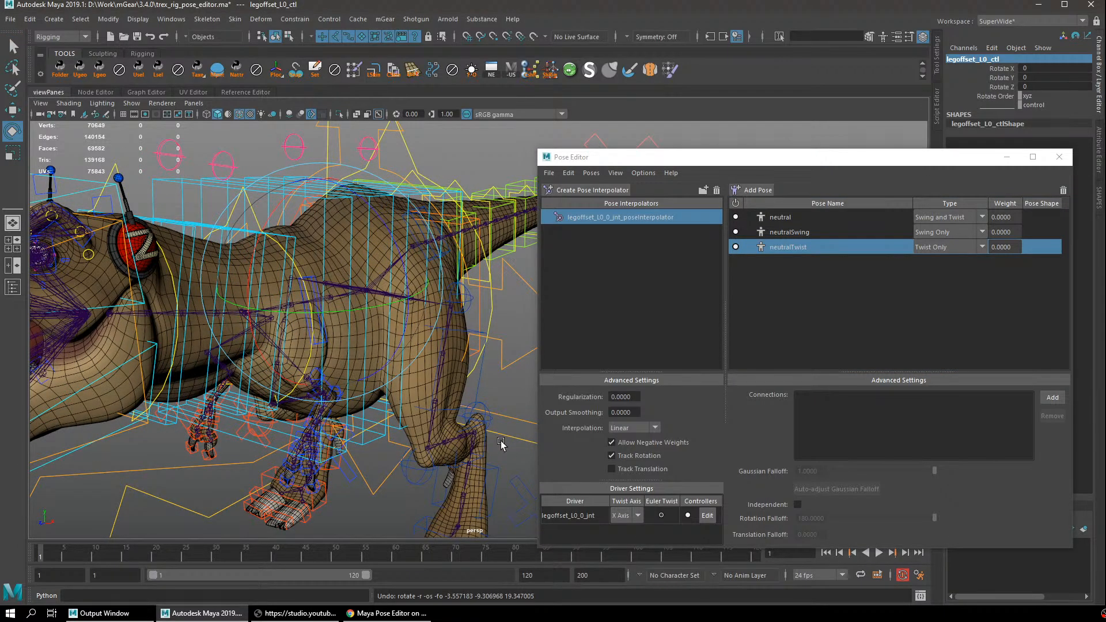
# Rotate legoffset_L0_ctl about its Z axis by about 22.4 degrees to test the hip deformation.
pyautogui.keyDown('alt'); pyautogui.moveTo(385, 387); pyautogui.dragTo(383, 346); pyautogui.keyUp('alt')
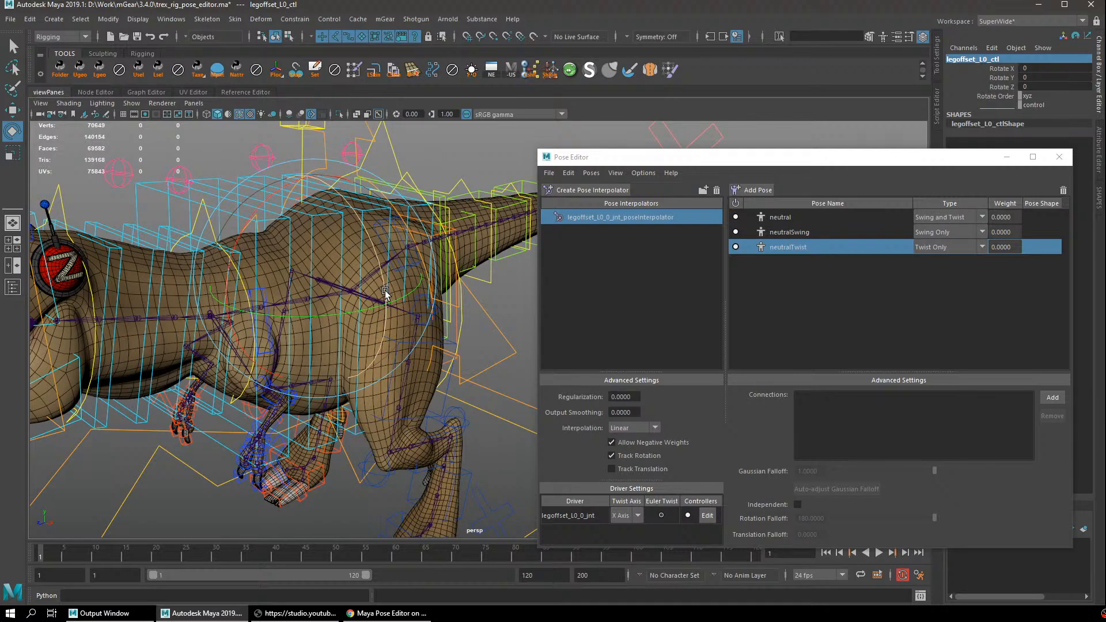
pyautogui.keyDown('alt'); pyautogui.moveTo(362, 288); pyautogui.dragTo(397, 286, button='middle'); pyautogui.keyUp('alt')
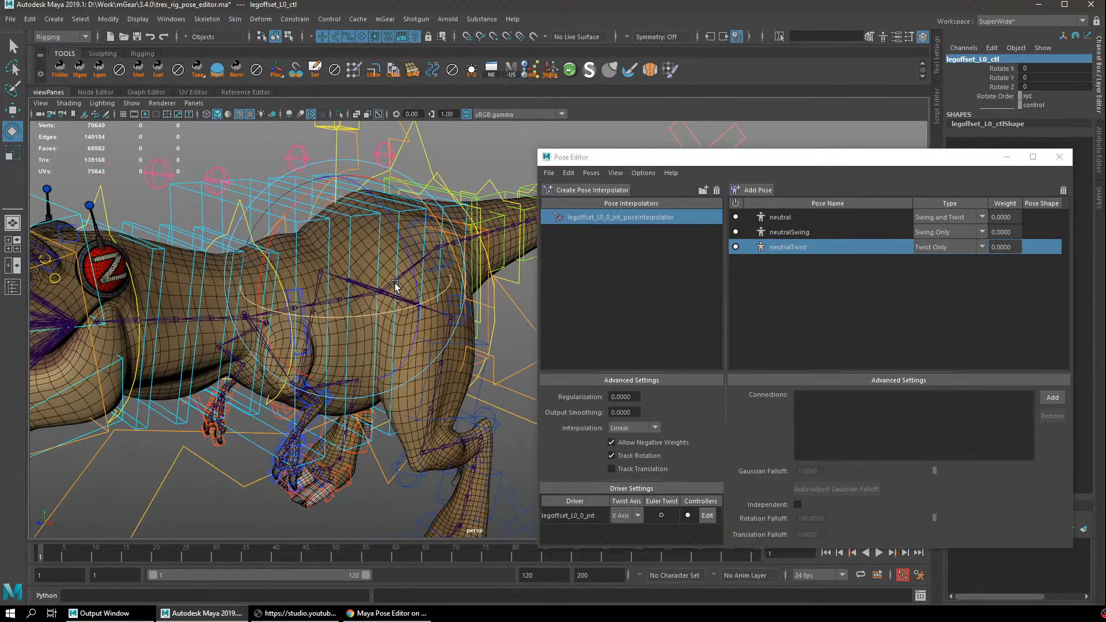
pyautogui.keyDown('alt'); pyautogui.moveTo(398, 286); pyautogui.dragTo(411, 289, button='right'); pyautogui.keyUp('alt')
pyautogui.moveTo(404, 284); pyautogui.dragTo(390, 248)
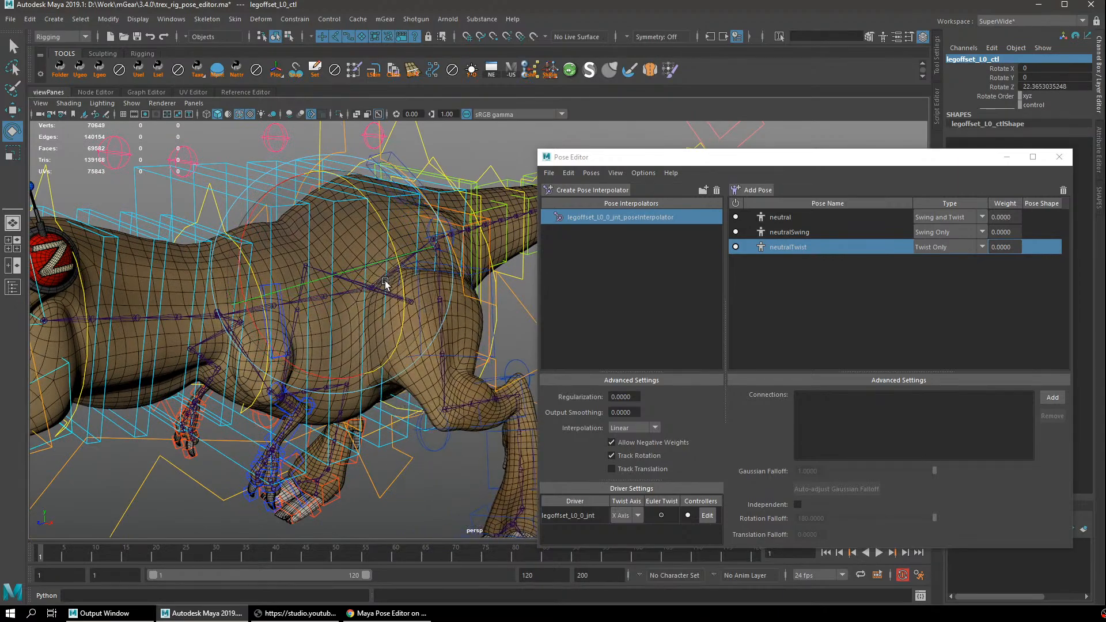
pyautogui.keyDown('alt'); pyautogui.moveTo(388, 285); pyautogui.dragTo(428, 294, button='right'); pyautogui.keyUp('alt')
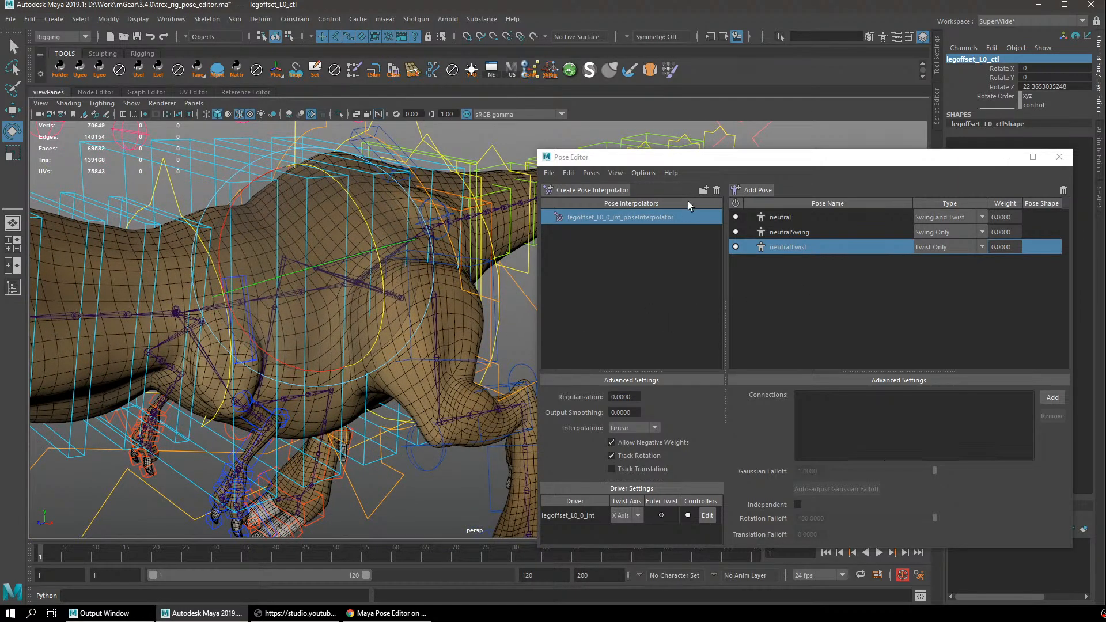
pyautogui.keyDown('alt'); pyautogui.moveTo(427, 258); pyautogui.dragTo(385, 273); pyautogui.keyUp('alt')
# Move the Pose Editor window lower and reset the Rotate Z of legoffset_L0_ctl to 0.
pyautogui.click(1042, 87)
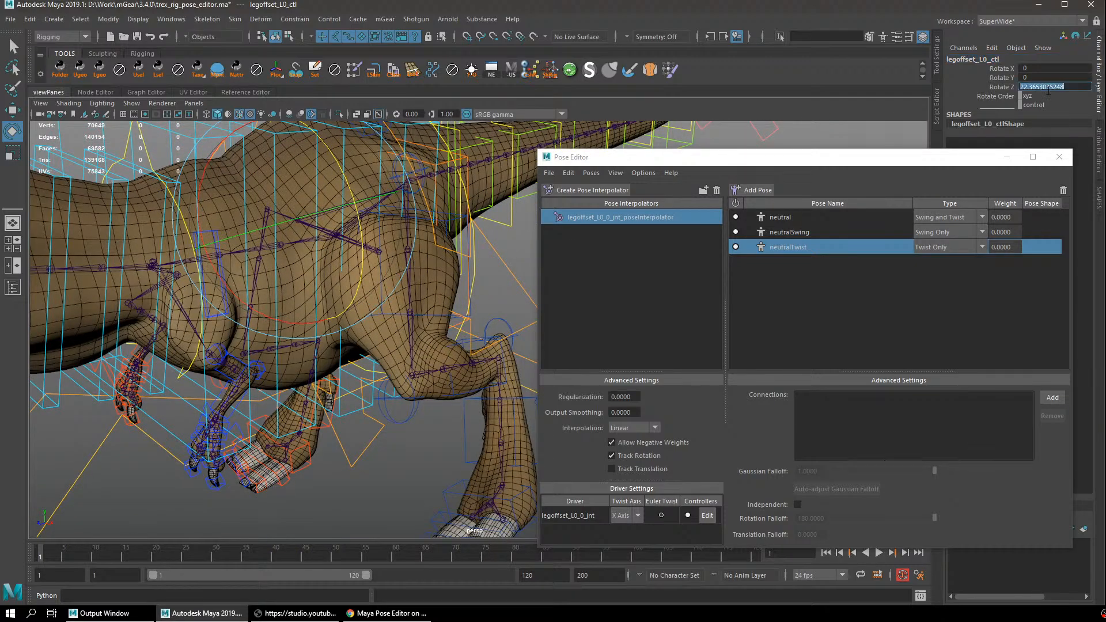
pyautogui.moveTo(836, 161); pyautogui.dragTo(818, 199)
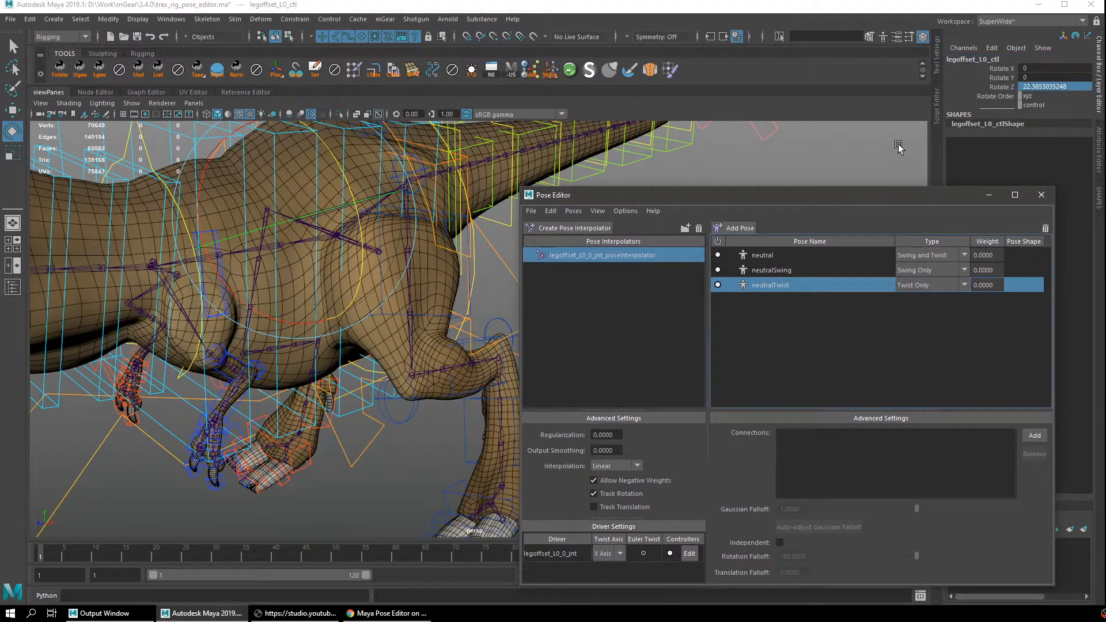
pyautogui.click(1043, 87)
pyautogui.write('0')
pyautogui.press('Return')
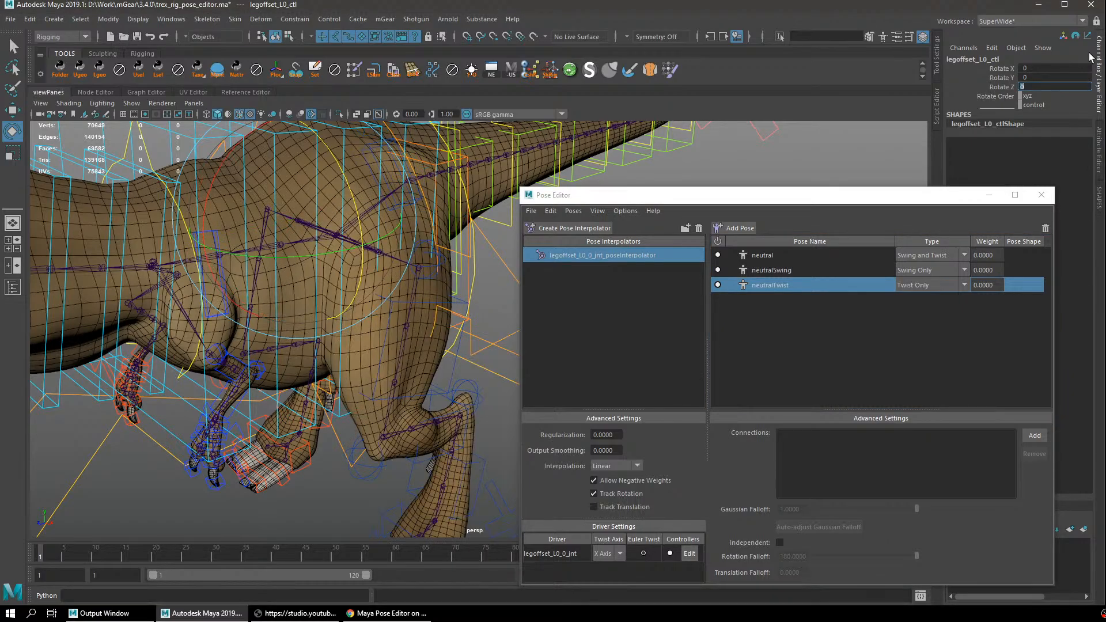
# Try rotating legoffset_L0_ctl separately on its X, Y and Z channels, undoing each rotation.
pyautogui.click(1004, 69)
pyautogui.moveTo(732, 137)
pyautogui.mouseDown(button='middle')
pyautogui.moveTo(698, 144)
pyautogui.moveTo(809, 140)
pyautogui.moveTo(798, 120)
pyautogui.moveTo(729, 128)
pyautogui.moveTo(787, 112)
pyautogui.moveTo(713, 135)
pyautogui.mouseUp(button='middle')
pyautogui.hotkey('ctrl', 'z')
pyautogui.click(1005, 78)
pyautogui.hotkey('ctrl', 'z')
pyautogui.click(1002, 88)
pyautogui.click(1001, 80)
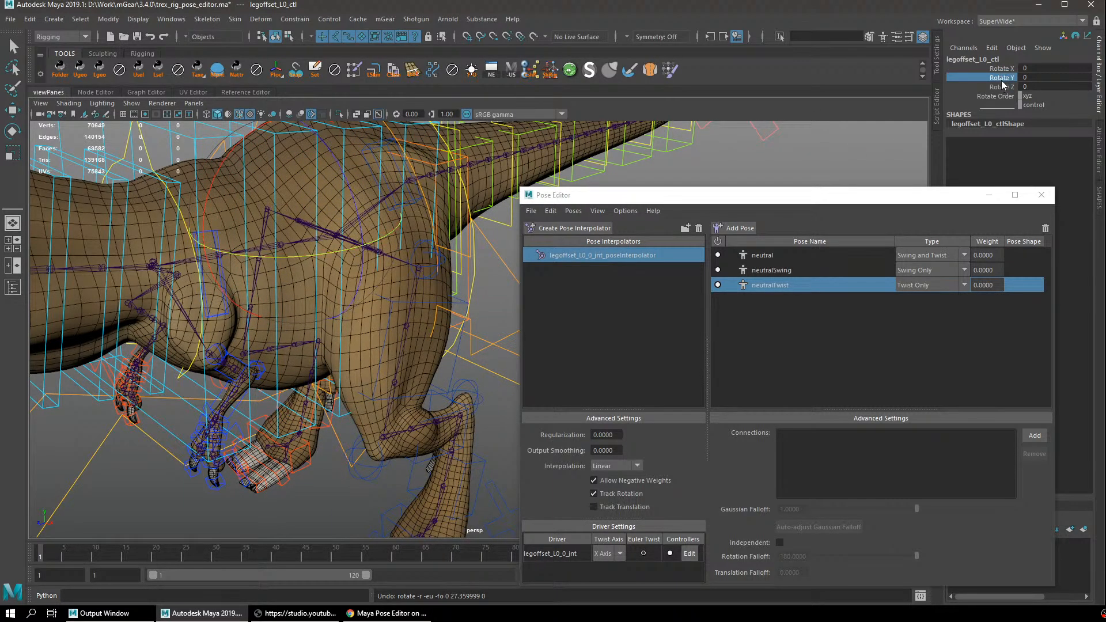
pyautogui.click(999, 86)
pyautogui.moveTo(744, 122); pyautogui.dragTo(710, 142, button='middle')
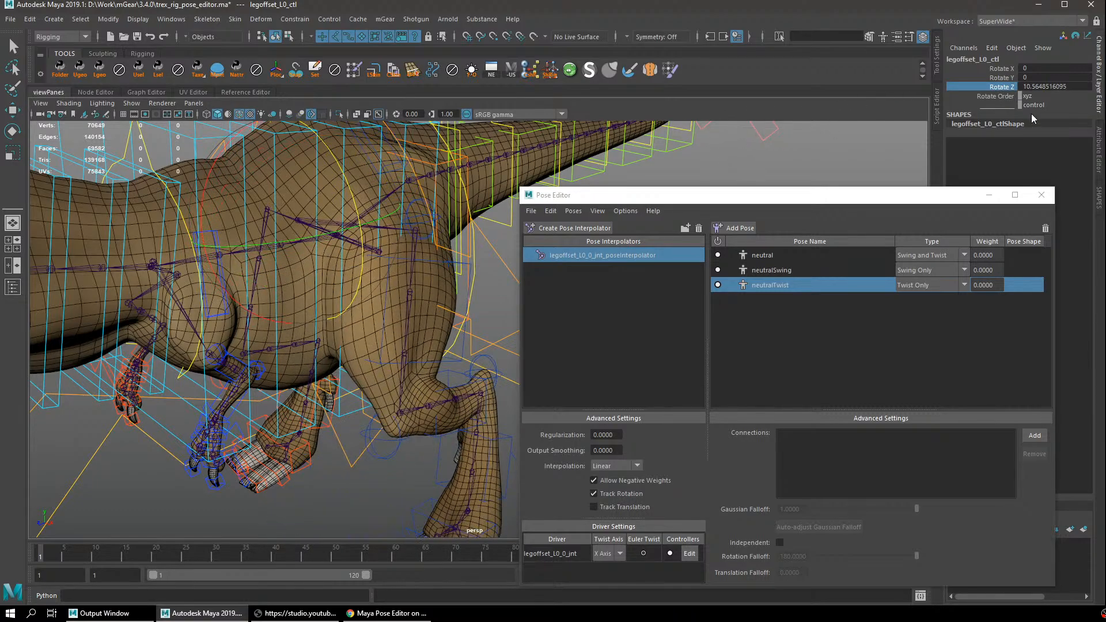
pyautogui.hotkey('ctrl', 'z')
pyautogui.moveTo(1008, 87); pyautogui.dragTo(1009, 80)
pyautogui.click(1008, 79)
pyautogui.moveTo(772, 145); pyautogui.dragTo(817, 142, button='middle')
pyautogui.hotkey('ctrl', 'z')
# Rotate legoffset_L0_ctl to about 29.5 degrees on Rotate Z and examine the hip from above.
pyautogui.click(1002, 87)
pyautogui.moveTo(731, 139); pyautogui.dragTo(689, 128, button='middle')
pyautogui.keyDown('alt'); pyautogui.moveTo(461, 234); pyautogui.dragTo(318, 266); pyautogui.keyUp('alt')
pyautogui.keyDown('alt'); pyautogui.moveTo(318, 266); pyautogui.dragTo(369, 247, button='right'); pyautogui.keyUp('alt')
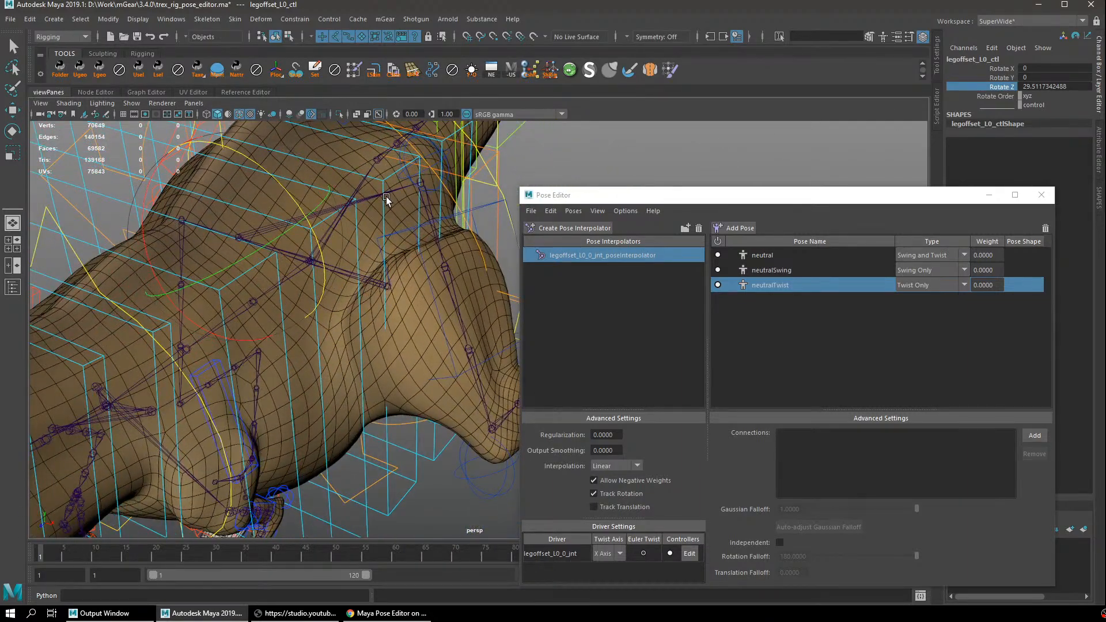
pyautogui.keyDown('alt'); pyautogui.moveTo(430, 251); pyautogui.dragTo(413, 275); pyautogui.keyUp('alt')
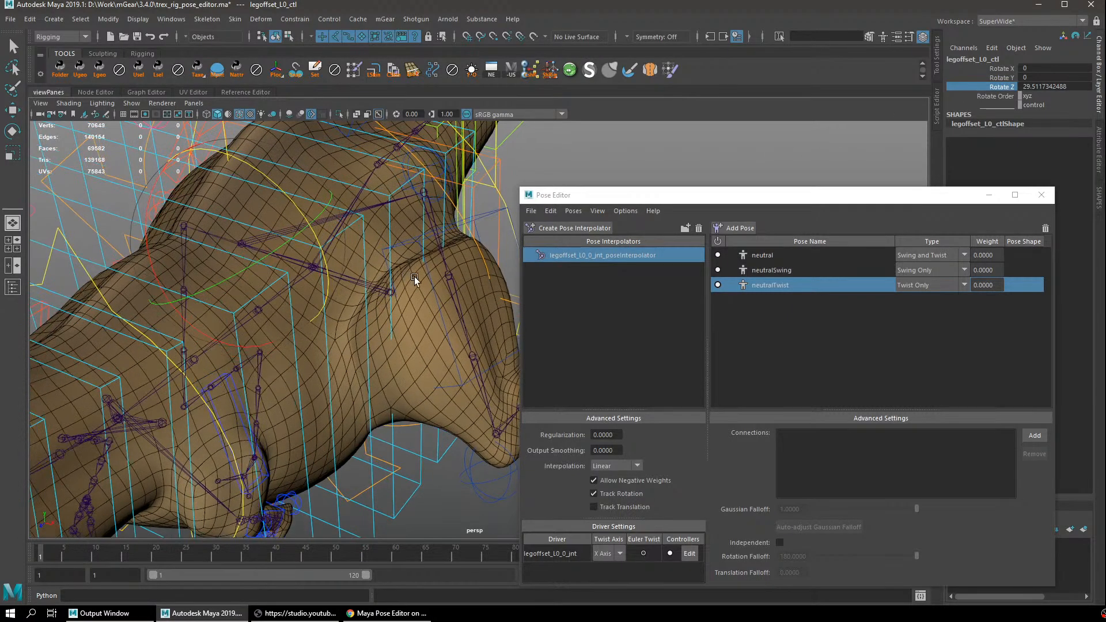
# Try a Rotate Z of 22.2225456 on legoffset_L0_ctl, and rotate it further to about 38.5 degrees.
pyautogui.click(1039, 87)
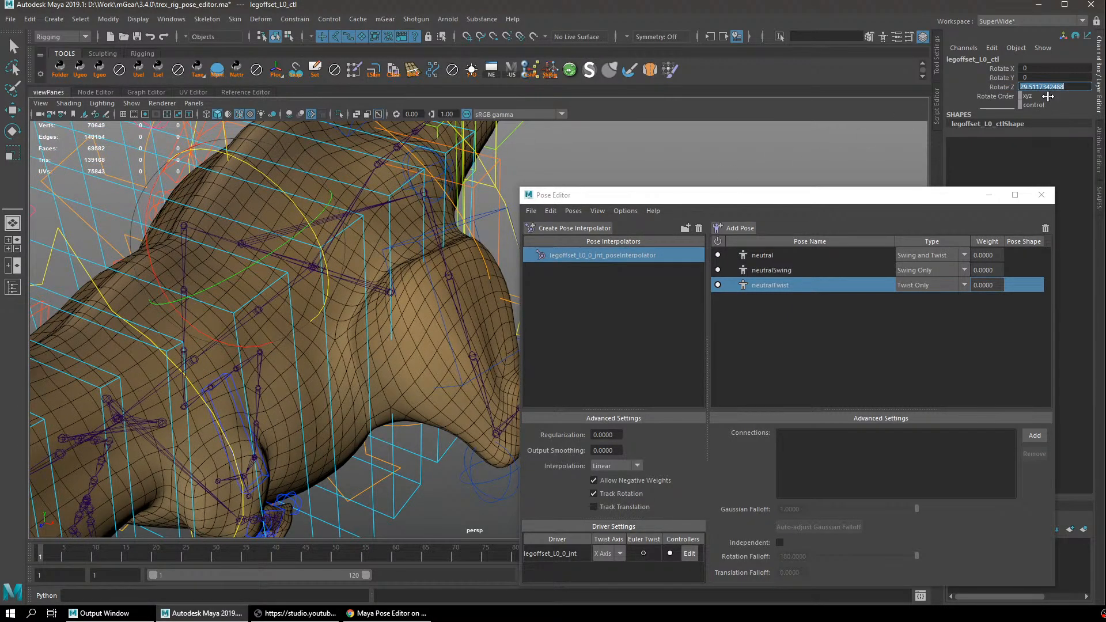
pyautogui.write('45')
pyautogui.press('Return')
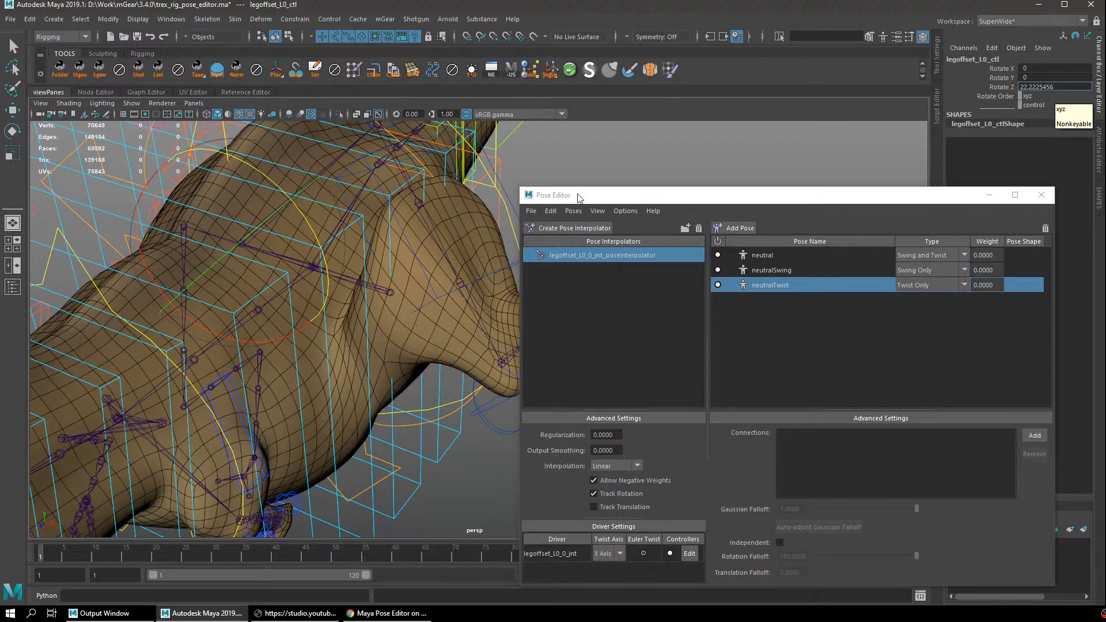
pyautogui.press('Return')
pyautogui.keyDown('alt'); pyautogui.moveTo(397, 304); pyautogui.dragTo(401, 339, button='middle'); pyautogui.keyUp('alt')
pyautogui.press('e')
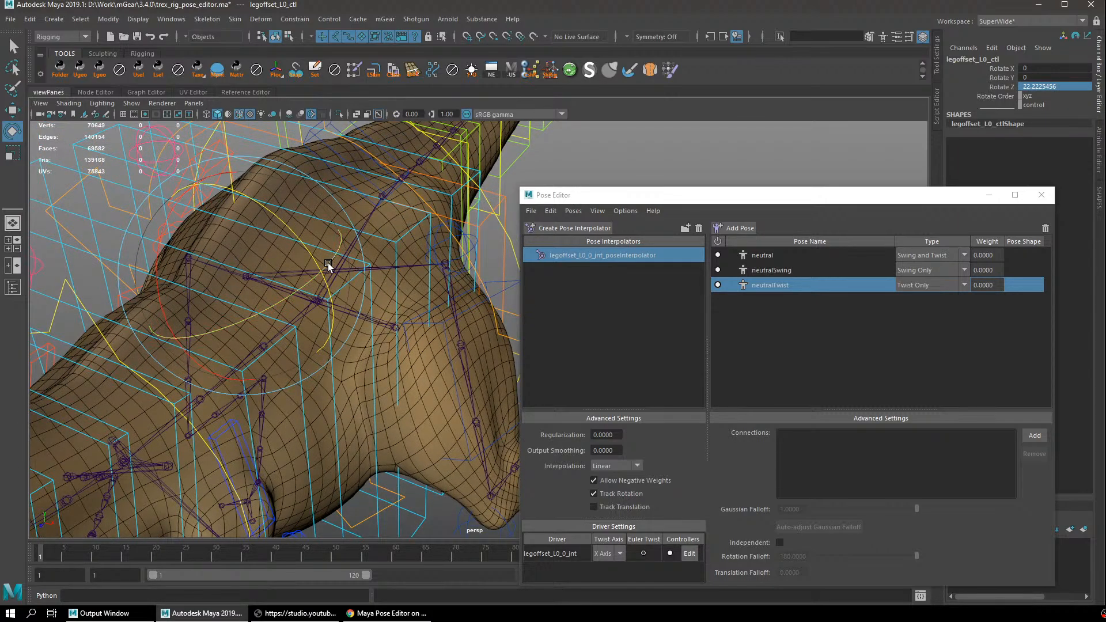
pyautogui.moveTo(328, 266); pyautogui.dragTo(323, 302)
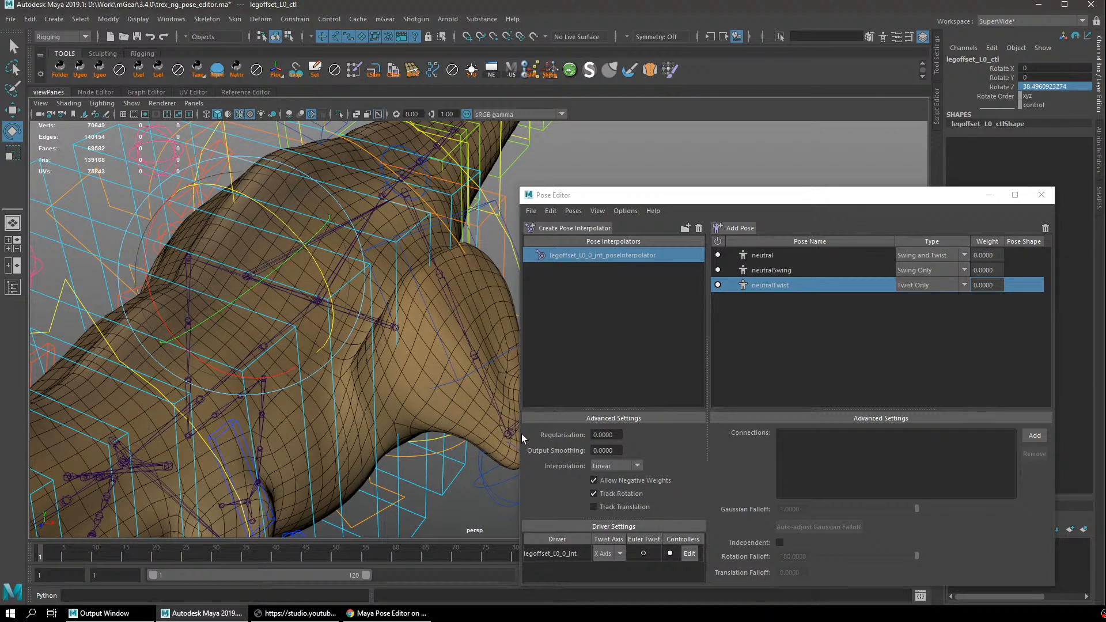
# Set the Rotate Z of legoffset_L0_ctl to 45.
pyautogui.keyDown('alt'); pyautogui.moveTo(373, 343); pyautogui.dragTo(438, 370); pyautogui.keyUp('alt')
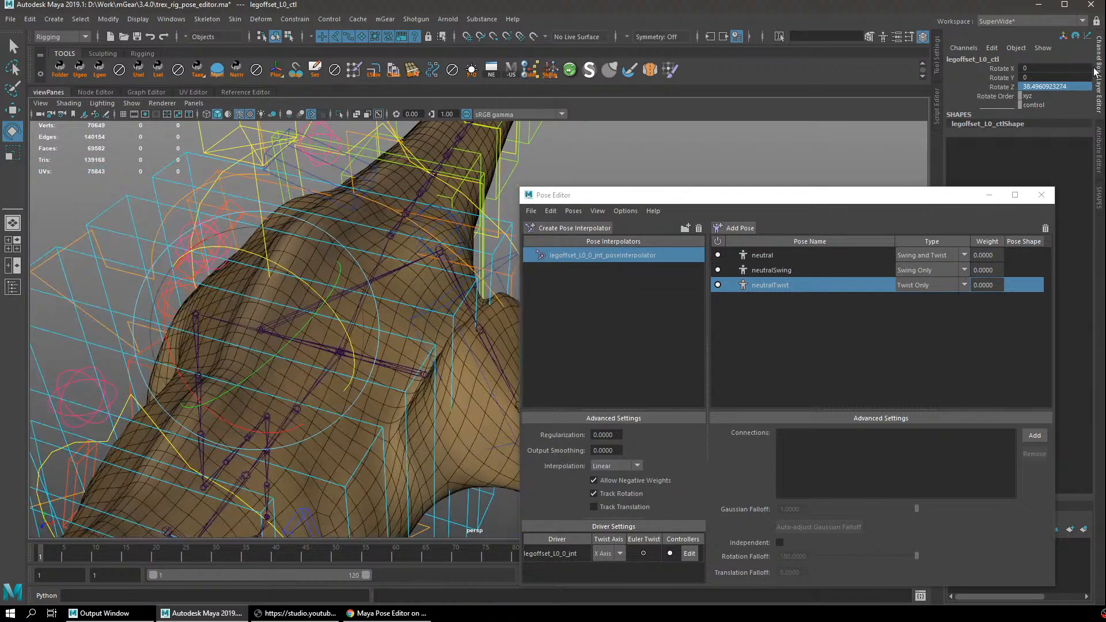
pyautogui.doubleClick(1072, 87)
pyautogui.write('45')
pyautogui.press('Return')
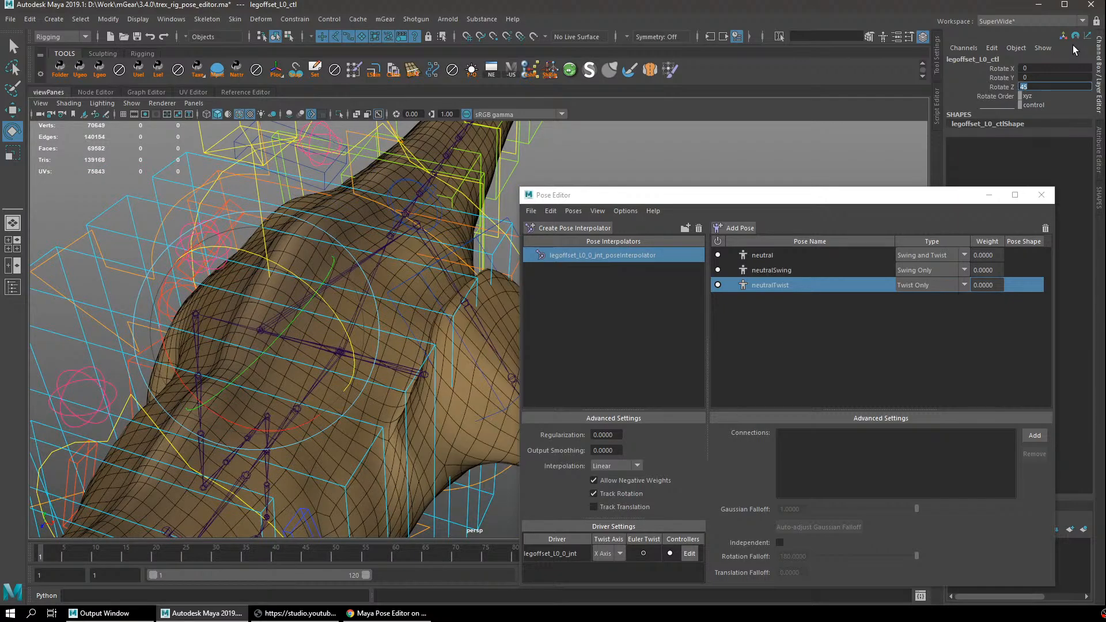
# Try rotating legoffset_L0_ctl slightly past 45 degrees about Z while inspecting the hip crease, and undo each rotation.
pyautogui.moveTo(346, 323); pyautogui.dragTo(344, 317)
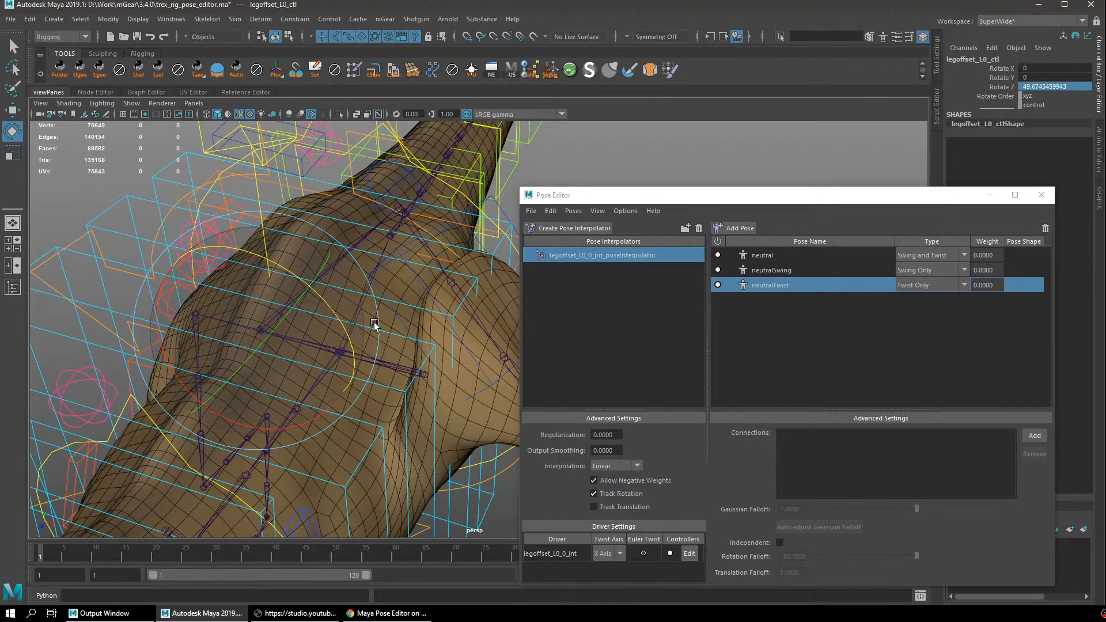
pyautogui.hotkey('ctrl', 'z')
pyautogui.keyDown('alt'); pyautogui.moveTo(405, 299); pyautogui.dragTo(368, 288); pyautogui.keyUp('alt')
pyautogui.moveTo(431, 259); pyautogui.dragTo(424, 262, button='middle')
pyautogui.hotkey('ctrl', 'z')
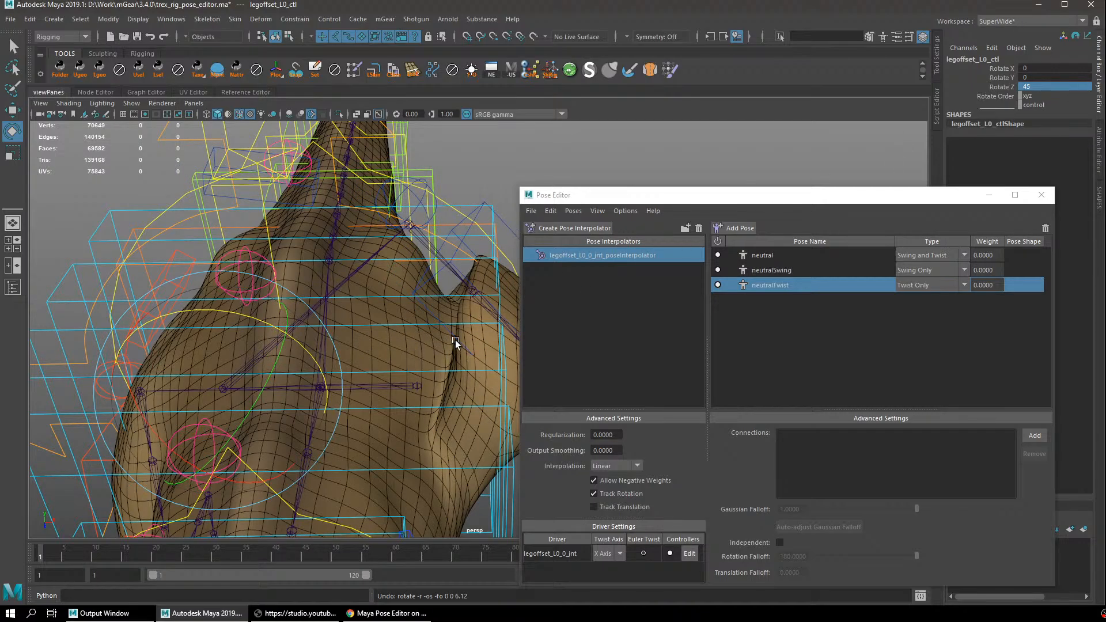
pyautogui.keyDown('alt'); pyautogui.moveTo(427, 341); pyautogui.dragTo(466, 372); pyautogui.keyUp('alt')
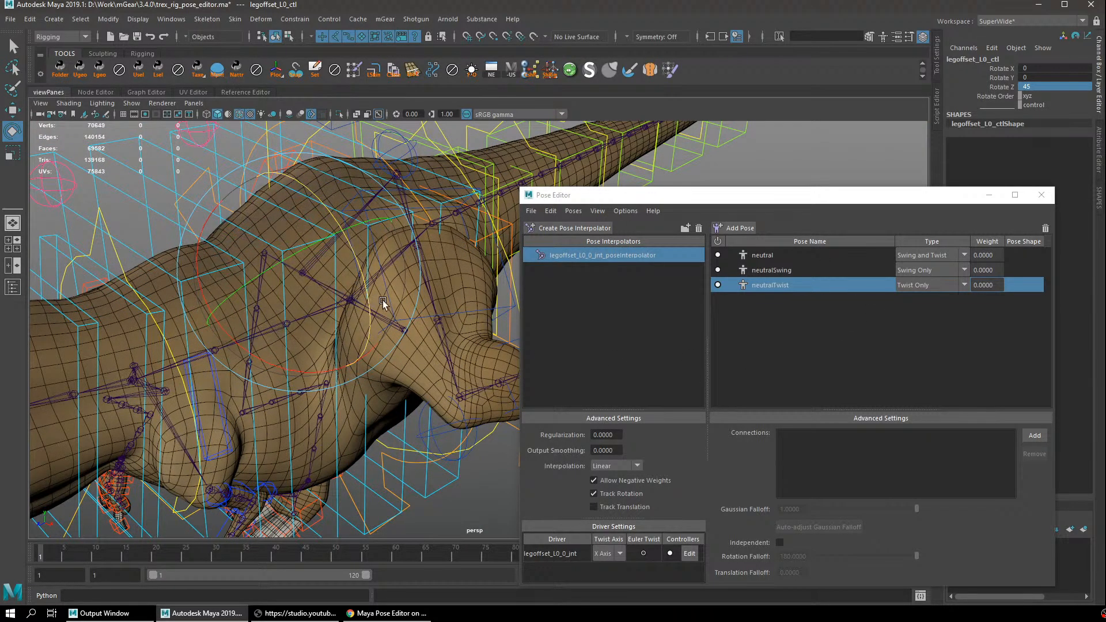
pyautogui.keyDown('alt'); pyautogui.moveTo(382, 303); pyautogui.dragTo(388, 347); pyautogui.keyUp('alt')
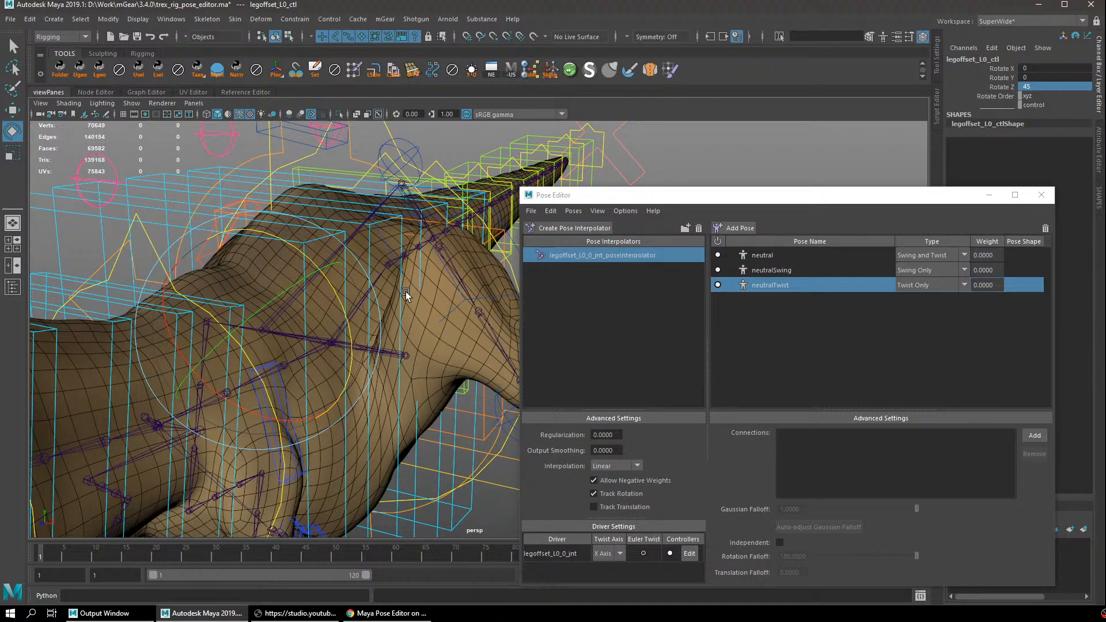
pyautogui.keyDown('alt'); pyautogui.moveTo(403, 299); pyautogui.dragTo(327, 339); pyautogui.keyUp('alt')
pyautogui.hotkey('ctrl', 'z')
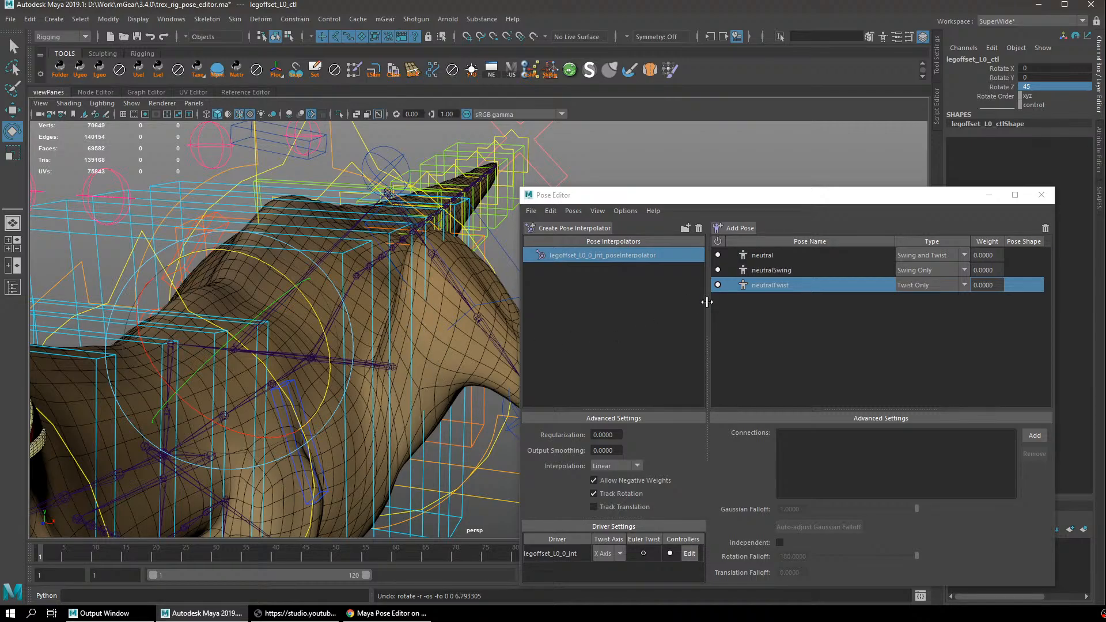
# Start adding a pose to the legoffset_L0_0_jnt pose interpolator, keeping New as the blend shape deformer.
pyautogui.click(722, 324)
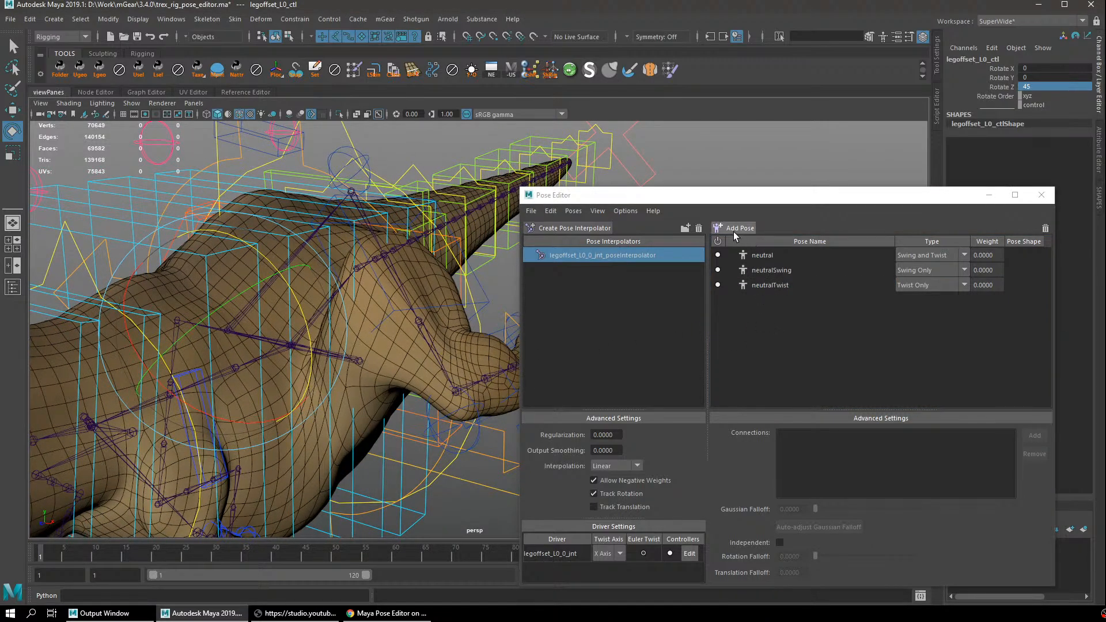
pyautogui.click(740, 228)
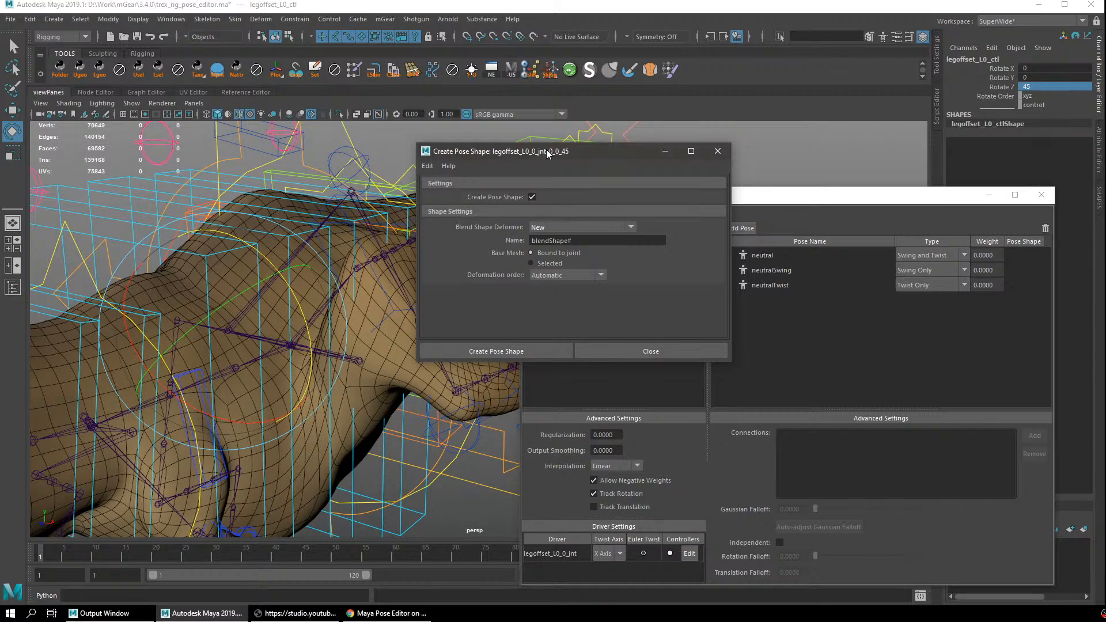
pyautogui.moveTo(547, 153); pyautogui.dragTo(569, 205)
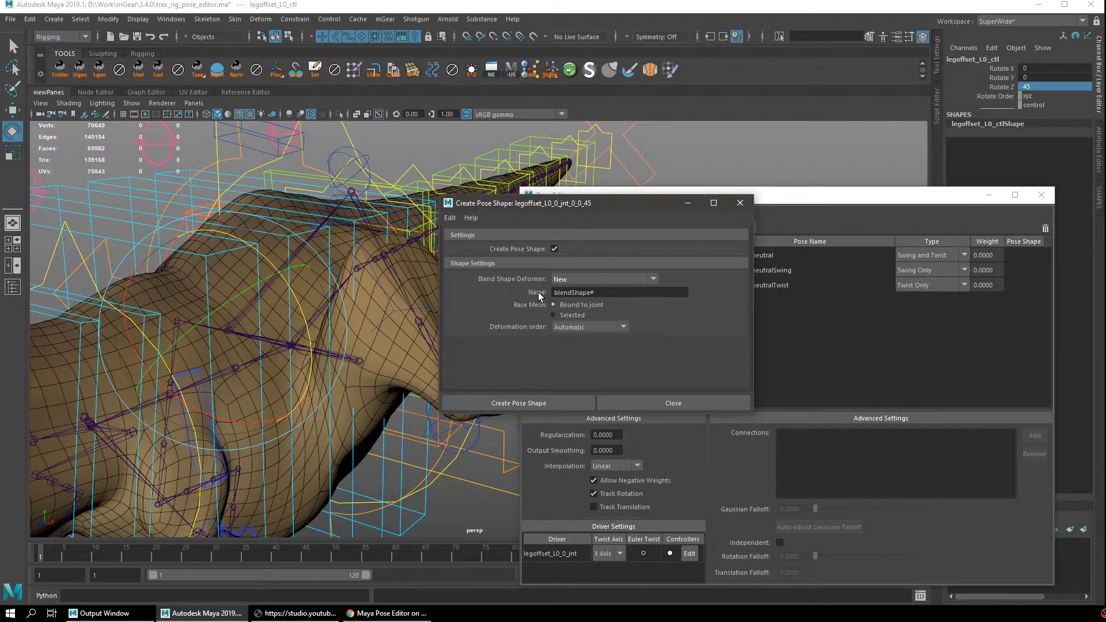
pyautogui.moveTo(632, 203); pyautogui.dragTo(599, 212)
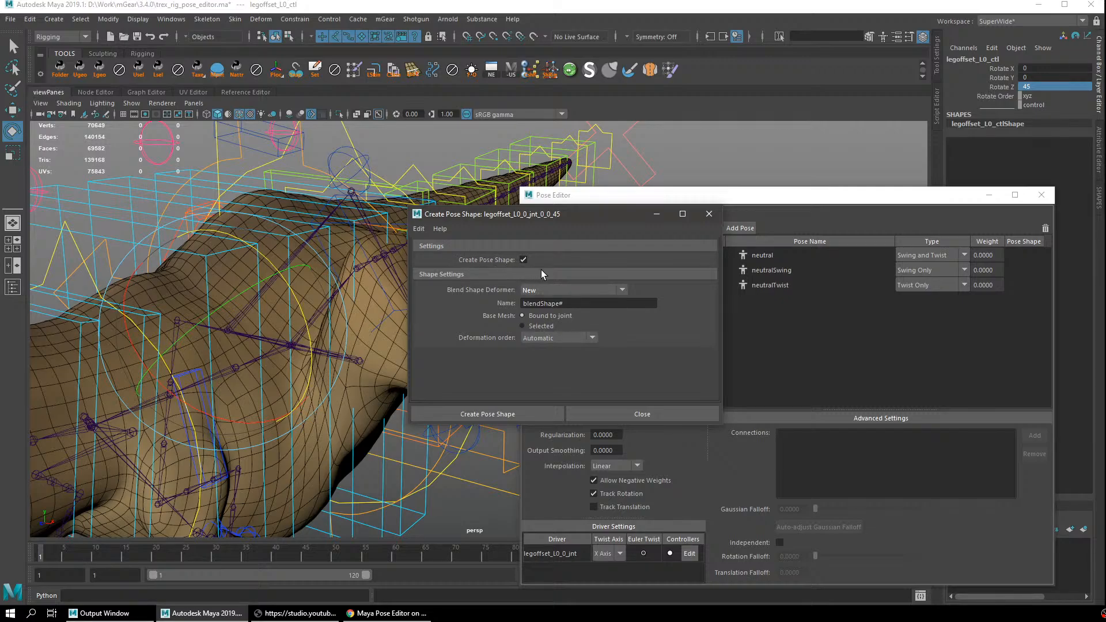
pyautogui.click(533, 290)
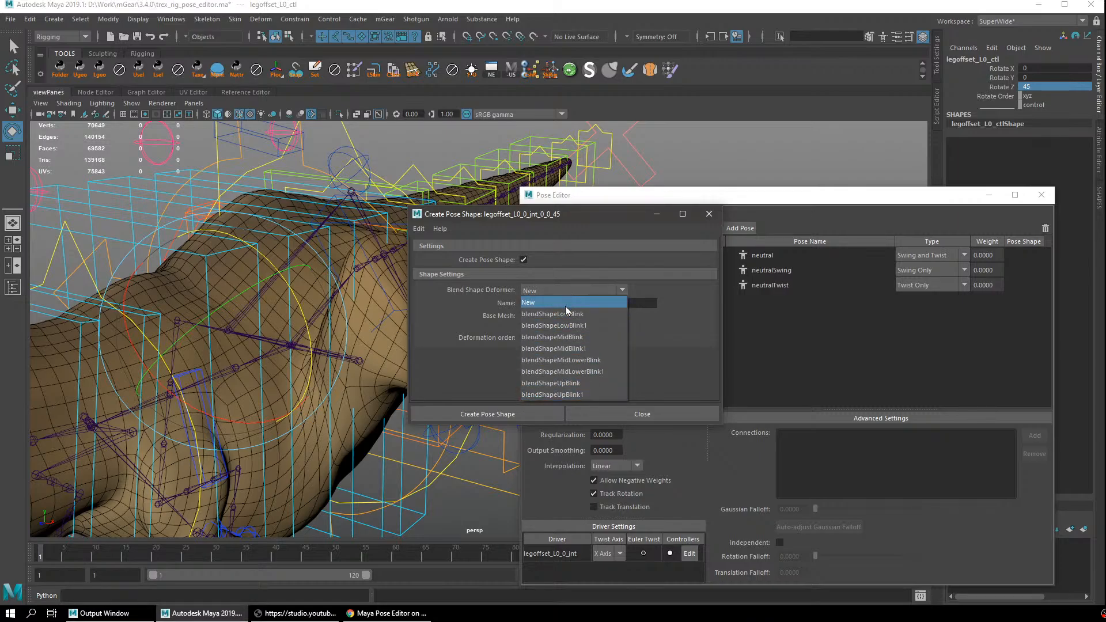
pyautogui.click(485, 305)
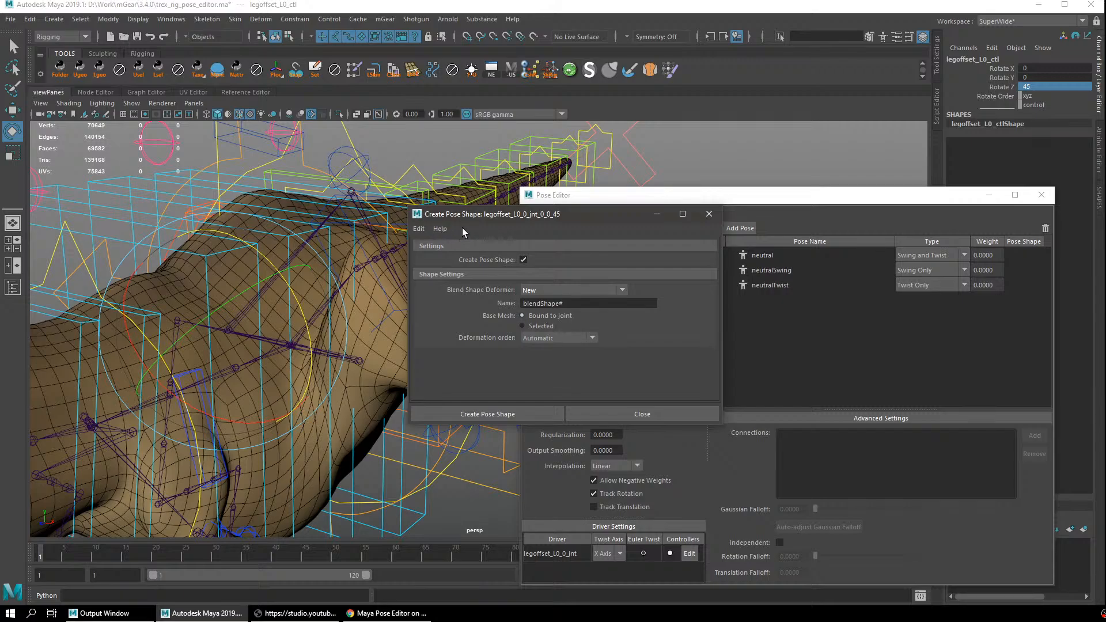
# Select the T-rex body mesh trex_msh and name the new blend shape deformer body_bs.
pyautogui.tripleClick(577, 303)
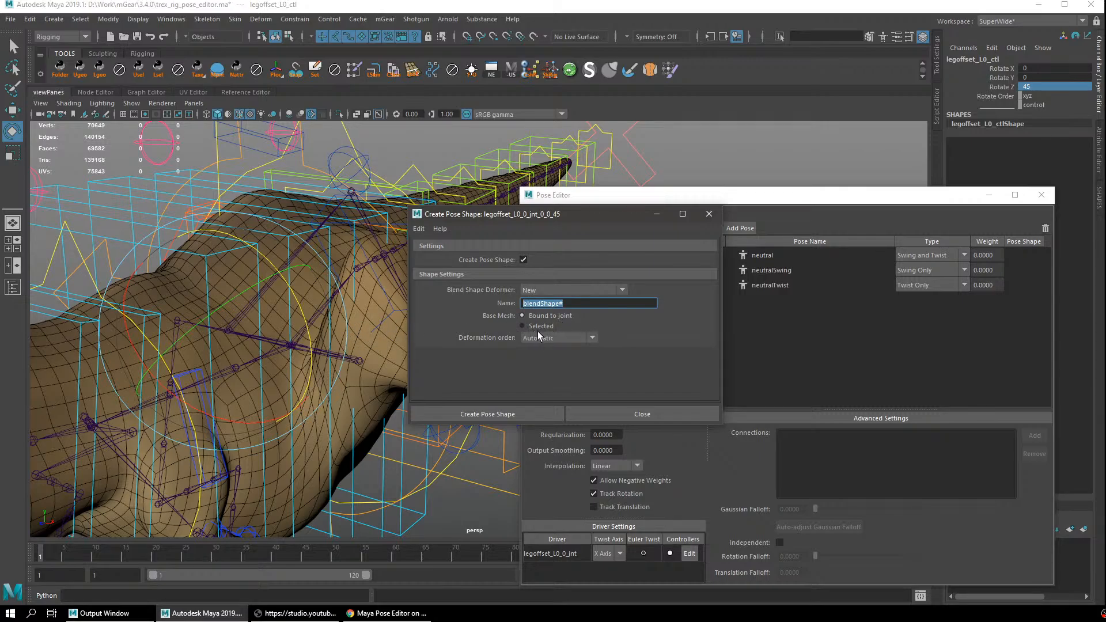
pyautogui.click(583, 301)
pyautogui.tripleClick(528, 306)
pyautogui.click(382, 396)
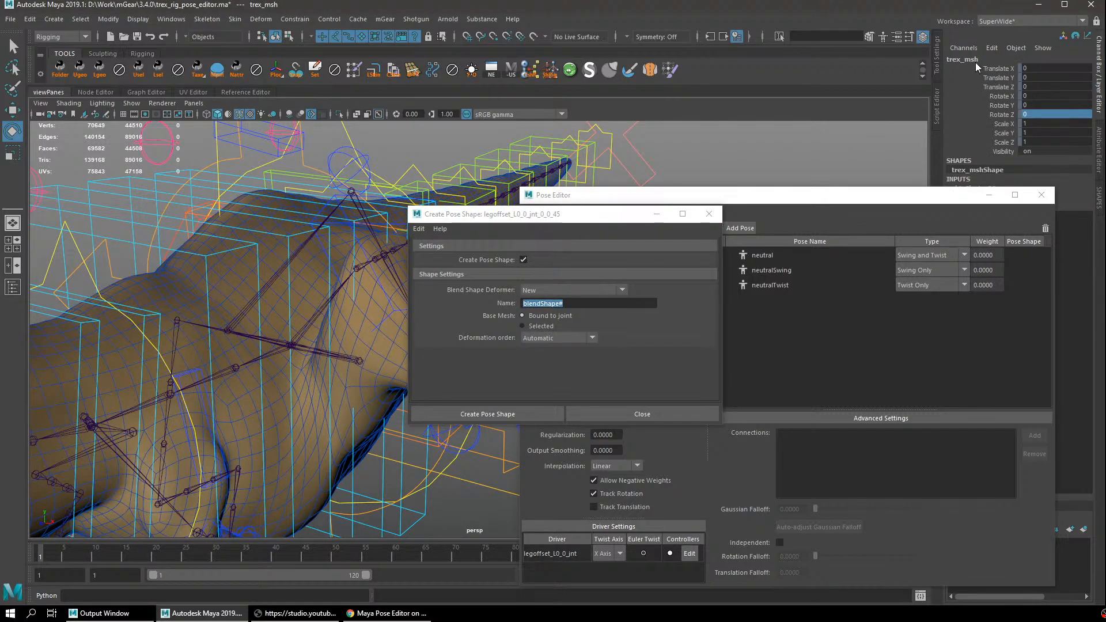
pyautogui.press('b')
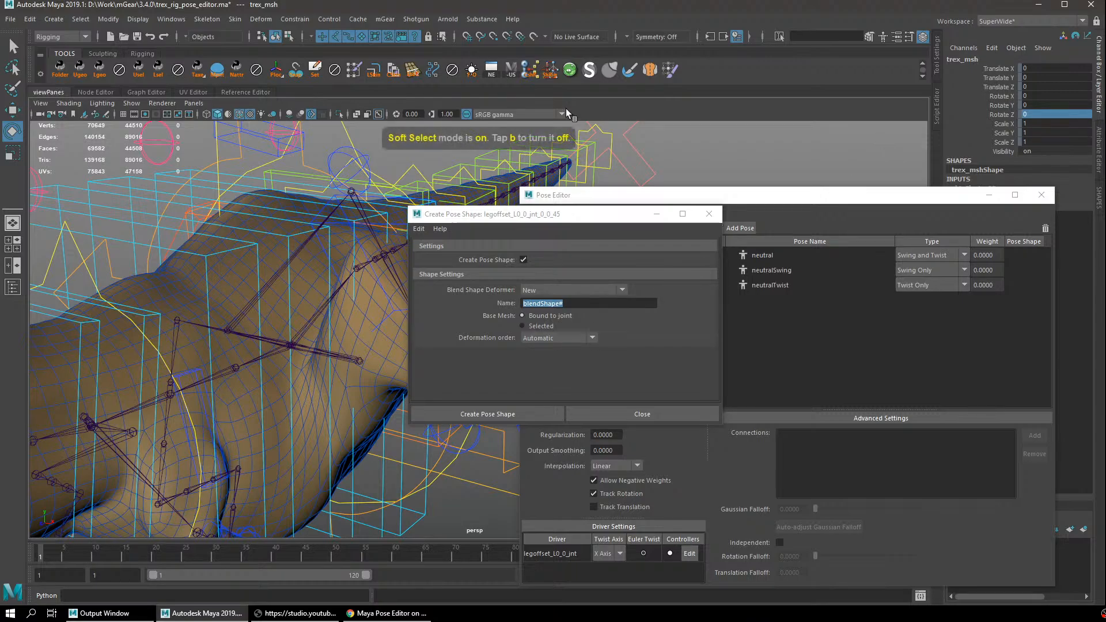
pyautogui.click(596, 304)
pyautogui.hotkey('ctrl', 'a')
pyautogui.write('bo')
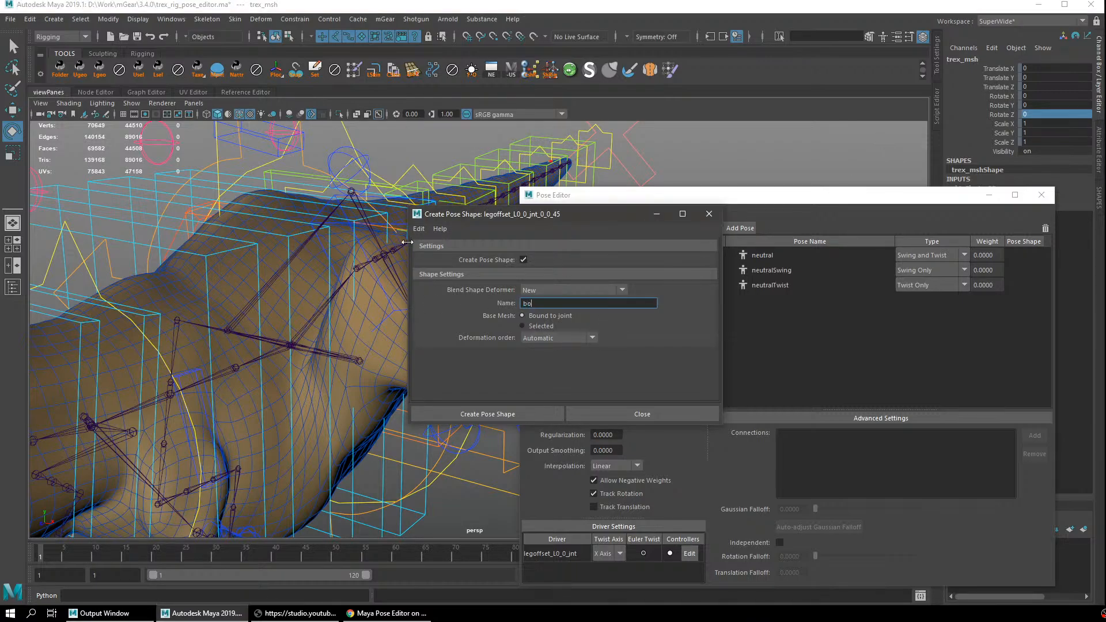
pyautogui.write('dy_bs')
# Create the pose shape with the selected mesh as base mesh and the deformation order set to Pre-deformation.
pyautogui.moveTo(284, 375)
pyautogui.keyDown('alt'); pyautogui.mouseDown()
pyautogui.moveTo(247, 378)
pyautogui.moveTo(303, 365)
pyautogui.mouseUp(); pyautogui.keyUp('alt')
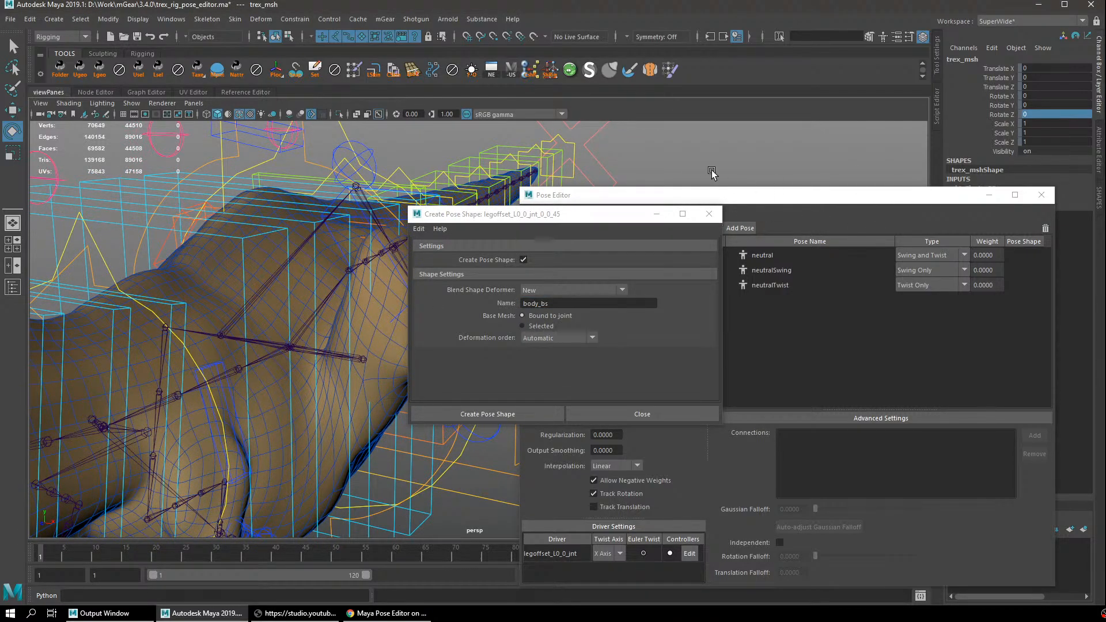
pyautogui.keyDown('alt'); pyautogui.moveTo(704, 171); pyautogui.dragTo(693, 163, button='middle'); pyautogui.keyUp('alt')
pyautogui.press('q')
pyautogui.moveTo(925, 199); pyautogui.dragTo(935, 253)
pyautogui.click(600, 216)
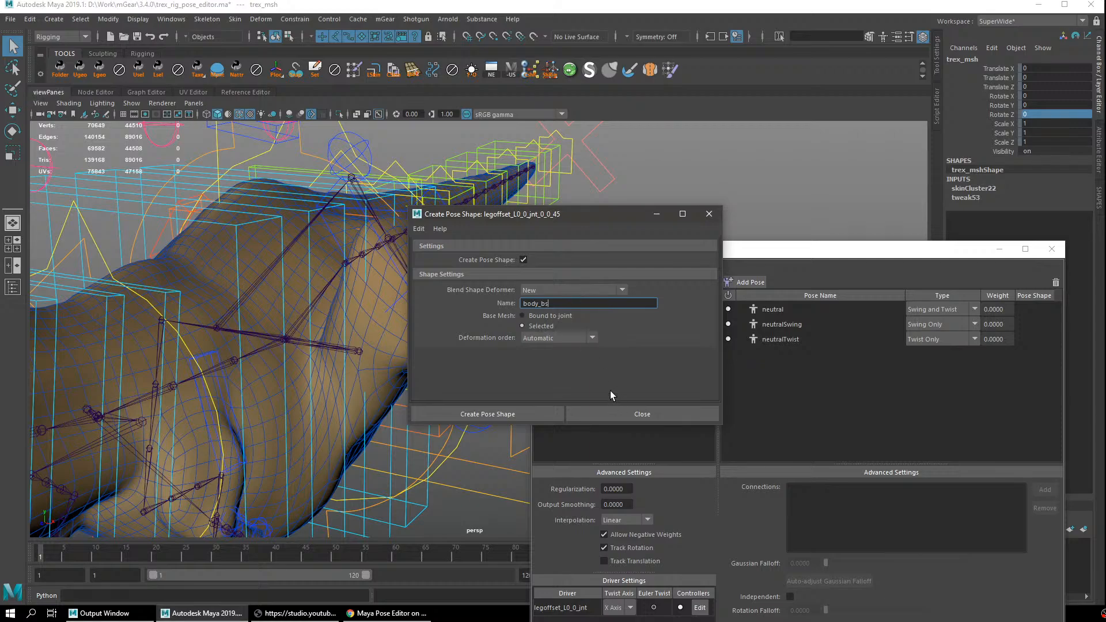
pyautogui.click(576, 339)
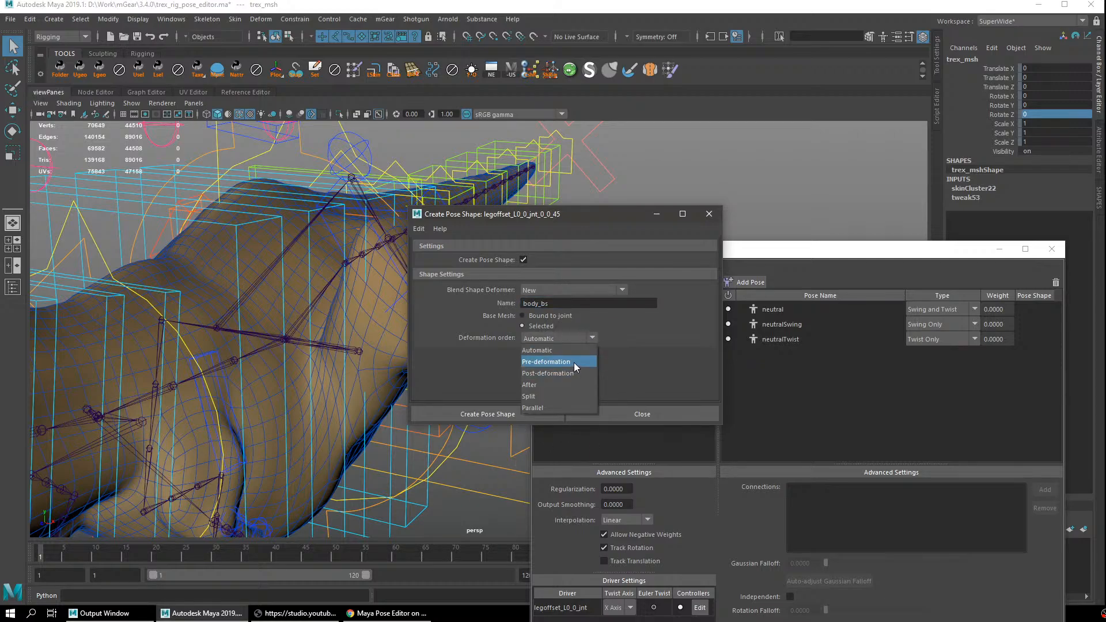
pyautogui.click(573, 362)
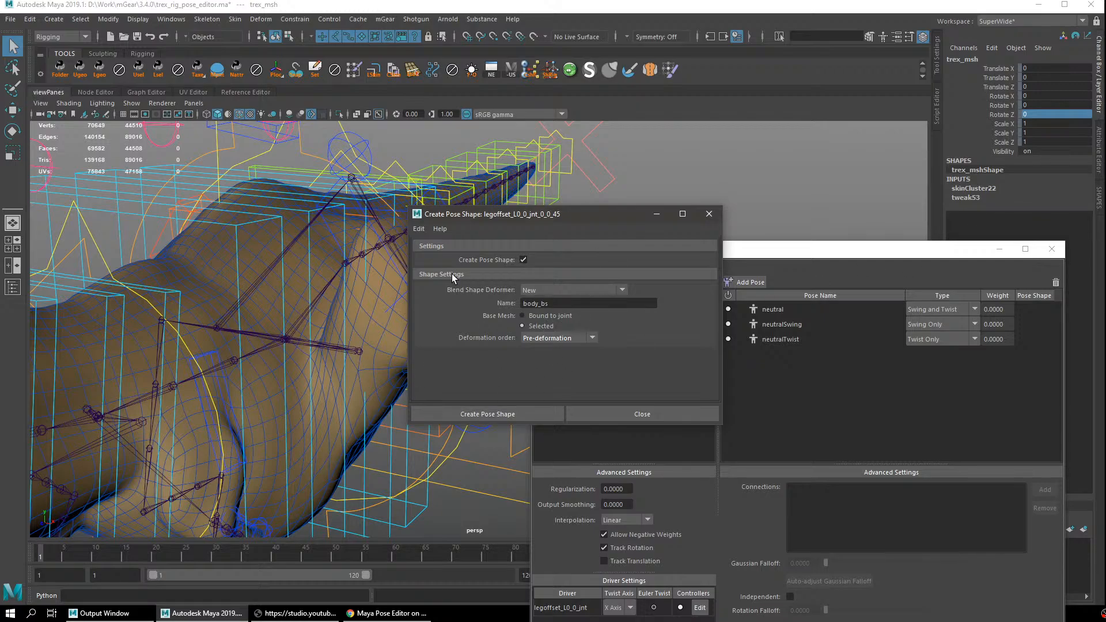
pyautogui.click(476, 419)
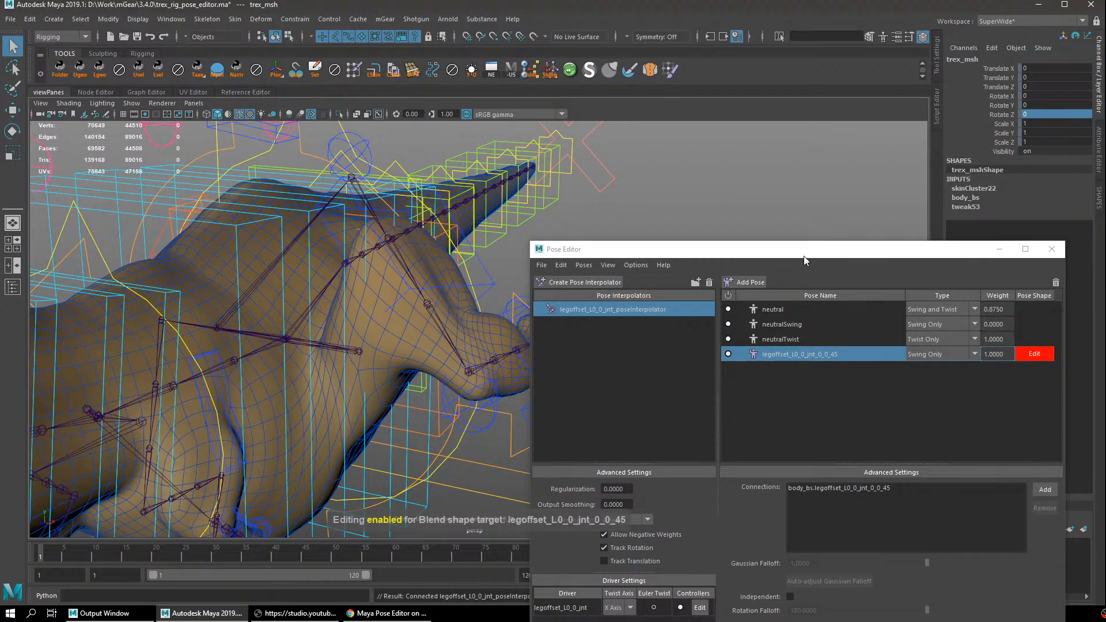
# Expand the body_bs input of trex_msh and widen the channel area to read the full target name.
pyautogui.moveTo(803, 255); pyautogui.dragTo(780, 264)
pyautogui.click(971, 199)
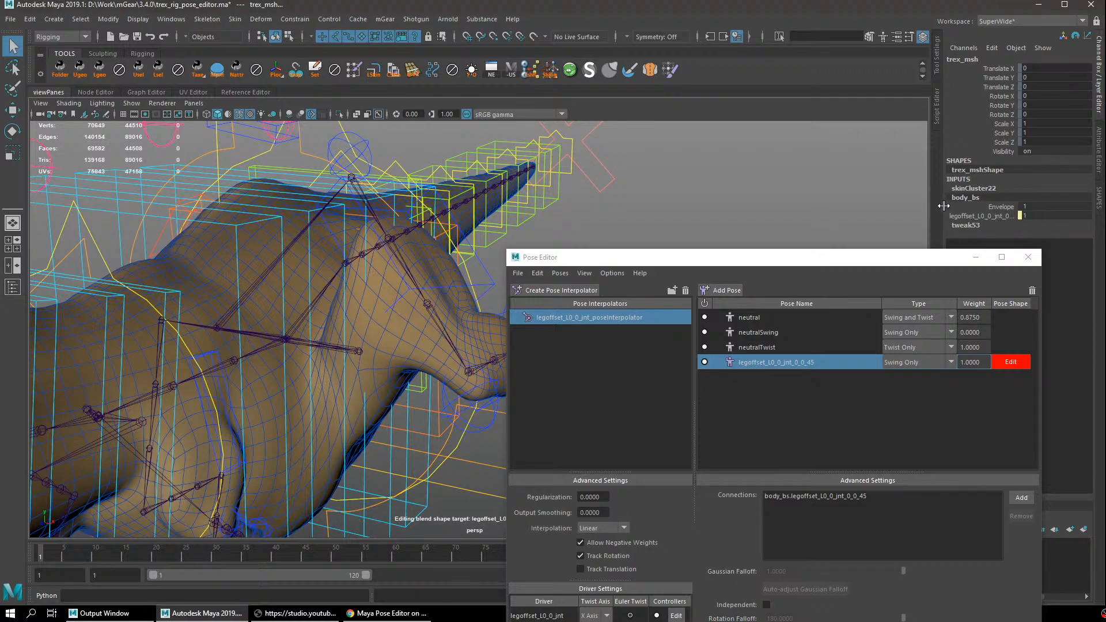
pyautogui.moveTo(943, 207); pyautogui.dragTo(902, 215)
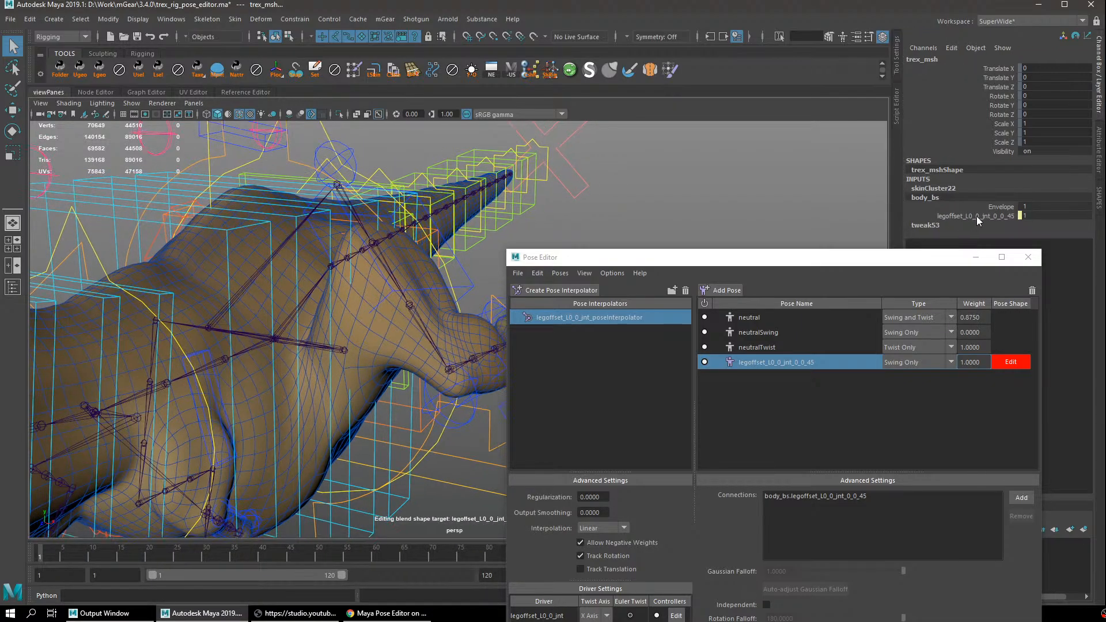
pyautogui.moveTo(815, 271); pyautogui.dragTo(776, 197)
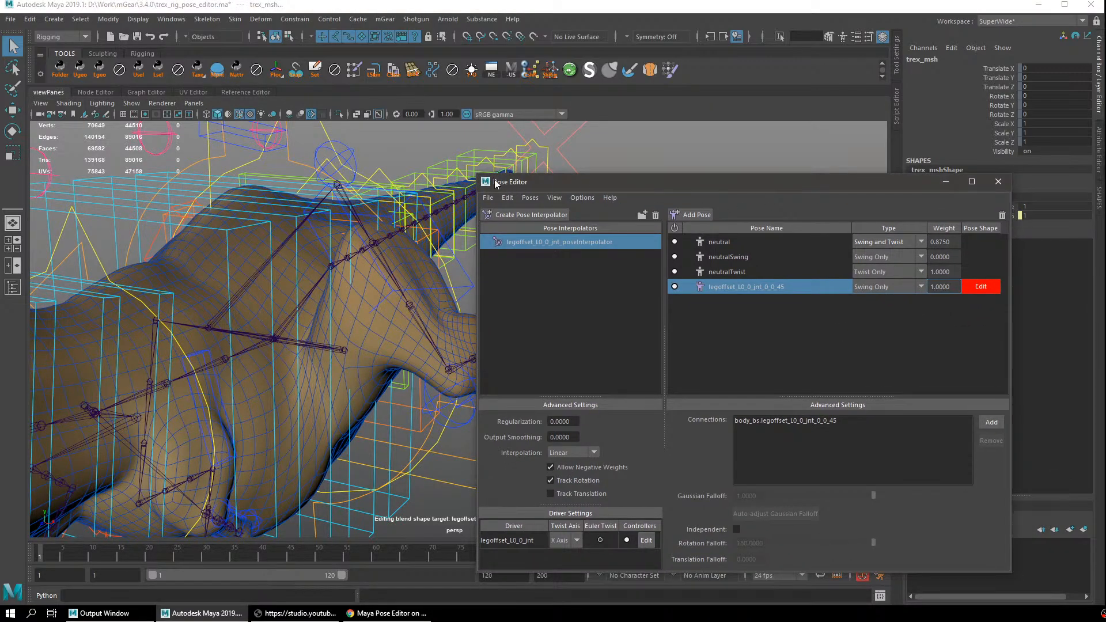
pyautogui.moveTo(475, 174)
pyautogui.mouseDown()
pyautogui.moveTo(507, 213)
pyautogui.moveTo(546, 213)
pyautogui.moveTo(463, 187)
pyautogui.mouseUp()
pyautogui.moveTo(590, 194); pyautogui.dragTo(542, 167)
# Turn off shape editing for the legoffset_L0_0_jnt_0_0_45 pose and inspect the raised hip from several angles.
pyautogui.keyDown('alt'); pyautogui.moveTo(249, 263); pyautogui.dragTo(326, 316); pyautogui.keyUp('alt')
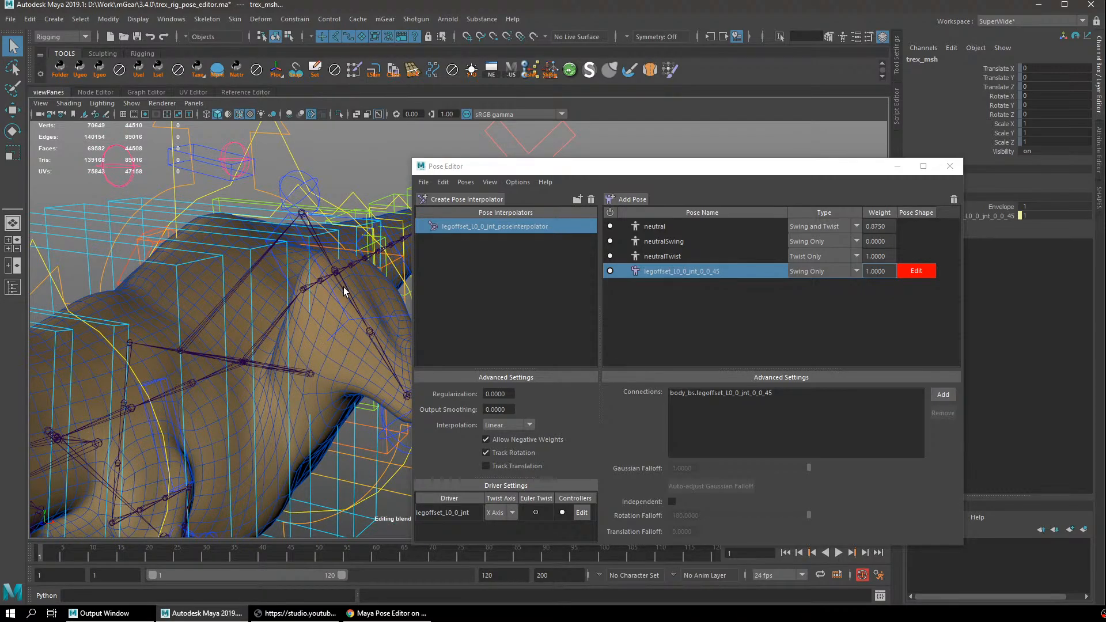
pyautogui.keyDown('alt'); pyautogui.moveTo(323, 365); pyautogui.dragTo(336, 366); pyautogui.keyUp('alt')
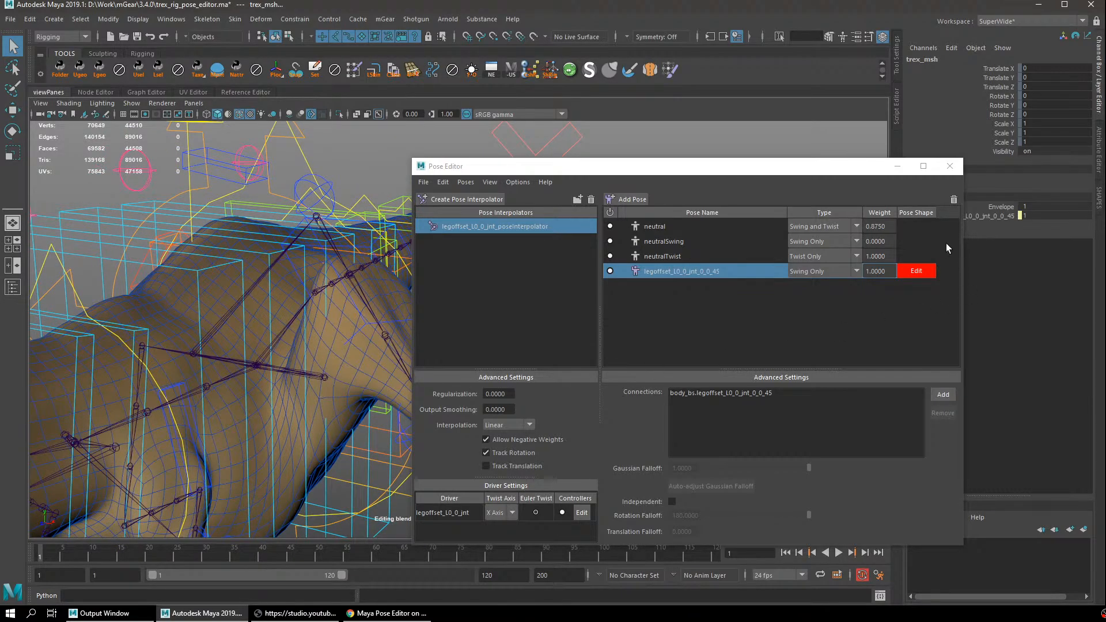
pyautogui.click(916, 271)
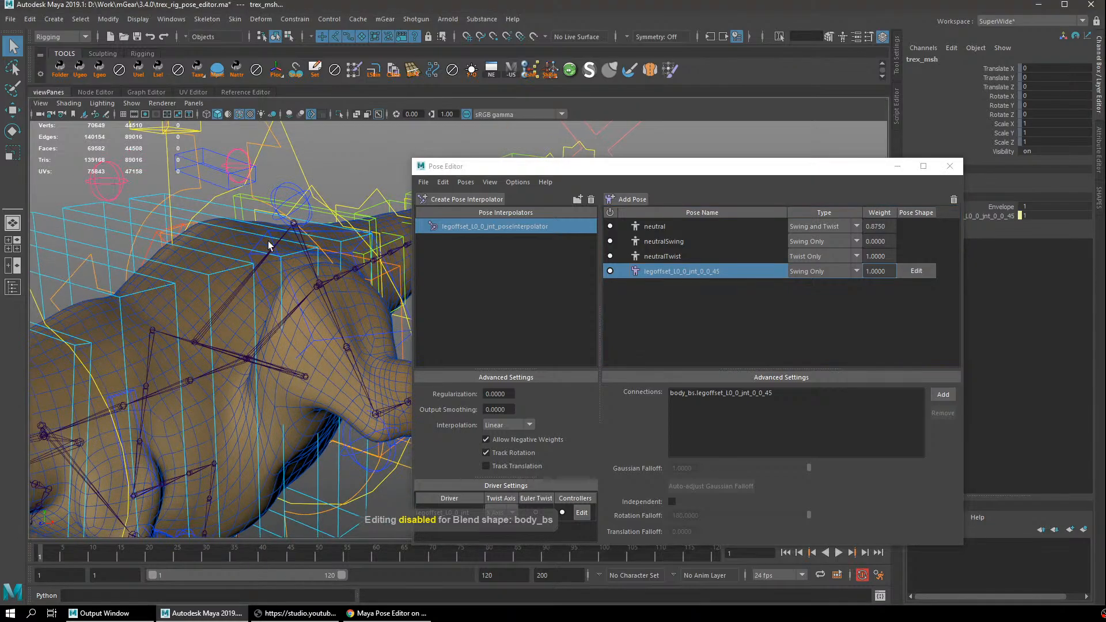
pyautogui.keyDown('alt'); pyautogui.moveTo(334, 306); pyautogui.dragTo(347, 293); pyautogui.keyUp('alt')
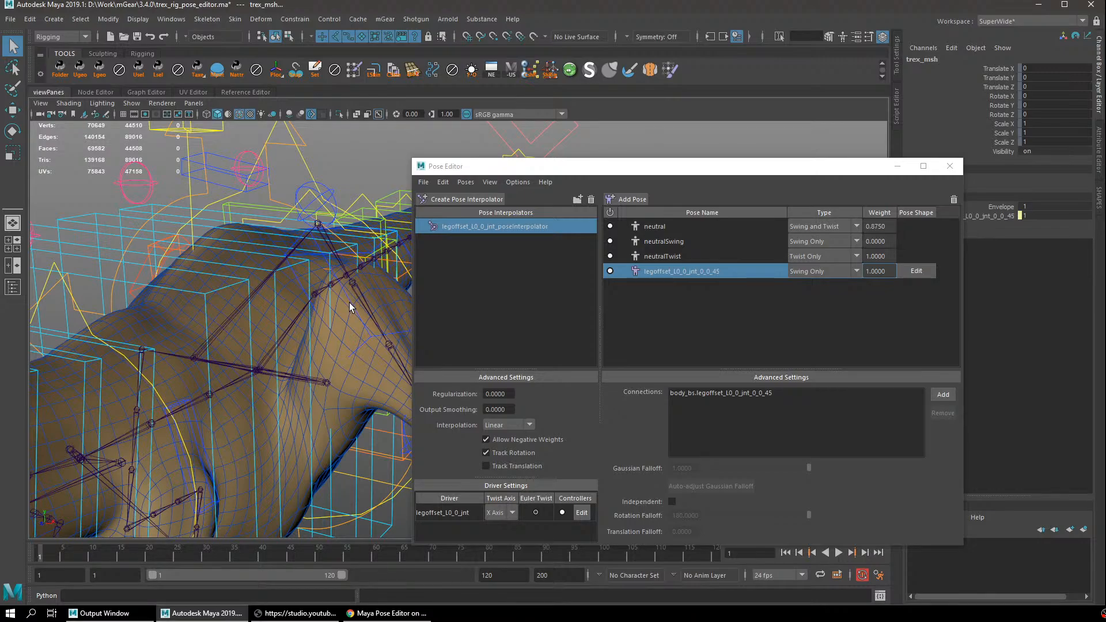
pyautogui.keyDown('alt'); pyautogui.moveTo(332, 300); pyautogui.dragTo(307, 321); pyautogui.keyUp('alt')
pyautogui.keyDown('alt'); pyautogui.moveTo(305, 318); pyautogui.dragTo(333, 310, button='middle'); pyautogui.keyUp('alt')
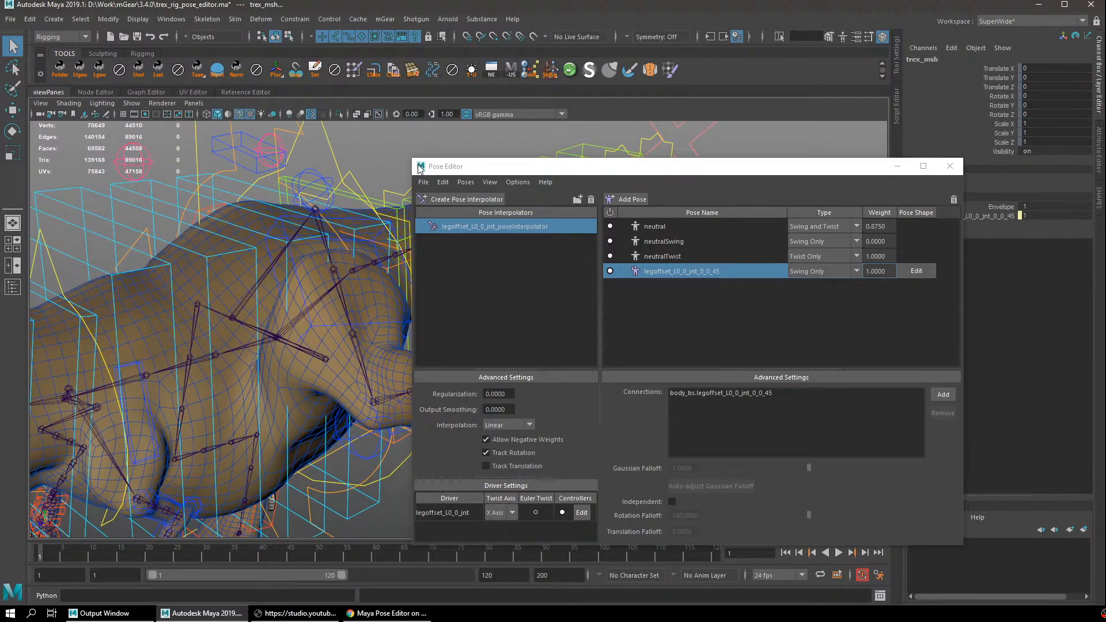
pyautogui.moveTo(413, 159); pyautogui.dragTo(402, 146)
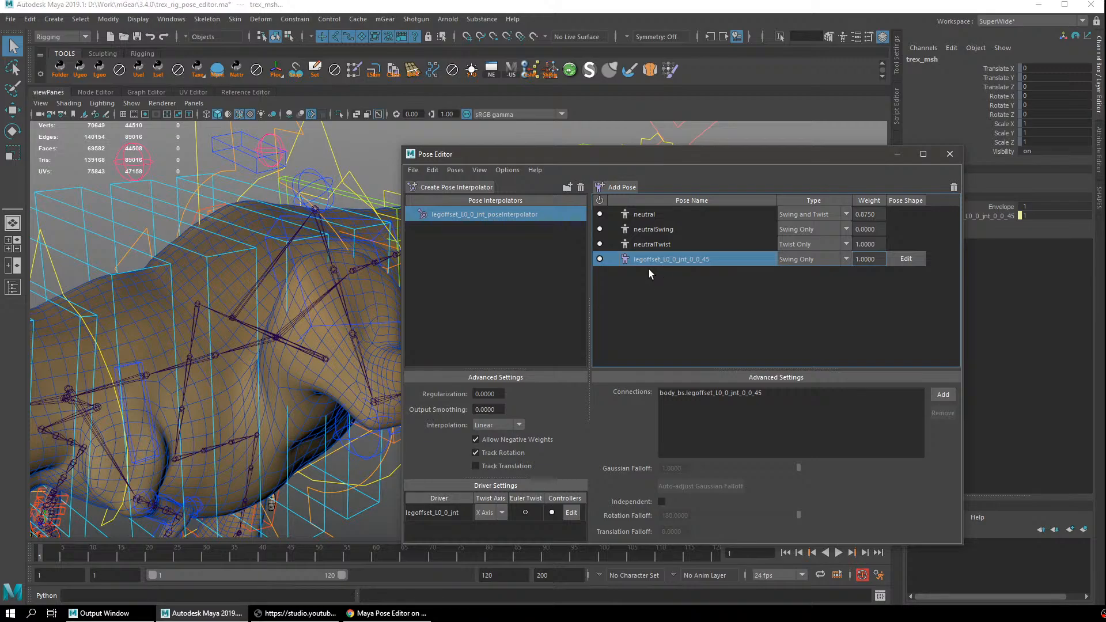
pyautogui.keyDown('alt'); pyautogui.moveTo(377, 282); pyautogui.dragTo(304, 229); pyautogui.keyUp('alt')
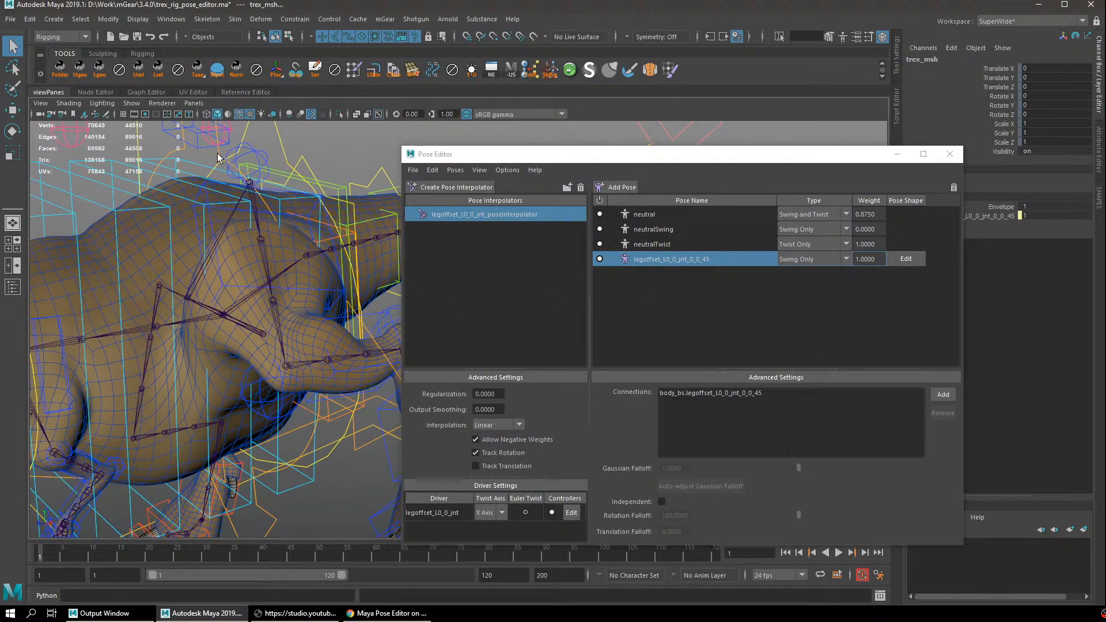
pyautogui.keyDown('alt'); pyautogui.moveTo(218, 157); pyautogui.dragTo(233, 192); pyautogui.keyUp('alt')
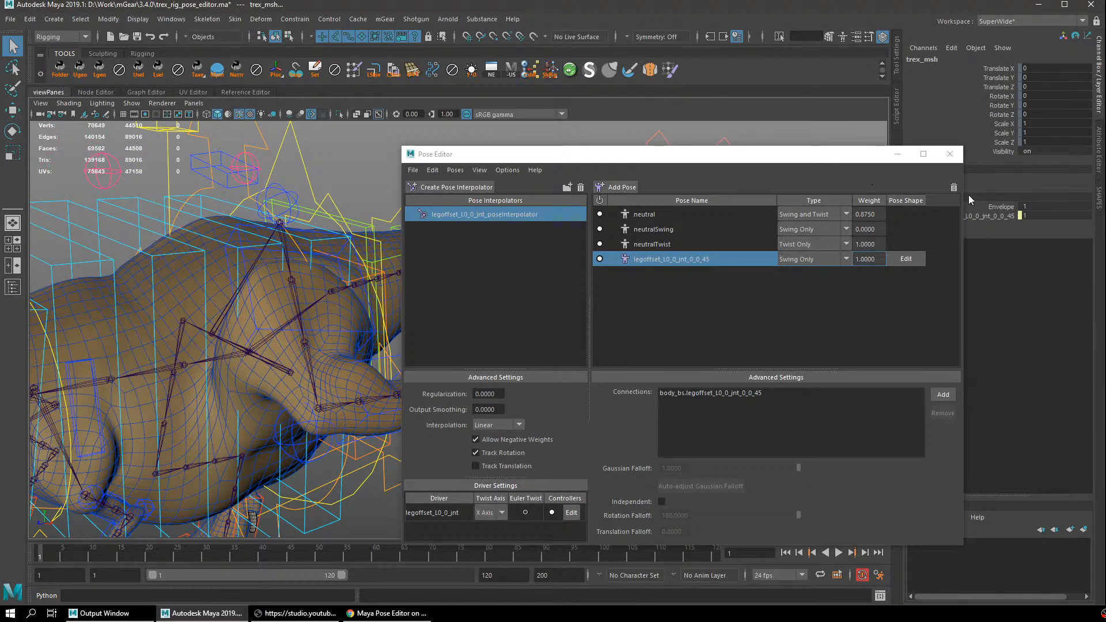
# Minimize the Pose Editor and open a floating copy of the body_bs blend shape attributes beside the leg.
pyautogui.click(897, 154)
pyautogui.press('e')
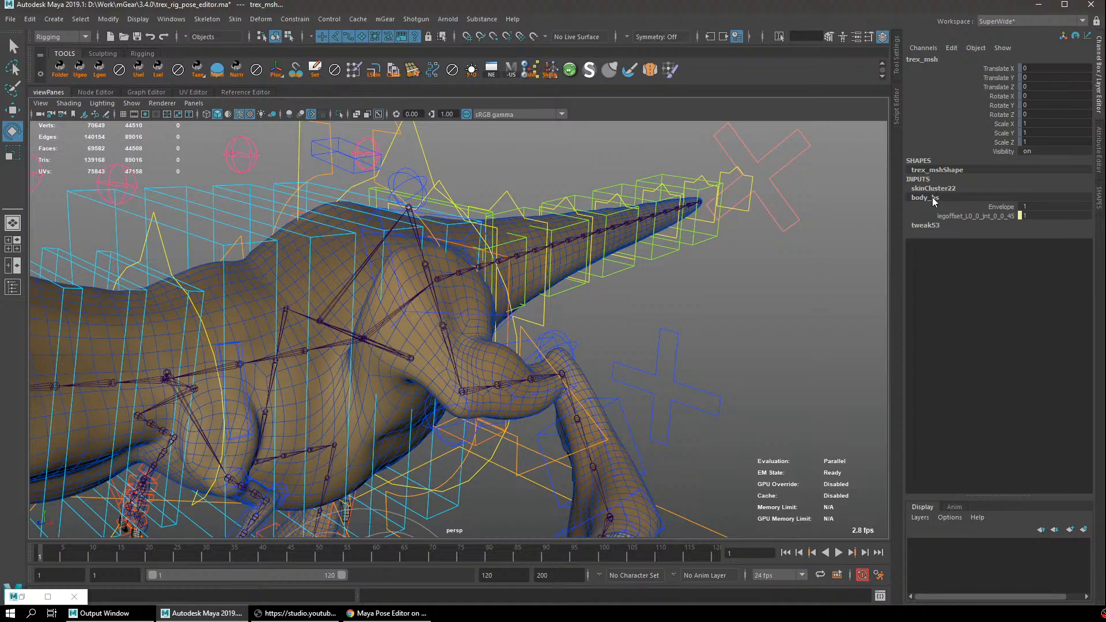
pyautogui.hotkey('ctrl', 'a')
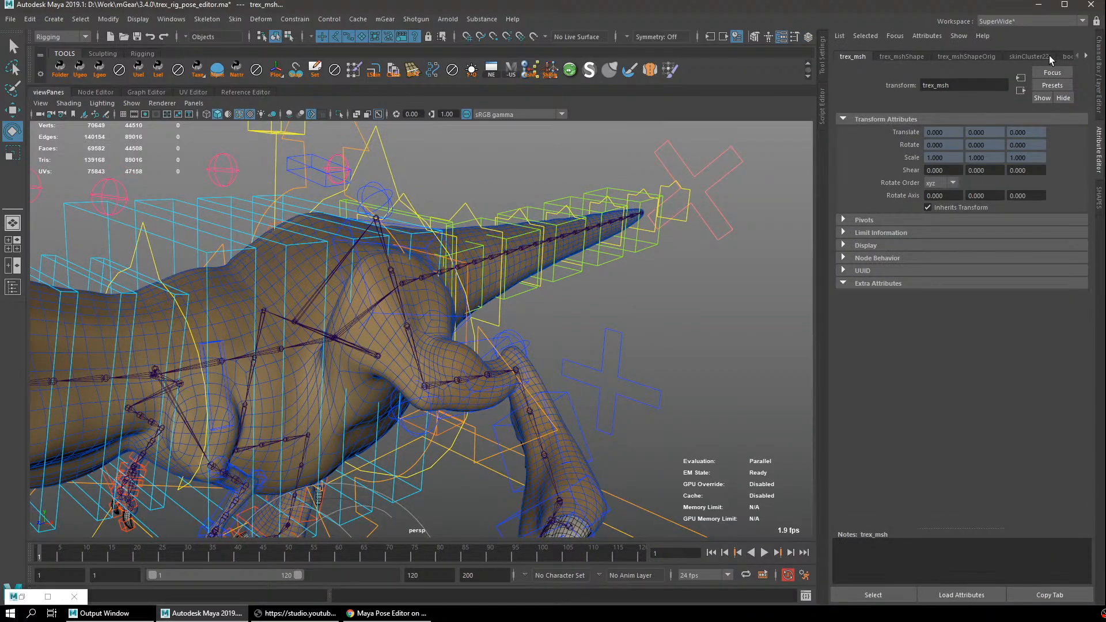
pyautogui.click(1064, 57)
pyautogui.click(1059, 596)
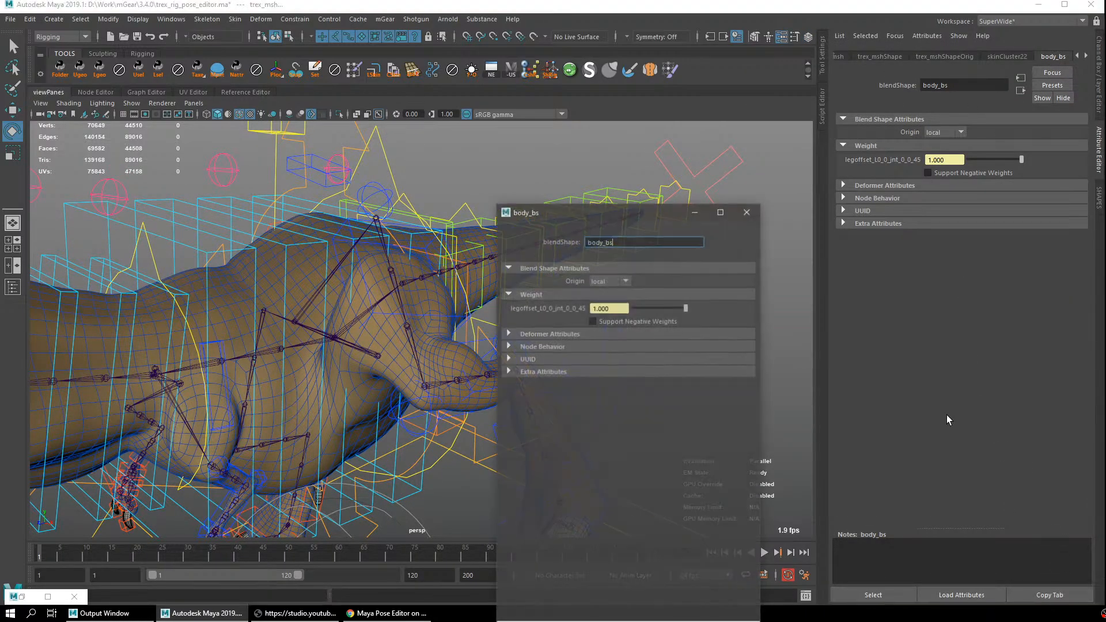
pyautogui.moveTo(499, 203); pyautogui.dragTo(551, 286)
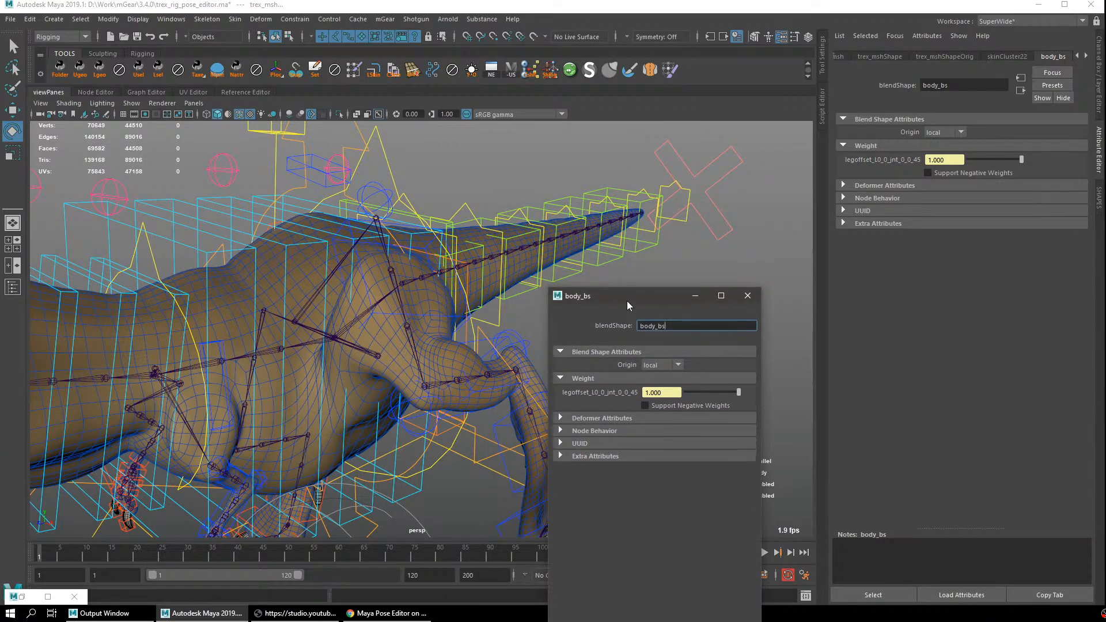
pyautogui.moveTo(626, 301); pyautogui.dragTo(684, 182)
pyautogui.moveTo(607, 169); pyautogui.dragTo(645, 209)
# Rotate legoffset_L0_ctl from the raised pose partway back toward neutral and examine how the pose target's weight in body_bs responds.
pyautogui.click(325, 183)
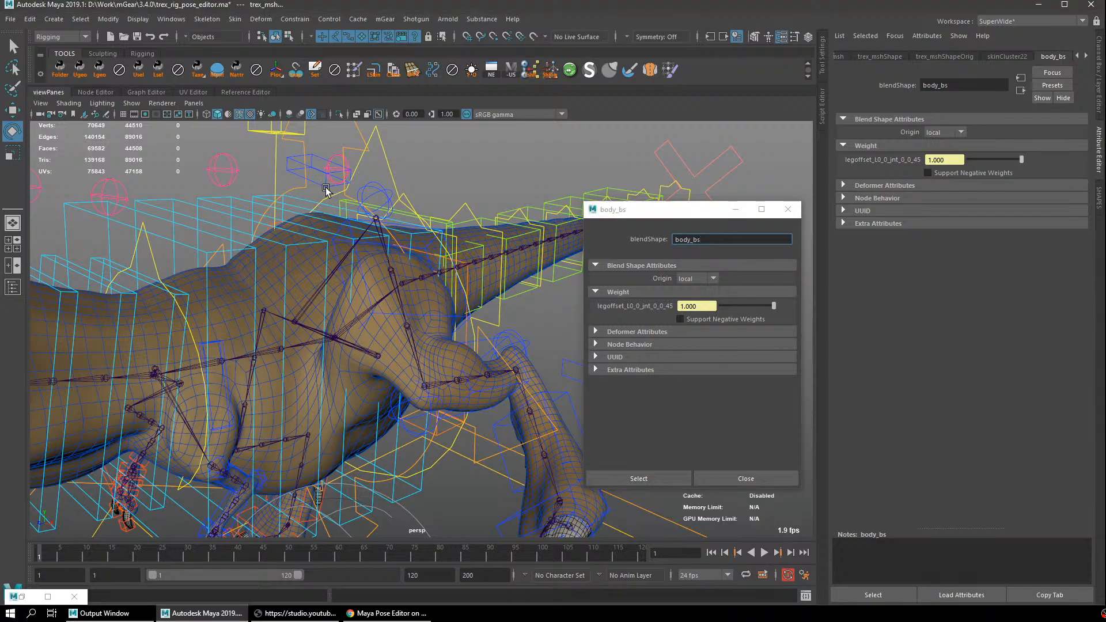
pyautogui.keyDown('alt'); pyautogui.moveTo(326, 183); pyautogui.dragTo(346, 236); pyautogui.keyUp('alt')
pyautogui.moveTo(360, 298); pyautogui.dragTo(315, 379)
pyautogui.keyDown('alt'); pyautogui.moveTo(315, 379); pyautogui.dragTo(330, 327, button='middle'); pyautogui.keyUp('alt')
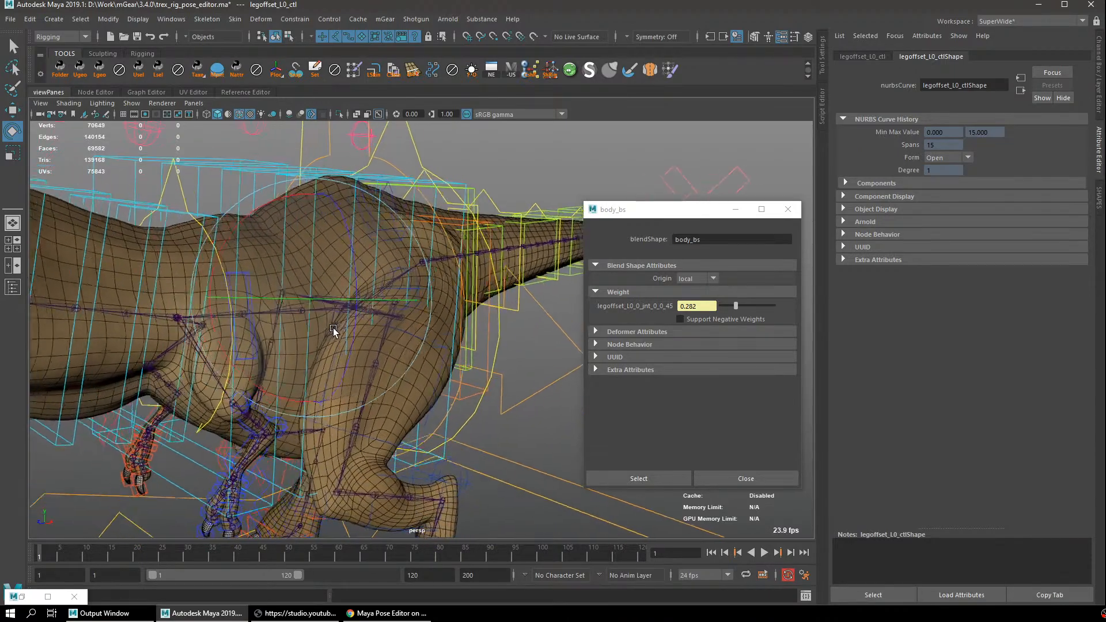
pyautogui.keyDown('alt'); pyautogui.moveTo(330, 327); pyautogui.dragTo(327, 333); pyautogui.keyUp('alt')
pyautogui.moveTo(328, 333); pyautogui.dragTo(318, 364)
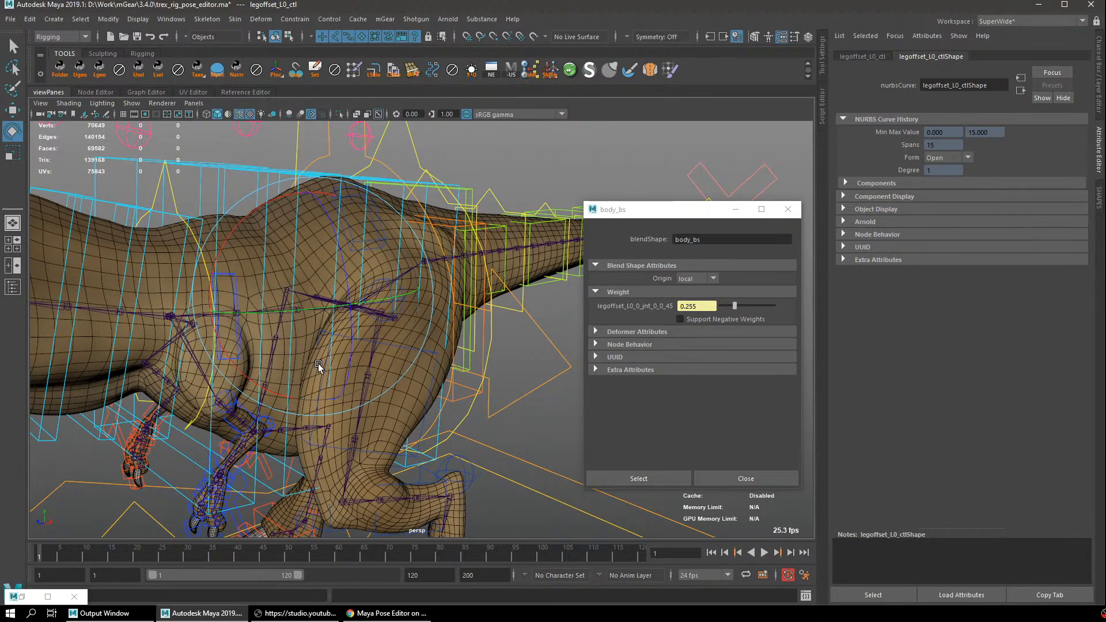
pyautogui.moveTo(706, 307); pyautogui.dragTo(669, 306)
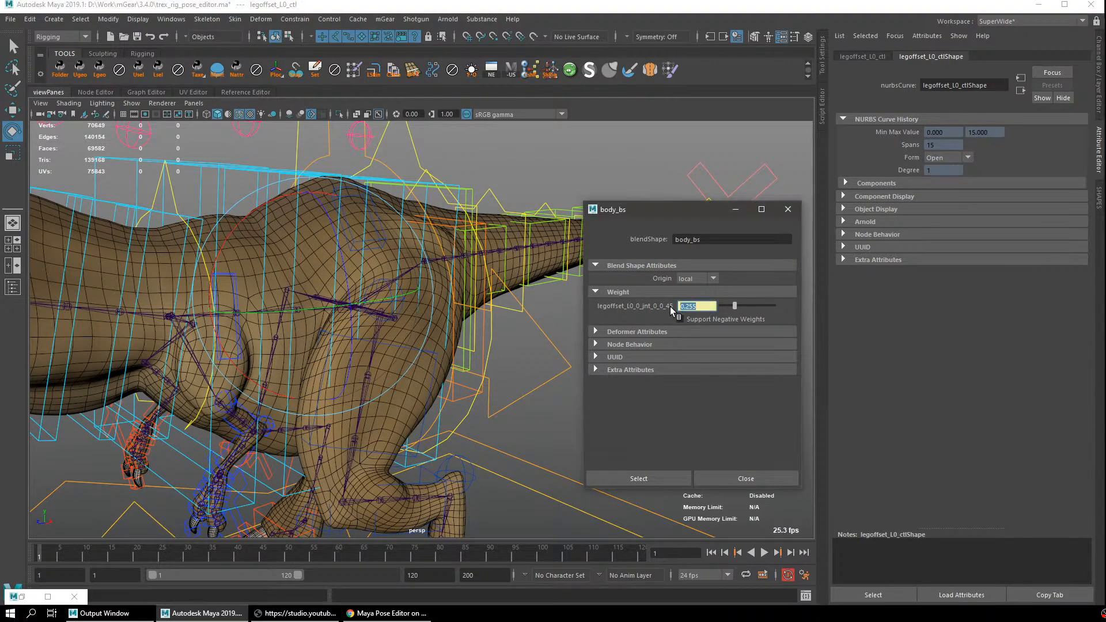
pyautogui.keyDown('alt'); pyautogui.moveTo(338, 327); pyautogui.dragTo(478, 322); pyautogui.keyUp('alt')
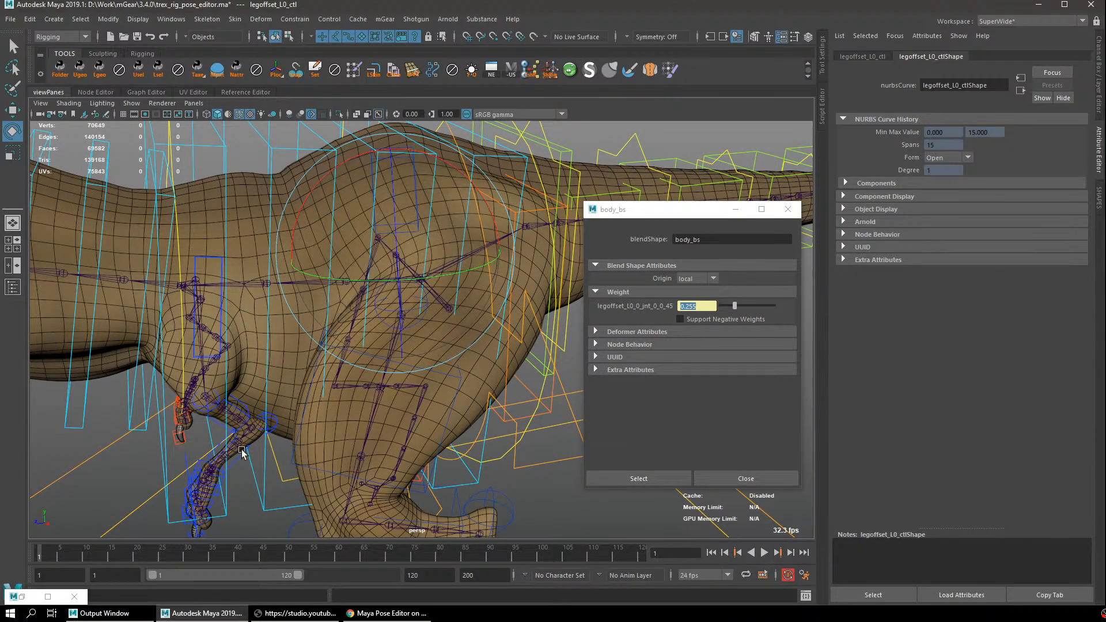
# Check the poses in the Pose Editor, then rotate legoffset_L0_ctl to examine how the target weight in body_bs responds.
pyautogui.click(22, 596)
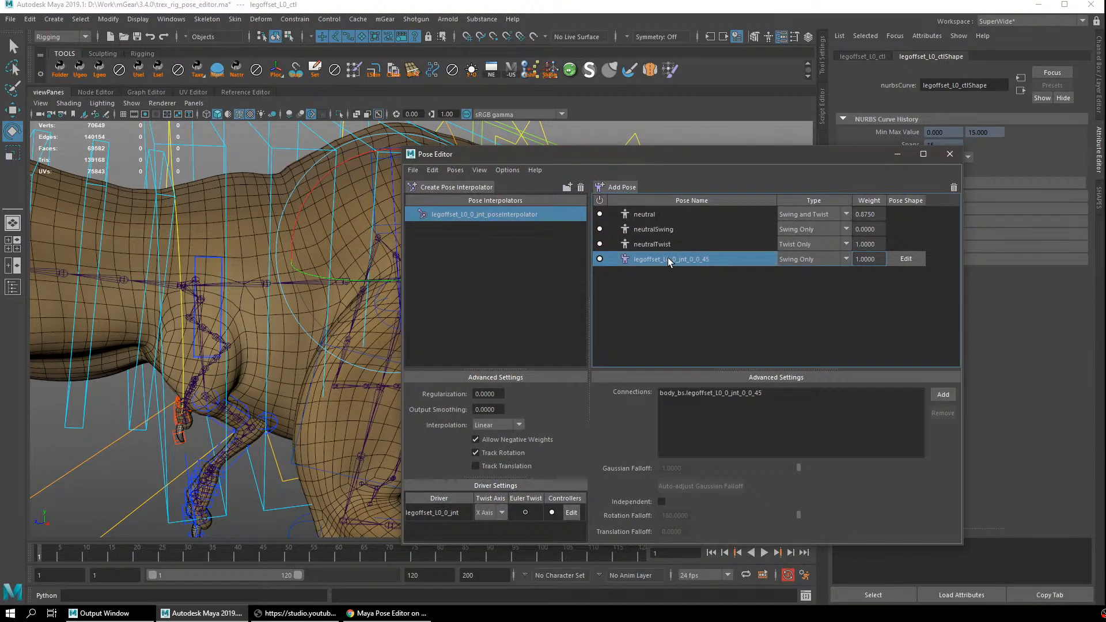
pyautogui.click(897, 154)
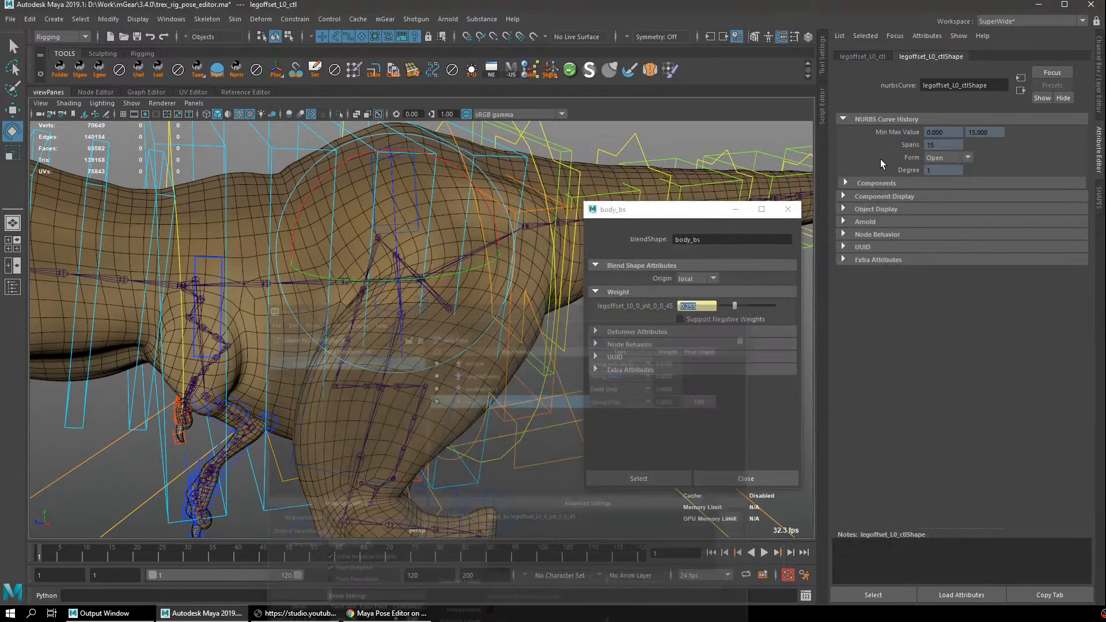
pyautogui.moveTo(430, 272); pyautogui.dragTo(419, 231)
pyautogui.moveTo(433, 281); pyautogui.dragTo(461, 320)
# Show the channel values of legoffset_L0_ctl and reset Rotate X, Y and Z to 0.
pyautogui.hotkey('ctrl', 'a')
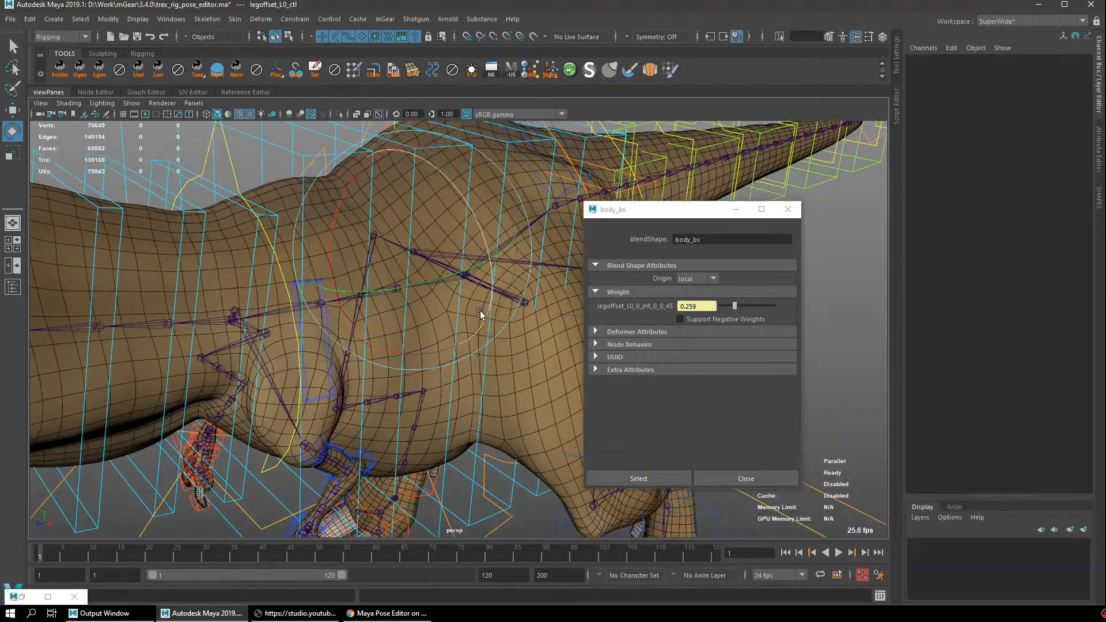
pyautogui.moveTo(1039, 69); pyautogui.dragTo(1036, 89)
pyautogui.write('0')
pyautogui.press('Return')
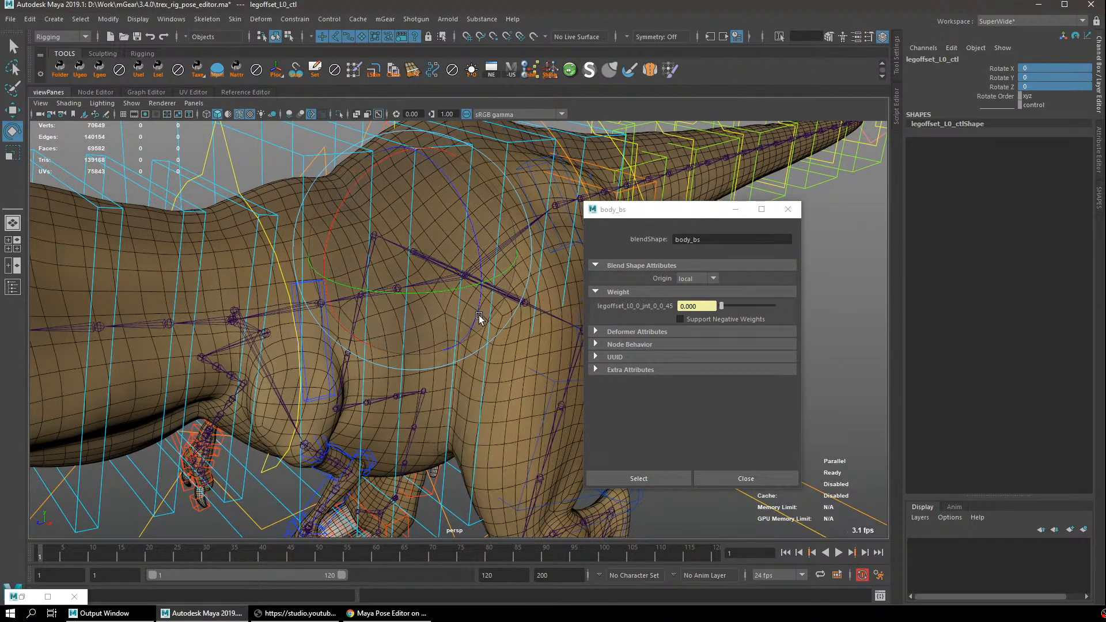
# Set Rotate Y of legoffset_L0_ctl to -20 and read the 45-degree target's weight in body_bs.
pyautogui.moveTo(468, 287); pyautogui.dragTo(428, 290)
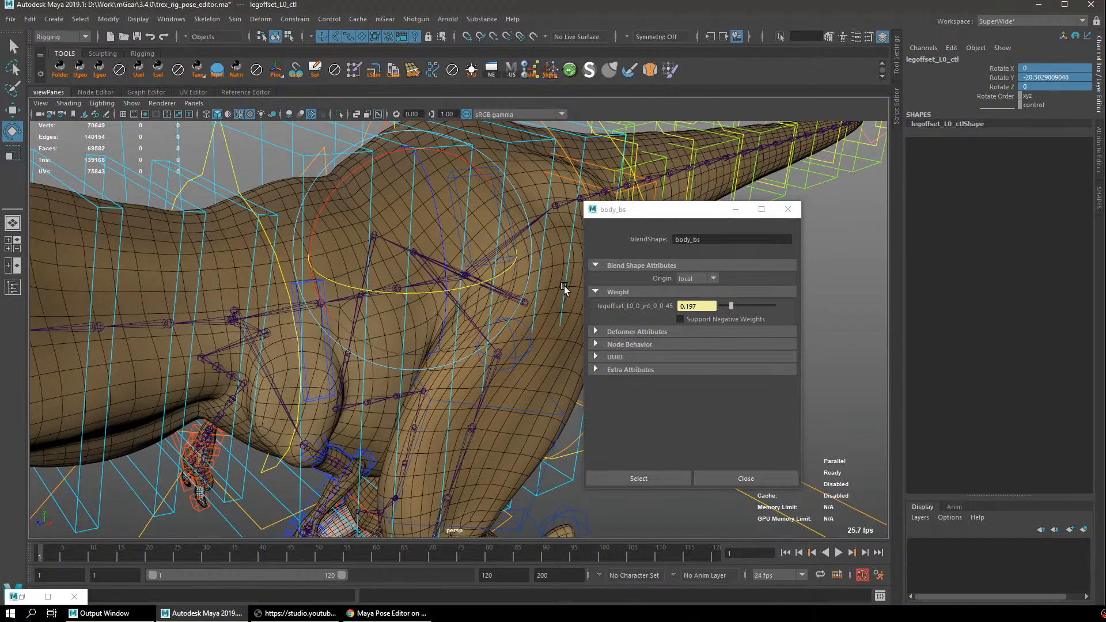
pyautogui.keyDown('alt'); pyautogui.moveTo(564, 287); pyautogui.dragTo(501, 307); pyautogui.keyUp('alt')
pyautogui.click(1059, 79)
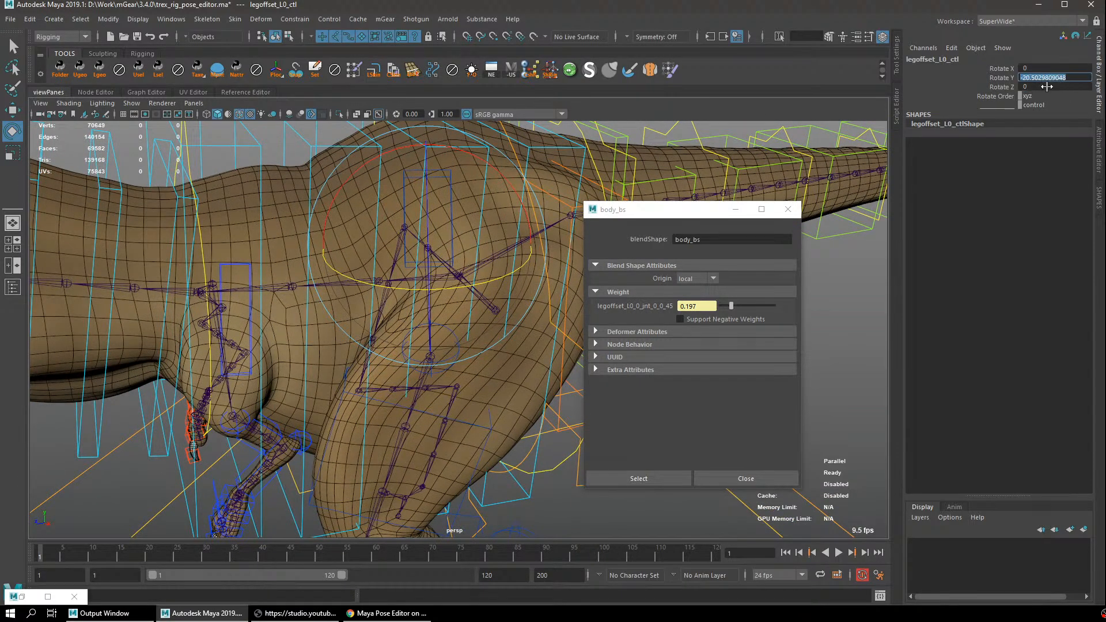
pyautogui.write('-20')
pyautogui.press('Return')
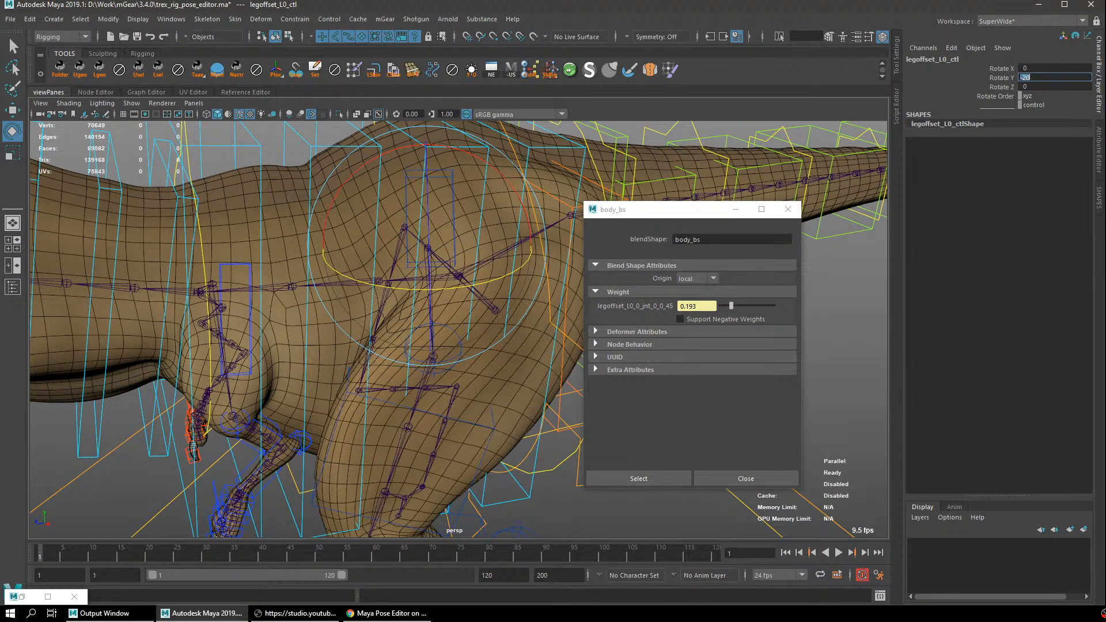
pyautogui.click(712, 306)
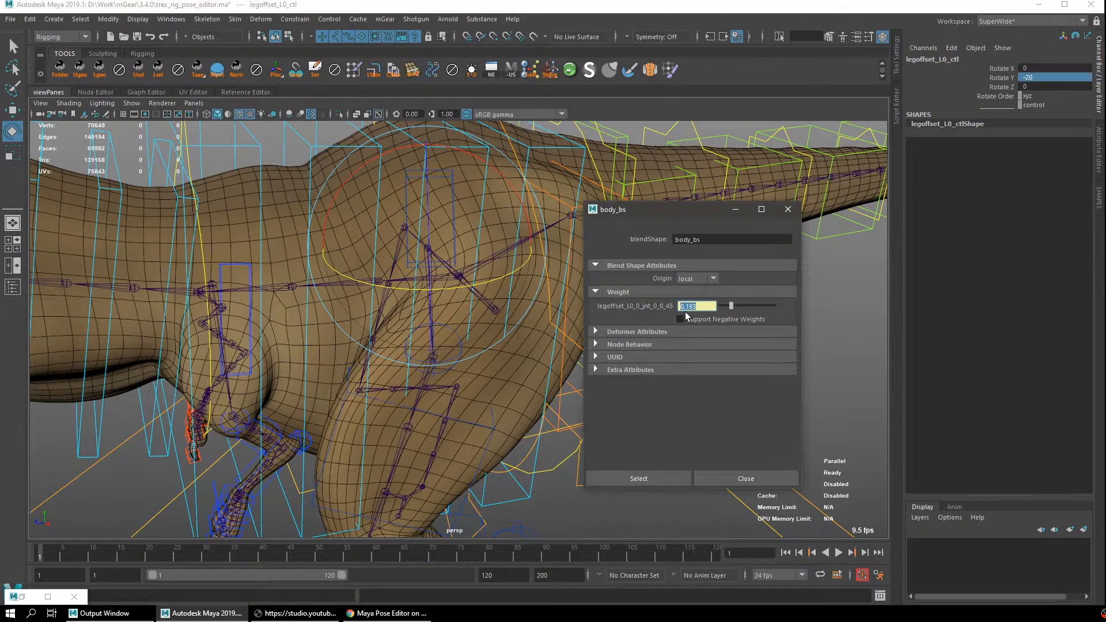
# Reset Rotate Y of legoffset_L0_ctl to 0 and restore the Pose Editor, narrowed so the leg is in view.
pyautogui.click(1040, 78)
pyautogui.write('0')
pyautogui.press('Return')
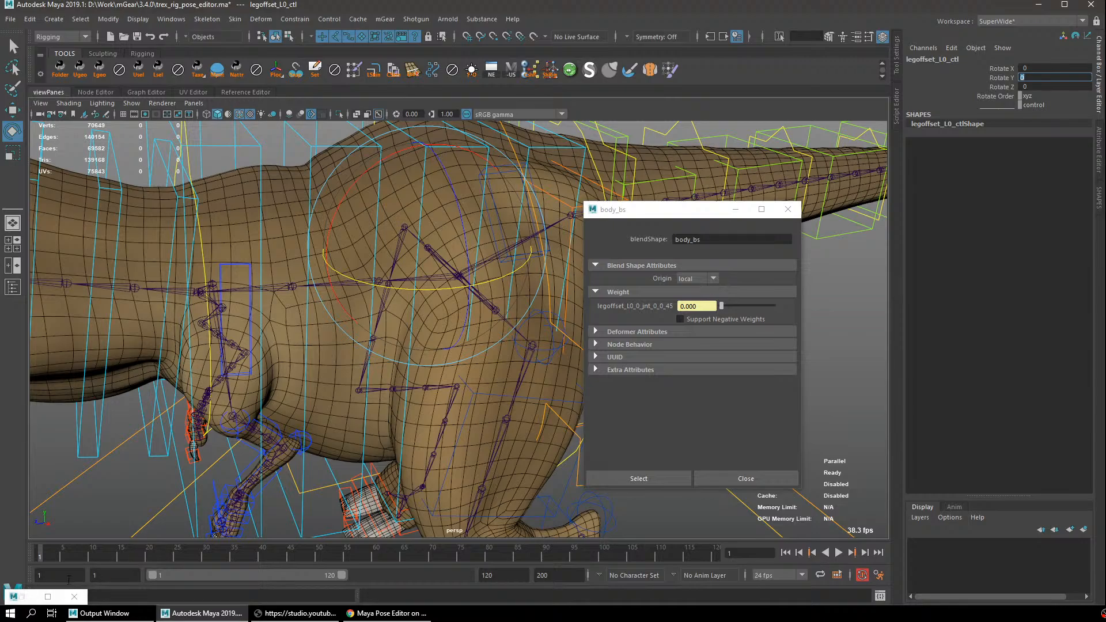
pyautogui.click(23, 597)
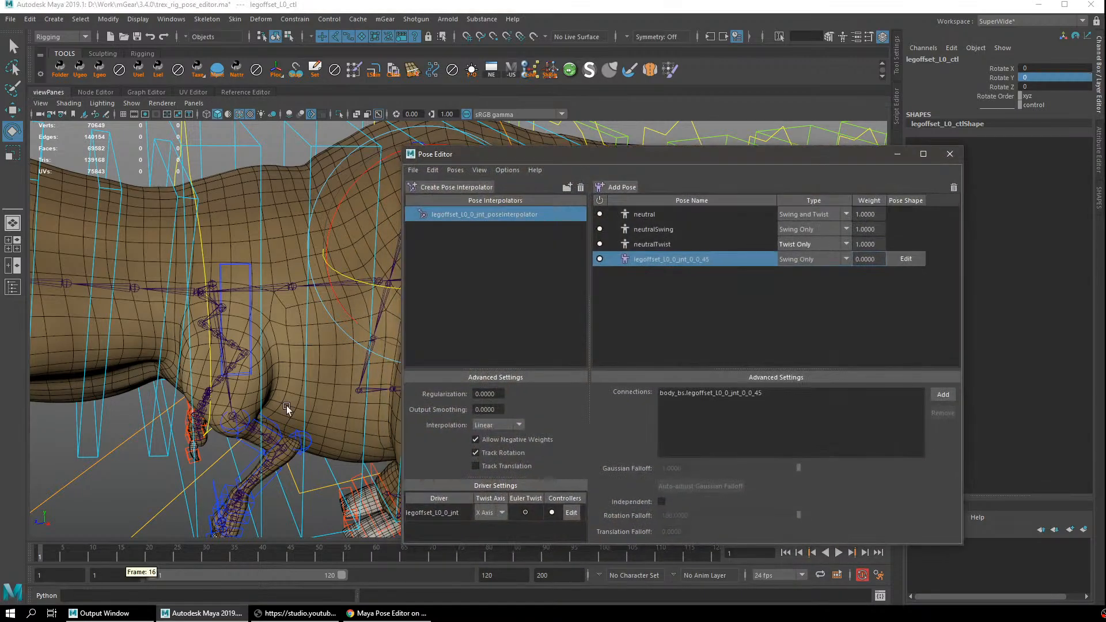
pyautogui.moveTo(400, 148); pyautogui.dragTo(467, 158)
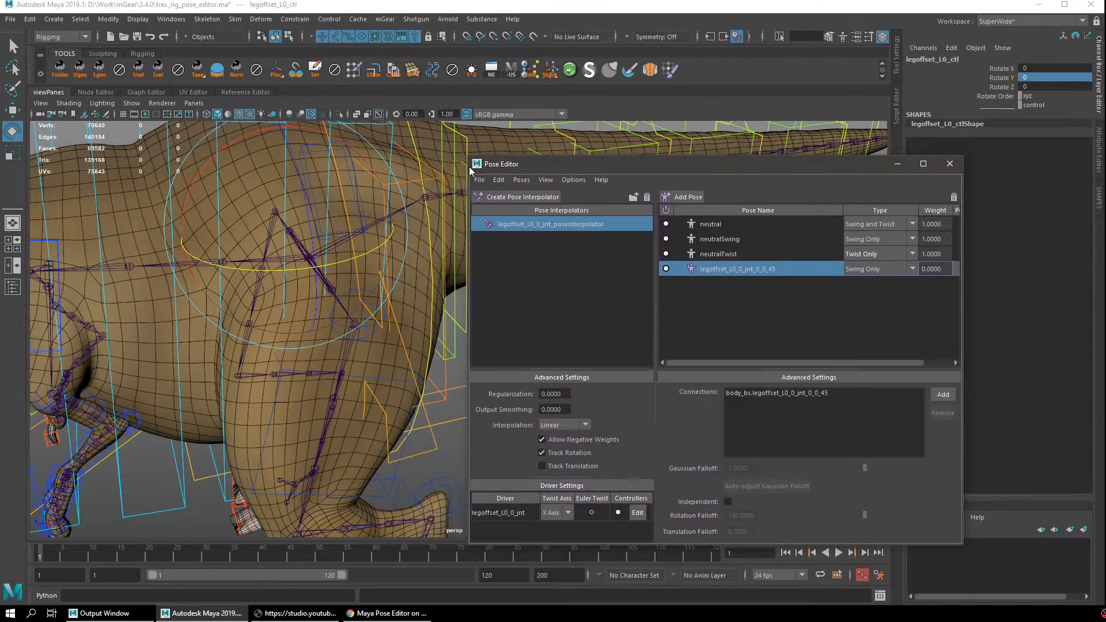
pyautogui.keyDown('alt'); pyautogui.moveTo(397, 276); pyautogui.dragTo(319, 265); pyautogui.keyUp('alt')
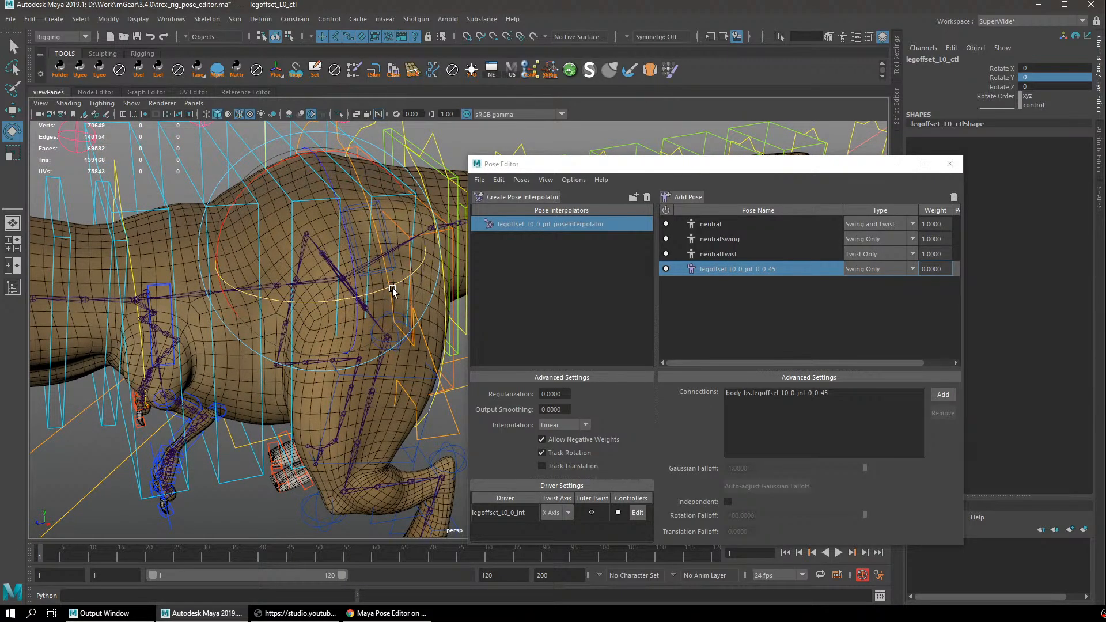
# Swing the left leg with legoffset_L0_ctl and set its Rotate Y to -30.
pyautogui.moveTo(390, 287); pyautogui.dragTo(345, 299)
pyautogui.click(1069, 77)
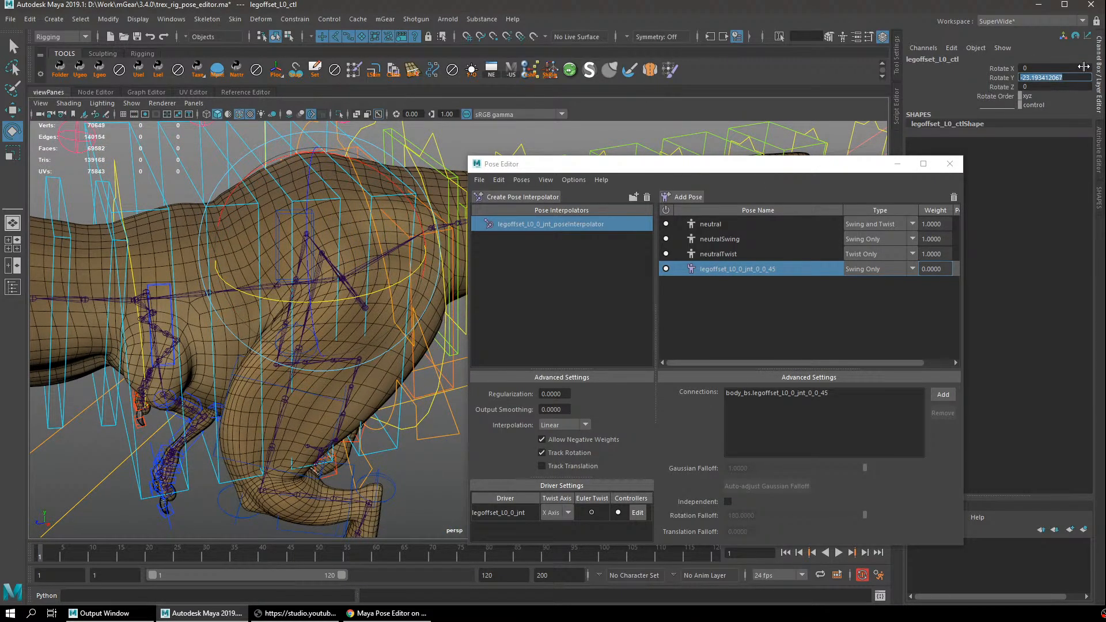
pyautogui.write('-30')
pyautogui.press('Return')
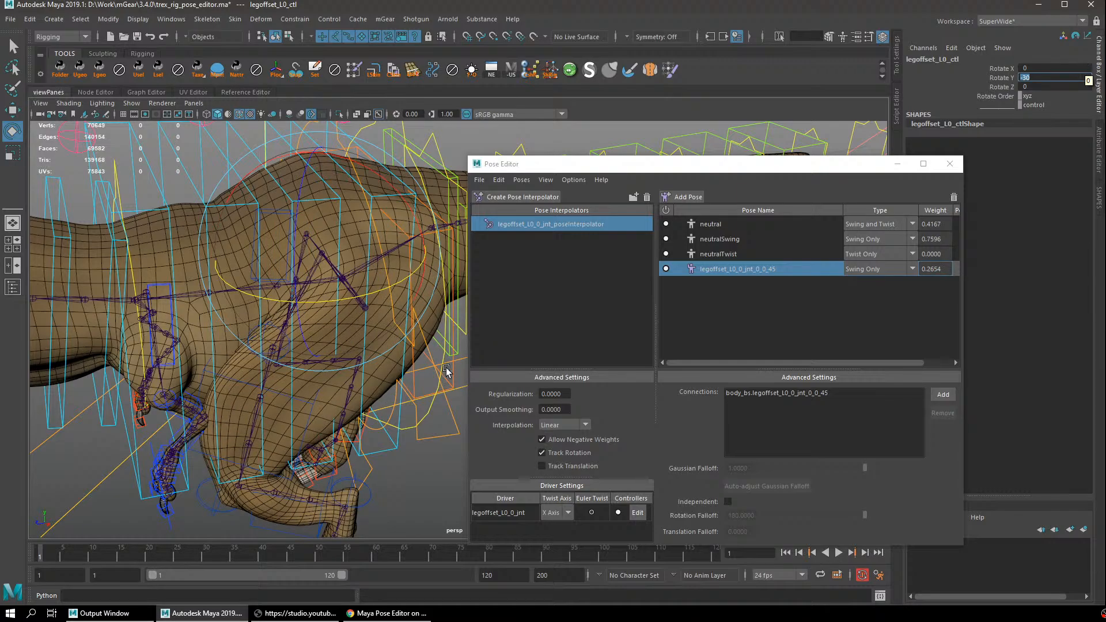
# Add a pose for the -30 rotation, widen the Pose Editor to reveal the pose shape column, and turn off shape editing.
pyautogui.click(700, 321)
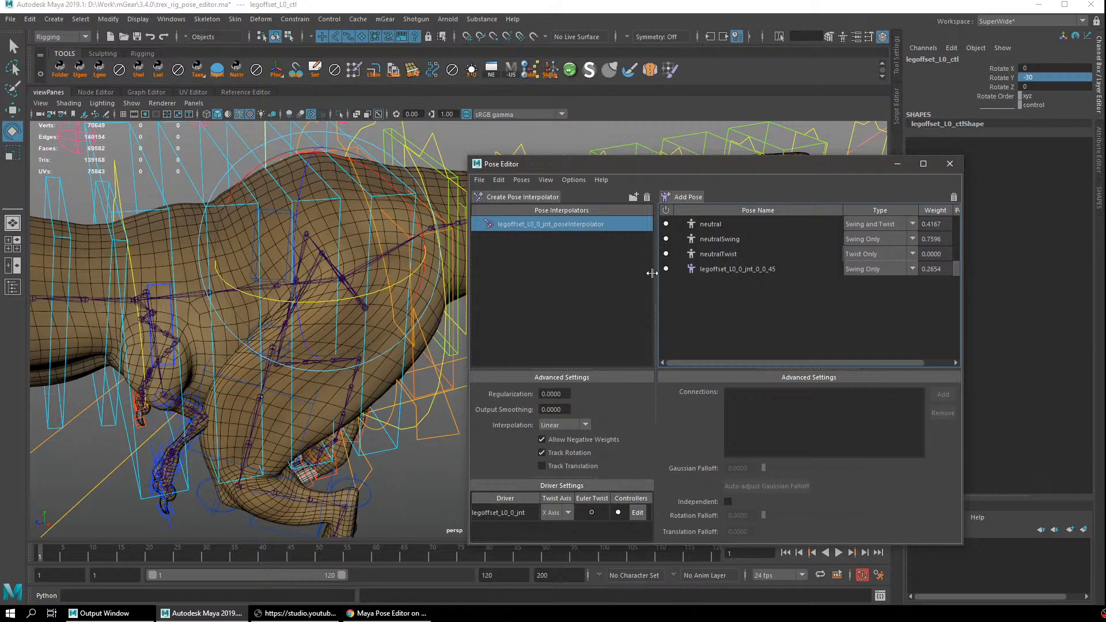
pyautogui.click(684, 196)
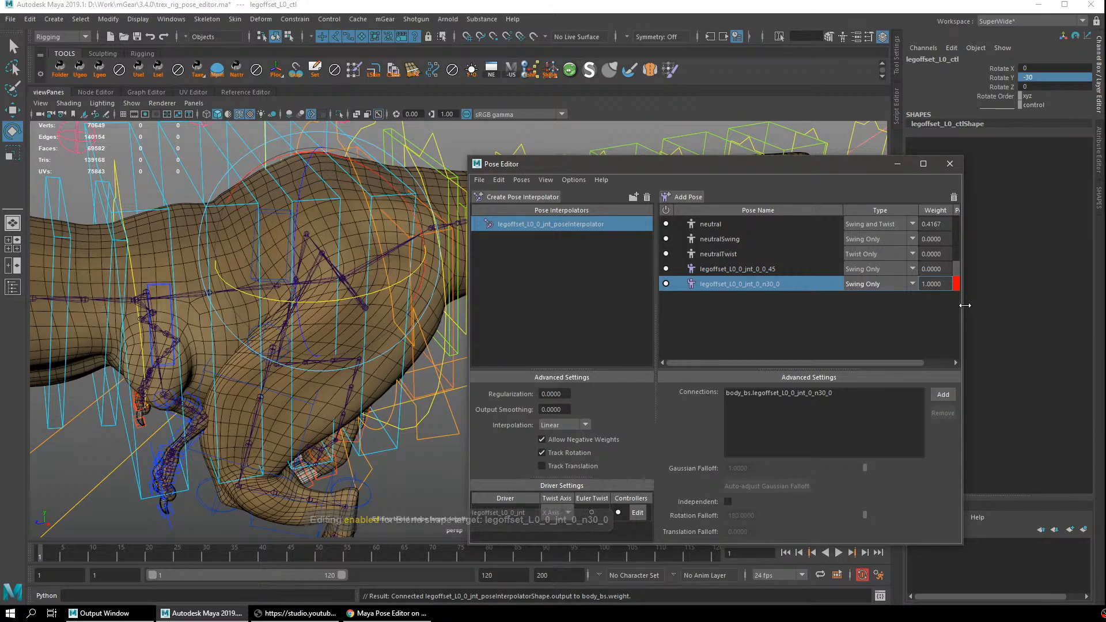
pyautogui.moveTo(962, 306); pyautogui.dragTo(1045, 304)
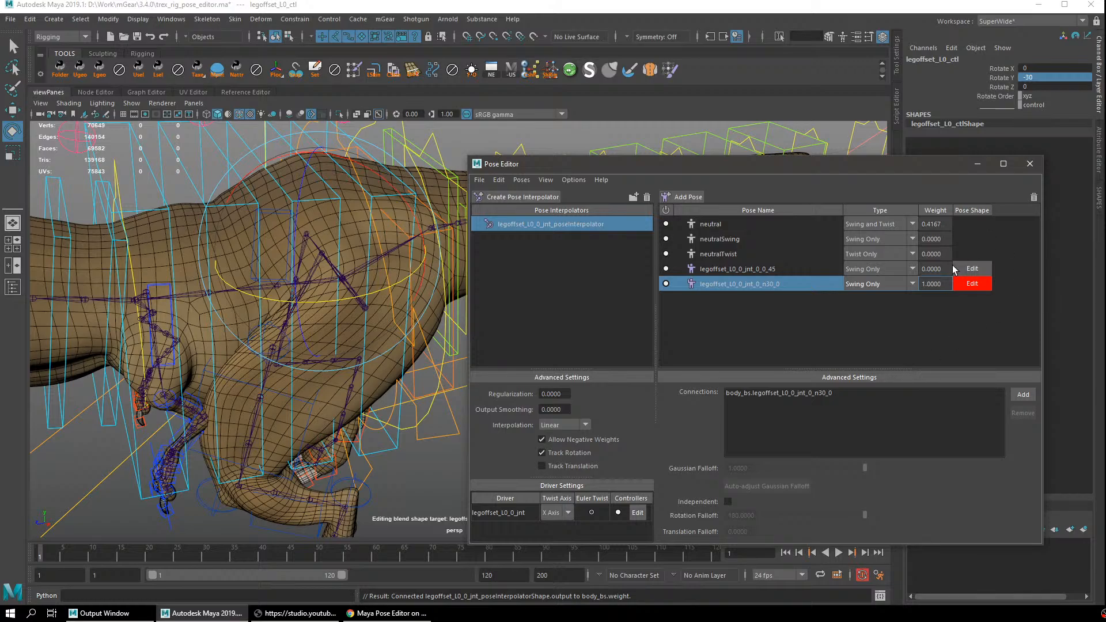
pyautogui.click(979, 287)
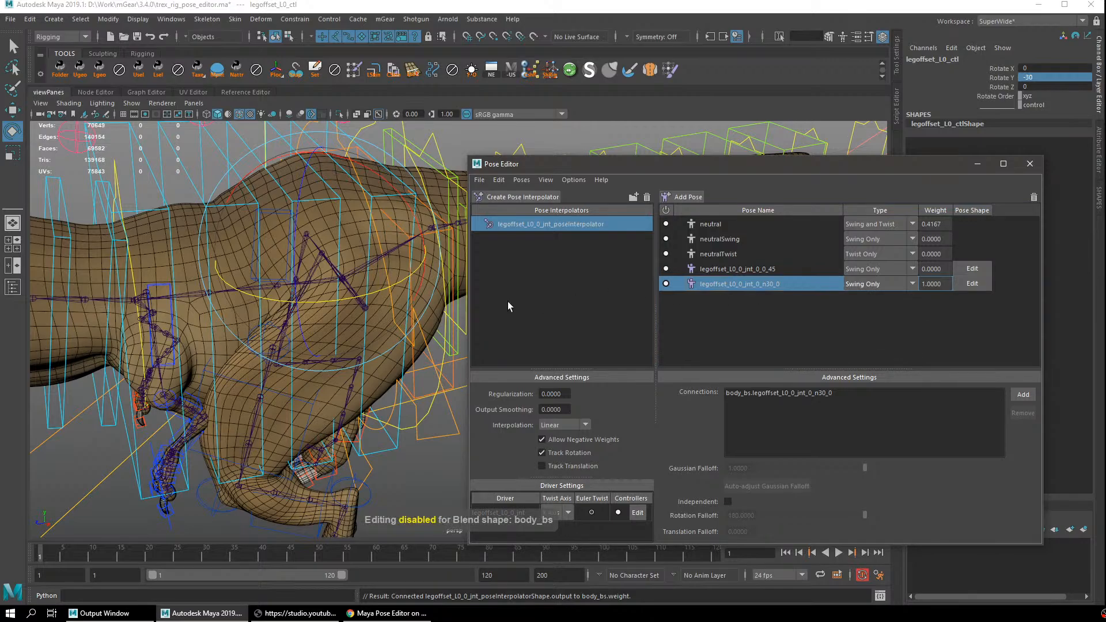
# Minimize the Pose Editor and compare the weights of both pose targets in body_bs with the leg at -30.
pyautogui.keyDown('alt'); pyautogui.moveTo(394, 302); pyautogui.dragTo(378, 289, button='middle'); pyautogui.keyUp('alt')
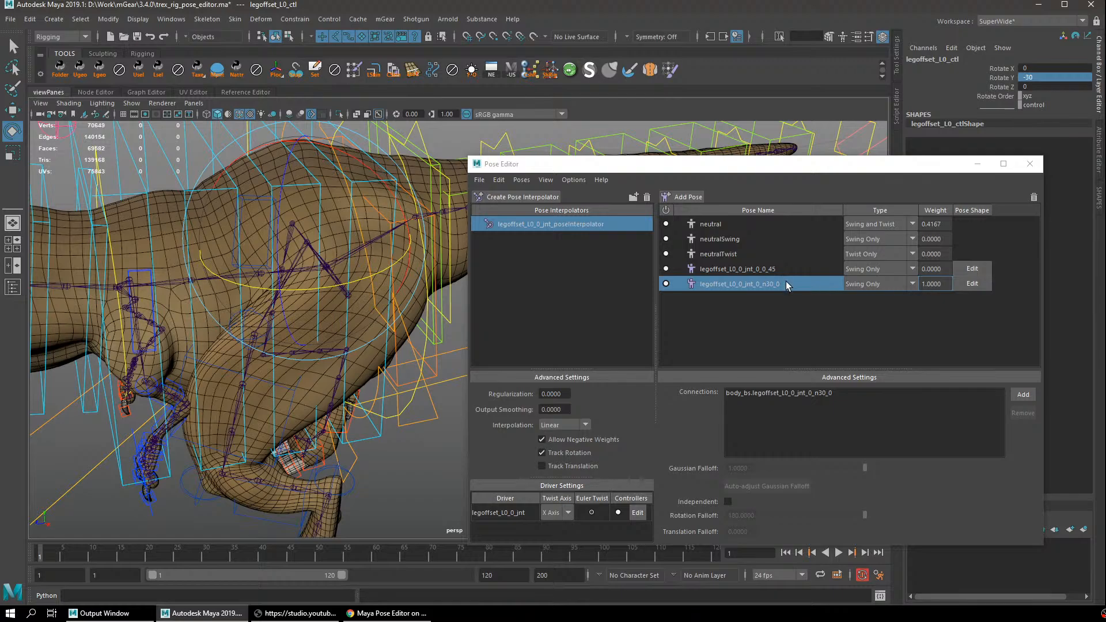
pyautogui.click(978, 164)
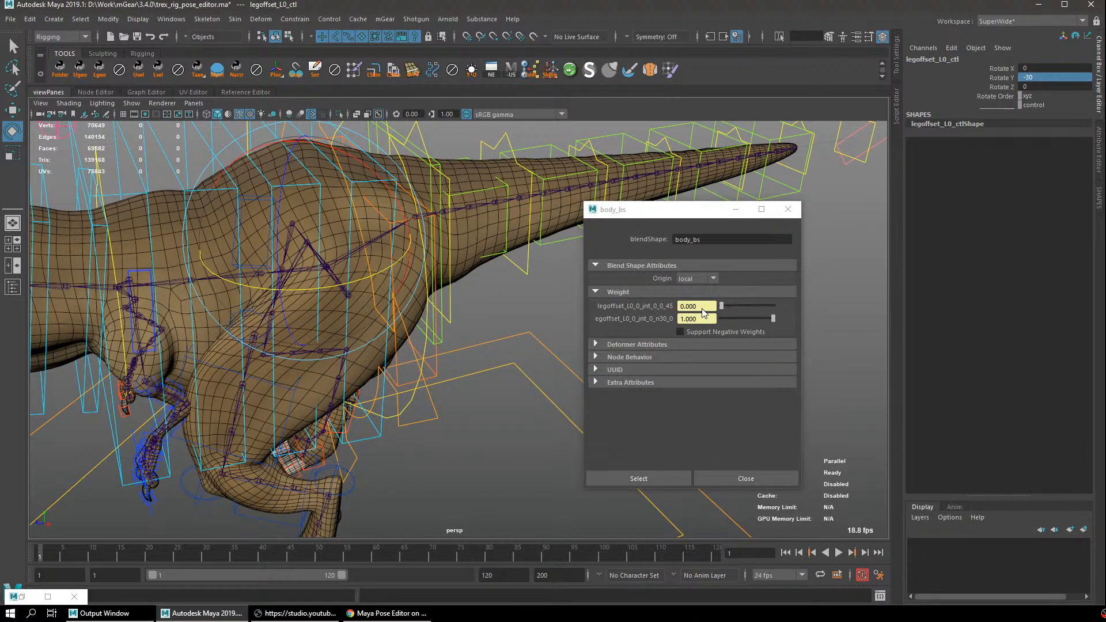
pyautogui.click(702, 310)
pyautogui.keyDown('alt'); pyautogui.moveTo(482, 380); pyautogui.dragTo(514, 373); pyautogui.keyUp('alt')
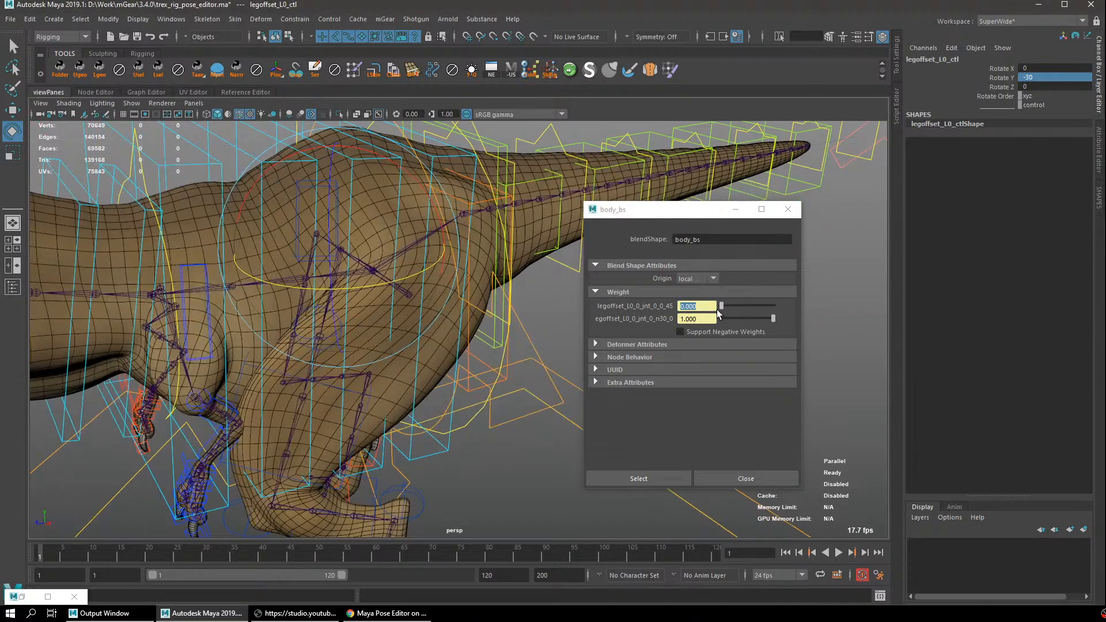
pyautogui.click(687, 307)
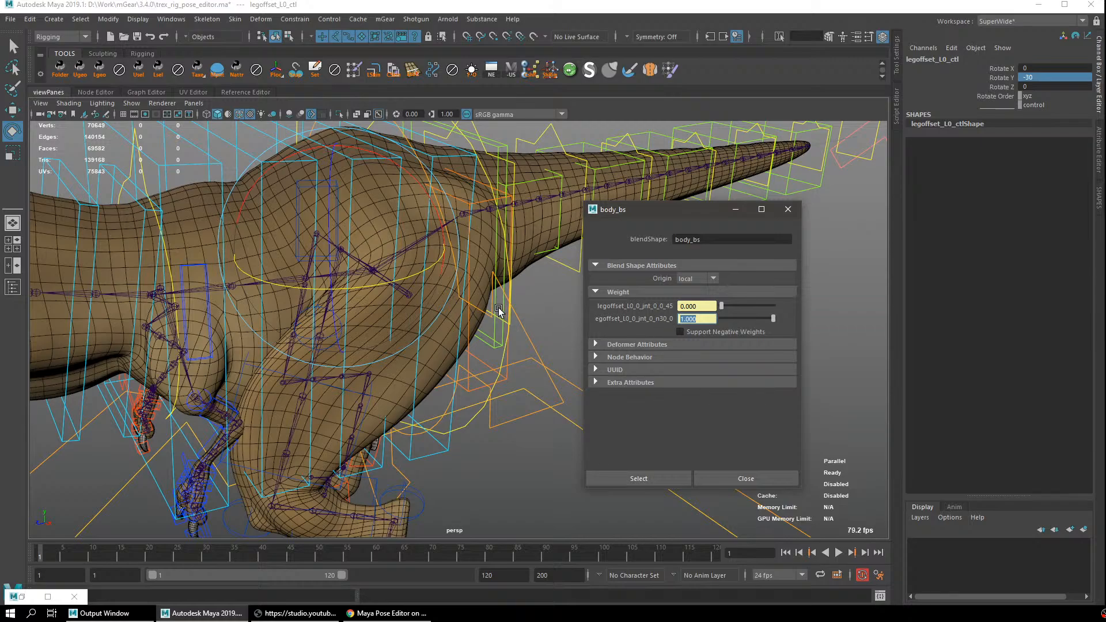
pyautogui.keyDown('alt'); pyautogui.moveTo(357, 227); pyautogui.dragTo(382, 264, button='middle'); pyautogui.keyUp('alt')
pyautogui.press('q')
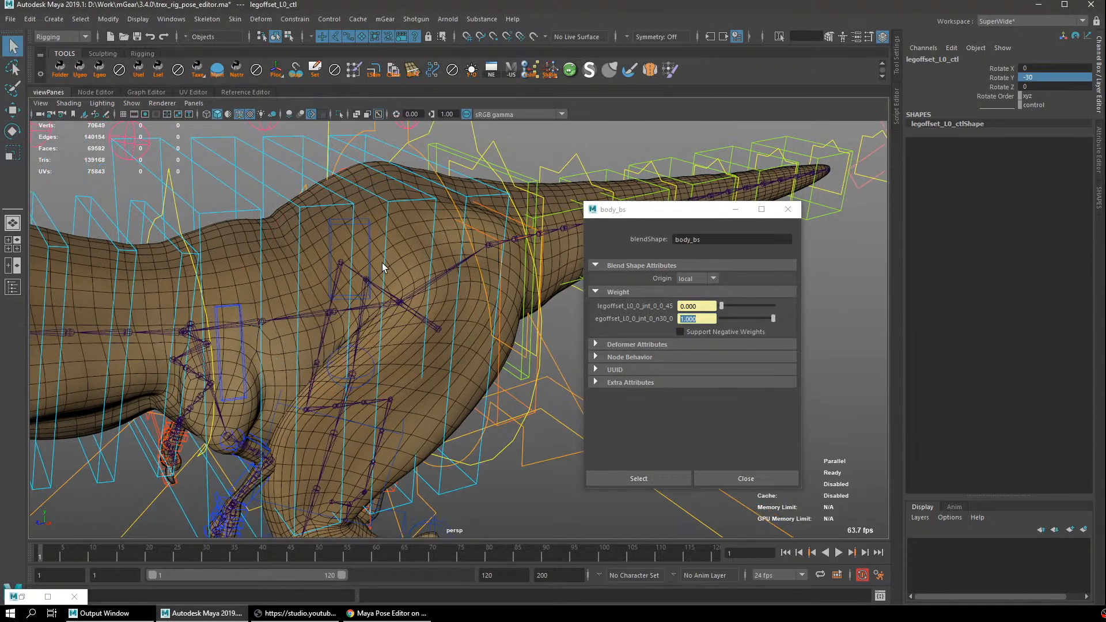
pyautogui.click(699, 305)
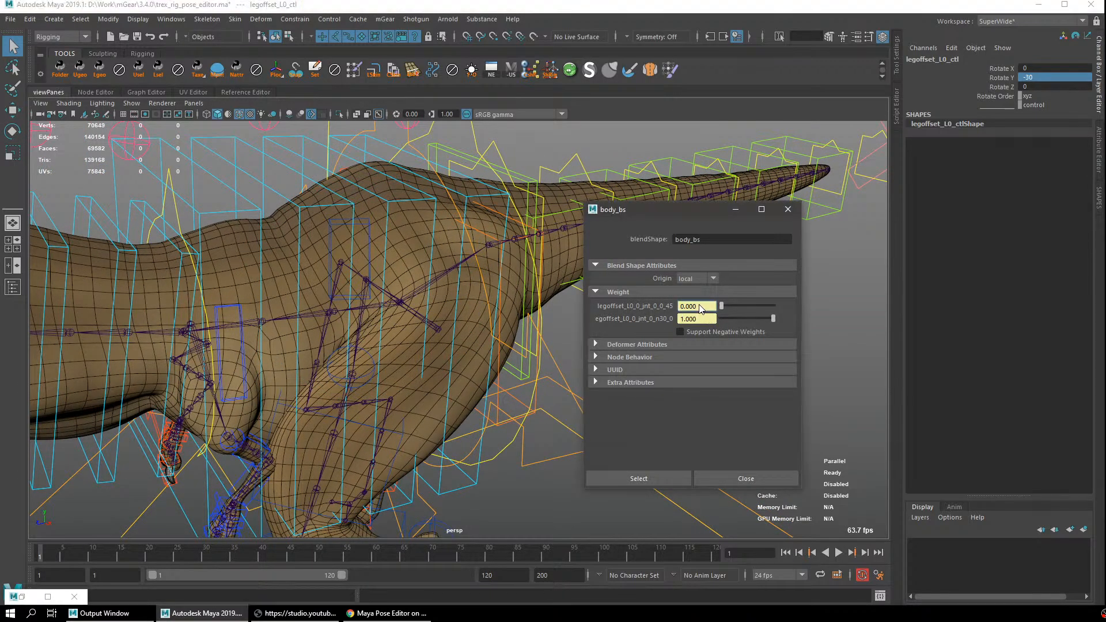
pyautogui.moveTo(703, 307); pyautogui.dragTo(473, 306)
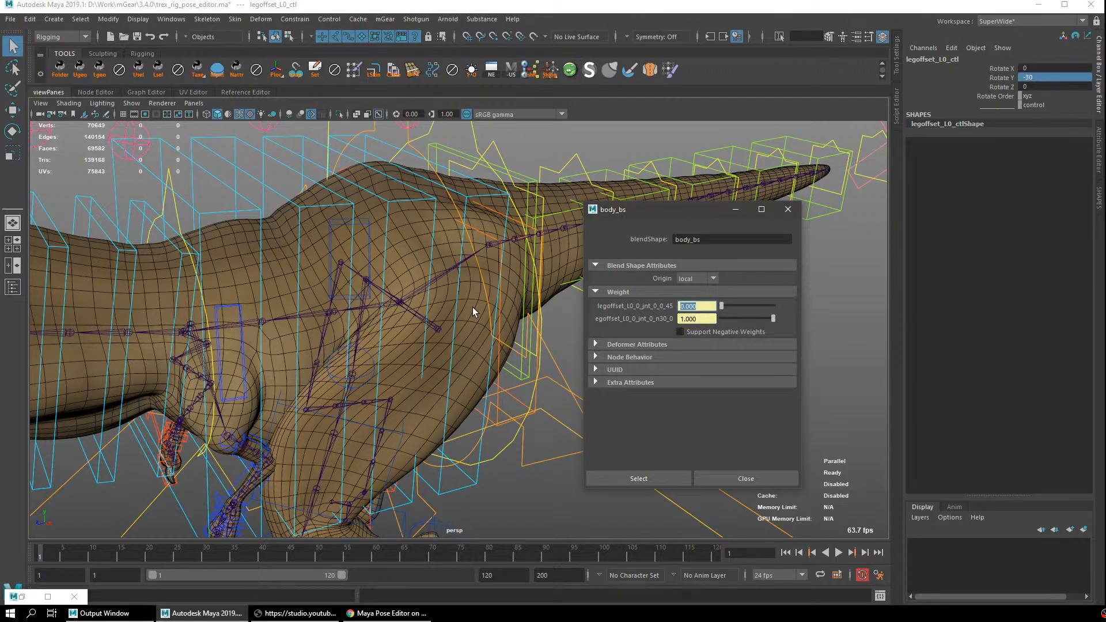
# Rotate legoffset_L0_ctl freely on several axes and examine how the two target weights in body_bs blend.
pyautogui.click(369, 273)
pyautogui.press('e')
pyautogui.moveTo(385, 310); pyautogui.dragTo(429, 305)
pyautogui.click(695, 307)
# Reset Rotate X, Y and Z of legoffset_L0_ctl to 0.
pyautogui.moveTo(1050, 86); pyautogui.dragTo(1049, 69)
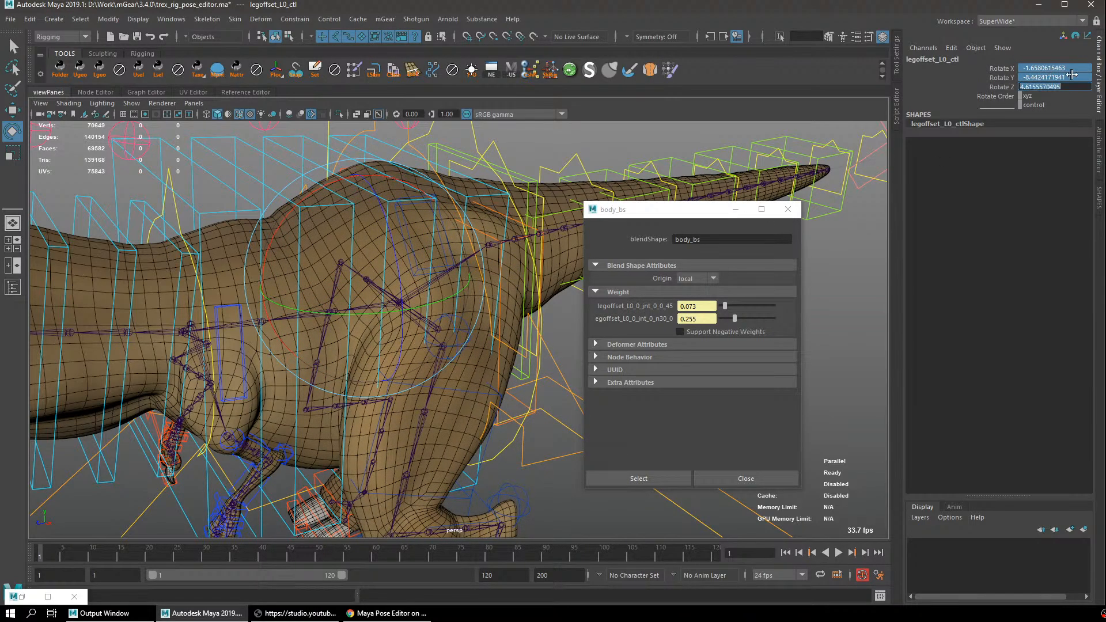
pyautogui.write('0')
pyautogui.press('Return')
pyautogui.keyDown('alt'); pyautogui.moveTo(443, 309); pyautogui.dragTo(395, 302, button='middle'); pyautogui.keyUp('alt')
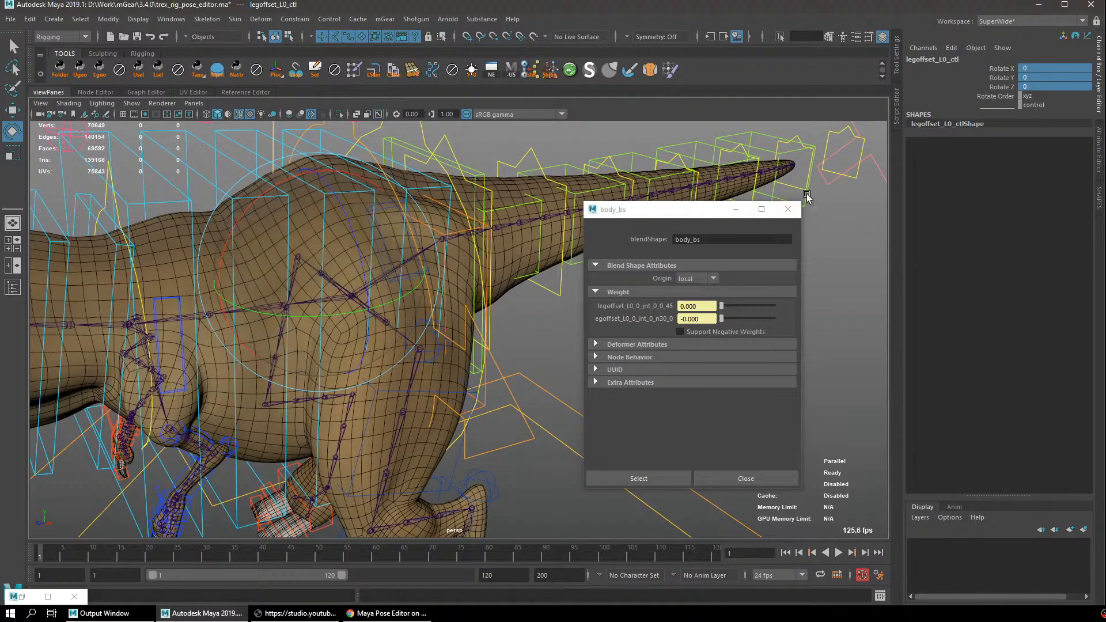
# Restore the Pose Editor and set Rotate Y of legoffset_L0_ctl to 30.
pyautogui.click(22, 597)
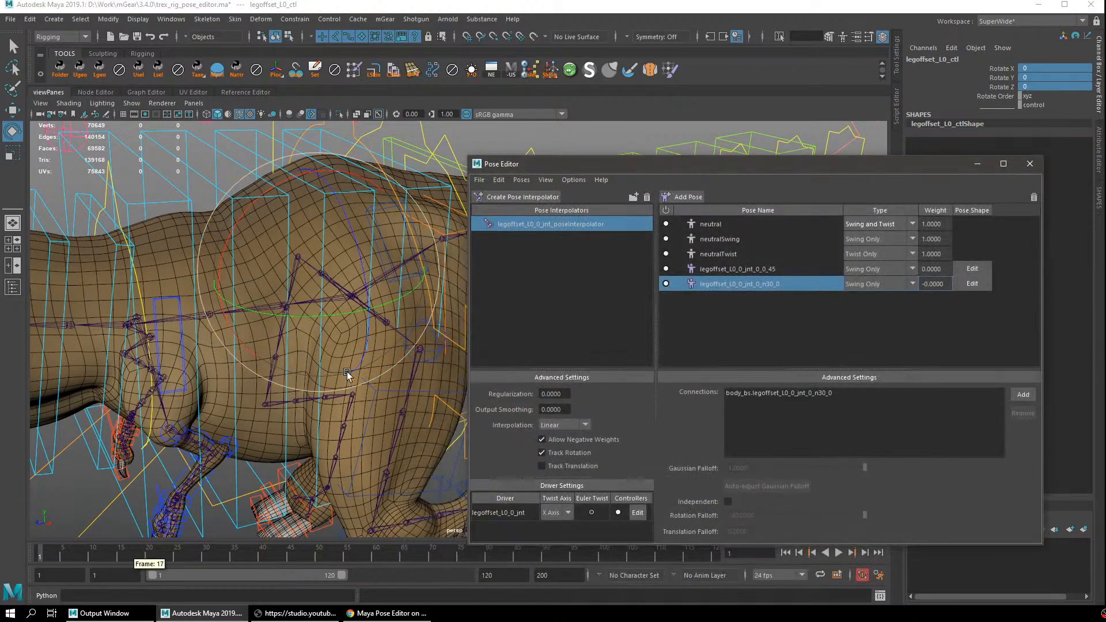
pyautogui.keyDown('alt'); pyautogui.moveTo(348, 375); pyautogui.dragTo(242, 398, button='middle'); pyautogui.keyUp('alt')
pyautogui.moveTo(273, 327); pyautogui.dragTo(317, 323)
pyautogui.doubleClick(1043, 76)
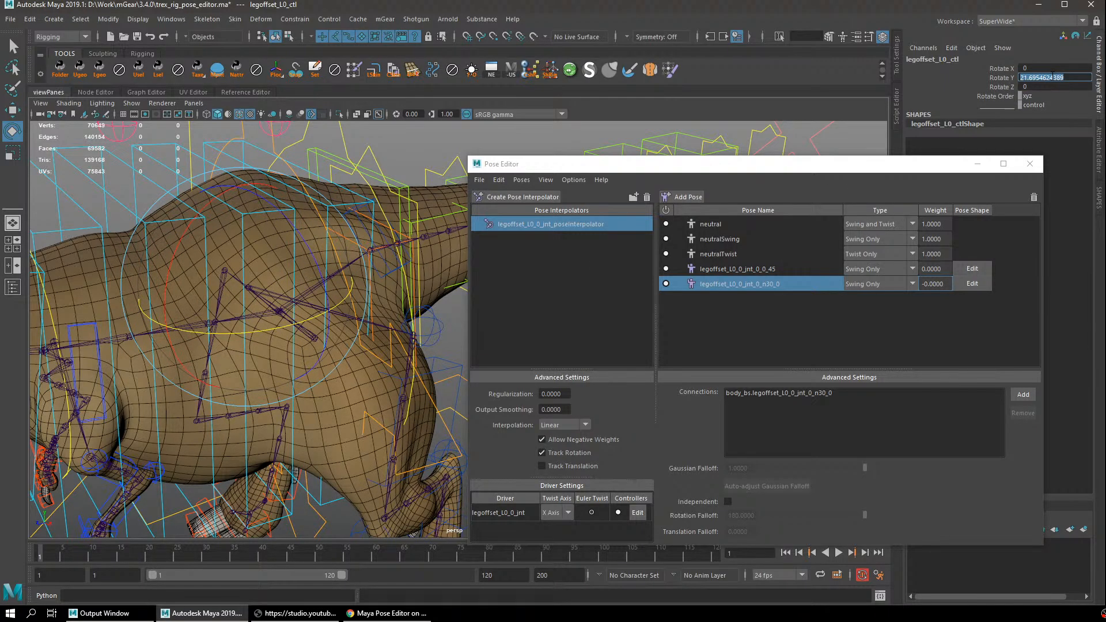
pyautogui.write('30')
pyautogui.press('Return')
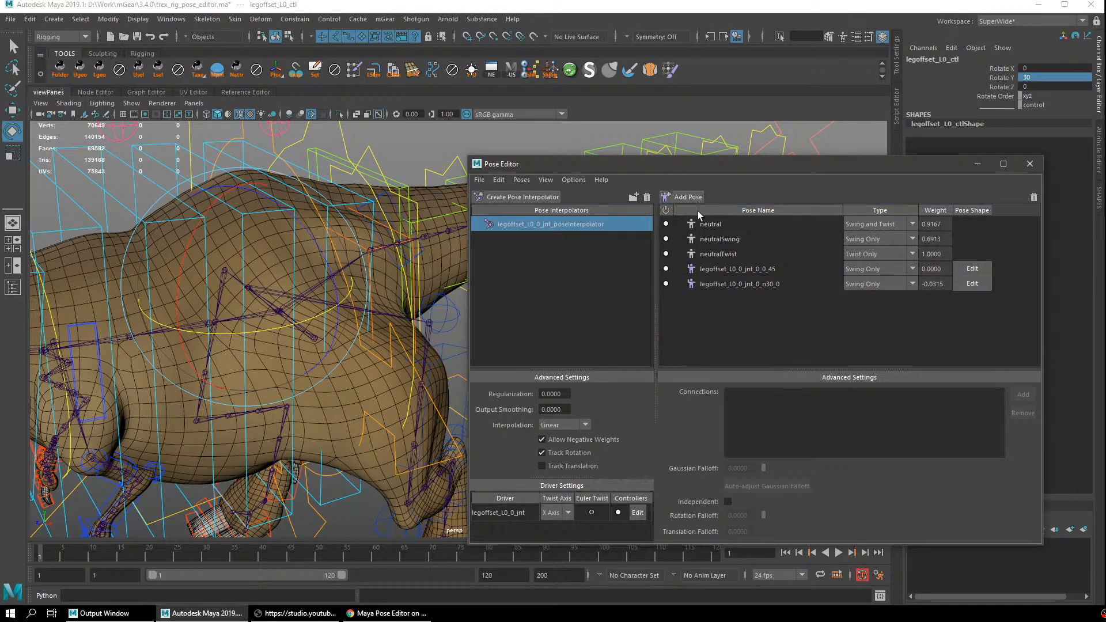
# Add a pose for the 30-degree Y rotation and turn off its shape editing.
pyautogui.click(684, 197)
pyautogui.click(972, 298)
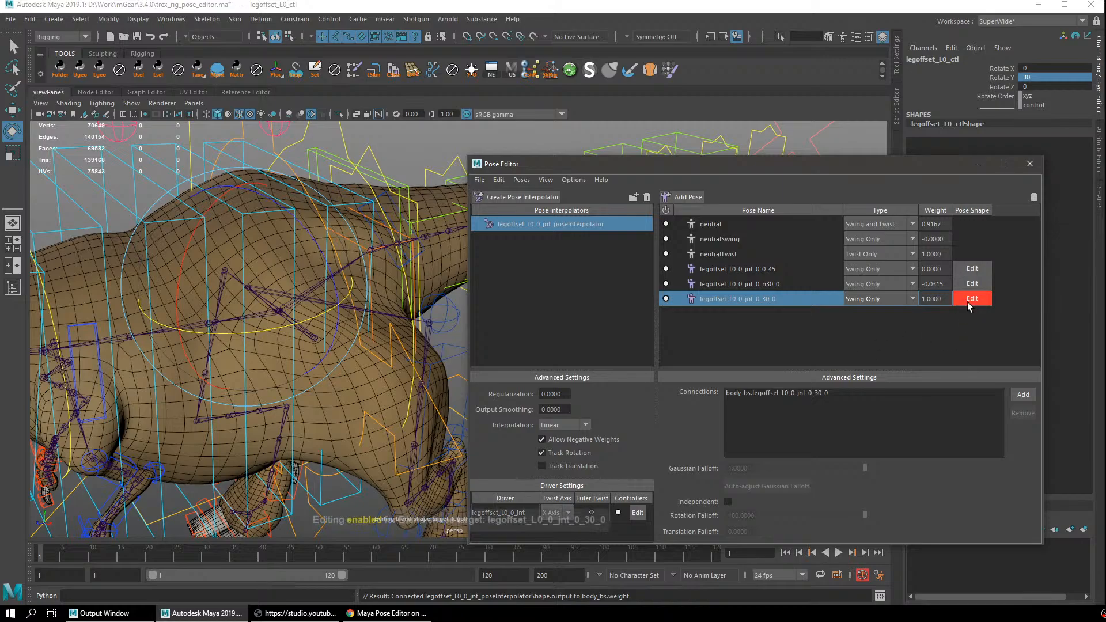
pyautogui.click(973, 298)
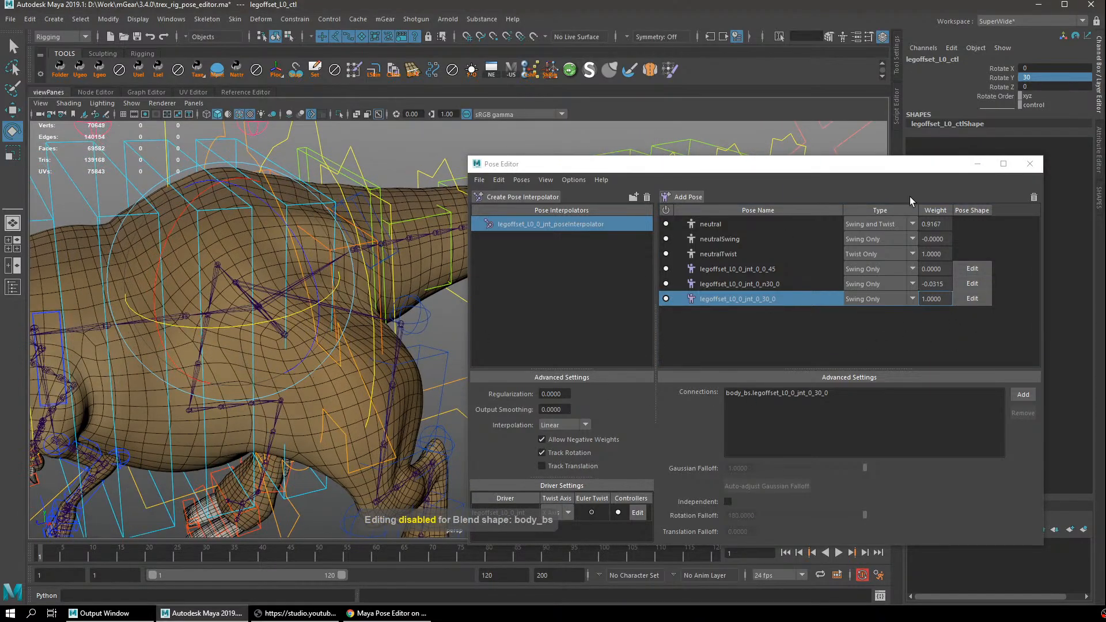
# Return legoffset_L0_ctl to neutral by setting Rotate Y to 0.
pyautogui.doubleClick(1035, 79)
pyautogui.write('0')
pyautogui.press('Return')
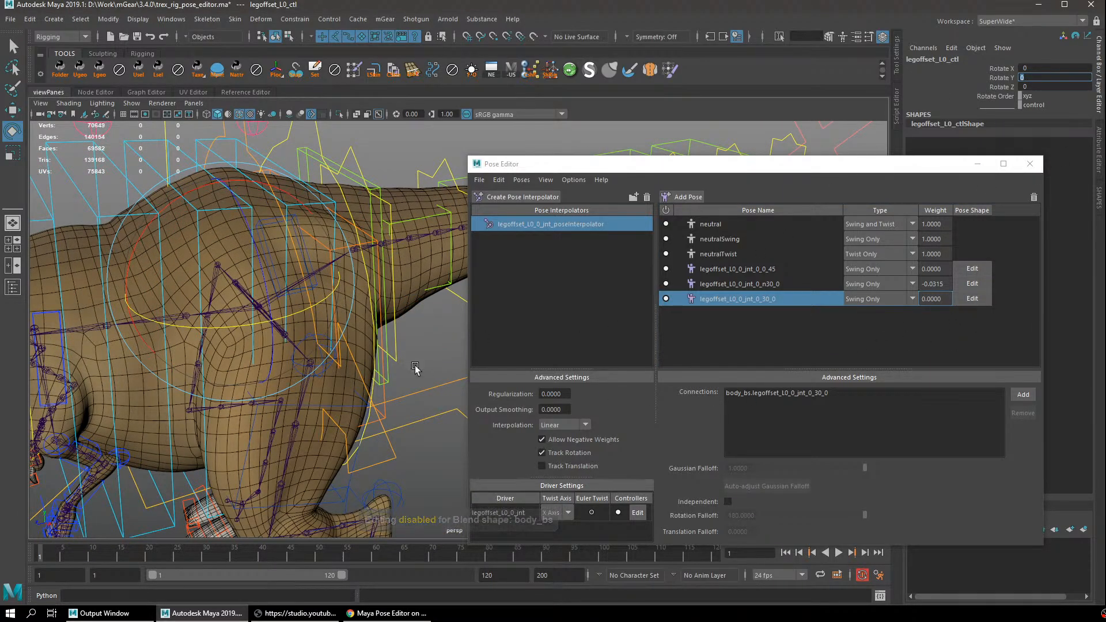
# Set Rotate Z of legoffset_L0_ctl to -50.
pyautogui.keyDown('alt'); pyautogui.moveTo(415, 369); pyautogui.dragTo(380, 349); pyautogui.keyUp('alt')
pyautogui.click(940, 284)
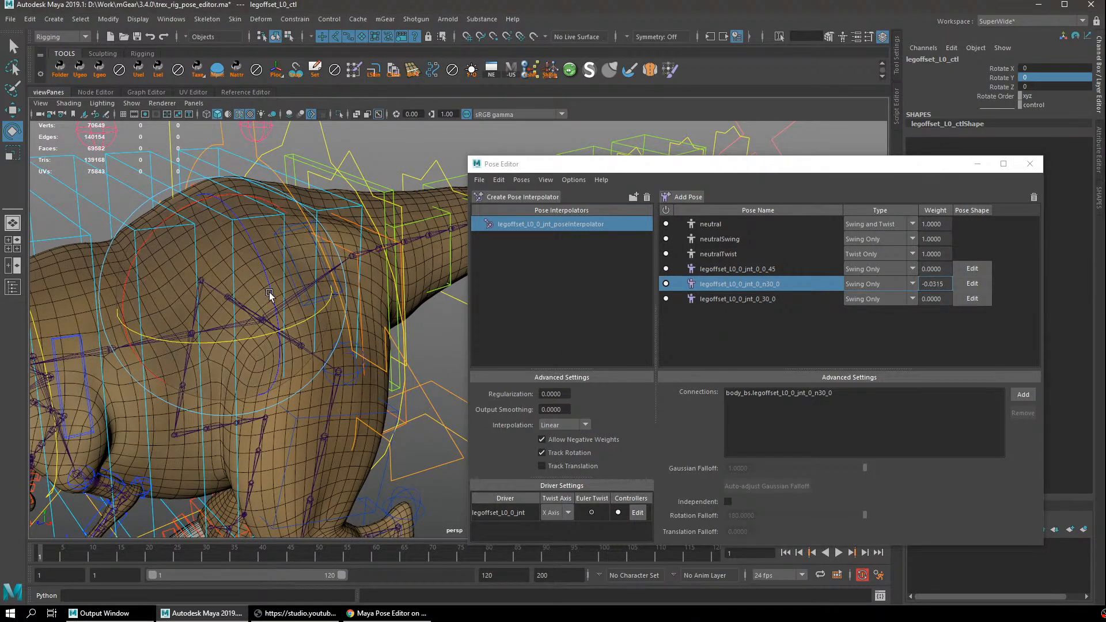
pyautogui.keyDown('alt'); pyautogui.moveTo(271, 298); pyautogui.dragTo(299, 328); pyautogui.keyUp('alt')
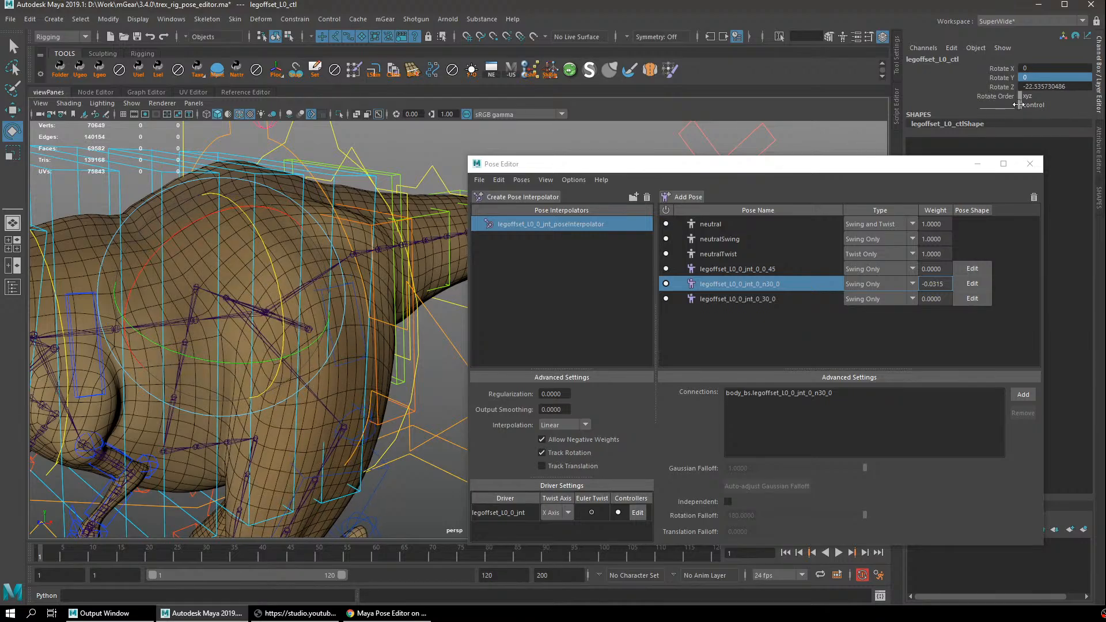
pyautogui.doubleClick(1047, 87)
pyautogui.write('-50')
pyautogui.press('Return')
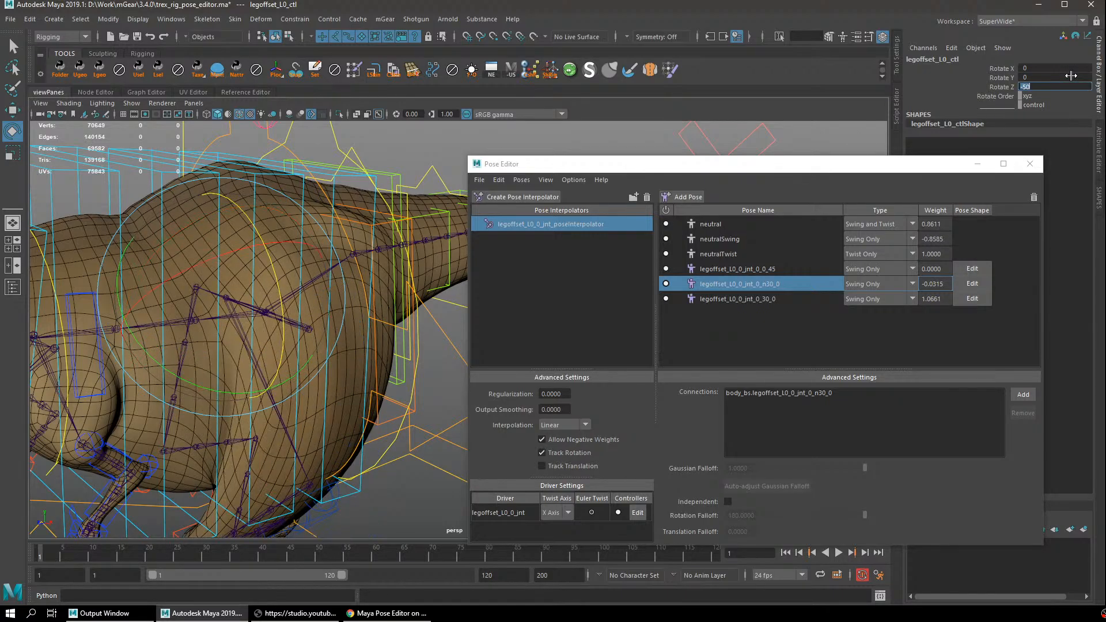
# Add a pose for the -50-degree Z rotation and turn off its shape editing.
pyautogui.keyDown('alt'); pyautogui.moveTo(217, 357); pyautogui.dragTo(370, 329); pyautogui.keyUp('alt')
pyautogui.click(815, 317)
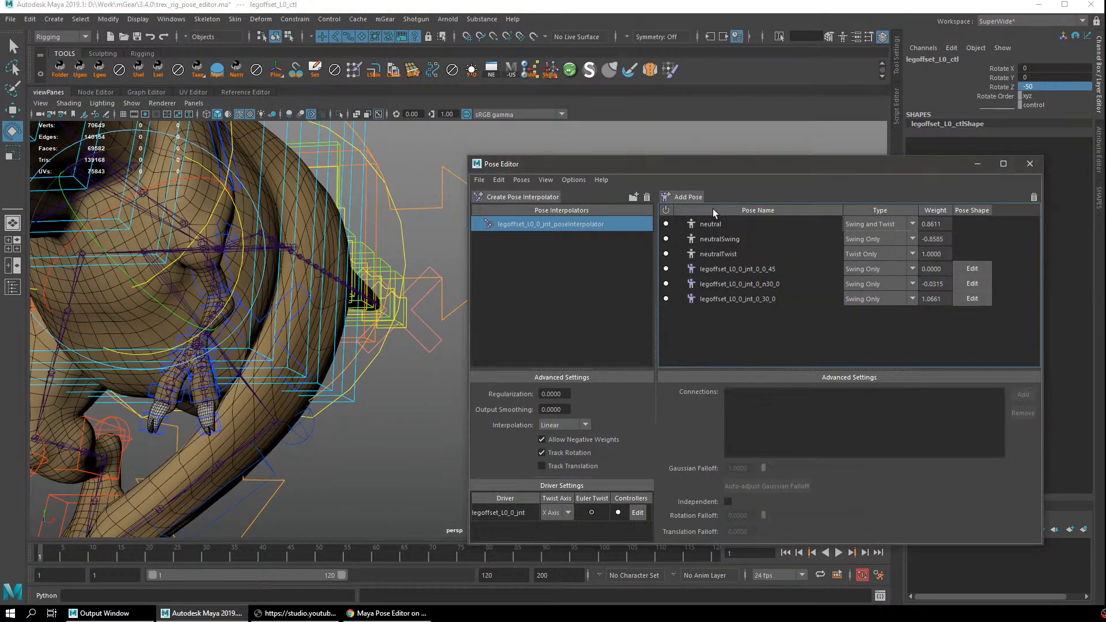
pyautogui.click(688, 197)
pyautogui.click(972, 313)
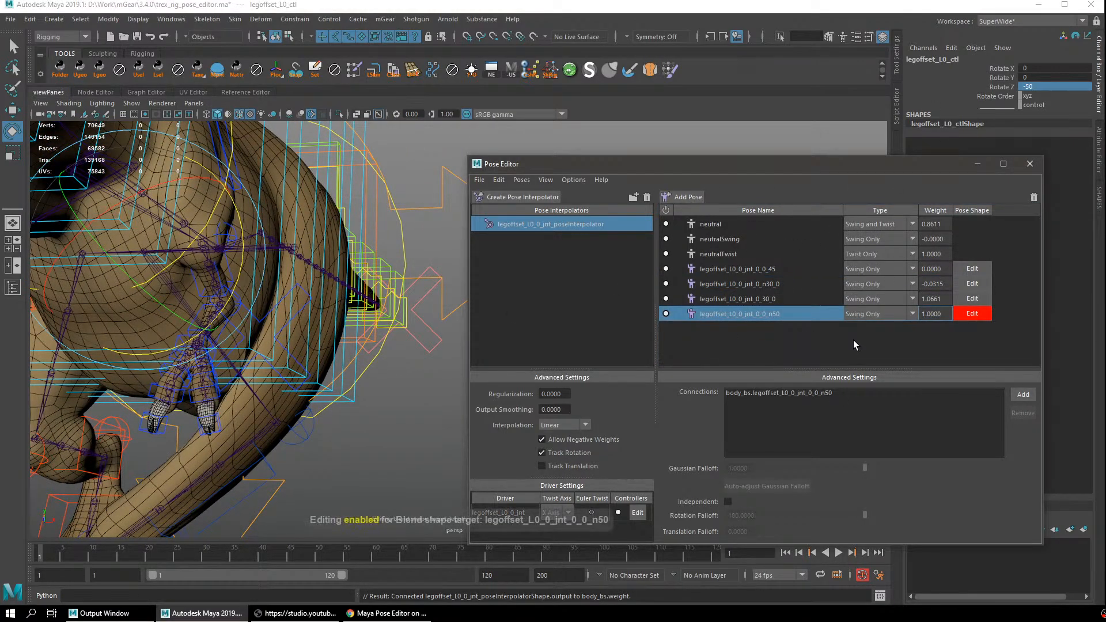
pyautogui.keyDown('alt'); pyautogui.moveTo(313, 293); pyautogui.dragTo(285, 309); pyautogui.keyUp('alt')
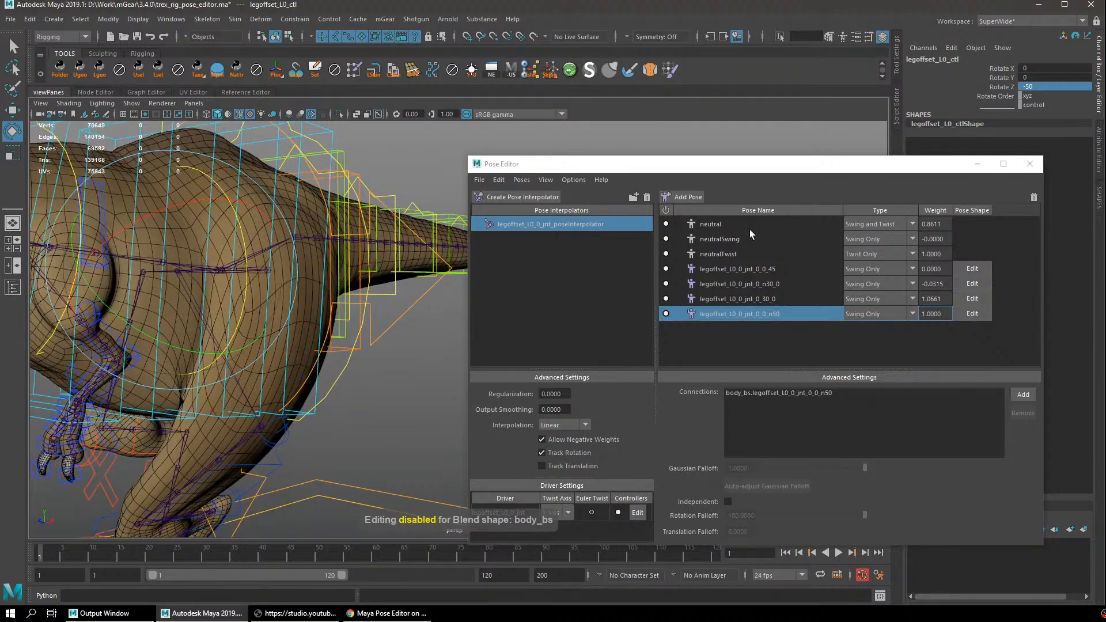
# Return the leg to the neutral pose and hide the wireframe overlay on the shaded T-rex.
pyautogui.doubleClick(727, 227)
pyautogui.keyDown('alt'); pyautogui.moveTo(374, 312); pyautogui.dragTo(289, 232); pyautogui.keyUp('alt')
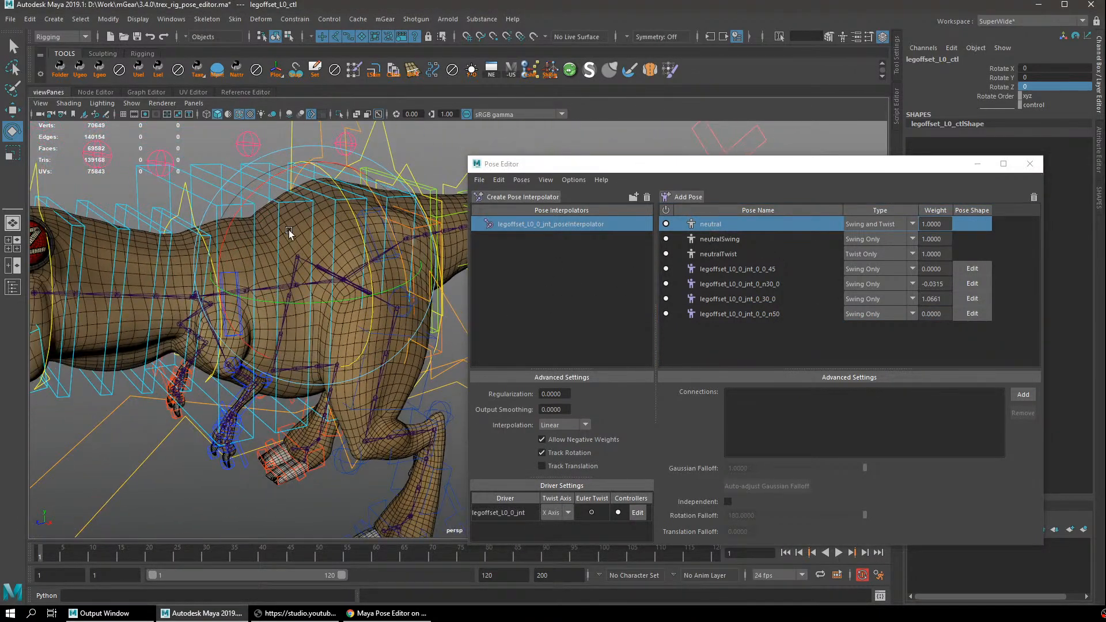
pyautogui.click(250, 113)
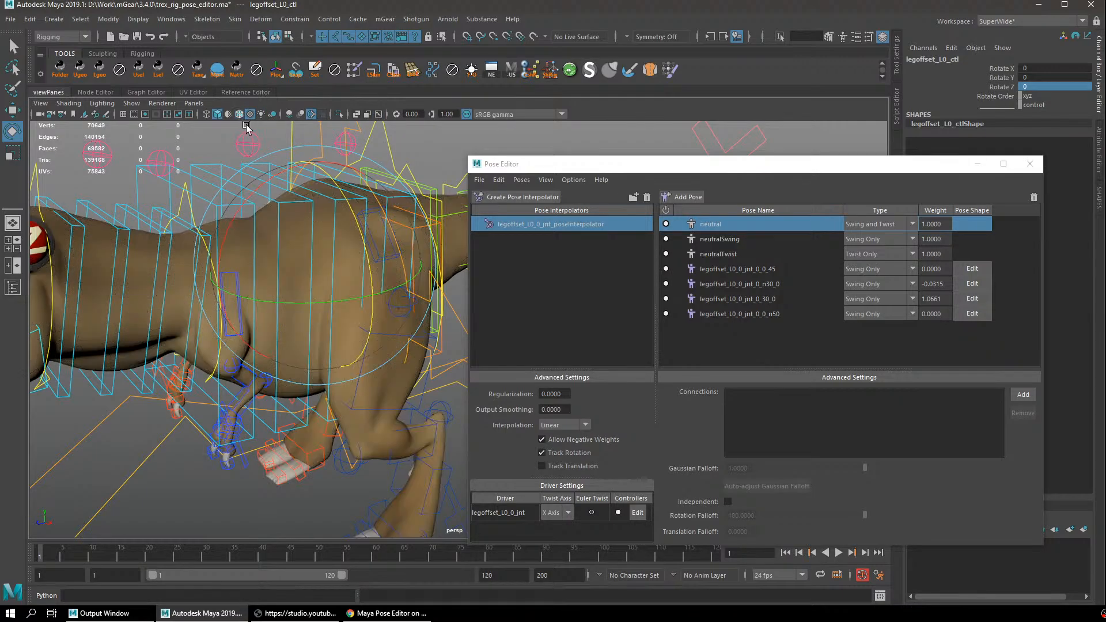
pyautogui.scroll(-4, 403, 222)
pyautogui.keyDown('alt'); pyautogui.moveTo(403, 222); pyautogui.dragTo(365, 202, button='middle'); pyautogui.keyUp('alt')
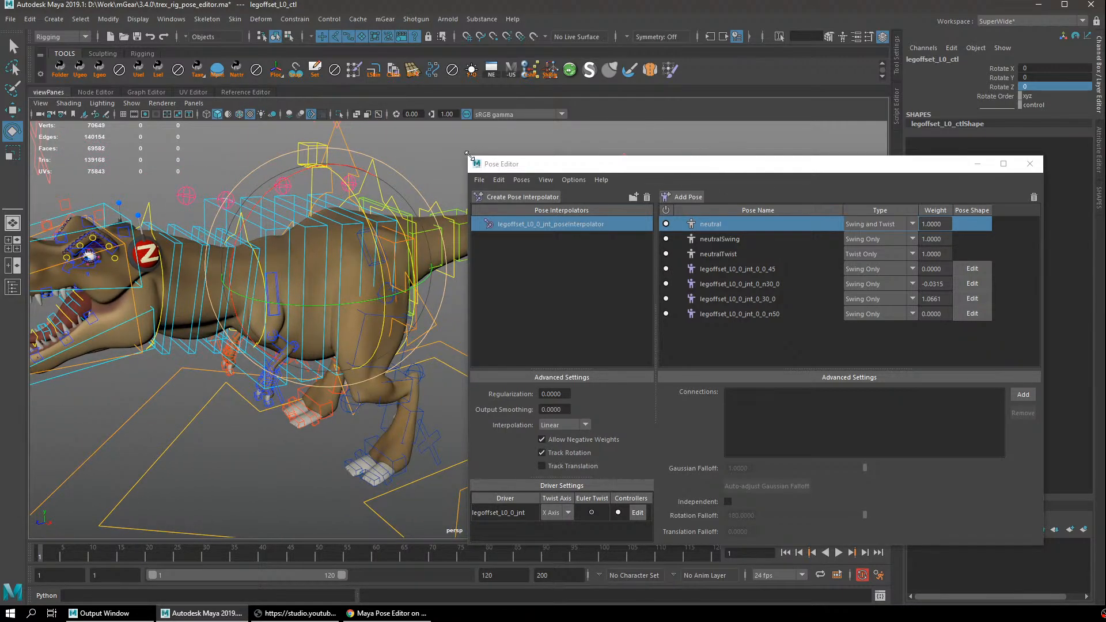
# Narrow the Pose Editor and go through the poses legoffset_L0_0_jnt_0_0_45, 0_n30_0 and 0_0_n50 to examine the leg's deformation.
pyautogui.moveTo(468, 156); pyautogui.dragTo(568, 148)
pyautogui.click(838, 262)
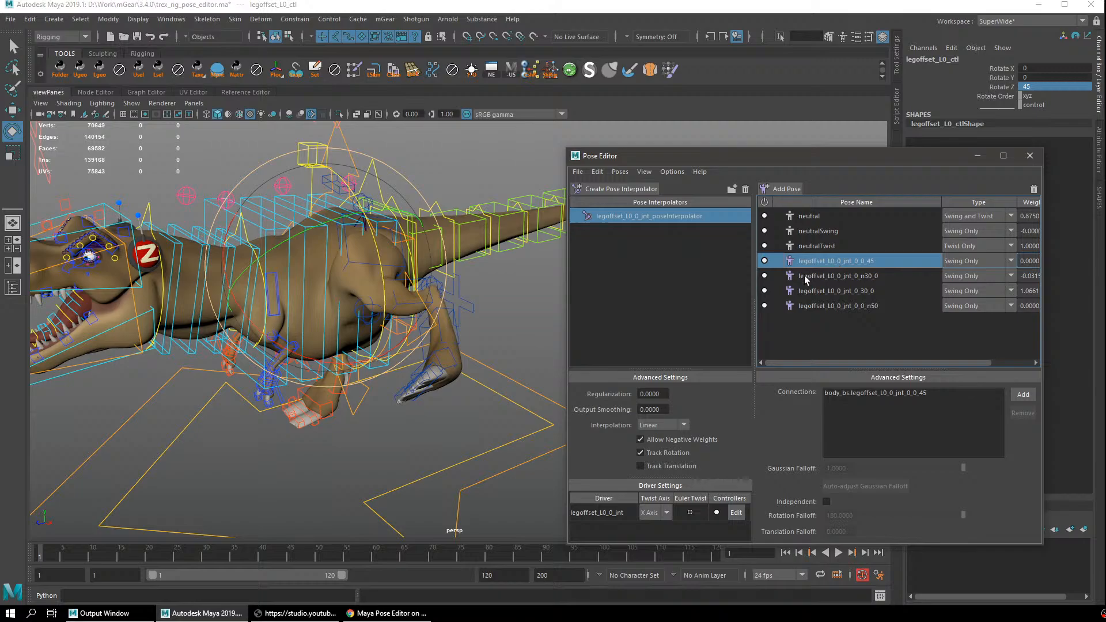
pyautogui.click(859, 277)
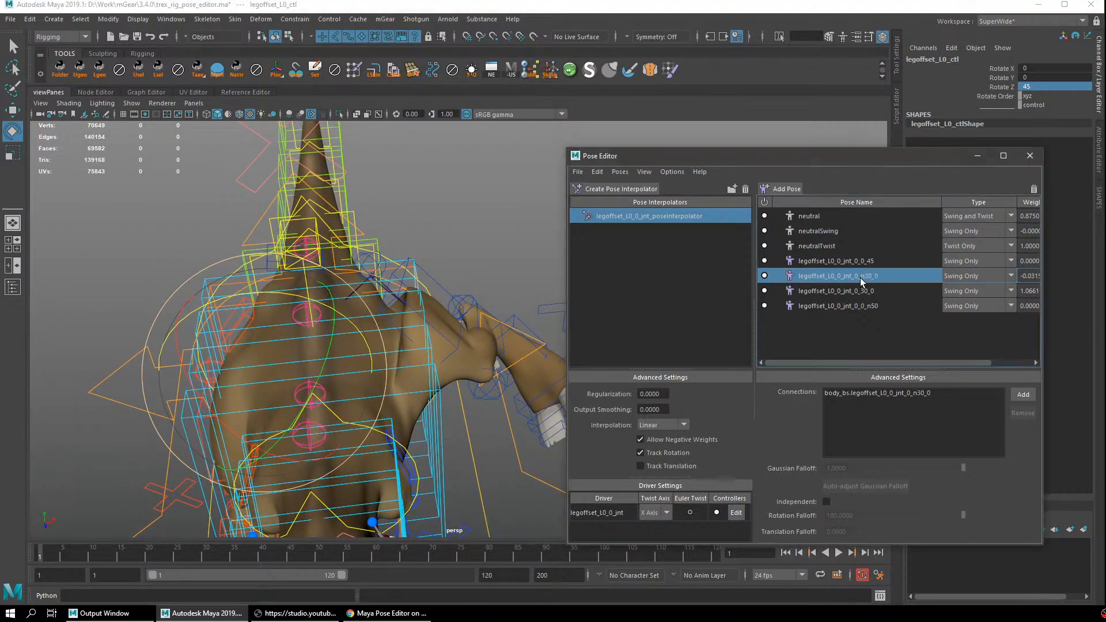
pyautogui.keyDown('alt'); pyautogui.moveTo(524, 359); pyautogui.dragTo(355, 359); pyautogui.keyUp('alt')
pyautogui.keyDown('alt'); pyautogui.moveTo(355, 359); pyautogui.dragTo(472, 357, button='right'); pyautogui.keyUp('alt')
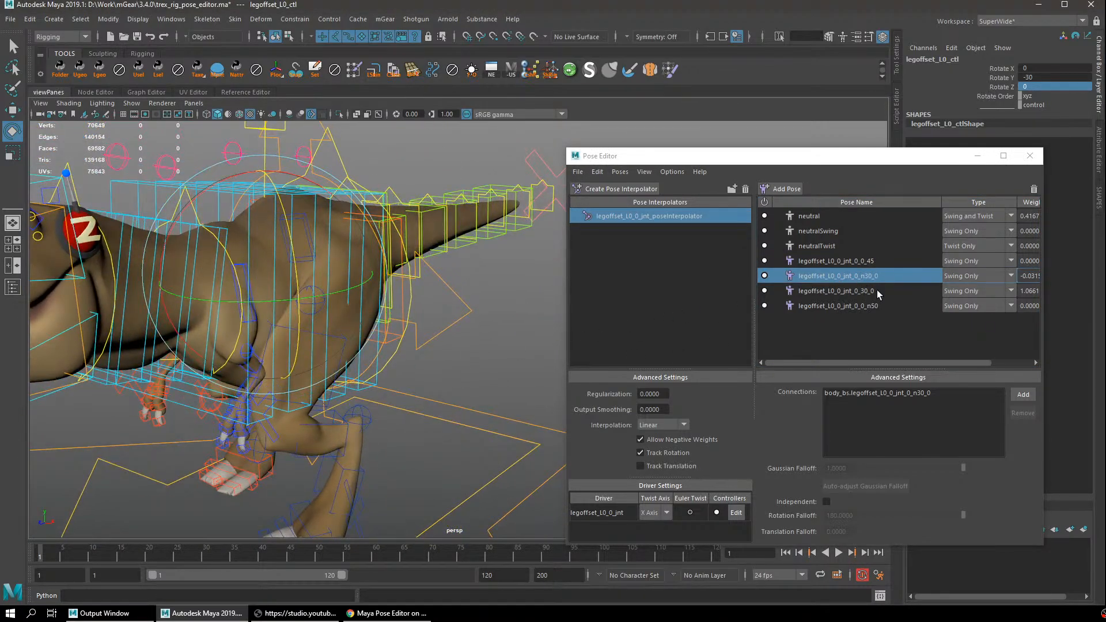
pyautogui.click(862, 305)
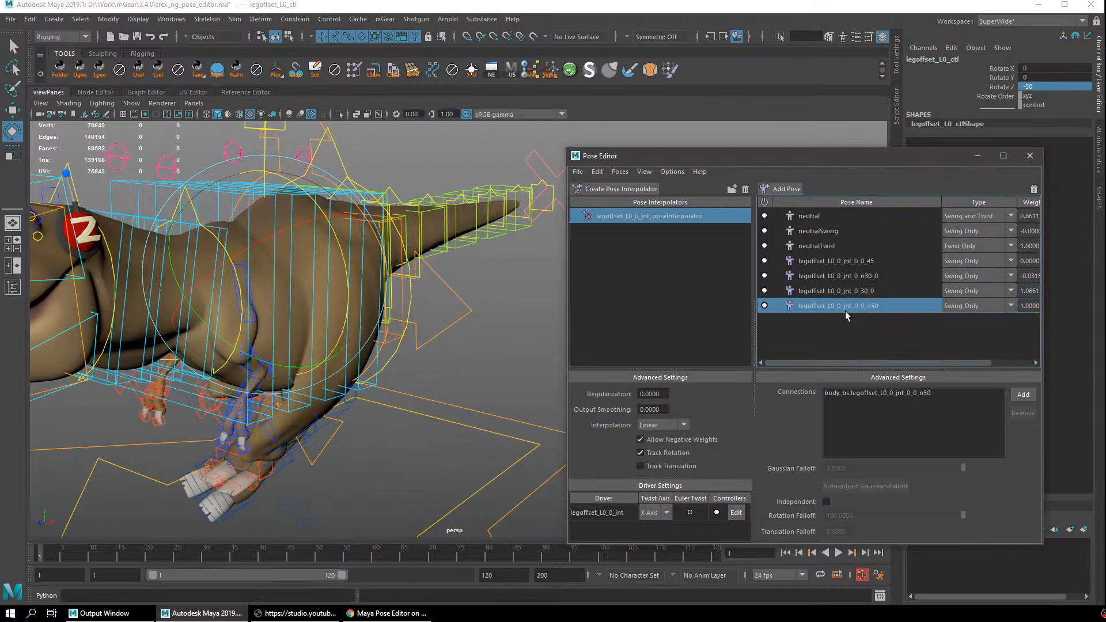
# Minimize the Pose Editor, close the outdated floating body_bs window and clear the selection.
pyautogui.click(977, 156)
pyautogui.scroll(-3, 520, 358)
pyautogui.moveTo(696, 216); pyautogui.dragTo(727, 202)
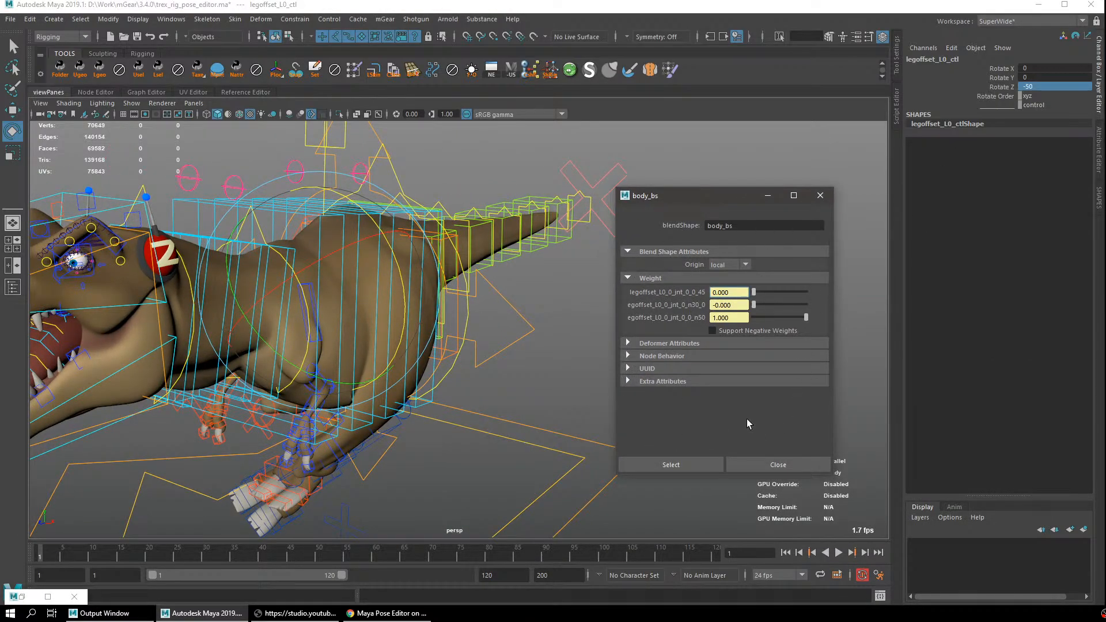
pyautogui.click(786, 468)
pyautogui.click(732, 453)
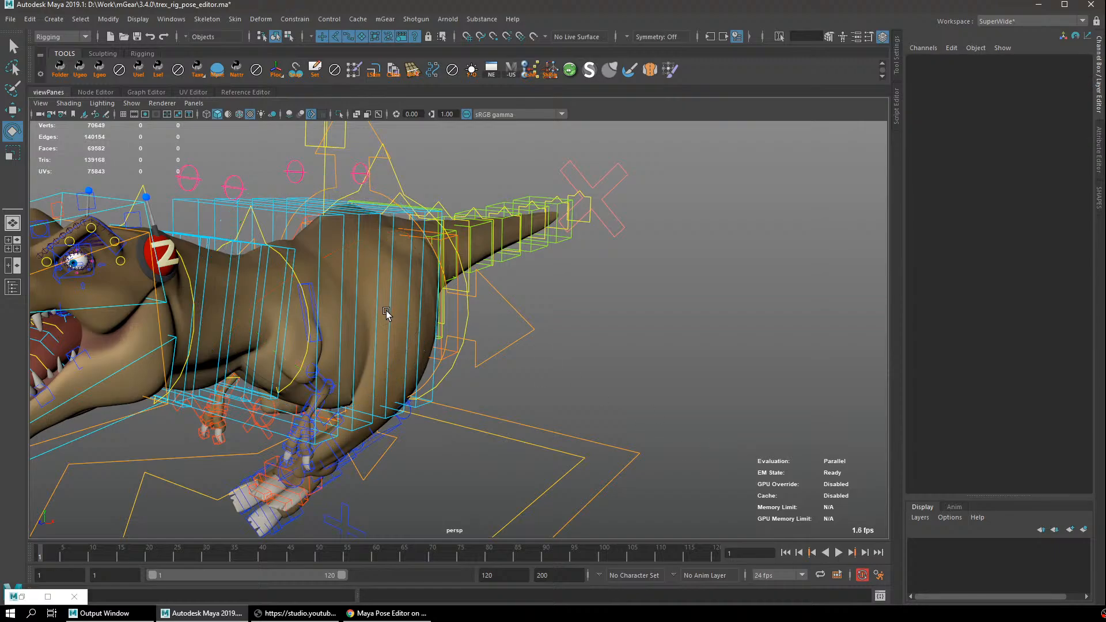
# Select the T-rex body mesh trex_msh and list the weights of its body_bs input.
pyautogui.scroll(3, 410, 381)
pyautogui.click(413, 384)
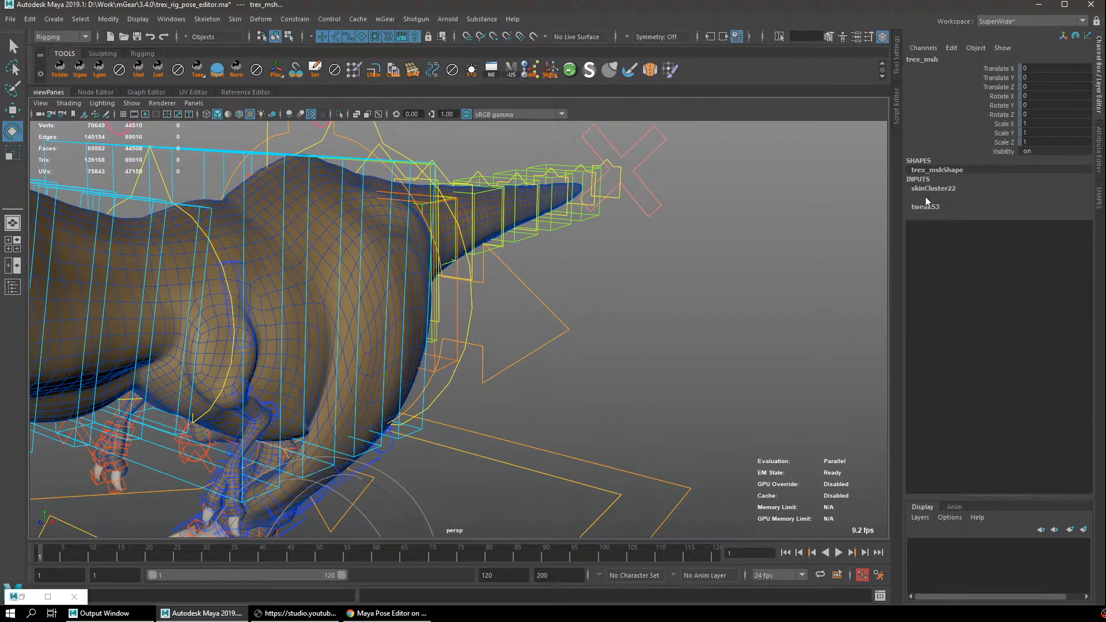
pyautogui.click(924, 197)
pyautogui.keyDown('alt'); pyautogui.moveTo(559, 313); pyautogui.dragTo(518, 357); pyautogui.keyUp('alt')
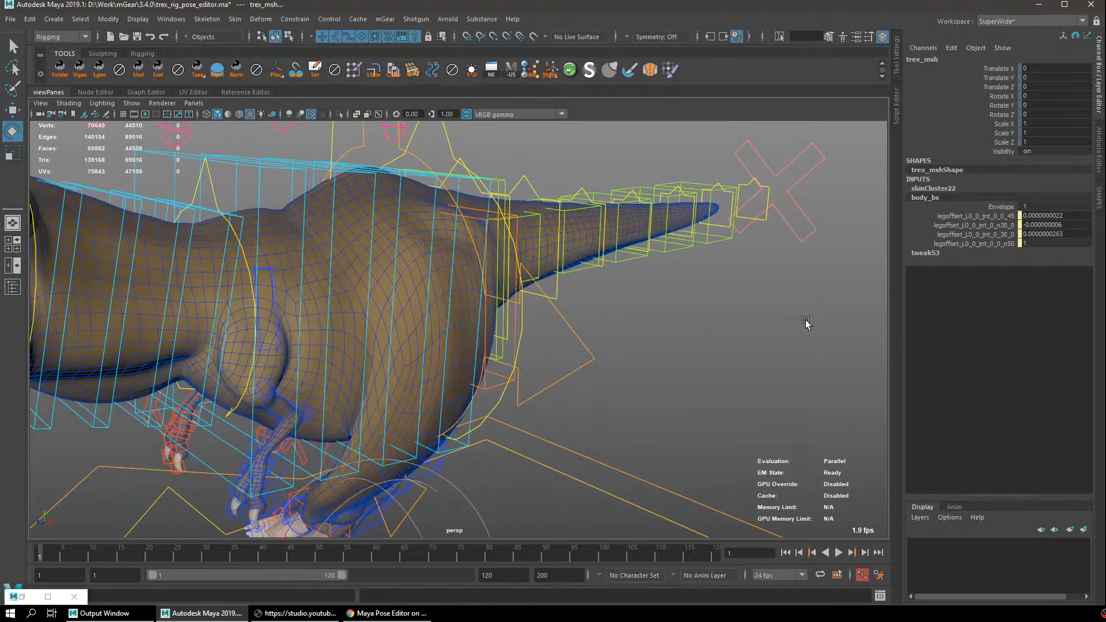
# Open the body_bs attributes of trex_msh and make a floating copy of them beside the leg.
pyautogui.hotkey('ctrl', 'a')
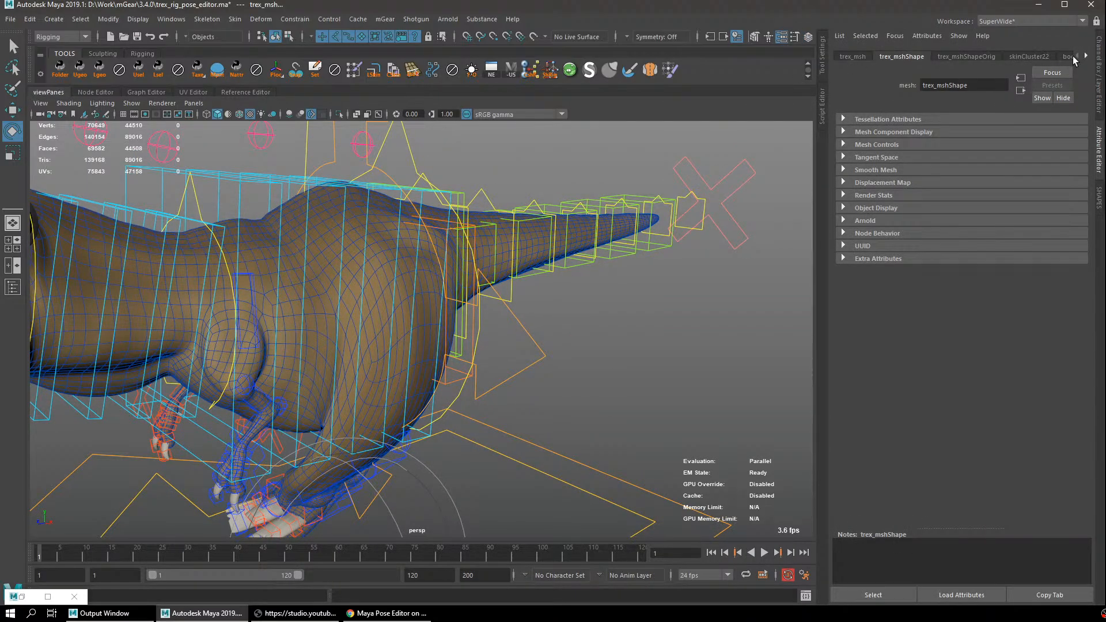
pyautogui.click(1065, 57)
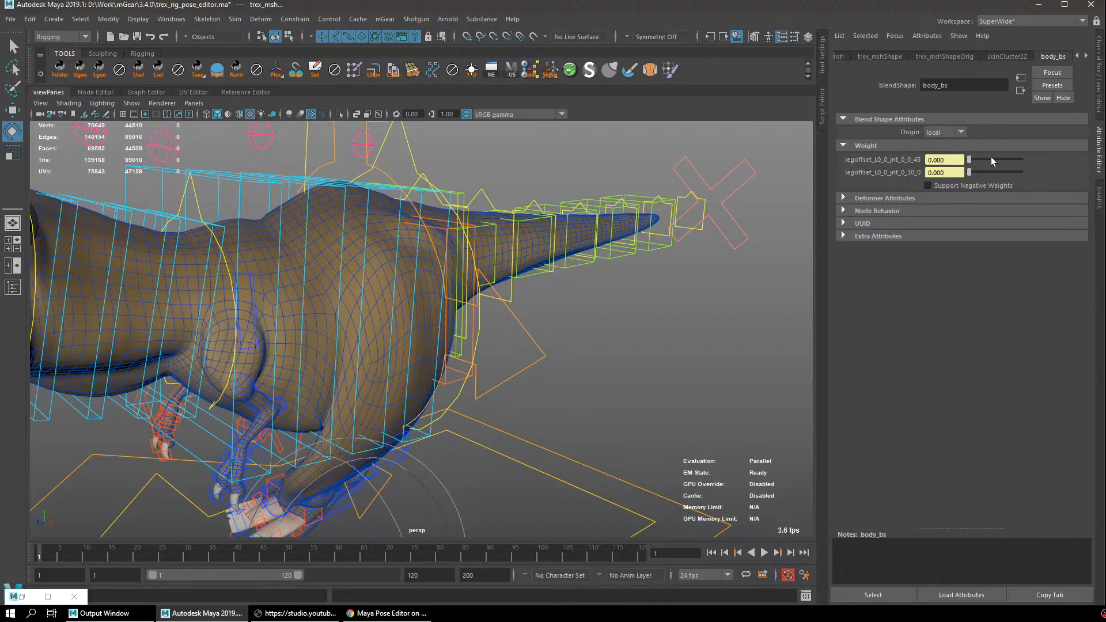
pyautogui.keyDown('alt'); pyautogui.moveTo(422, 333); pyautogui.dragTo(439, 349); pyautogui.keyUp('alt')
pyautogui.click(574, 350)
pyautogui.click(422, 345)
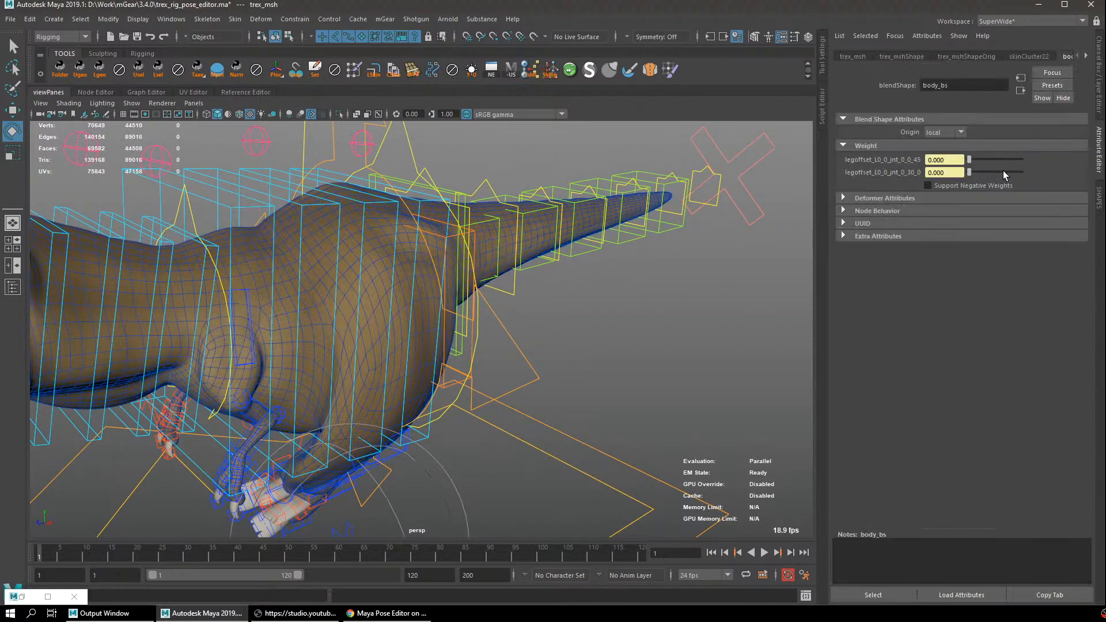
pyautogui.click(1050, 596)
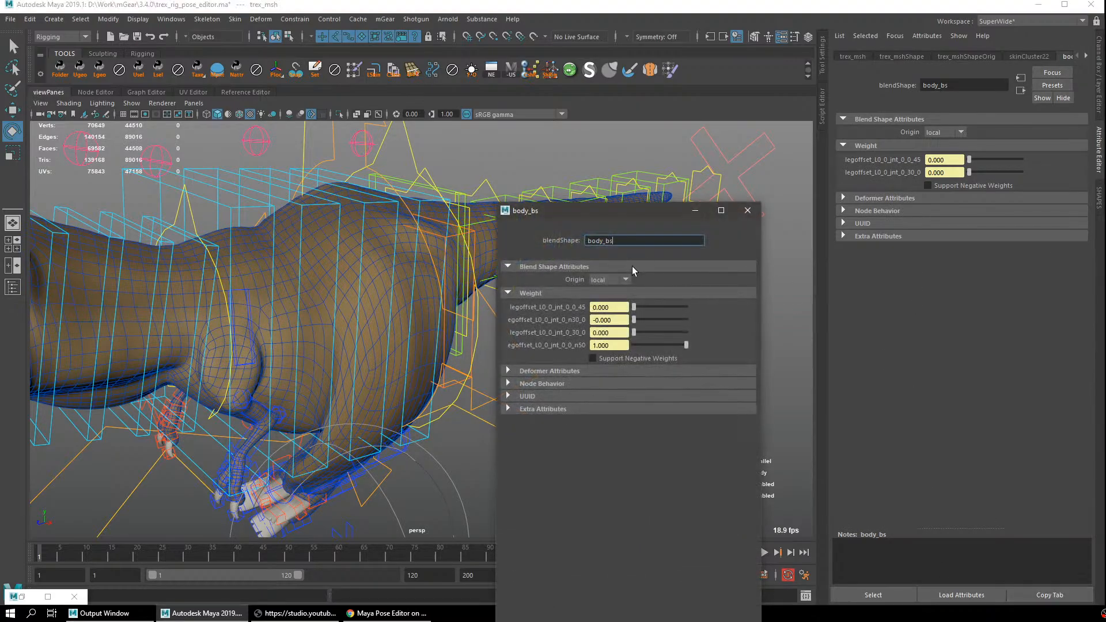
pyautogui.click(854, 57)
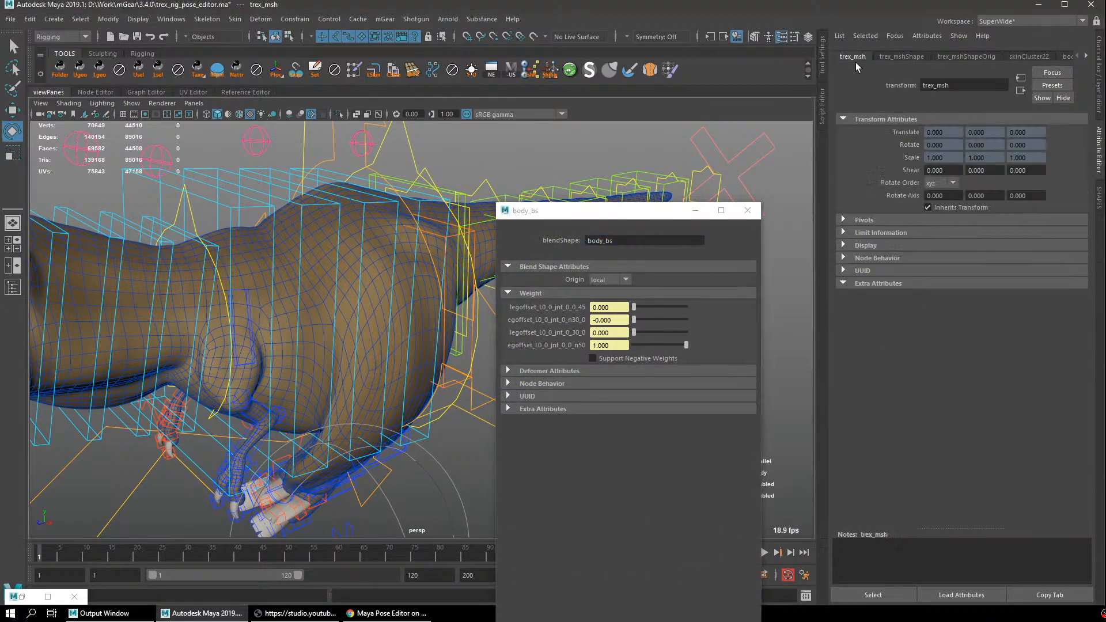
pyautogui.moveTo(618, 206); pyautogui.dragTo(694, 214)
pyautogui.click(461, 419)
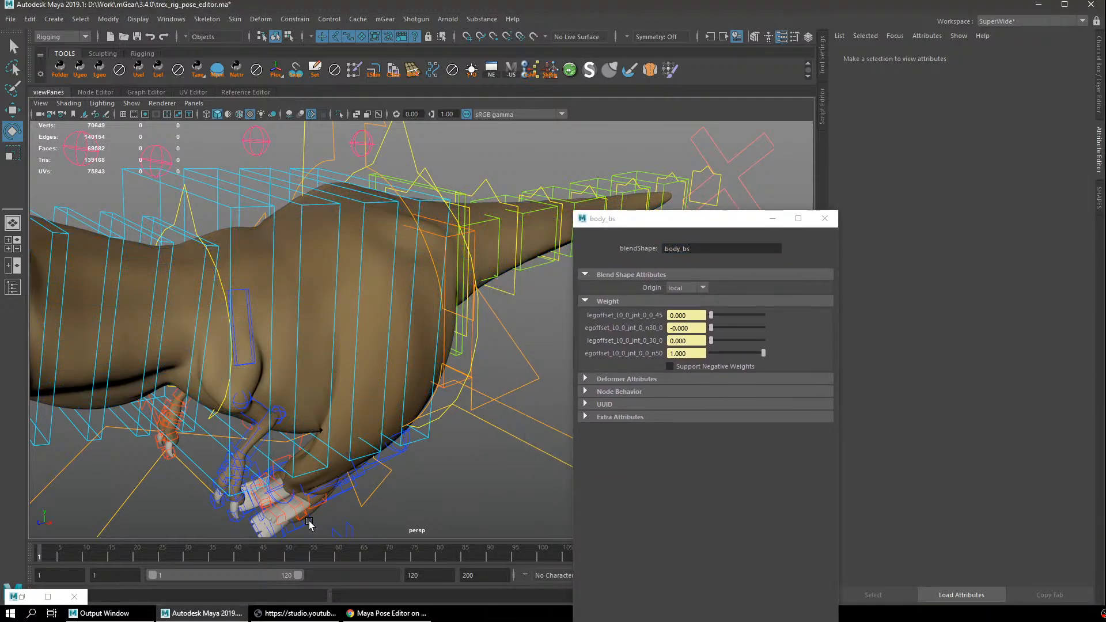
# Restore the Pose Editor, return the leg to its neutral pose and minimize the editor again.
pyautogui.click(22, 597)
pyautogui.click(810, 216)
pyautogui.click(976, 156)
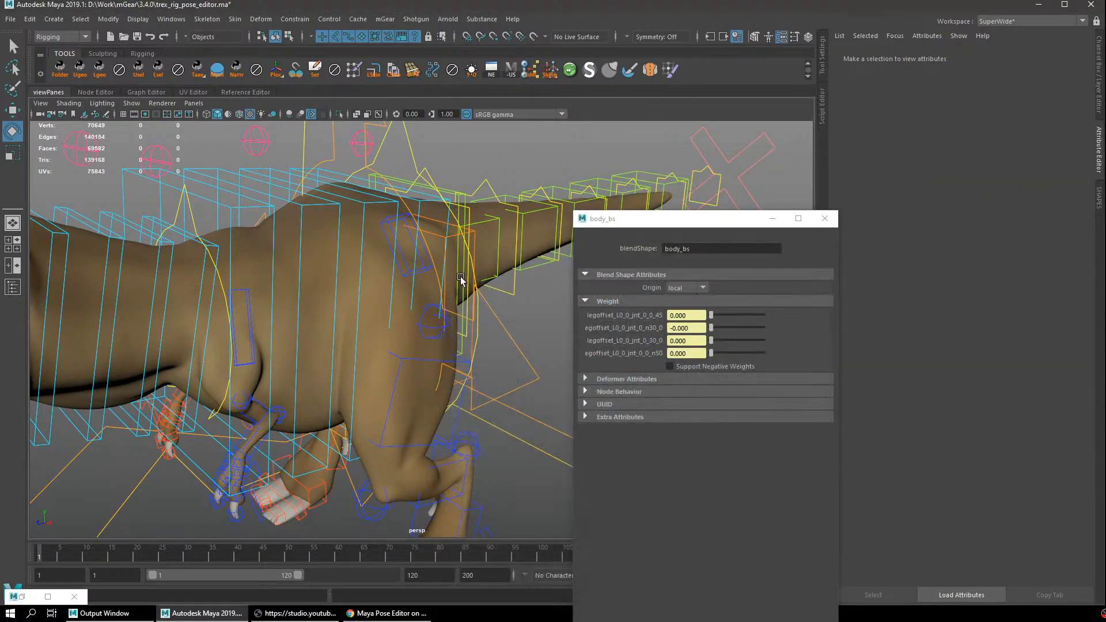
# Select legoffset_L0_ctl and rotate it in different directions to examine how the body_bs weights respond.
pyautogui.click(428, 266)
pyautogui.keyDown('alt'); pyautogui.moveTo(427, 268); pyautogui.dragTo(327, 314); pyautogui.keyUp('alt')
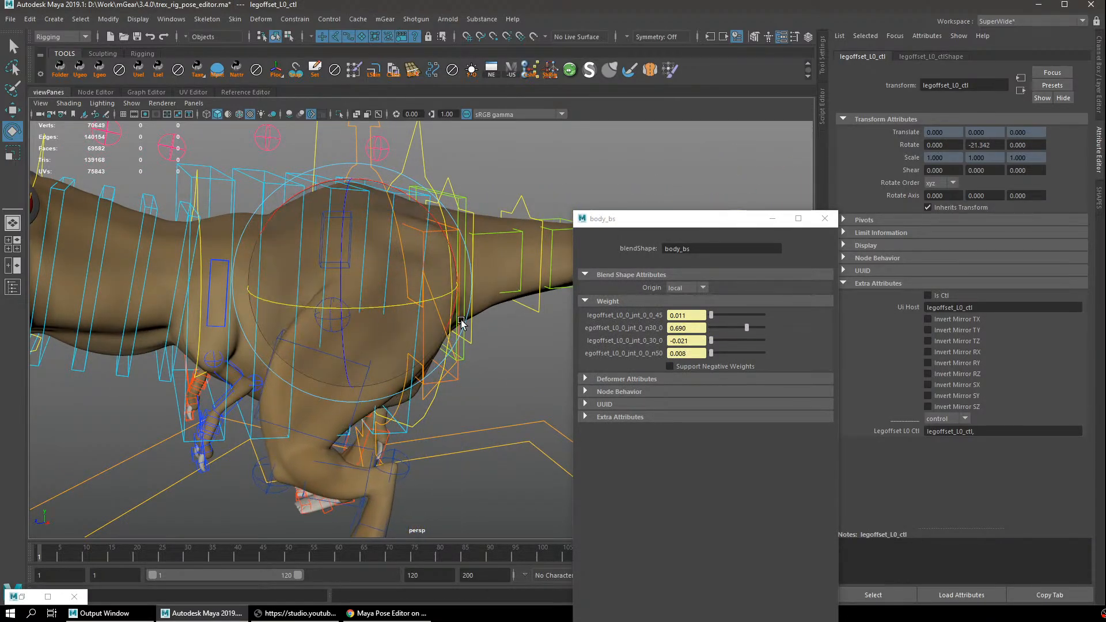
pyautogui.click(694, 329)
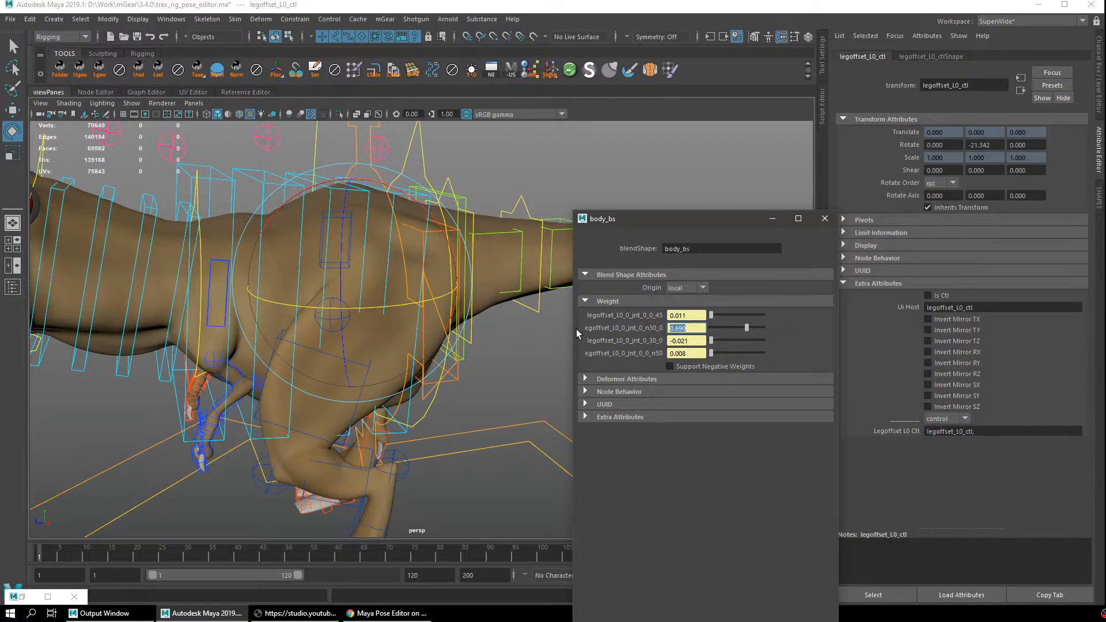
pyautogui.moveTo(369, 300); pyautogui.dragTo(429, 316)
pyautogui.moveTo(435, 286)
pyautogui.mouseDown()
pyautogui.moveTo(454, 300)
pyautogui.moveTo(398, 305)
pyautogui.moveTo(423, 242)
pyautogui.moveTo(388, 299)
pyautogui.moveTo(452, 288)
pyautogui.moveTo(412, 271)
pyautogui.moveTo(454, 274)
pyautogui.moveTo(443, 278)
pyautogui.mouseUp()
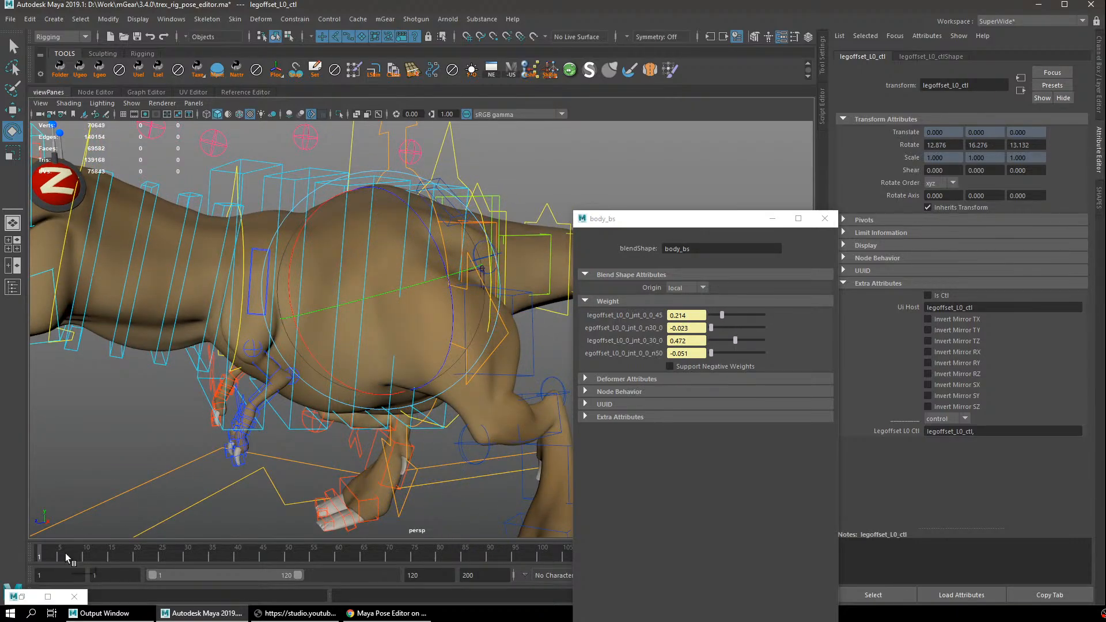
# Restore the Pose Editor and arrange it beside the floating body_bs window.
pyautogui.click(22, 596)
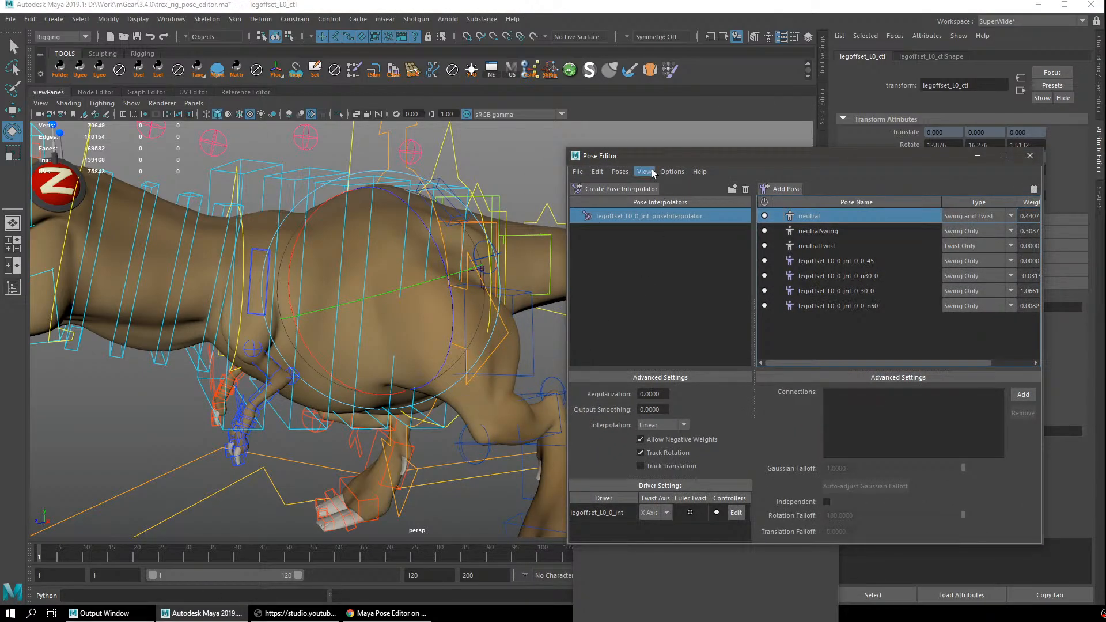
pyautogui.moveTo(681, 156); pyautogui.dragTo(747, 176)
pyautogui.moveTo(624, 225); pyautogui.dragTo(436, 137)
pyautogui.moveTo(799, 178); pyautogui.dragTo(716, 147)
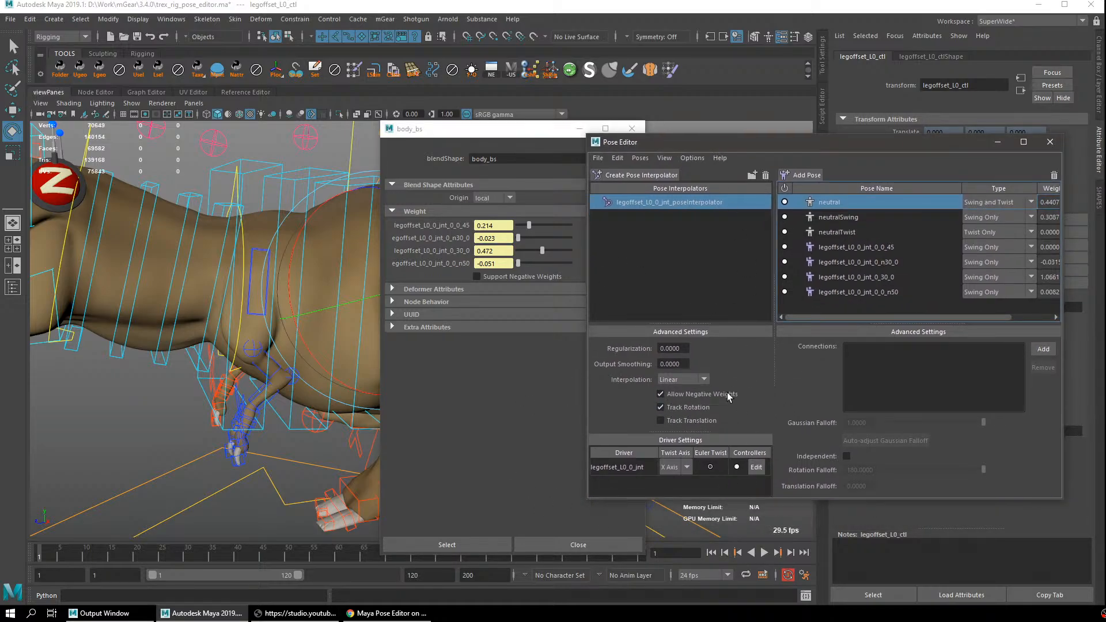
# Keep the pose interpolator's interpolation at Linear and turn off Allow Negative Weights.
pyautogui.click(683, 379)
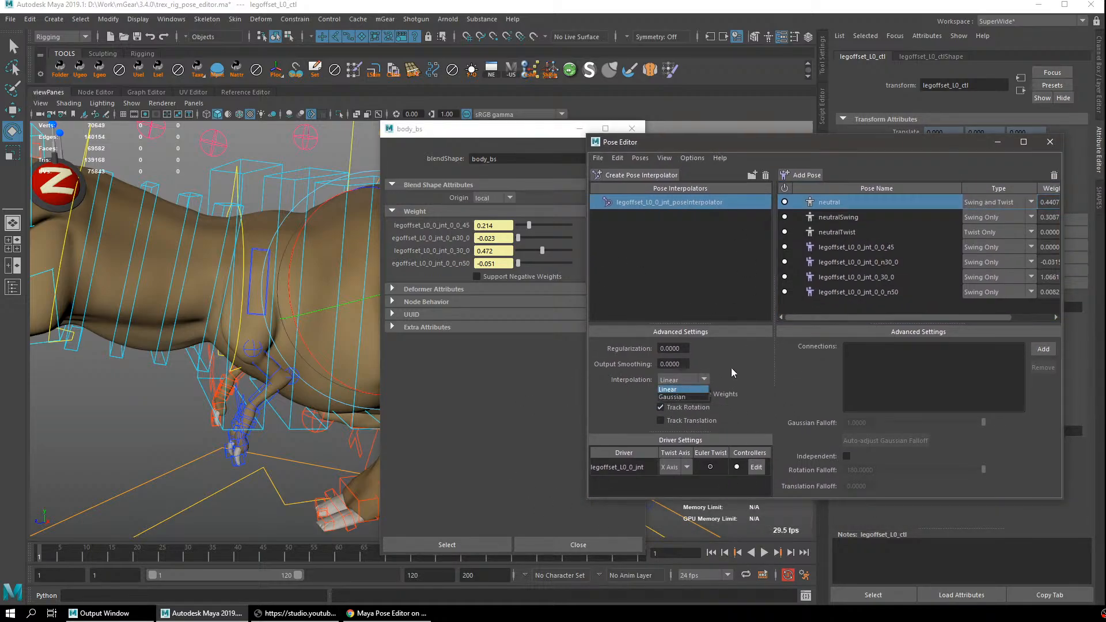
pyautogui.click(672, 379)
# Rotate legoffset_L0_ctl in several directions to test the body_bs weights without negative values.
pyautogui.keyDown('alt'); pyautogui.moveTo(341, 324); pyautogui.dragTo(258, 318, button='middle'); pyautogui.keyUp('alt')
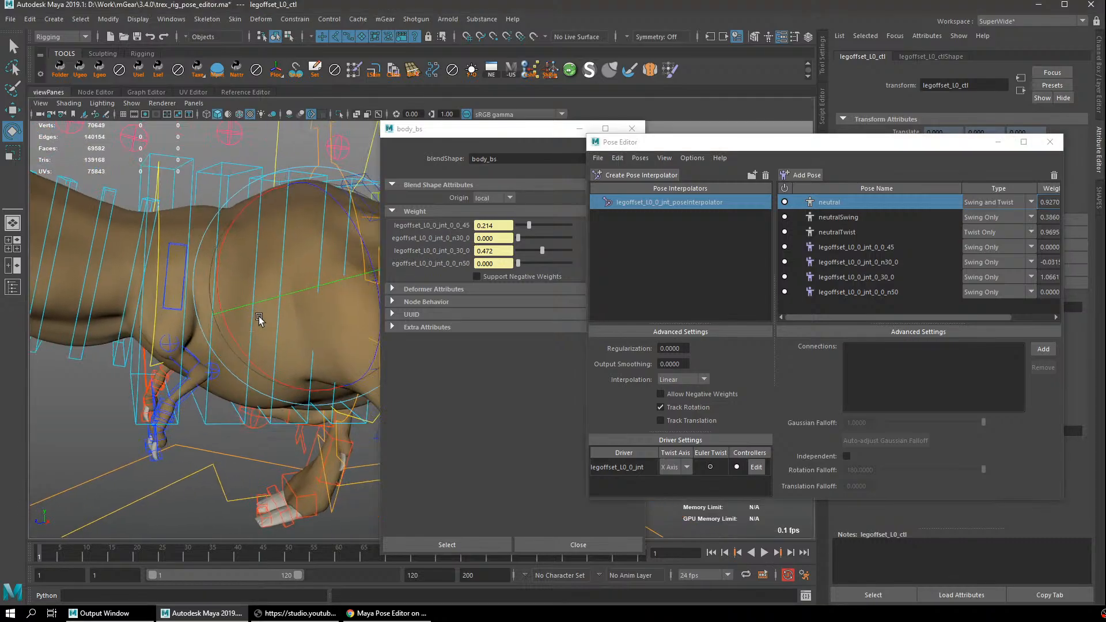
pyautogui.moveTo(258, 318); pyautogui.dragTo(313, 321)
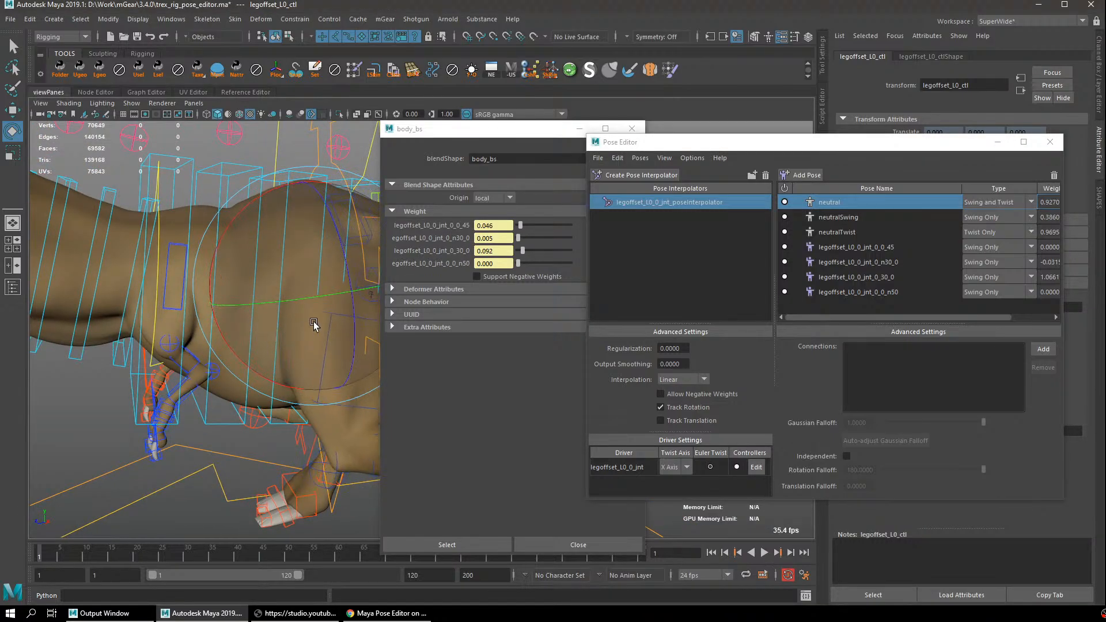
pyautogui.keyDown('alt'); pyautogui.moveTo(314, 321); pyautogui.dragTo(282, 313, button='middle'); pyautogui.keyUp('alt')
pyautogui.moveTo(282, 313); pyautogui.dragTo(326, 306)
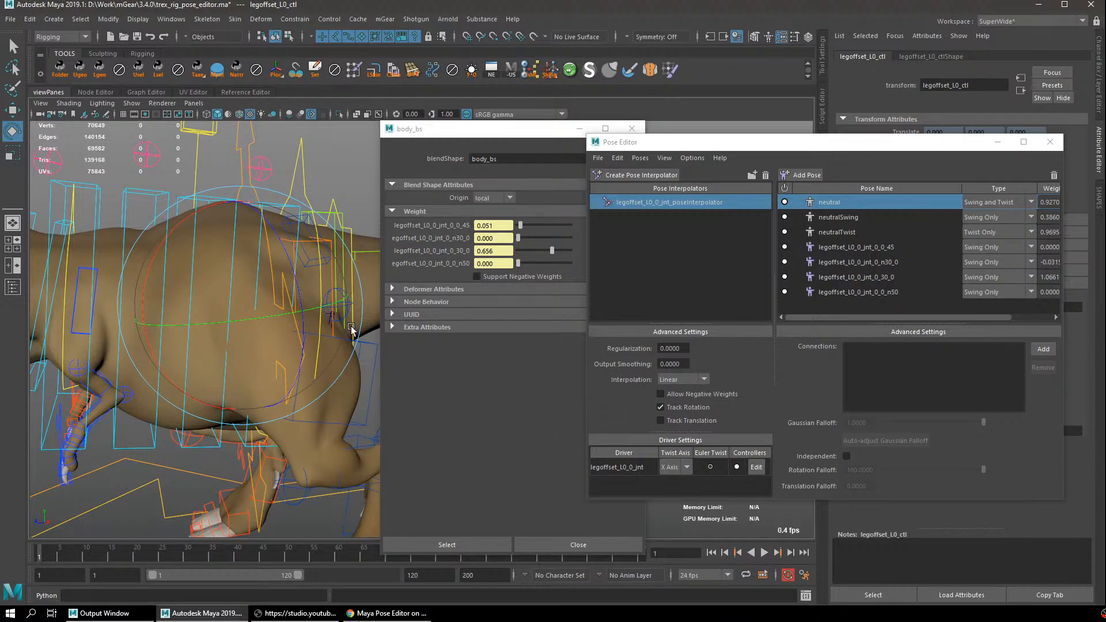
pyautogui.moveTo(276, 342); pyautogui.dragTo(294, 374)
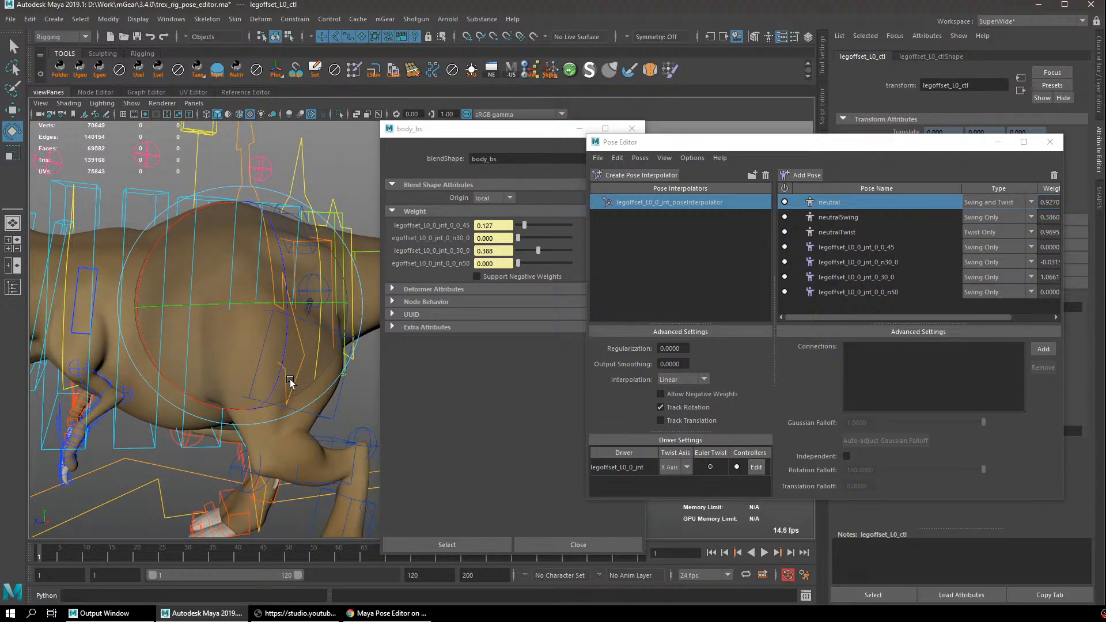
pyautogui.moveTo(281, 364); pyautogui.dragTo(260, 357)
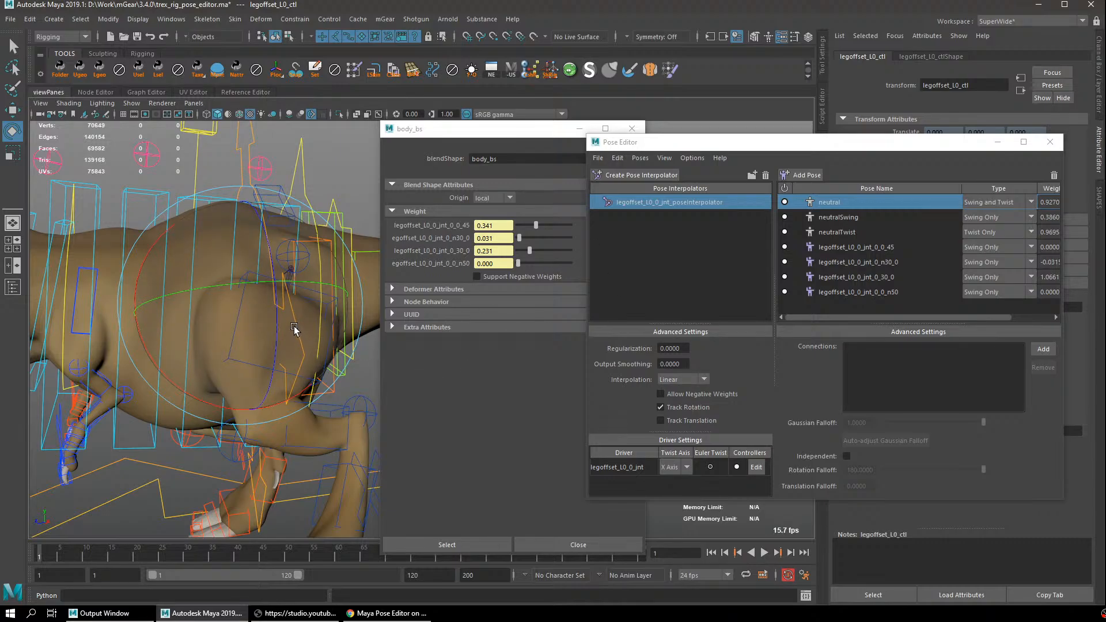
# Rotate legoffset_L0_ctl a little further, and launch the Mischief drawing app.
pyautogui.moveTo(294, 329); pyautogui.dragTo(279, 307)
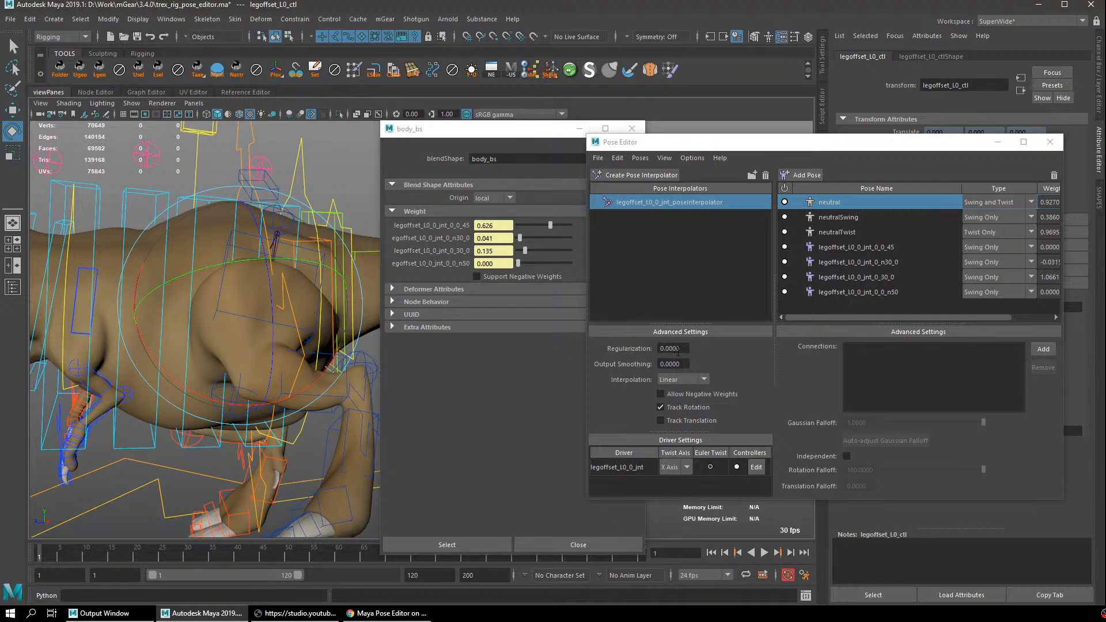
pyautogui.press('super')
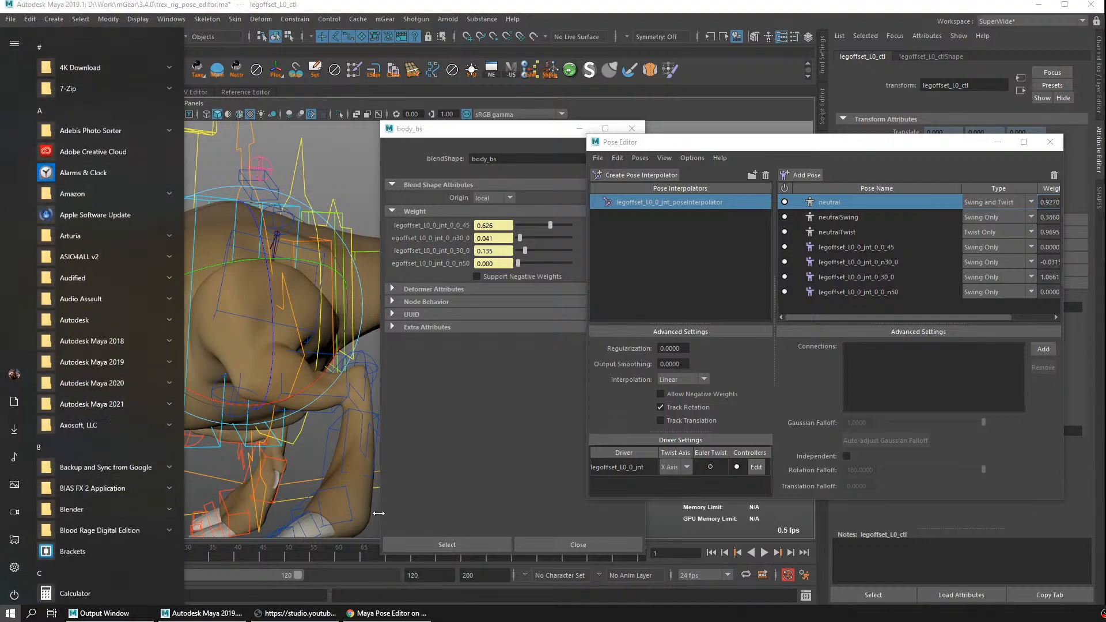
pyautogui.write('mis')
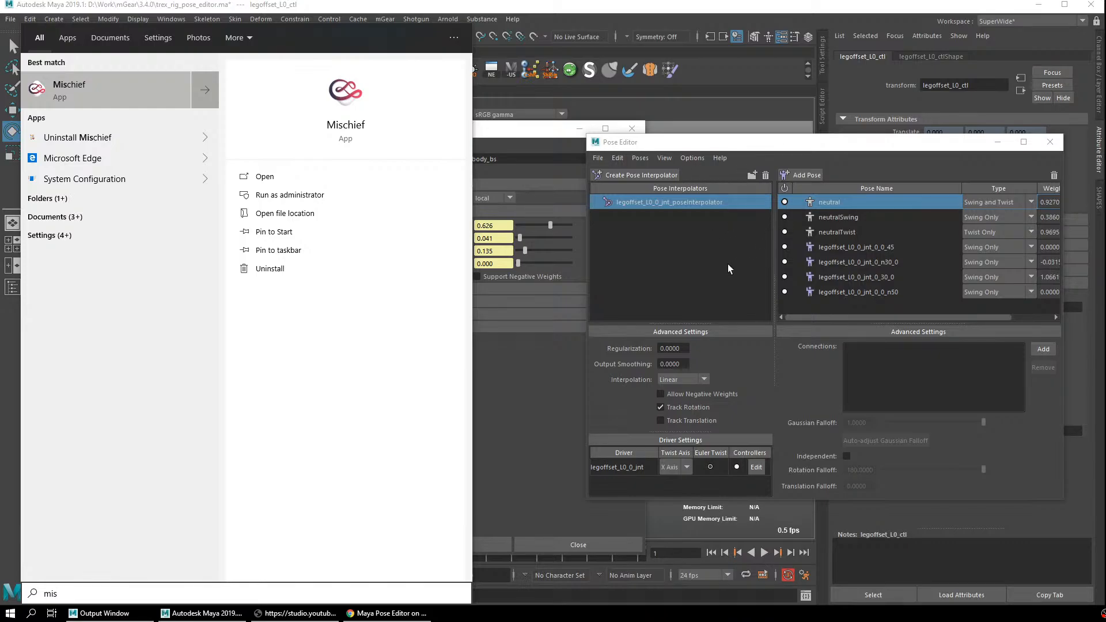
pyautogui.press('Return')
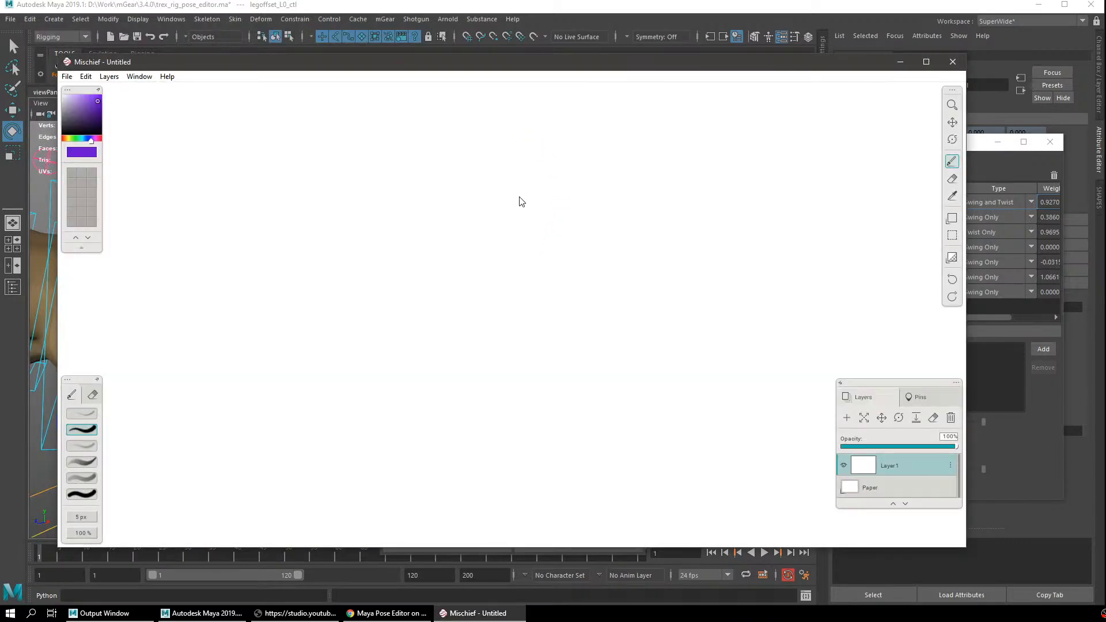
# Draw four separate purple dots on the Mischief canvas to represent poses, and return to Maya.
pyautogui.moveTo(374, 307); pyautogui.dragTo(371, 316)
pyautogui.moveTo(552, 335); pyautogui.dragTo(556, 326)
pyautogui.moveTo(559, 213); pyautogui.dragTo(557, 203)
pyautogui.moveTo(672, 236); pyautogui.dragTo(668, 229)
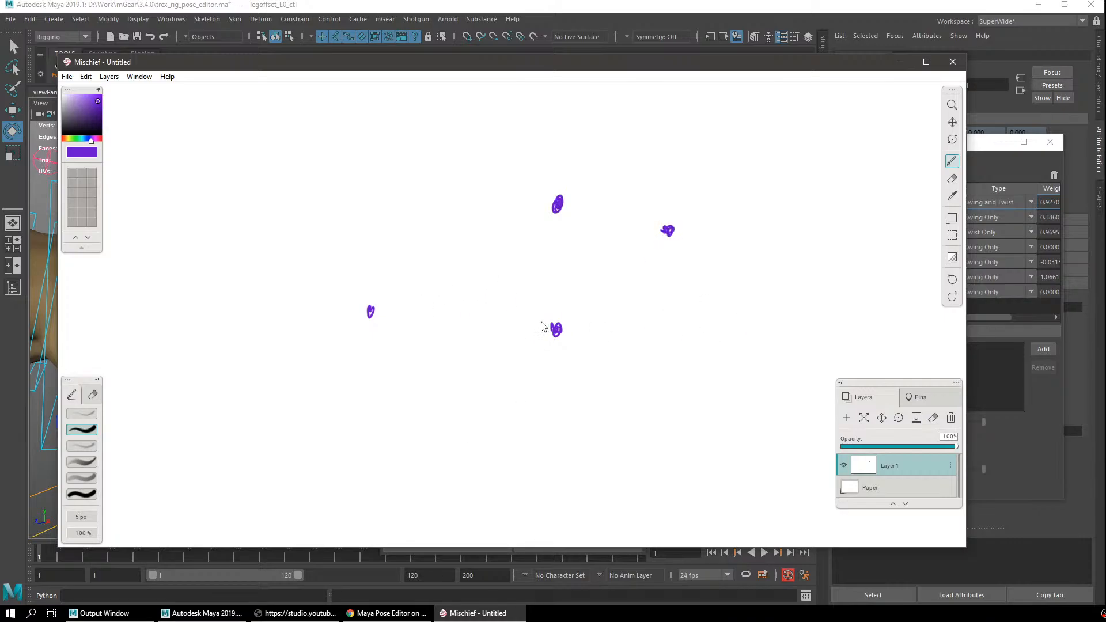
pyautogui.click(900, 62)
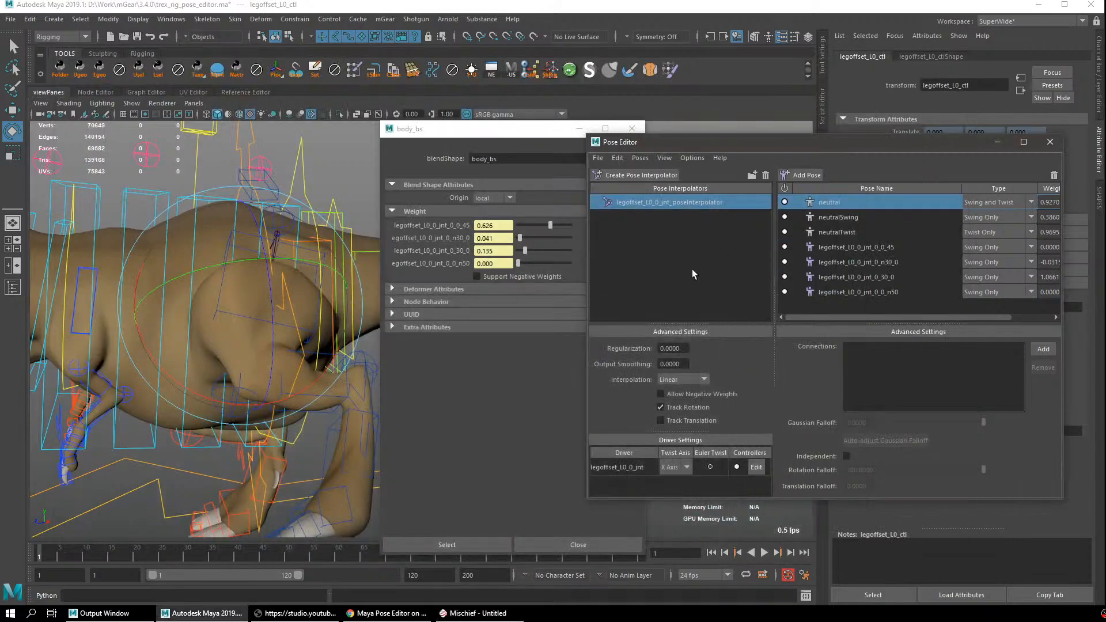
# Rotate legoffset_L0_ctl in different directions to examine how the body_bs weights blend with Linear interpolation.
pyautogui.moveTo(303, 317); pyautogui.dragTo(357, 271)
pyautogui.moveTo(395, 375); pyautogui.dragTo(476, 237)
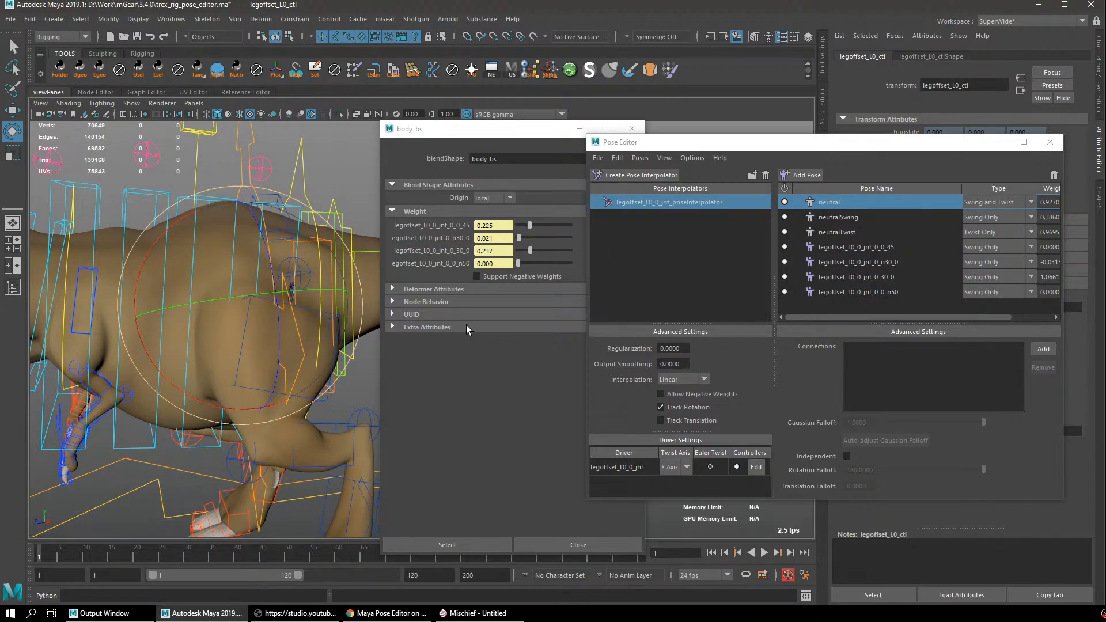
pyautogui.moveTo(297, 318)
pyautogui.mouseDown()
pyautogui.moveTo(293, 327)
pyautogui.moveTo(322, 327)
pyautogui.moveTo(264, 317)
pyautogui.moveTo(266, 350)
pyautogui.moveTo(247, 337)
pyautogui.moveTo(295, 300)
pyautogui.moveTo(284, 311)
pyautogui.moveTo(287, 348)
pyautogui.moveTo(296, 334)
pyautogui.moveTo(286, 345)
pyautogui.moveTo(271, 337)
pyautogui.moveTo(283, 325)
pyautogui.mouseUp()
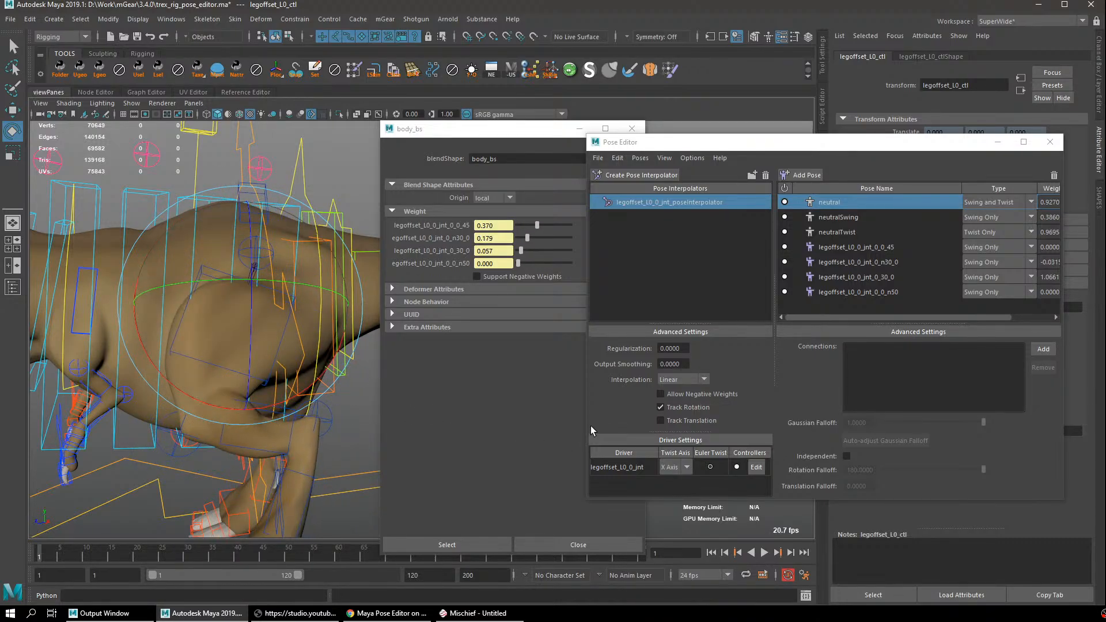
# Try Gaussian interpolation while rotating legoffset_L0_ctl to compare the body_bs weights, and return the interpolation to Linear.
pyautogui.click(671, 381)
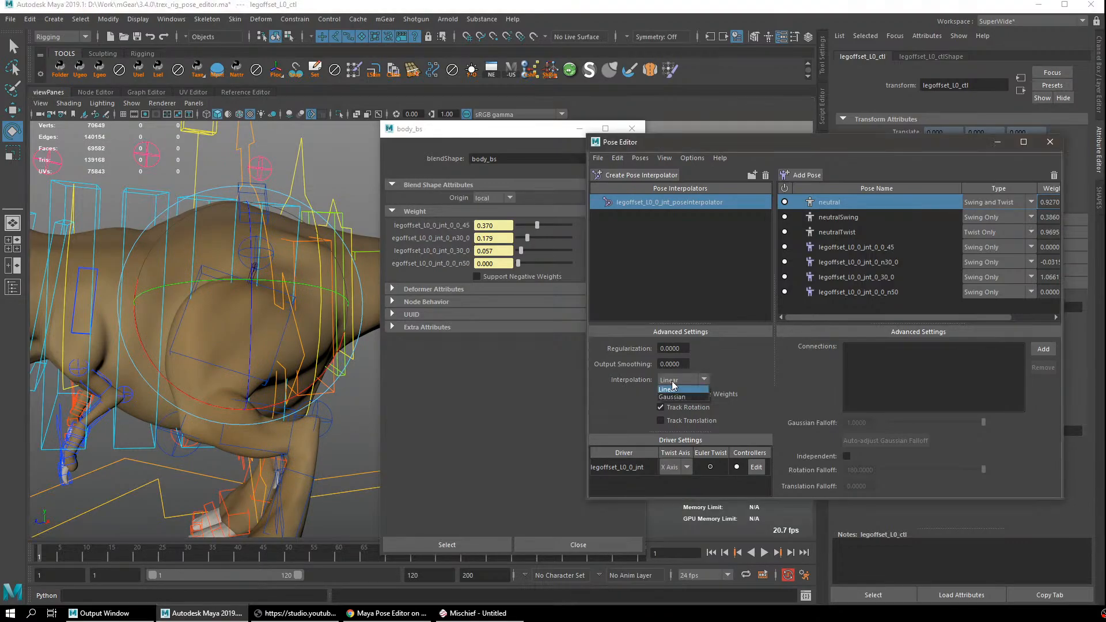
pyautogui.click(673, 397)
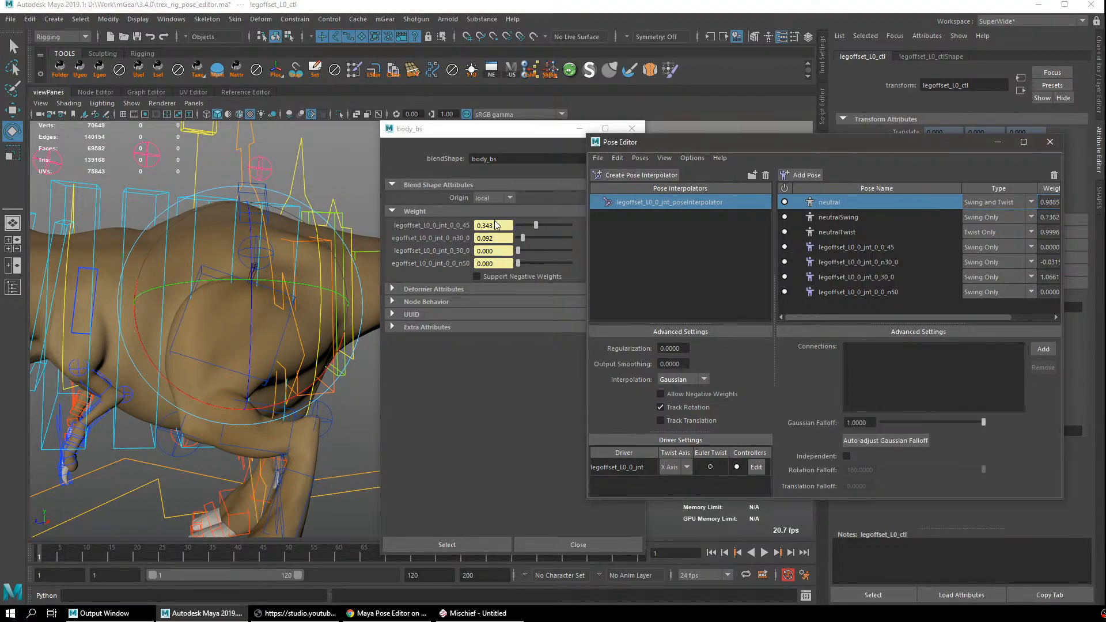
pyautogui.moveTo(281, 344)
pyautogui.mouseDown()
pyautogui.moveTo(316, 317)
pyautogui.moveTo(286, 313)
pyautogui.moveTo(283, 365)
pyautogui.mouseUp()
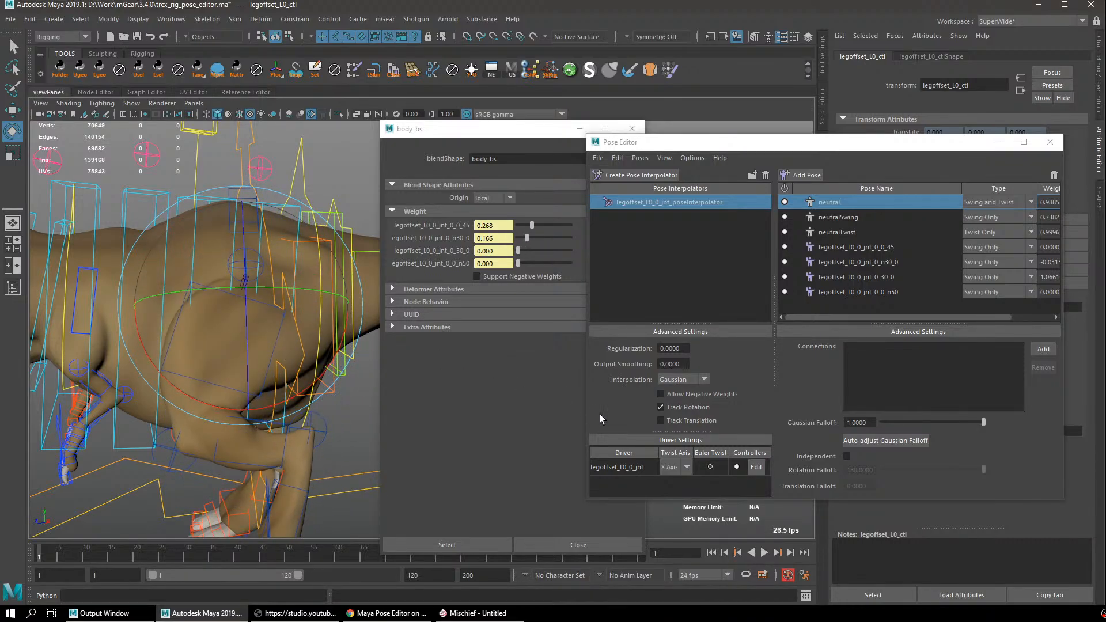
pyautogui.click(692, 380)
pyautogui.click(692, 388)
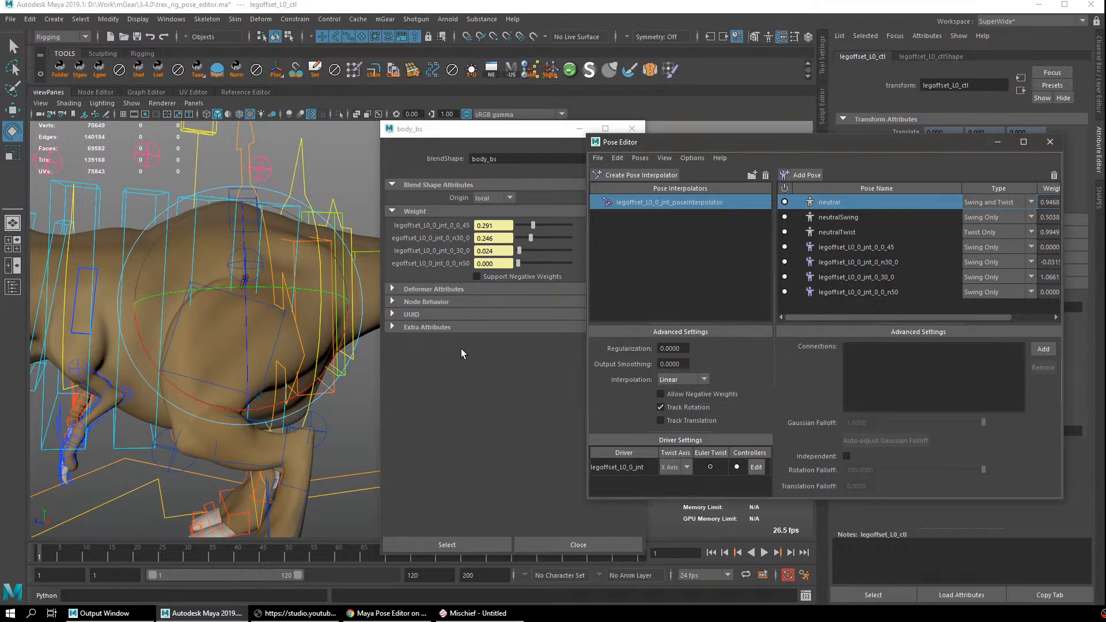
# In Mischief, draw a purple zigzag curve below the dots and arrows linking them in sequence, and return to Maya.
pyautogui.click(475, 613)
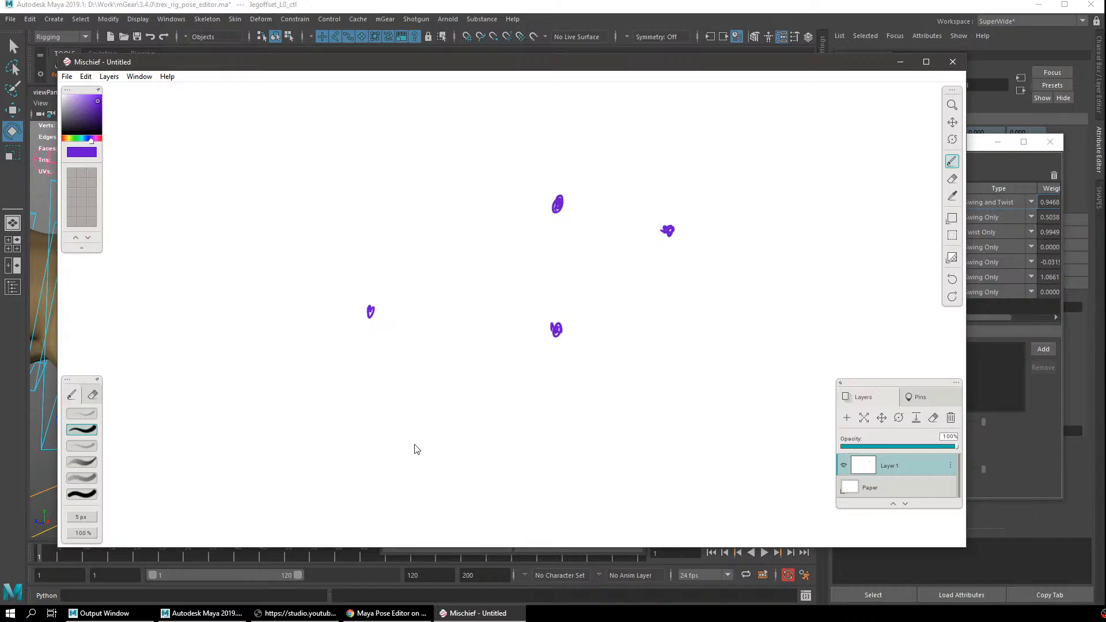
pyautogui.moveTo(423, 475)
pyautogui.mouseDown()
pyautogui.moveTo(500, 454)
pyautogui.moveTo(581, 456)
pyautogui.moveTo(677, 427)
pyautogui.mouseUp()
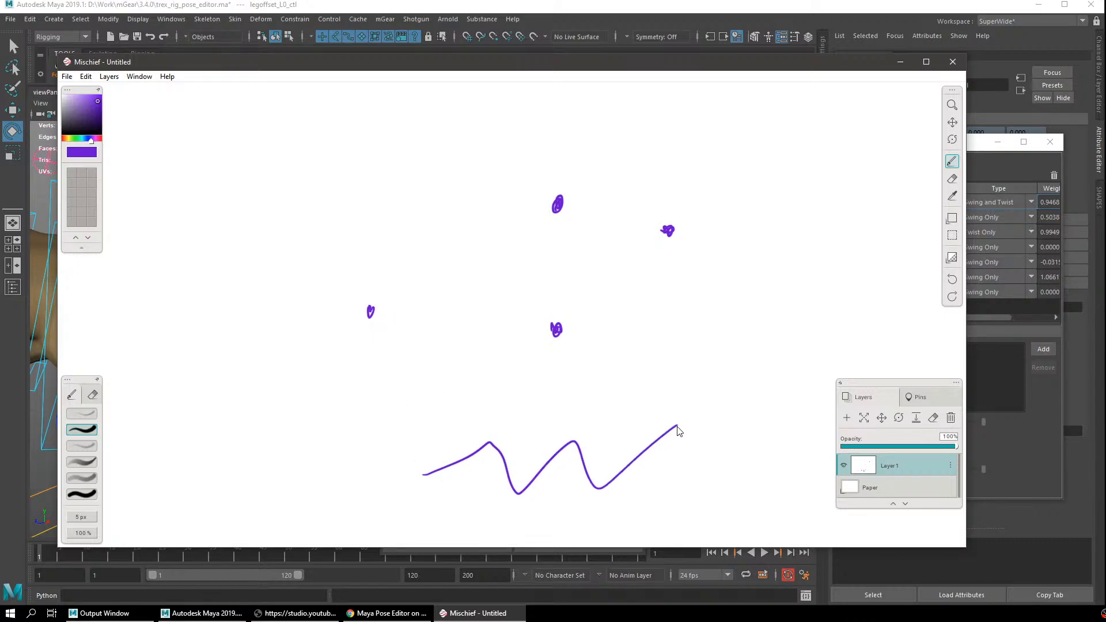
pyautogui.moveTo(373, 308); pyautogui.dragTo(506, 343)
pyautogui.hotkey('ctrl', 'z')
pyautogui.moveTo(386, 311)
pyautogui.mouseDown()
pyautogui.moveTo(511, 330)
pyautogui.moveTo(541, 237)
pyautogui.moveTo(623, 214)
pyautogui.moveTo(641, 223)
pyautogui.mouseUp()
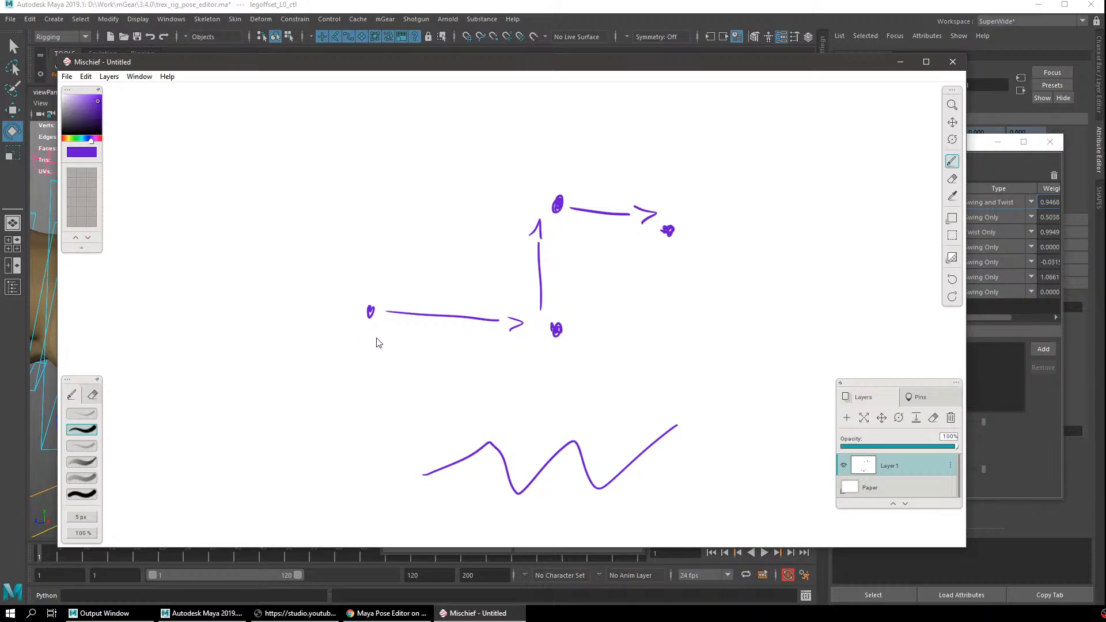
pyautogui.click(901, 63)
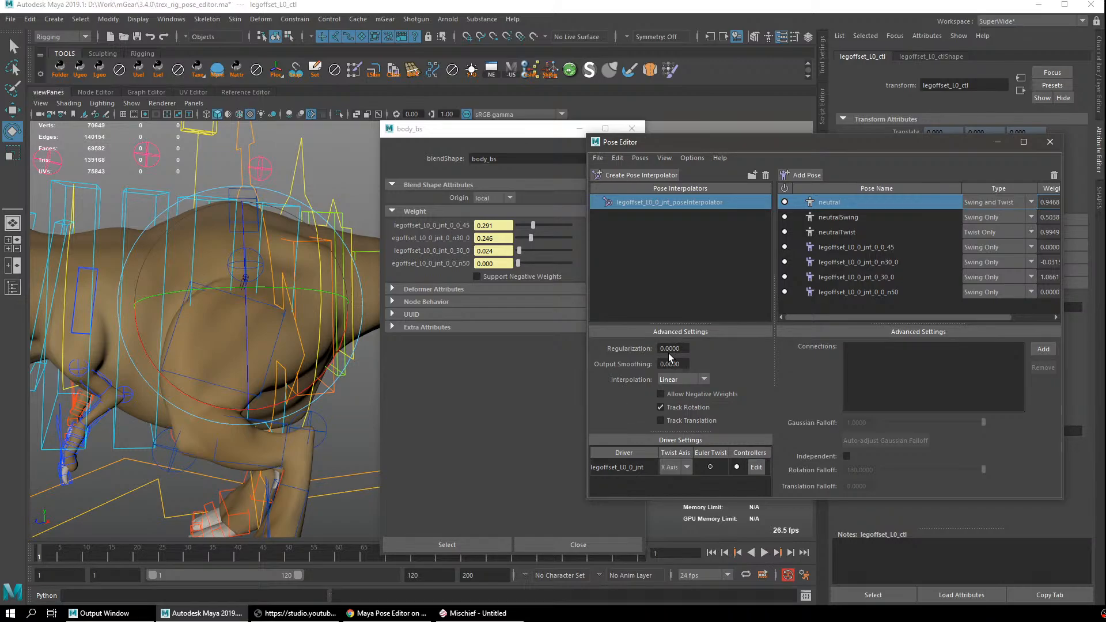
# In Mischief, draw a straight red line between the outer dots and softer red curves above the purple zigzag, and return to Maya.
pyautogui.click(478, 613)
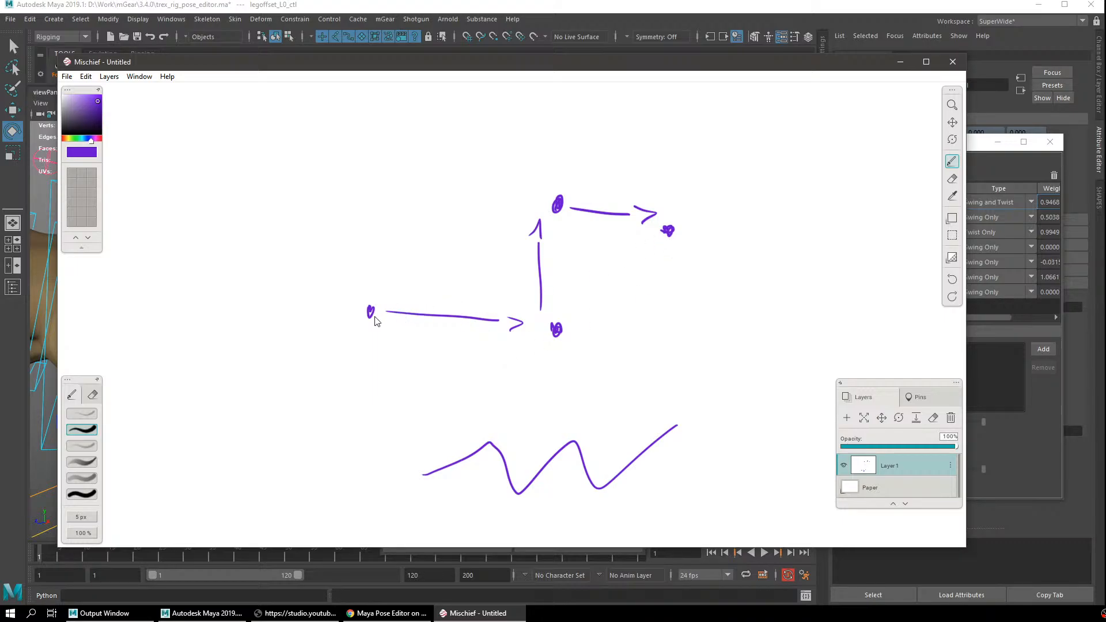
pyautogui.moveTo(373, 317); pyautogui.dragTo(390, 313)
pyautogui.hotkey('ctrl', 'z')
pyautogui.moveTo(92, 140); pyautogui.dragTo(121, 144)
pyautogui.moveTo(390, 317); pyautogui.dragTo(650, 238)
pyautogui.moveTo(536, 422); pyautogui.dragTo(700, 387)
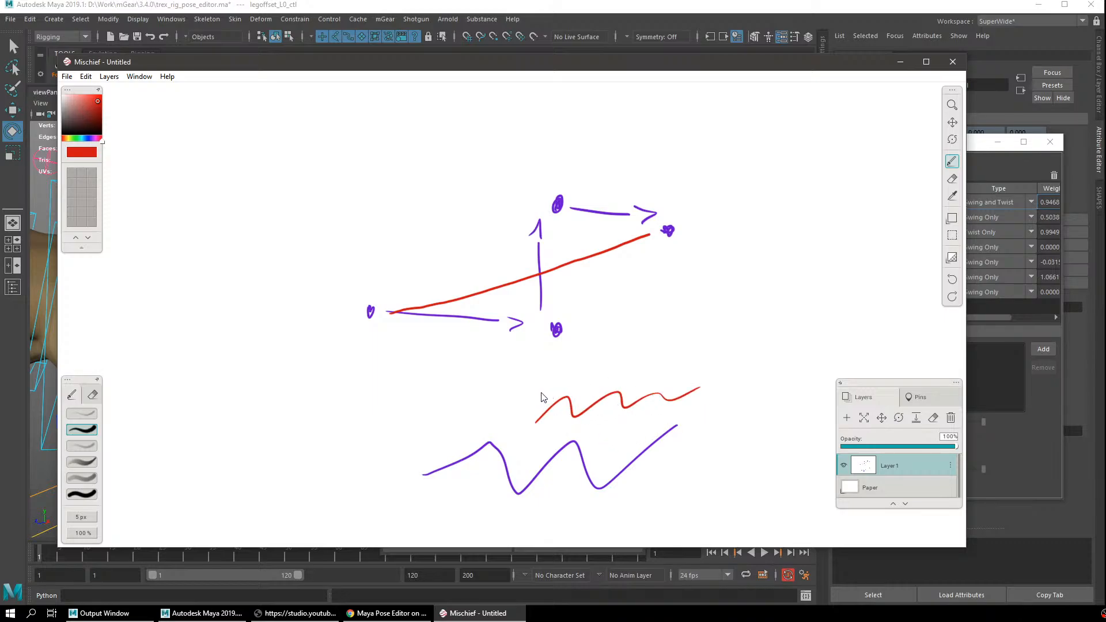
pyautogui.moveTo(542, 393); pyautogui.dragTo(703, 368)
pyautogui.click(902, 63)
# Try regularization values of 0.5, 1 and 10 on the pose interpolator, and return the regularization to 0.
pyautogui.moveTo(683, 349); pyautogui.dragTo(617, 355)
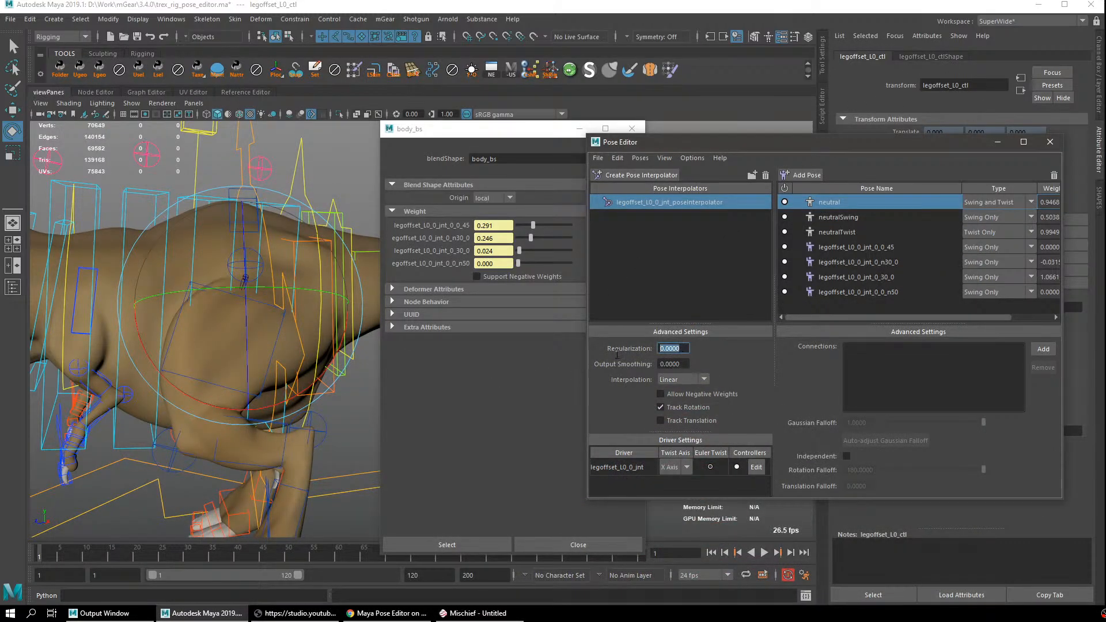
pyautogui.write('0.5')
pyautogui.press('Return')
pyautogui.write('1')
pyautogui.press('Return')
pyautogui.write('10')
pyautogui.press('Return')
pyautogui.write('0')
pyautogui.press('Return')
pyautogui.moveTo(700, 324); pyautogui.dragTo(700, 326)
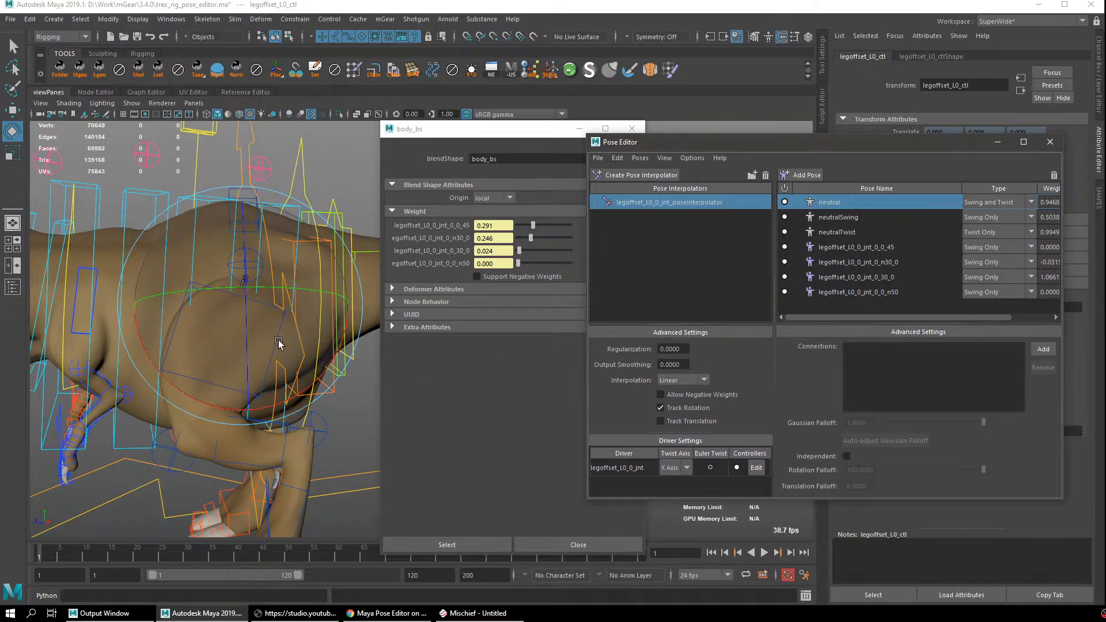
# Rotate legoffset_L0_ctl, move the body_bs window lower, and show the Channel Box with the Pose Editor minimized.
pyautogui.keyDown('alt'); pyautogui.moveTo(280, 343); pyautogui.dragTo(304, 350); pyautogui.keyUp('alt')
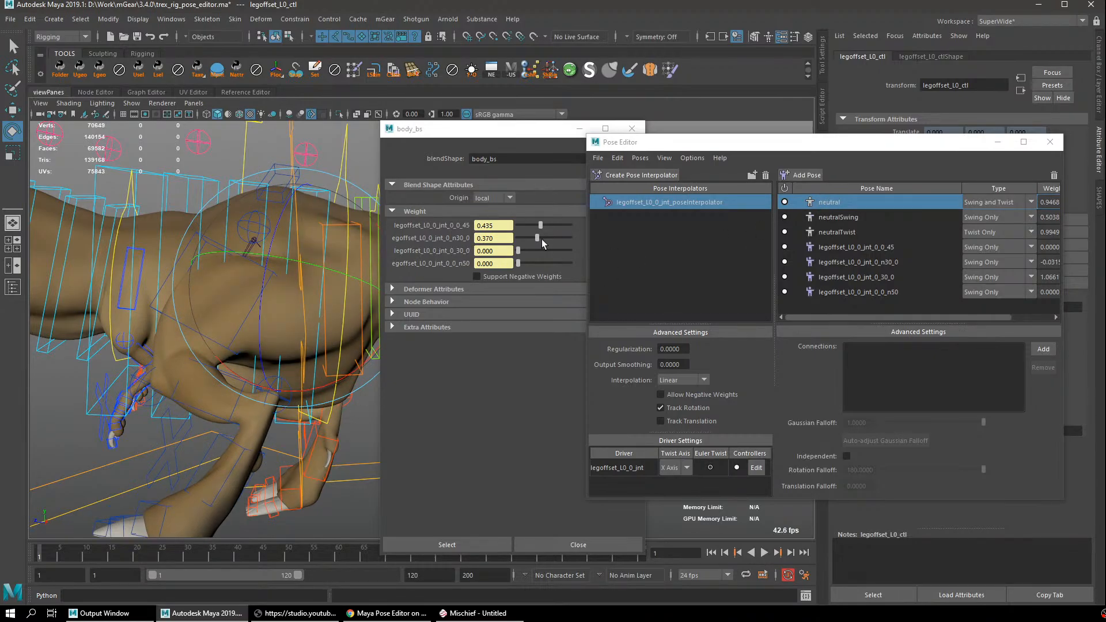
pyautogui.moveTo(577, 134); pyautogui.dragTo(566, 250)
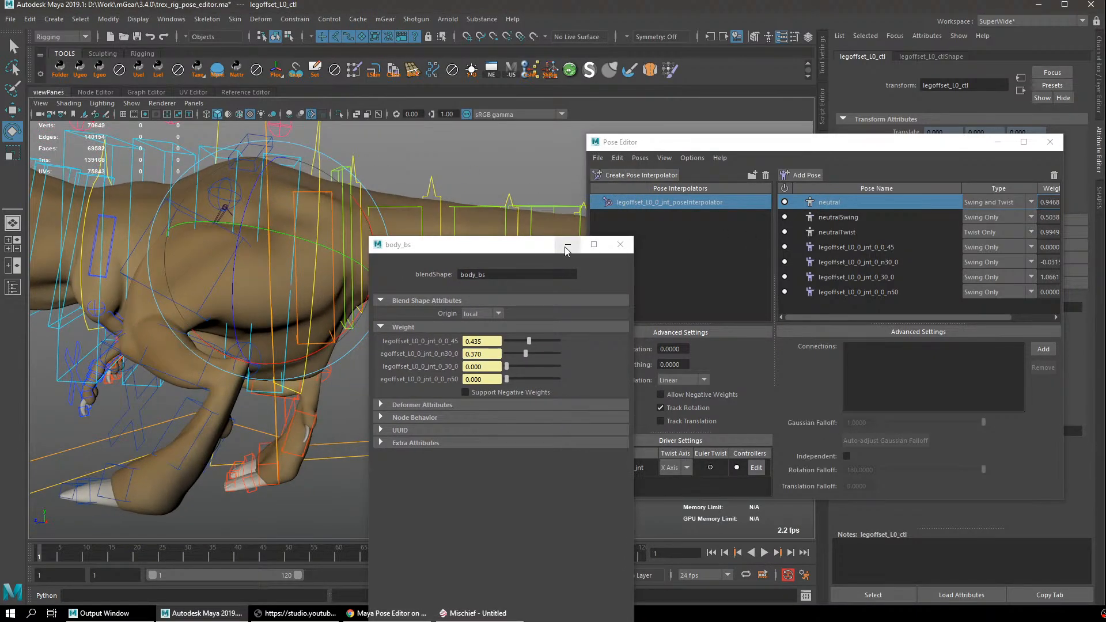
pyautogui.keyDown('alt'); pyautogui.moveTo(271, 239); pyautogui.dragTo(412, 251); pyautogui.keyUp('alt')
pyautogui.hotkey('ctrl', 'a')
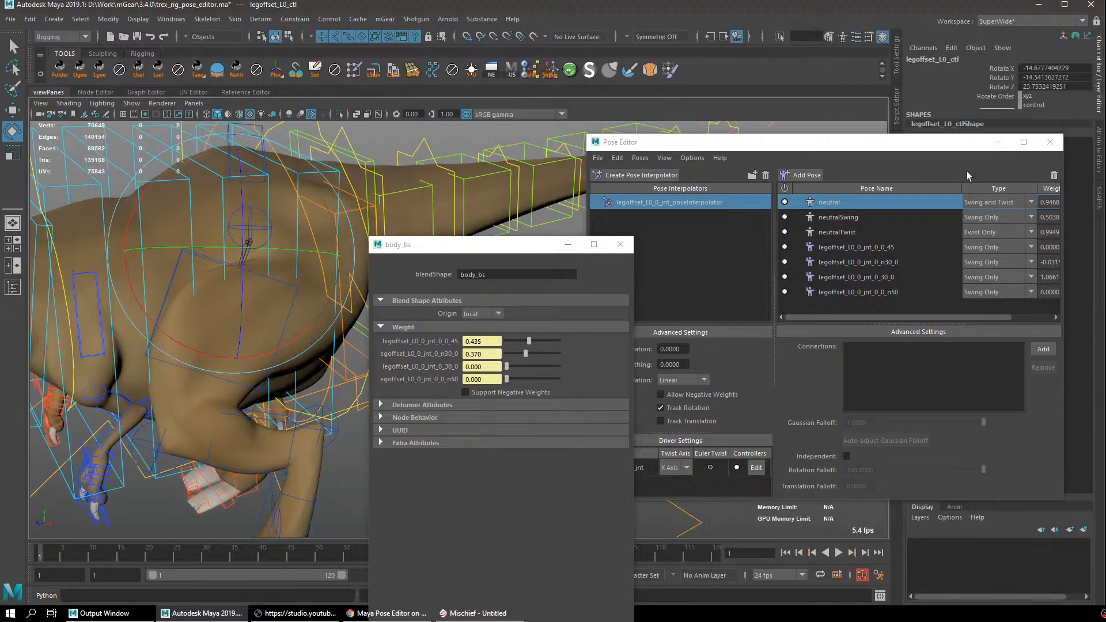
pyautogui.click(998, 142)
# Set legoffset_L0_ctl's rotation to X 0, Y -25 and Z 25, and move the body_bs window away from the leg.
pyautogui.click(1061, 67)
pyautogui.write('0')
pyautogui.press('Tab')
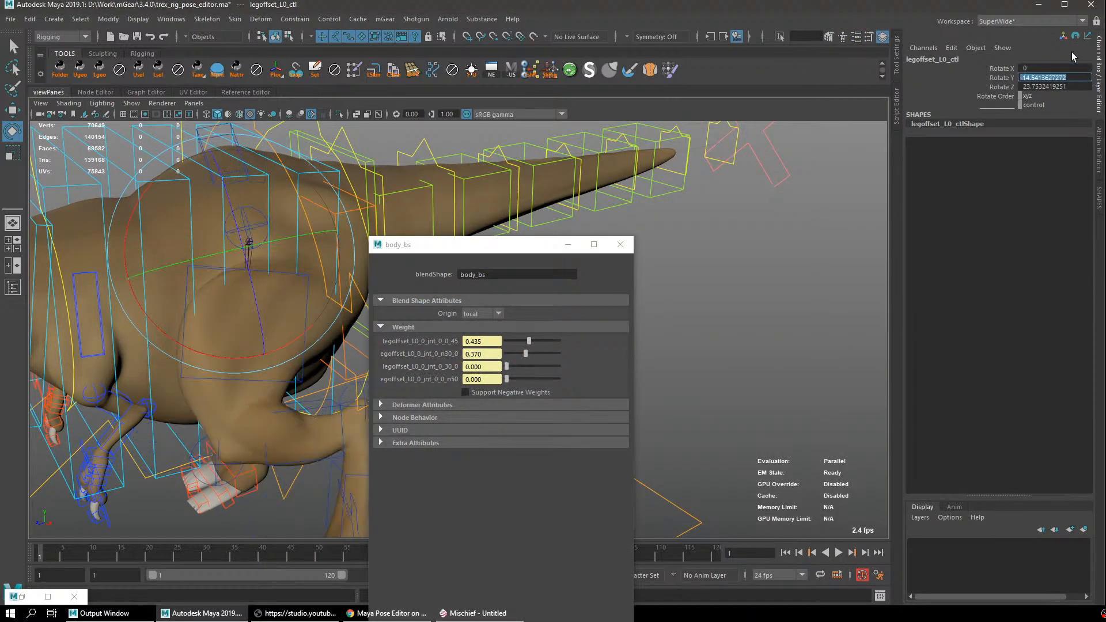
pyautogui.write('-25')
pyautogui.press('Tab')
pyautogui.write('25')
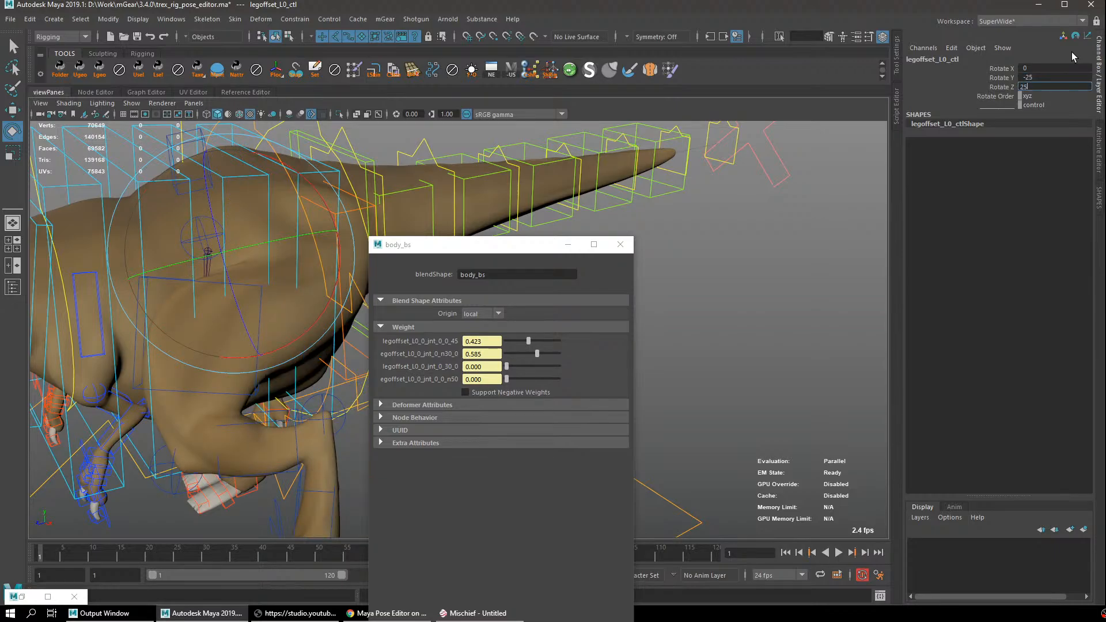
pyautogui.press('Return')
pyautogui.moveTo(461, 247); pyautogui.dragTo(575, 244)
pyautogui.keyDown('alt'); pyautogui.moveTo(354, 330); pyautogui.dragTo(458, 306); pyautogui.keyUp('alt')
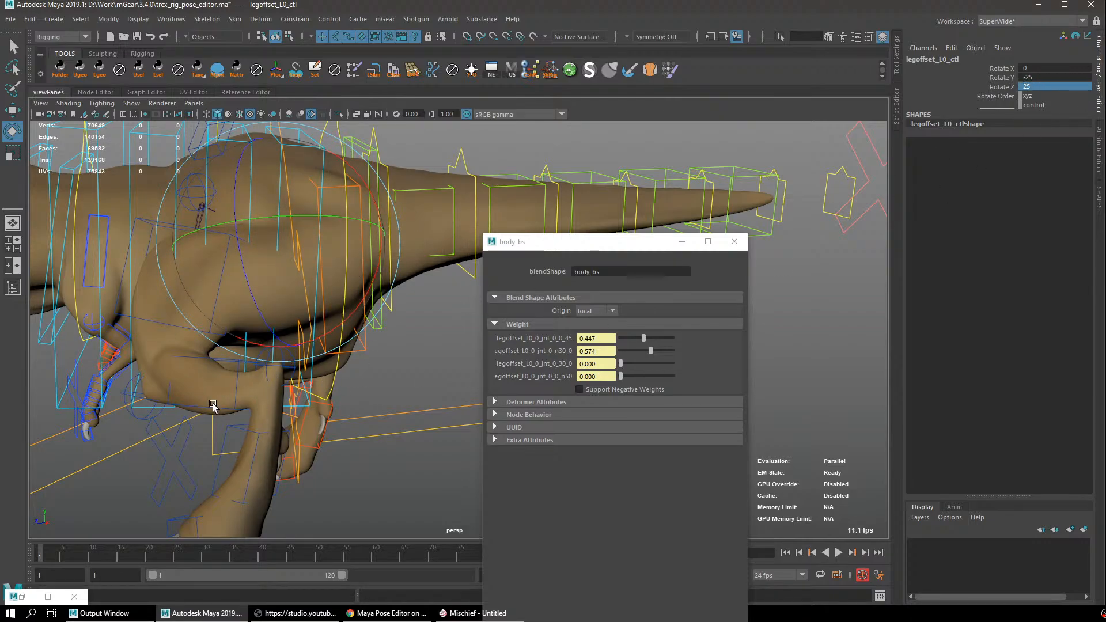
# Restore the Pose Editor and examine the interpolator settings and the body_bs connections of the individual poses.
pyautogui.click(23, 597)
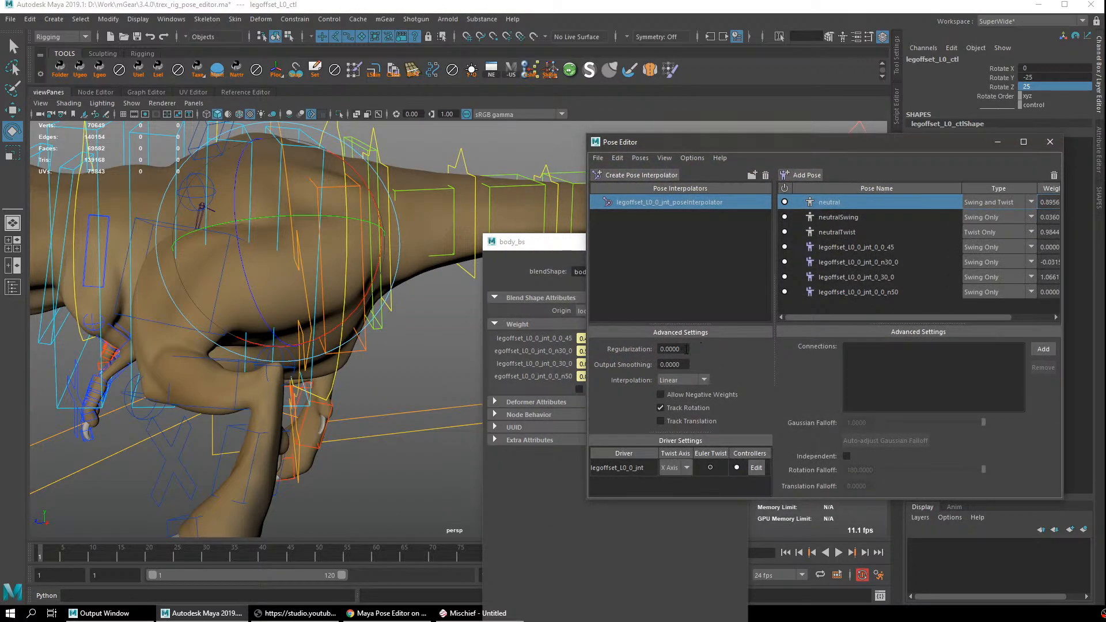
pyautogui.click(685, 349)
pyautogui.click(687, 366)
pyautogui.click(841, 261)
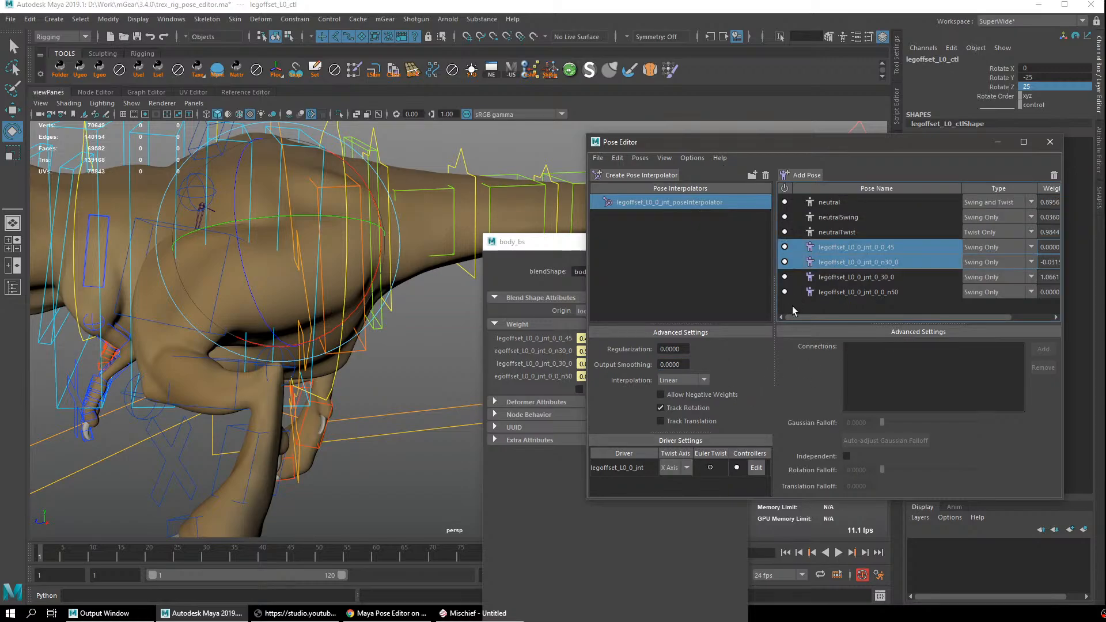
pyautogui.click(860, 273)
pyautogui.click(855, 247)
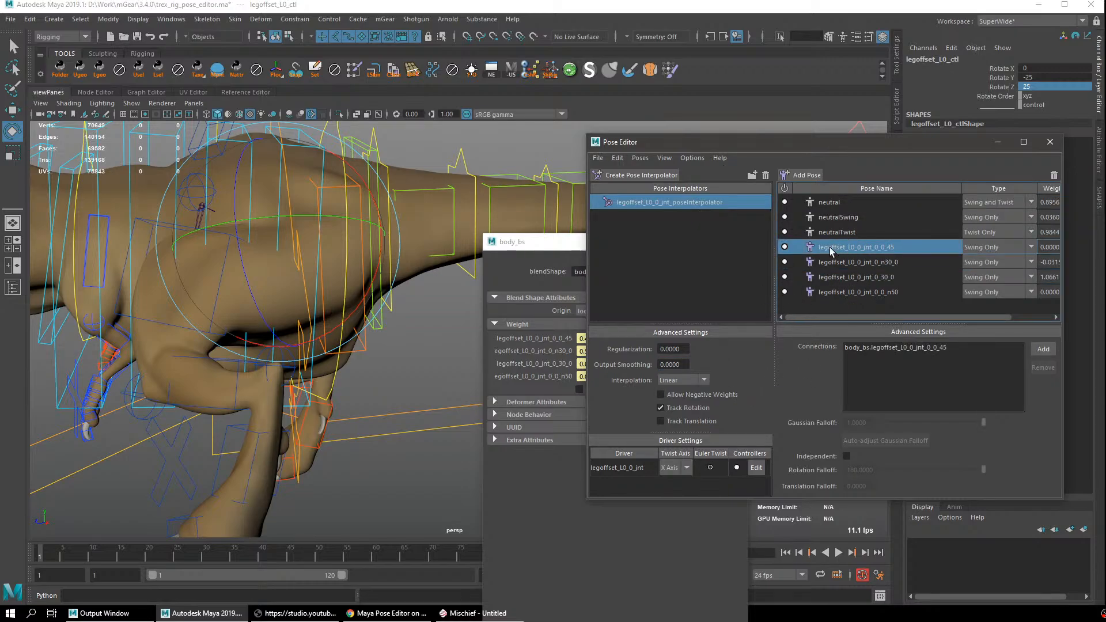
pyautogui.click(870, 263)
pyautogui.click(877, 248)
pyautogui.click(889, 348)
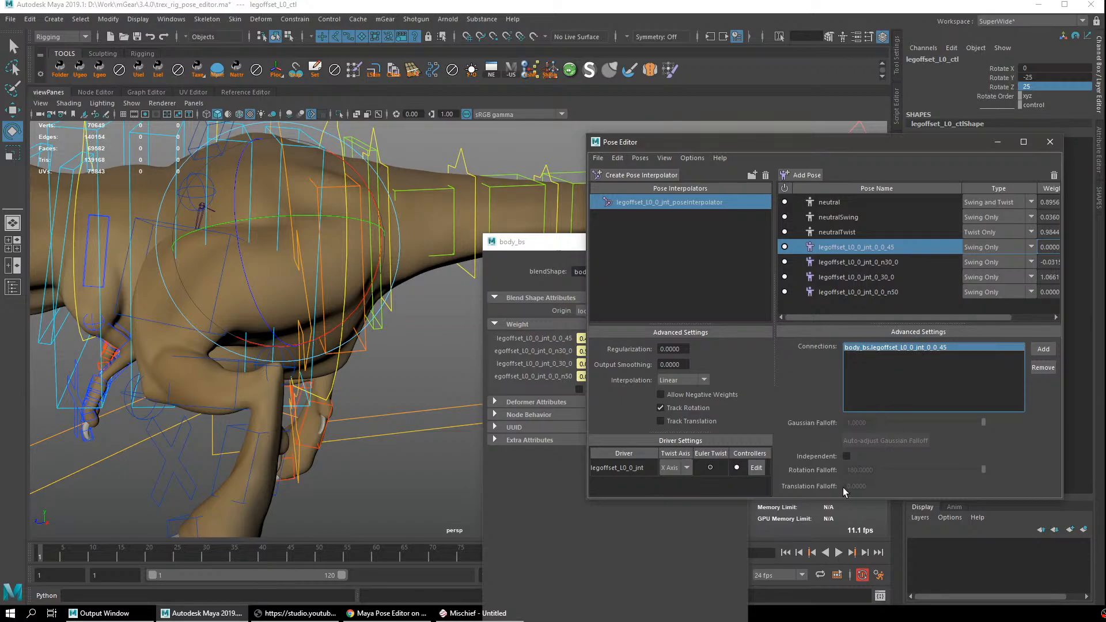
pyautogui.click(858, 231)
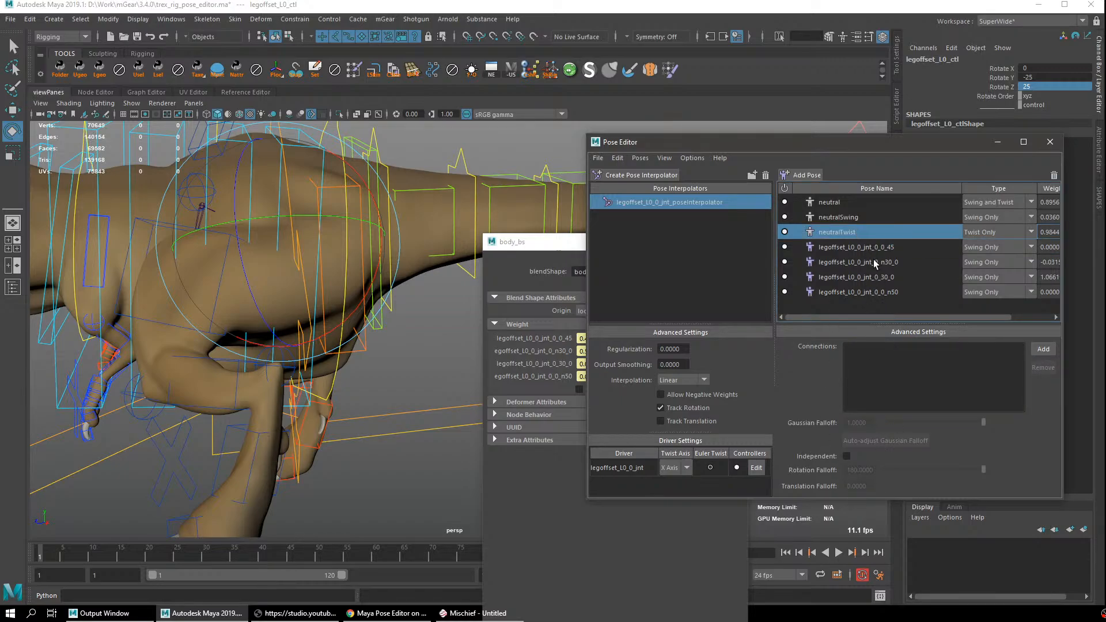
pyautogui.click(864, 247)
pyautogui.click(911, 348)
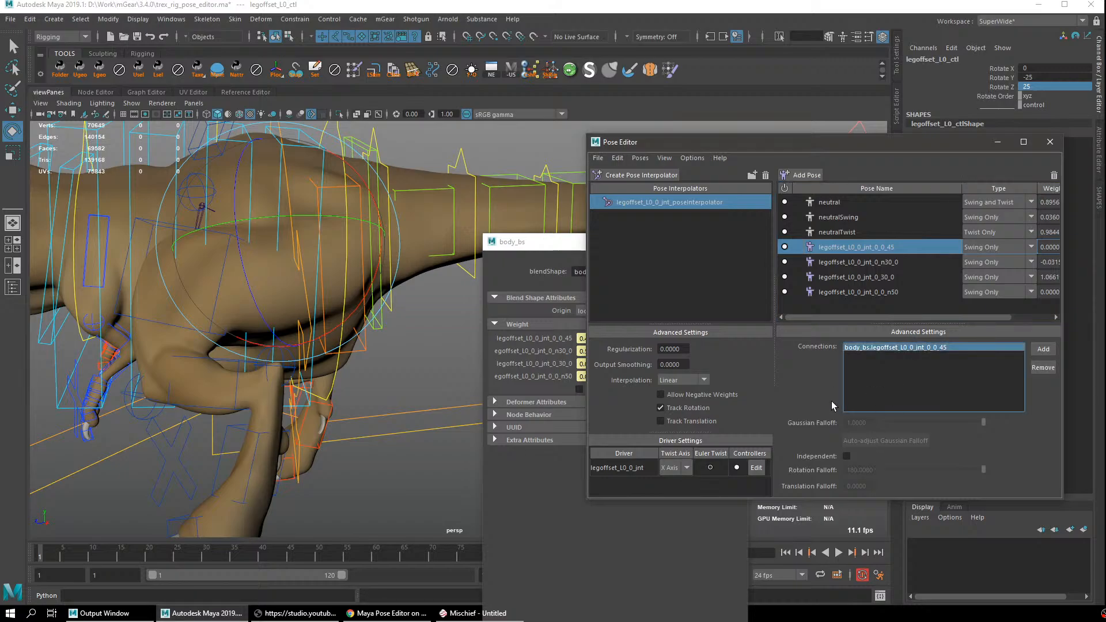
# Reposition and widen the Pose Editor to expose the Pose Shape column, and select the four directional legoffset_L0_0_jnt poses.
pyautogui.moveTo(952, 137); pyautogui.dragTo(904, 125)
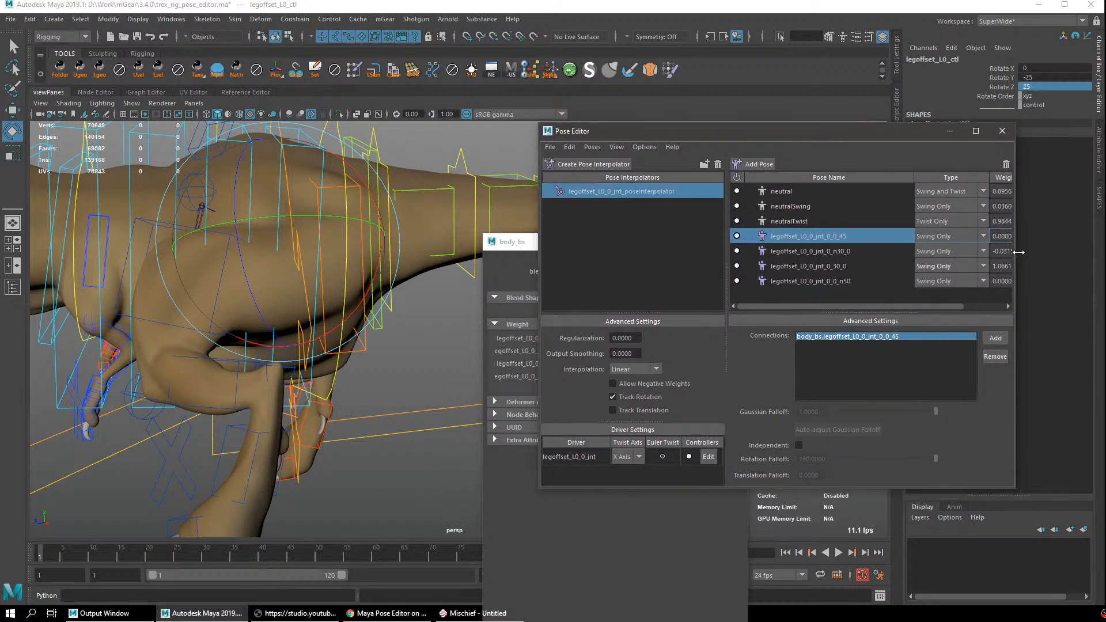
pyautogui.moveTo(1017, 261); pyautogui.dragTo(1084, 261)
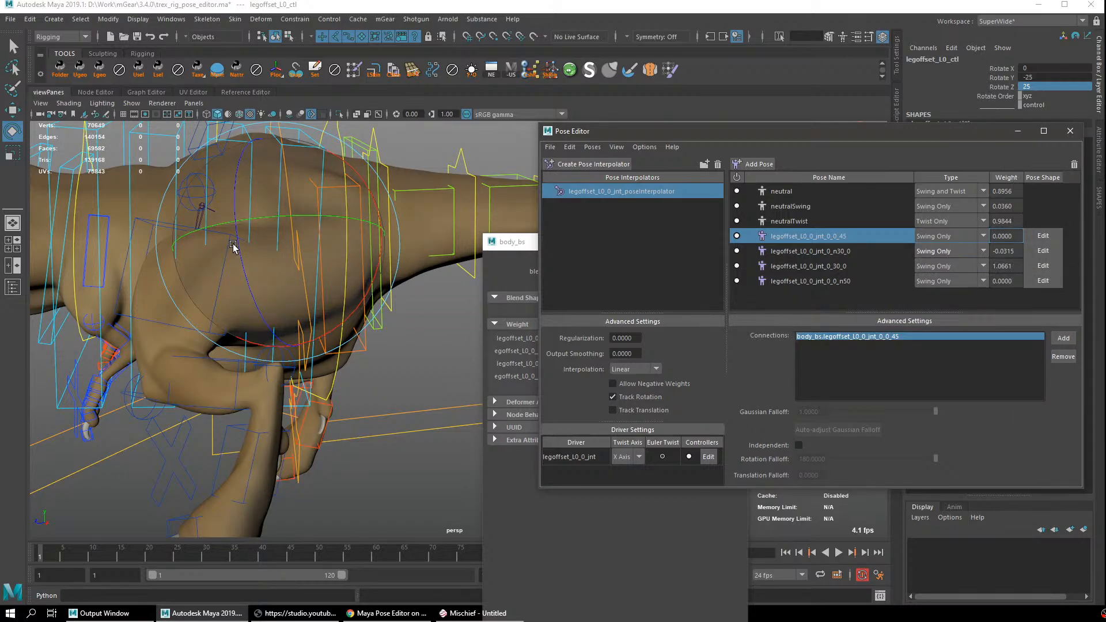
pyautogui.moveTo(850, 280); pyautogui.dragTo(849, 244)
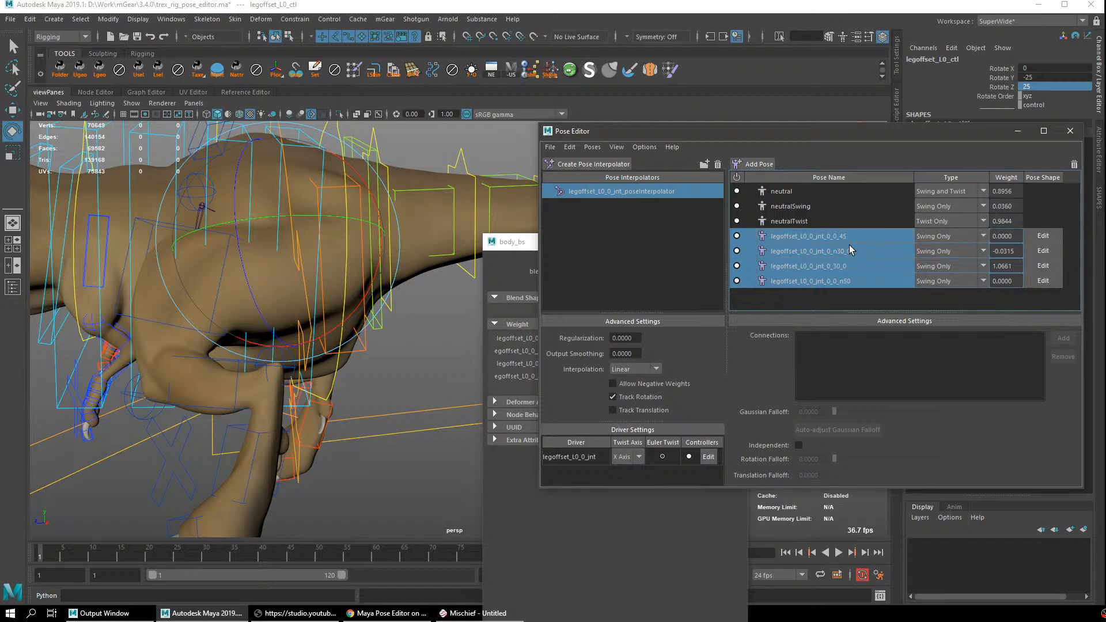
# Close the body_bs window and reset legoffset_L0_ctl's rotation to 0 on all three axes.
pyautogui.click(541, 529)
pyautogui.click(736, 243)
pyautogui.keyDown('alt'); pyautogui.moveTo(389, 362); pyautogui.dragTo(411, 387); pyautogui.keyUp('alt')
pyautogui.press('q')
pyautogui.moveTo(214, 143); pyautogui.dragTo(240, 174, button='right')
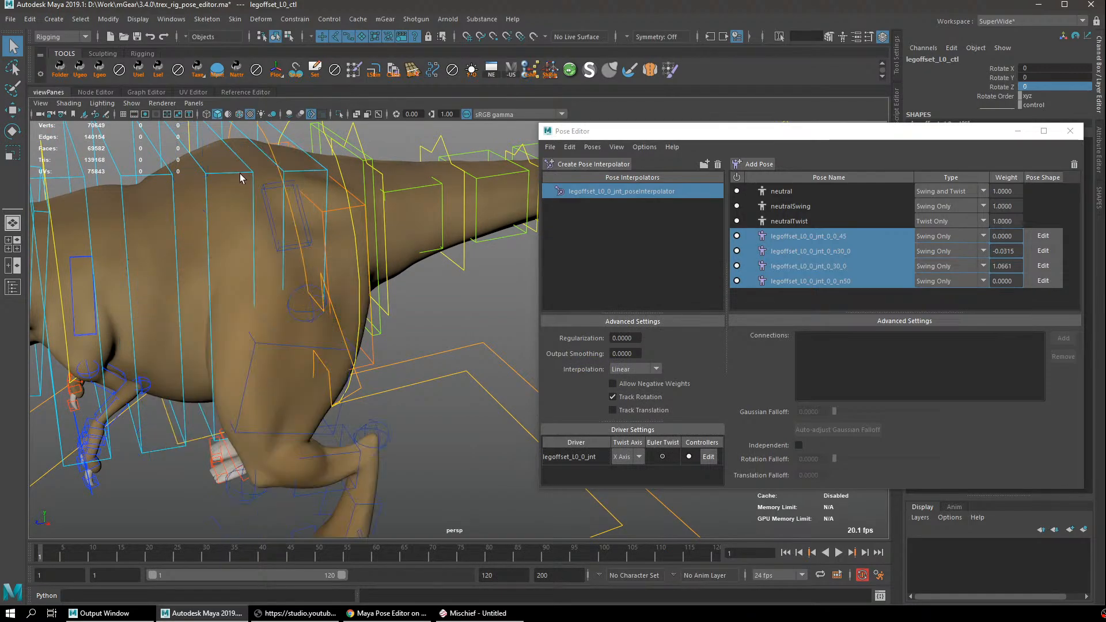
# Move the rig into the legoffset_L0_0_jnt_0_0_45 pose and save the scene.
pyautogui.keyDown('alt'); pyautogui.moveTo(331, 239); pyautogui.dragTo(407, 269); pyautogui.keyUp('alt')
pyautogui.click(829, 235)
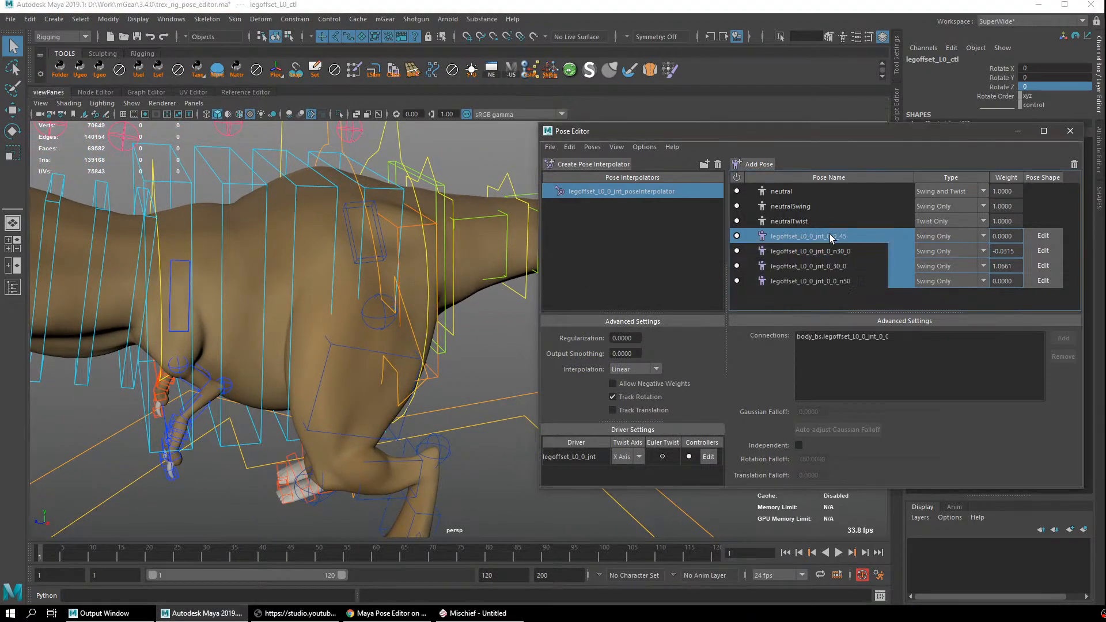
pyautogui.doubleClick(762, 236)
pyautogui.keyDown('alt'); pyautogui.moveTo(340, 314); pyautogui.dragTo(404, 326); pyautogui.keyUp('alt')
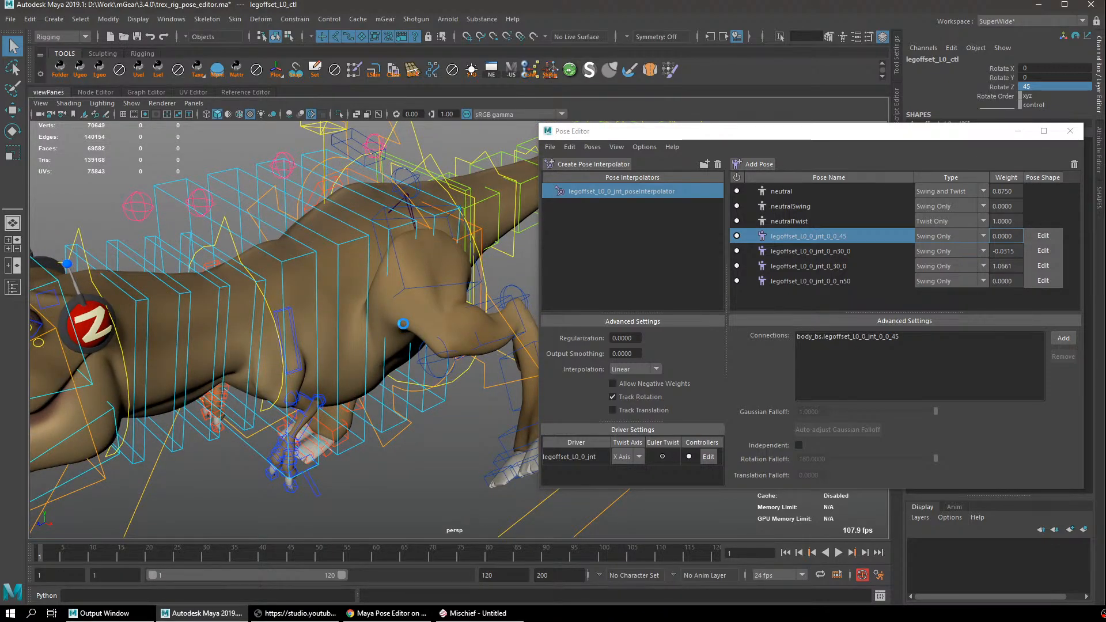
pyautogui.hotkey('ctrl', 's')
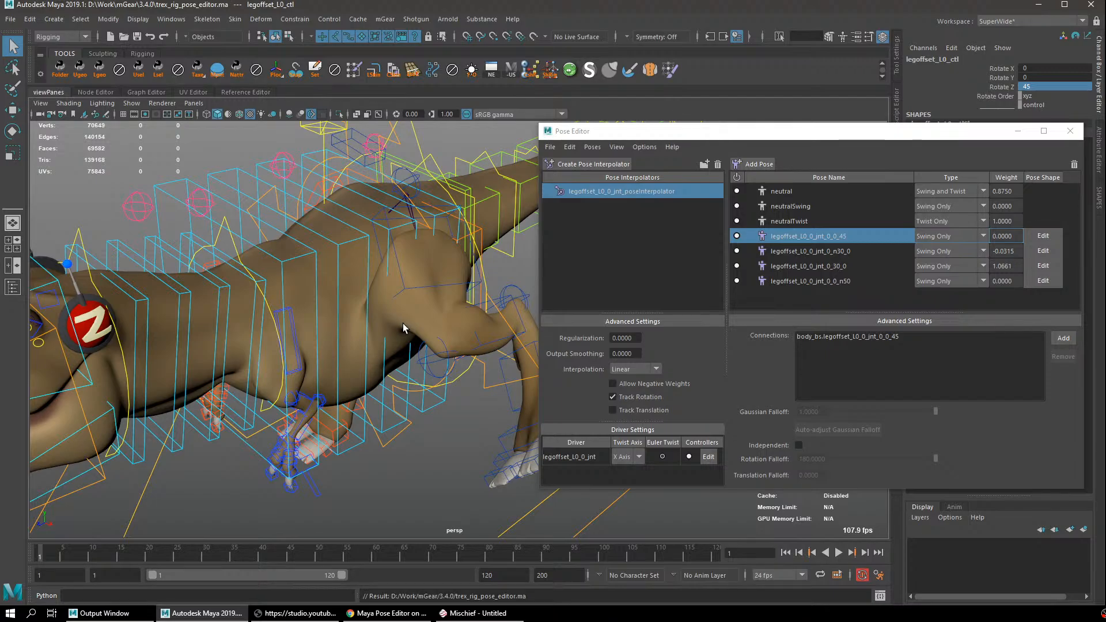
# Display the wireframe over the shaded mesh, and reposition and enlarge the Pose Editor window.
pyautogui.moveTo(375, 247)
pyautogui.keyDown('alt'); pyautogui.mouseDown()
pyautogui.moveTo(390, 258)
pyautogui.moveTo(366, 237)
pyautogui.moveTo(374, 255)
pyautogui.moveTo(476, 209)
pyautogui.mouseUp(); pyautogui.keyUp('alt')
pyautogui.click(239, 114)
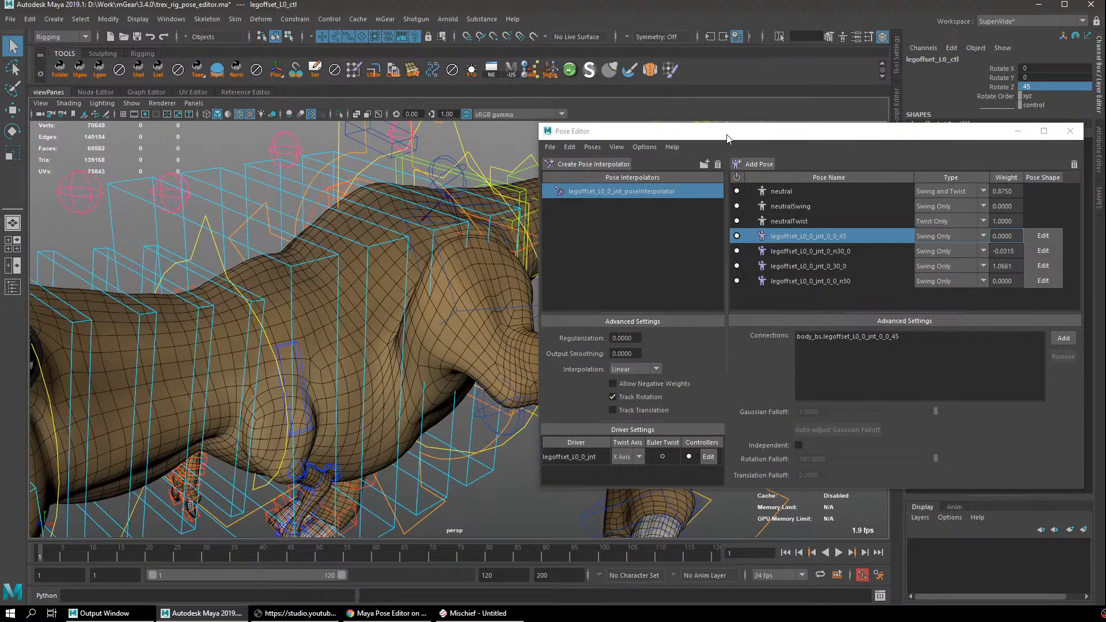
pyautogui.moveTo(727, 138); pyautogui.dragTo(720, 163)
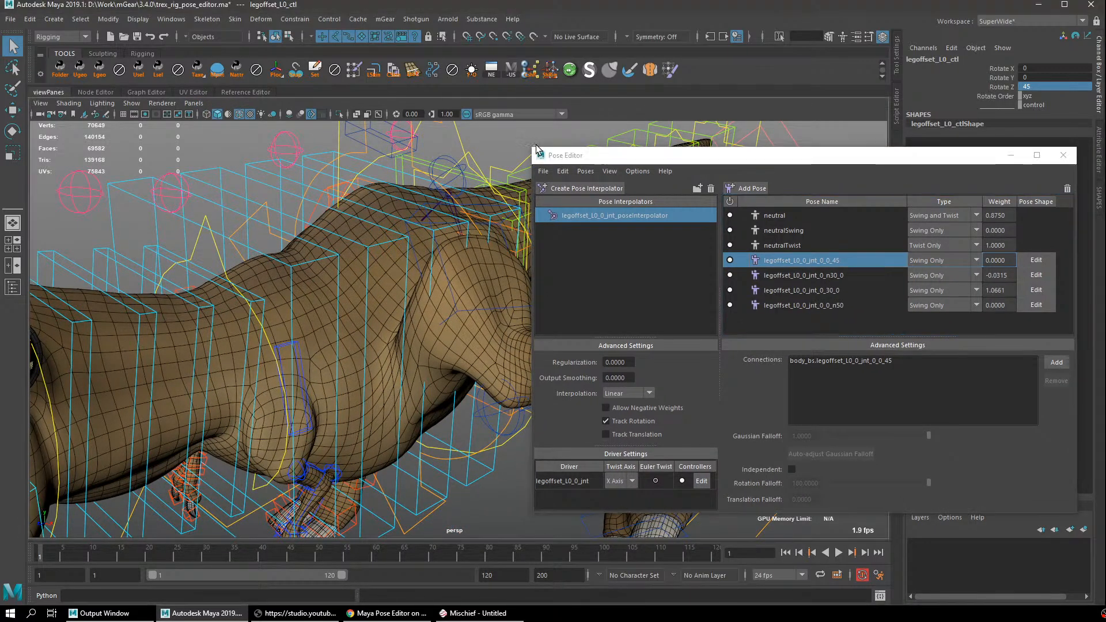
pyautogui.moveTo(536, 150); pyautogui.dragTo(497, 128)
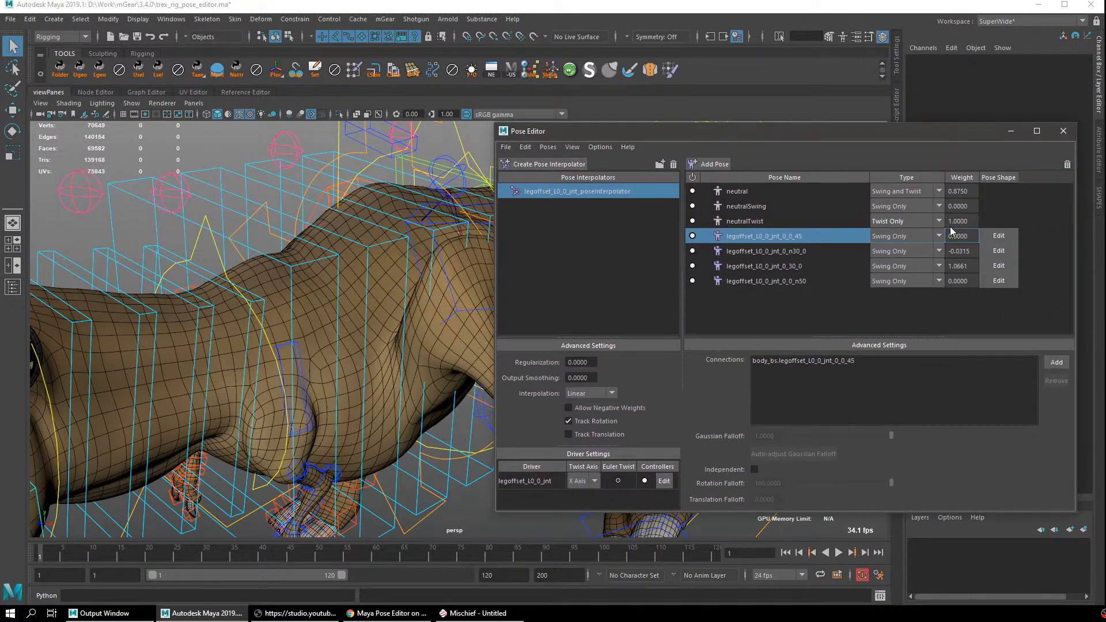
# Enable pose shape editing for legoffset_L0_0_jnt_0_0_45 and minimize the Pose Editor to expose the leg.
pyautogui.click(999, 235)
pyautogui.keyDown('alt'); pyautogui.moveTo(451, 278); pyautogui.dragTo(389, 252); pyautogui.keyUp('alt')
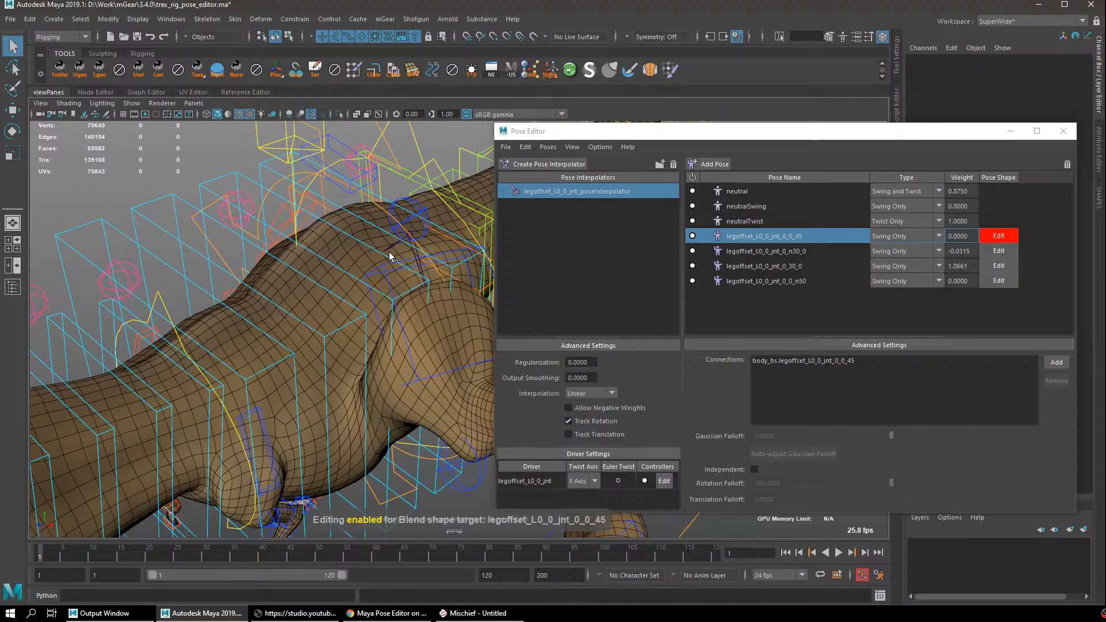
pyautogui.click(1010, 130)
pyautogui.keyDown('alt'); pyautogui.moveTo(441, 313); pyautogui.dragTo(392, 284); pyautogui.keyUp('alt')
# Select trex_msh in object mode and bring up its polygon modelling and sculpting tool choices.
pyautogui.press('b')
pyautogui.moveTo(454, 299)
pyautogui.mouseDown(button='right')
pyautogui.moveTo(406, 285)
pyautogui.moveTo(462, 303)
pyautogui.mouseUp(button='right')
pyautogui.rightClick(464, 301)
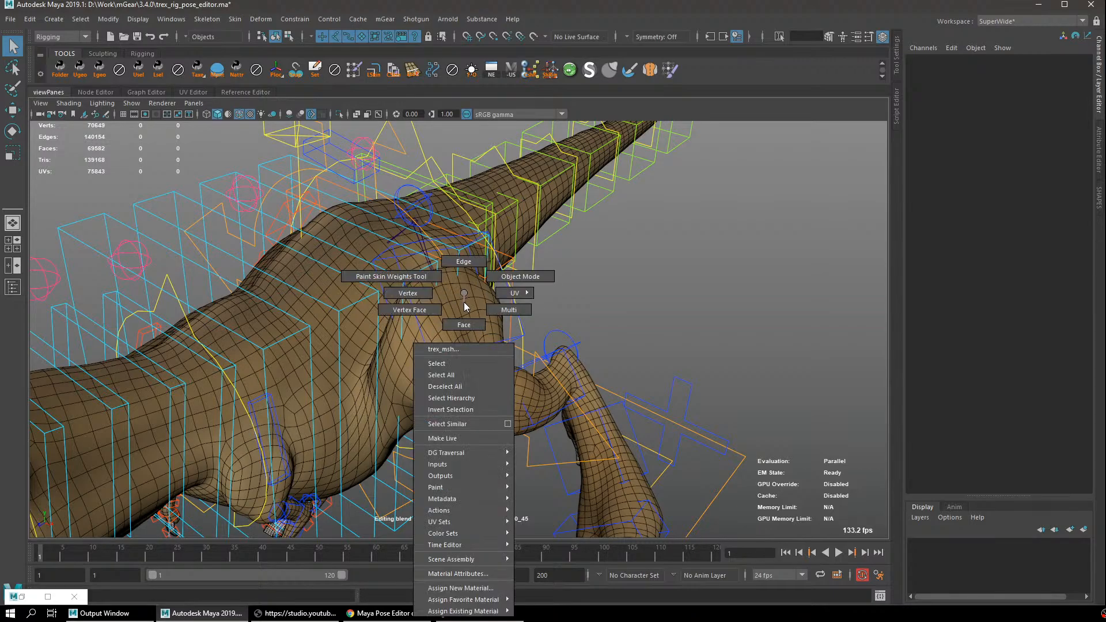
pyautogui.click(465, 303)
pyautogui.keyDown('shift'); pyautogui.rightClick(470, 300); pyautogui.keyUp('shift')
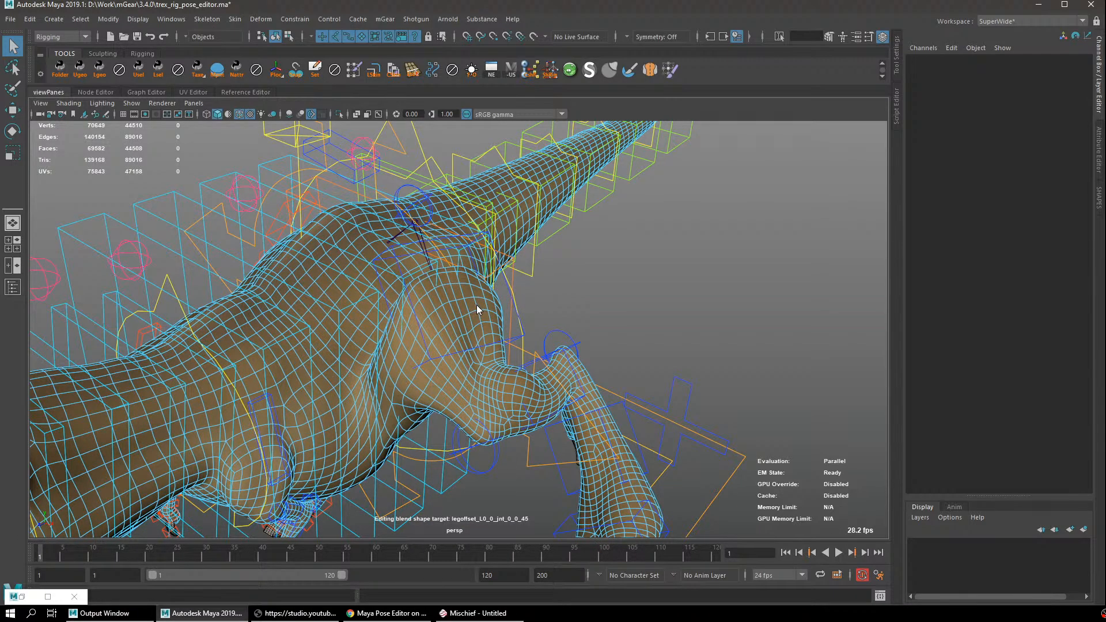
pyautogui.moveTo(475, 306); pyautogui.dragTo(513, 283, button='right')
pyautogui.keyDown('shift'); pyautogui.rightClick(496, 304); pyautogui.keyUp('shift')
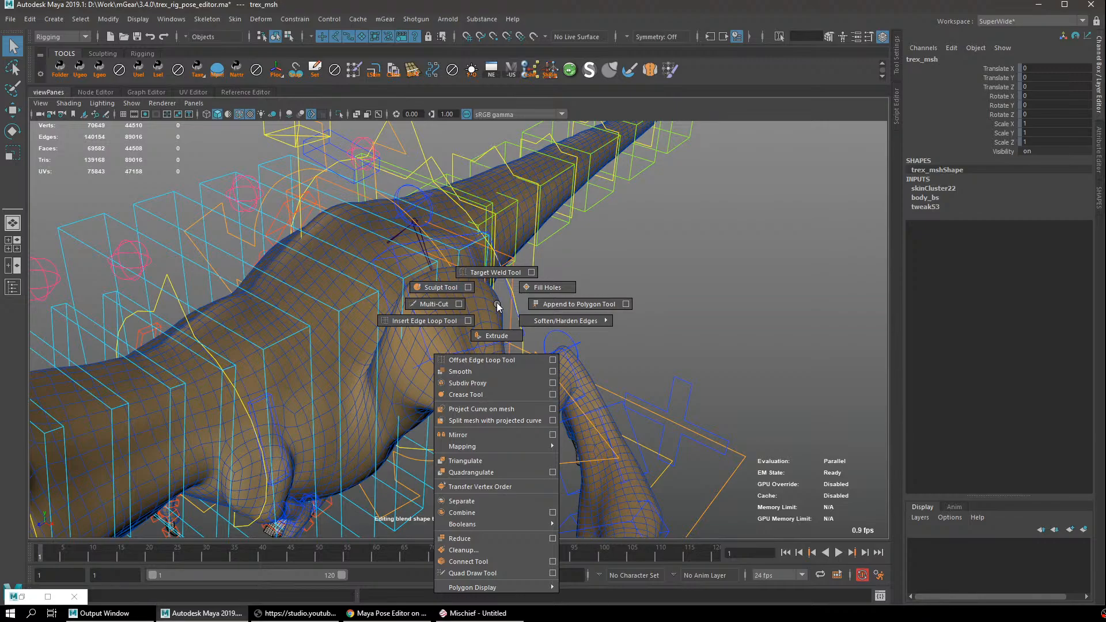
pyautogui.keyDown('shift'); pyautogui.moveTo(498, 306); pyautogui.dragTo(492, 305, button='right'); pyautogui.keyUp('shift')
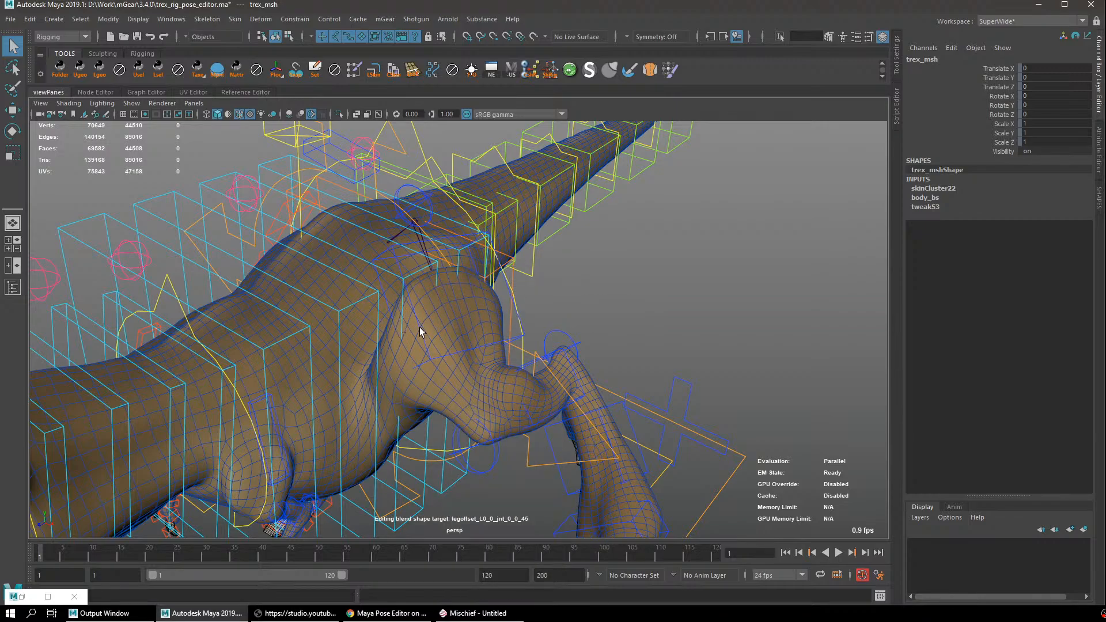
# Restore the Pose Editor and disable pose shape editing for legoffset_L0_0_jnt_0_0_45.
pyautogui.click(20, 598)
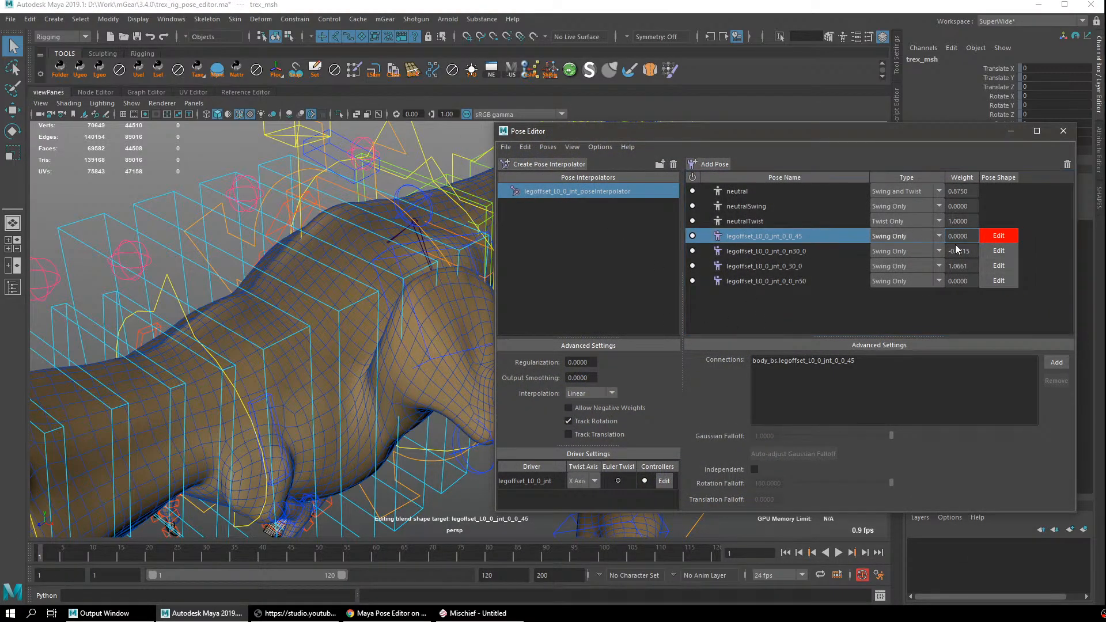
pyautogui.keyDown('alt'); pyautogui.moveTo(264, 281); pyautogui.dragTo(375, 343); pyautogui.keyUp('alt')
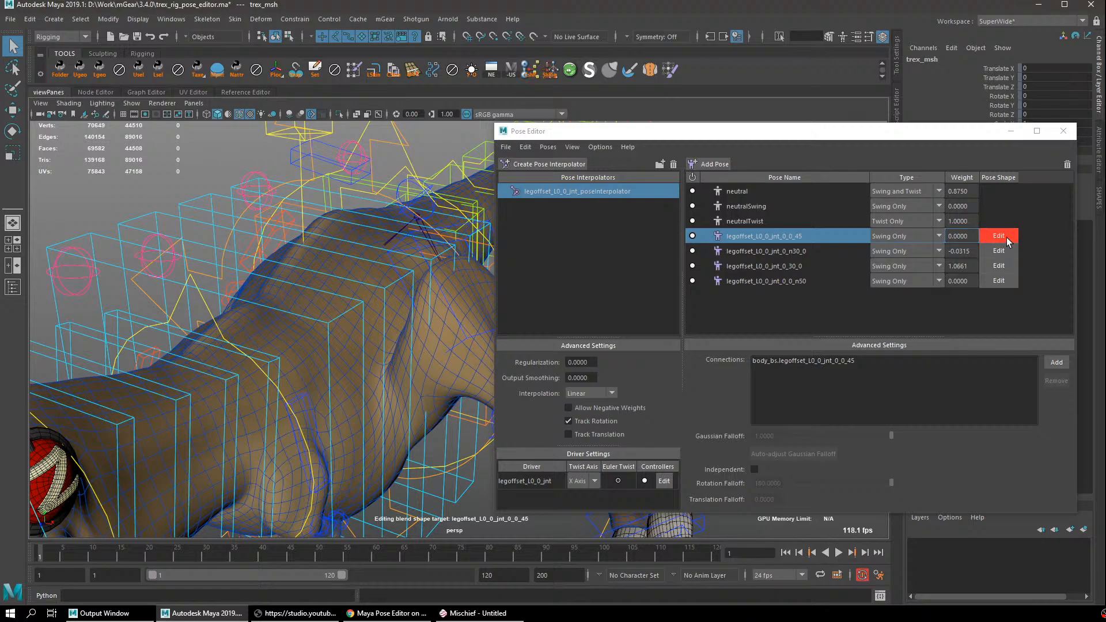
pyautogui.click(1000, 236)
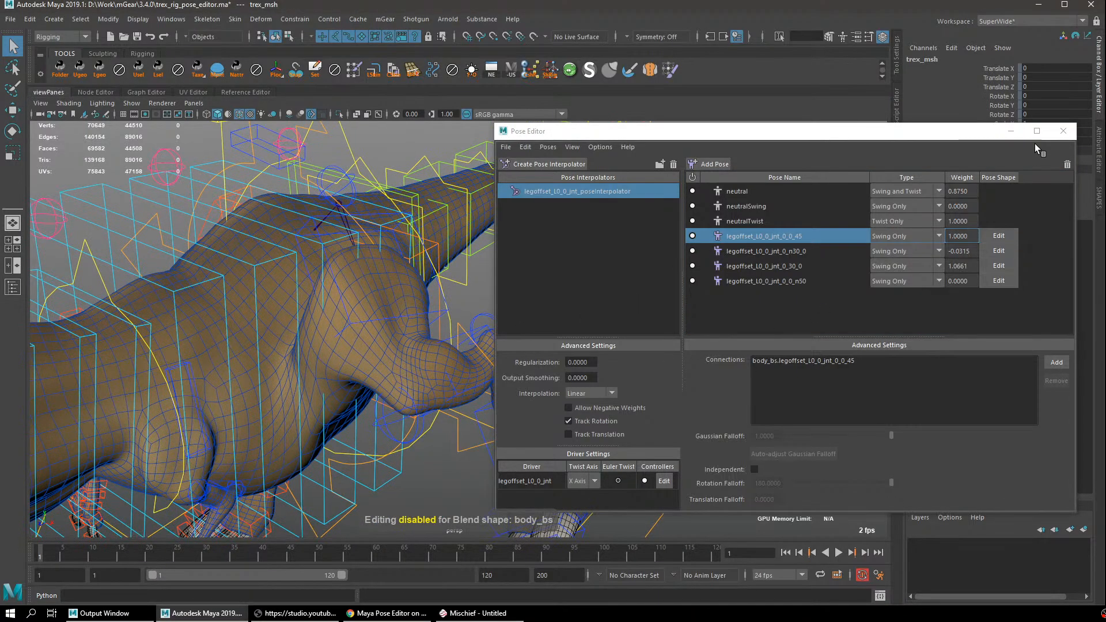
# Minimize the Pose Editor, duplicate the posed T-rex body mesh, and rename the copy sculpt.
pyautogui.click(1011, 131)
pyautogui.keyDown('alt'); pyautogui.moveTo(513, 291); pyautogui.dragTo(539, 259); pyautogui.keyUp('alt')
pyautogui.click(578, 294)
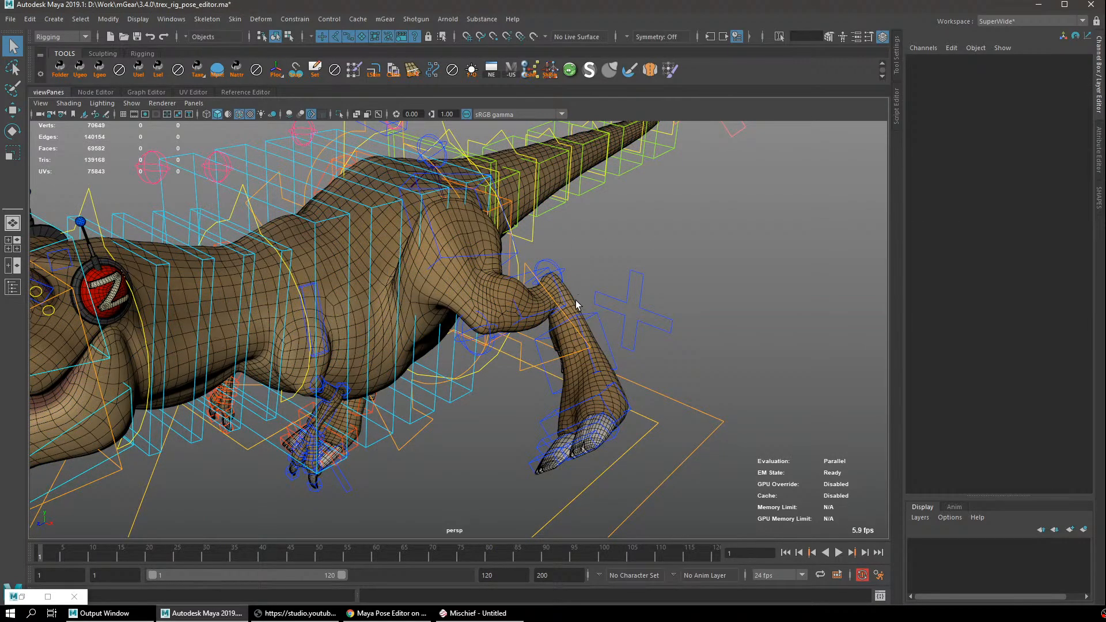
pyautogui.click(576, 305)
pyautogui.keyDown('alt'); pyautogui.moveTo(576, 305); pyautogui.dragTo(569, 347); pyautogui.keyUp('alt')
pyautogui.click(12, 287)
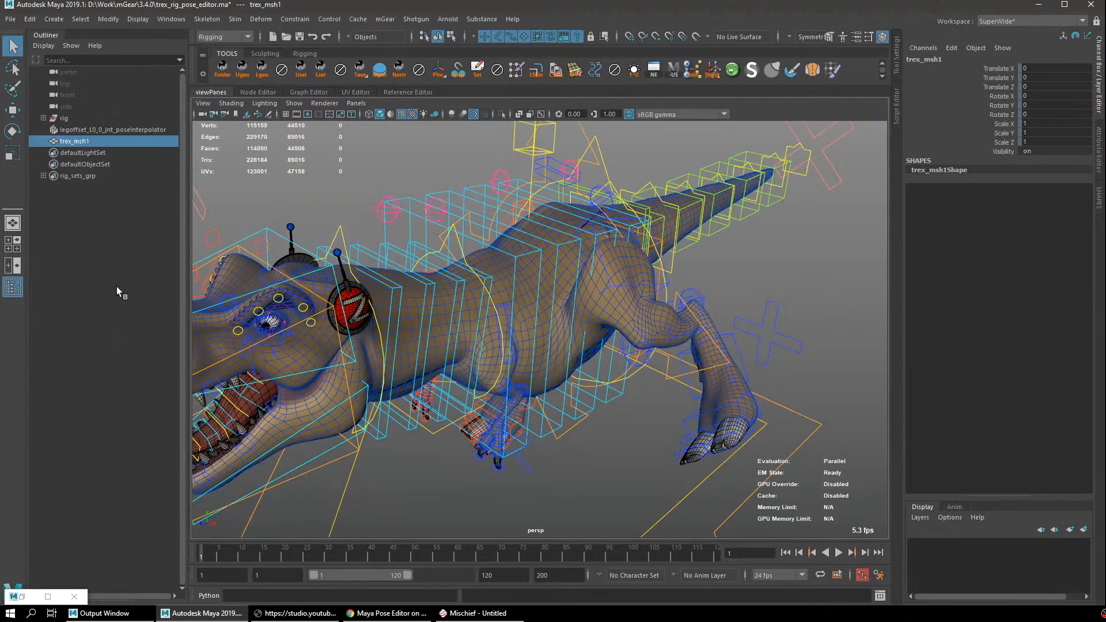
pyautogui.doubleClick(75, 141)
pyautogui.write('sc')
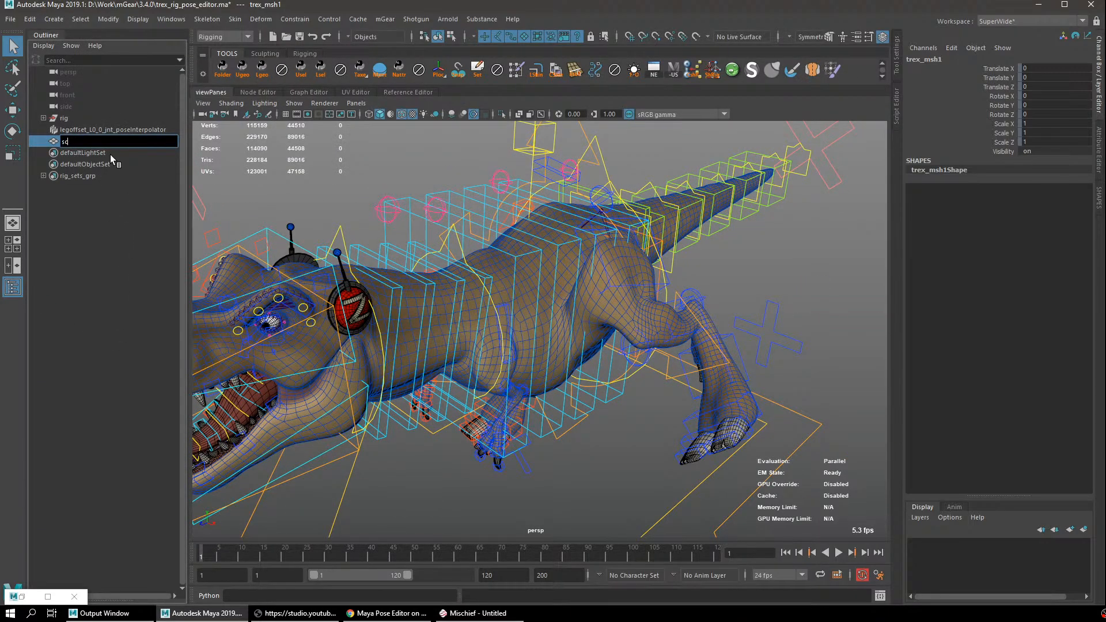
pyautogui.write('ulpt')
pyautogui.press('Return')
# Isolate the sculpt mesh in the viewport and frame the crease between the hip and the raised leg.
pyautogui.keyDown('alt'); pyautogui.moveTo(598, 280); pyautogui.dragTo(618, 306, button='middle'); pyautogui.keyUp('alt')
pyautogui.hotkey('ctrl', '1')
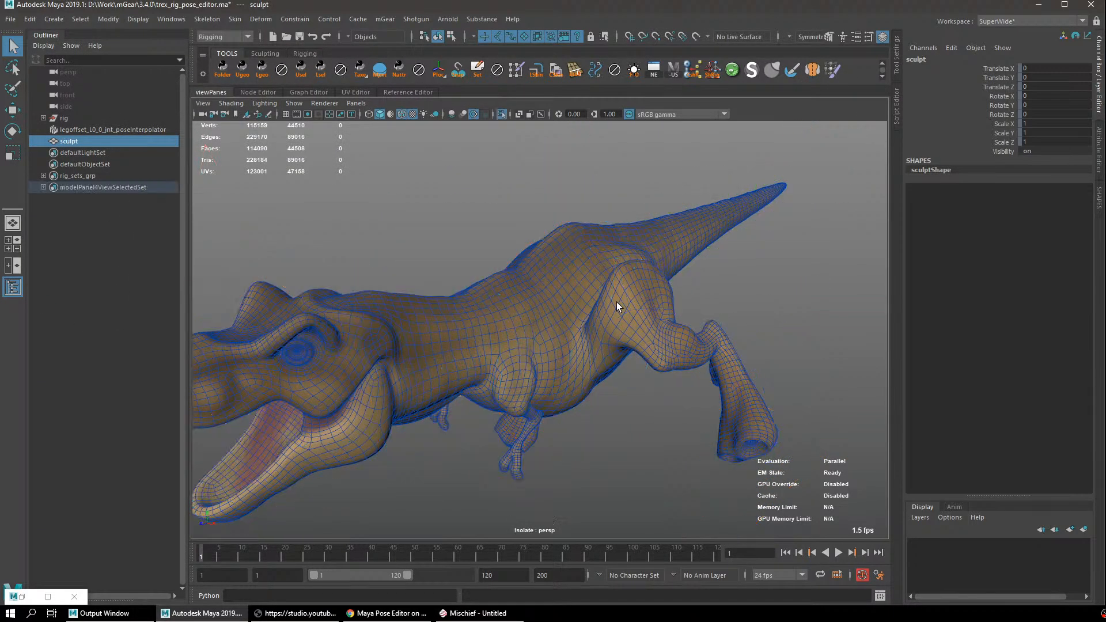
pyautogui.keyDown('alt'); pyautogui.moveTo(619, 306); pyautogui.dragTo(596, 329, button='right'); pyautogui.keyUp('alt')
pyautogui.keyDown('alt'); pyautogui.moveTo(559, 258); pyautogui.dragTo(599, 299); pyautogui.keyUp('alt')
pyautogui.keyDown('alt'); pyautogui.moveTo(580, 261); pyautogui.dragTo(530, 311); pyautogui.keyUp('alt')
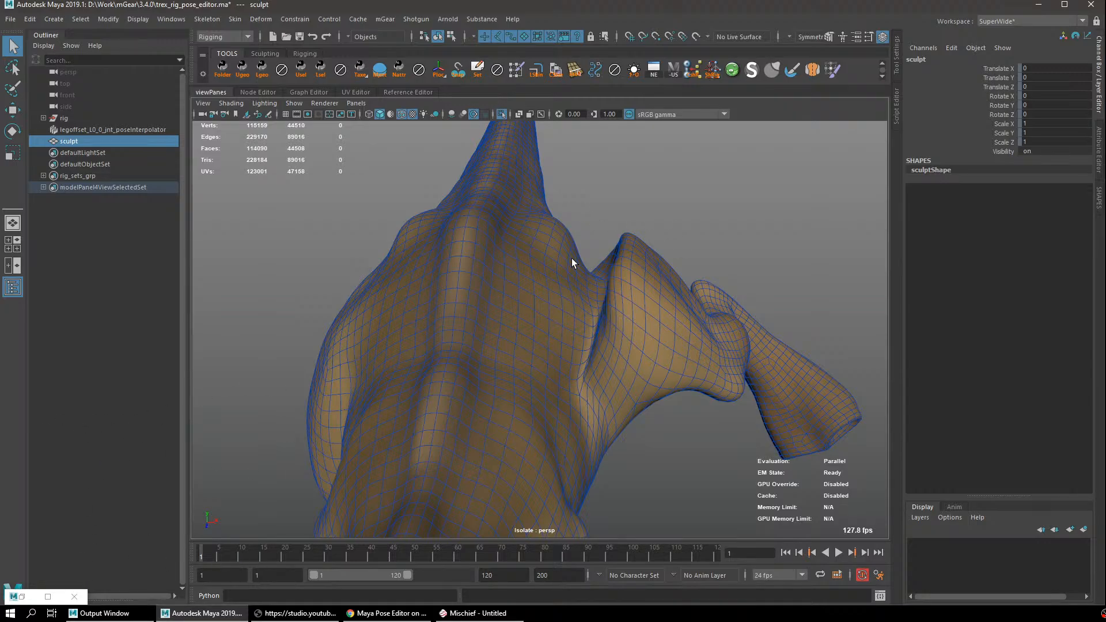
pyautogui.moveTo(572, 263)
pyautogui.keyDown('alt'); pyautogui.mouseDown()
pyautogui.moveTo(587, 265)
pyautogui.moveTo(587, 292)
pyautogui.moveTo(615, 316)
pyautogui.mouseUp(); pyautogui.keyUp('alt')
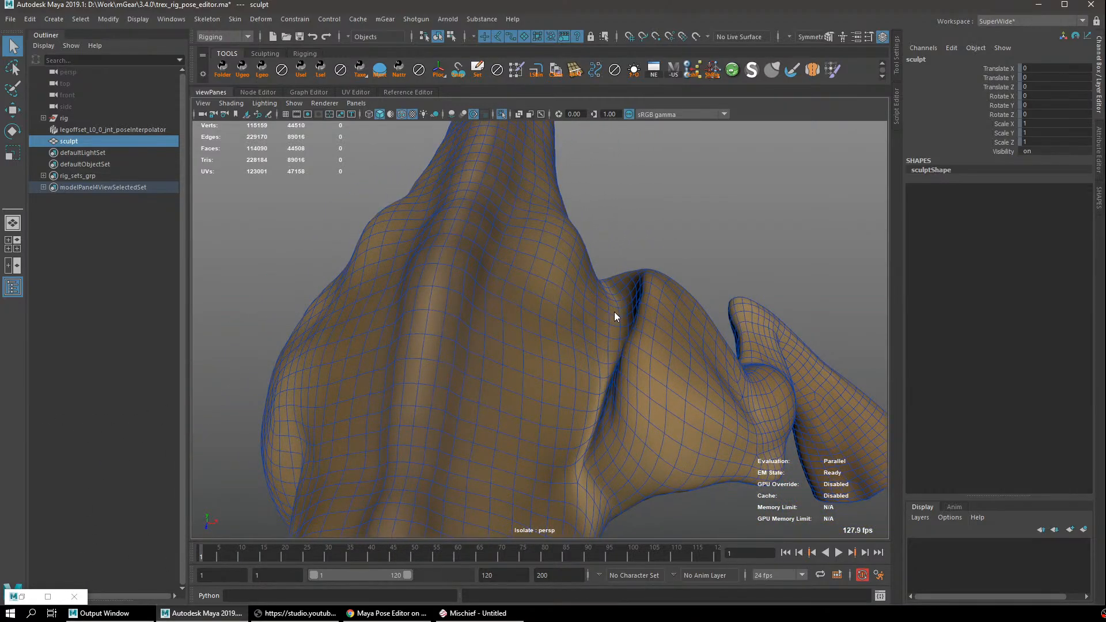
pyautogui.keyDown('shift'); pyautogui.rightClick(614, 317); pyautogui.keyUp('shift')
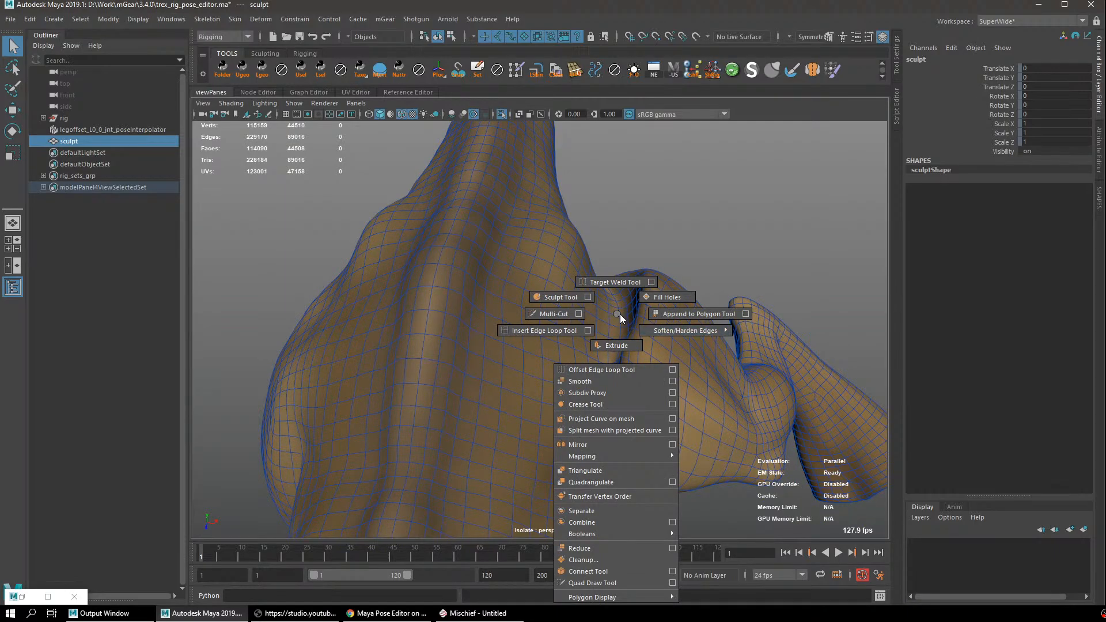
pyautogui.moveTo(619, 312)
pyautogui.keyDown('alt'); pyautogui.mouseDown()
pyautogui.moveTo(551, 296)
pyautogui.moveTo(560, 257)
pyautogui.mouseUp(); pyautogui.keyUp('alt')
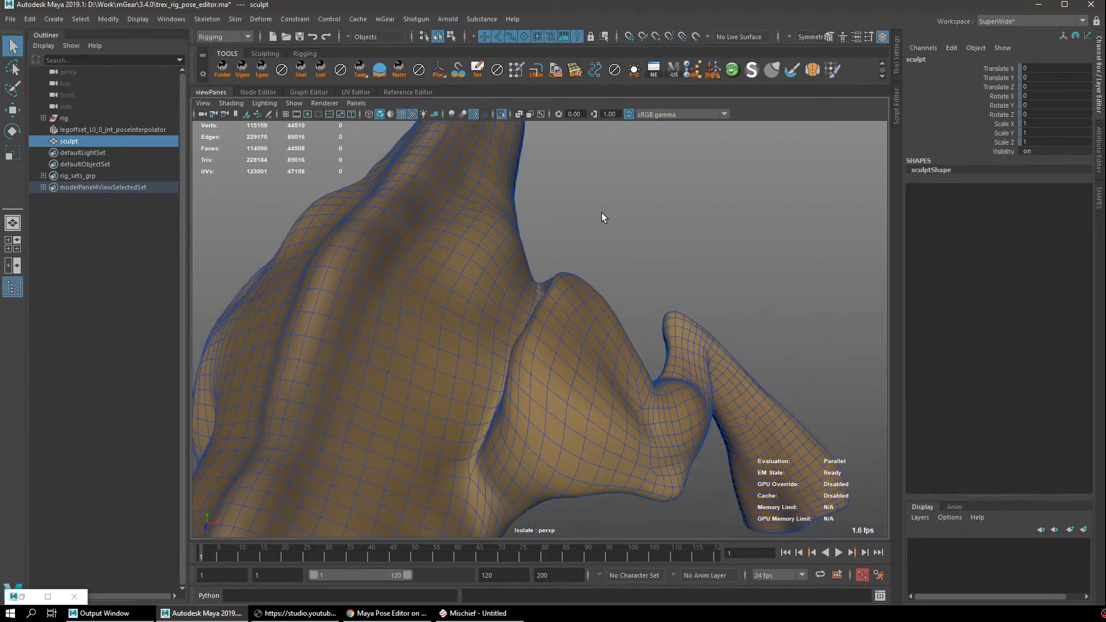
pyautogui.moveTo(602, 213)
pyautogui.keyDown('alt'); pyautogui.mouseDown()
pyautogui.moveTo(600, 282)
pyautogui.moveTo(484, 318)
pyautogui.moveTo(569, 267)
pyautogui.mouseUp(); pyautogui.keyUp('alt')
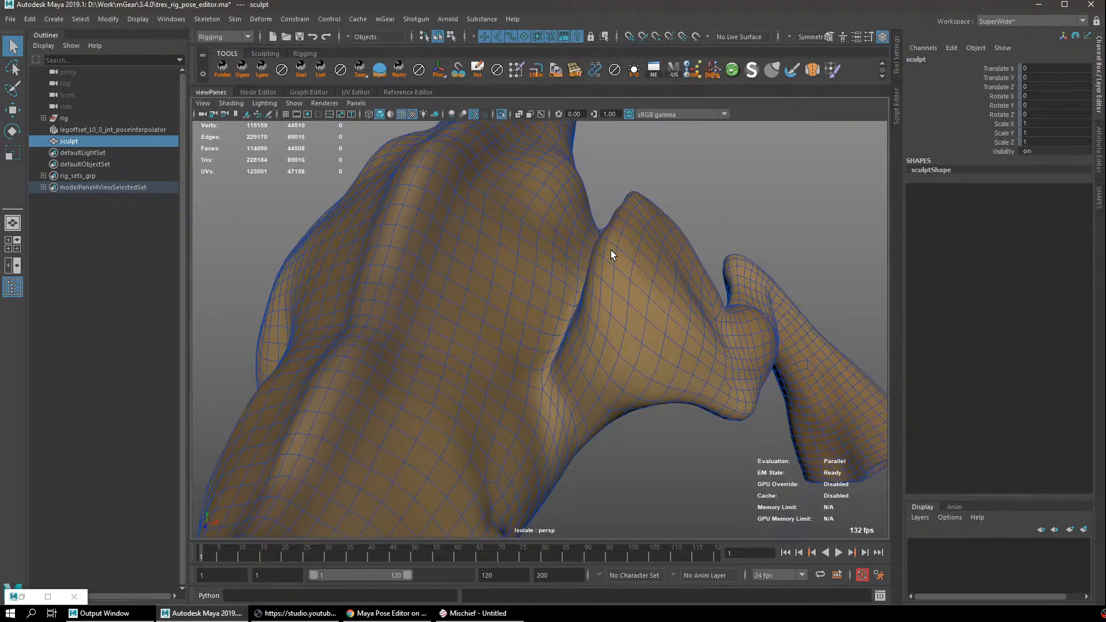
pyautogui.moveTo(609, 250)
pyautogui.keyDown('shift'); pyautogui.mouseDown(button='right')
pyautogui.moveTo(561, 236)
pyautogui.moveTo(581, 233)
pyautogui.moveTo(603, 254)
pyautogui.mouseUp(button='right'); pyautogui.keyUp('shift')
pyautogui.keyDown('alt'); pyautogui.moveTo(604, 254); pyautogui.dragTo(765, 135); pyautogui.keyUp('alt')
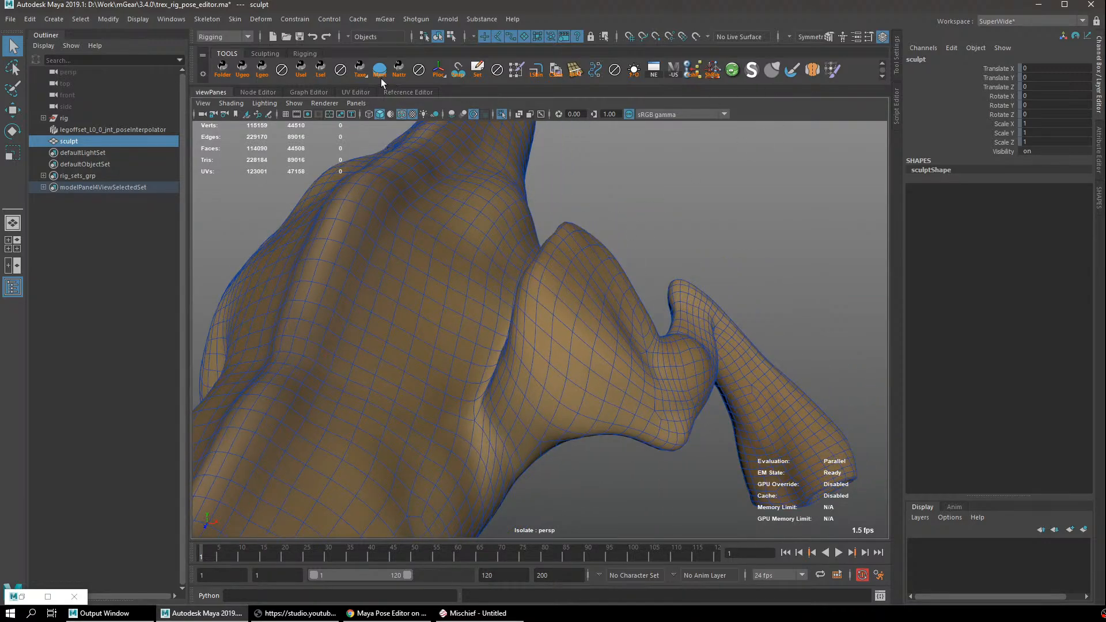
# Start the Sculpt Geometry Tool with its settings shown, enlarge its upper brush radius to 16.1074, and return to selection.
pyautogui.press('F2')
pyautogui.click(272, 19)
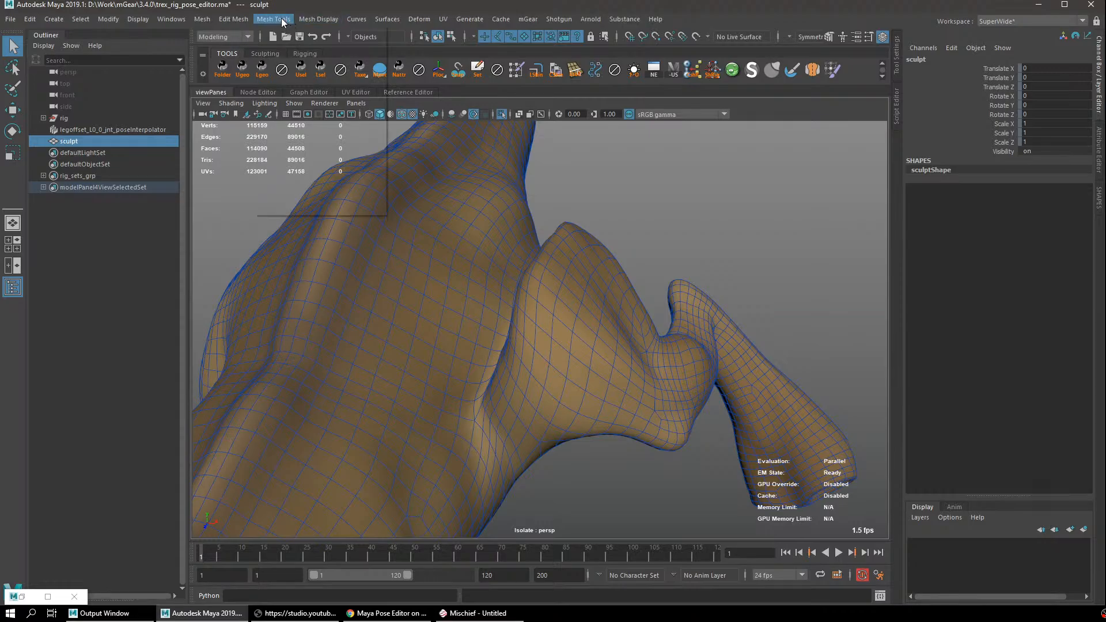
pyautogui.click(234, 19)
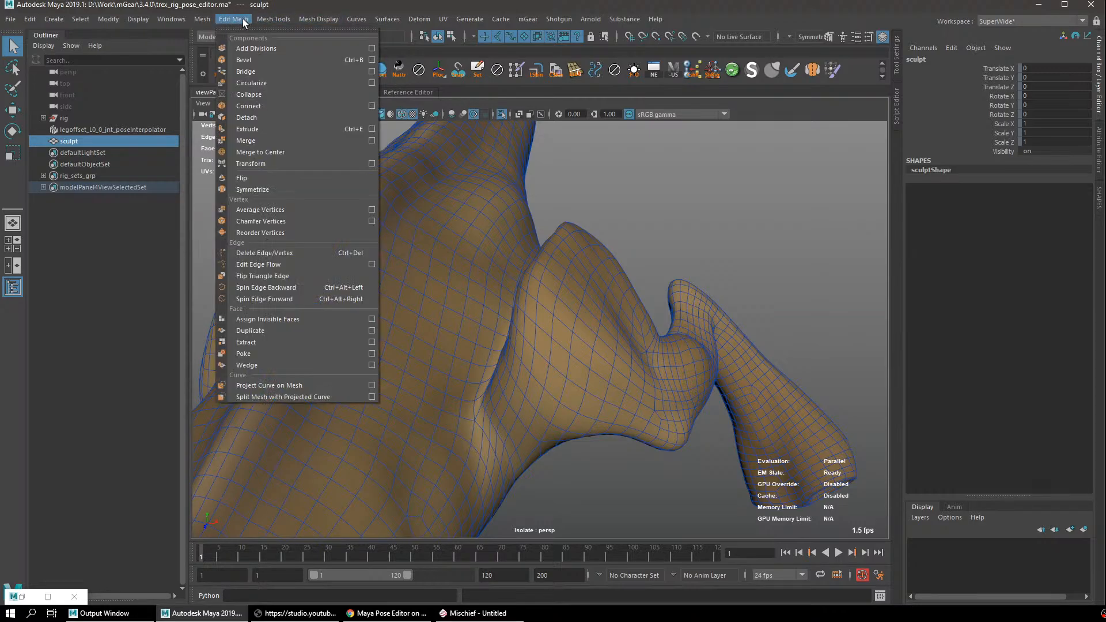
pyautogui.click(388, 19)
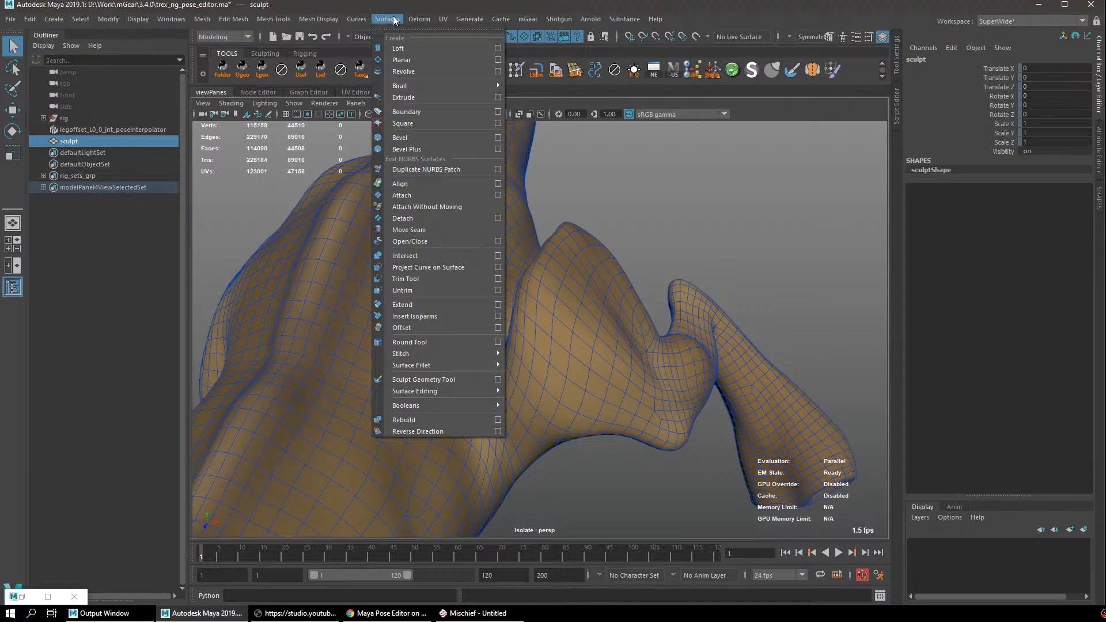
pyautogui.click(498, 379)
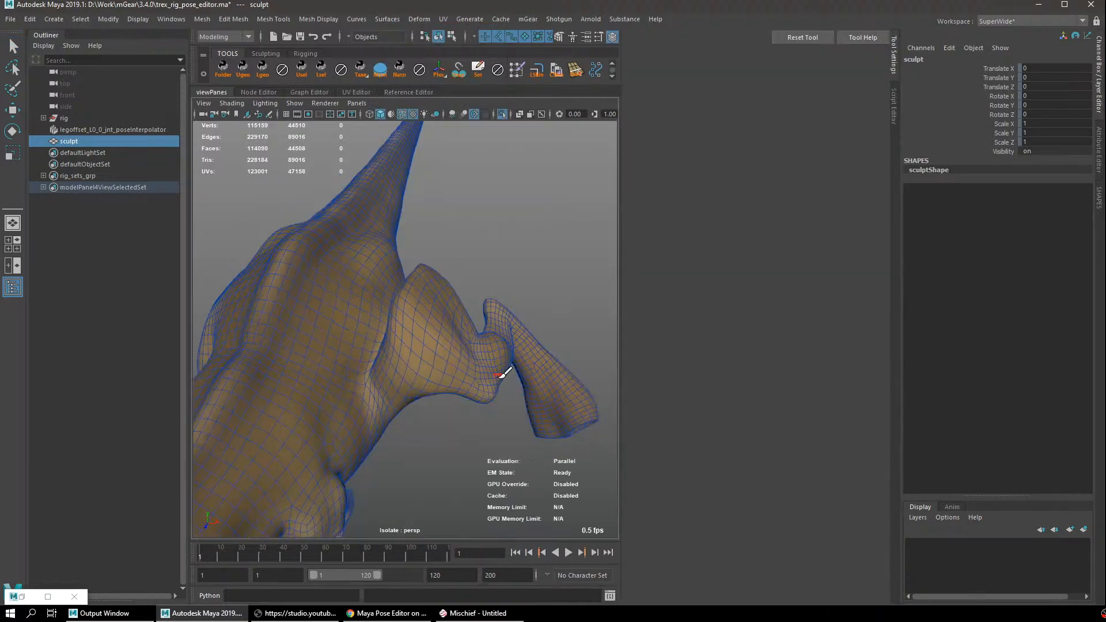
pyautogui.keyDown('alt'); pyautogui.moveTo(303, 266); pyautogui.dragTo(357, 277); pyautogui.keyUp('alt')
pyautogui.moveTo(357, 276)
pyautogui.keyDown('alt'); pyautogui.mouseDown(button='right')
pyautogui.moveTo(435, 308)
pyautogui.moveTo(415, 266)
pyautogui.mouseUp(button='right'); pyautogui.keyUp('alt')
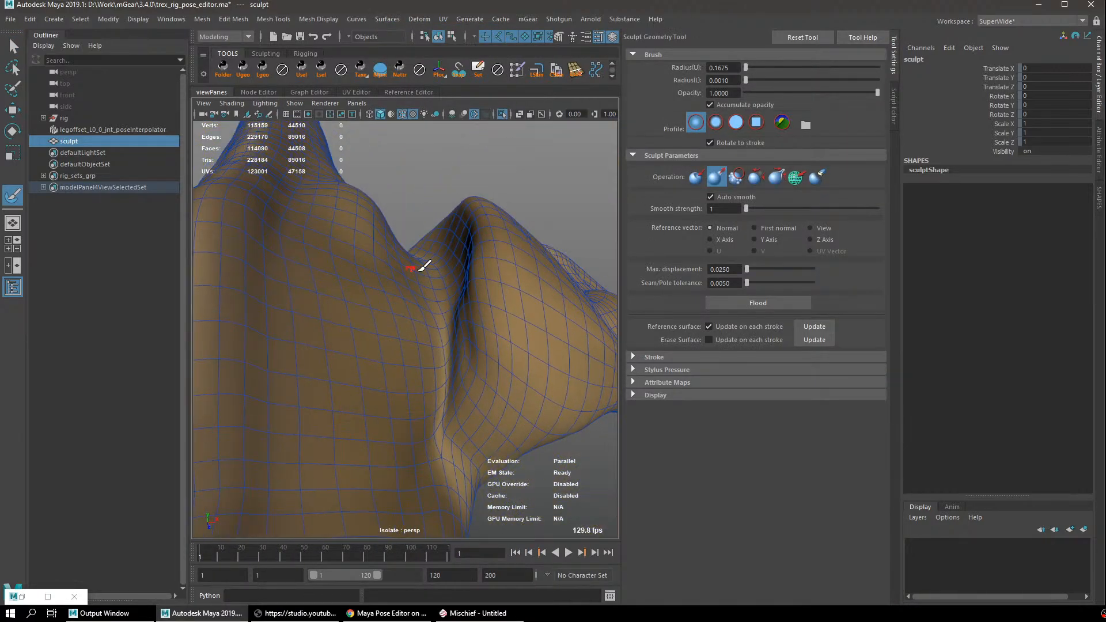
pyautogui.moveTo(415, 267)
pyautogui.keyDown('alt'); pyautogui.mouseDown()
pyautogui.moveTo(425, 306)
pyautogui.moveTo(499, 271)
pyautogui.moveTo(531, 180)
pyautogui.moveTo(439, 291)
pyautogui.moveTo(578, 159)
pyautogui.mouseUp(); pyautogui.keyUp('alt')
pyautogui.press('b')
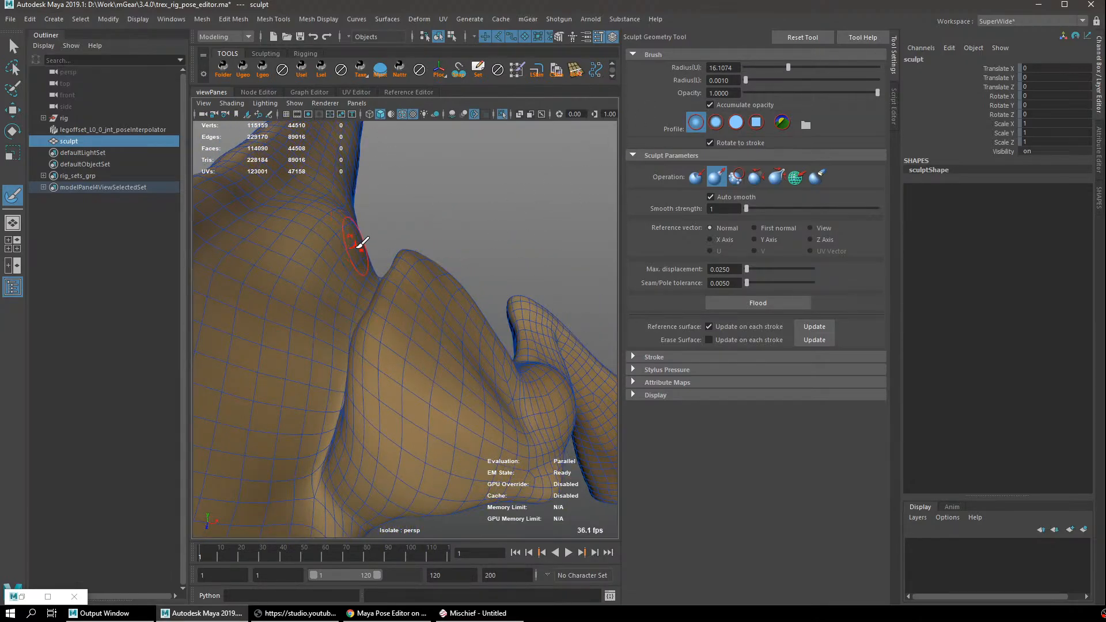
pyautogui.keyDown('alt'); pyautogui.moveTo(432, 248); pyautogui.dragTo(340, 308); pyautogui.keyUp('alt')
pyautogui.keyDown('alt'); pyautogui.moveTo(340, 308); pyautogui.dragTo(426, 288, button='middle'); pyautogui.keyUp('alt')
pyautogui.moveTo(427, 287)
pyautogui.keyDown('alt'); pyautogui.mouseDown()
pyautogui.moveTo(455, 169)
pyautogui.moveTo(552, 244)
pyautogui.moveTo(474, 260)
pyautogui.moveTo(477, 277)
pyautogui.moveTo(417, 292)
pyautogui.moveTo(455, 299)
pyautogui.moveTo(436, 278)
pyautogui.moveTo(484, 242)
pyautogui.moveTo(444, 306)
pyautogui.moveTo(519, 208)
pyautogui.mouseUp(); pyautogui.keyUp('alt')
pyautogui.press('q')
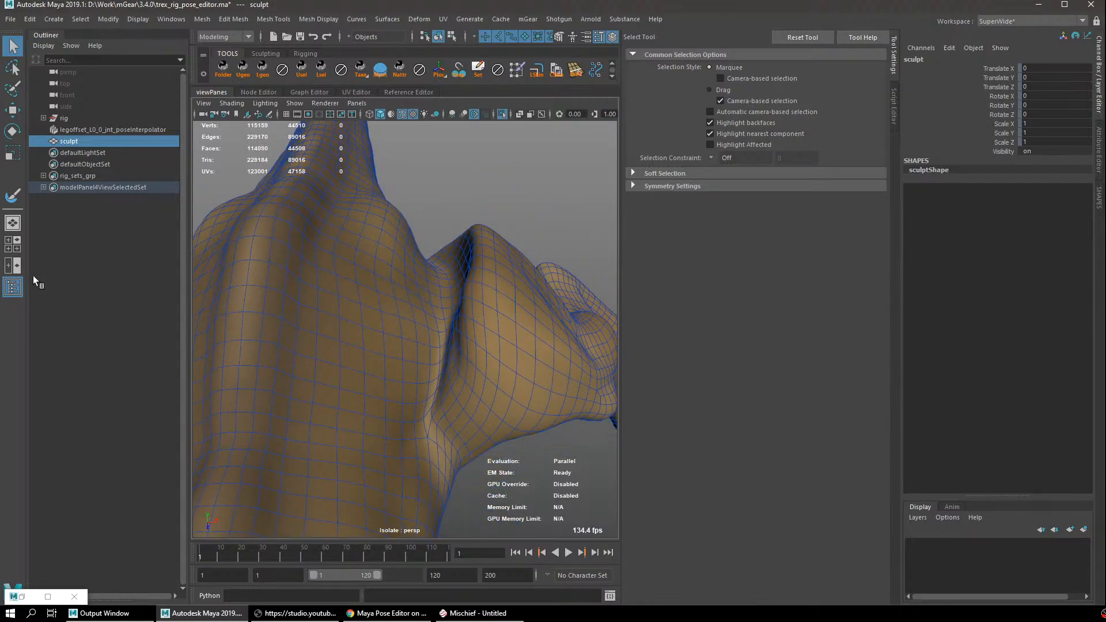
# Hide the Outliner and activate the polygon Sculpt Tool on the sculpt mesh.
pyautogui.click(15, 288)
pyautogui.keyDown('alt'); pyautogui.moveTo(350, 320); pyautogui.dragTo(340, 317); pyautogui.keyUp('alt')
pyautogui.keyDown('shift'); pyautogui.rightClick(348, 316); pyautogui.keyUp('shift')
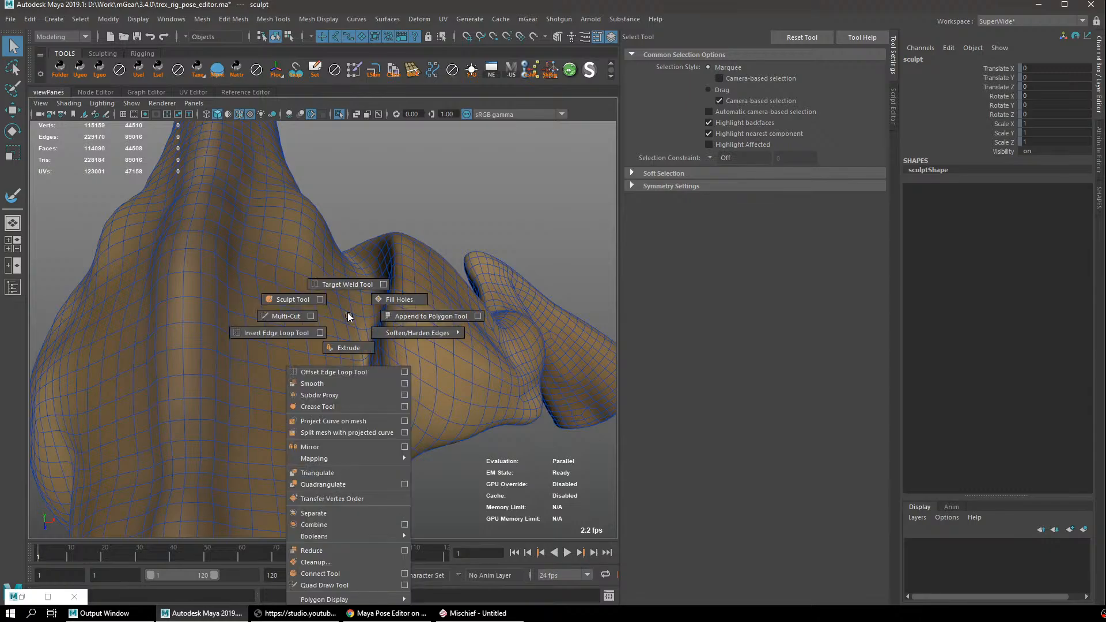
pyautogui.click(298, 301)
# Try the Scrape brush on the hip crease, undo the last change, and switch to the Imprint brush.
pyautogui.keyDown('shift'); pyautogui.rightClick(325, 309); pyautogui.keyUp('shift')
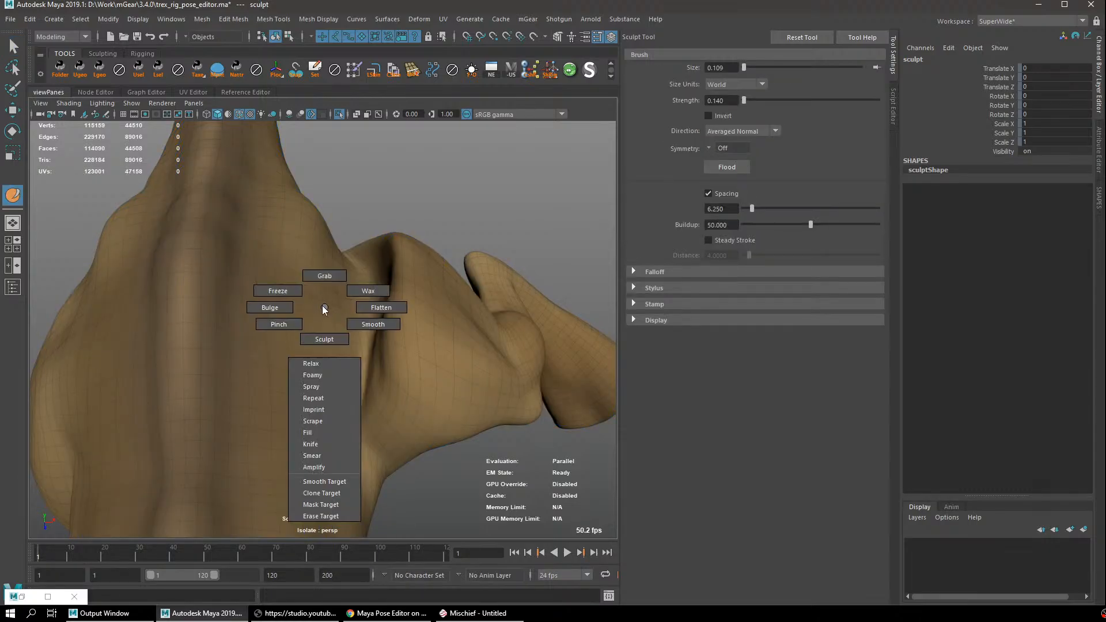
pyautogui.click(313, 421)
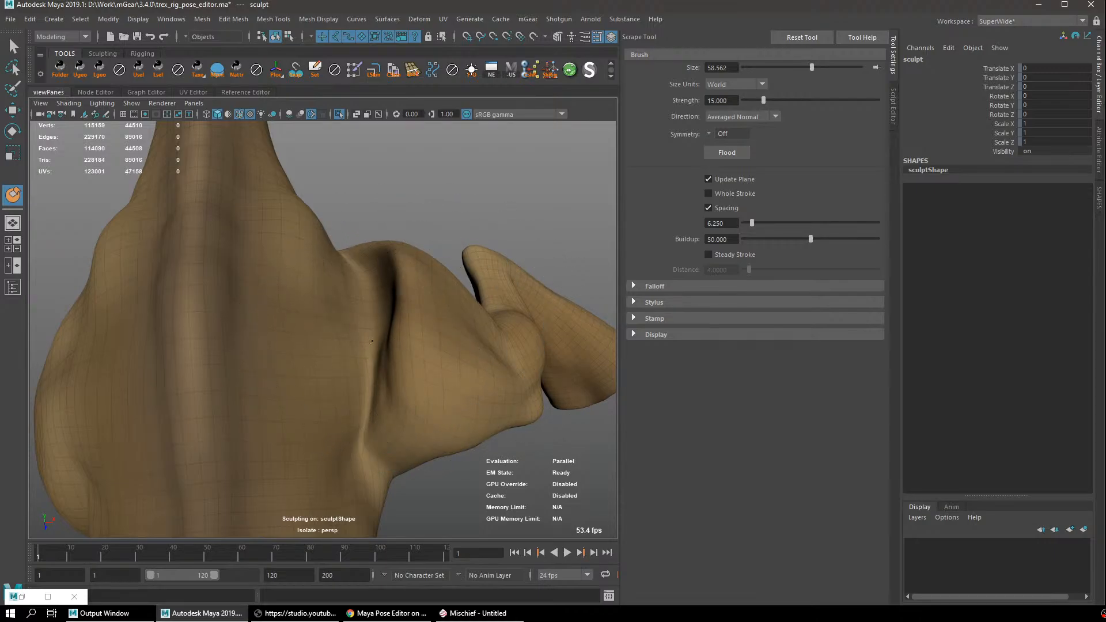
pyautogui.moveTo(370, 277)
pyautogui.keyDown('alt'); pyautogui.mouseDown()
pyautogui.moveTo(365, 330)
pyautogui.moveTo(379, 304)
pyautogui.moveTo(360, 292)
pyautogui.mouseUp(); pyautogui.keyUp('alt')
pyautogui.press('b')
pyautogui.hotkey('ctrl', 'z')
pyautogui.moveTo(388, 302)
pyautogui.keyDown('shift'); pyautogui.mouseDown(button='right')
pyautogui.moveTo(404, 444)
pyautogui.moveTo(378, 403)
pyautogui.mouseUp(button='right'); pyautogui.keyUp('shift')
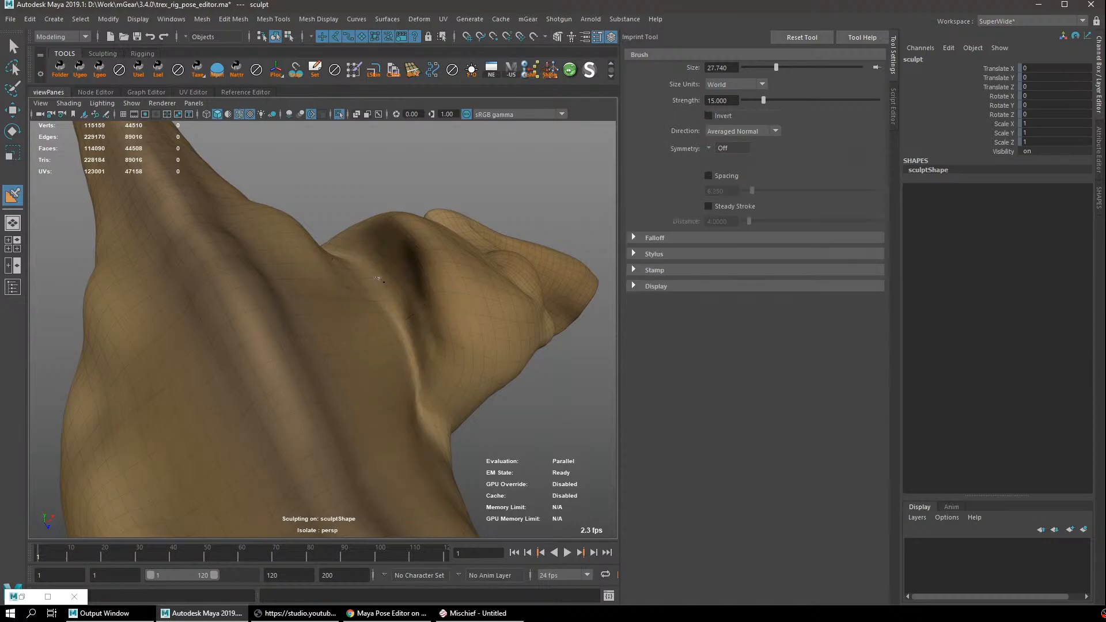
# Switch to the Fill brush, reset it to its defaults, and fill the deep crease between the hip and the thigh.
pyautogui.keyDown('shift'); pyautogui.moveTo(388, 288); pyautogui.dragTo(385, 291, button='right'); pyautogui.keyUp('shift')
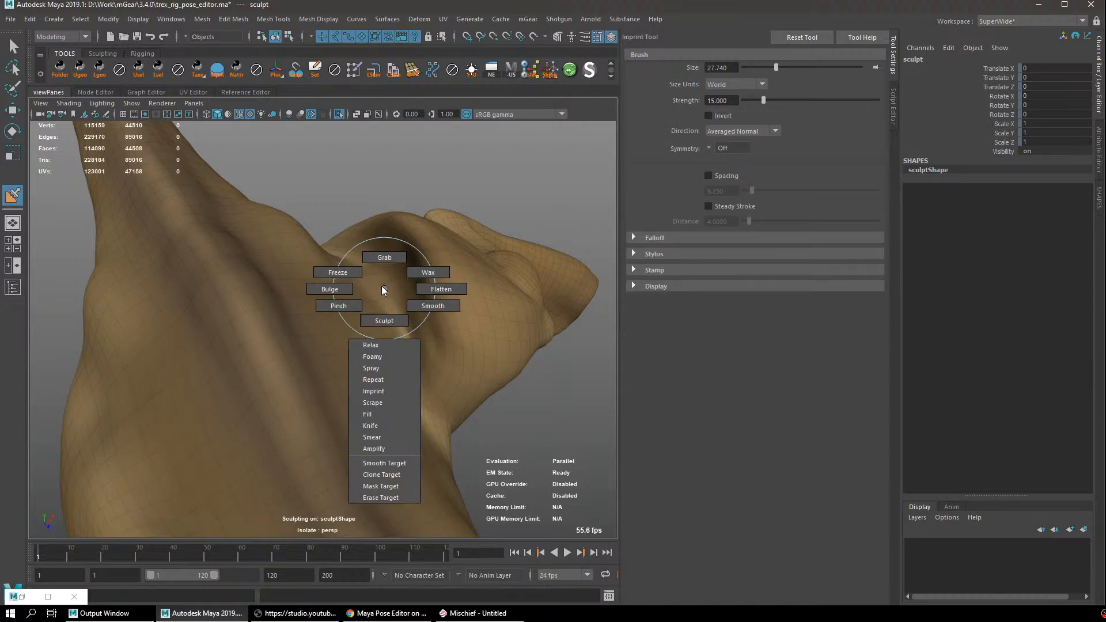
pyautogui.keyDown('shift'); pyautogui.moveTo(391, 412); pyautogui.dragTo(391, 413, button='right'); pyautogui.keyUp('shift')
pyautogui.click(796, 42)
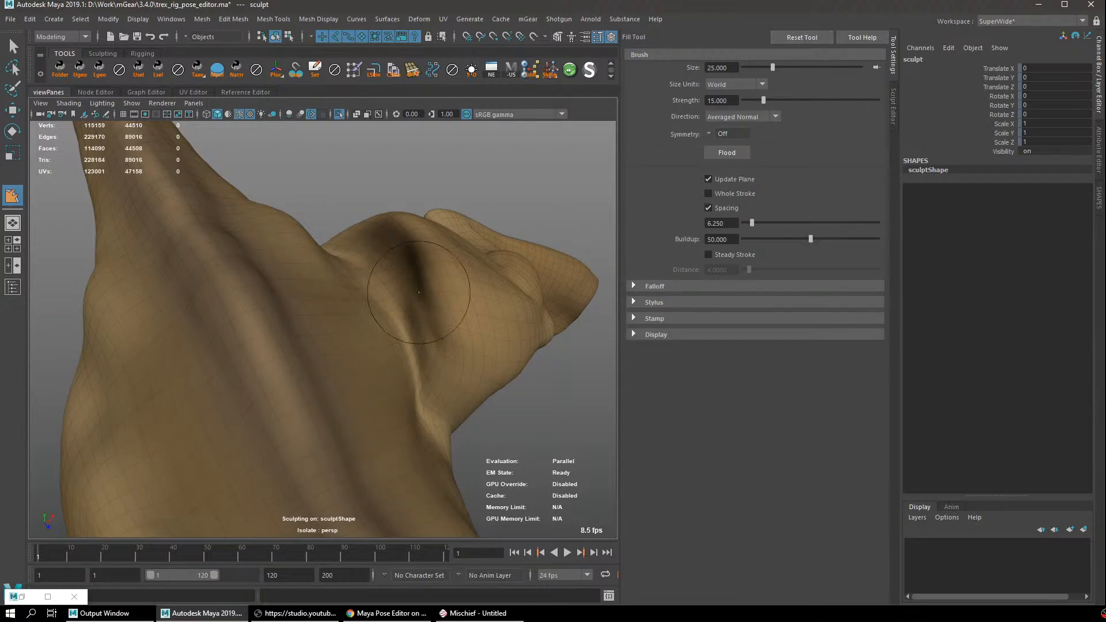
pyautogui.moveTo(383, 300)
pyautogui.mouseDown()
pyautogui.moveTo(414, 305)
pyautogui.moveTo(423, 345)
pyautogui.moveTo(443, 360)
pyautogui.mouseUp()
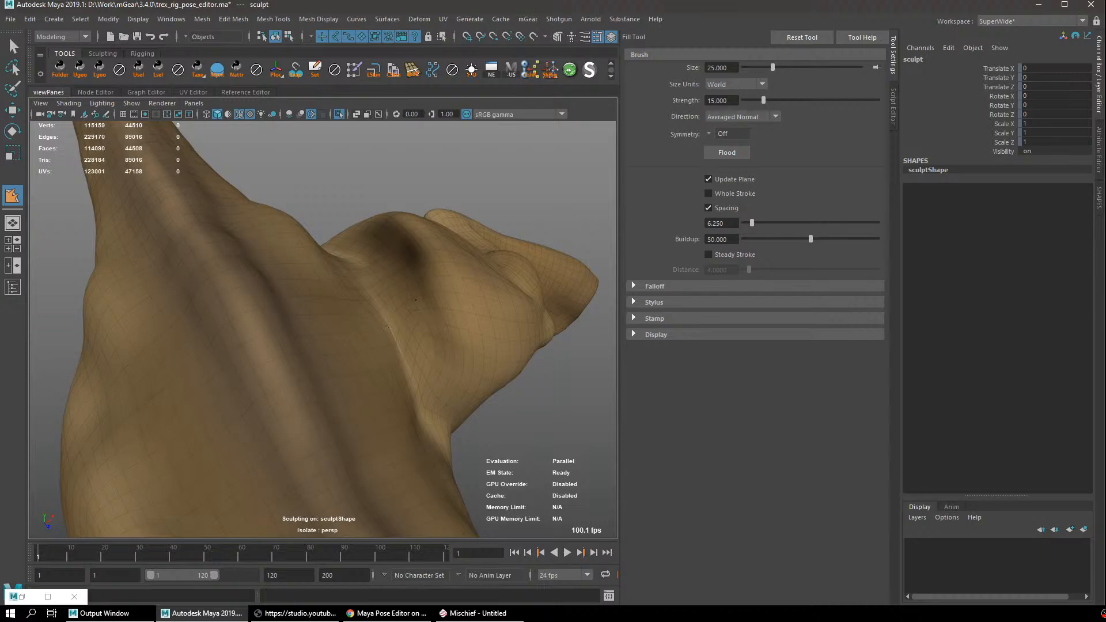
pyautogui.moveTo(390, 267)
pyautogui.mouseDown()
pyautogui.moveTo(397, 260)
pyautogui.moveTo(346, 248)
pyautogui.mouseUp()
pyautogui.keyDown('alt'); pyautogui.moveTo(339, 253); pyautogui.dragTo(349, 281); pyautogui.keyUp('alt')
pyautogui.moveTo(341, 258)
pyautogui.mouseDown()
pyautogui.moveTo(348, 247)
pyautogui.moveTo(392, 299)
pyautogui.mouseUp()
pyautogui.moveTo(383, 284)
pyautogui.mouseDown()
pyautogui.moveTo(429, 282)
pyautogui.moveTo(397, 247)
pyautogui.mouseUp()
pyautogui.moveTo(398, 248)
pyautogui.mouseDown()
pyautogui.moveTo(374, 297)
pyautogui.moveTo(392, 348)
pyautogui.mouseUp()
# Enlarge the Fill brush to a size of about 35.9 and even out the remaining hollow around the hip crease.
pyautogui.press('b')
pyautogui.moveTo(392, 349)
pyautogui.mouseDown()
pyautogui.moveTo(413, 346)
pyautogui.moveTo(361, 344)
pyautogui.mouseUp()
pyautogui.moveTo(389, 299)
pyautogui.mouseDown()
pyautogui.moveTo(410, 291)
pyautogui.moveTo(356, 281)
pyautogui.moveTo(365, 254)
pyautogui.moveTo(420, 297)
pyautogui.mouseUp()
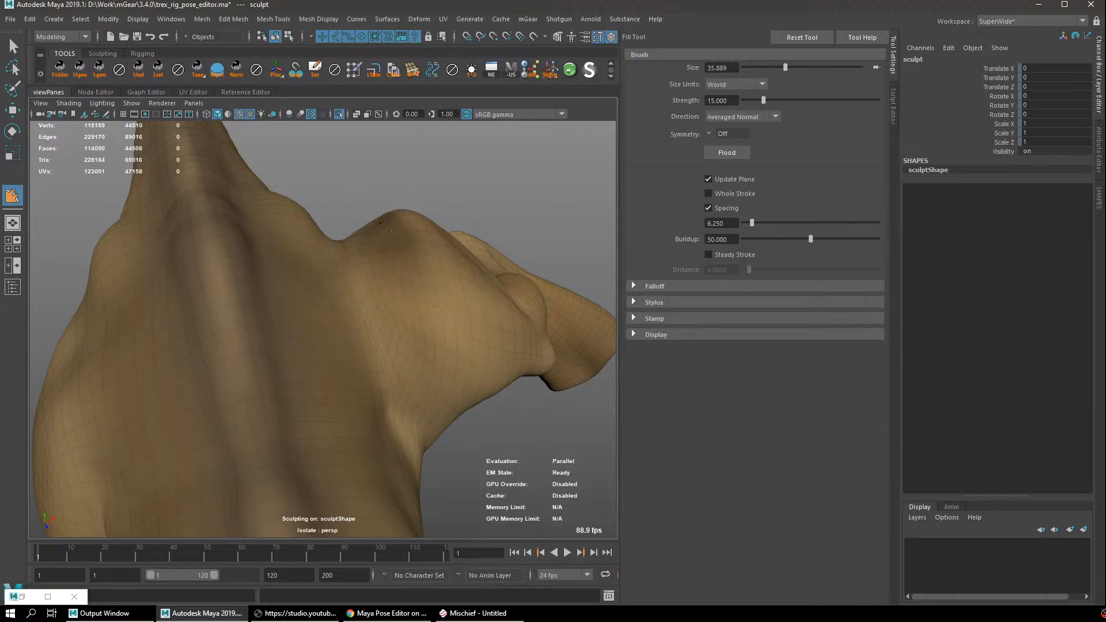
pyautogui.moveTo(380, 223)
pyautogui.mouseDown()
pyautogui.moveTo(389, 253)
pyautogui.moveTo(329, 249)
pyautogui.mouseUp()
pyautogui.moveTo(375, 303)
pyautogui.mouseDown()
pyautogui.moveTo(392, 342)
pyautogui.moveTo(395, 331)
pyautogui.moveTo(370, 335)
pyautogui.moveTo(369, 322)
pyautogui.mouseUp()
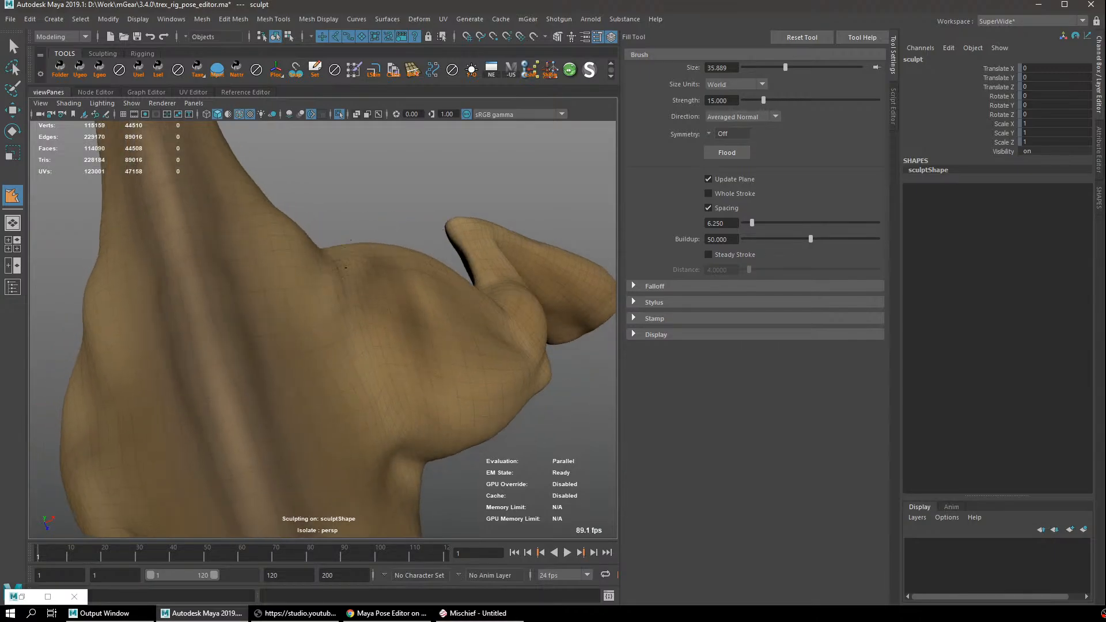
pyautogui.moveTo(329, 269)
pyautogui.mouseDown()
pyautogui.moveTo(371, 275)
pyautogui.moveTo(339, 274)
pyautogui.moveTo(341, 257)
pyautogui.mouseUp()
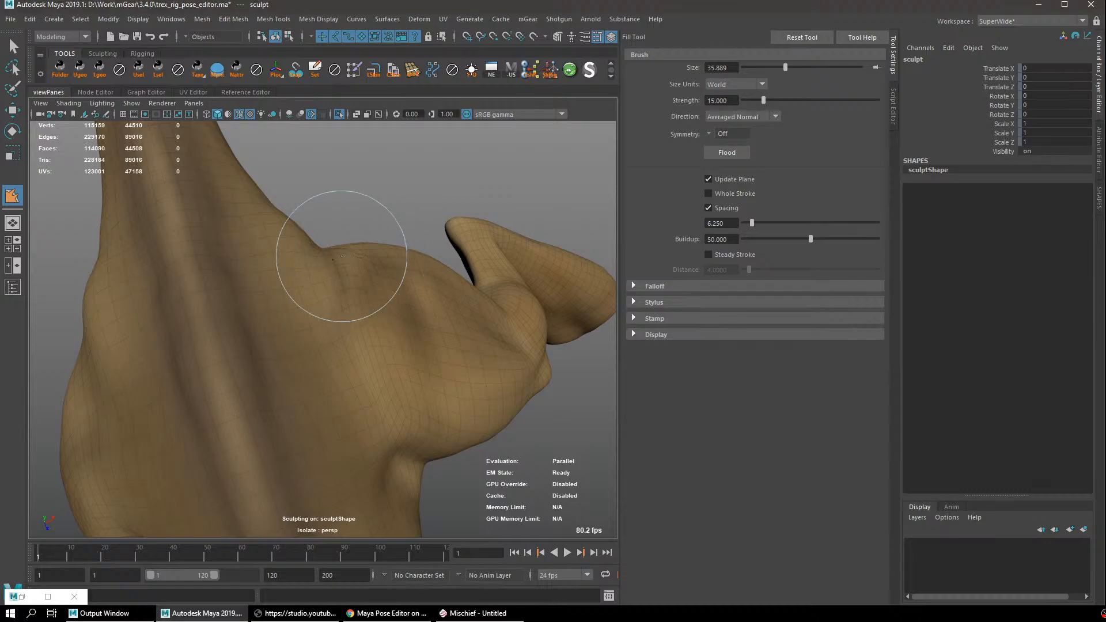
# Fill the hollows where the upper thigh joins the flank, working from the front side of the leg.
pyautogui.moveTo(404, 291)
pyautogui.mouseDown()
pyautogui.moveTo(392, 314)
pyautogui.moveTo(324, 315)
pyautogui.moveTo(299, 338)
pyautogui.moveTo(271, 295)
pyautogui.mouseUp()
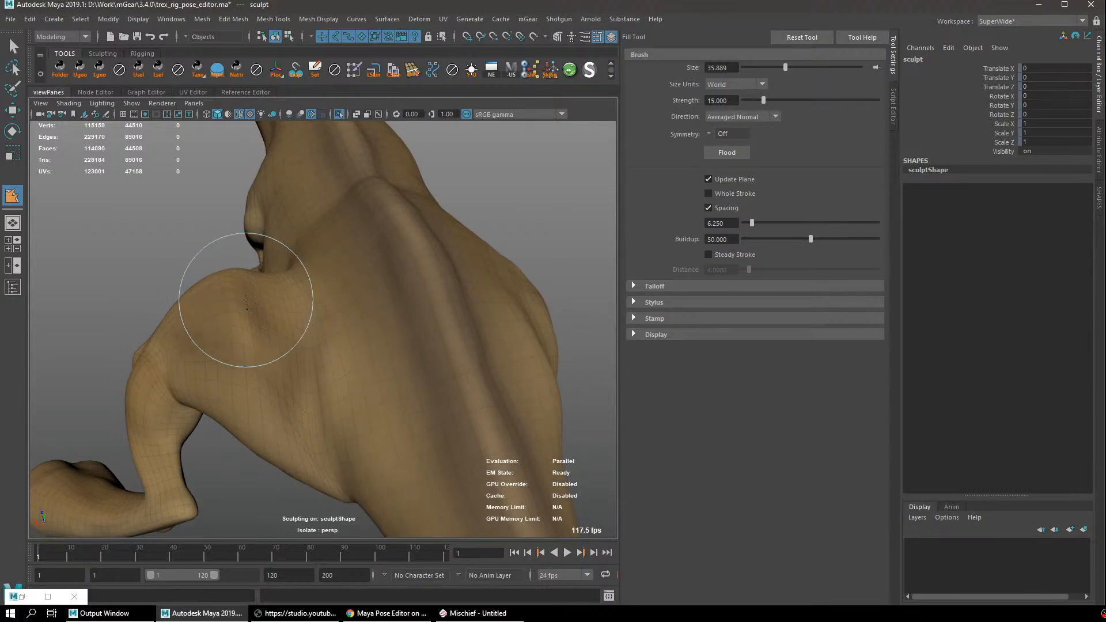
pyautogui.keyDown('alt'); pyautogui.moveTo(331, 430); pyautogui.dragTo(321, 345); pyautogui.keyUp('alt')
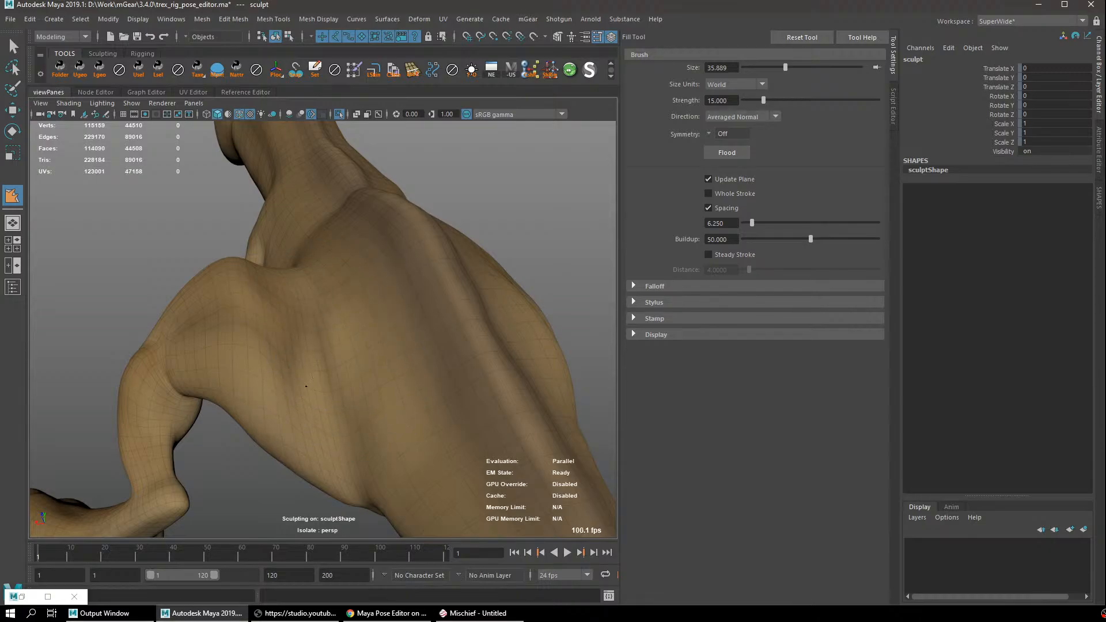
pyautogui.moveTo(304, 296)
pyautogui.keyDown('alt'); pyautogui.mouseDown()
pyautogui.moveTo(328, 309)
pyautogui.moveTo(263, 320)
pyautogui.moveTo(323, 305)
pyautogui.mouseUp(); pyautogui.keyUp('alt')
pyautogui.moveTo(279, 219)
pyautogui.mouseDown()
pyautogui.moveTo(311, 299)
pyautogui.moveTo(323, 287)
pyautogui.mouseUp()
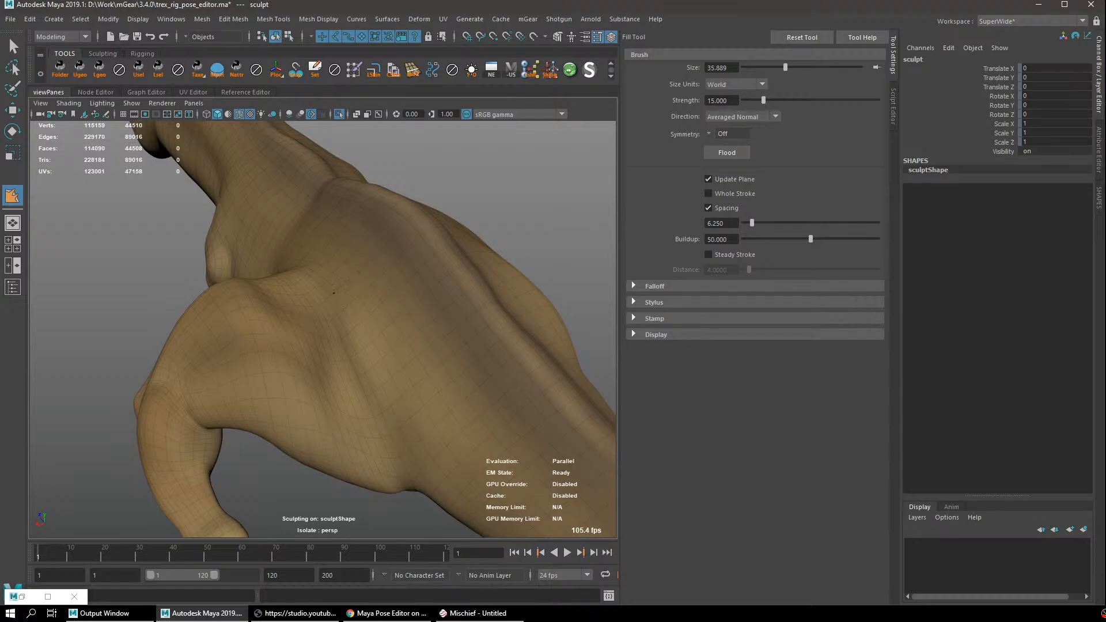
pyautogui.moveTo(274, 342)
pyautogui.mouseDown()
pyautogui.moveTo(323, 317)
pyautogui.moveTo(362, 353)
pyautogui.mouseUp()
# Switch to the Sculpt Geometry Tool, keep Auto smooth on, and enlarge the upper brush radius to 32.9307.
pyautogui.moveTo(316, 309)
pyautogui.keyDown('alt'); pyautogui.mouseDown()
pyautogui.moveTo(348, 323)
pyautogui.moveTo(245, 330)
pyautogui.moveTo(301, 267)
pyautogui.moveTo(542, 116)
pyautogui.mouseUp(); pyautogui.keyUp('alt')
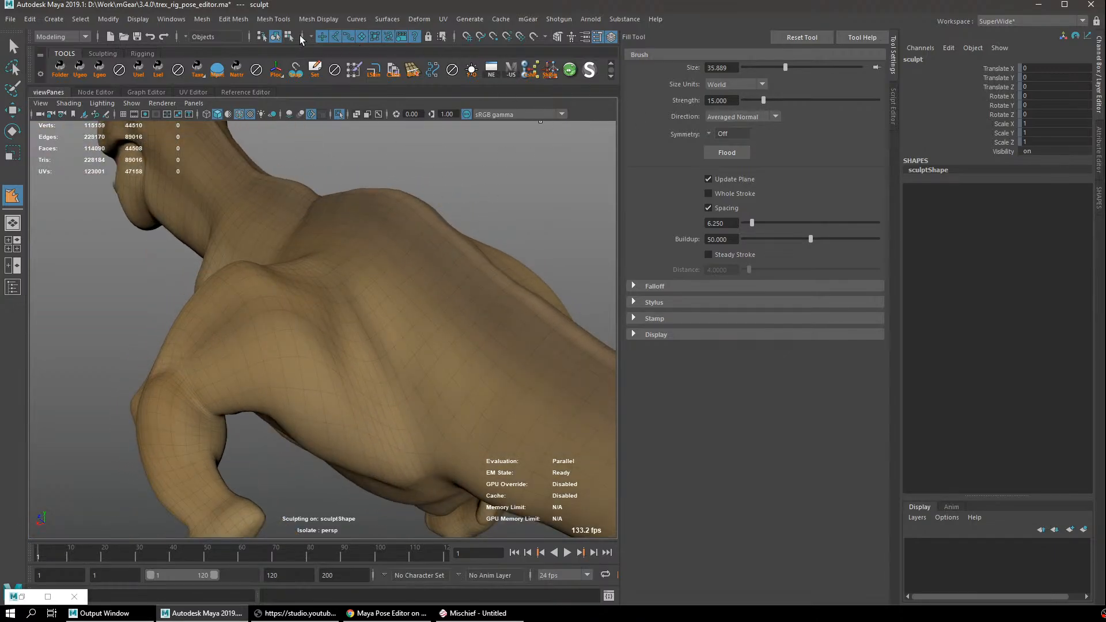
pyautogui.keyDown('alt'); pyautogui.moveTo(561, 129); pyautogui.dragTo(552, 117, button='middle'); pyautogui.keyUp('alt')
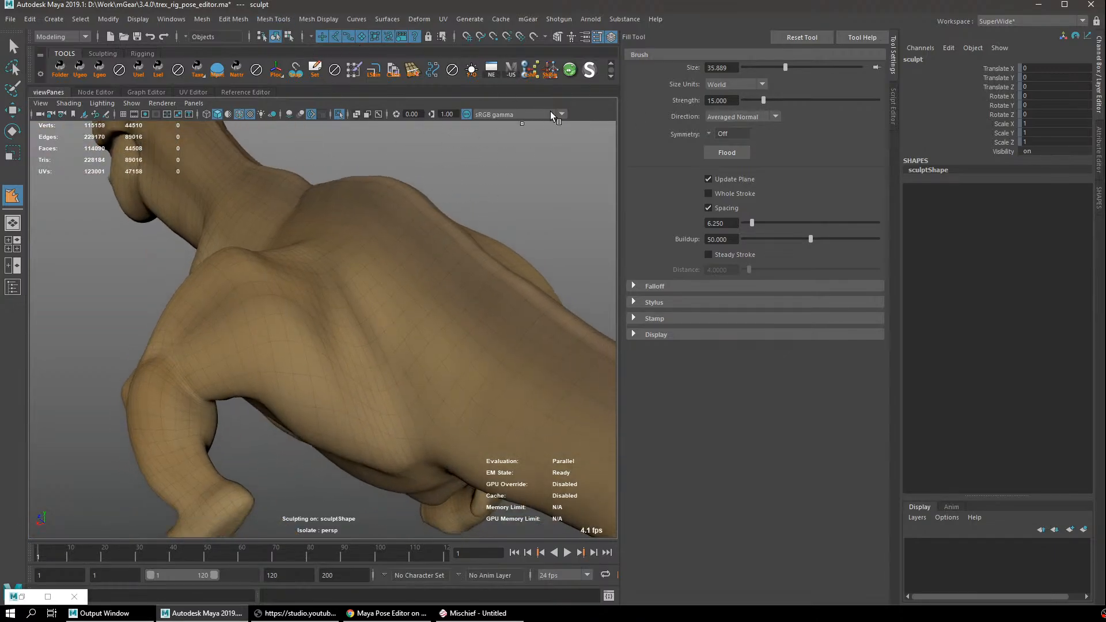
pyautogui.click(892, 60)
pyautogui.press('q')
pyautogui.click(628, 79)
pyautogui.keyDown('alt'); pyautogui.moveTo(517, 164); pyautogui.dragTo(468, 199); pyautogui.keyUp('alt')
pyautogui.keyDown('alt'); pyautogui.moveTo(316, 299); pyautogui.dragTo(363, 311, button='right'); pyautogui.keyUp('alt')
pyautogui.click(734, 197)
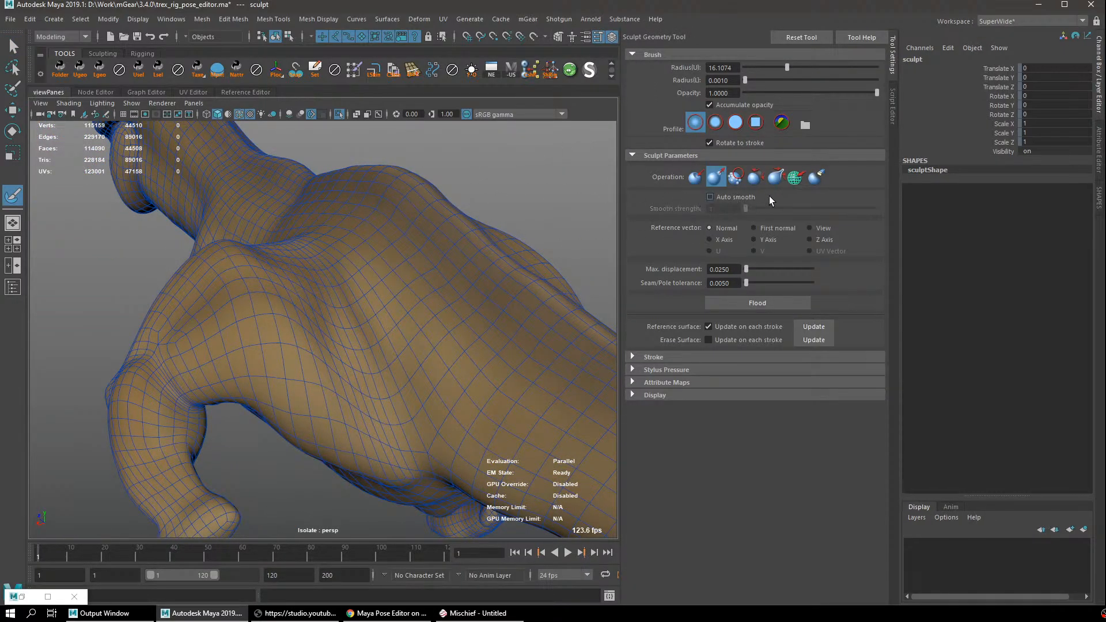
pyautogui.click(710, 197)
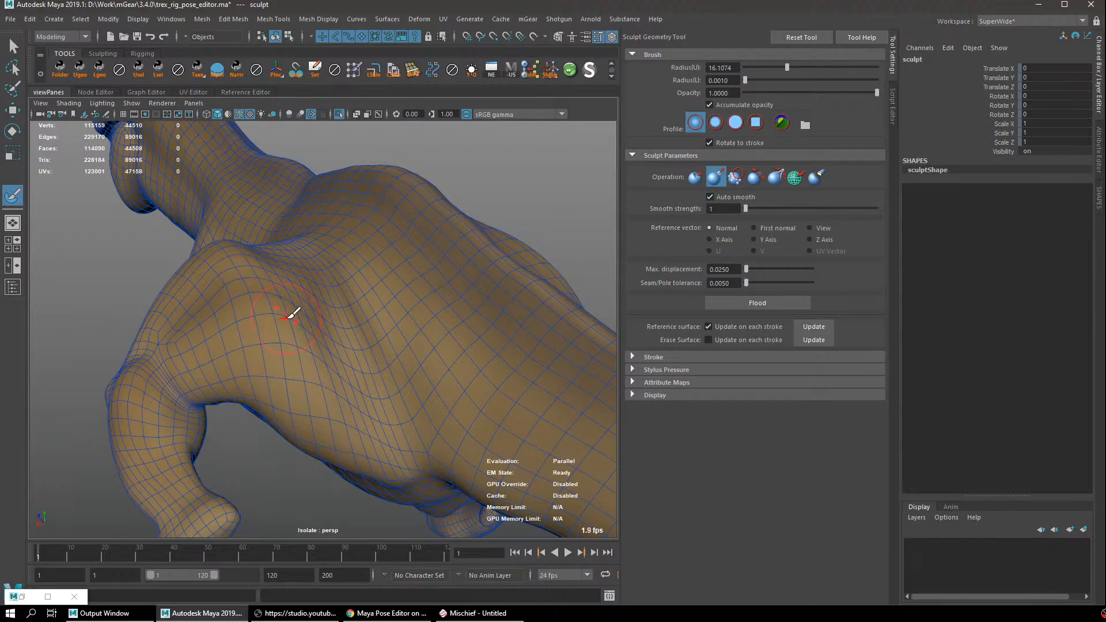
pyautogui.moveTo(291, 317)
pyautogui.keyDown('alt'); pyautogui.mouseDown()
pyautogui.moveTo(325, 302)
pyautogui.moveTo(337, 320)
pyautogui.mouseUp(); pyautogui.keyUp('alt')
pyautogui.press('b')
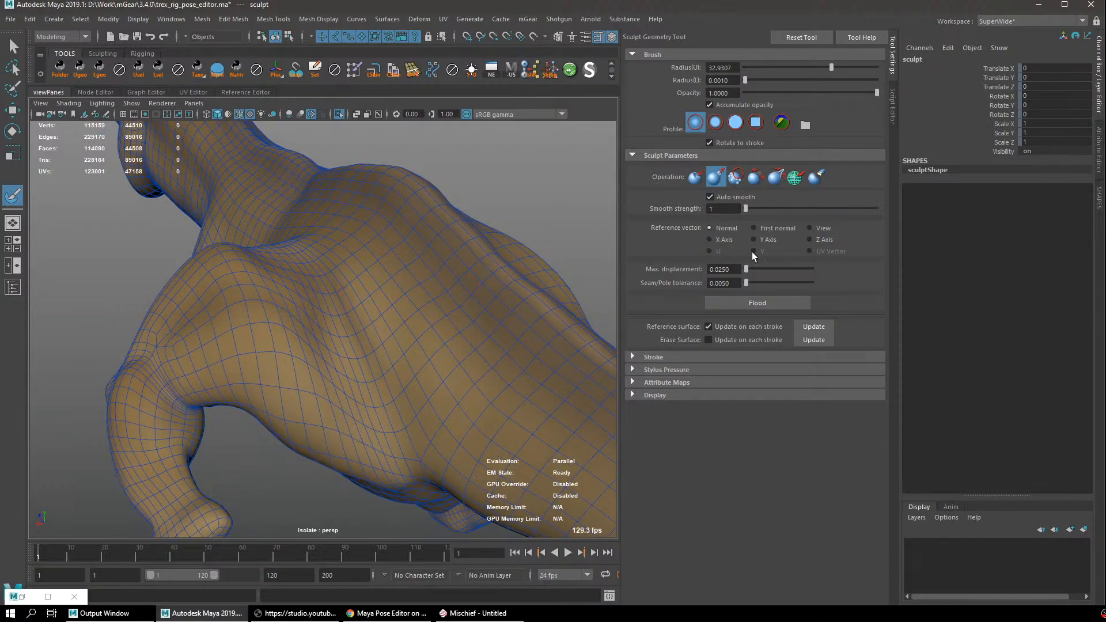
# Set the maximum displacement to 0.1 and sculpt over the crease between the raised thigh and the hip.
pyautogui.click(721, 269)
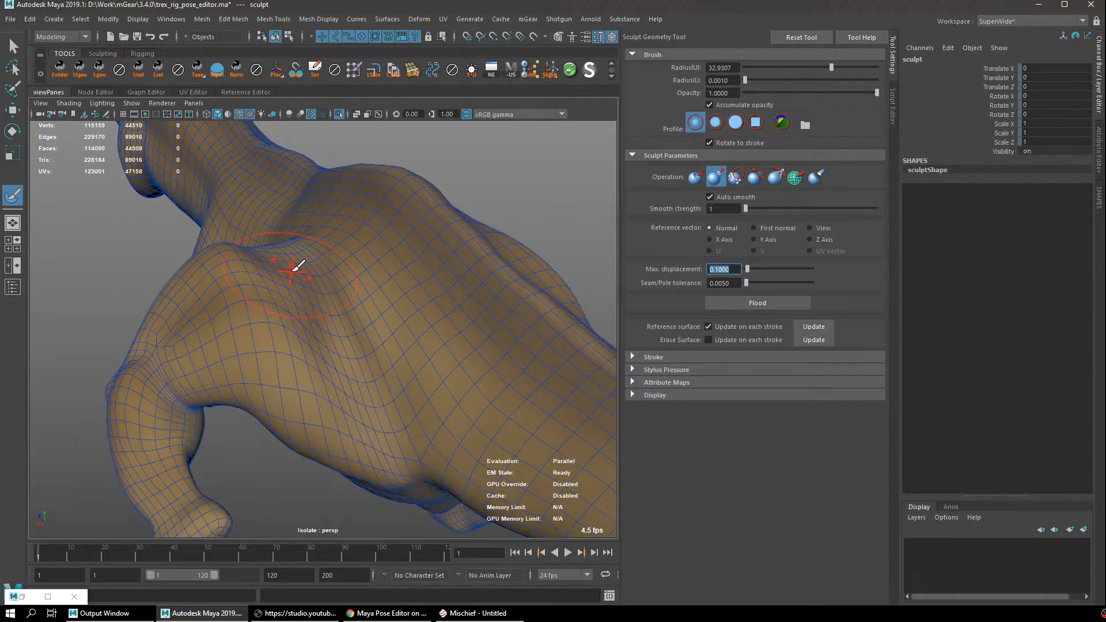
pyautogui.moveTo(293, 270); pyautogui.dragTo(338, 319)
pyautogui.keyDown('alt'); pyautogui.moveTo(288, 275); pyautogui.dragTo(340, 302, button='right'); pyautogui.keyUp('alt')
pyautogui.press('q')
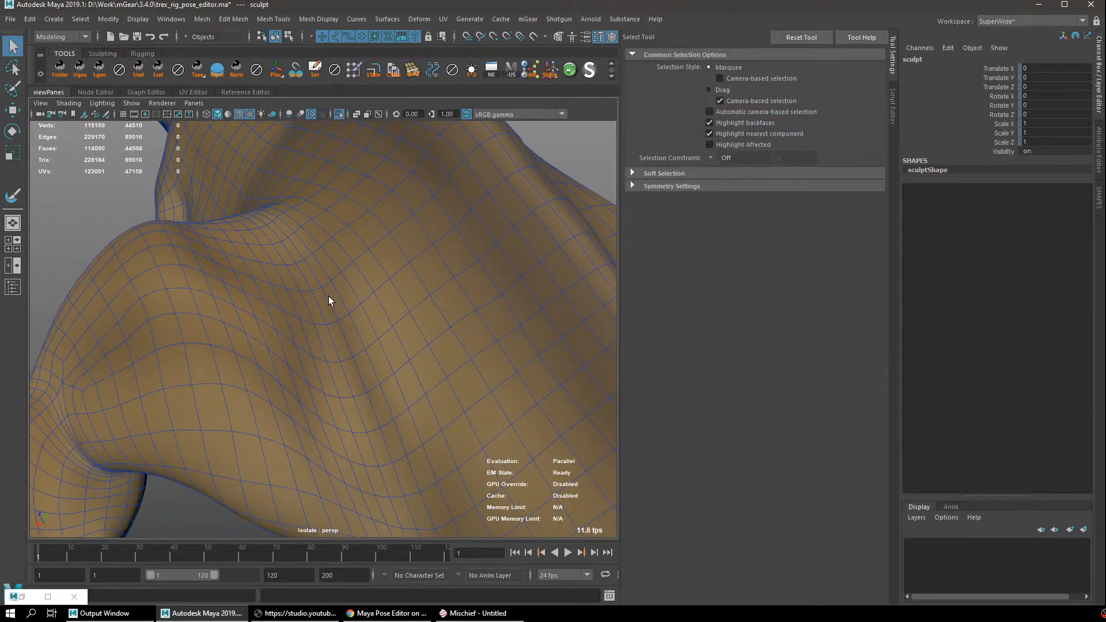
pyautogui.click(13, 196)
pyautogui.scroll(-3, 424, 244)
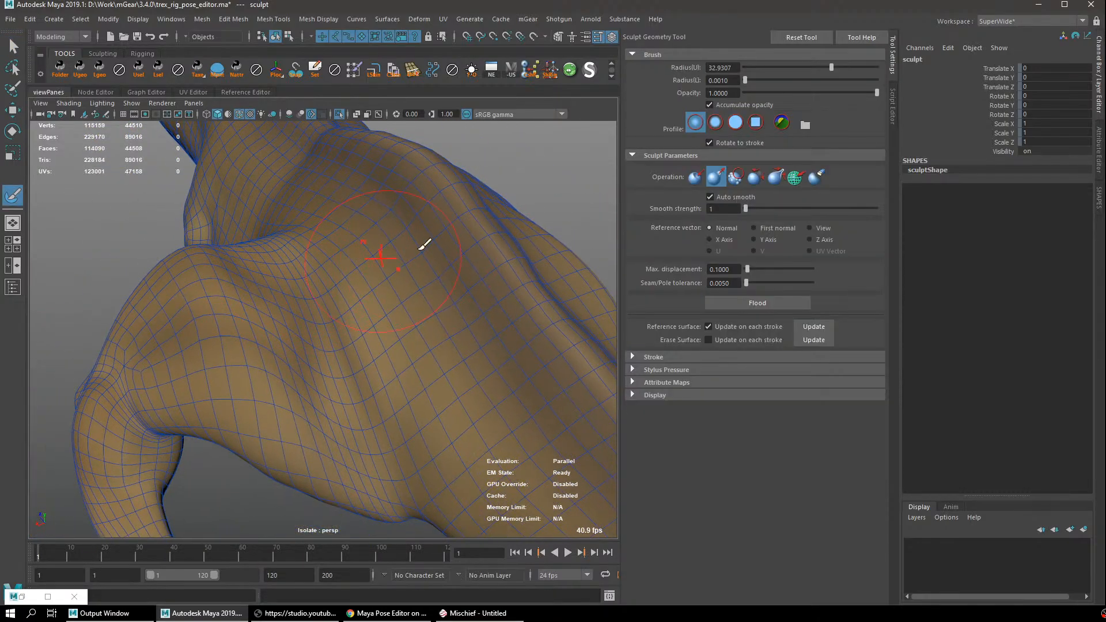
# Enlarge the upper brush radius to 37.1160 for sculpting the hip crease.
pyautogui.click(733, 271)
pyautogui.press('b')
pyautogui.moveTo(308, 292); pyautogui.dragTo(354, 295)
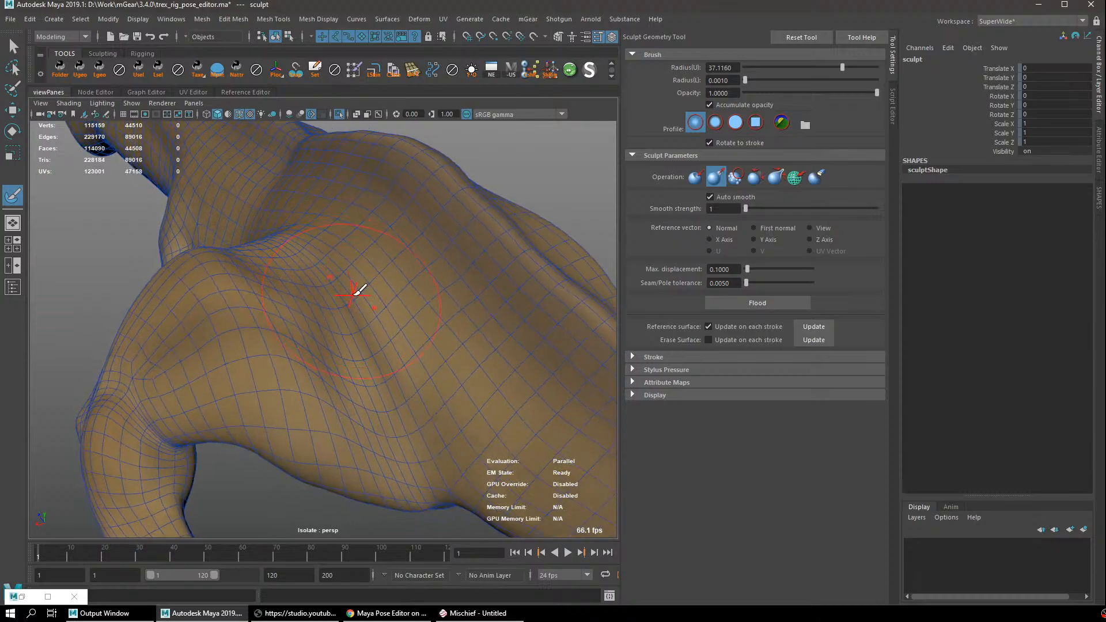
pyautogui.keyDown('alt'); pyautogui.moveTo(373, 281); pyautogui.dragTo(390, 310, button='middle'); pyautogui.keyUp('alt')
pyautogui.keyDown('alt'); pyautogui.moveTo(390, 308); pyautogui.dragTo(375, 304); pyautogui.keyUp('alt')
# Raise the maximum displacement to 1 and build up the crease where the thigh meets the flank.
pyautogui.click(727, 268)
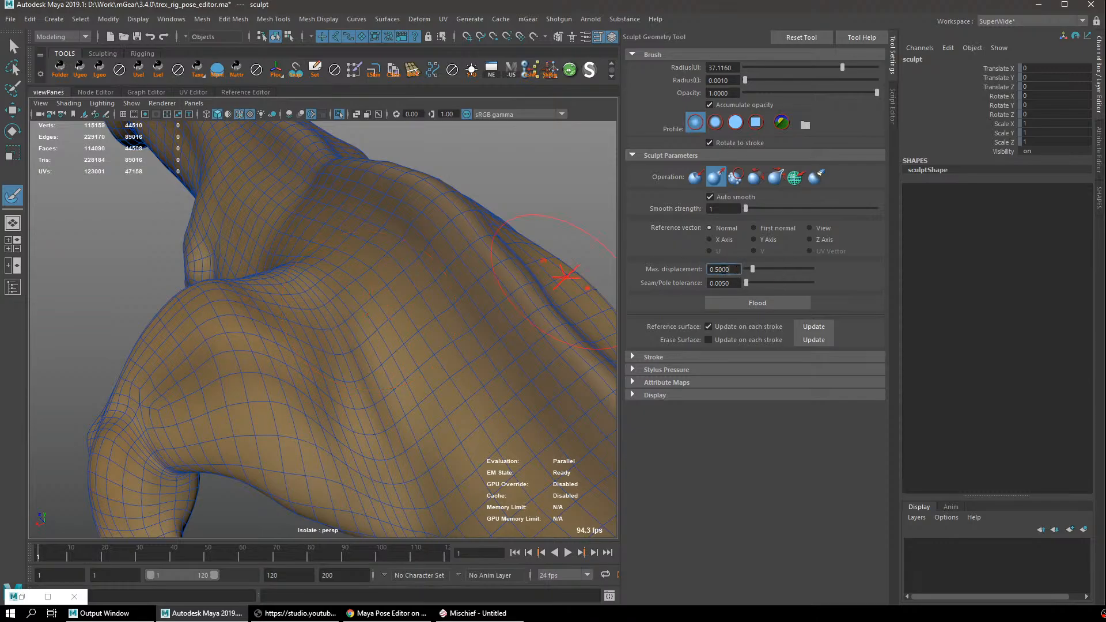
pyautogui.moveTo(729, 270); pyautogui.dragTo(657, 275)
pyautogui.press('f')
pyautogui.keyDown('alt'); pyautogui.moveTo(200, 265); pyautogui.dragTo(346, 314, button='right'); pyautogui.keyUp('alt')
pyautogui.keyDown('alt'); pyautogui.moveTo(347, 315); pyautogui.dragTo(334, 309); pyautogui.keyUp('alt')
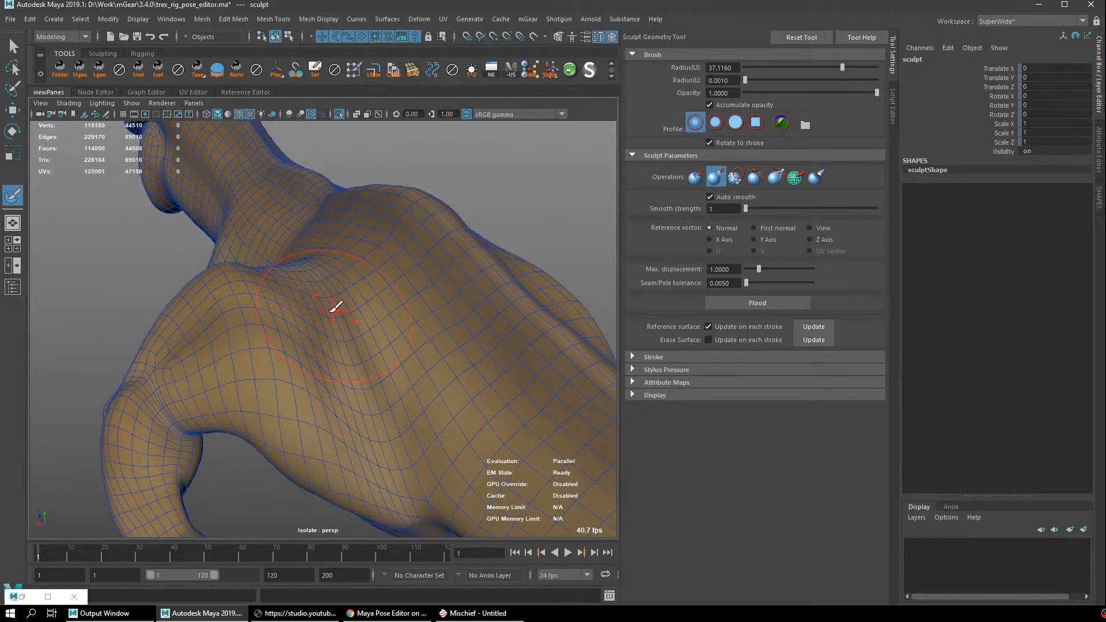
pyautogui.keyDown('alt'); pyautogui.moveTo(250, 323); pyautogui.dragTo(276, 334); pyautogui.keyUp('alt')
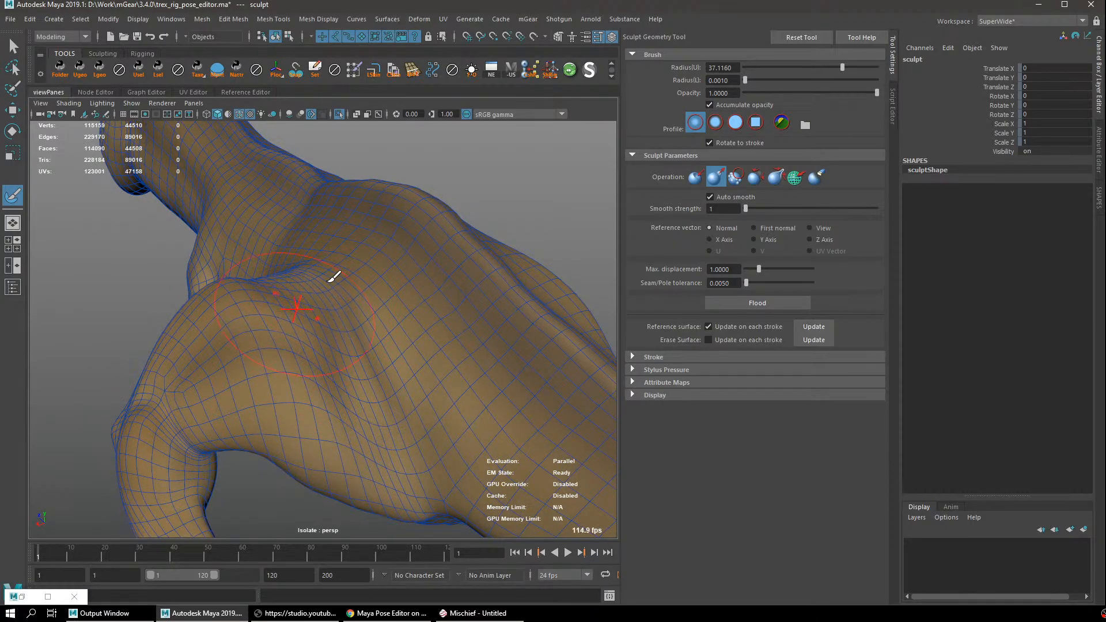
pyautogui.click(723, 269)
pyautogui.moveTo(309, 367)
pyautogui.mouseDown()
pyautogui.moveTo(373, 346)
pyautogui.moveTo(309, 291)
pyautogui.mouseUp()
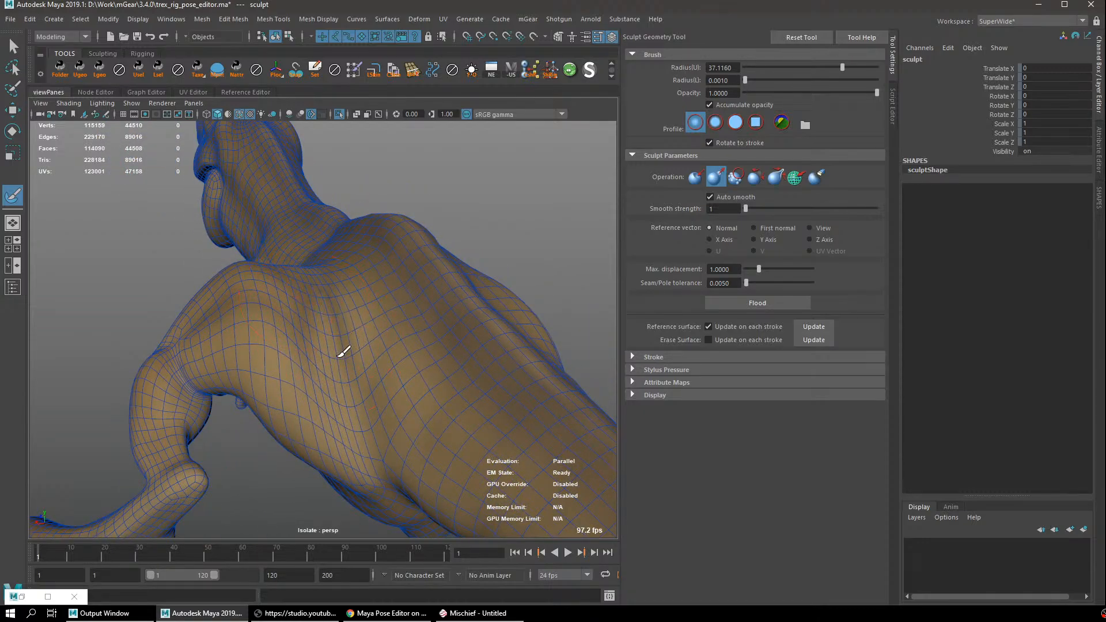
# Raise the maximum displacement to 2, sculpt along the hip crease, and check the shape from the front before leaving the sculpting tool.
pyautogui.moveTo(733, 269); pyautogui.dragTo(591, 273)
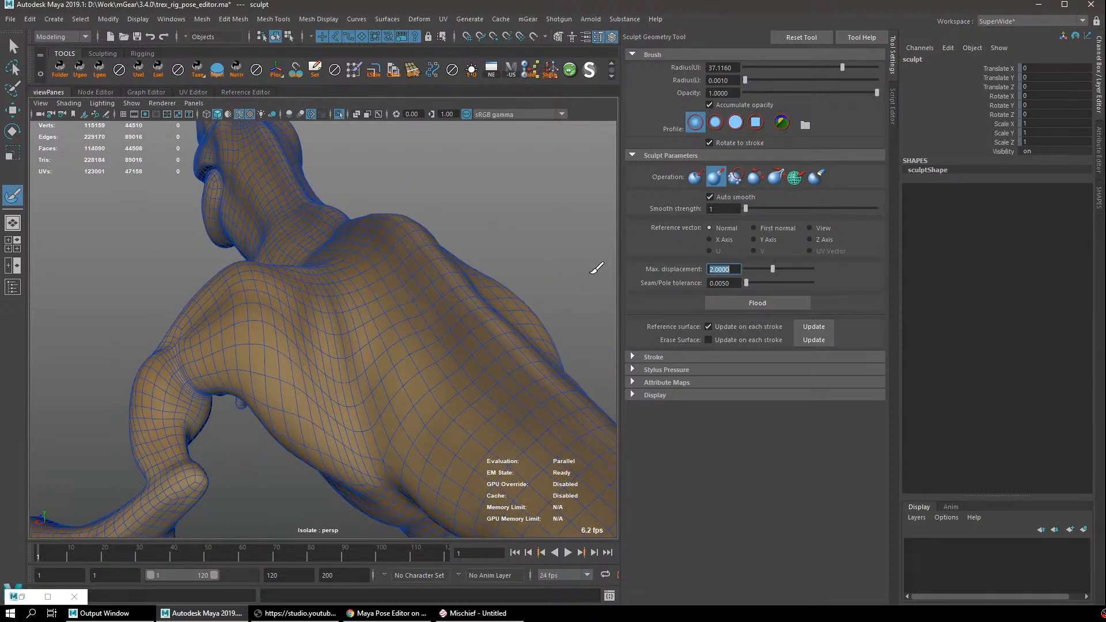
pyautogui.moveTo(321, 311)
pyautogui.mouseDown()
pyautogui.moveTo(345, 353)
pyautogui.moveTo(328, 378)
pyautogui.mouseUp()
pyautogui.moveTo(321, 317)
pyautogui.keyDown('alt'); pyautogui.mouseDown()
pyautogui.moveTo(353, 343)
pyautogui.moveTo(336, 321)
pyautogui.moveTo(296, 311)
pyautogui.mouseUp(); pyautogui.keyUp('alt')
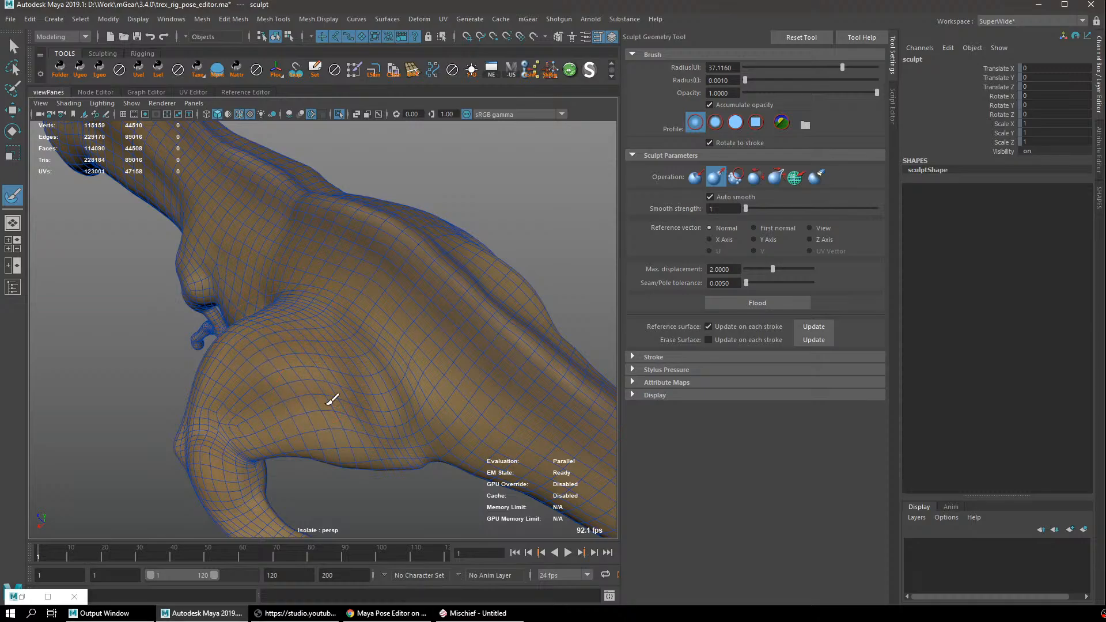
pyautogui.moveTo(365, 345)
pyautogui.keyDown('alt'); pyautogui.mouseDown()
pyautogui.moveTo(344, 306)
pyautogui.moveTo(329, 309)
pyautogui.moveTo(488, 338)
pyautogui.moveTo(328, 280)
pyautogui.mouseUp(); pyautogui.keyUp('alt')
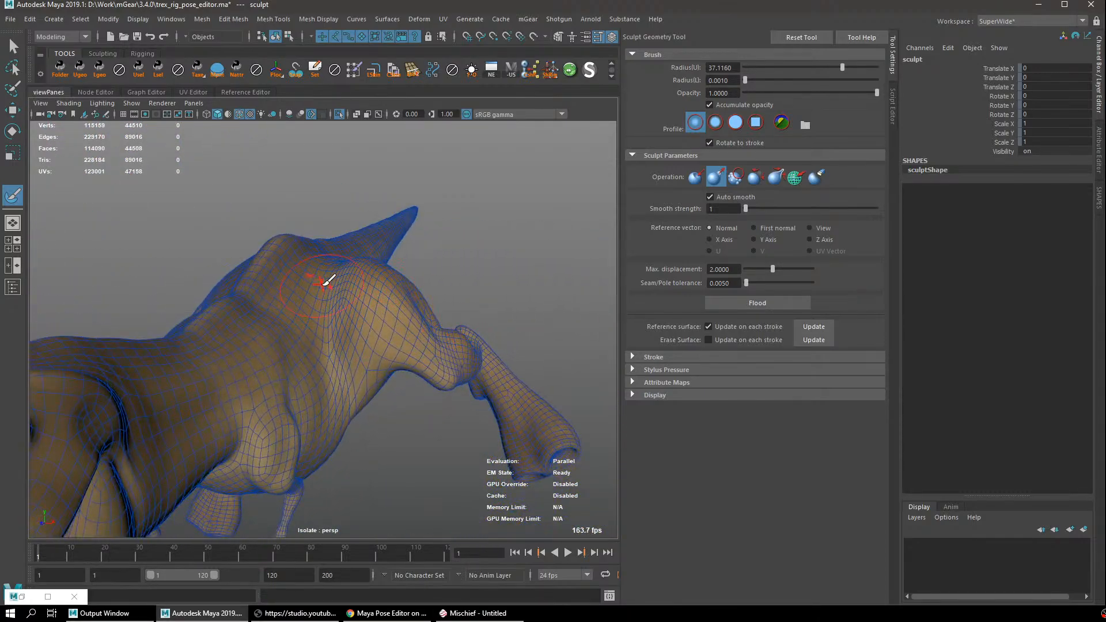
pyautogui.keyDown('alt'); pyautogui.moveTo(380, 316); pyautogui.dragTo(337, 288); pyautogui.keyUp('alt')
pyautogui.keyDown('alt'); pyautogui.moveTo(351, 336); pyautogui.dragTo(426, 375); pyautogui.keyUp('alt')
pyautogui.press('q')
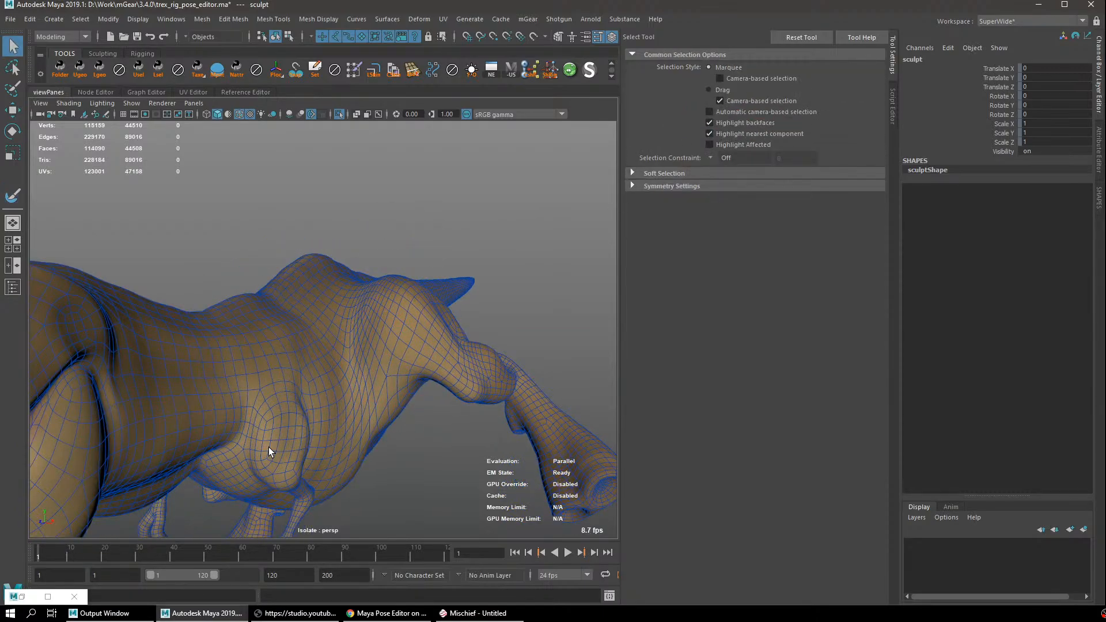
# Restore the Pose Editor and view the sculpted hip and thigh beside it.
pyautogui.click(22, 597)
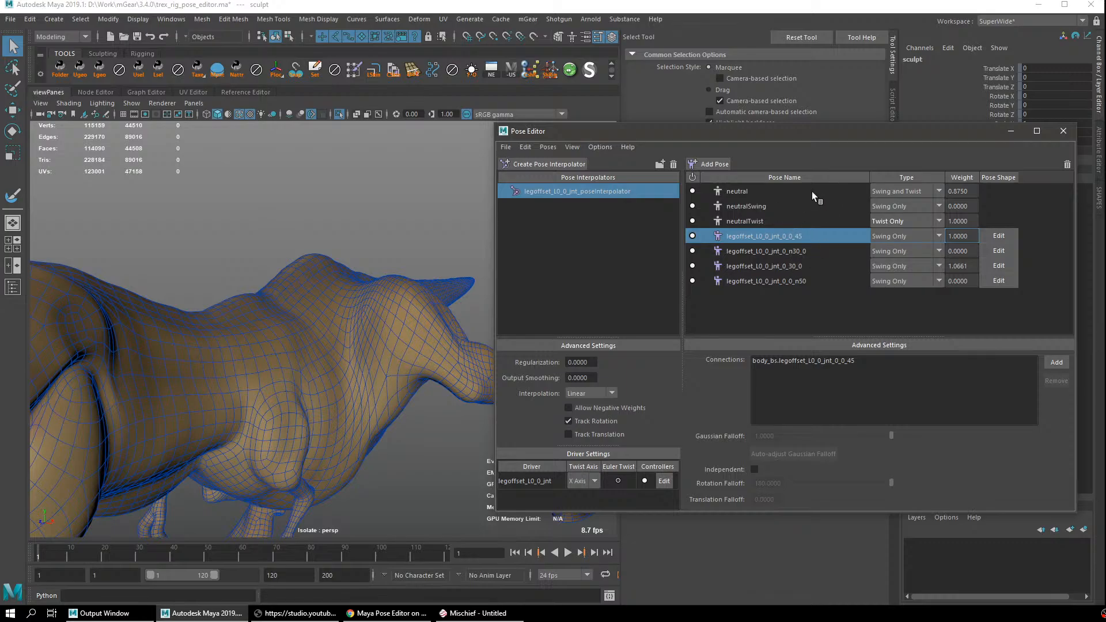
pyautogui.keyDown('alt'); pyautogui.moveTo(368, 295); pyautogui.dragTo(520, 286); pyautogui.keyUp('alt')
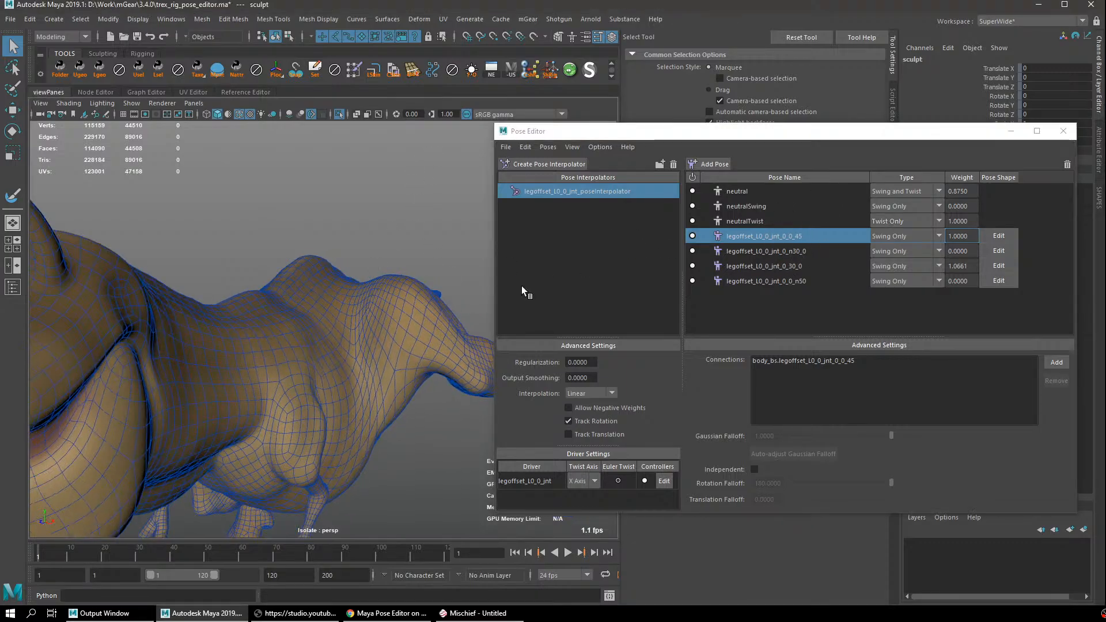
pyautogui.keyDown('alt'); pyautogui.moveTo(273, 321); pyautogui.dragTo(329, 337); pyautogui.keyUp('alt')
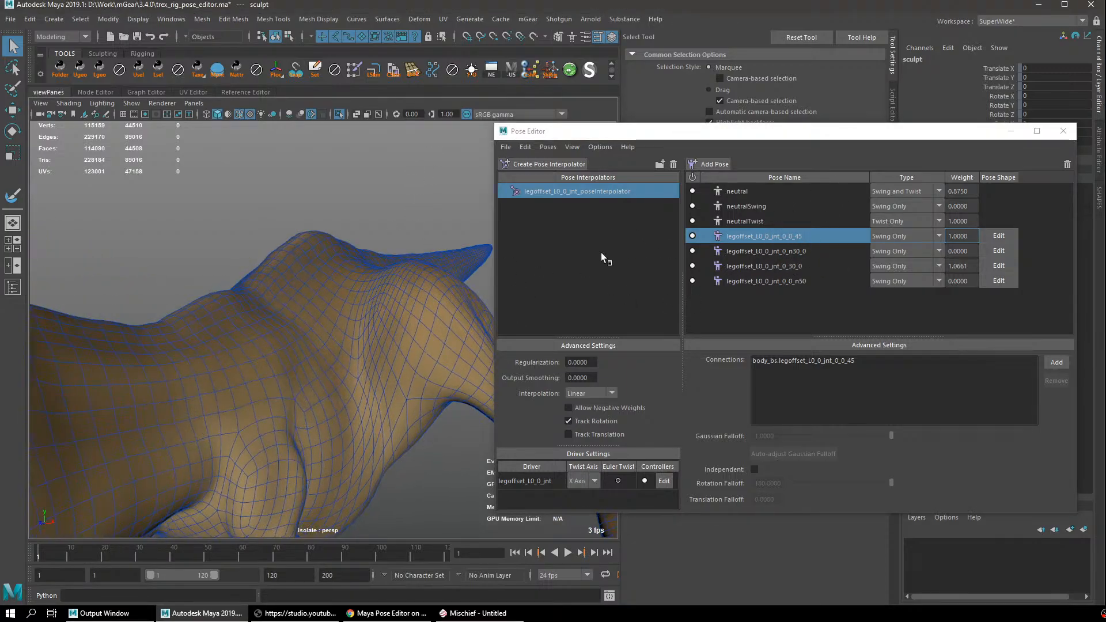
# Show the Outliner, minimize the Pose Editor, and end the isolated view of the sculpt mesh.
pyautogui.click(13, 286)
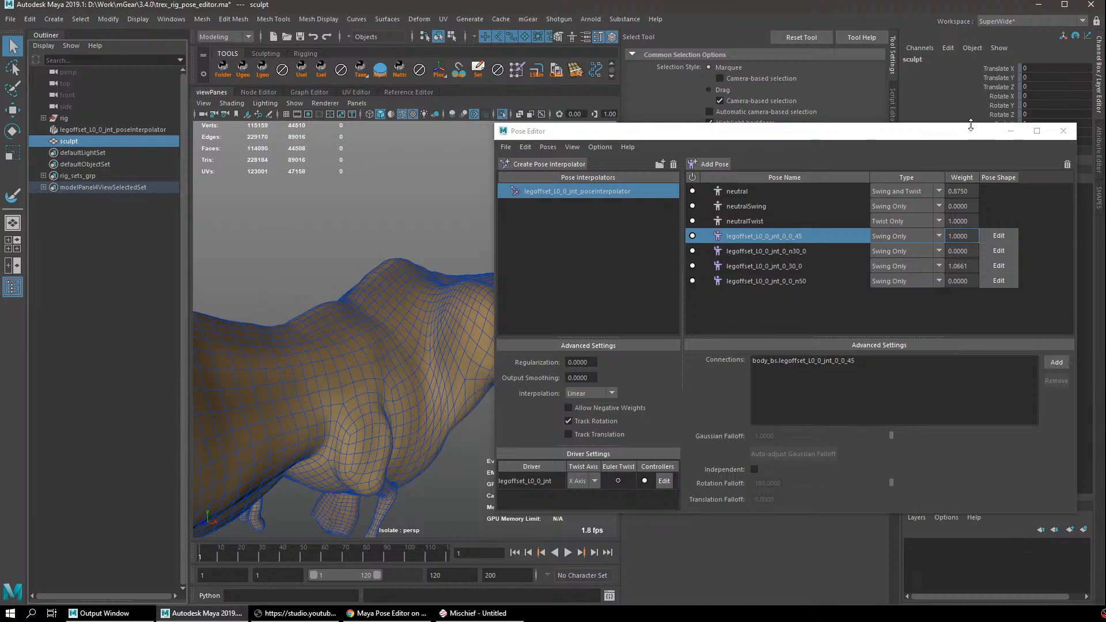
pyautogui.click(1011, 130)
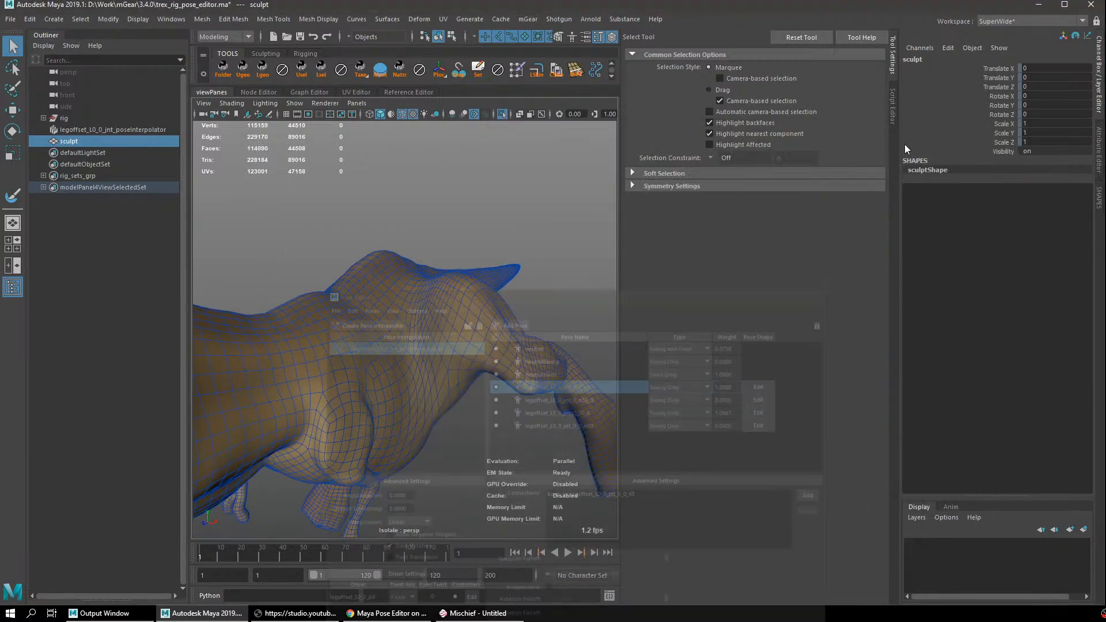
pyautogui.click(501, 114)
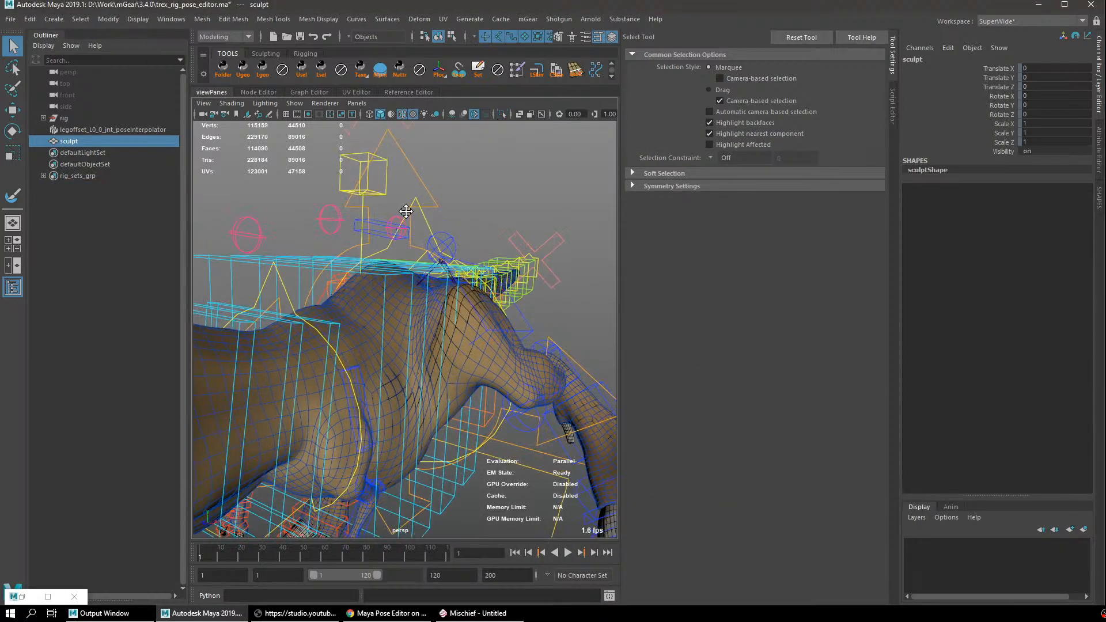
# Open the Plug-in Manager and search the plug-ins for "pose".
pyautogui.click(171, 19)
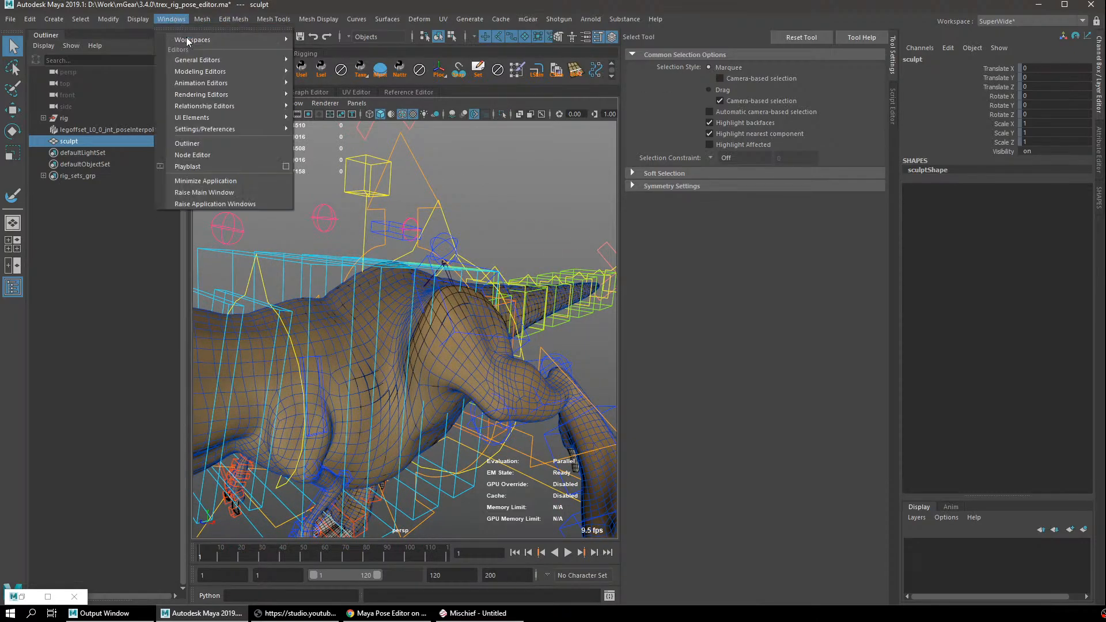
pyautogui.moveTo(230, 60)
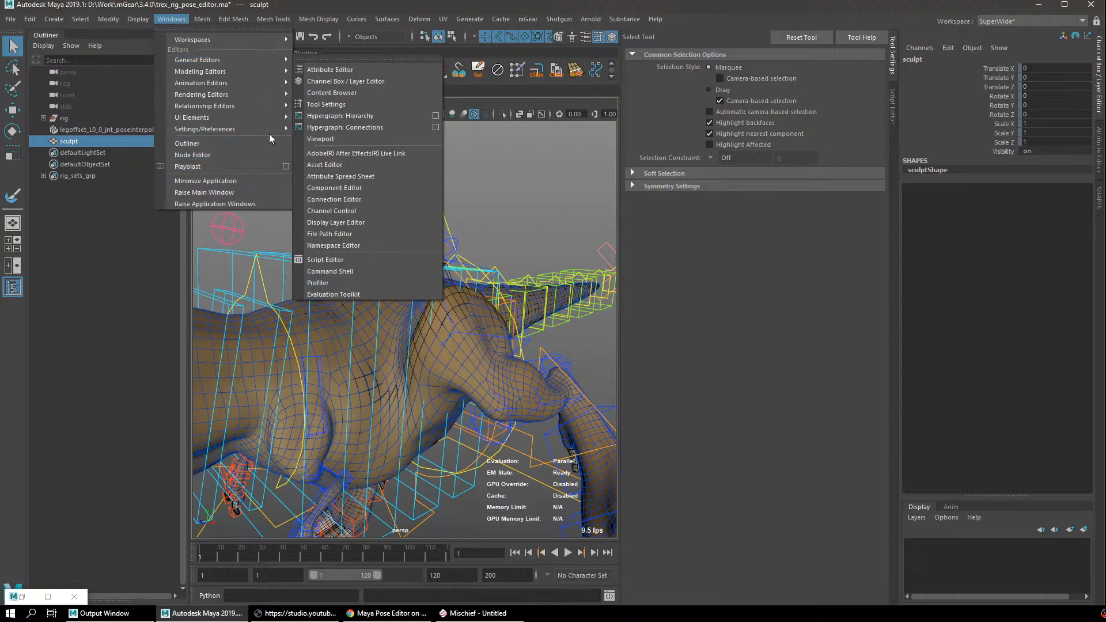
pyautogui.moveTo(219, 129)
pyautogui.click(357, 212)
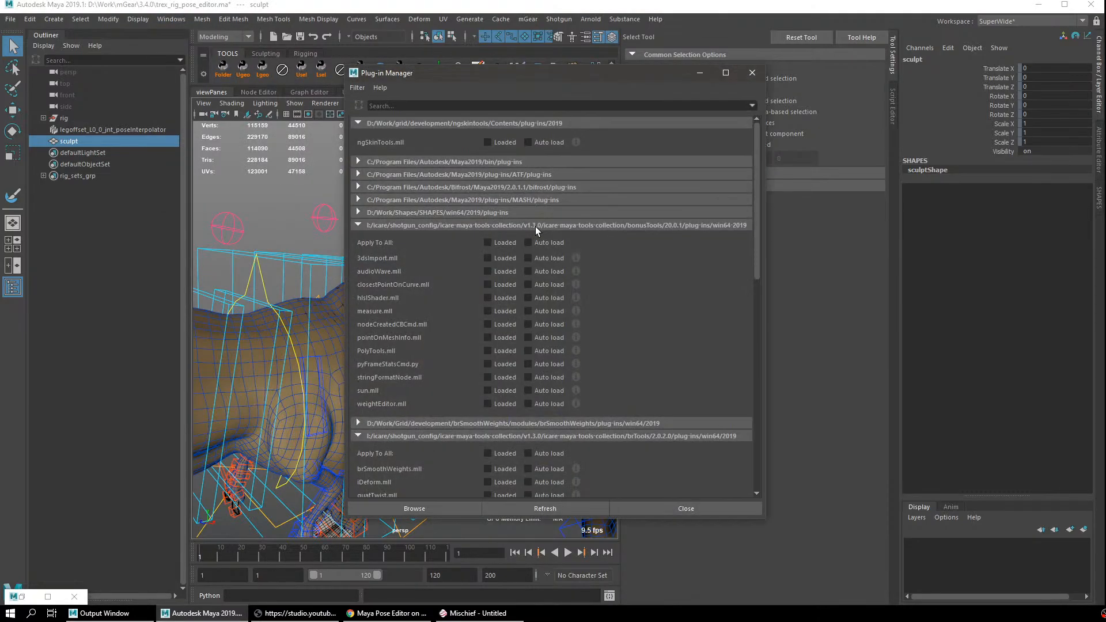
pyautogui.click(476, 106)
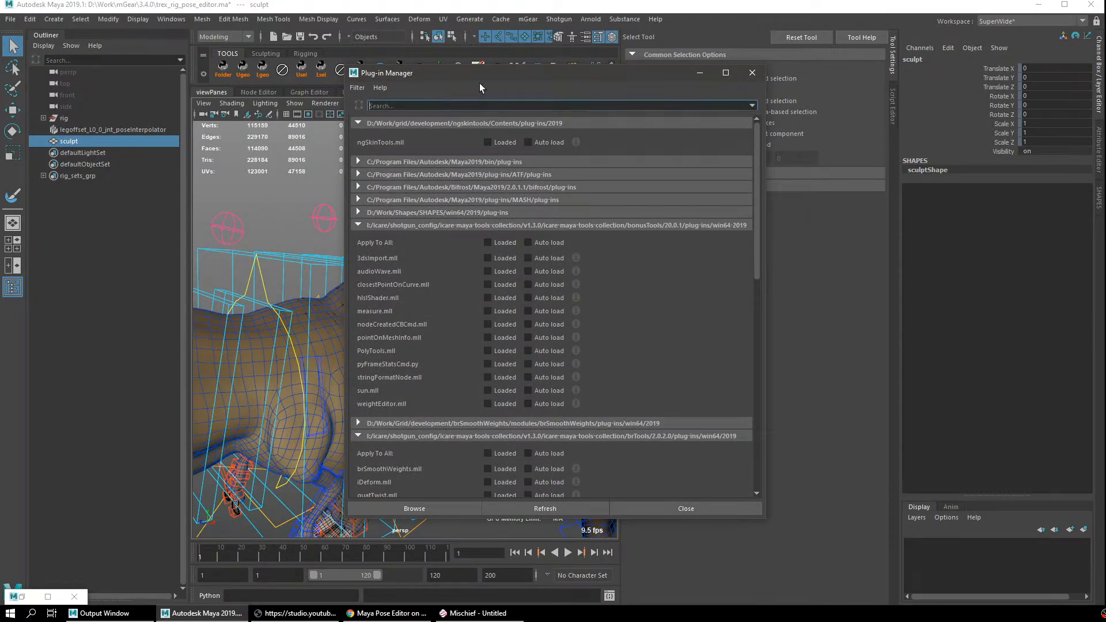
pyautogui.write('pose')
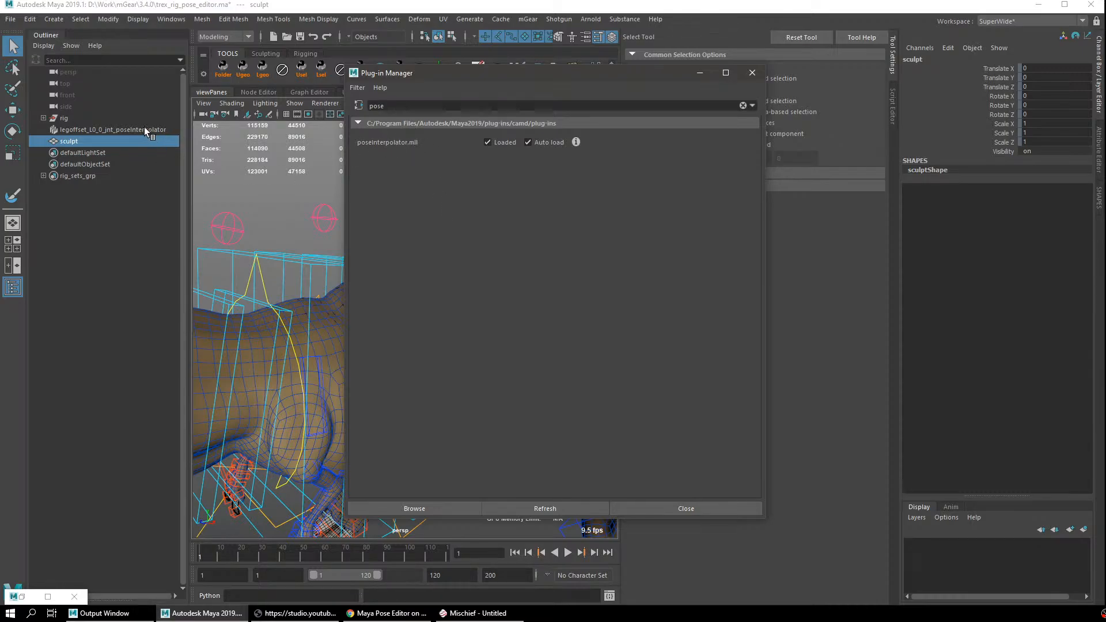
# Examine the commands and nodes of the poseInterpolator.mll plug-in, and select the legoffset_L0_0_jnt_poseInterpolator node.
pyautogui.click(575, 142)
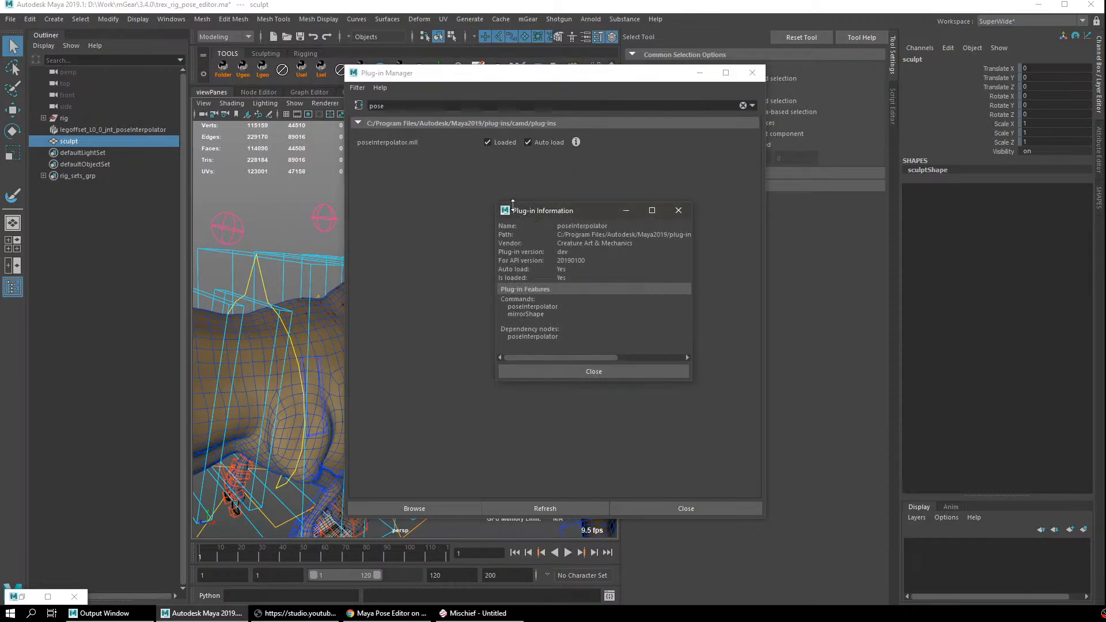
pyautogui.moveTo(497, 204); pyautogui.dragTo(454, 172)
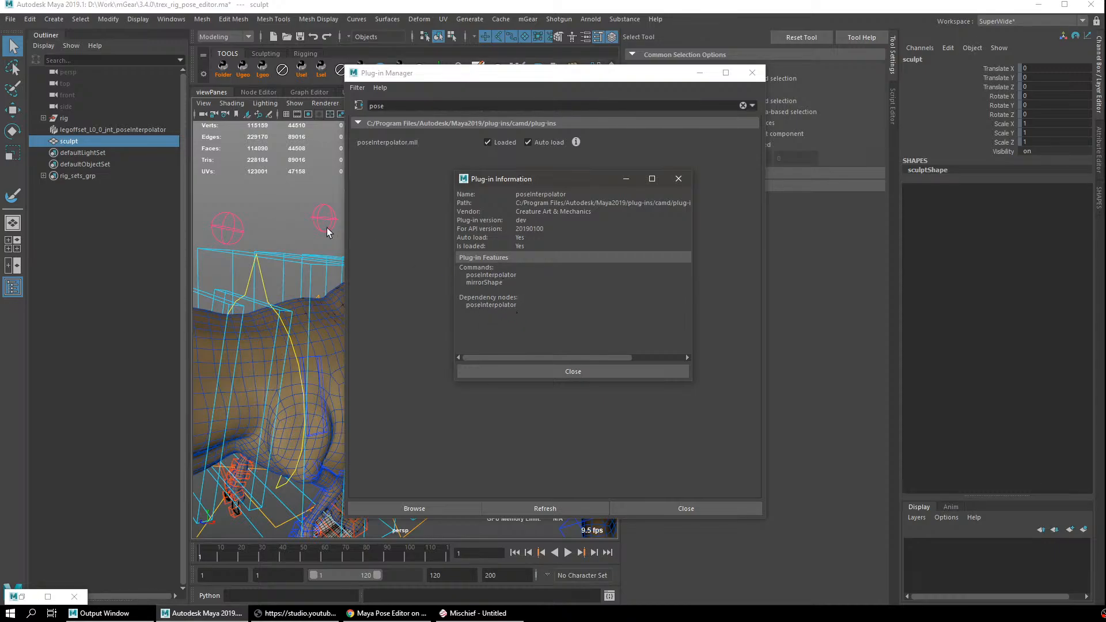
pyautogui.click(130, 130)
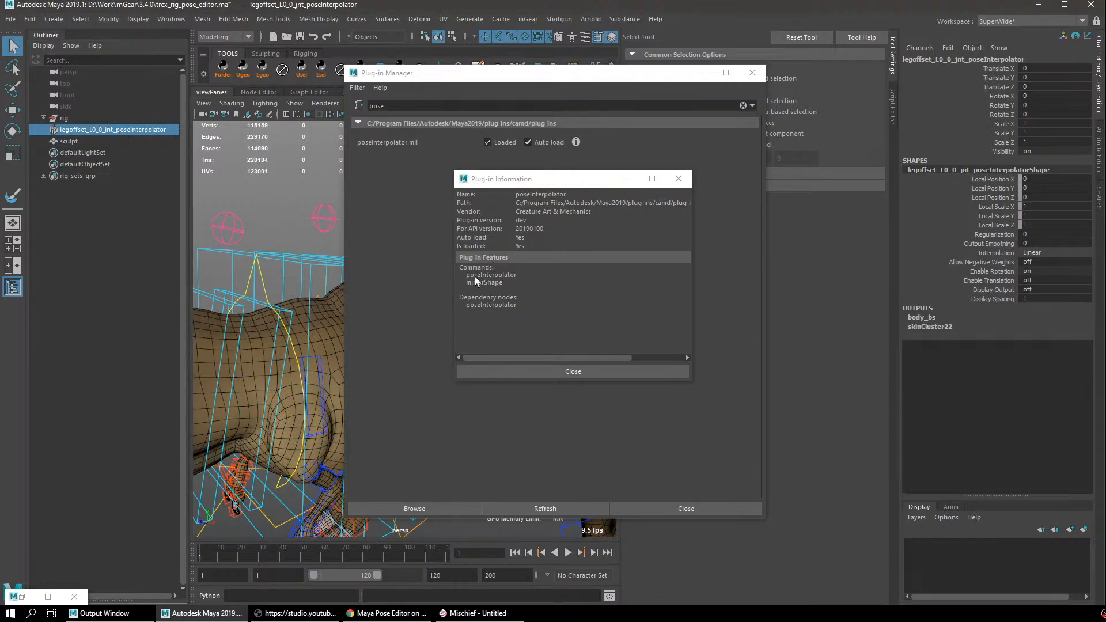
pyautogui.click(516, 278)
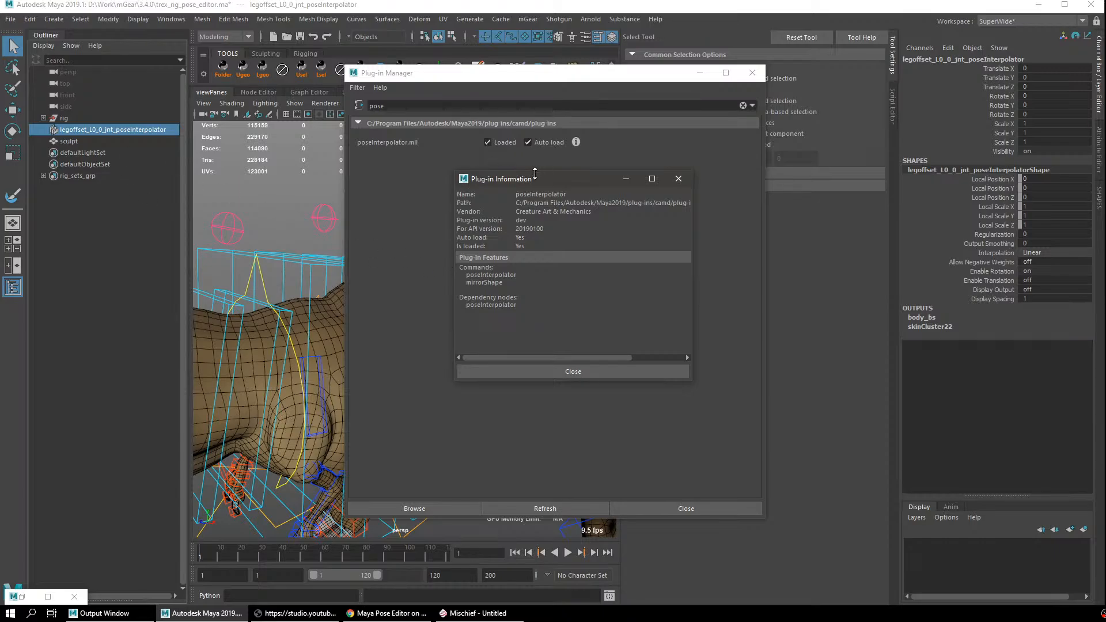
pyautogui.click(678, 178)
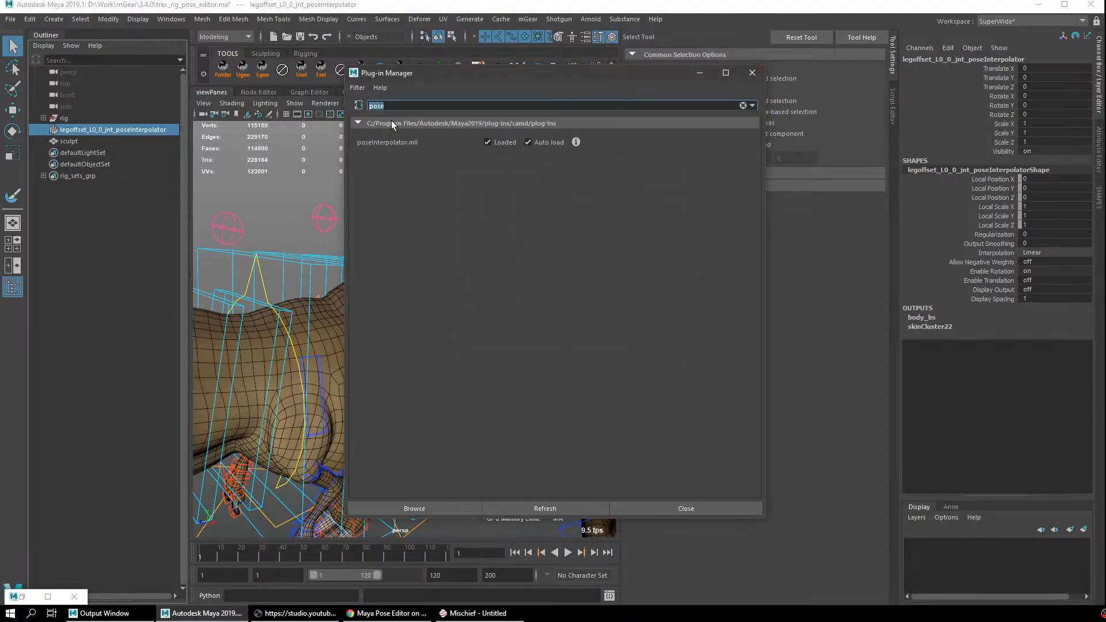
# Clear the plug-in filter and search for "pose" again.
pyautogui.press('BackSpace')
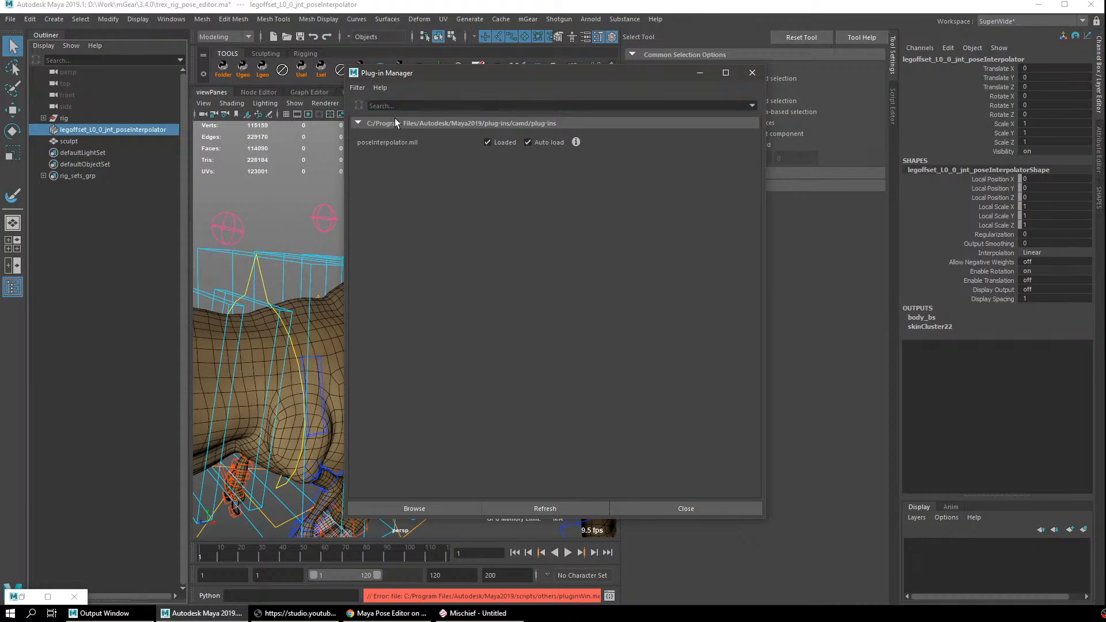
pyautogui.click(476, 124)
pyautogui.click(392, 122)
pyautogui.click(404, 105)
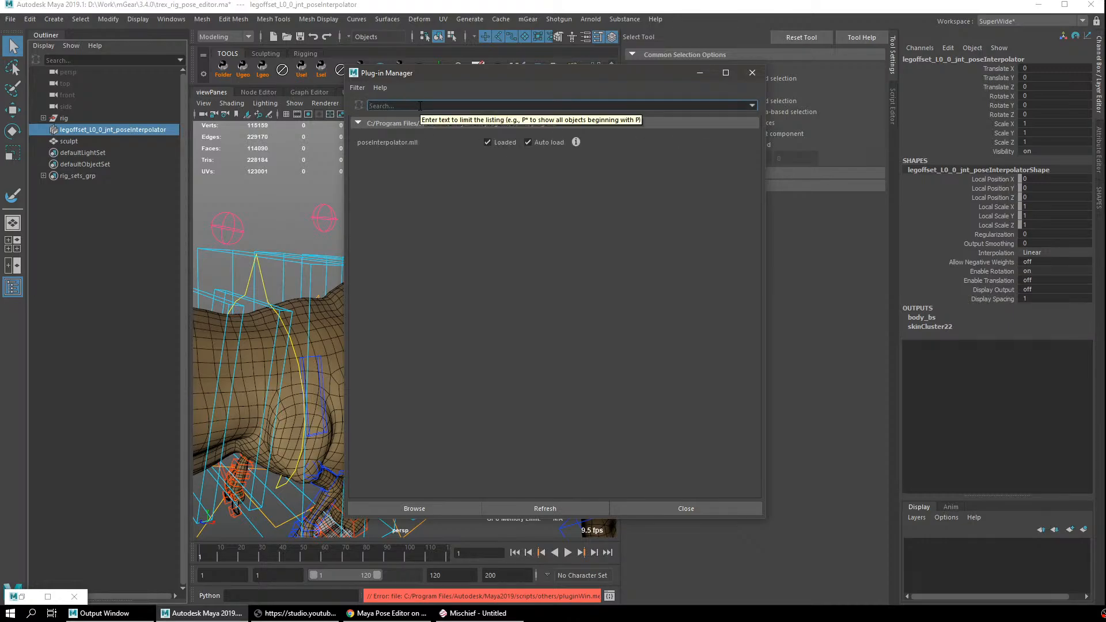
pyautogui.write('pose')
# Search the plug-ins for "invert" and close the Plug-in Manager.
pyautogui.doubleClick(420, 106)
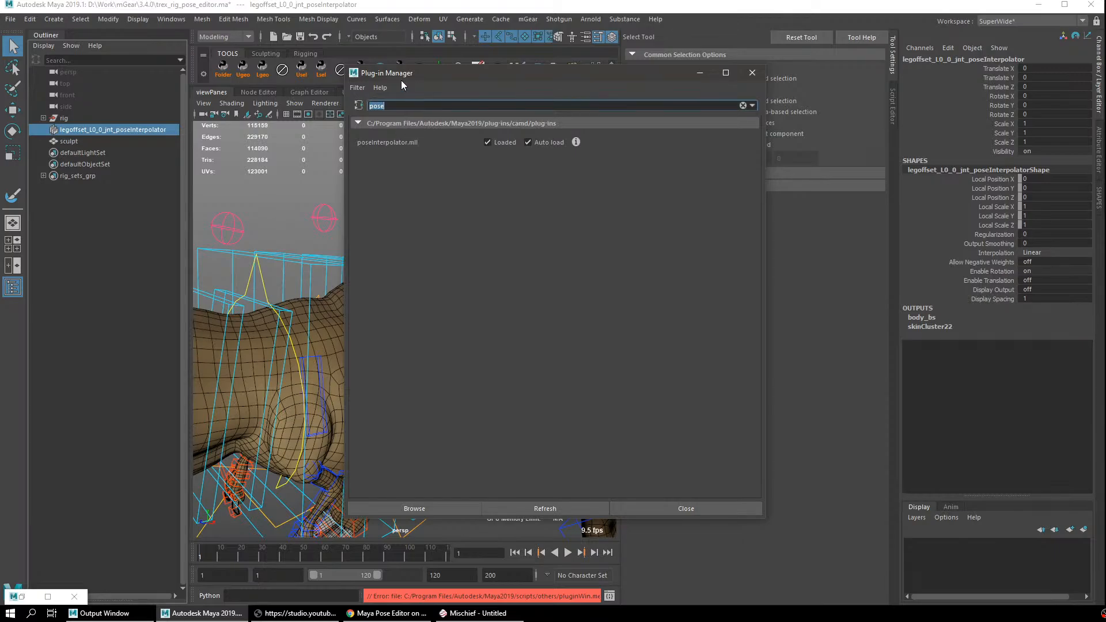
pyautogui.write('inv')
pyautogui.press('BackSpace')
pyautogui.press('BackSpace')
pyautogui.press('BackSpace')
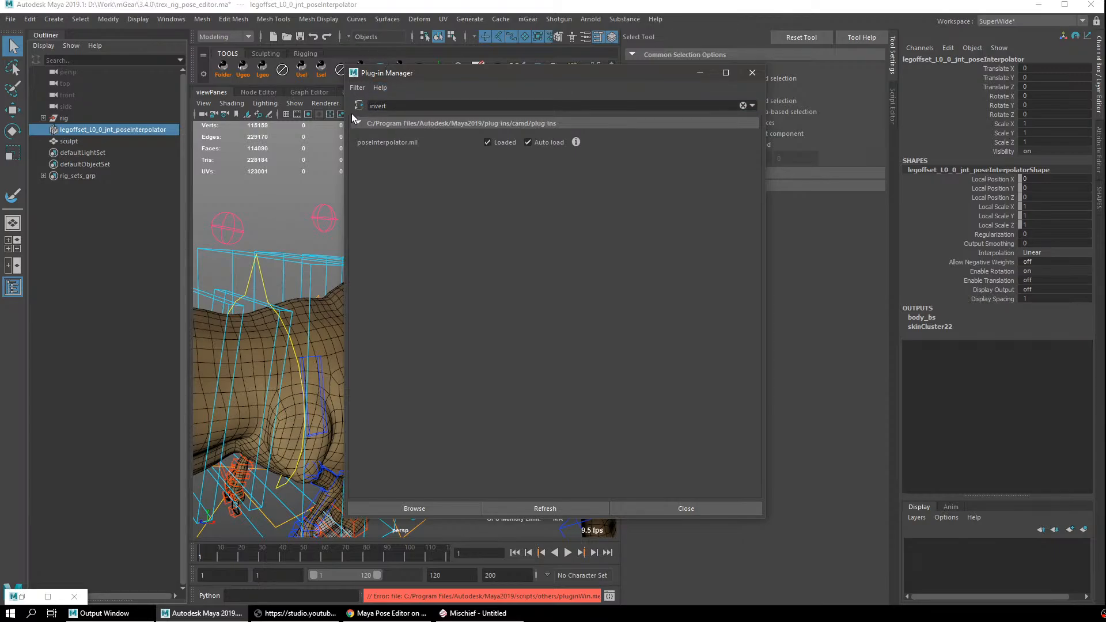
pyautogui.click(751, 107)
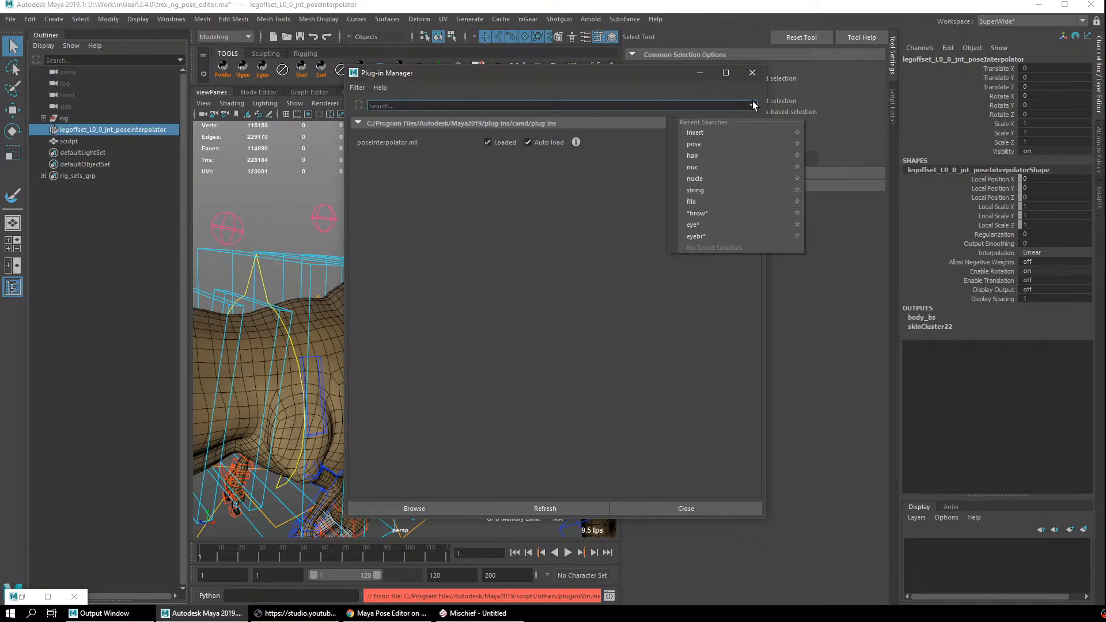
pyautogui.click(752, 73)
pyautogui.click(752, 74)
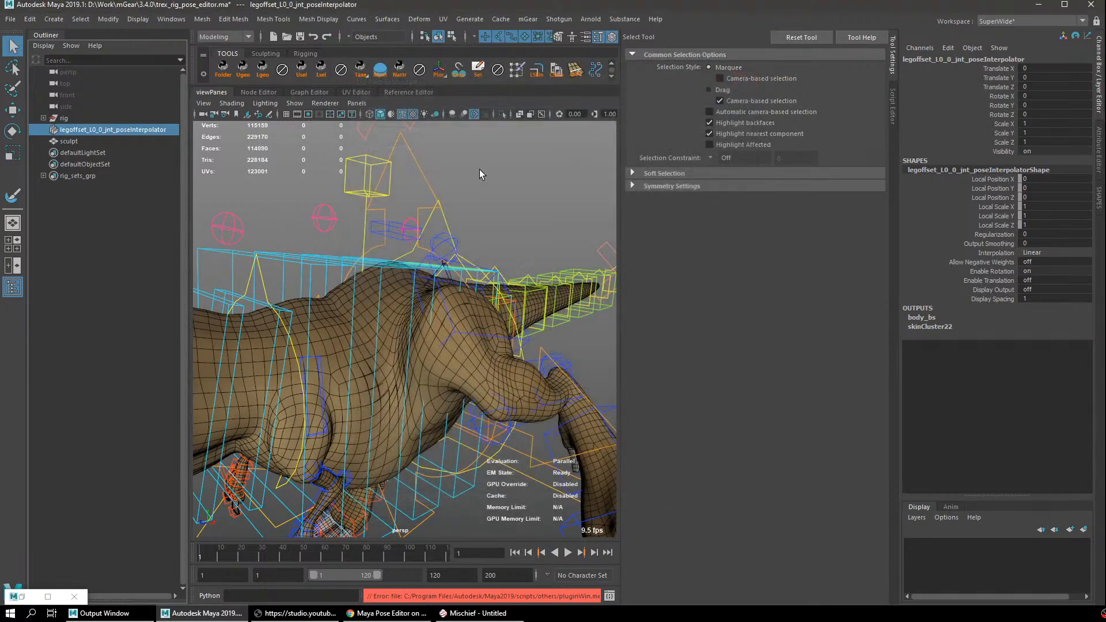
# Reopen the Plug-in Manager, search the plug-ins for "invert" and clear the search.
pyautogui.click(171, 19)
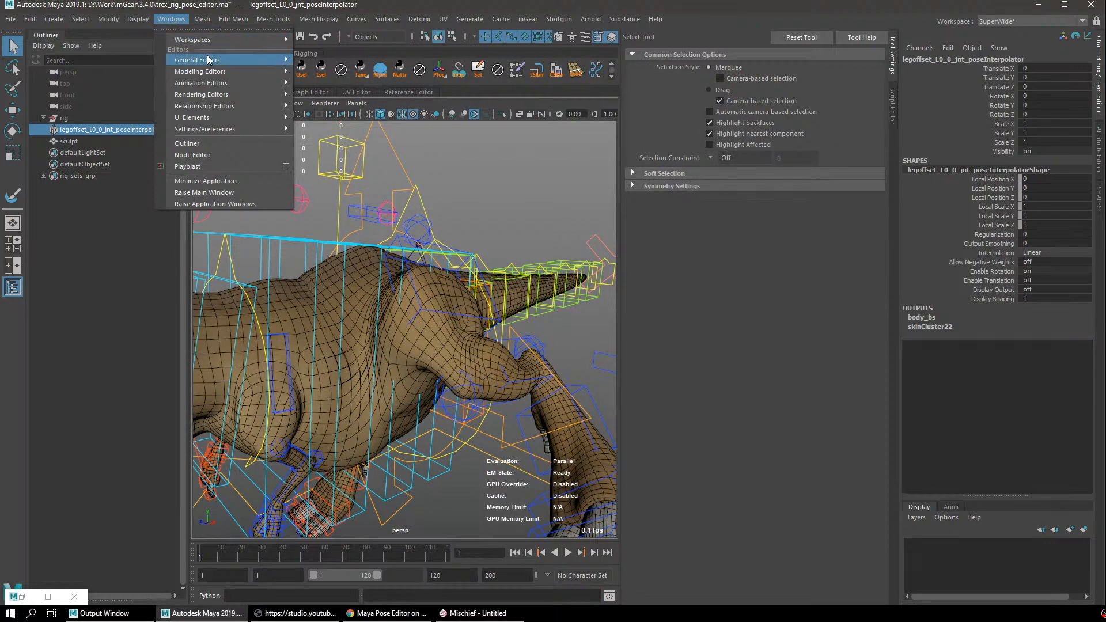
pyautogui.moveTo(207, 60)
pyautogui.moveTo(230, 129)
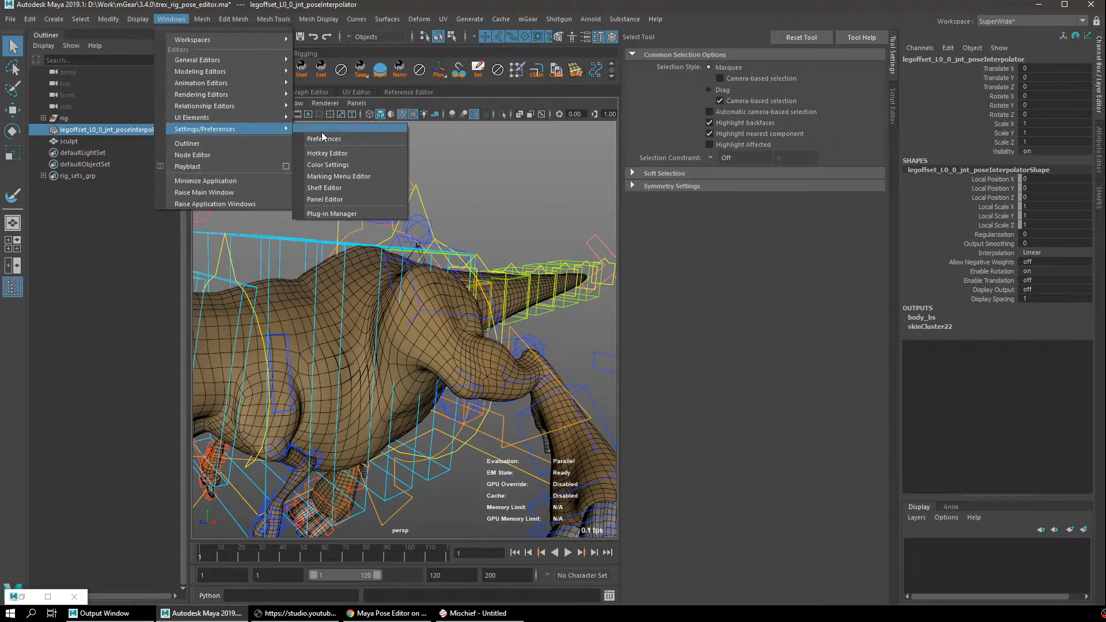
pyautogui.click(356, 210)
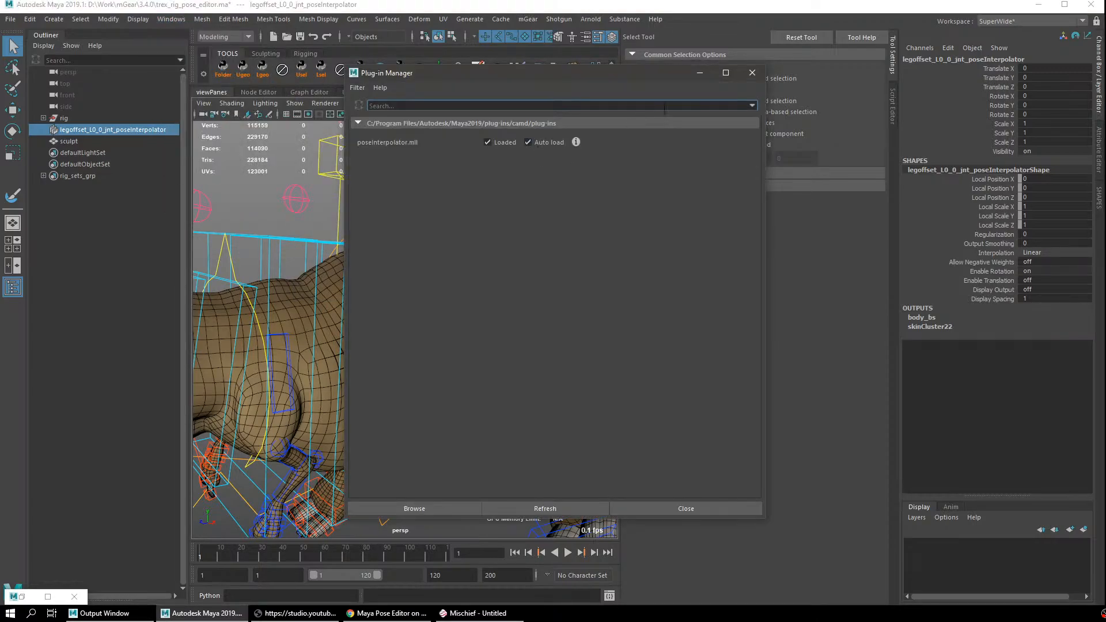
pyautogui.click(751, 108)
pyautogui.click(617, 105)
pyautogui.write('invert')
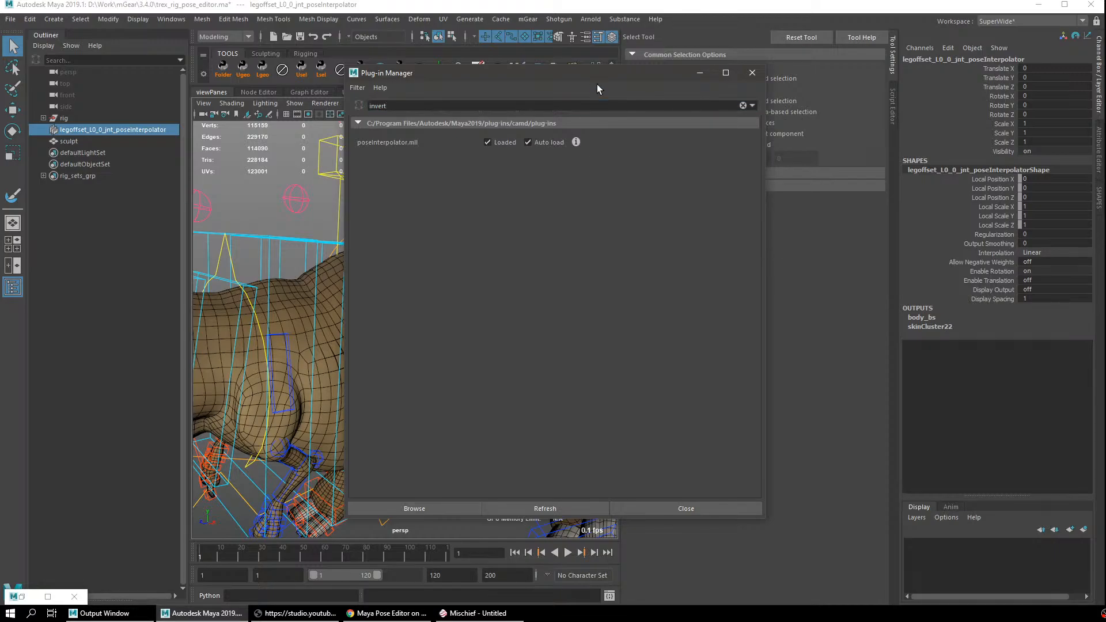
pyautogui.click(357, 107)
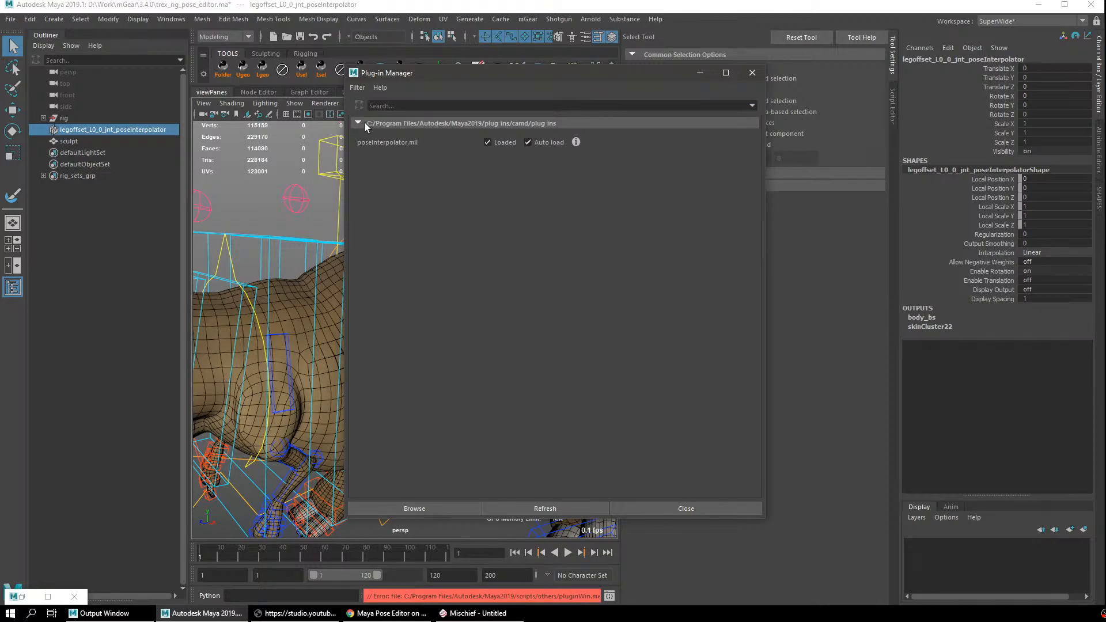
# Search the plug-ins for "weight" and close the Plug-in Manager.
pyautogui.click(357, 87)
pyautogui.click(382, 109)
pyautogui.click(358, 87)
pyautogui.click(389, 144)
pyautogui.click(746, 106)
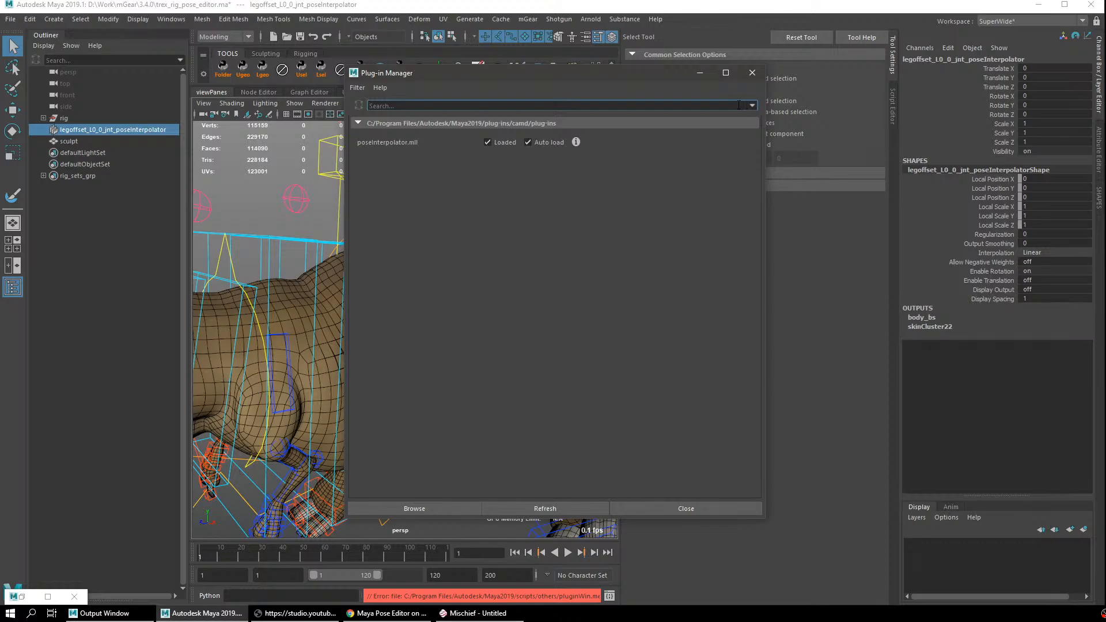
pyautogui.write('weight')
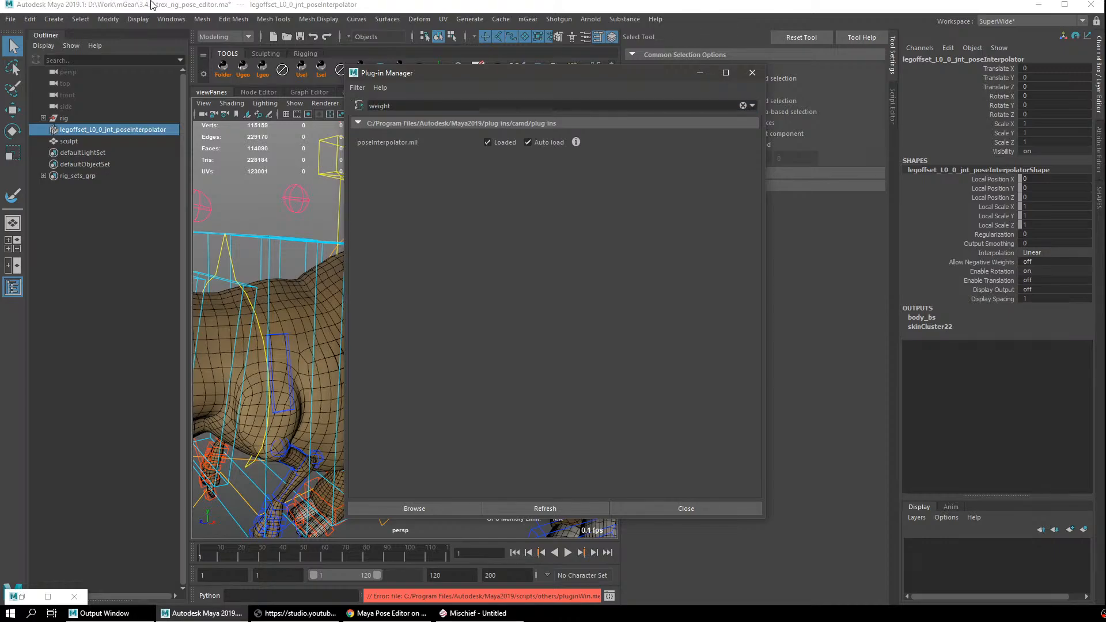
pyautogui.click(753, 72)
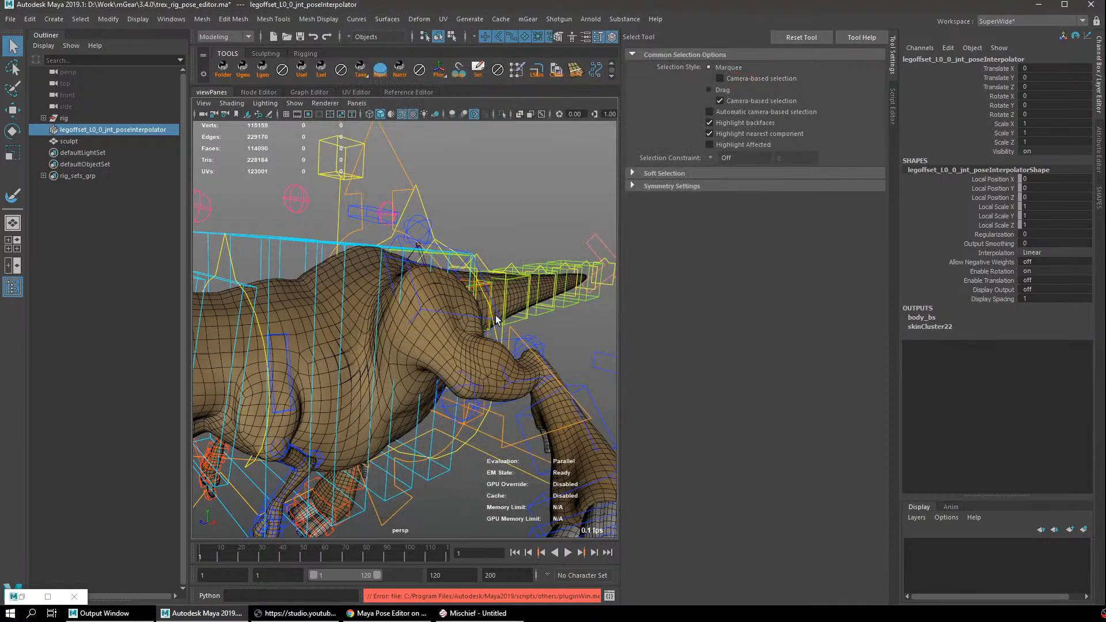
# Select the sculpt mesh, examine its shape around the hip and raised leg, and clear the selection.
pyautogui.click(90, 141)
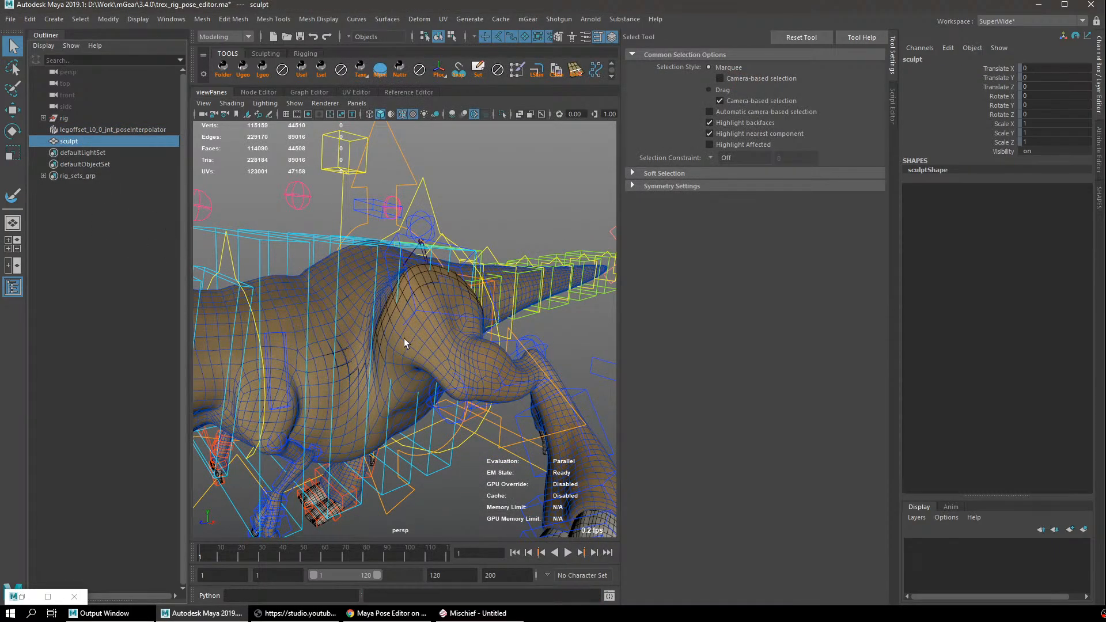
pyautogui.keyDown('alt'); pyautogui.moveTo(403, 337); pyautogui.dragTo(445, 292); pyautogui.keyUp('alt')
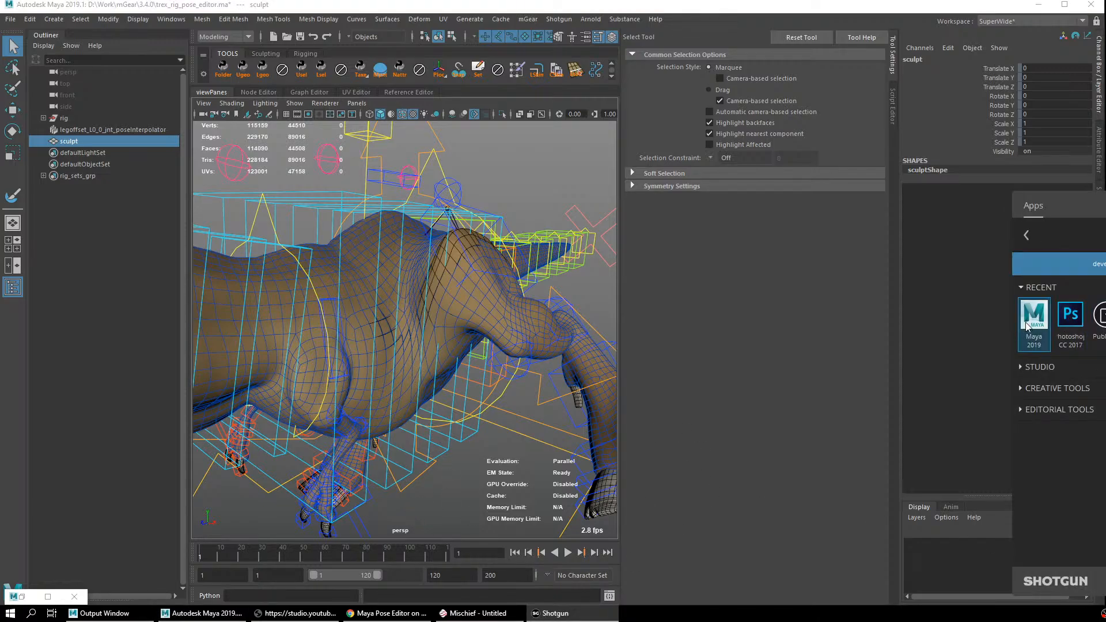
pyautogui.keyDown('alt'); pyautogui.moveTo(415, 391); pyautogui.dragTo(366, 356); pyautogui.keyUp('alt')
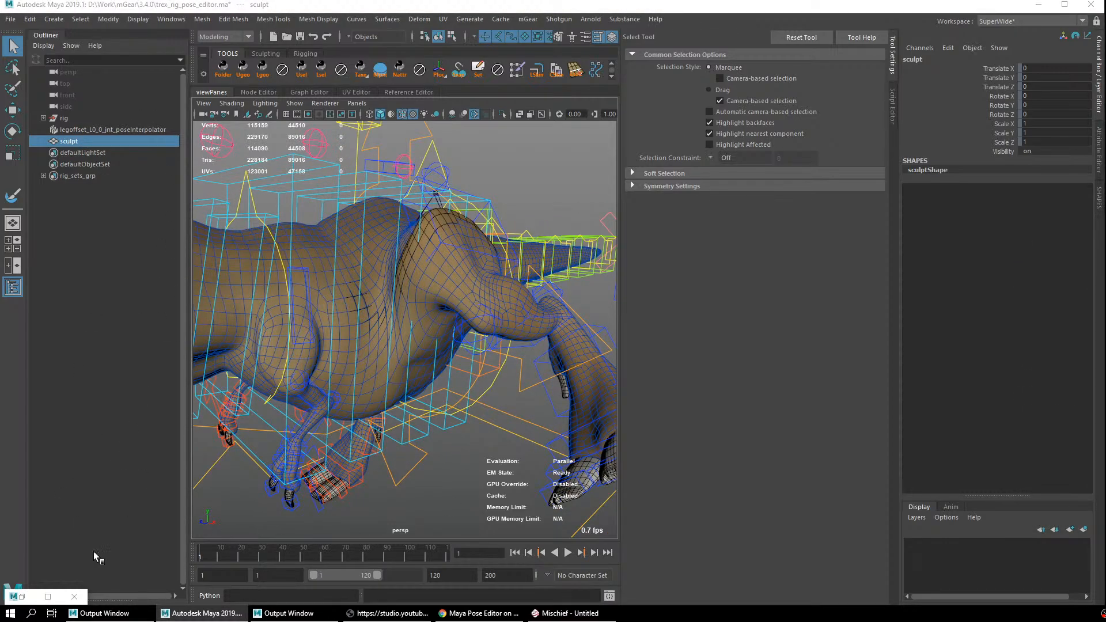
pyautogui.keyDown('alt'); pyautogui.moveTo(395, 291); pyautogui.dragTo(429, 232); pyautogui.keyUp('alt')
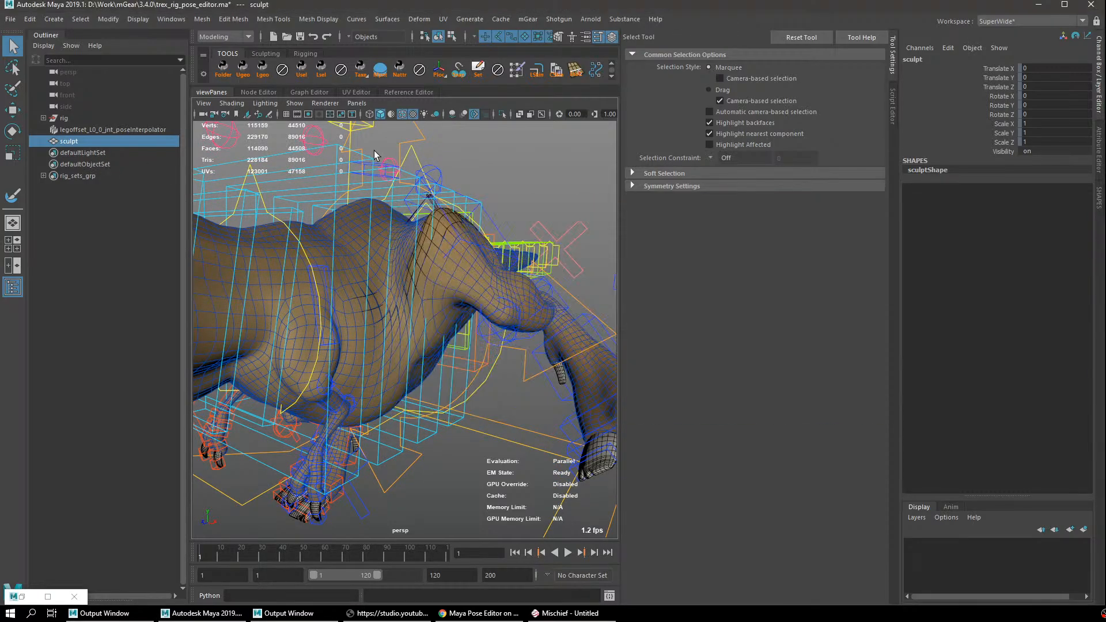
pyautogui.click(327, 199)
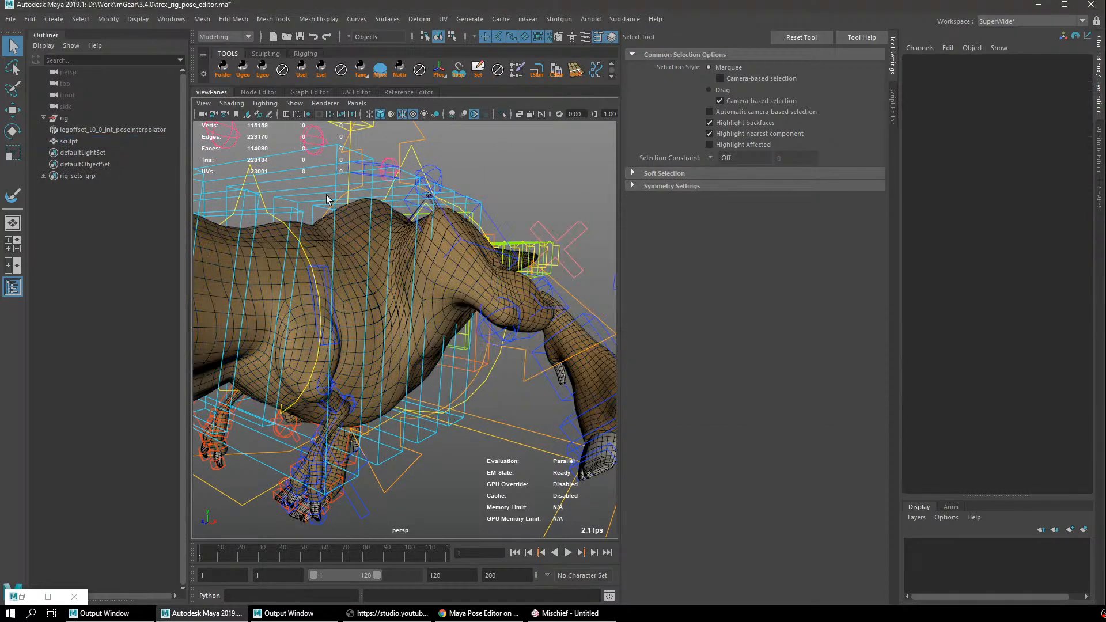
# Select the trex_msh body mesh and examine the pose targets in its body_bs blend shape.
pyautogui.click(446, 233)
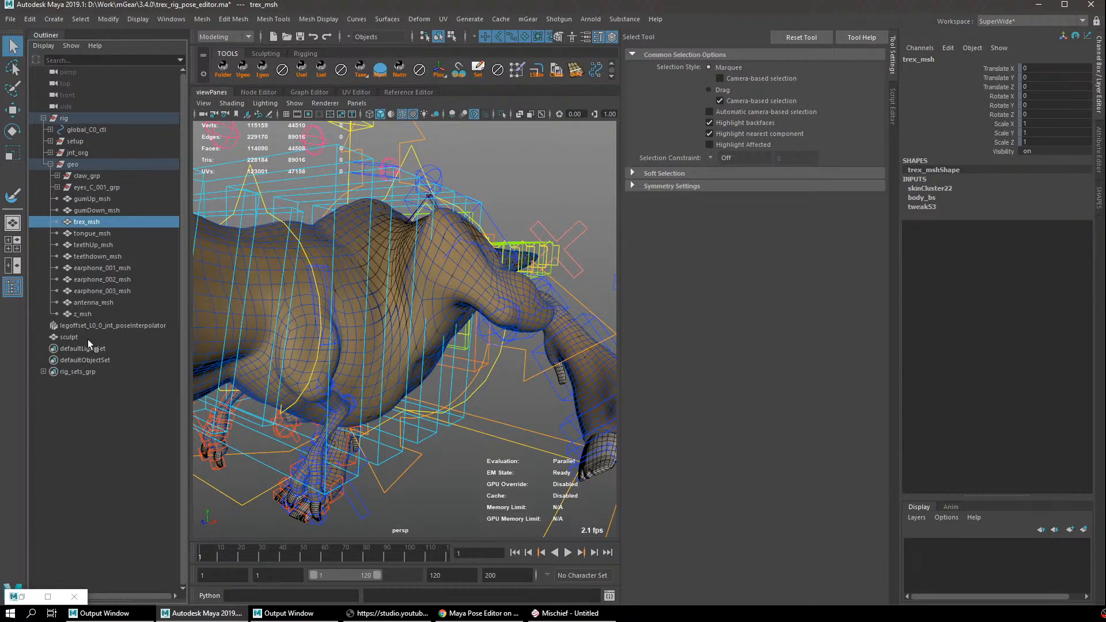
pyautogui.hotkey('ctrl', 'a')
pyautogui.keyDown('alt'); pyautogui.moveTo(518, 305); pyautogui.dragTo(461, 294); pyautogui.keyUp('alt')
pyautogui.hotkey('ctrl', 'a')
pyautogui.click(924, 198)
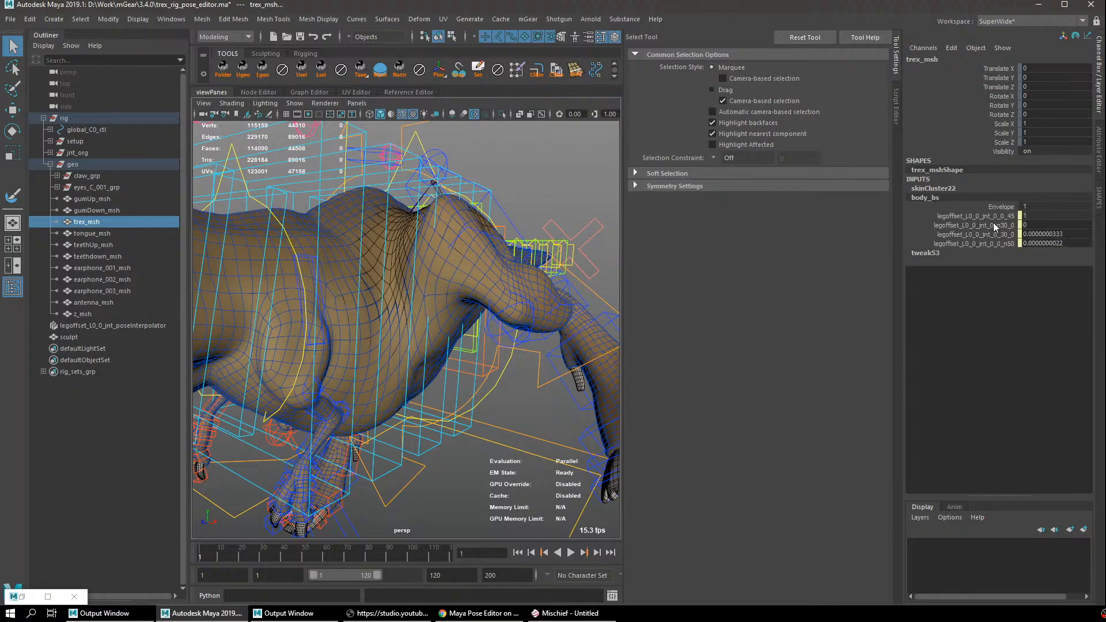
pyautogui.keyDown('alt'); pyautogui.moveTo(618, 313); pyautogui.dragTo(389, 296); pyautogui.keyUp('alt')
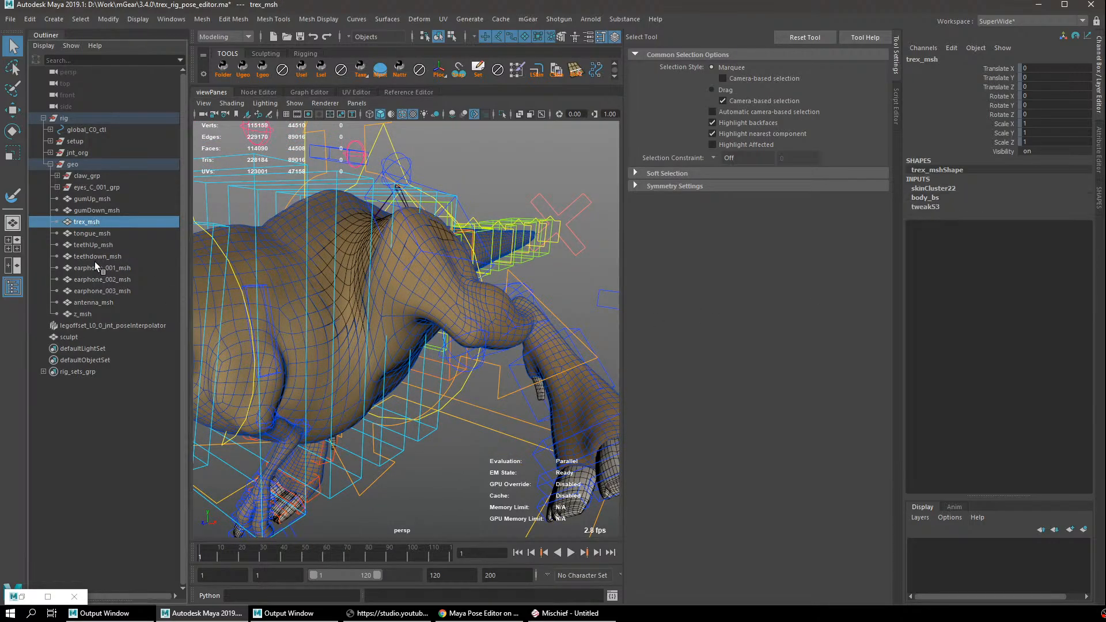
# Add the sculpt mesh to the trex_msh selection and run the MEL command invertShape on both.
pyautogui.keyDown('ctrl'); pyautogui.click(105, 338); pyautogui.keyUp('ctrl')
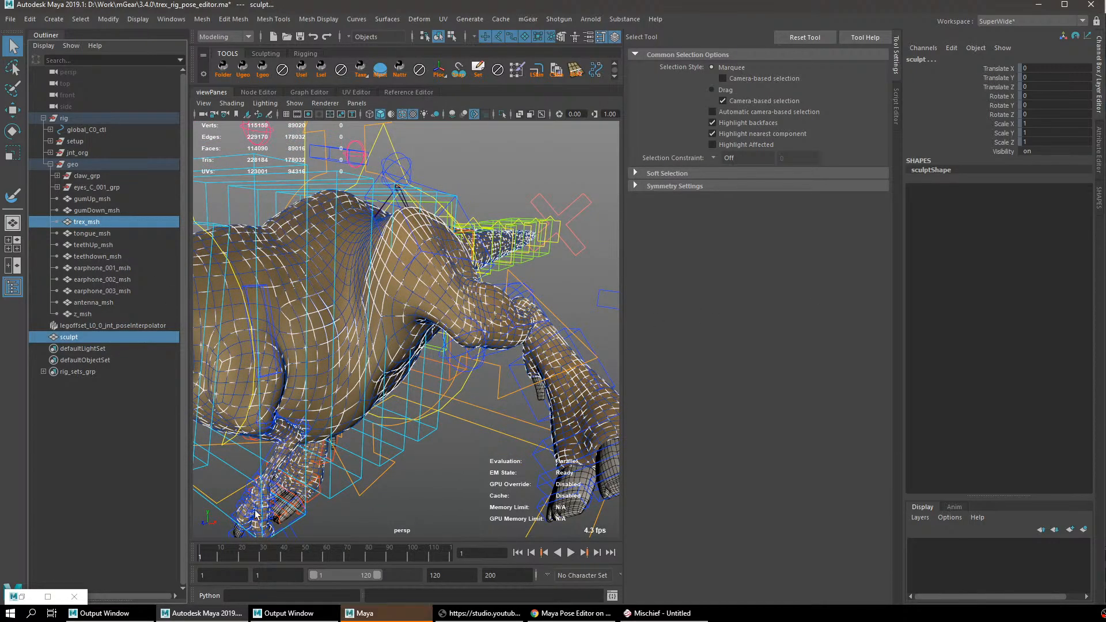
pyautogui.click(210, 595)
pyautogui.click(270, 590)
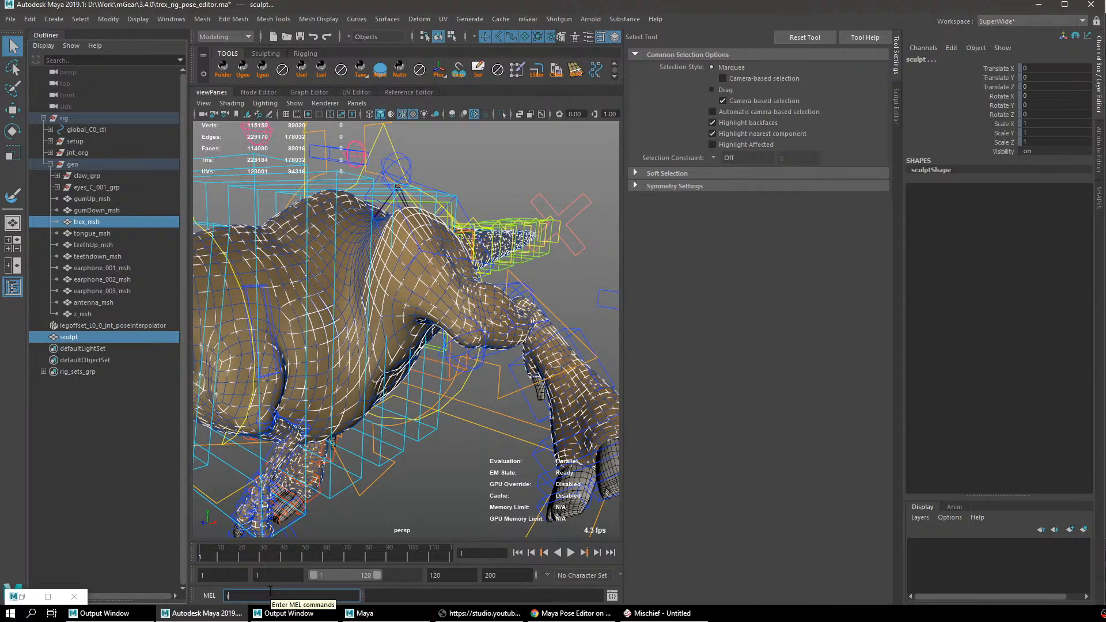
pyautogui.write('invert')
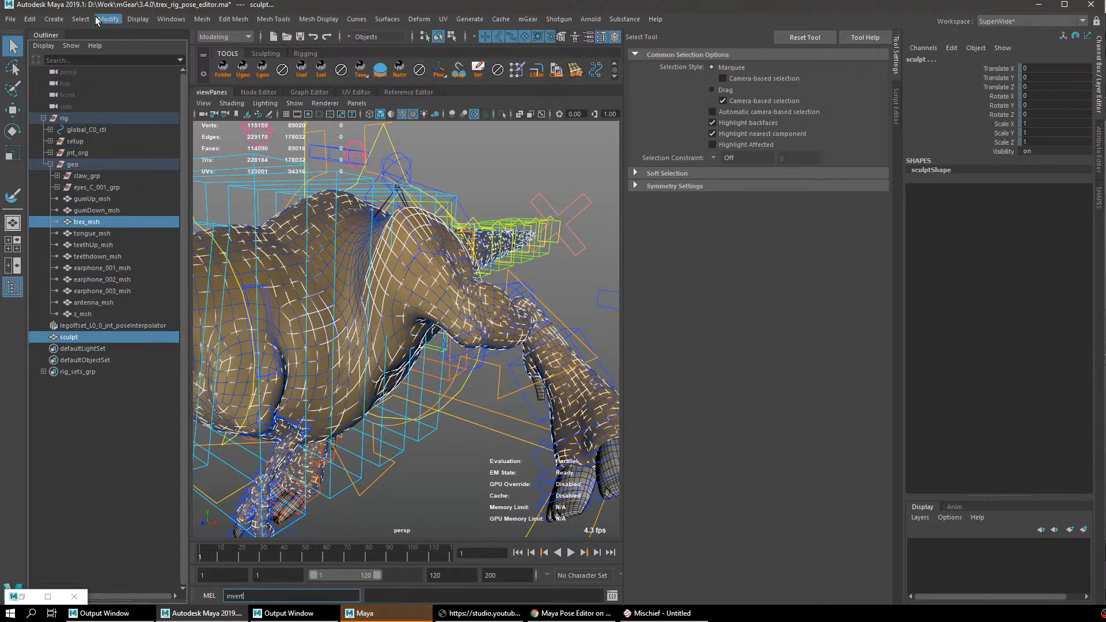
pyautogui.write('Shape')
pyautogui.press('Return')
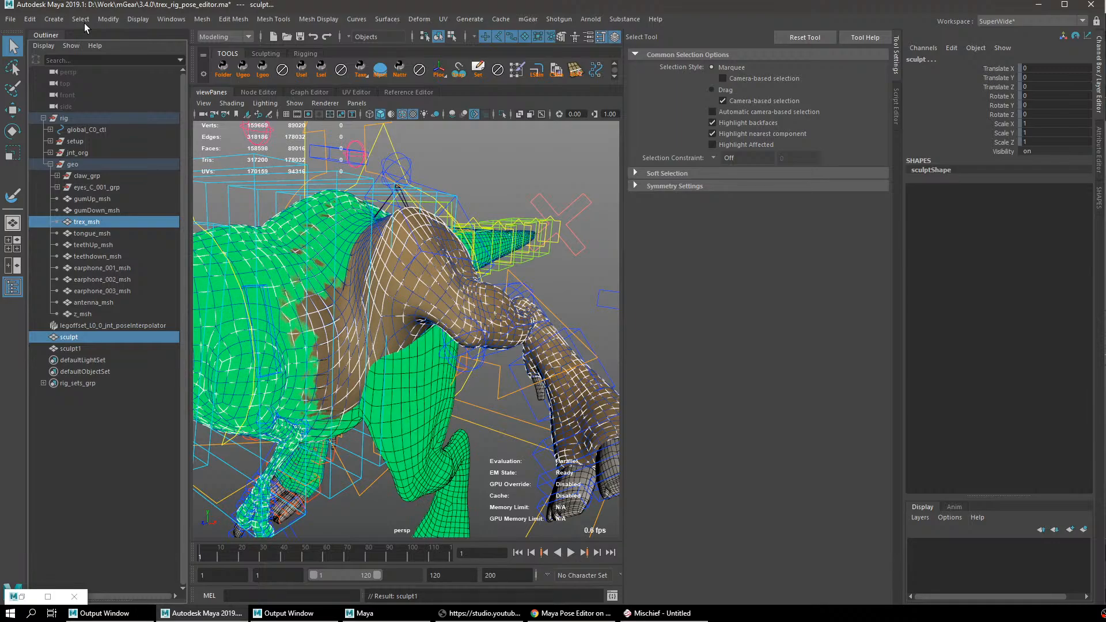
pyautogui.keyDown('alt'); pyautogui.moveTo(366, 329); pyautogui.dragTo(399, 314); pyautogui.keyUp('alt')
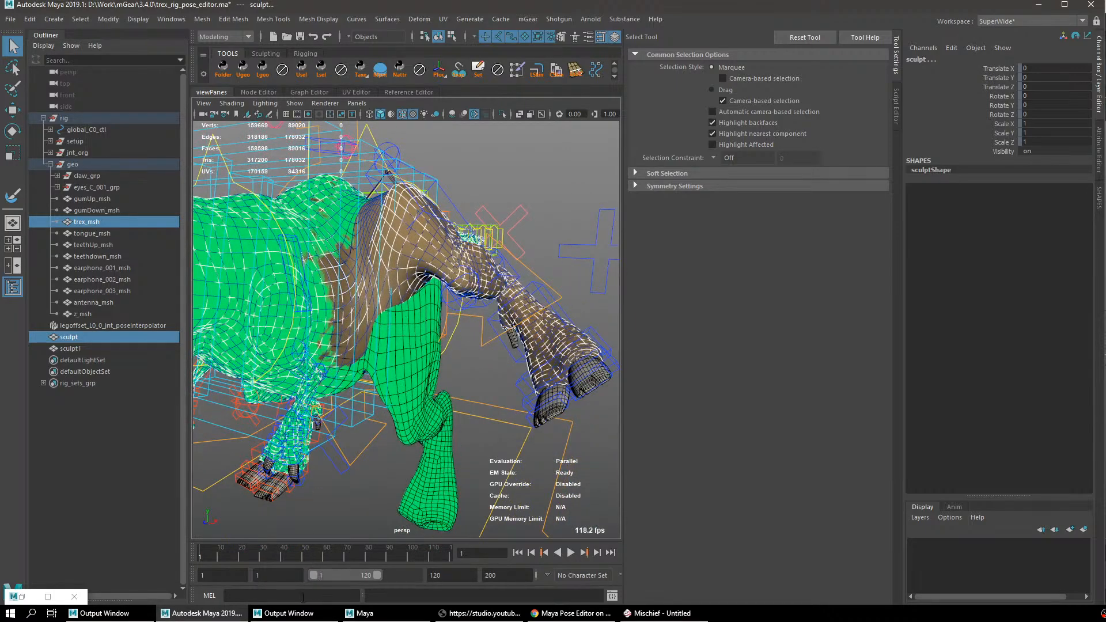
# Switch to Mischief, handwrite "INVERT SHAPE" in red on an empty area of the canvas, and return to Maya.
pyautogui.click(662, 613)
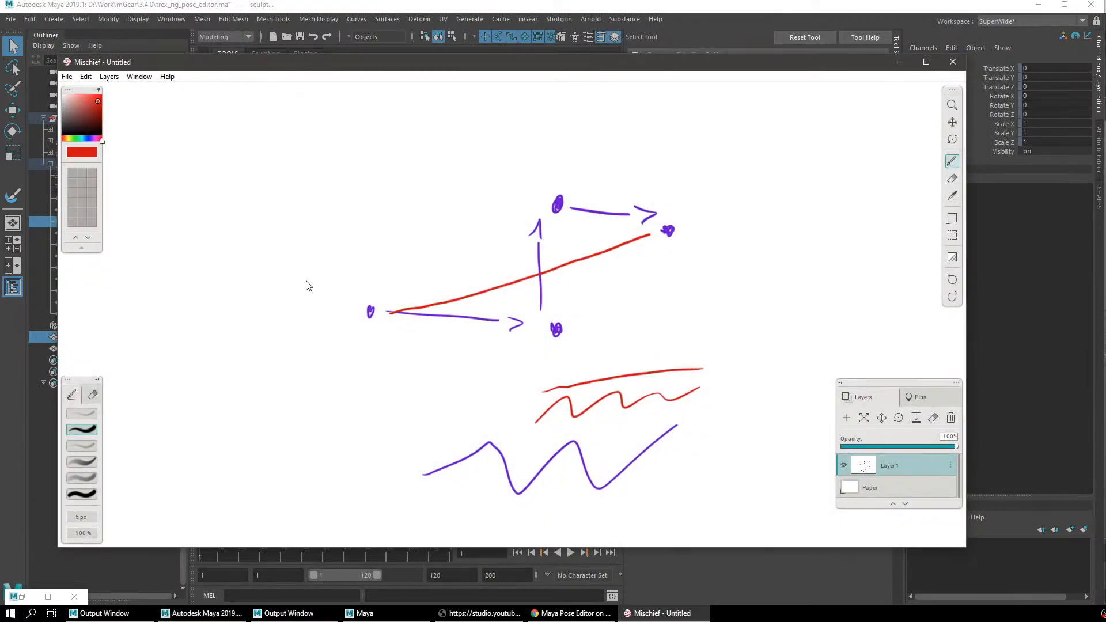
pyautogui.moveTo(567, 208); pyautogui.dragTo(195, 347, button='middle')
pyautogui.moveTo(469, 228); pyautogui.dragTo(472, 273)
pyautogui.moveTo(456, 273); pyautogui.dragTo(495, 265)
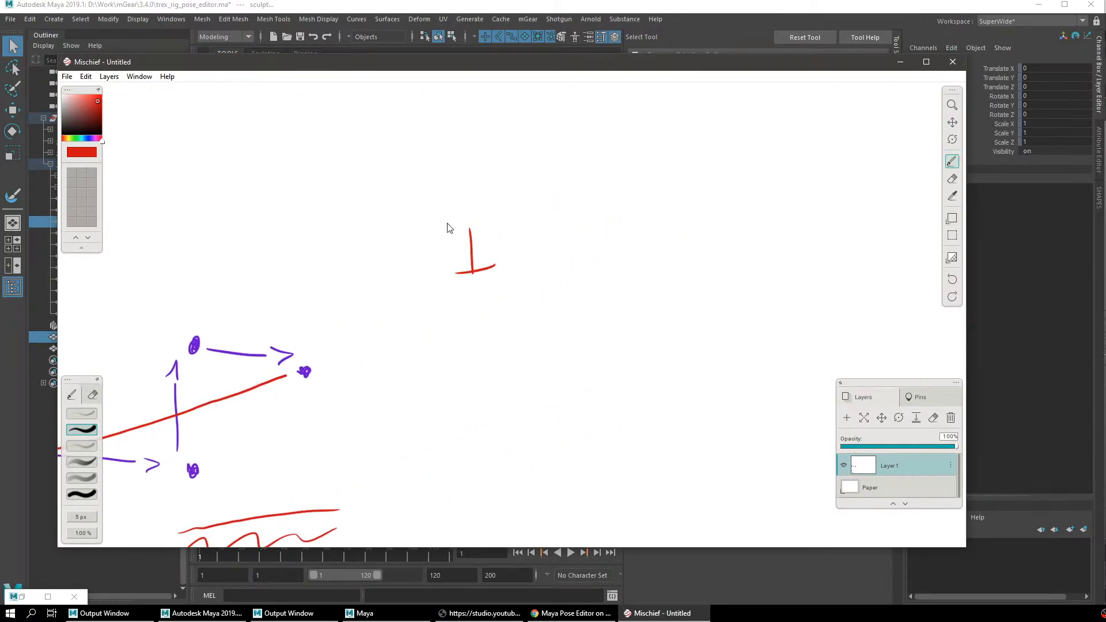
pyautogui.moveTo(449, 221); pyautogui.dragTo(494, 217)
pyautogui.moveTo(513, 275)
pyautogui.mouseDown()
pyautogui.moveTo(537, 209)
pyautogui.moveTo(582, 212)
pyautogui.moveTo(614, 261)
pyautogui.mouseUp()
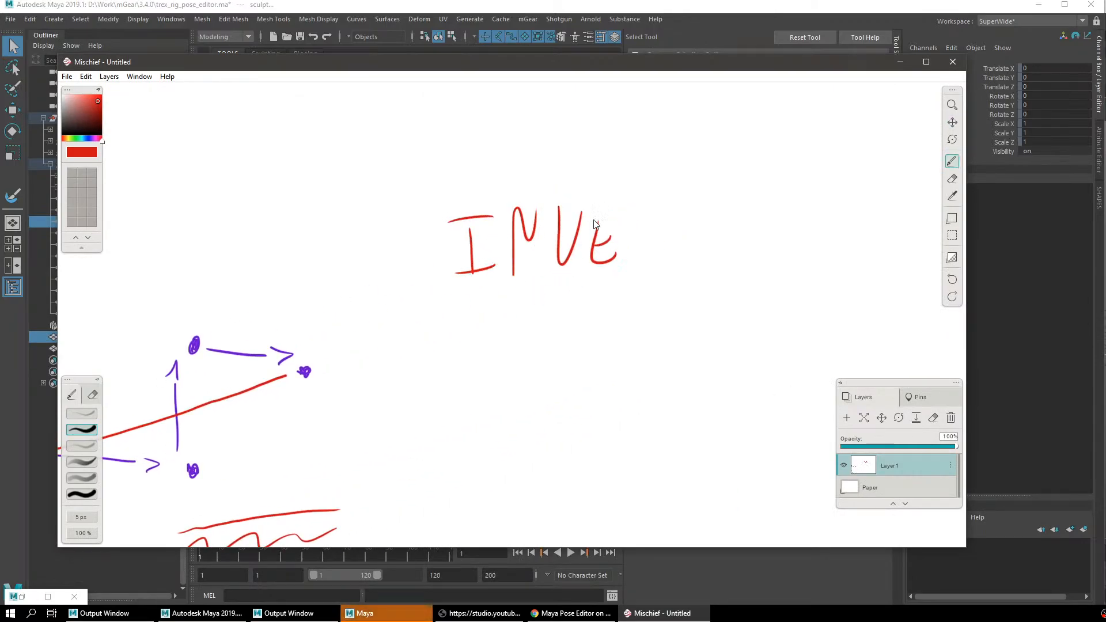
pyautogui.moveTo(593, 220); pyautogui.dragTo(631, 219)
pyautogui.moveTo(651, 222)
pyautogui.mouseDown()
pyautogui.moveTo(640, 261)
pyautogui.moveTo(657, 262)
pyautogui.mouseUp()
pyautogui.moveTo(683, 221)
pyautogui.mouseDown()
pyautogui.moveTo(679, 259)
pyautogui.moveTo(705, 220)
pyautogui.moveTo(736, 266)
pyautogui.mouseUp()
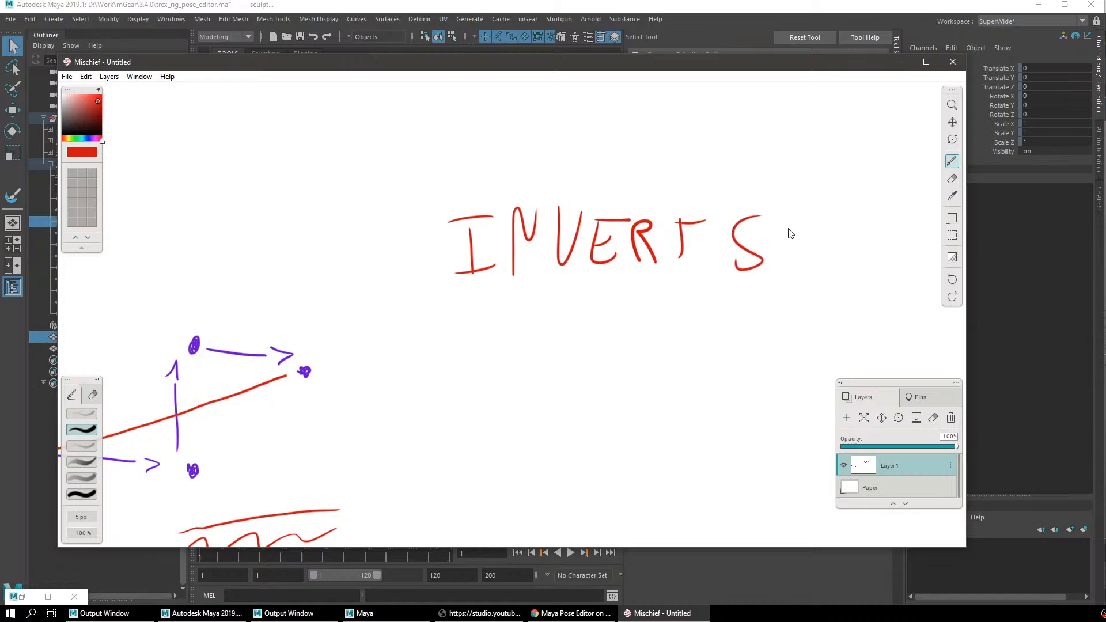
pyautogui.moveTo(788, 227); pyautogui.dragTo(783, 259)
pyautogui.moveTo(792, 241)
pyautogui.mouseDown()
pyautogui.moveTo(809, 238)
pyautogui.moveTo(806, 266)
pyautogui.mouseUp()
pyautogui.moveTo(823, 269); pyautogui.dragTo(852, 247)
pyautogui.moveTo(805, 292); pyautogui.dragTo(698, 302, button='middle')
pyautogui.moveTo(761, 231)
pyautogui.mouseDown()
pyautogui.moveTo(778, 279)
pyautogui.moveTo(767, 251)
pyautogui.mouseUp()
pyautogui.moveTo(814, 236); pyautogui.dragTo(828, 279)
pyautogui.moveTo(811, 264); pyautogui.dragTo(825, 258)
pyautogui.moveTo(817, 235); pyautogui.dragTo(845, 233)
pyautogui.hotkey('alt', 'Tab')
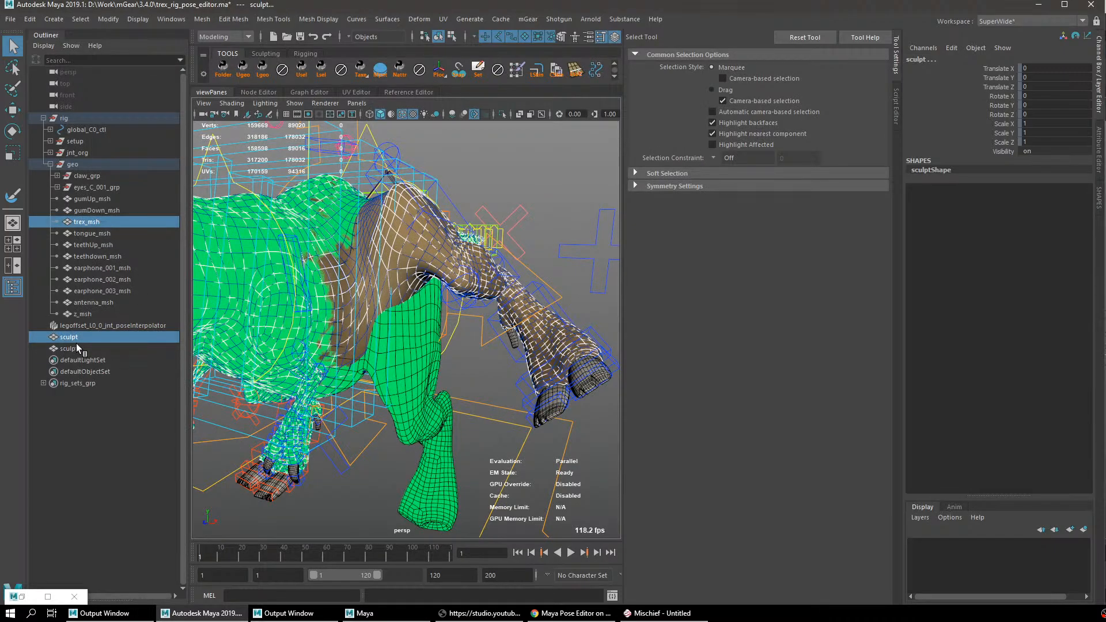
# Select the inverted sculpt1 mesh, isolate it in the viewport and inspect the hip and leg area.
pyautogui.click(106, 350)
pyautogui.keyDown('alt'); pyautogui.moveTo(279, 323); pyautogui.dragTo(312, 318); pyautogui.keyUp('alt')
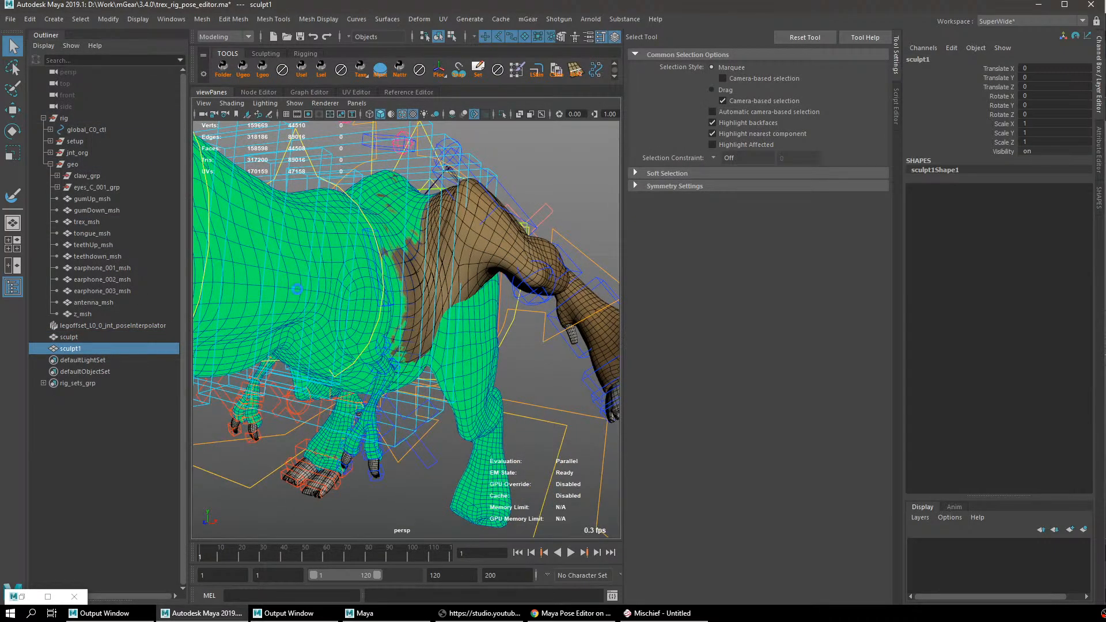
pyautogui.hotkey('ctrl', '1')
pyautogui.moveTo(437, 260)
pyautogui.keyDown('alt'); pyautogui.mouseDown()
pyautogui.moveTo(261, 253)
pyautogui.moveTo(501, 254)
pyautogui.moveTo(439, 240)
pyautogui.moveTo(503, 262)
pyautogui.moveTo(381, 265)
pyautogui.moveTo(476, 267)
pyautogui.moveTo(464, 305)
pyautogui.mouseUp(); pyautogui.keyUp('alt')
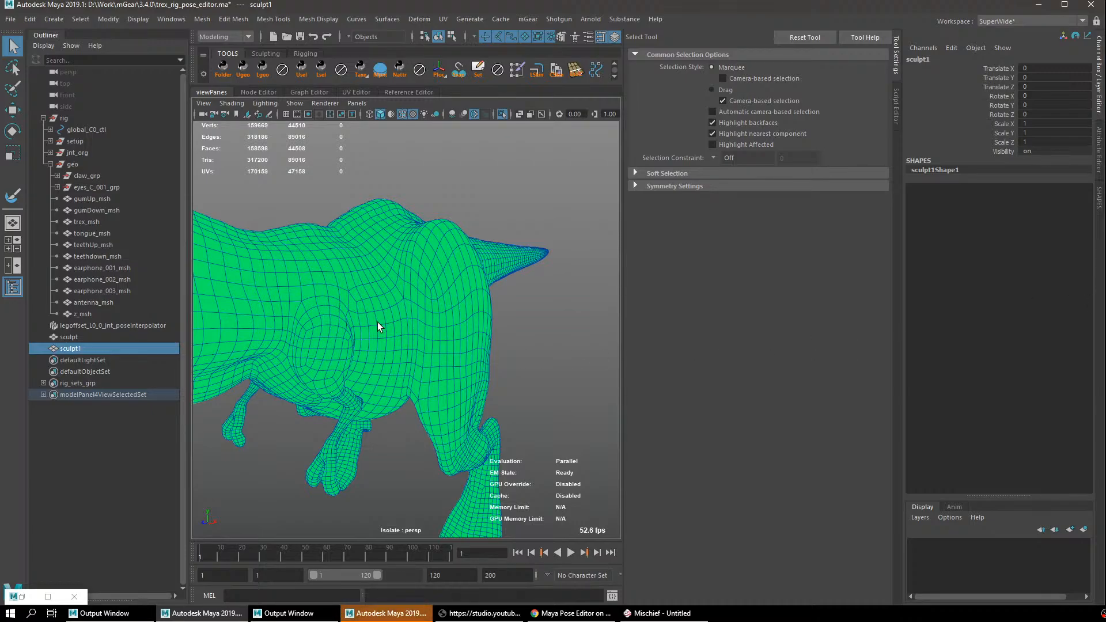
pyautogui.keyDown('alt'); pyautogui.moveTo(412, 321); pyautogui.dragTo(425, 301); pyautogui.keyUp('alt')
pyautogui.keyDown('shift'); pyautogui.rightClick(425, 301); pyautogui.keyUp('shift')
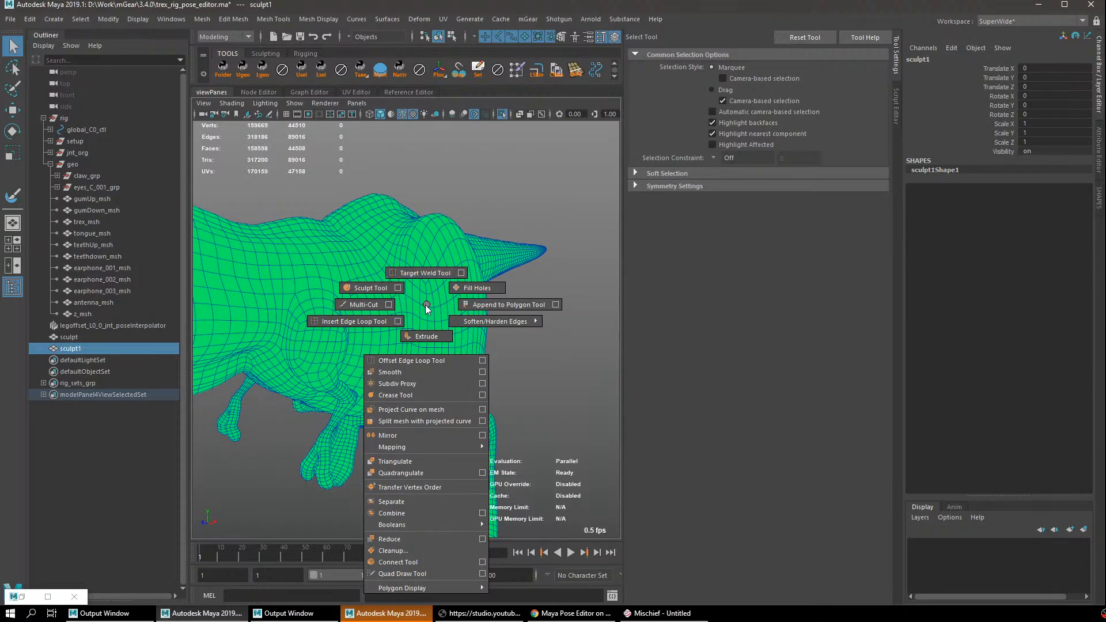
pyautogui.keyDown('shift'); pyautogui.moveTo(424, 308); pyautogui.dragTo(428, 306, button='right'); pyautogui.keyUp('shift')
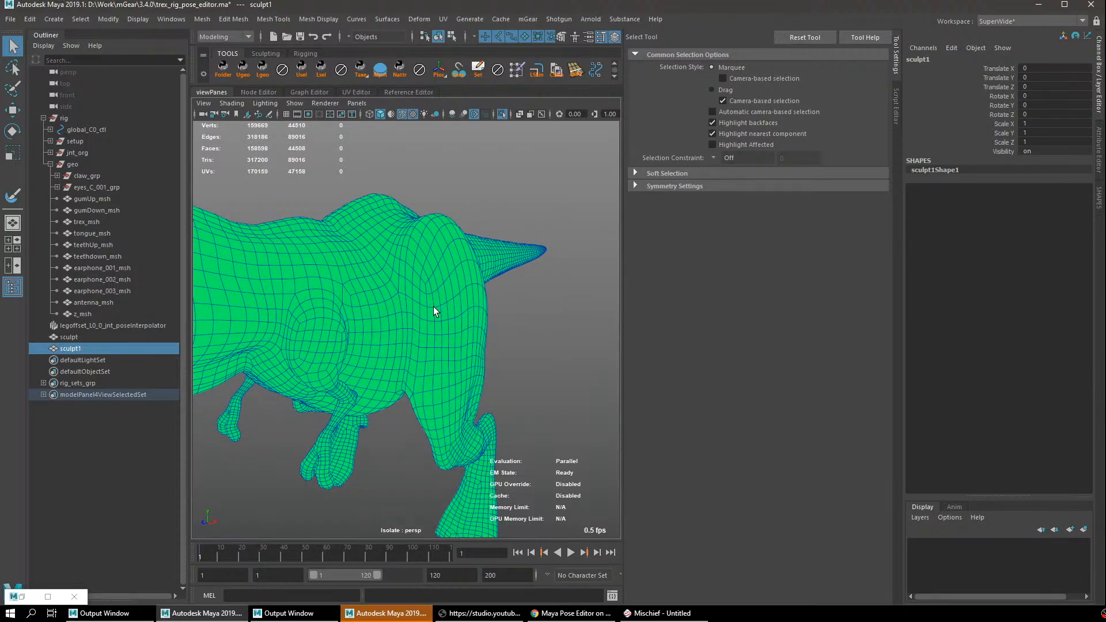
pyautogui.keyDown('shift'); pyautogui.rightClick(433, 310); pyautogui.keyUp('shift')
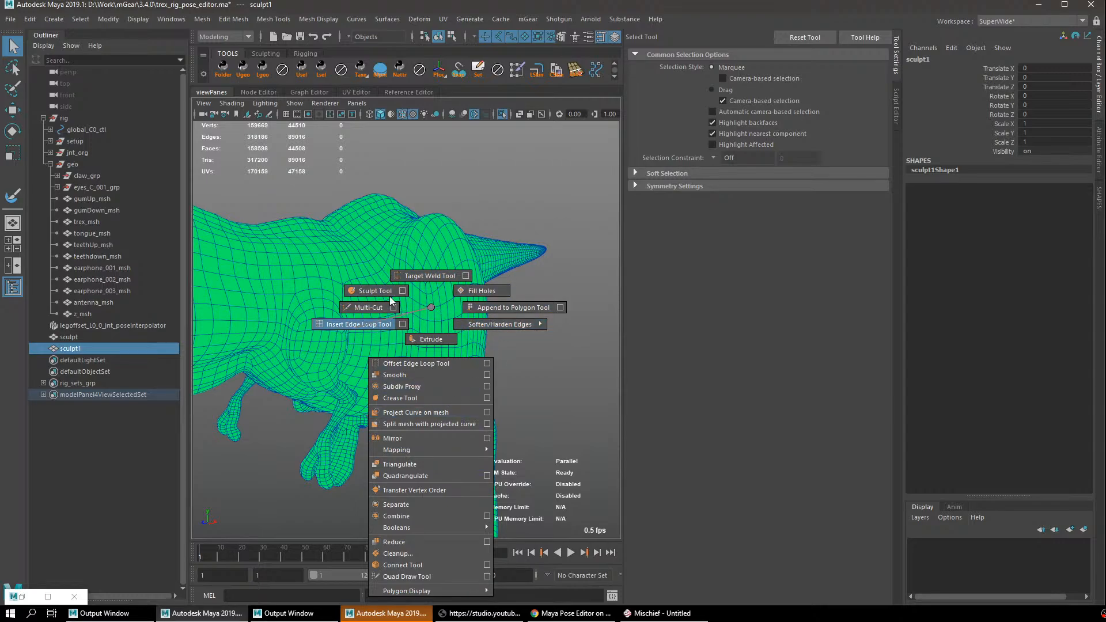
pyautogui.moveTo(381, 292)
pyautogui.keyDown('shift'); pyautogui.mouseDown(button='right')
pyautogui.moveTo(440, 298)
pyautogui.moveTo(433, 306)
pyautogui.mouseUp(button='right'); pyautogui.keyUp('shift')
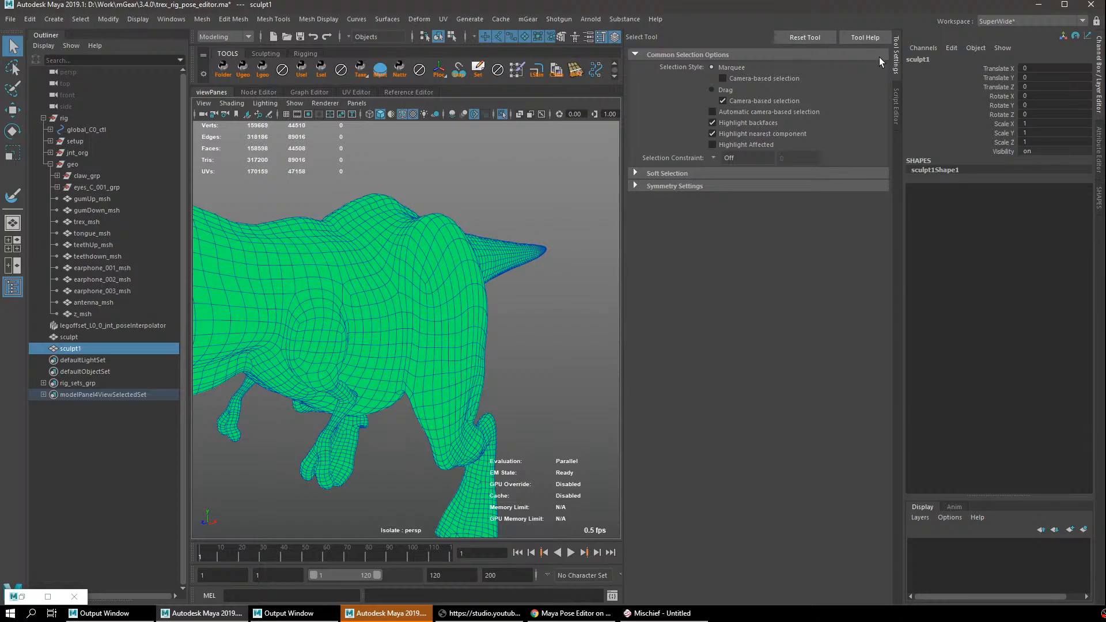
# Collapse the Tool Settings, hide the sculpt mesh and select the sculpt1 mesh.
pyautogui.click(896, 67)
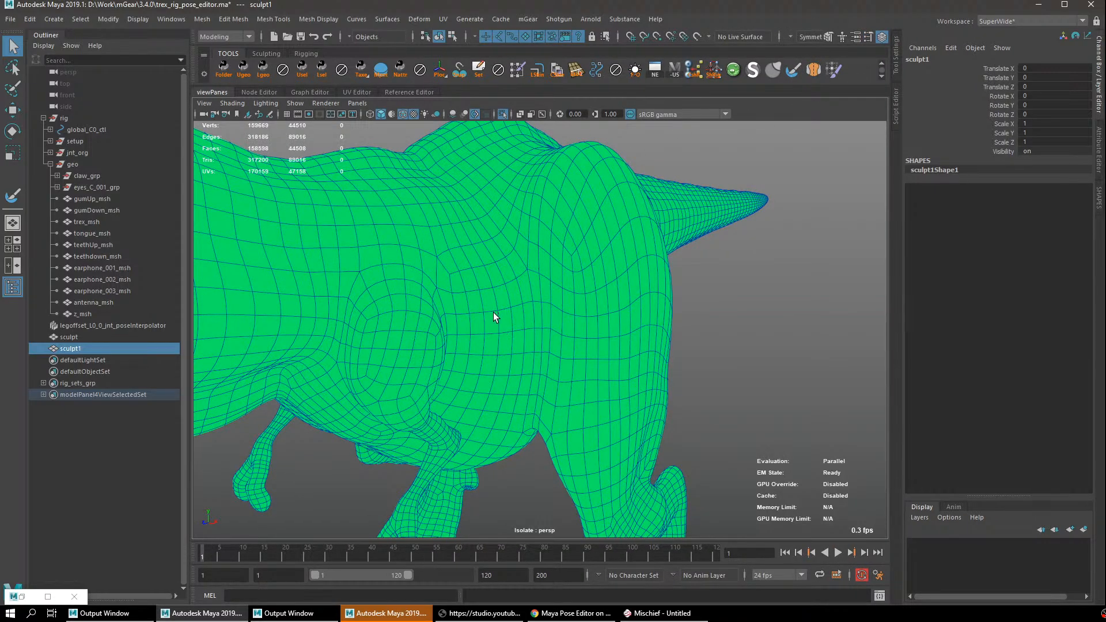
pyautogui.click(87, 337)
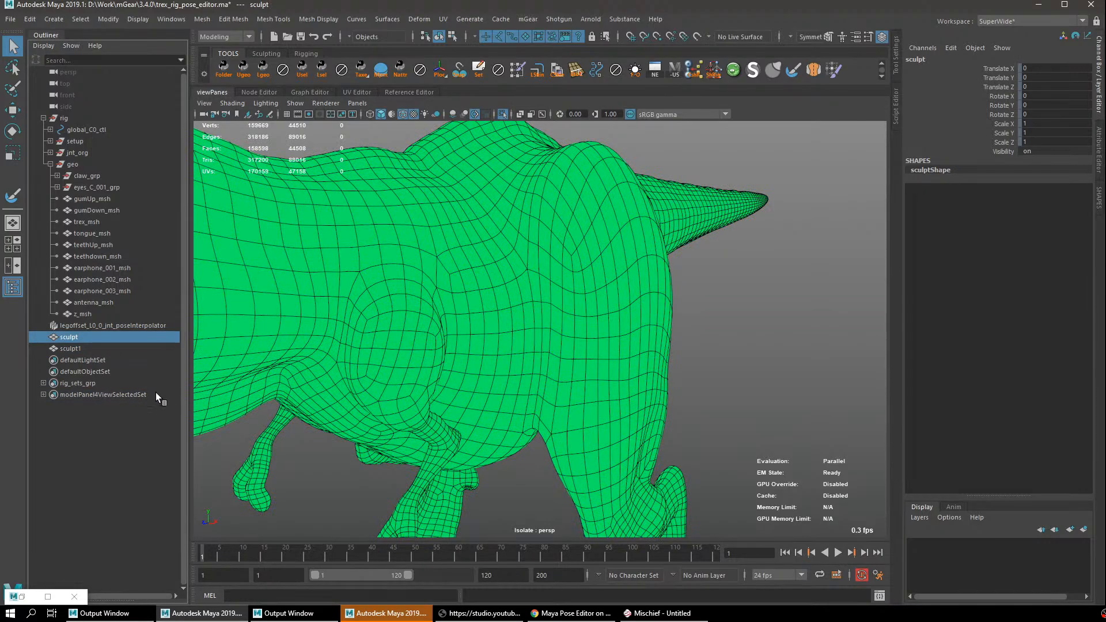
pyautogui.click(112, 348)
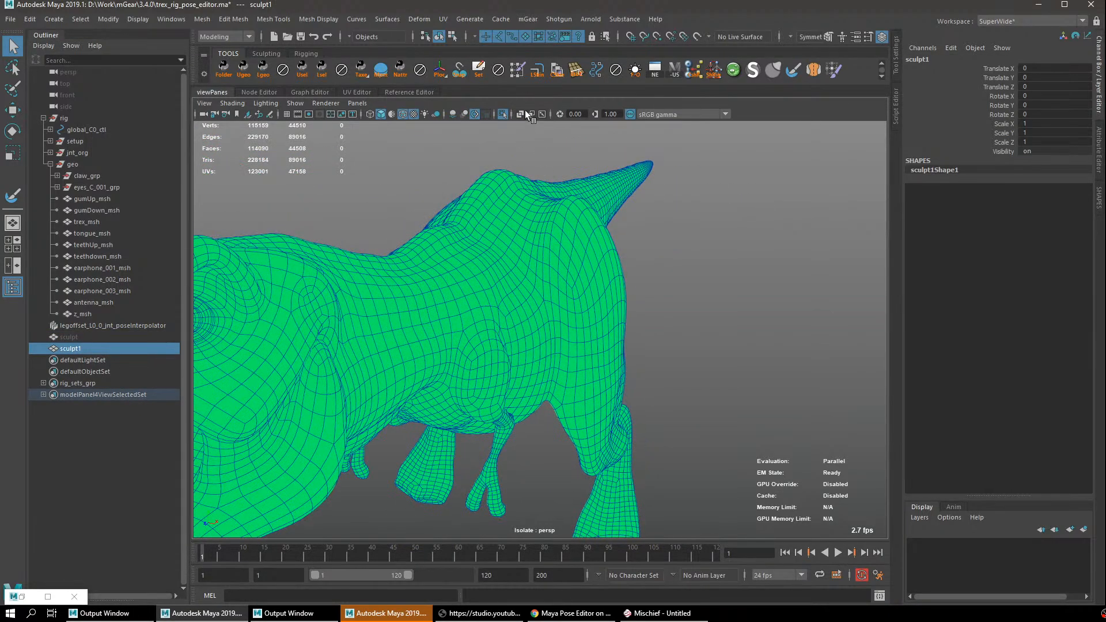
# Turn off viewport isolation and hide the sculpt1 mesh to show the posed T-rex rig.
pyautogui.click(503, 115)
pyautogui.keyDown('alt'); pyautogui.moveTo(536, 199); pyautogui.dragTo(489, 216); pyautogui.keyUp('alt')
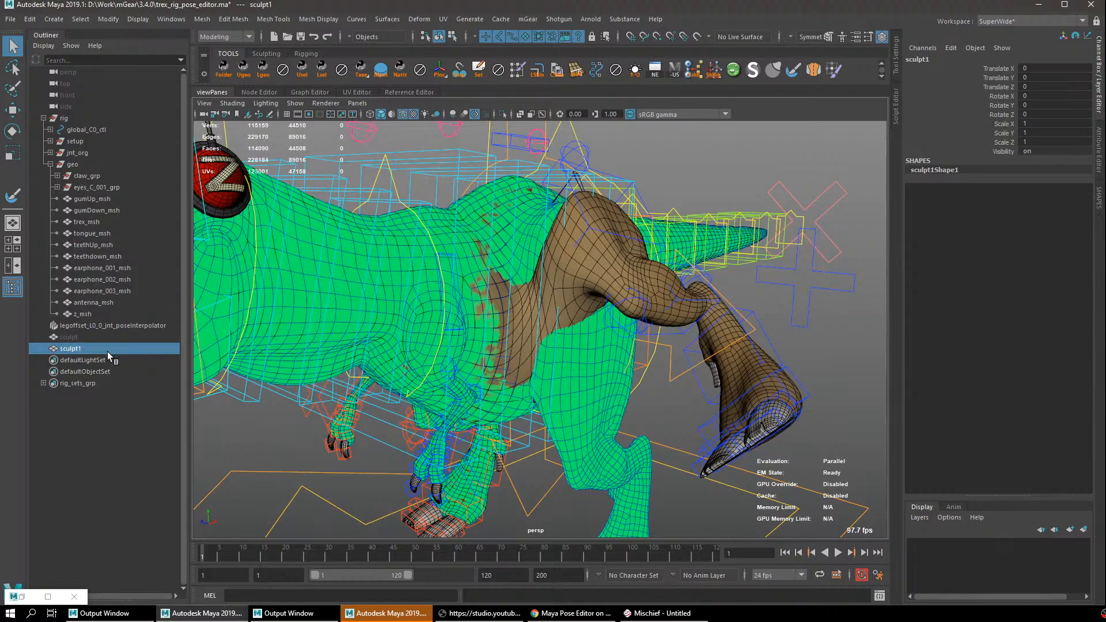
pyautogui.hotkey('ctrl', 'h')
pyautogui.keyDown('alt'); pyautogui.moveTo(478, 287); pyautogui.dragTo(510, 292); pyautogui.keyUp('alt')
pyautogui.press('w')
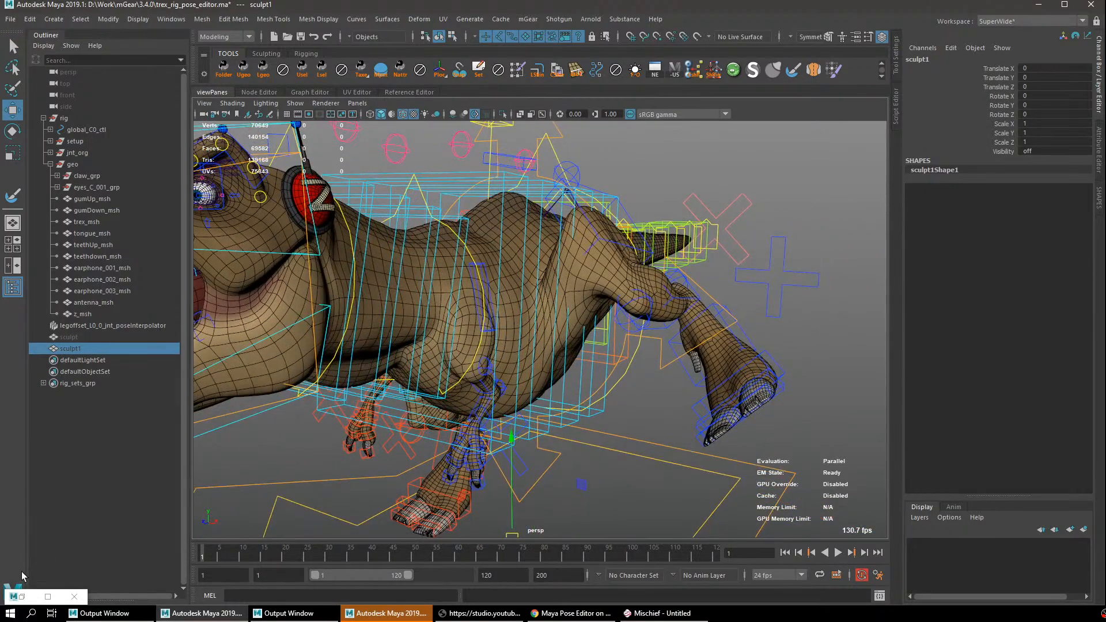
# Restore the Pose Editor and inspect the T-rex hip deformation beside the pose list.
pyautogui.doubleClick(21, 597)
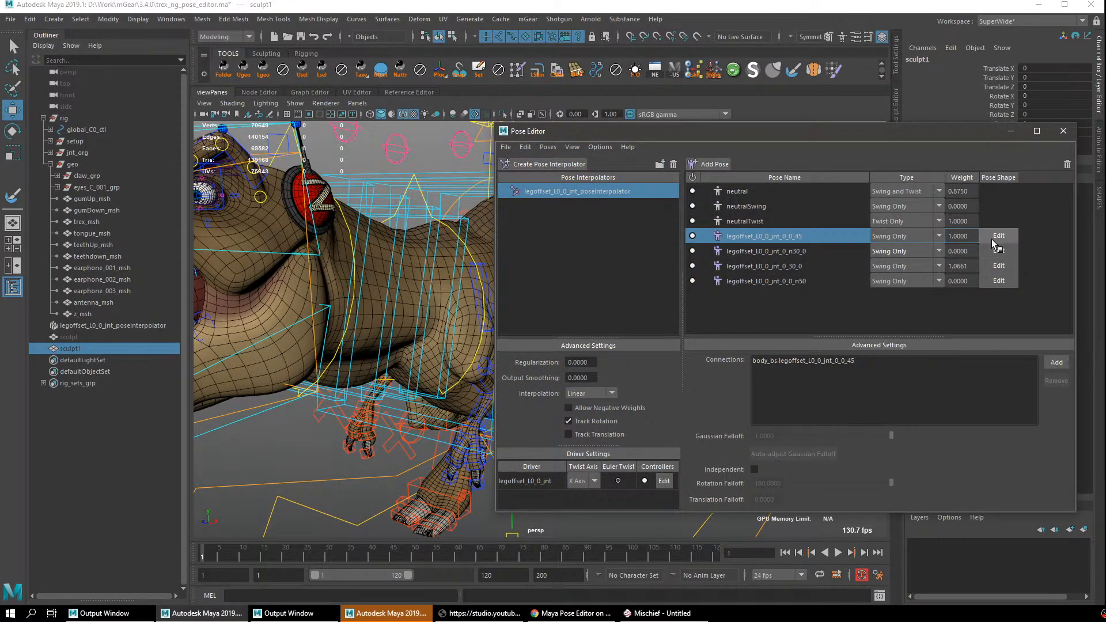
pyautogui.keyDown('alt'); pyautogui.moveTo(487, 350); pyautogui.dragTo(447, 344); pyautogui.keyUp('alt')
pyautogui.keyDown('alt'); pyautogui.moveTo(436, 313); pyautogui.dragTo(377, 341, button='middle'); pyautogui.keyUp('alt')
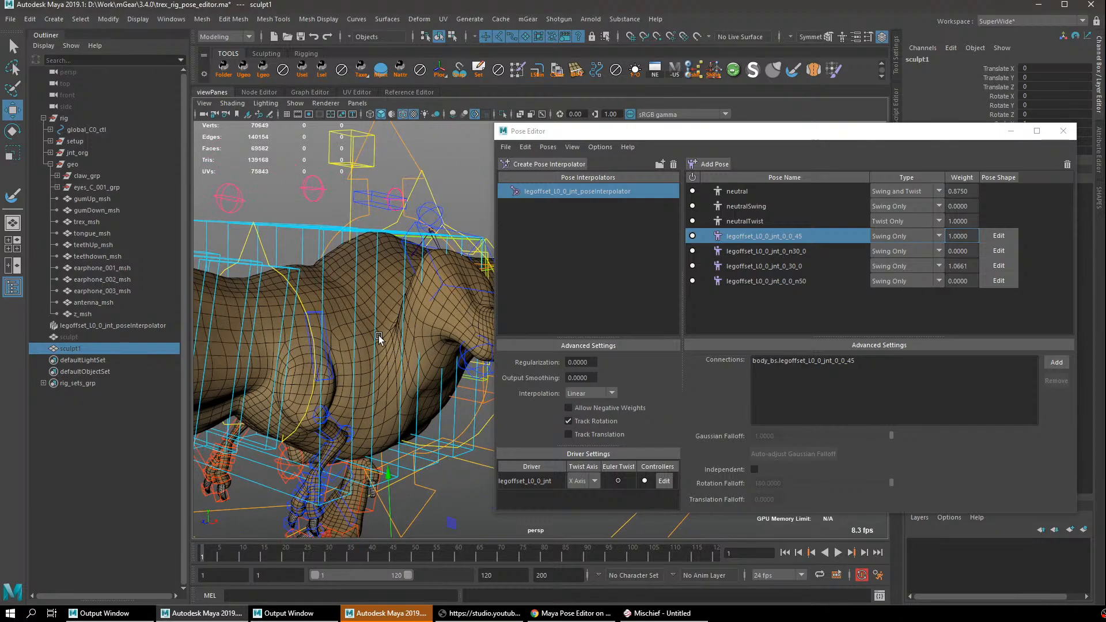
pyautogui.keyDown('alt'); pyautogui.moveTo(377, 341); pyautogui.dragTo(543, 349); pyautogui.keyUp('alt')
pyautogui.keyDown('alt'); pyautogui.moveTo(374, 368); pyautogui.dragTo(401, 390); pyautogui.keyUp('alt')
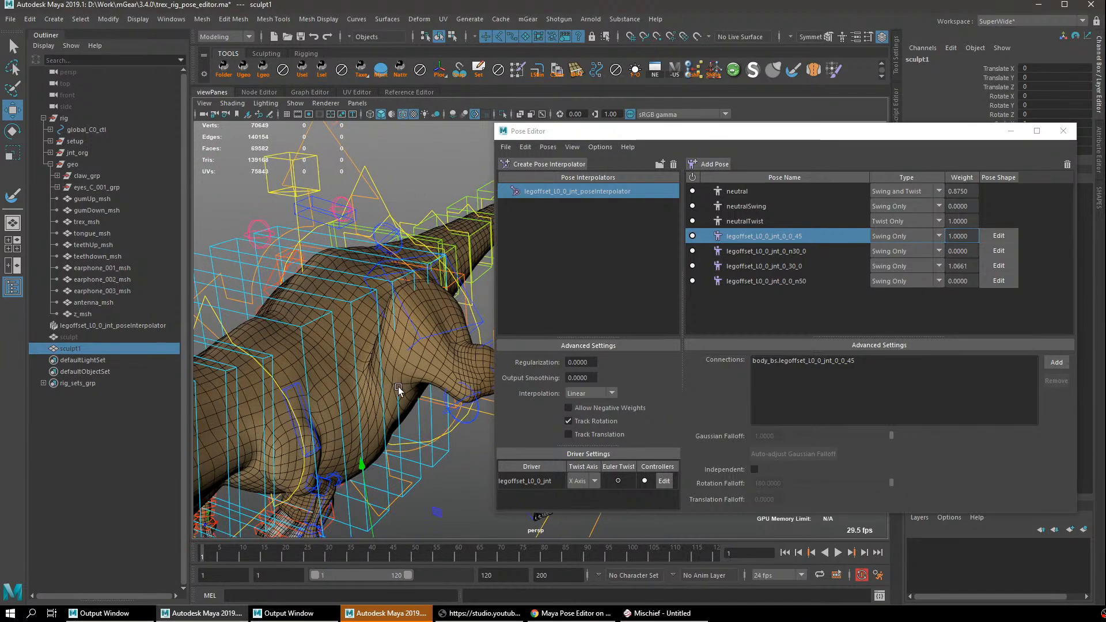
# Select the trex_msh body mesh, inspect its raised leg, and minimize the Pose Editor.
pyautogui.click(442, 314)
pyautogui.moveTo(442, 314)
pyautogui.keyDown('shift'); pyautogui.mouseDown(button='right')
pyautogui.moveTo(373, 286)
pyautogui.moveTo(443, 317)
pyautogui.mouseUp(button='right'); pyautogui.keyUp('shift')
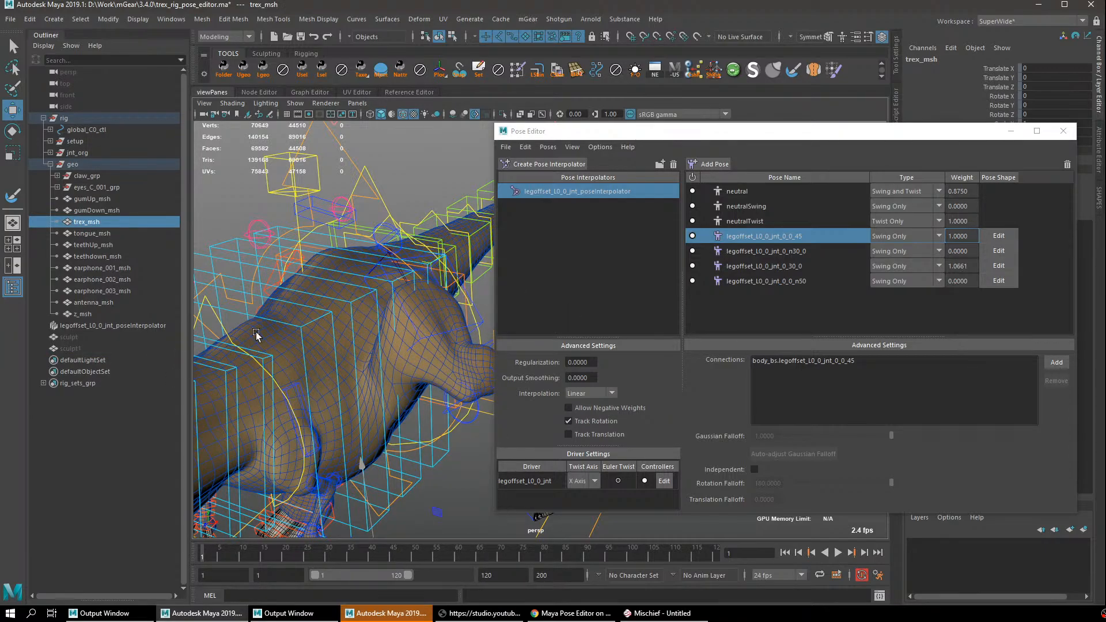
pyautogui.keyDown('alt'); pyautogui.moveTo(328, 245); pyautogui.dragTo(294, 229); pyautogui.keyUp('alt')
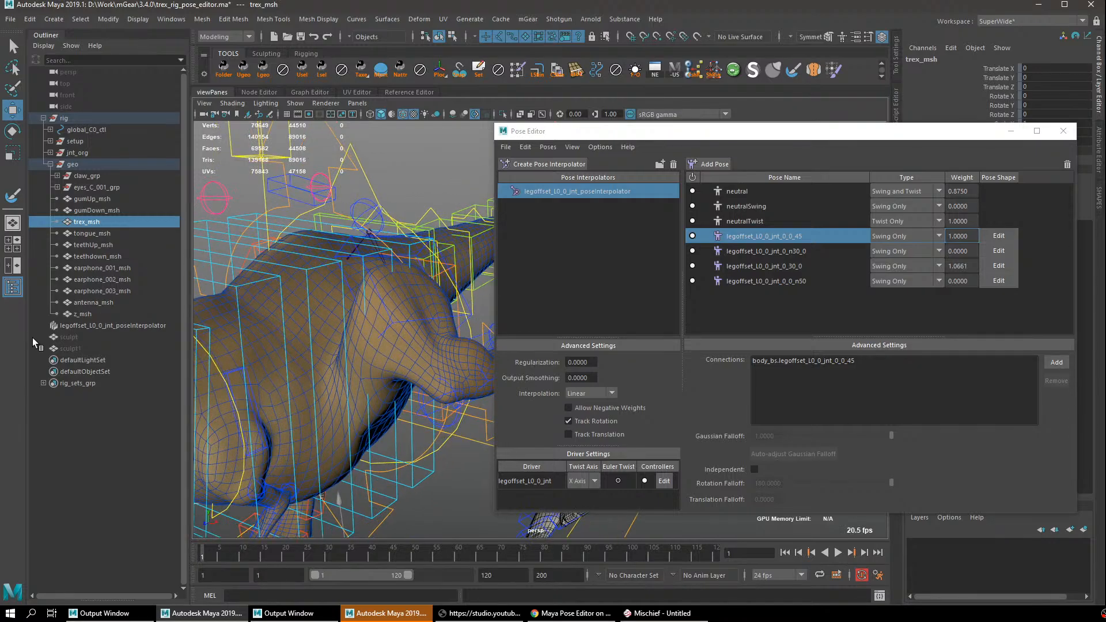
pyautogui.keyDown('alt'); pyautogui.moveTo(288, 358); pyautogui.dragTo(422, 337); pyautogui.keyUp('alt')
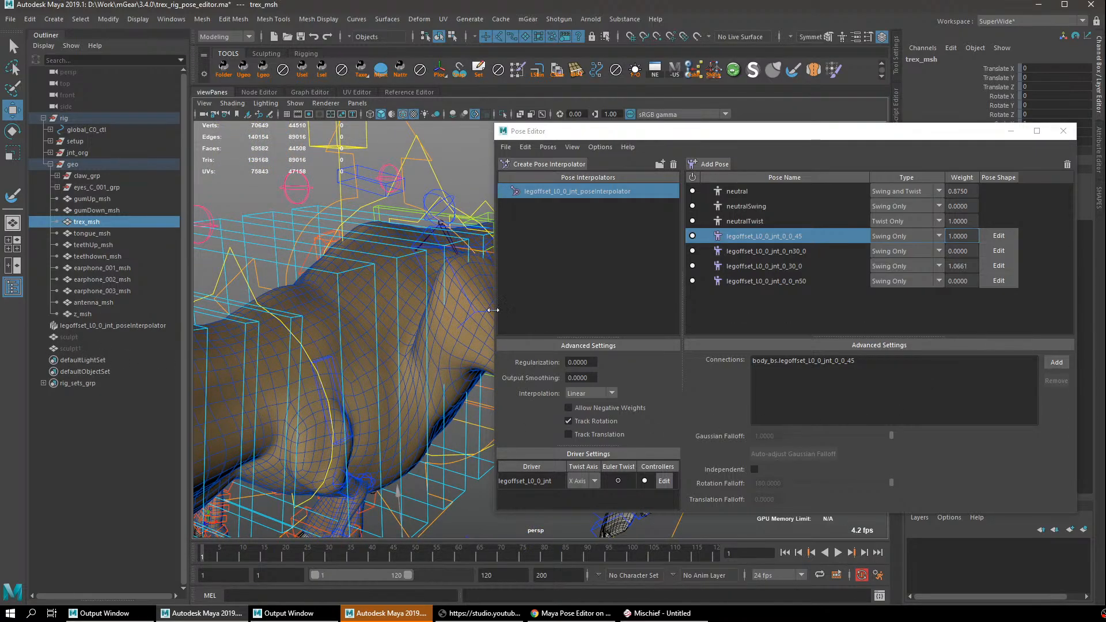
pyautogui.click(1010, 132)
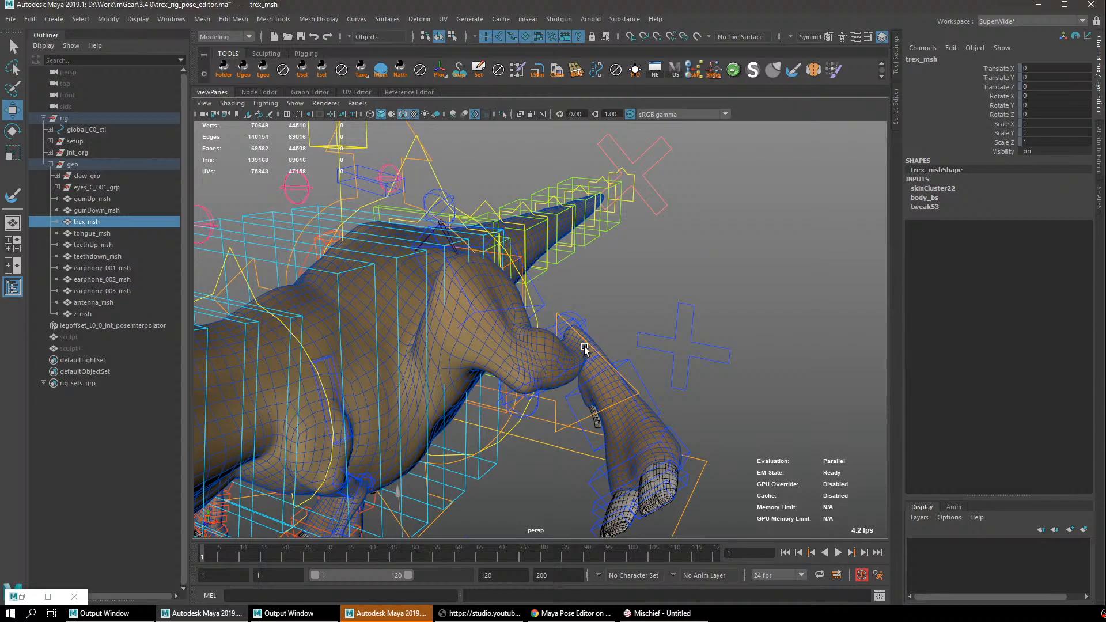
pyautogui.click(927, 199)
pyautogui.rightClick(938, 200)
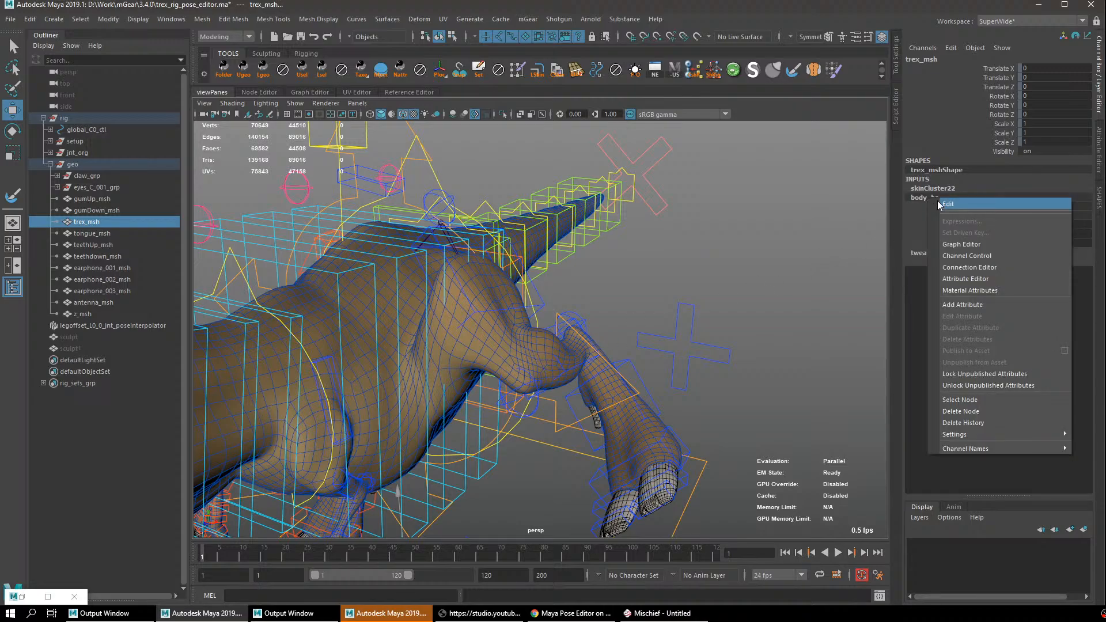
pyautogui.click(995, 410)
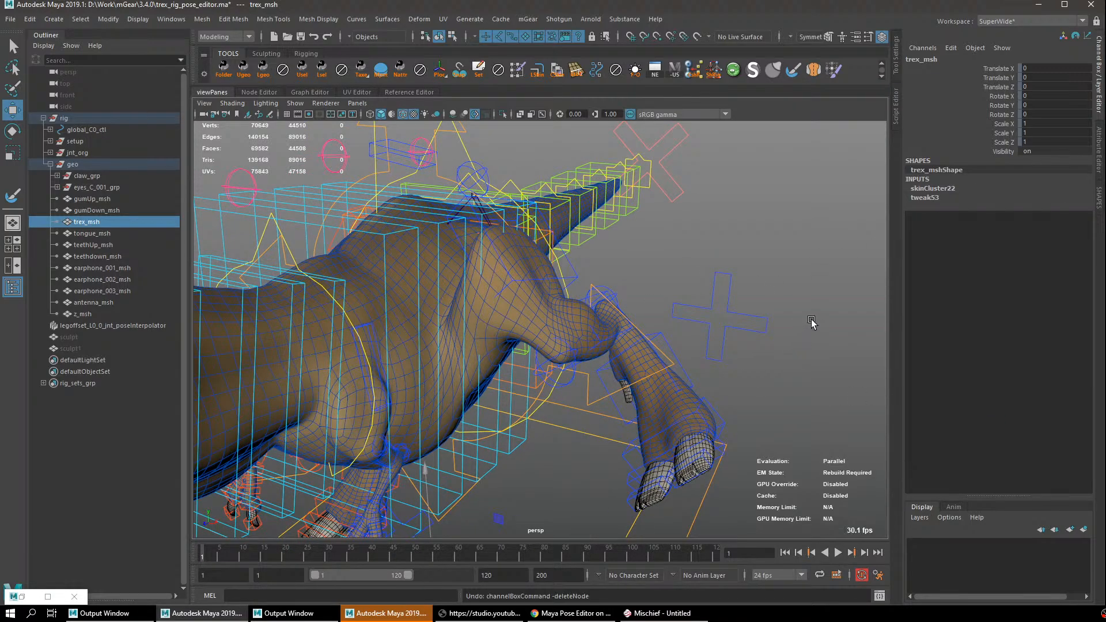
pyautogui.hotkey('ctrl', 'z')
# Select the body_bs blend shape node from trex_msh's inputs and frame it in the Node Editor.
pyautogui.rightClick(944, 197)
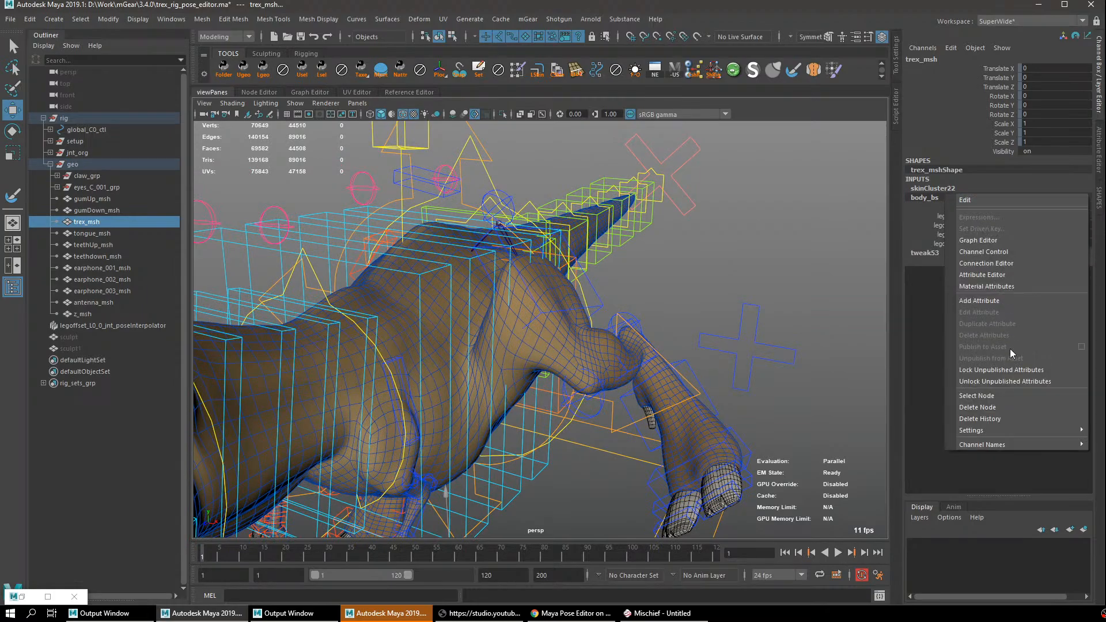
pyautogui.click(1007, 398)
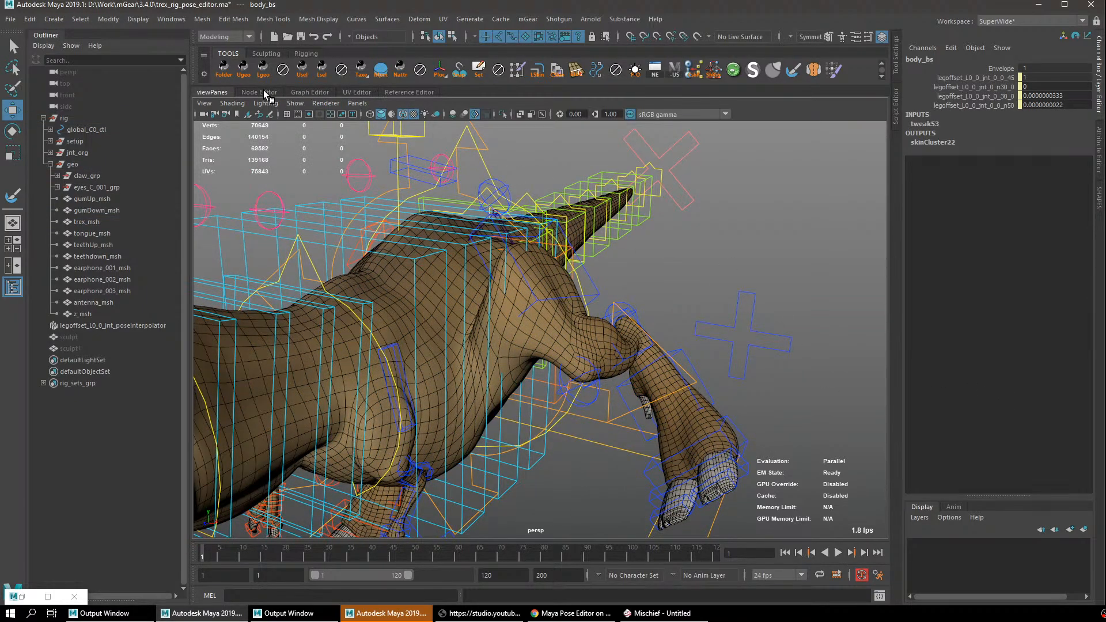
pyautogui.click(259, 92)
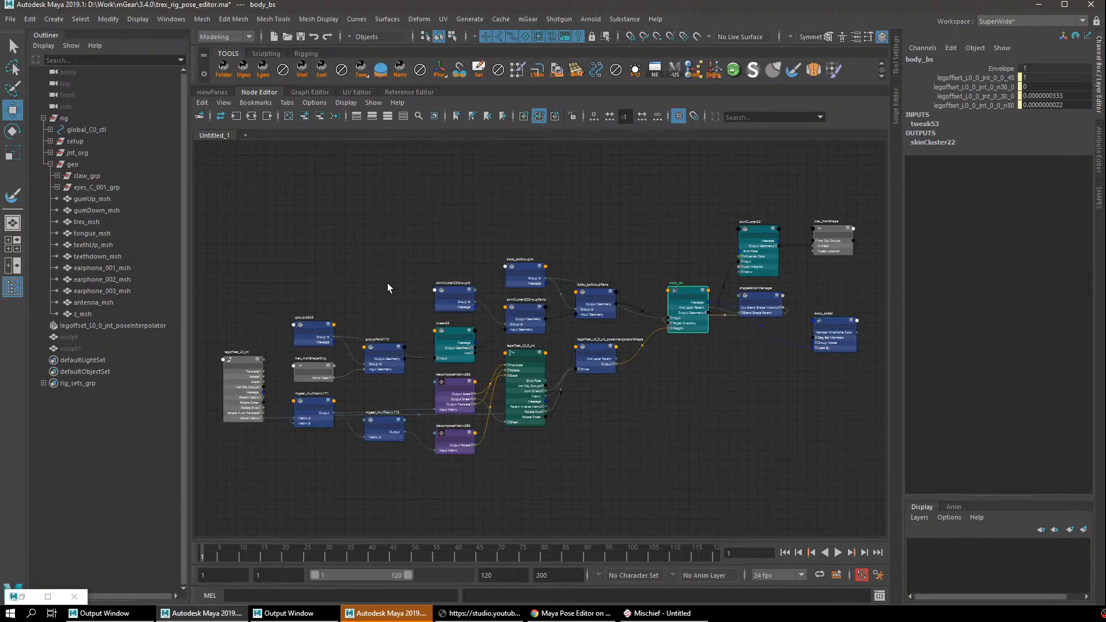
pyautogui.scroll(5, 679, 340)
pyautogui.keyDown('alt'); pyautogui.moveTo(679, 341); pyautogui.dragTo(580, 353, button='middle'); pyautogui.keyUp('alt')
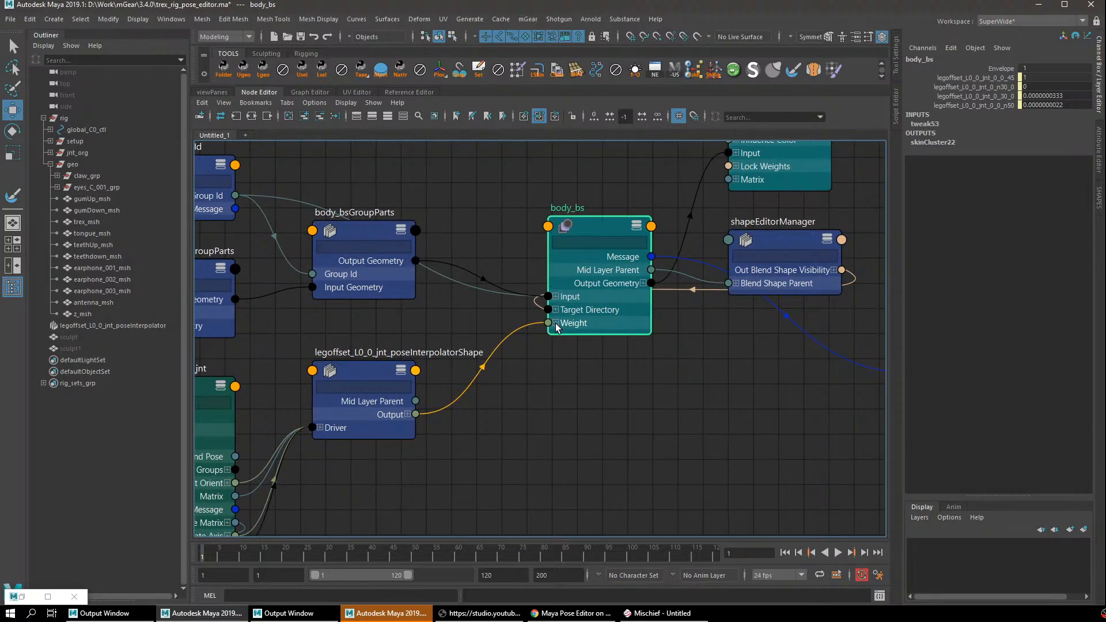
# Expand the Weight attribute of body_bs and the pose interpolator's Output, then space the nodes apart and widen body_bs to show full target names.
pyautogui.click(533, 430)
pyautogui.moveTo(371, 376); pyautogui.dragTo(356, 374)
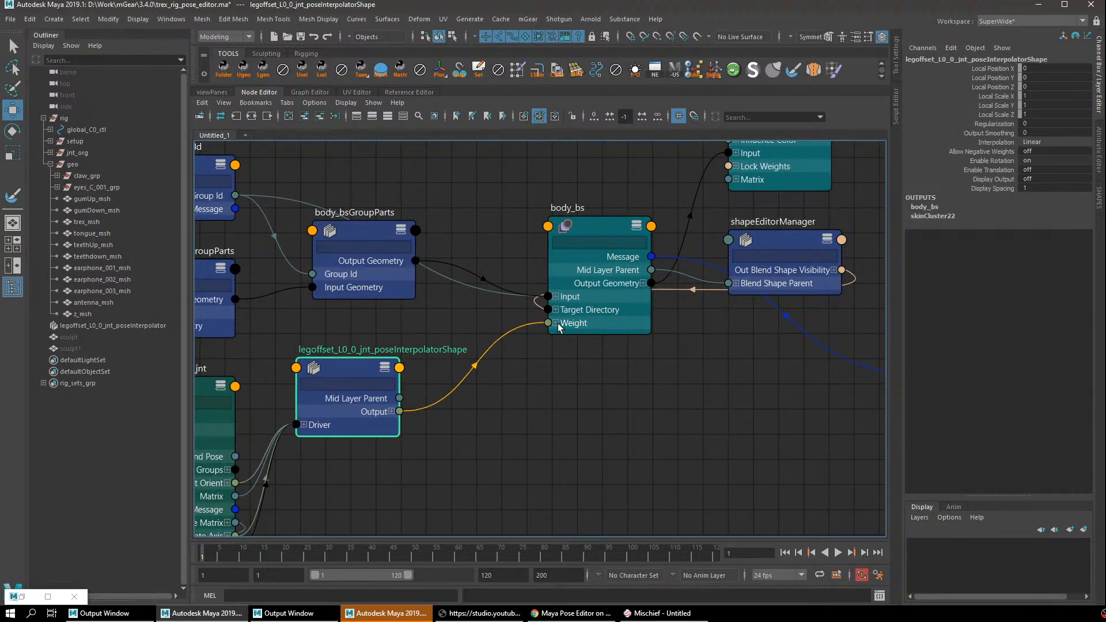
pyautogui.click(556, 323)
pyautogui.click(392, 412)
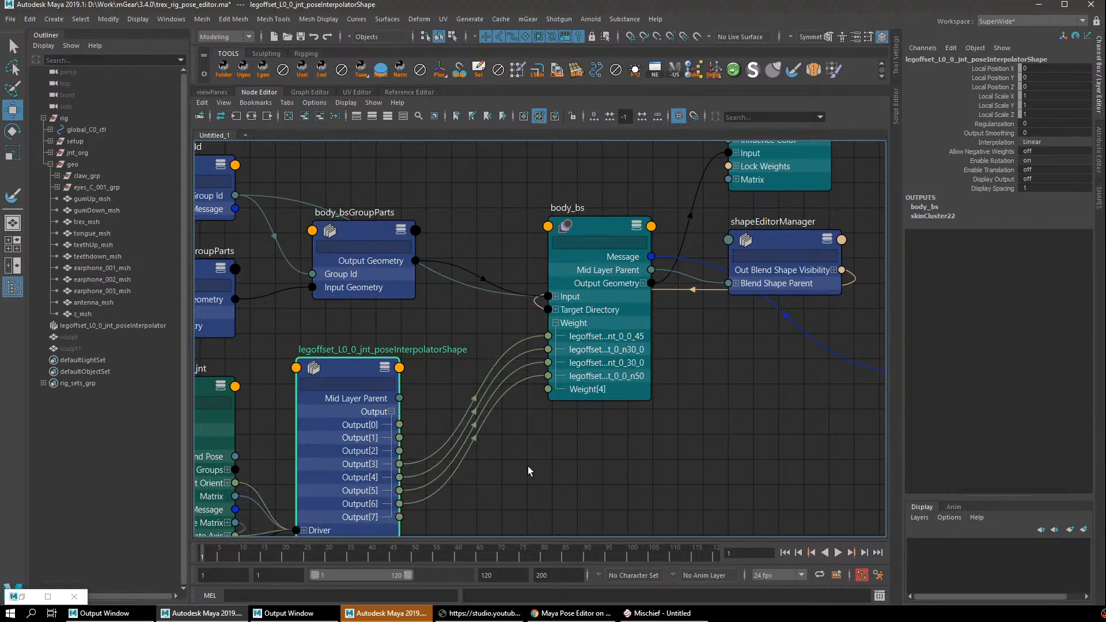
pyautogui.moveTo(593, 228); pyautogui.dragTo(665, 257)
pyautogui.scroll(-3, 633, 270)
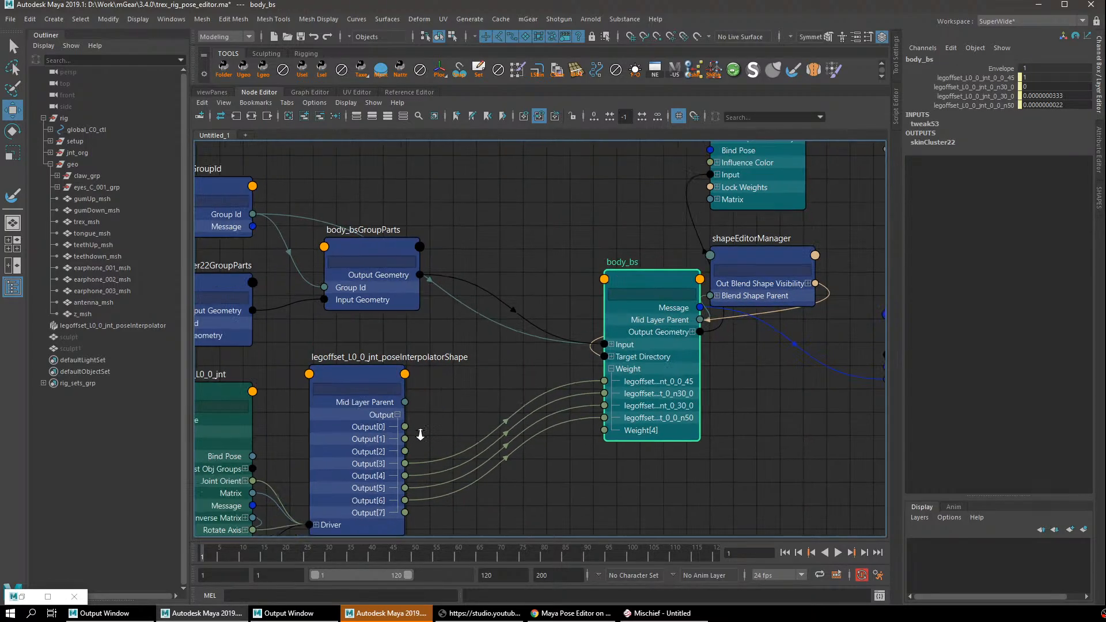
pyautogui.moveTo(405, 363); pyautogui.dragTo(406, 360)
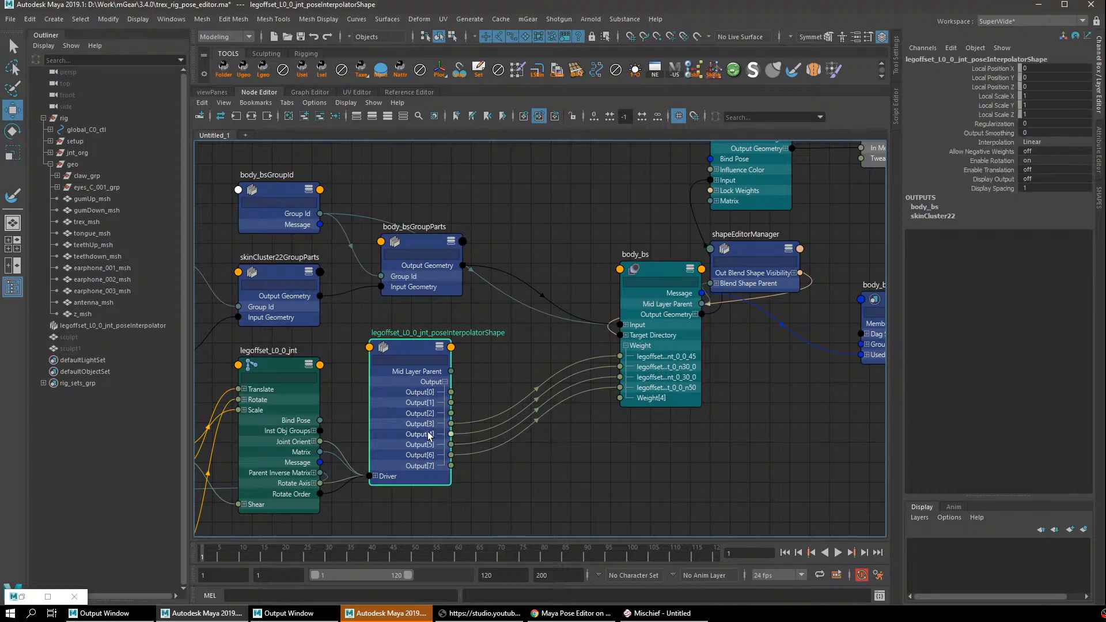
pyautogui.moveTo(699, 404); pyautogui.dragTo(739, 406)
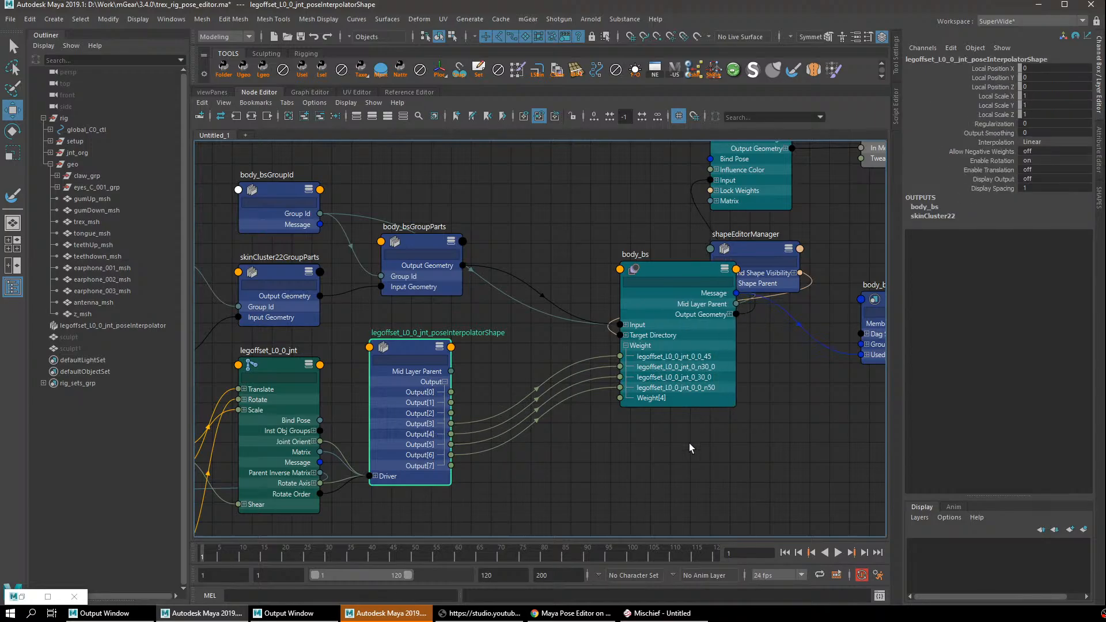
# Compare the pose interpolator's output entries with the neutral, neutralSwing and neutralTwist poses in the Pose Editor.
pyautogui.scroll(4, 527, 447)
pyautogui.keyDown('alt'); pyautogui.moveTo(527, 447); pyautogui.dragTo(644, 389, button='middle'); pyautogui.keyUp('alt')
pyautogui.moveTo(483, 265); pyautogui.dragTo(475, 270)
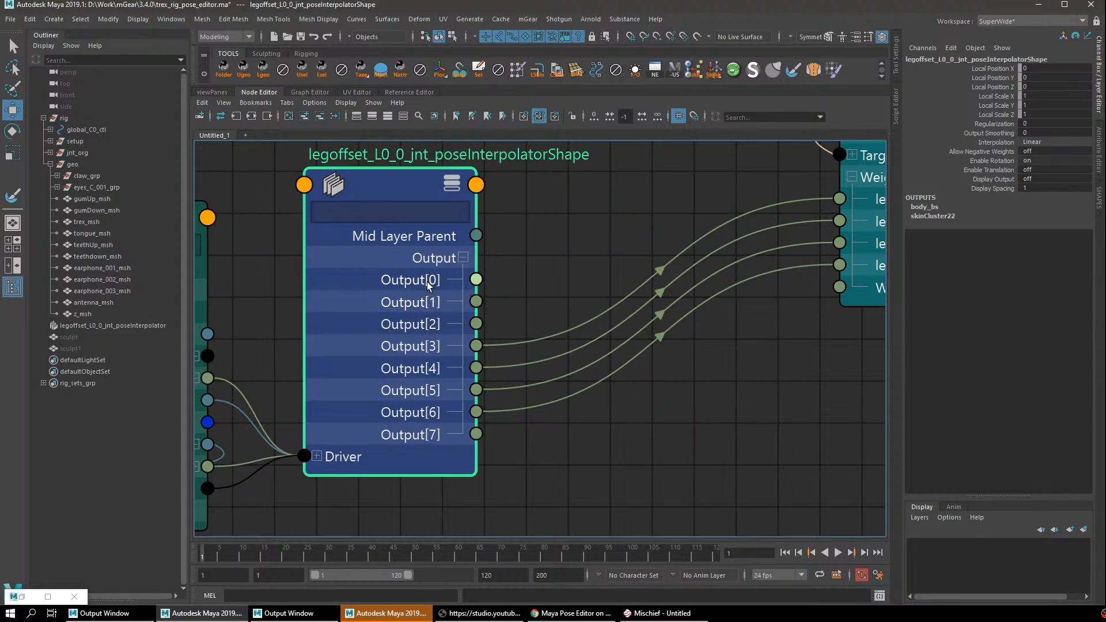
pyautogui.click(48, 596)
pyautogui.moveTo(749, 221); pyautogui.dragTo(749, 191)
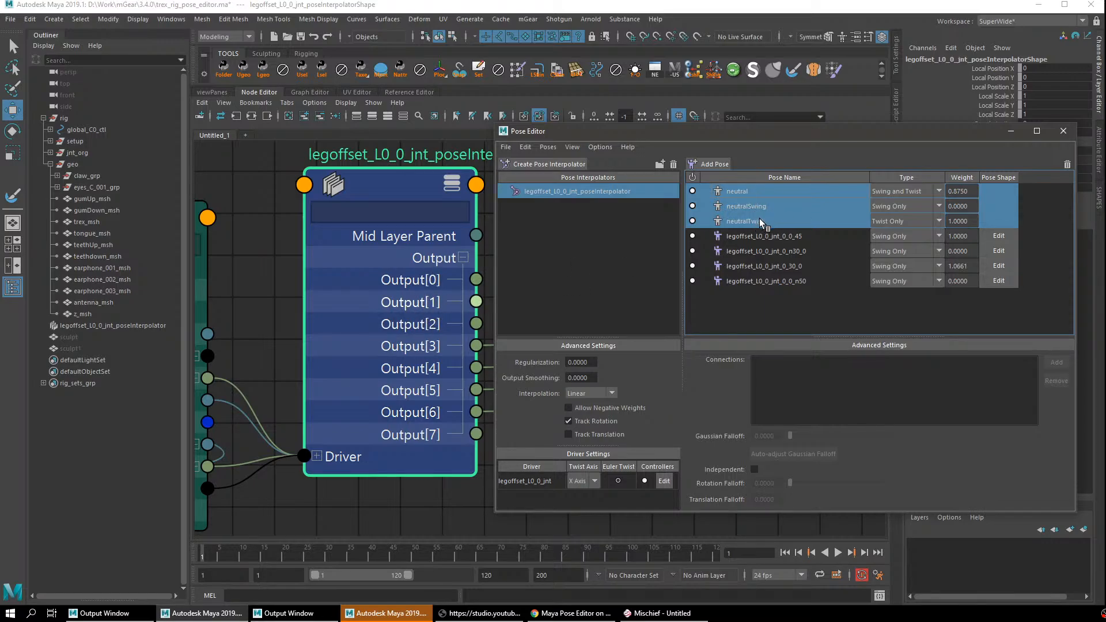
pyautogui.click(1011, 131)
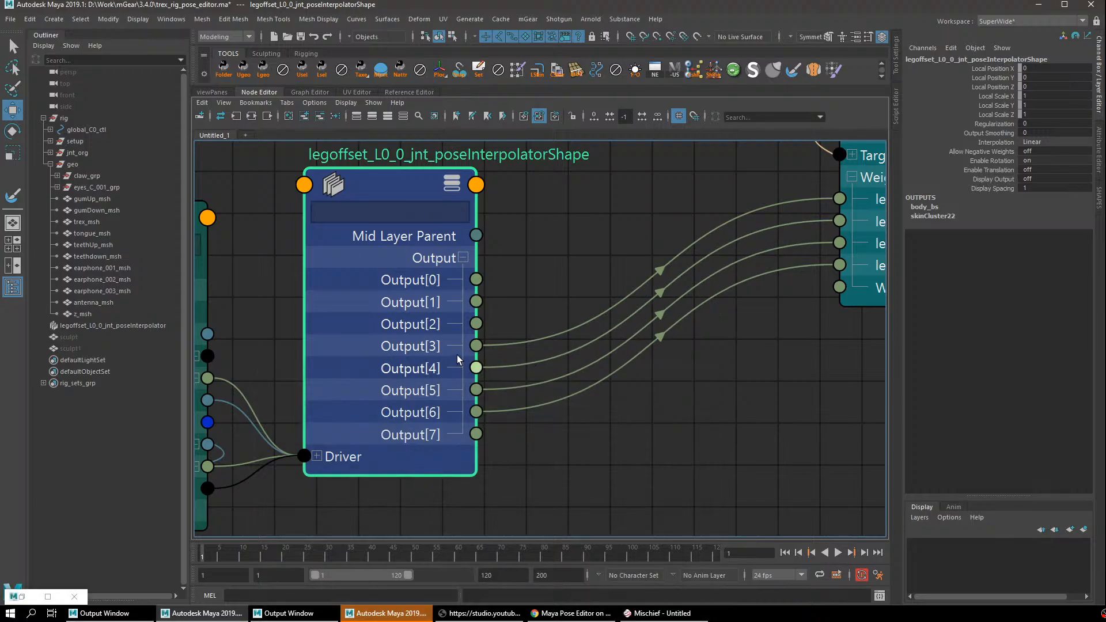
# Examine the output connections into the body_bs weights and the contents of its Target Directory.
pyautogui.keyDown('alt'); pyautogui.moveTo(829, 241); pyautogui.dragTo(564, 322, button='middle'); pyautogui.keyUp('alt')
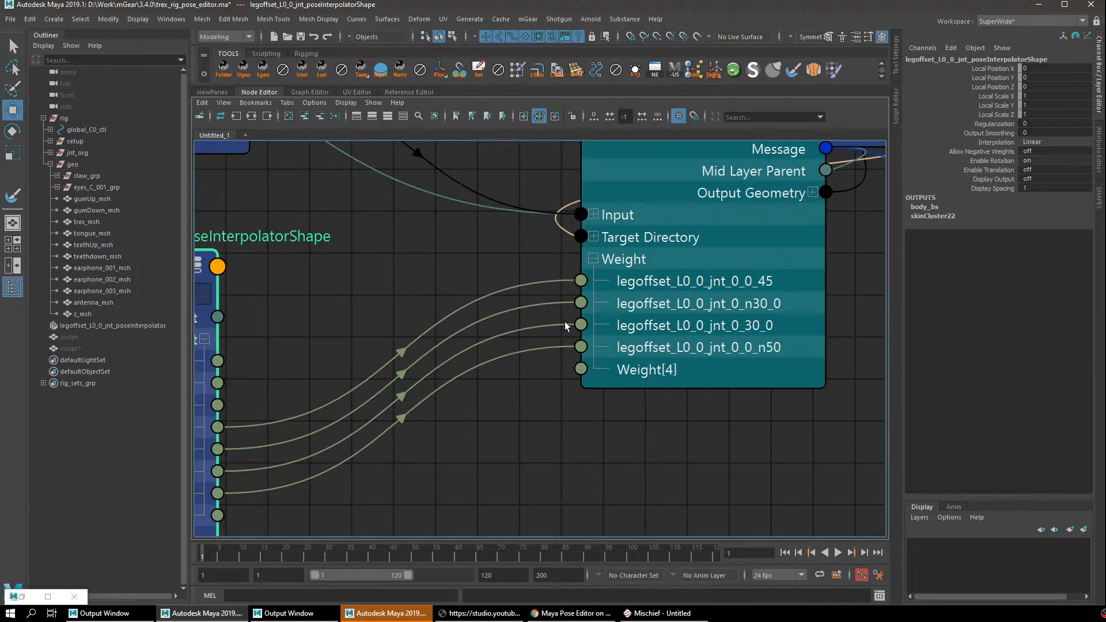
pyautogui.click(676, 285)
pyautogui.scroll(-3, 586, 407)
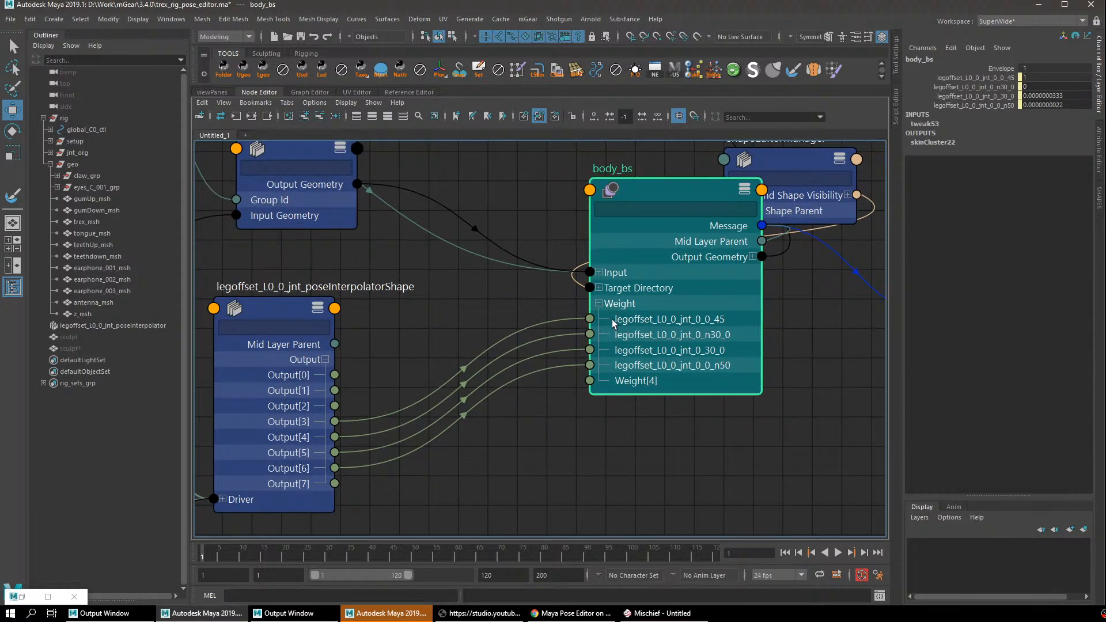
pyautogui.click(599, 289)
pyautogui.click(609, 304)
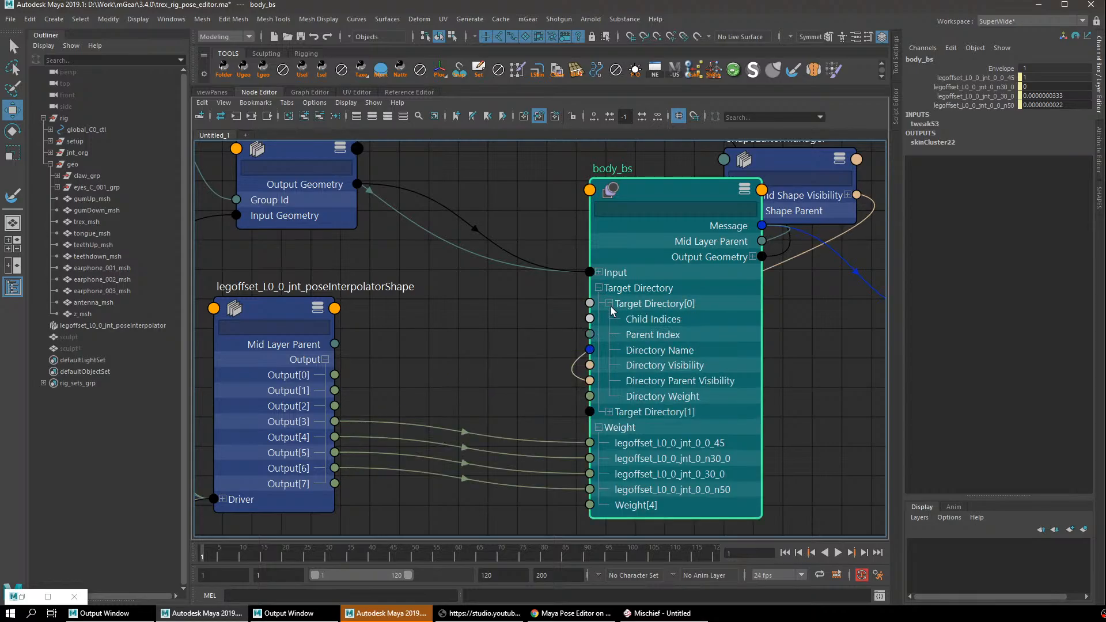
pyautogui.click(609, 304)
pyautogui.click(599, 288)
pyautogui.scroll(-2, 555, 405)
# Return to the 3D viewport, open the Connection Editor and load body_bs on both sides.
pyautogui.click(212, 92)
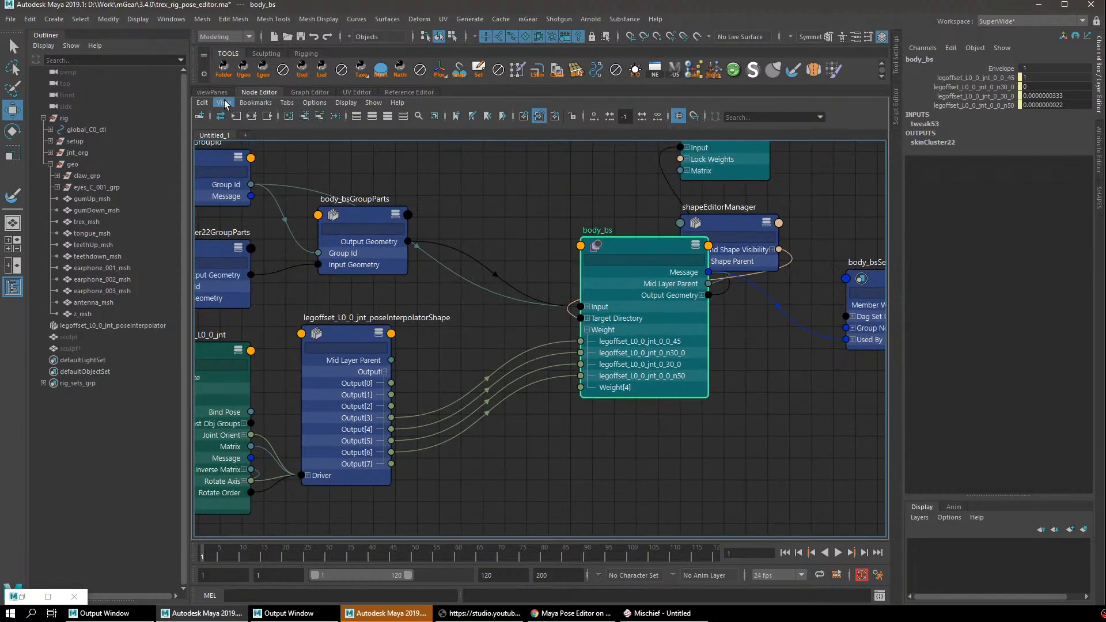
pyautogui.keyDown('alt'); pyautogui.moveTo(547, 316); pyautogui.dragTo(350, 241); pyautogui.keyUp('alt')
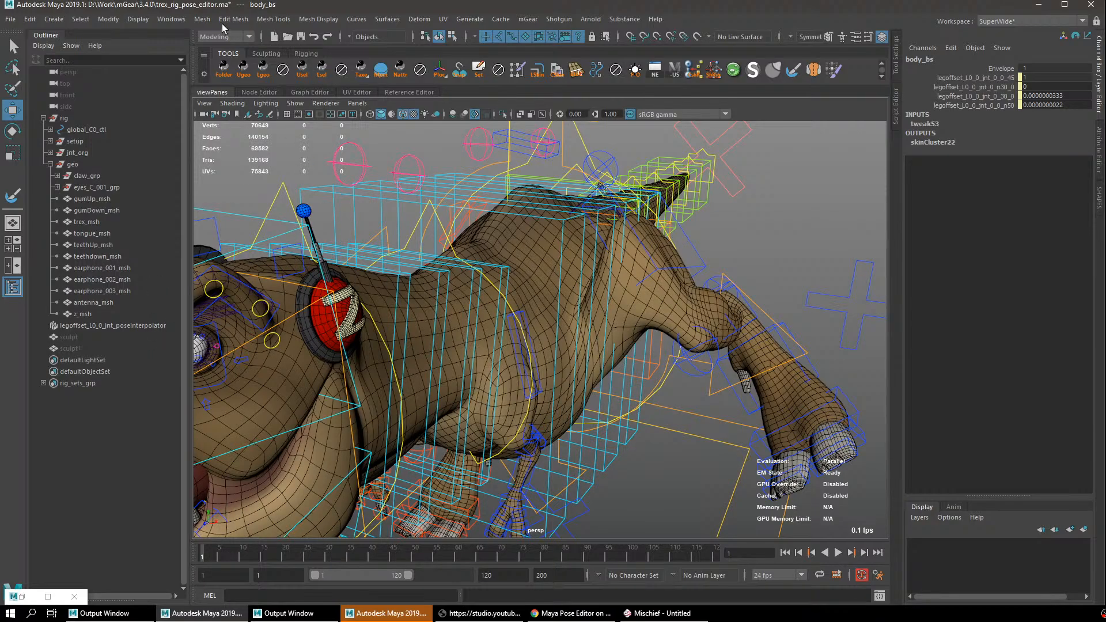
pyautogui.click(171, 19)
pyautogui.moveTo(230, 60)
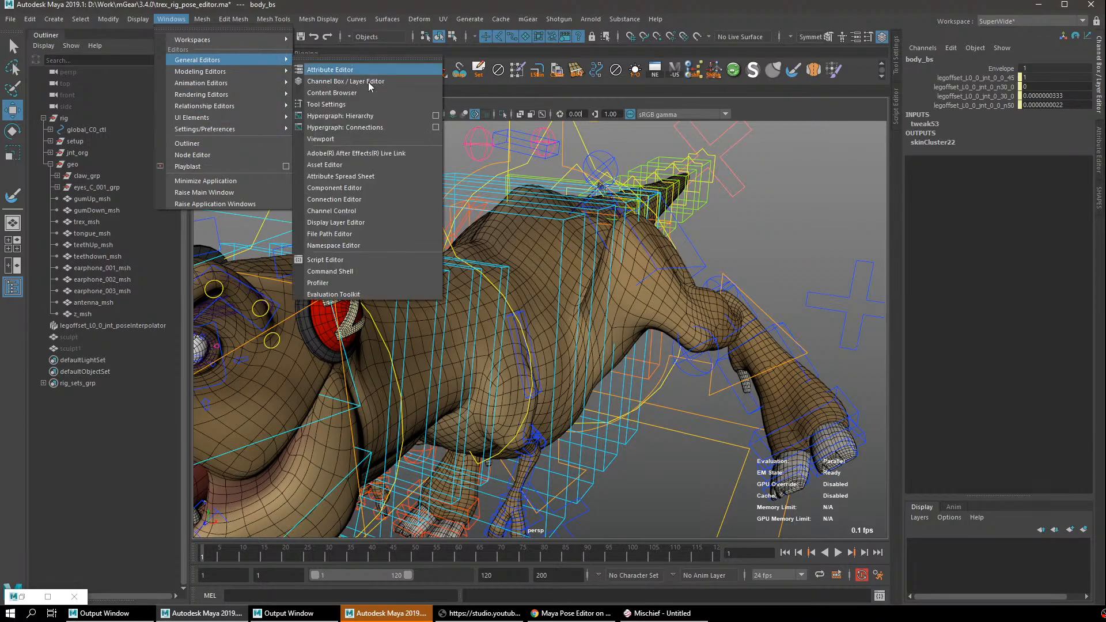
pyautogui.click(365, 199)
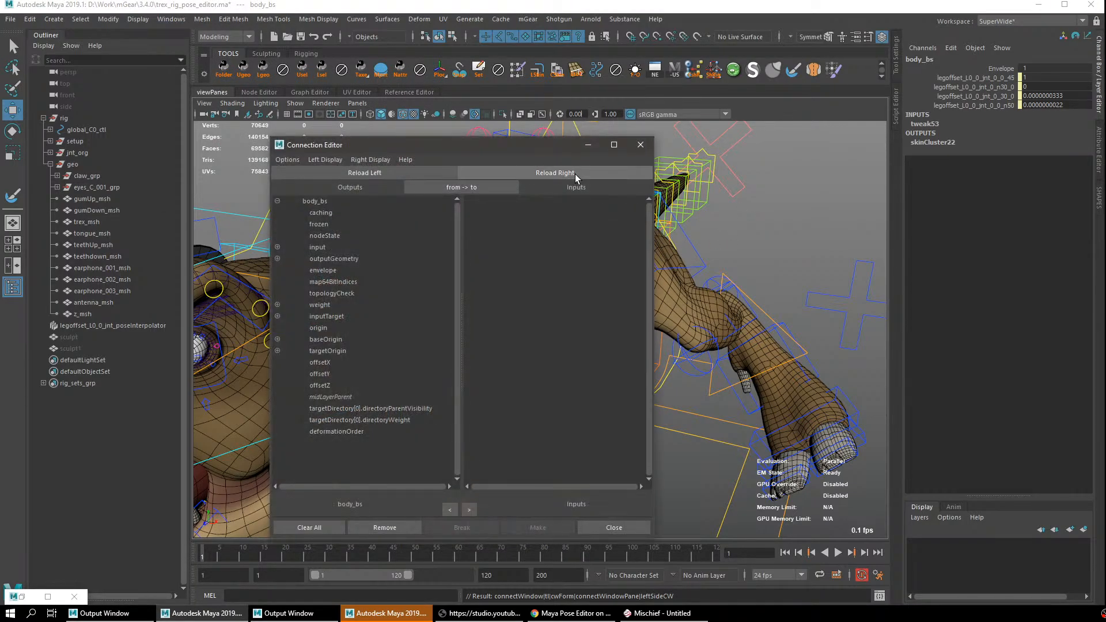
pyautogui.moveTo(530, 147); pyautogui.dragTo(755, 146)
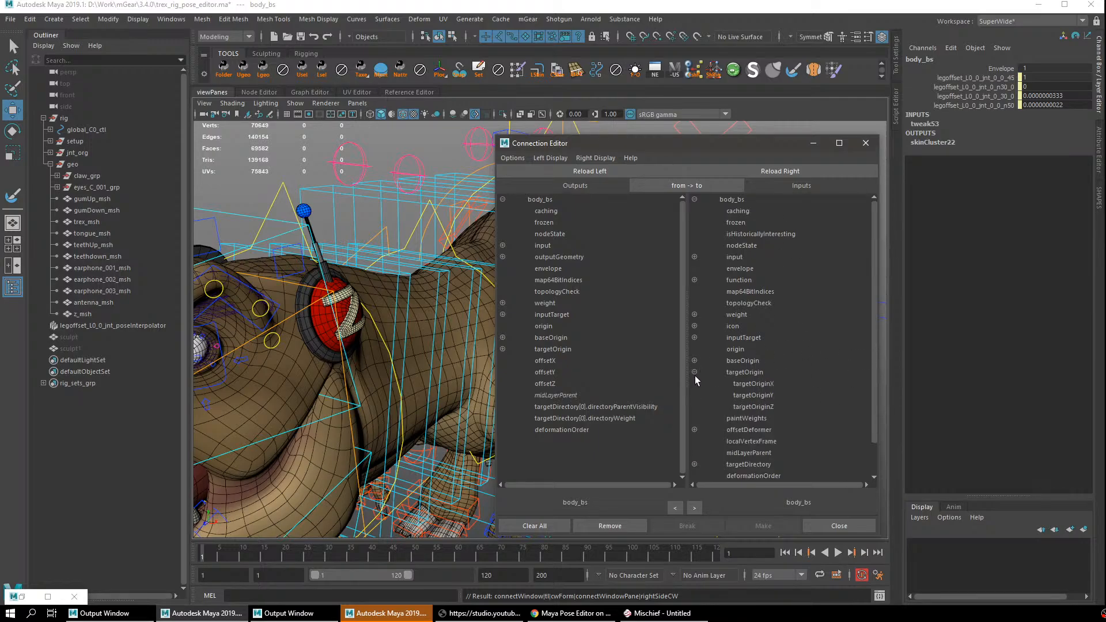
# Expand the destination body_bs inputTarget[0] down to its inputTargetGroup entries and enlarge the Connection Editor to show them.
pyautogui.click(695, 338)
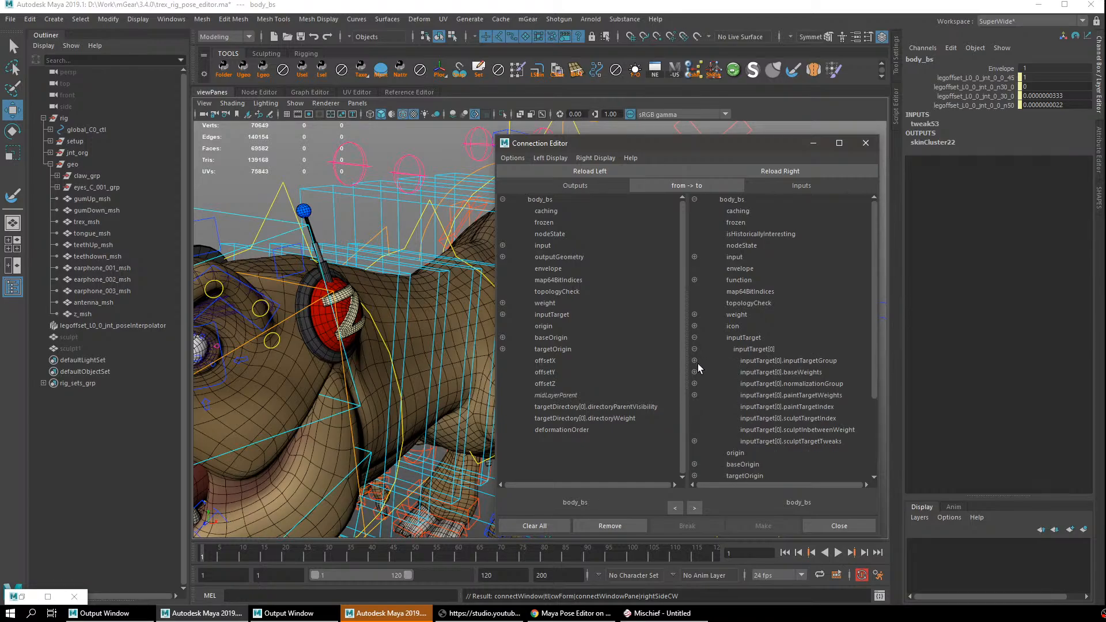
pyautogui.click(694, 361)
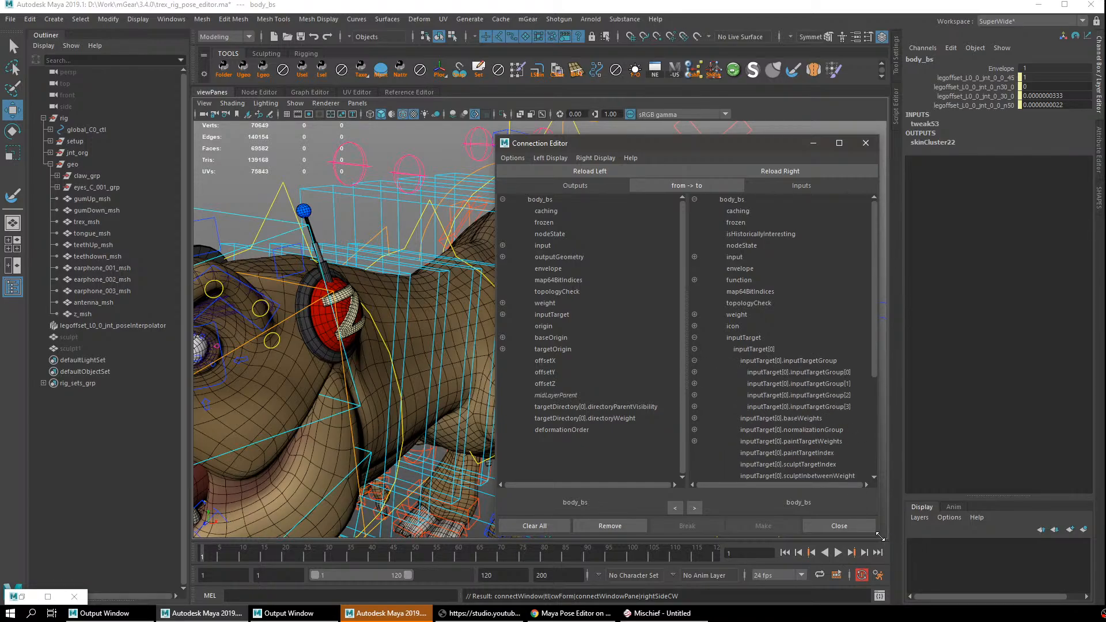
pyautogui.moveTo(880, 536); pyautogui.dragTo(927, 574)
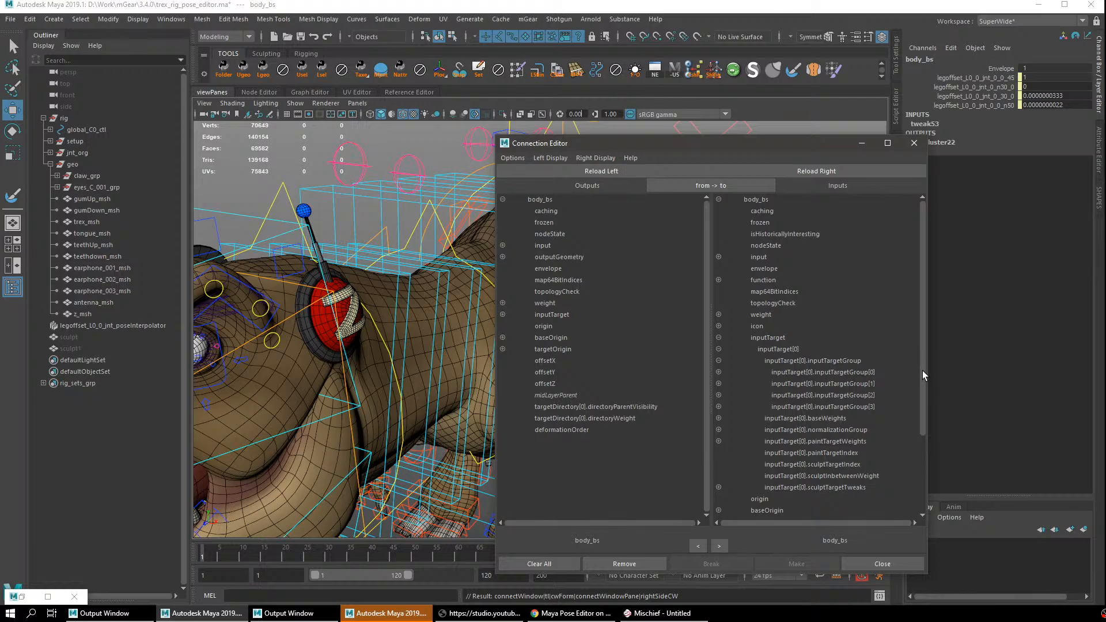
pyautogui.moveTo(923, 375); pyautogui.dragTo(915, 398)
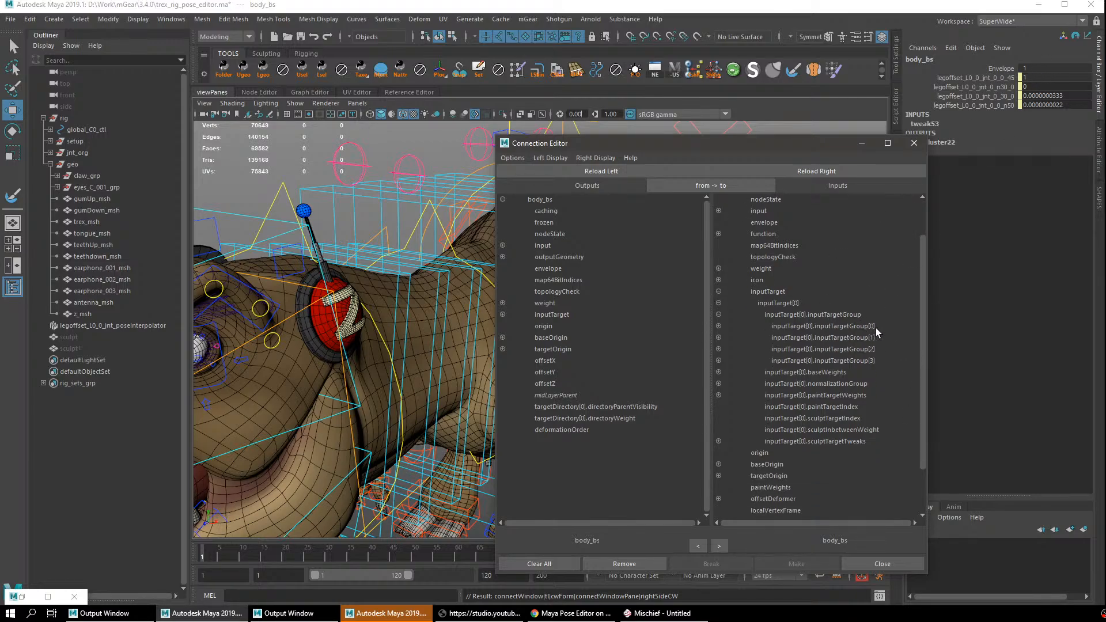
# Expand the destination inputTargetGroup[0] down to the attributes of inputTargetItem[6000], widening the Connection Editor to show the full names.
pyautogui.click(718, 326)
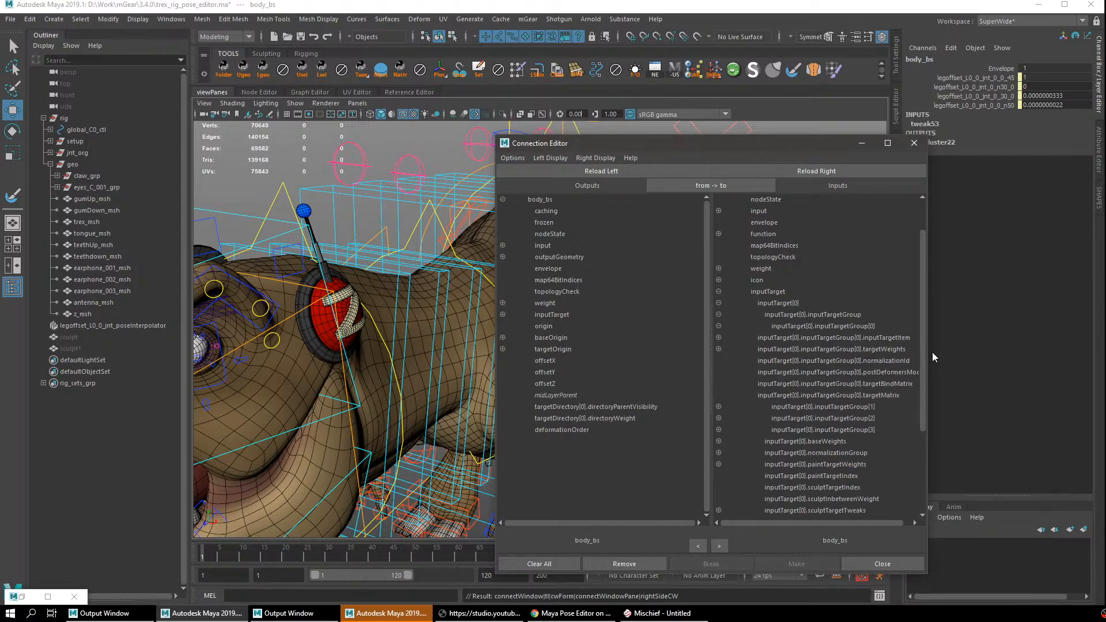
pyautogui.moveTo(928, 355); pyautogui.dragTo(1003, 361)
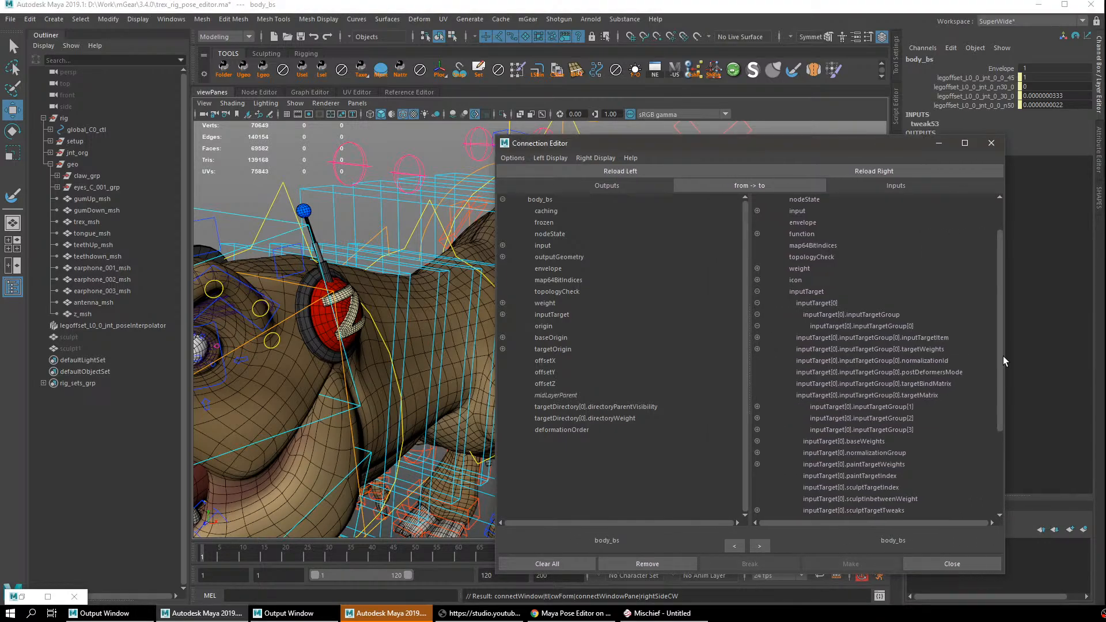
pyautogui.click(757, 338)
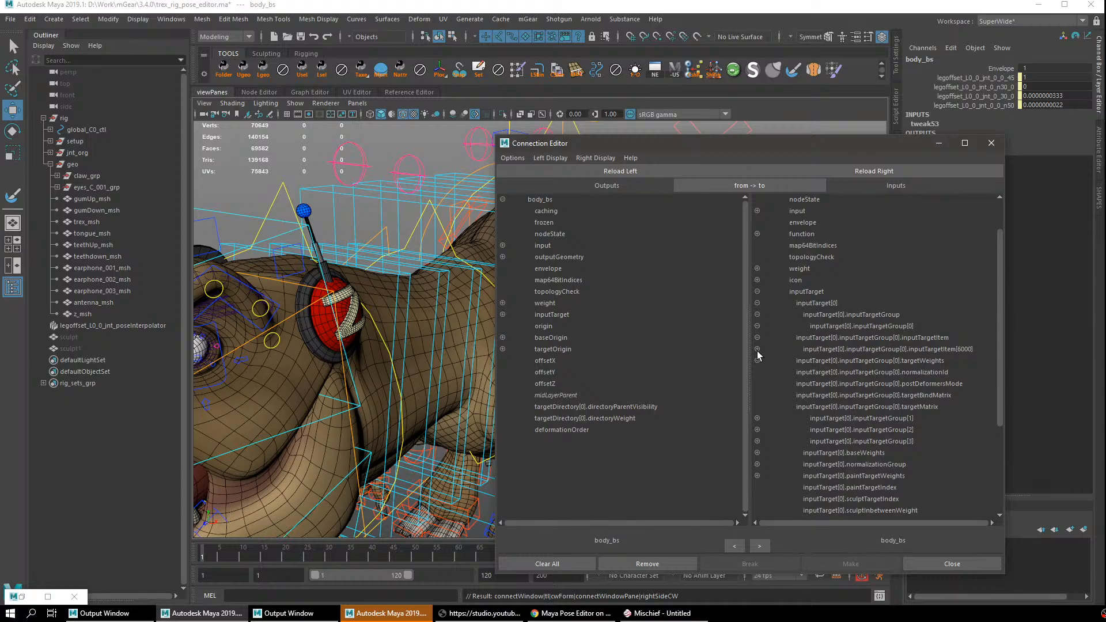
pyautogui.moveTo(752, 371); pyautogui.dragTo(691, 368)
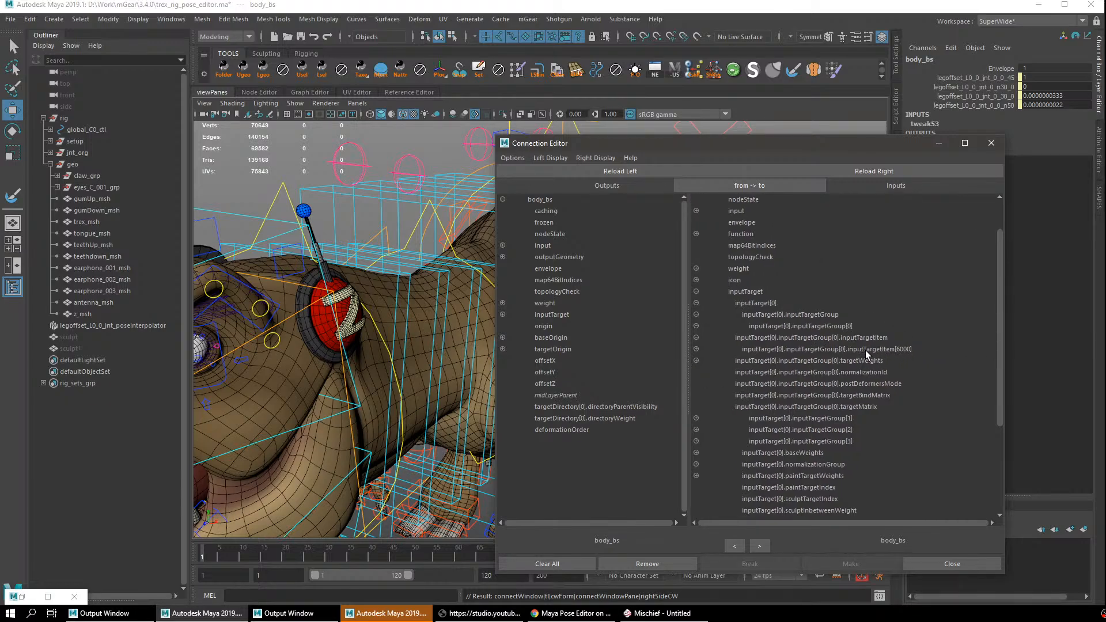
pyautogui.click(696, 350)
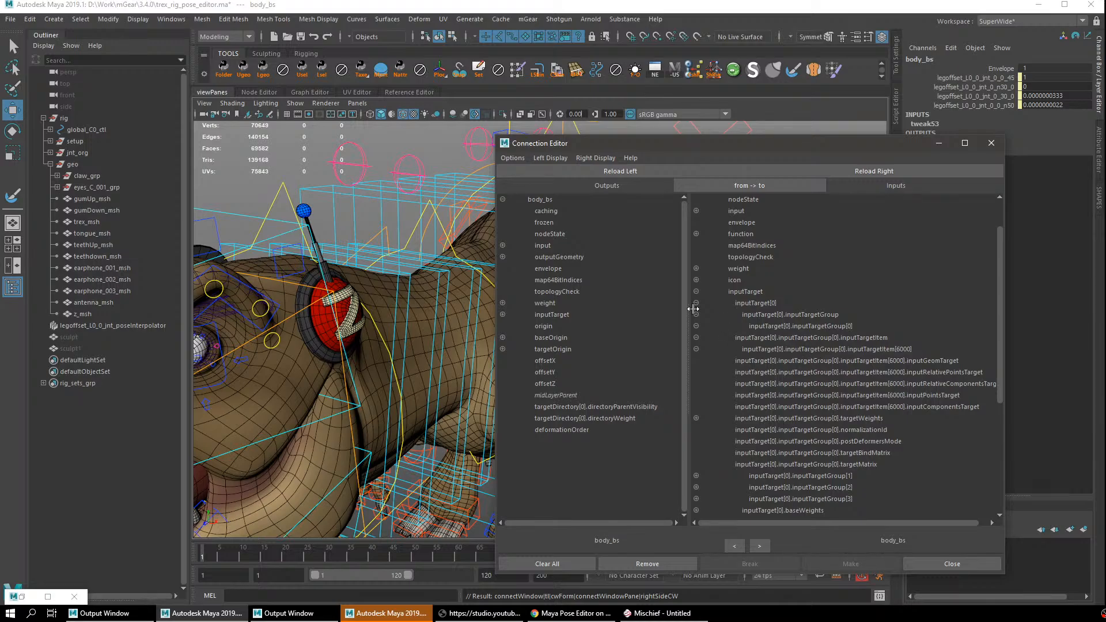
# Show shape nodes in the Outliner and expand sculpt1 to reveal its shape.
pyautogui.click(89, 349)
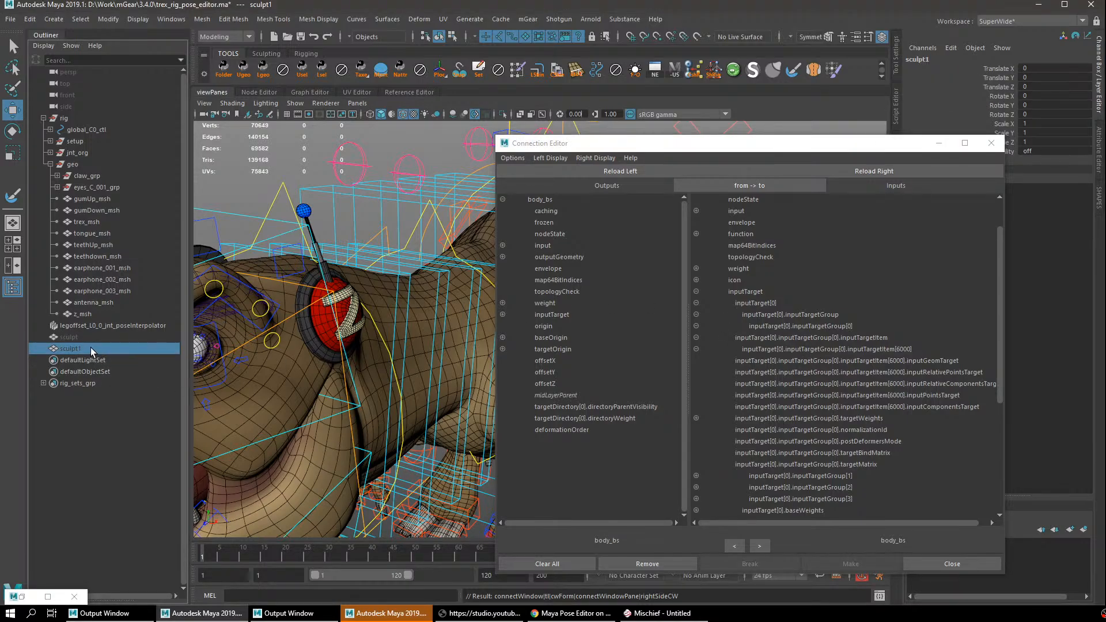
pyautogui.rightClick(91, 348)
pyautogui.click(114, 368)
pyautogui.click(43, 348)
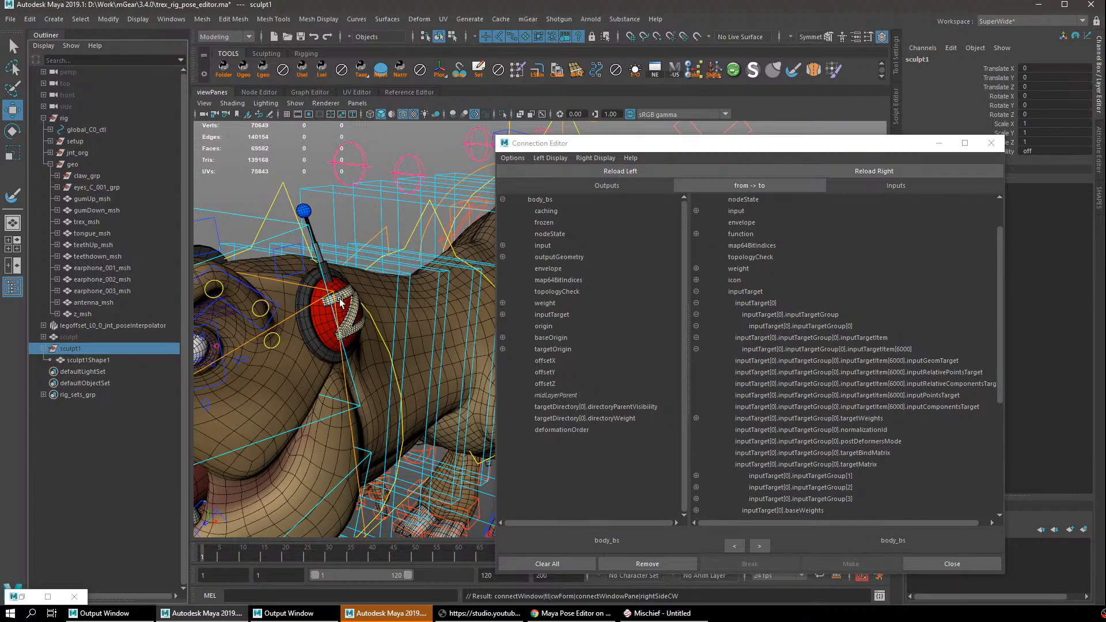
# Unhide all hidden objects and load sculpt1Shape1 as the Connection Editor's source node.
pyautogui.scroll(-3, 340, 302)
pyautogui.moveTo(662, 146); pyautogui.dragTo(746, 160)
pyautogui.keyDown('alt'); pyautogui.moveTo(443, 290); pyautogui.dragTo(312, 279, button='middle'); pyautogui.keyUp('alt')
pyautogui.hotkey('shift', 'h')
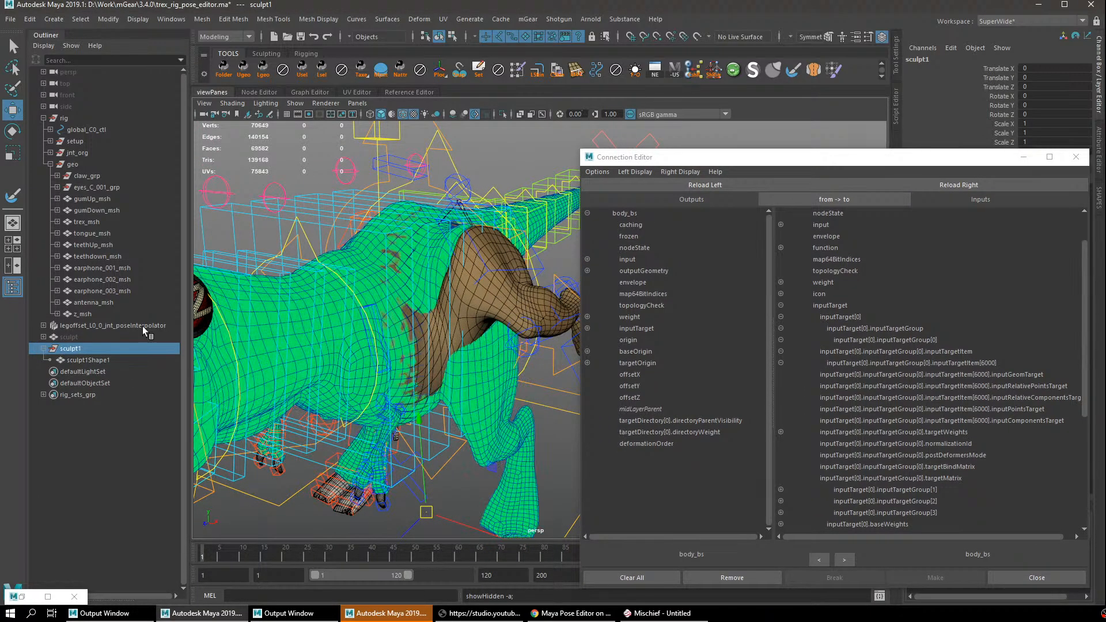
pyautogui.click(101, 362)
pyautogui.click(685, 184)
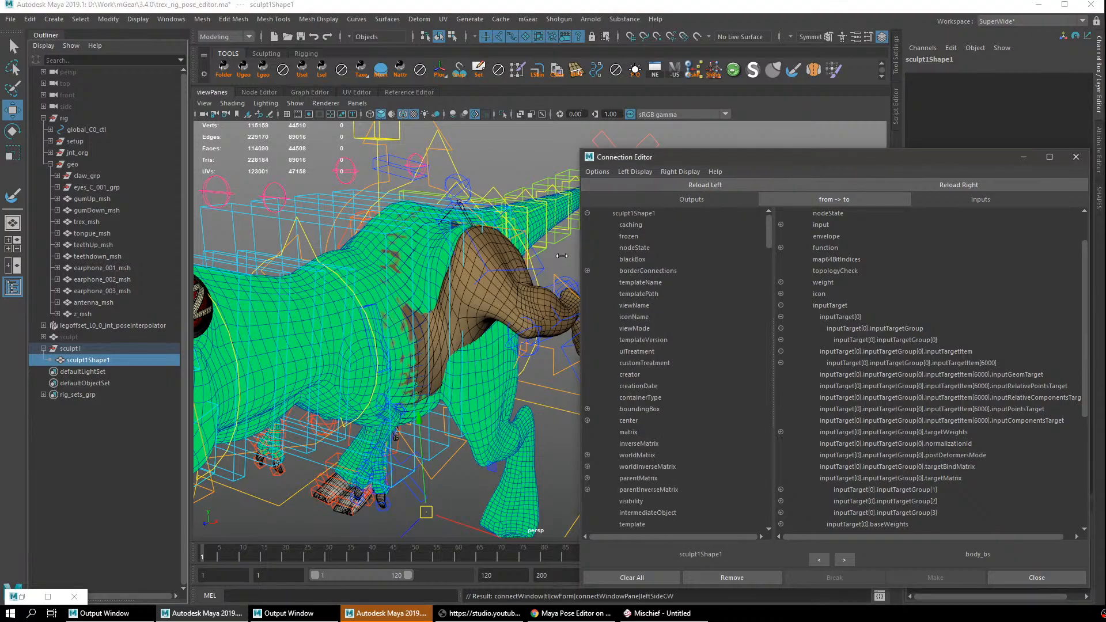
# Hide sculpt1 and connect sculpt1Shape1's outMesh to inputTarget[0].inputTargetGroup[0].inputTargetItem[6000].inputGeomTarget on body_bs.
pyautogui.click(111, 348)
pyautogui.hotkey('ctrl', 'h')
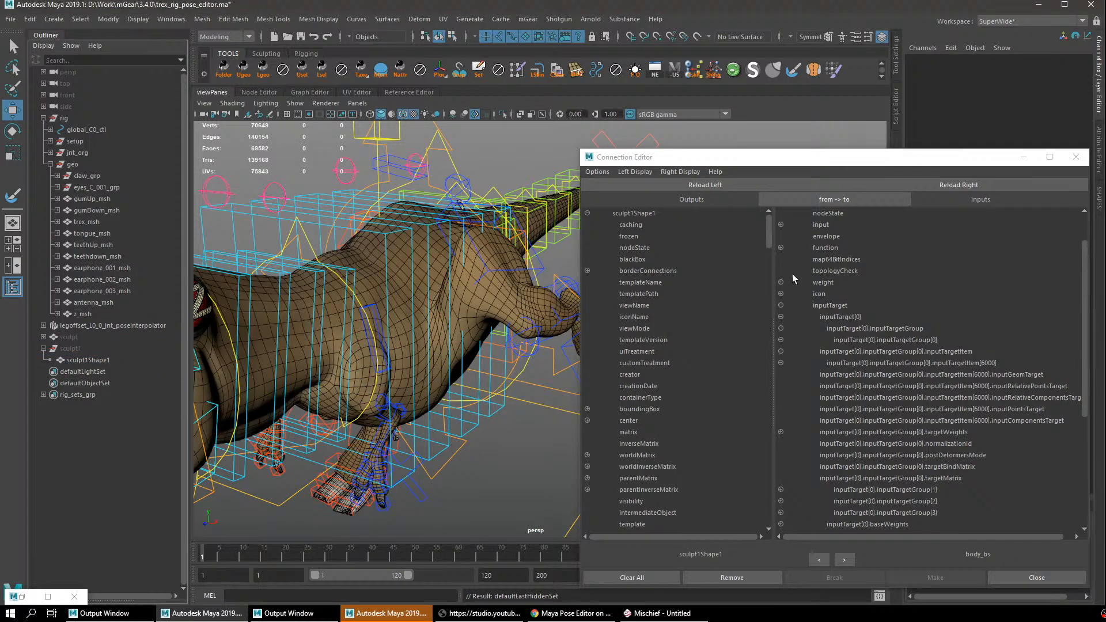
pyautogui.moveTo(767, 234)
pyautogui.mouseDown()
pyautogui.moveTo(779, 302)
pyautogui.moveTo(769, 340)
pyautogui.mouseUp()
pyautogui.click(632, 386)
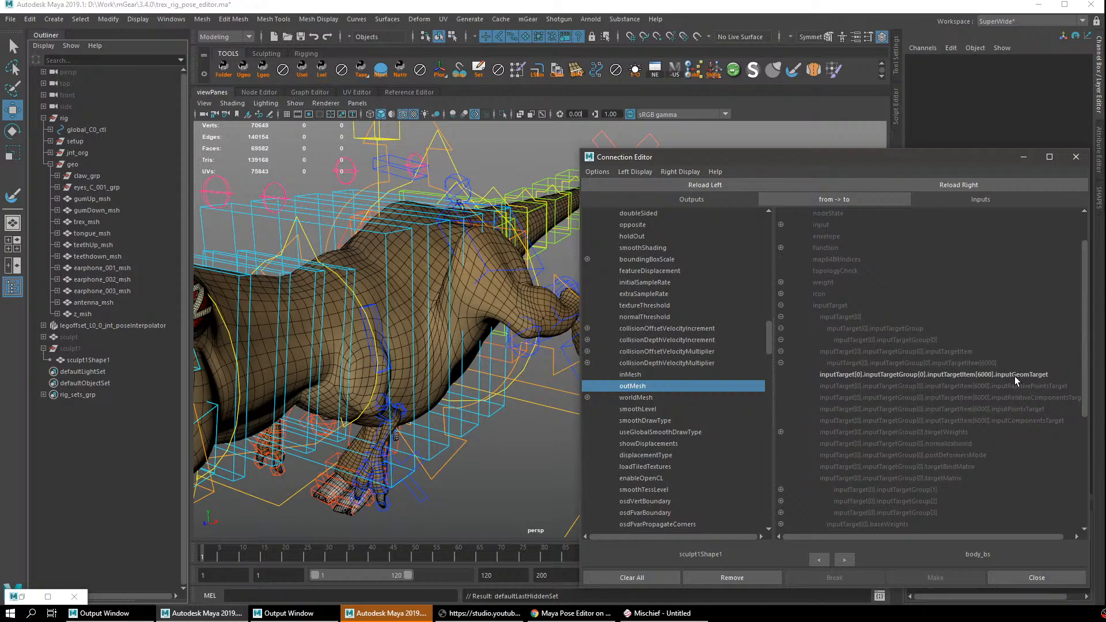
pyautogui.keyDown('alt'); pyautogui.moveTo(513, 351); pyautogui.dragTo(483, 338); pyautogui.keyUp('alt')
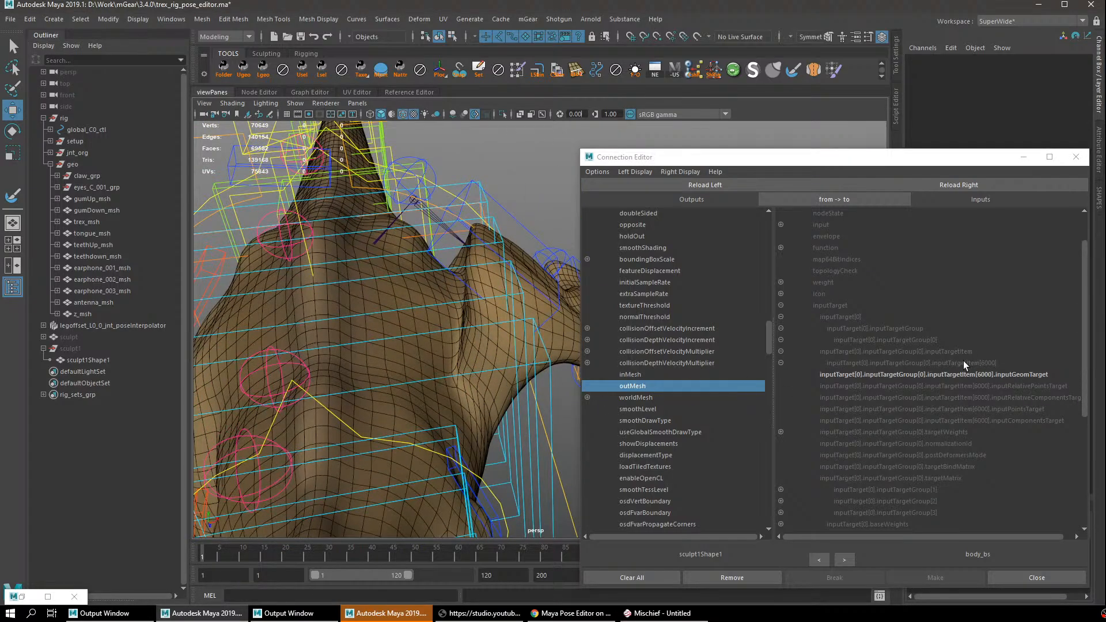
pyautogui.click(982, 374)
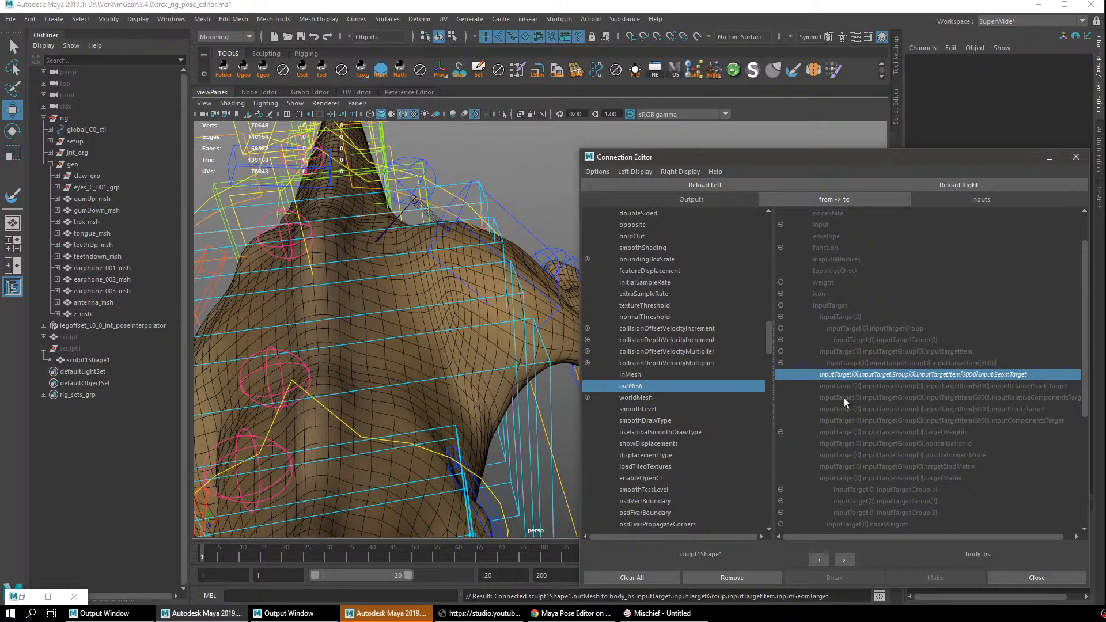
# Disconnect sculpt1Shape1's outMesh from the inputGeomTarget and delete sculpt1.
pyautogui.click(1017, 376)
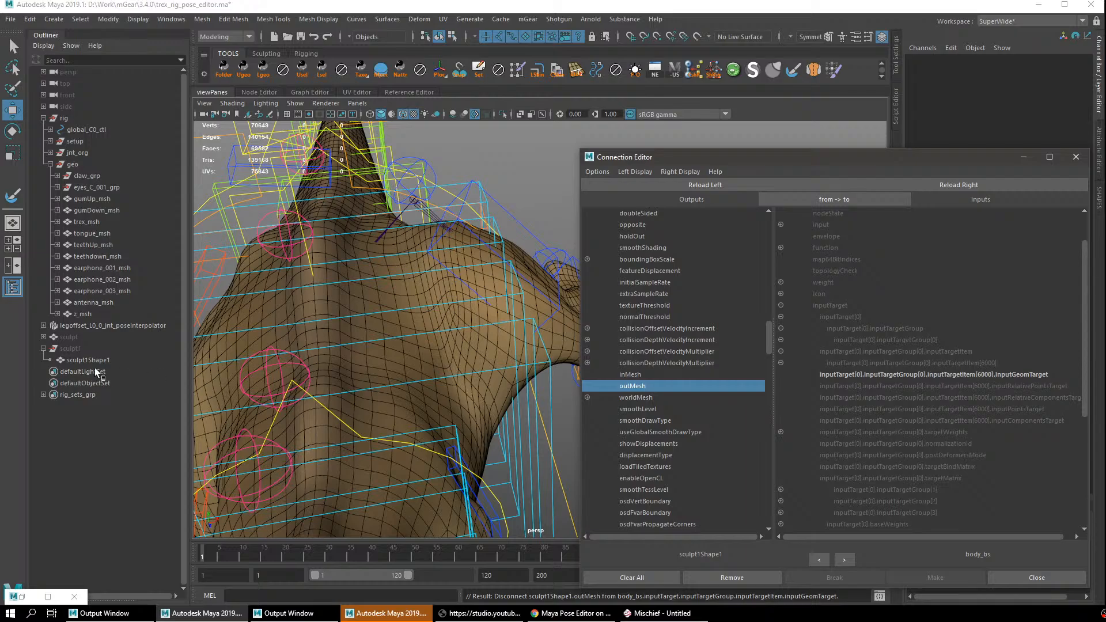
pyautogui.click(108, 346)
pyautogui.press('Delete')
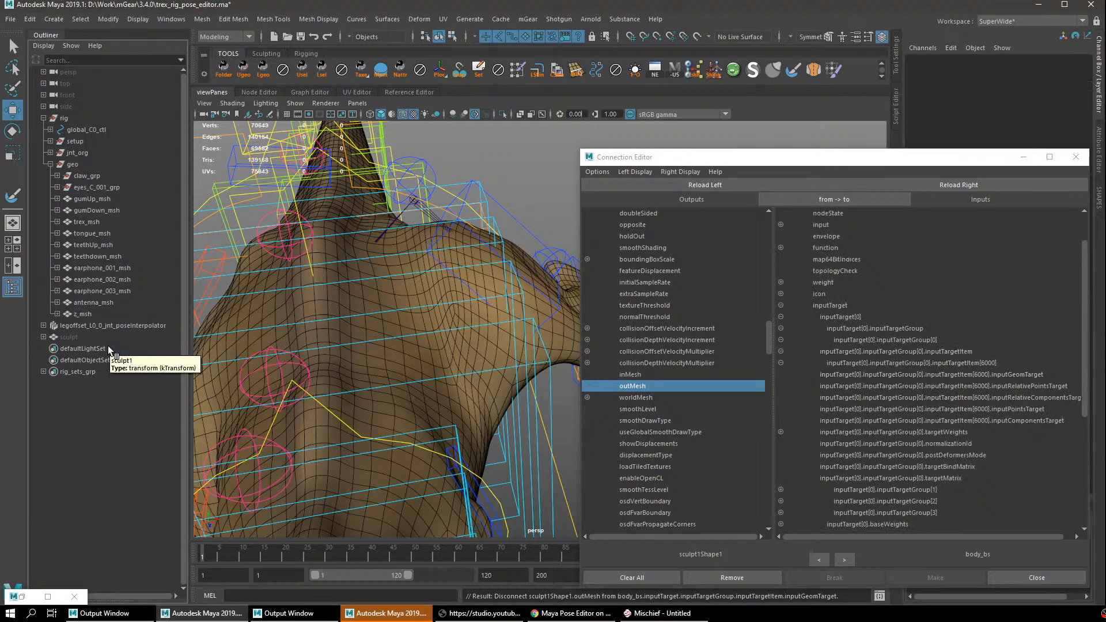
# Minimize the Connection Editor and test the leg correction by rotating legoffset_L0_ctl, undoing the rotation.
pyautogui.click(1023, 157)
pyautogui.keyDown('alt'); pyautogui.moveTo(553, 273); pyautogui.dragTo(508, 259); pyautogui.keyUp('alt')
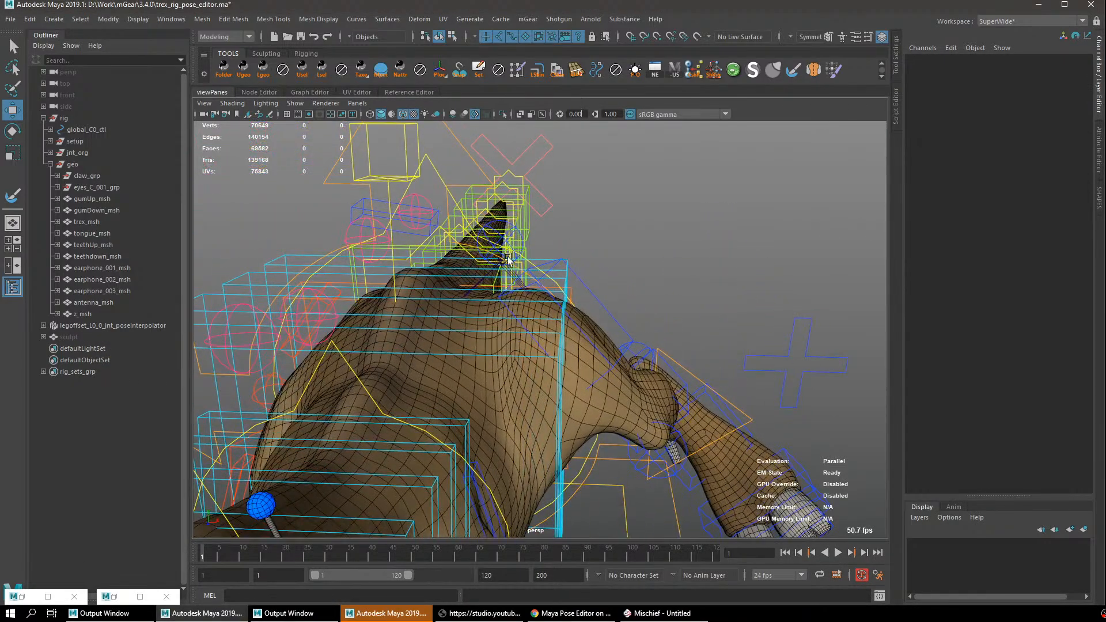
pyautogui.click(435, 223)
pyautogui.press('e')
pyautogui.moveTo(428, 329); pyautogui.dragTo(504, 236)
pyautogui.hotkey('ctrl', 'z')
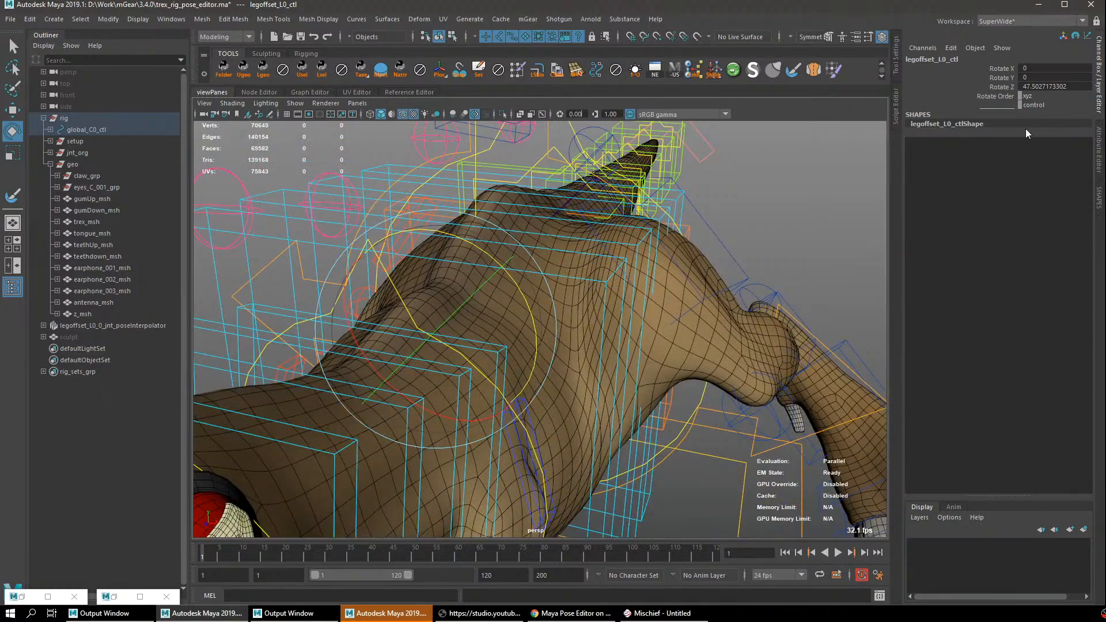
# Set Rotate Z of legoffset_L0_ctl to 0 and test-rotate the control from there, undoing the trial rotation.
pyautogui.doubleClick(1052, 86)
pyautogui.write('0')
pyautogui.press('Return')
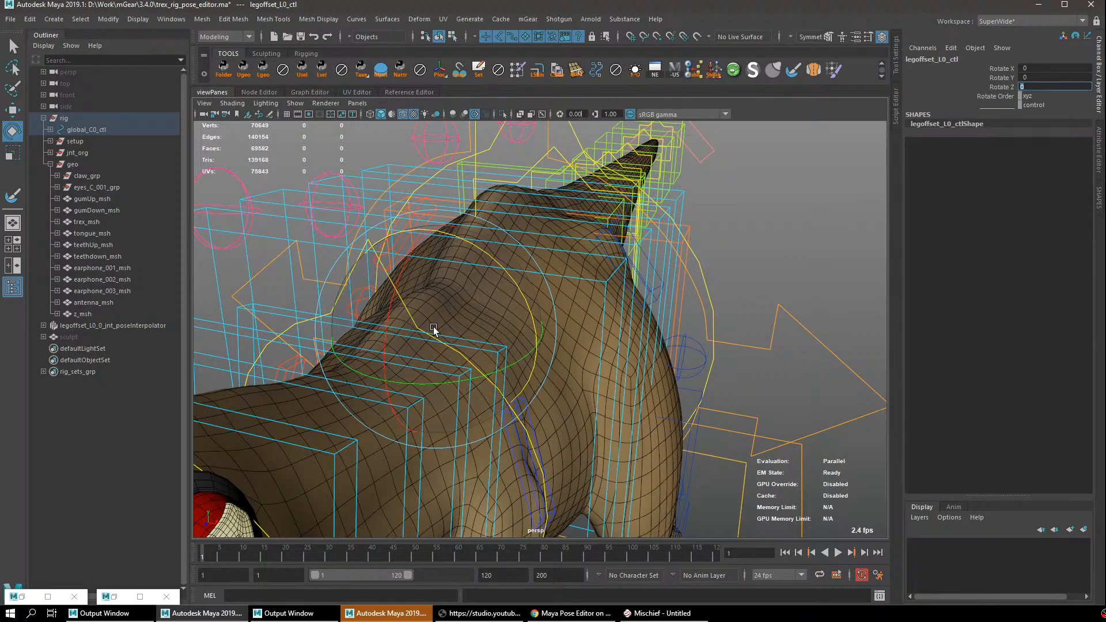
pyautogui.keyDown('alt'); pyautogui.moveTo(433, 326); pyautogui.dragTo(467, 310); pyautogui.keyUp('alt')
pyautogui.moveTo(502, 277)
pyautogui.mouseDown()
pyautogui.moveTo(510, 331)
pyautogui.moveTo(411, 316)
pyautogui.mouseUp()
pyautogui.hotkey('ctrl', 'z')
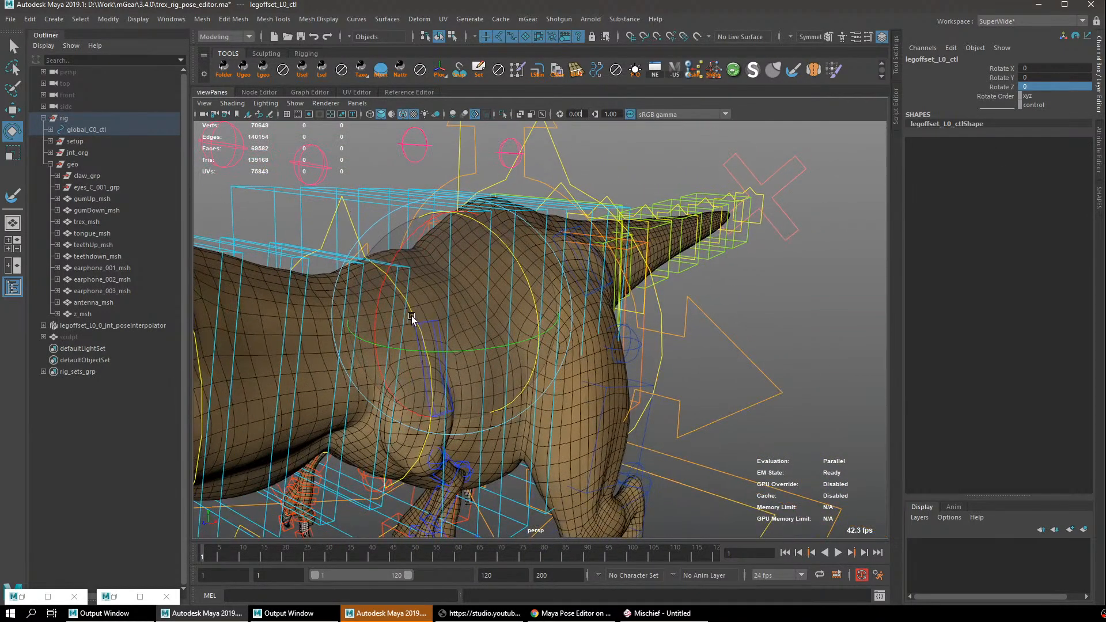
# Delete the remaining hidden sculpt mesh and close the Connection Editor.
pyautogui.click(123, 338)
pyautogui.press('Delete')
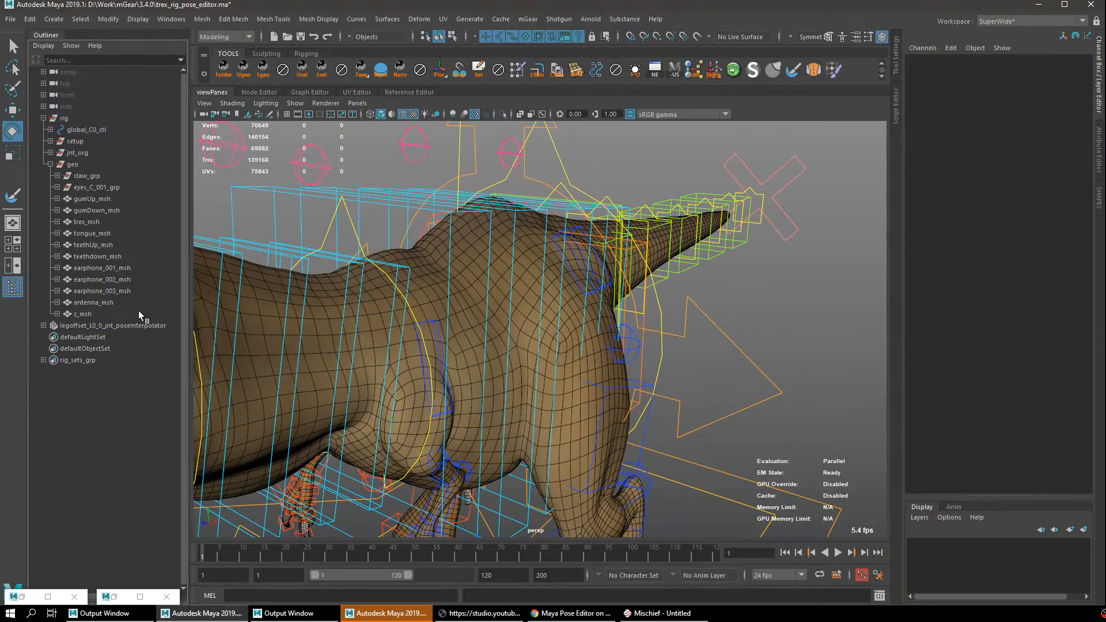
pyautogui.click(140, 596)
pyautogui.click(1075, 157)
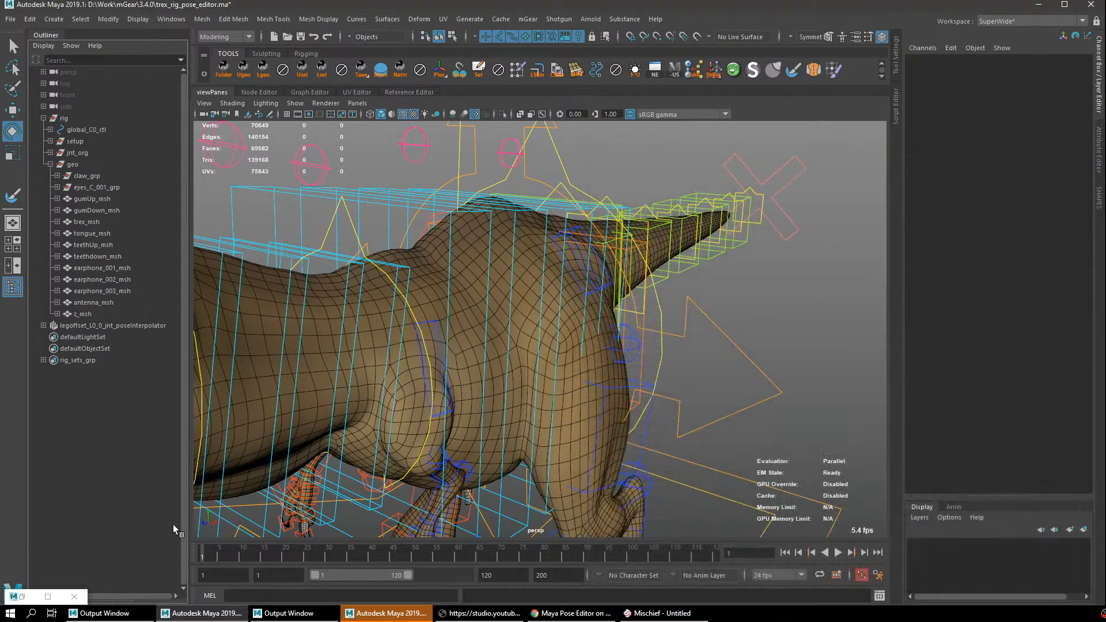
# Restore the Pose Editor, put the leg into the legoffset_L0_0_jnt_0_30_0 pose and minimize the editor.
pyautogui.click(51, 597)
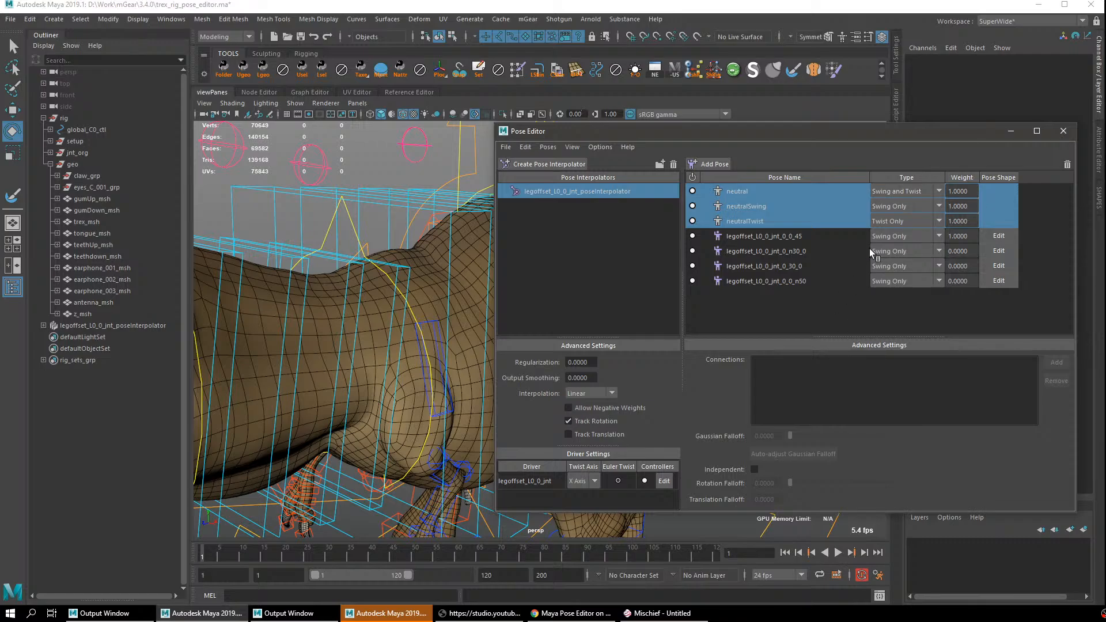
pyautogui.keyDown('alt'); pyautogui.moveTo(395, 316); pyautogui.dragTo(335, 339, button='middle'); pyautogui.keyUp('alt')
pyautogui.click(786, 238)
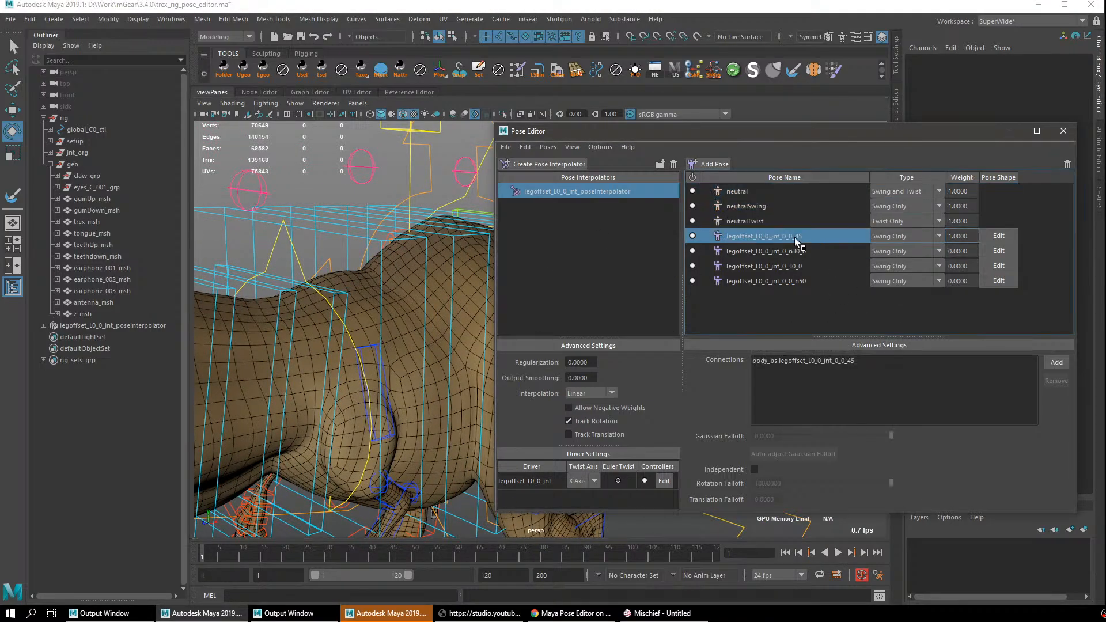
pyautogui.click(792, 251)
pyautogui.click(322, 356)
pyautogui.keyDown('alt'); pyautogui.moveTo(322, 356); pyautogui.dragTo(486, 311); pyautogui.keyUp('alt')
pyautogui.click(801, 266)
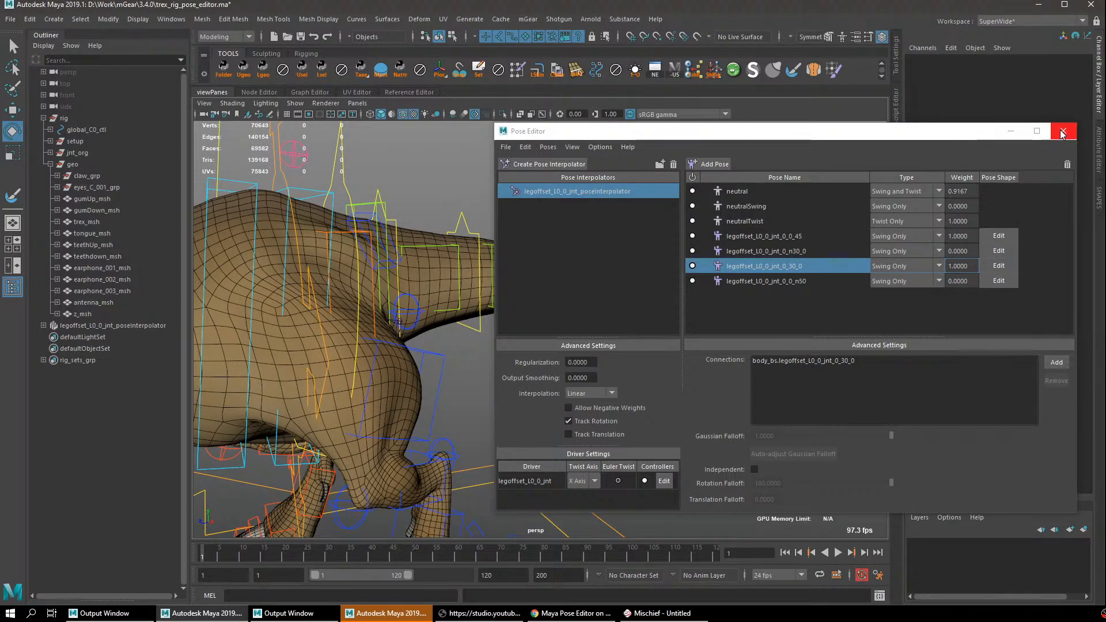
pyautogui.click(1010, 131)
# Search the command finder for "shape" to open the Shape Editor, and hide the Outliner.
pyautogui.keyDown('alt'); pyautogui.moveTo(504, 311); pyautogui.dragTo(629, 330); pyautogui.keyUp('alt')
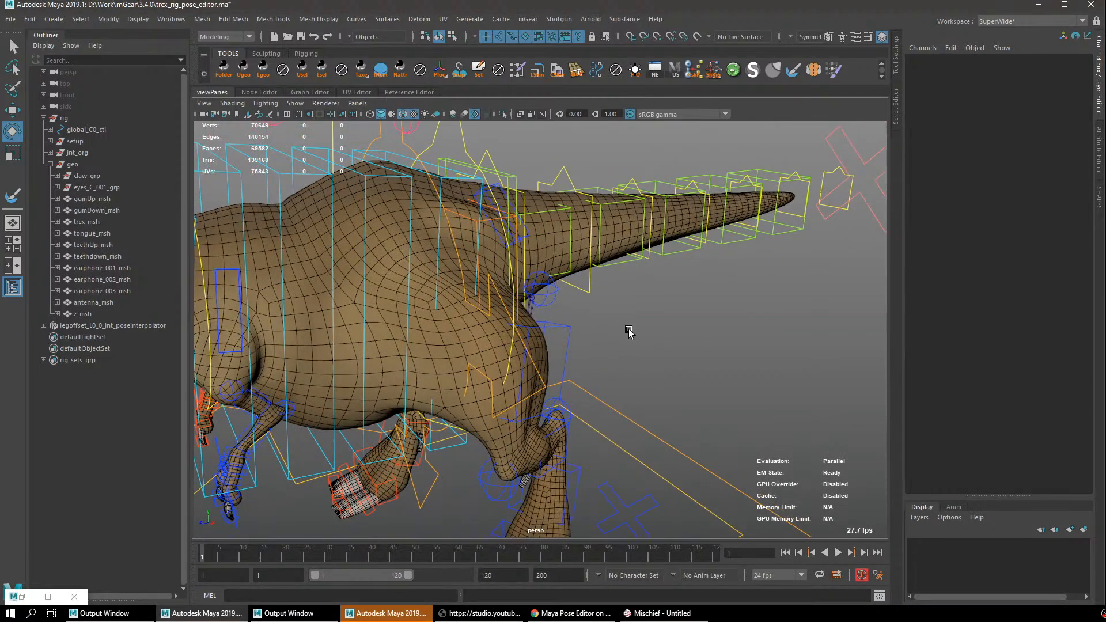
pyautogui.hotkey('ctrl', 'Tab')
pyautogui.write('shape')
pyautogui.press('Down')
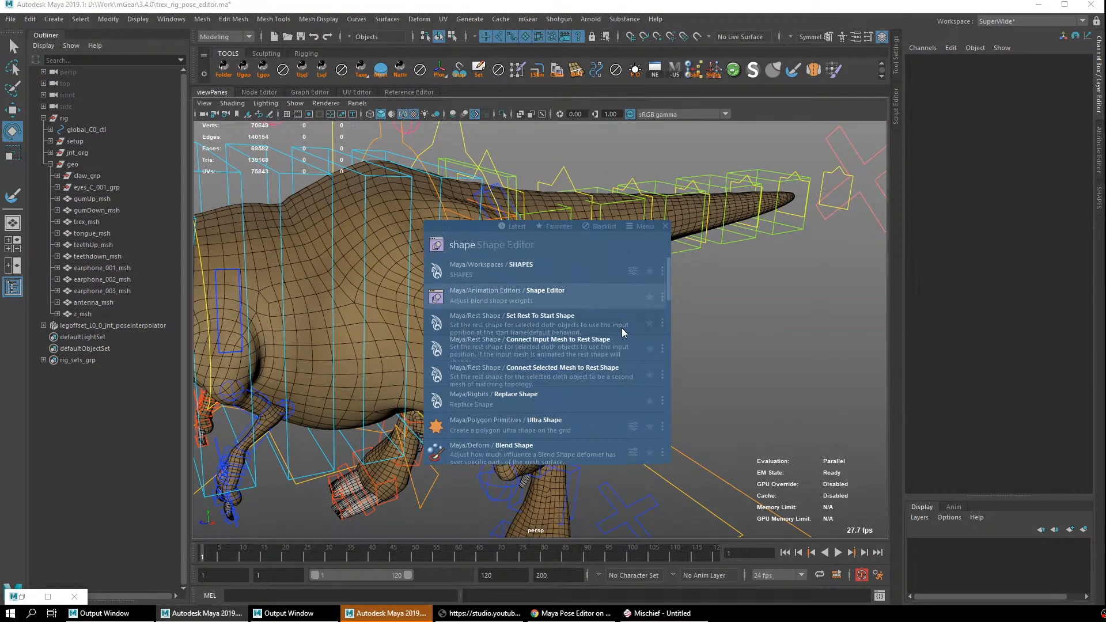
pyautogui.press('Return')
pyautogui.click(12, 287)
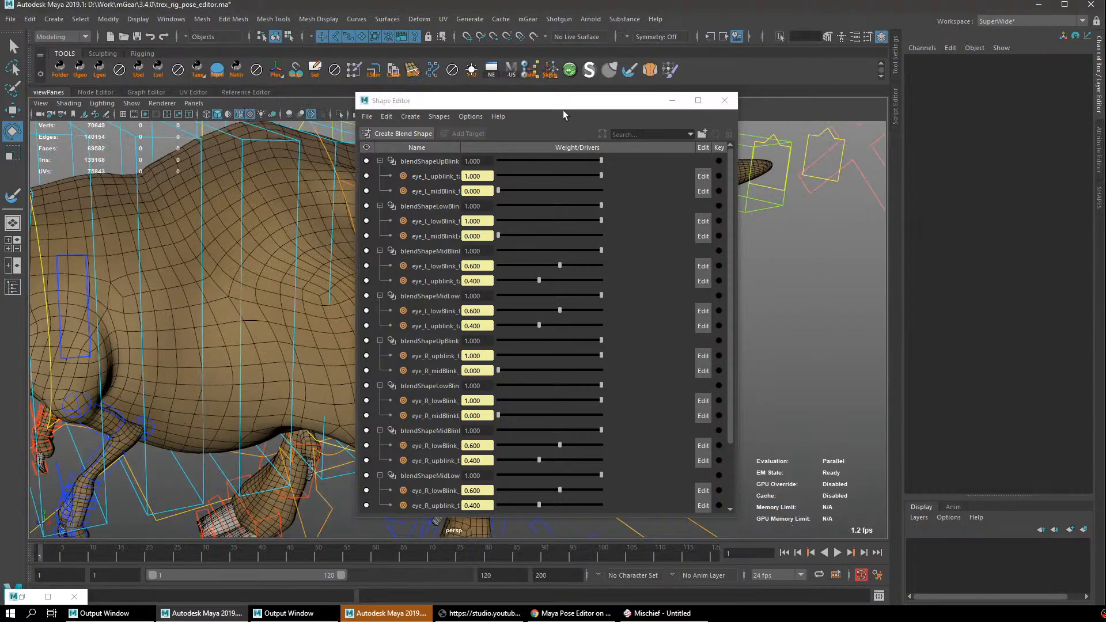
# Enable editing of the legoffset_L0_0_jnt_0_30_0 target under body_bs in the Shape Editor.
pyautogui.moveTo(562, 109); pyautogui.dragTo(733, 112)
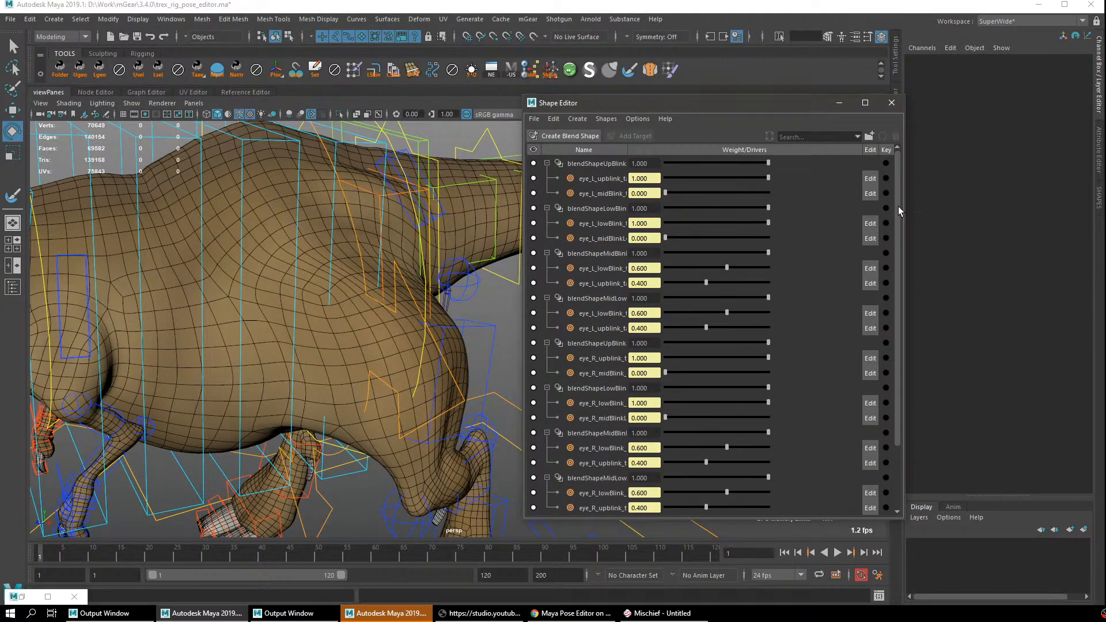
pyautogui.moveTo(897, 210); pyautogui.dragTo(895, 349)
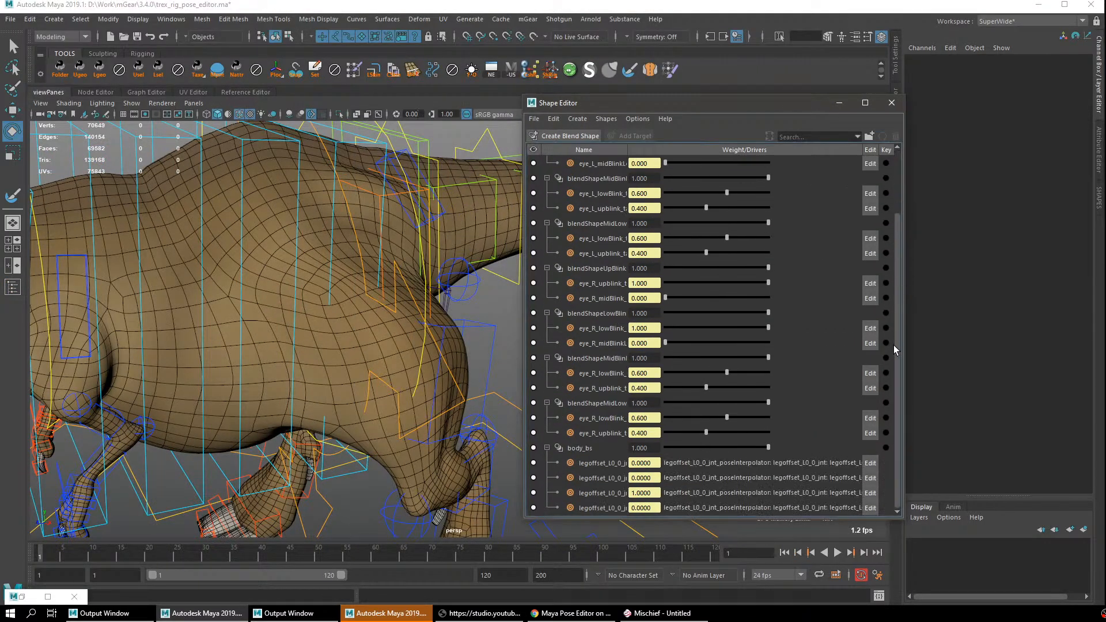
pyautogui.click(637, 497)
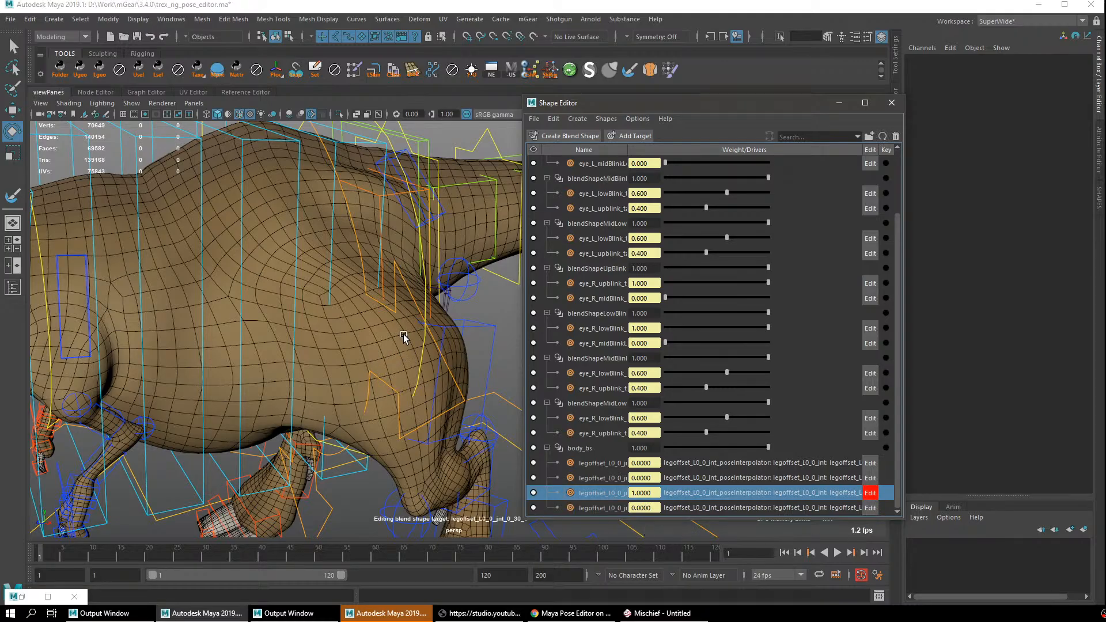
# Minimize the Shape Editor, select the trex_msh body and isolate it in the viewport.
pyautogui.keyDown('alt'); pyautogui.moveTo(403, 334); pyautogui.dragTo(355, 330); pyautogui.keyUp('alt')
pyautogui.click(839, 103)
pyautogui.keyDown('alt'); pyautogui.moveTo(581, 282); pyautogui.dragTo(610, 174); pyautogui.keyUp('alt')
pyautogui.scroll(3, 485, 316)
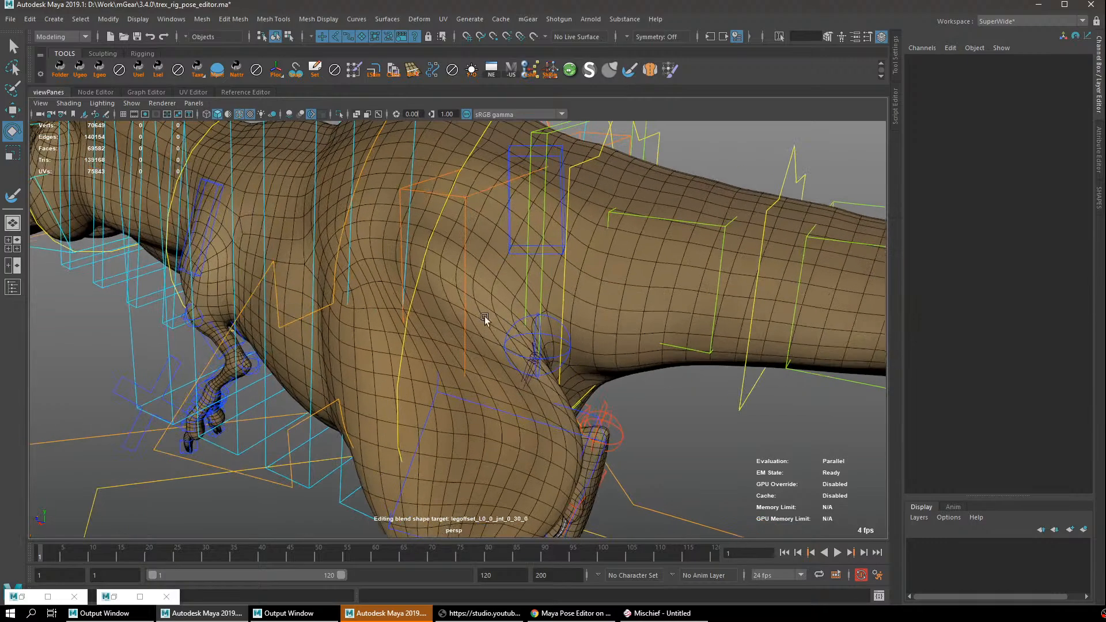
pyautogui.keyDown('alt'); pyautogui.moveTo(485, 316); pyautogui.dragTo(461, 325); pyautogui.keyUp('alt')
pyautogui.moveTo(460, 326)
pyautogui.keyDown('shift'); pyautogui.mouseDown(button='right')
pyautogui.moveTo(416, 318)
pyautogui.moveTo(459, 330)
pyautogui.mouseUp(button='right'); pyautogui.keyUp('shift')
pyautogui.press('q')
pyautogui.click(562, 424)
pyautogui.moveTo(568, 431)
pyautogui.keyDown('alt'); pyautogui.mouseDown()
pyautogui.moveTo(496, 328)
pyautogui.moveTo(572, 420)
pyautogui.mouseUp(); pyautogui.keyUp('alt')
pyautogui.hotkey('ctrl', '1')
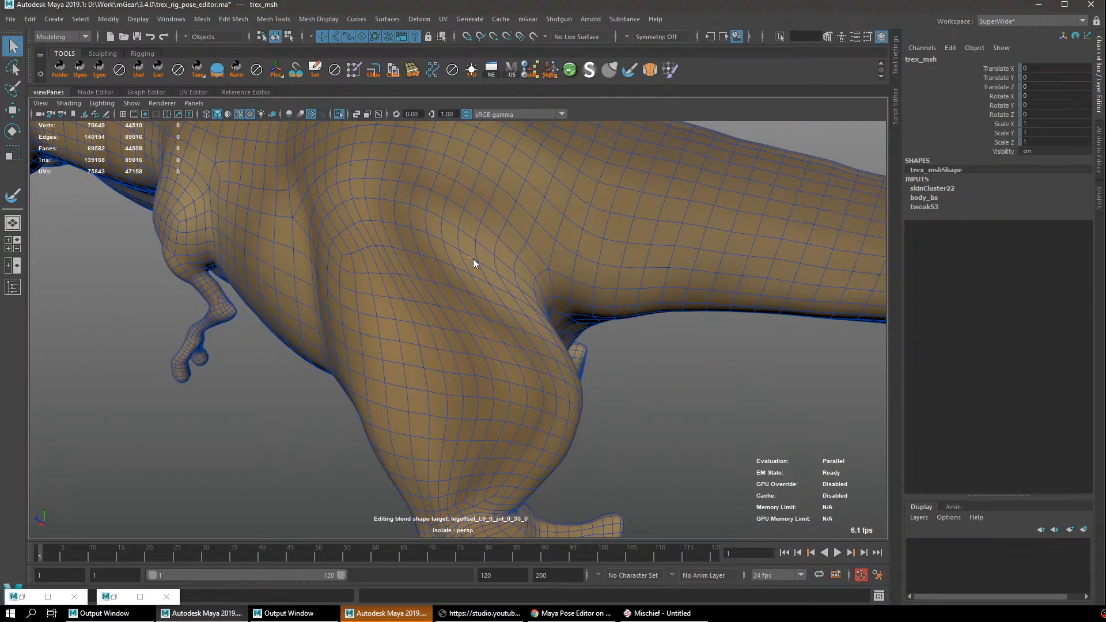
# Start sculpting on trex_mshShape and open the sculpting brush's tool settings.
pyautogui.moveTo(472, 258); pyautogui.dragTo(460, 258, button='right')
pyautogui.press('y')
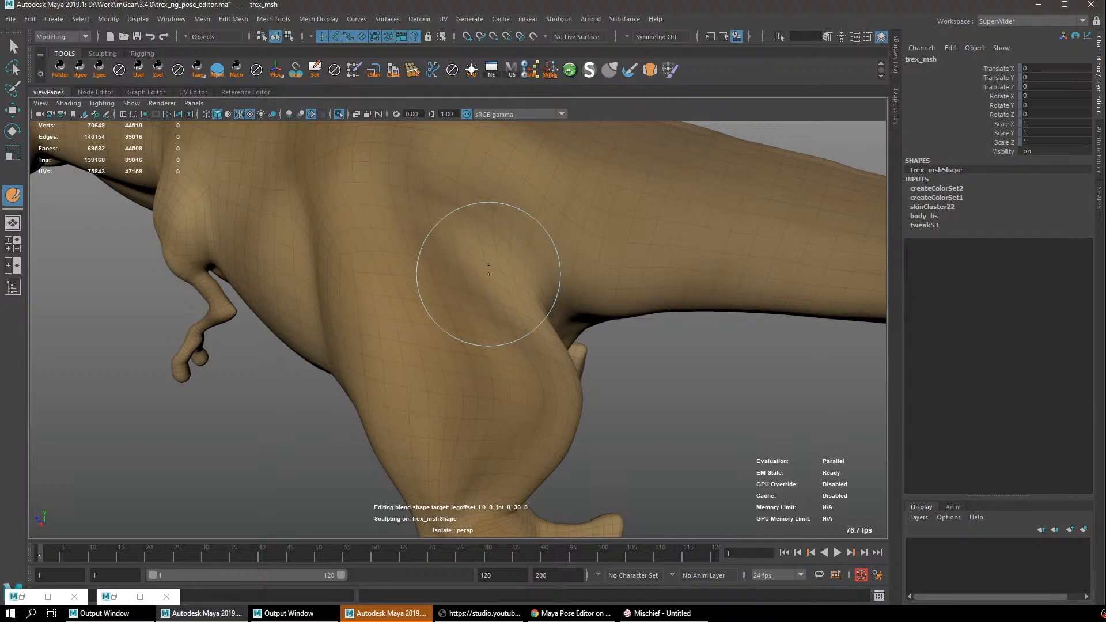
pyautogui.keyDown('alt'); pyautogui.moveTo(468, 259); pyautogui.dragTo(432, 247); pyautogui.keyUp('alt')
pyautogui.moveTo(444, 283)
pyautogui.keyDown('alt'); pyautogui.mouseDown()
pyautogui.moveTo(382, 272)
pyautogui.moveTo(370, 247)
pyautogui.moveTo(476, 314)
pyautogui.moveTo(431, 231)
pyautogui.moveTo(517, 281)
pyautogui.mouseUp(); pyautogui.keyUp('alt')
pyautogui.moveTo(501, 242)
pyautogui.keyDown('alt'); pyautogui.mouseDown()
pyautogui.moveTo(461, 265)
pyautogui.moveTo(494, 279)
pyautogui.moveTo(451, 316)
pyautogui.moveTo(321, 276)
pyautogui.moveTo(296, 247)
pyautogui.moveTo(334, 316)
pyautogui.moveTo(259, 292)
pyautogui.mouseUp(); pyautogui.keyUp('alt')
pyautogui.doubleClick(629, 76)
# Fill in the creases around the T-rex's hip and upper leg with the Fill sculpting tool.
pyautogui.moveTo(292, 286)
pyautogui.keyDown('shift'); pyautogui.mouseDown(button='right')
pyautogui.moveTo(239, 272)
pyautogui.moveTo(300, 280)
pyautogui.moveTo(302, 405)
pyautogui.mouseUp(button='right'); pyautogui.keyUp('shift')
pyautogui.moveTo(297, 270)
pyautogui.keyDown('alt'); pyautogui.mouseDown()
pyautogui.moveTo(270, 254)
pyautogui.moveTo(264, 282)
pyautogui.moveTo(311, 282)
pyautogui.mouseUp(); pyautogui.keyUp('alt')
pyautogui.moveTo(303, 328)
pyautogui.mouseDown()
pyautogui.moveTo(345, 341)
pyautogui.moveTo(333, 315)
pyautogui.moveTo(358, 405)
pyautogui.mouseUp()
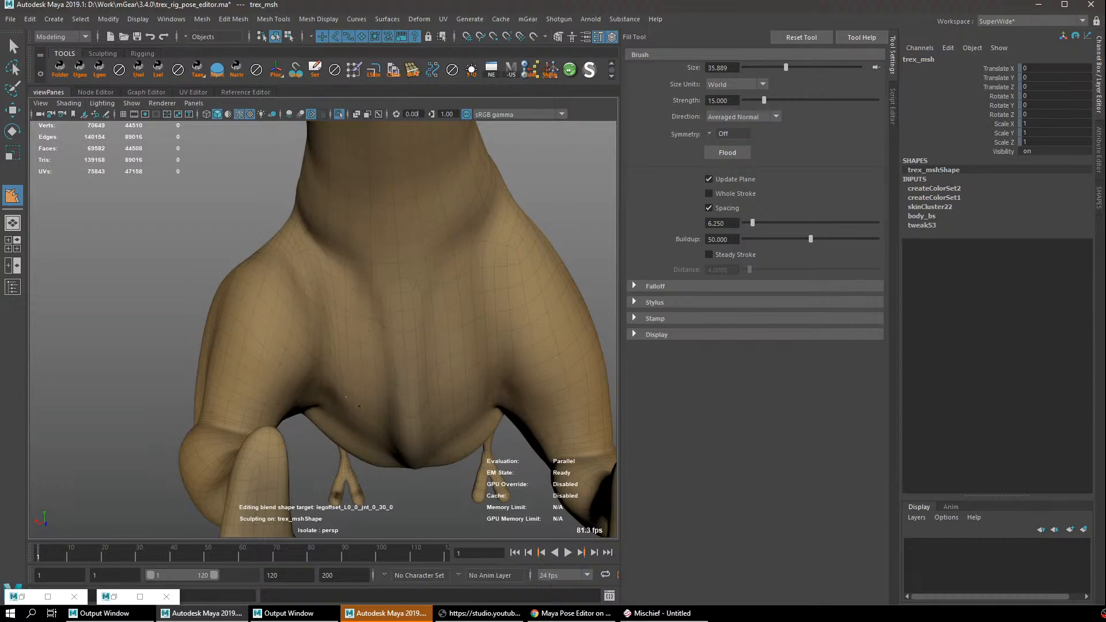
pyautogui.moveTo(316, 296)
pyautogui.keyDown('alt'); pyautogui.mouseDown()
pyautogui.moveTo(372, 373)
pyautogui.moveTo(382, 338)
pyautogui.moveTo(384, 358)
pyautogui.mouseUp(); pyautogui.keyUp('alt')
pyautogui.moveTo(384, 358)
pyautogui.keyDown('alt'); pyautogui.mouseDown()
pyautogui.moveTo(384, 341)
pyautogui.moveTo(406, 326)
pyautogui.moveTo(374, 361)
pyautogui.mouseUp(); pyautogui.keyUp('alt')
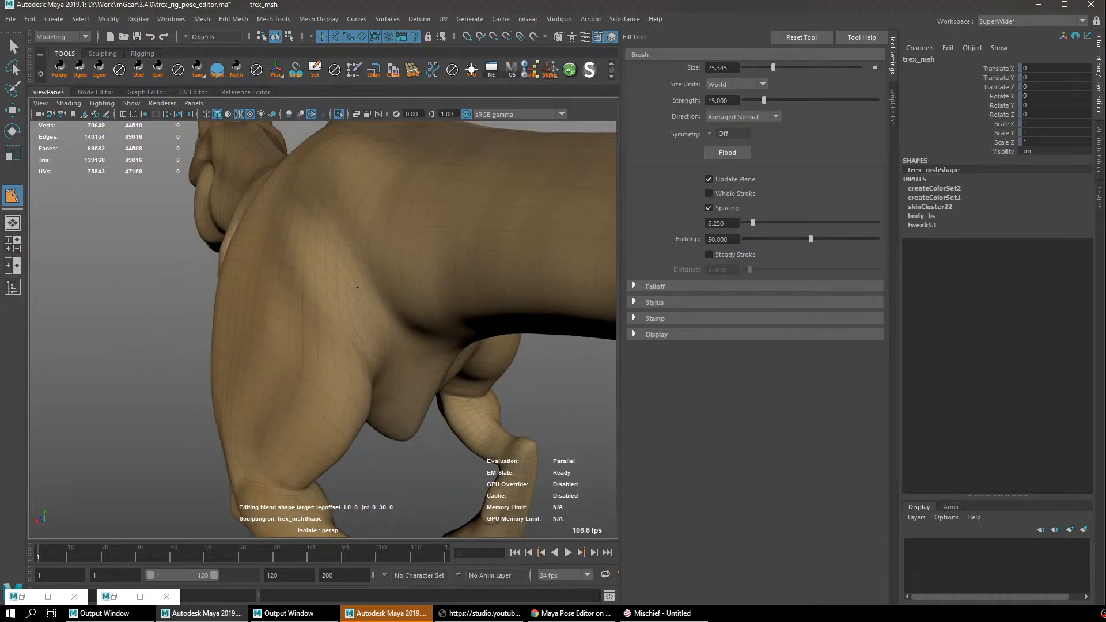
pyautogui.keyDown('alt'); pyautogui.moveTo(390, 288); pyautogui.dragTo(429, 302); pyautogui.keyUp('alt')
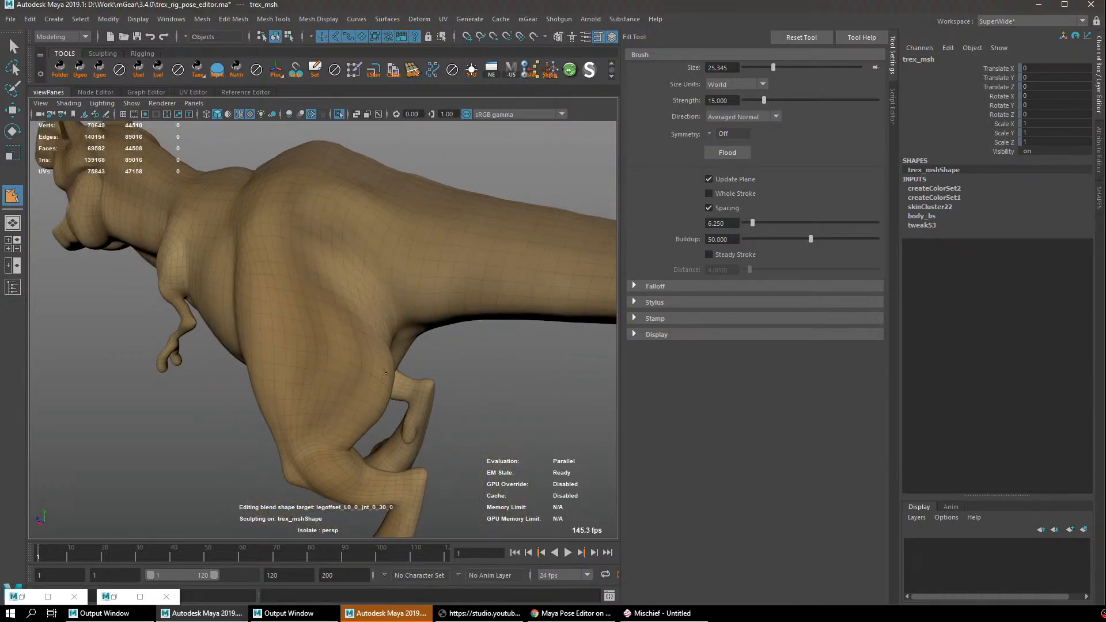
pyautogui.moveTo(387, 340)
pyautogui.keyDown('alt'); pyautogui.mouseDown()
pyautogui.moveTo(412, 339)
pyautogui.moveTo(291, 322)
pyautogui.mouseUp(); pyautogui.keyUp('alt')
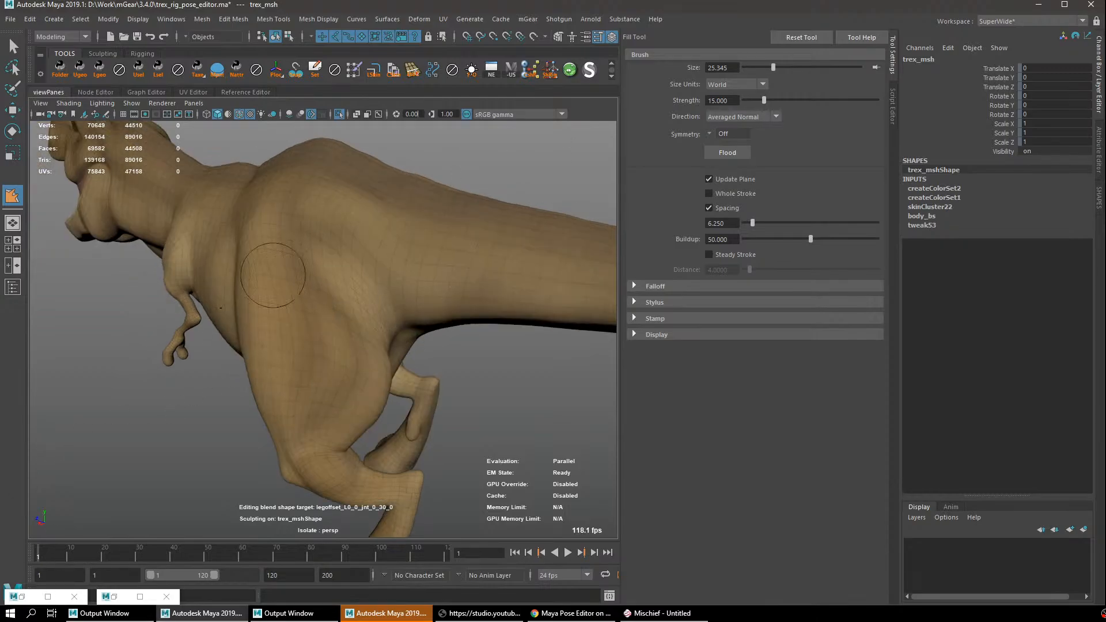
# Stop editing the legoffset_L0_0_jnt_0_30_0 target in the Shape Editor and leave the sculpting tool.
pyautogui.click(22, 596)
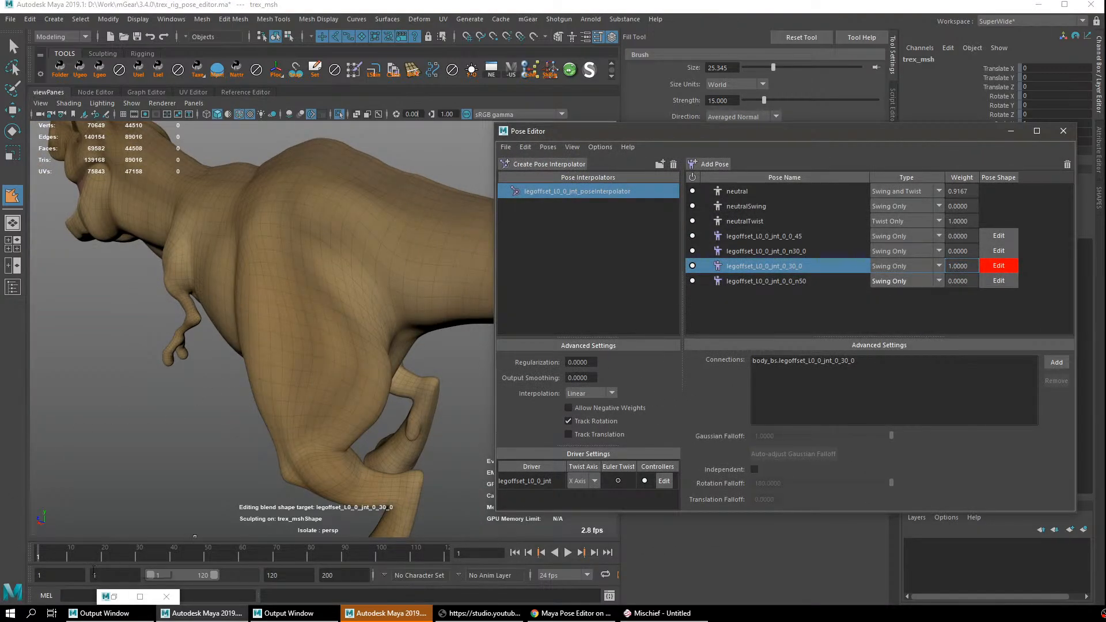
pyautogui.click(1011, 132)
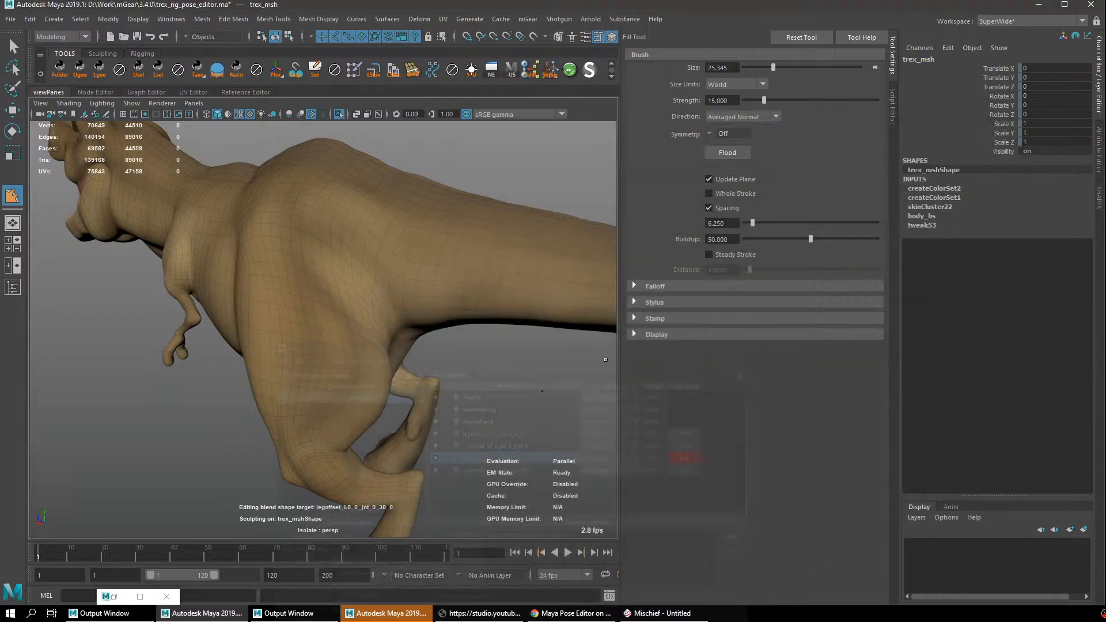
pyautogui.click(113, 596)
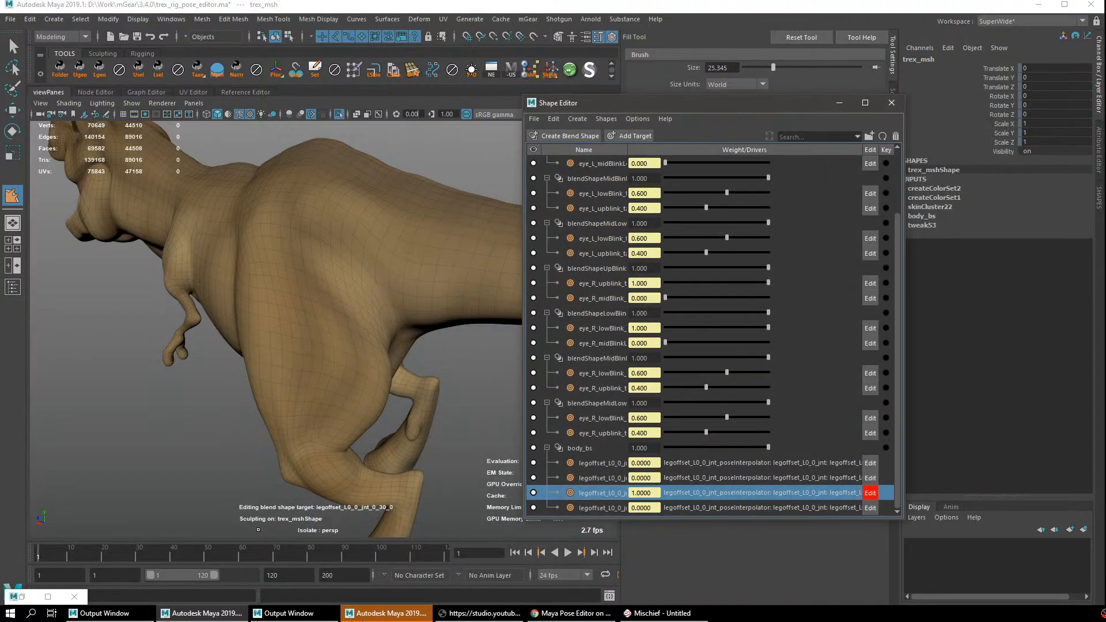
pyautogui.click(869, 492)
pyautogui.moveTo(368, 340)
pyautogui.keyDown('alt'); pyautogui.mouseDown()
pyautogui.moveTo(391, 346)
pyautogui.moveTo(351, 344)
pyautogui.mouseUp(); pyautogui.keyUp('alt')
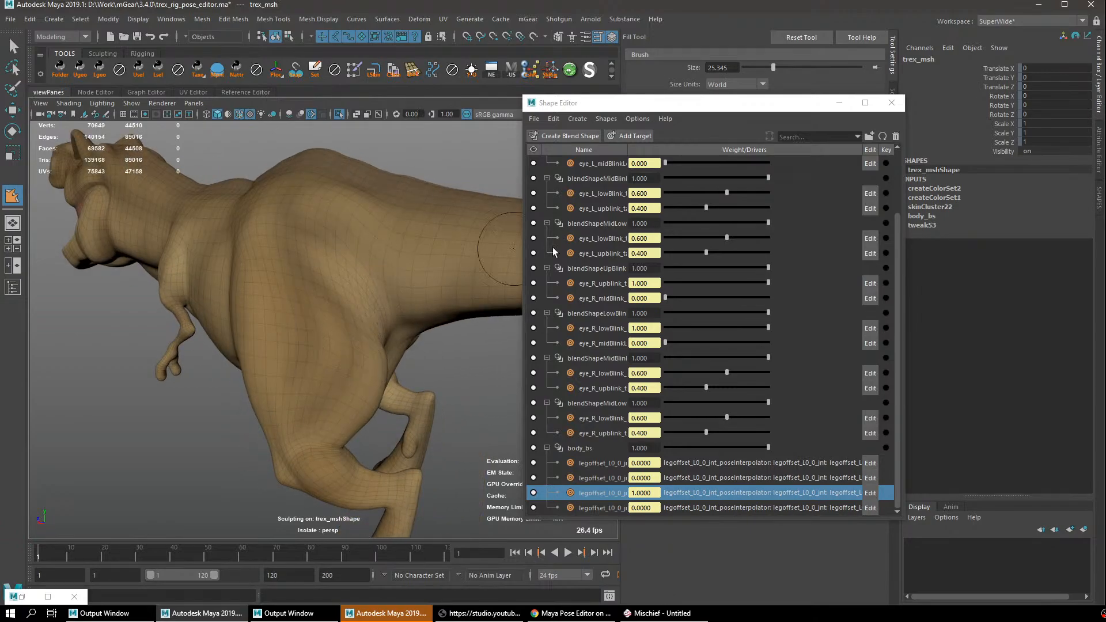
pyautogui.keyDown('alt'); pyautogui.moveTo(309, 365); pyautogui.dragTo(368, 368, button='right'); pyautogui.keyUp('alt')
pyautogui.keyDown('alt'); pyautogui.moveTo(403, 370); pyautogui.dragTo(372, 375); pyautogui.keyUp('alt')
pyautogui.press('q')
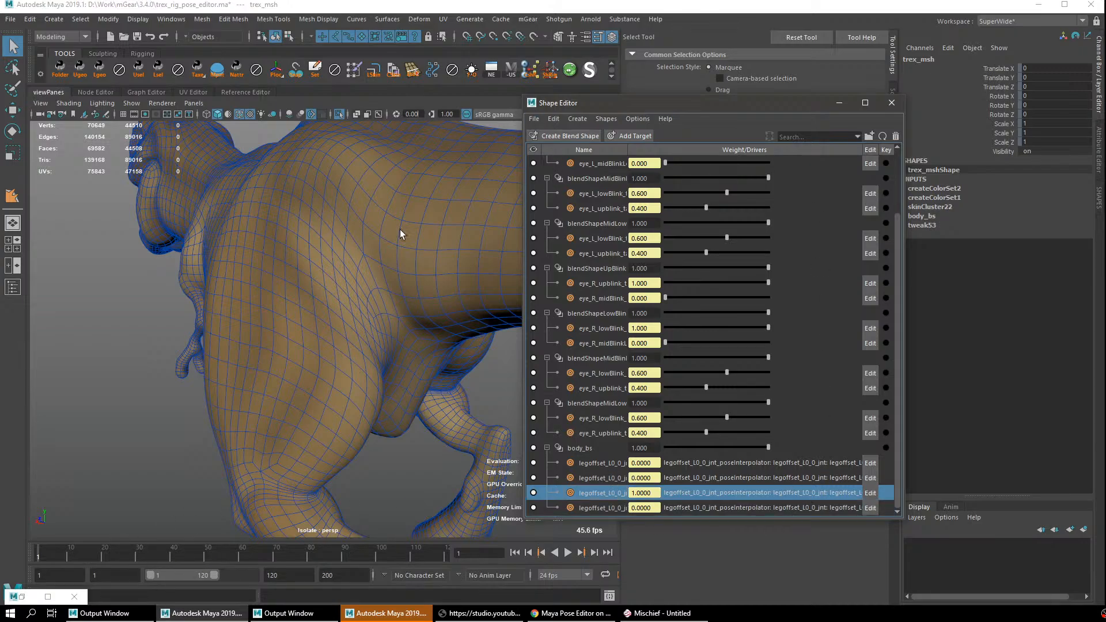
# Check the corrected pose from several angles, close the Shape and Pose Editors, and turn off the body's isolation.
pyautogui.click(21, 596)
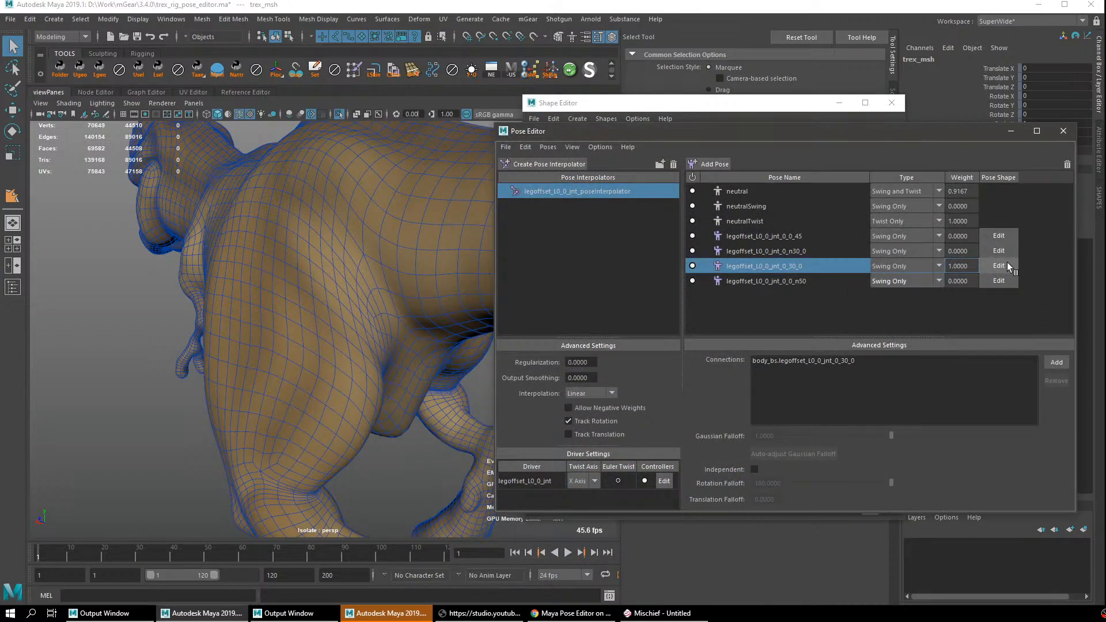
pyautogui.keyDown('alt'); pyautogui.moveTo(379, 302); pyautogui.dragTo(271, 320, button='right'); pyautogui.keyUp('alt')
pyautogui.keyDown('alt'); pyautogui.moveTo(270, 320); pyautogui.dragTo(378, 315); pyautogui.keyUp('alt')
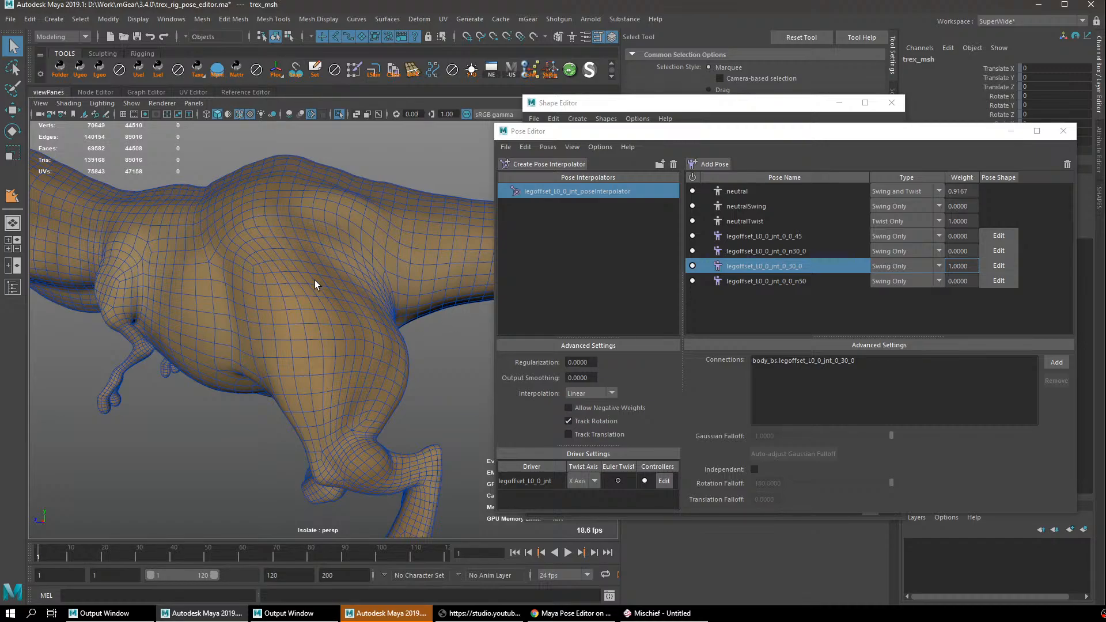
pyautogui.keyDown('alt'); pyautogui.moveTo(314, 279); pyautogui.dragTo(341, 293); pyautogui.keyUp('alt')
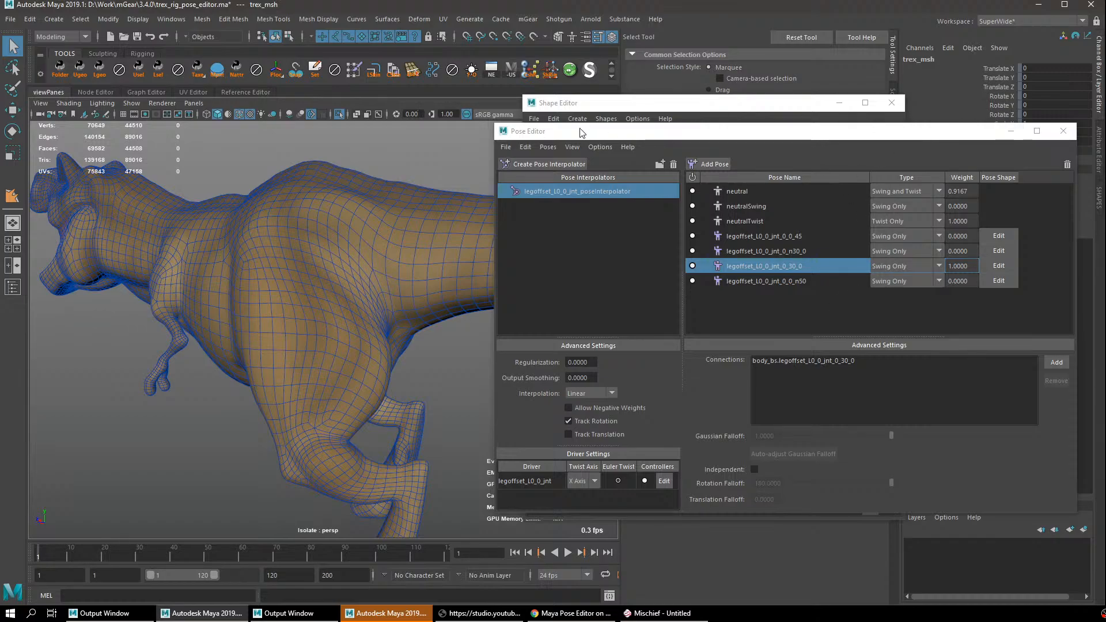
pyautogui.click(891, 102)
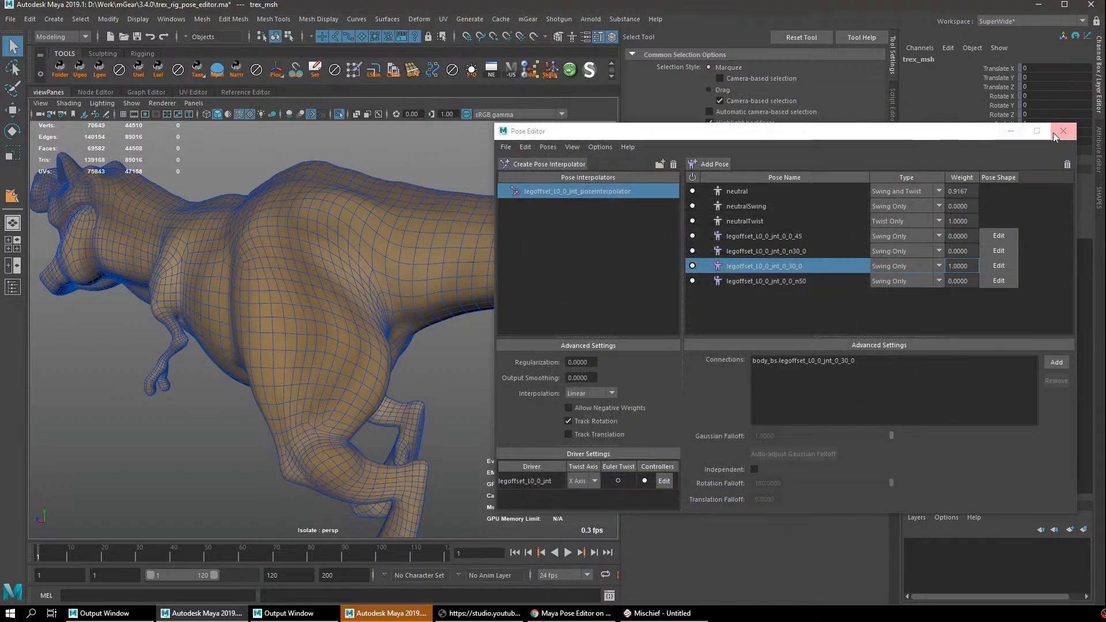
pyautogui.click(1063, 131)
pyautogui.keyDown('alt'); pyautogui.moveTo(558, 280); pyautogui.dragTo(392, 245); pyautogui.keyUp('alt')
pyautogui.click(300, 114)
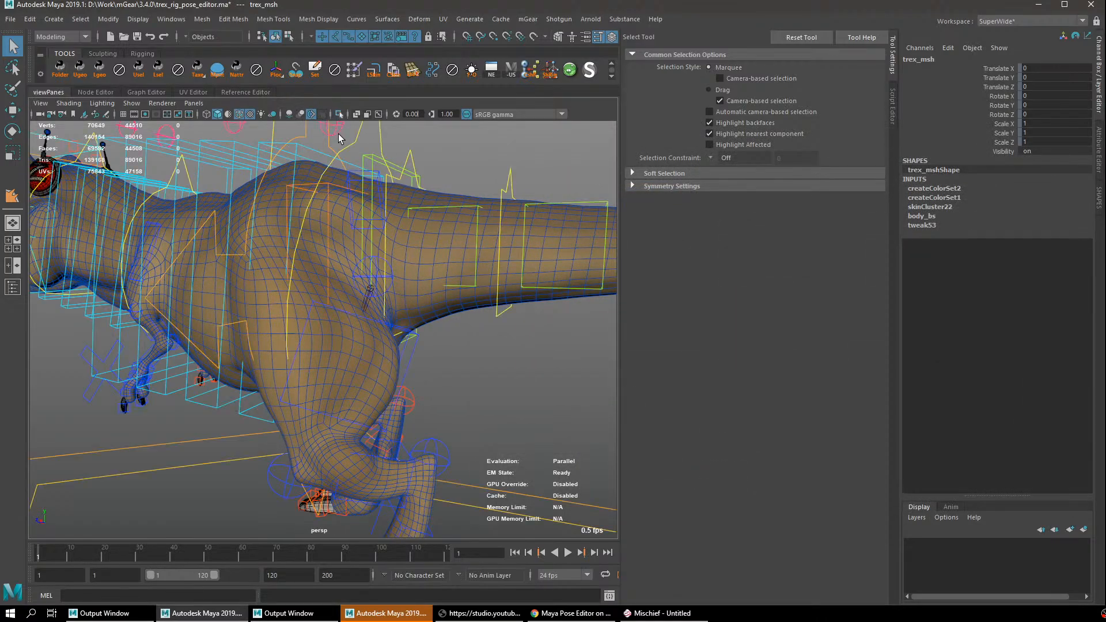
# Search the command finder for "pose" to open the Pose Editor, and return the leg to the neutral pose.
pyautogui.press('Tab')
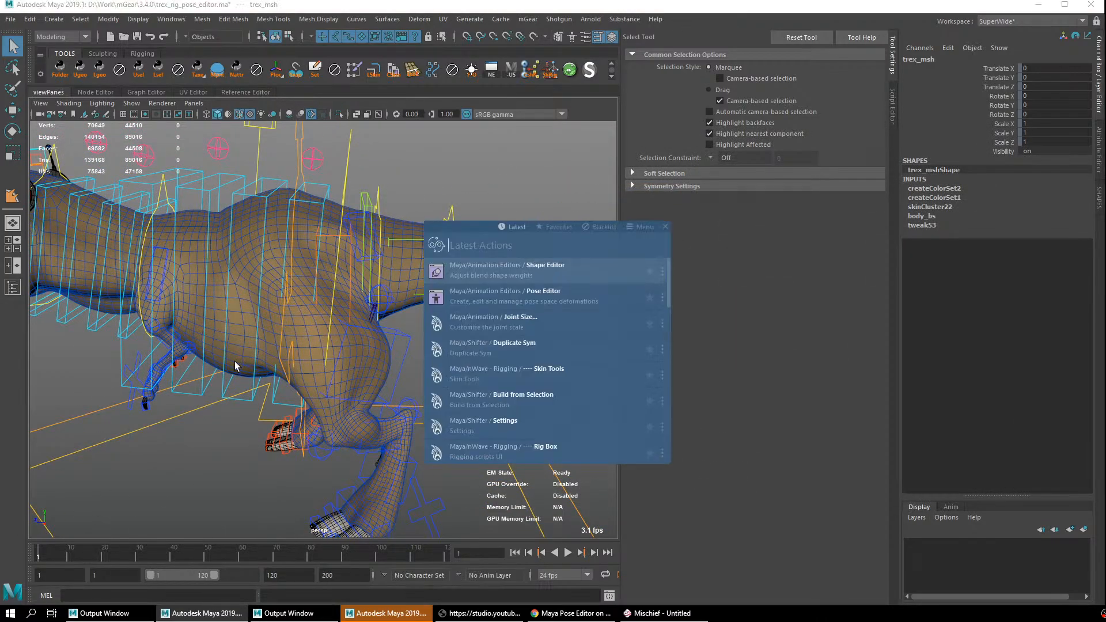
pyautogui.write('pose')
pyautogui.press('Return')
pyautogui.click(743, 197)
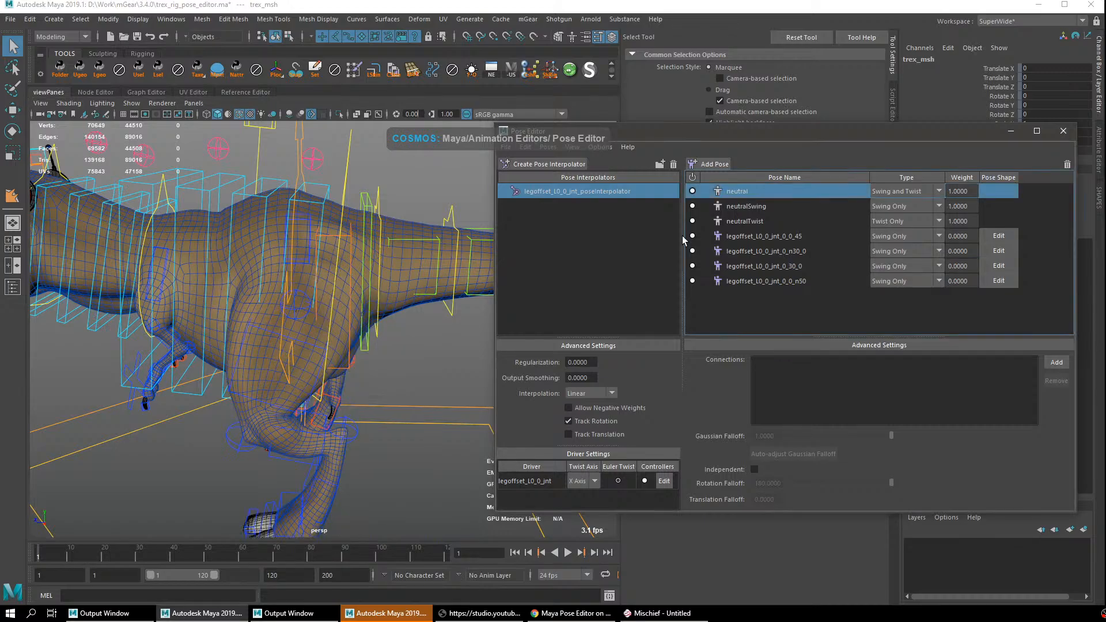
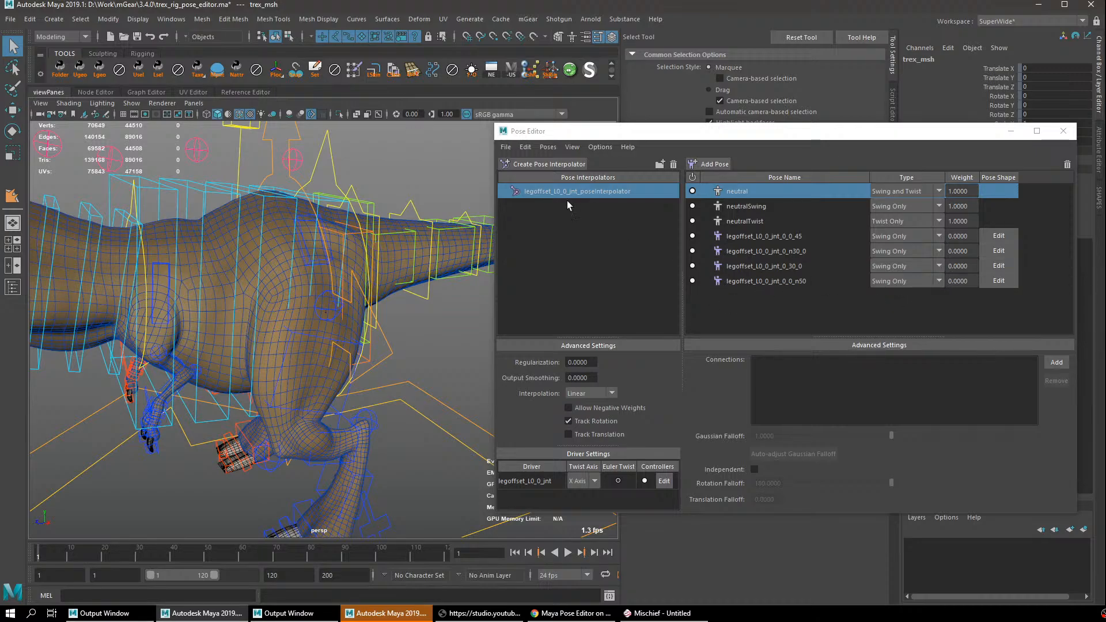
# Make the Pose Editor window slightly narrower and minimize it.
pyautogui.keyDown('alt'); pyautogui.moveTo(321, 323); pyautogui.dragTo(379, 338, button='middle'); pyautogui.keyUp('alt')
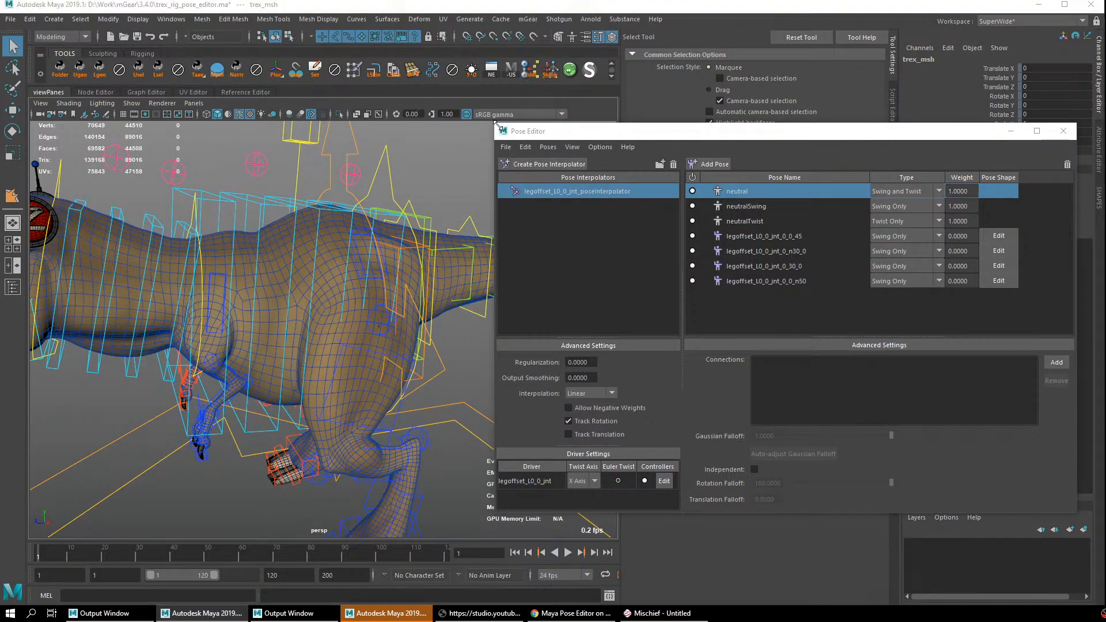
pyautogui.moveTo(500, 122); pyautogui.dragTo(521, 119)
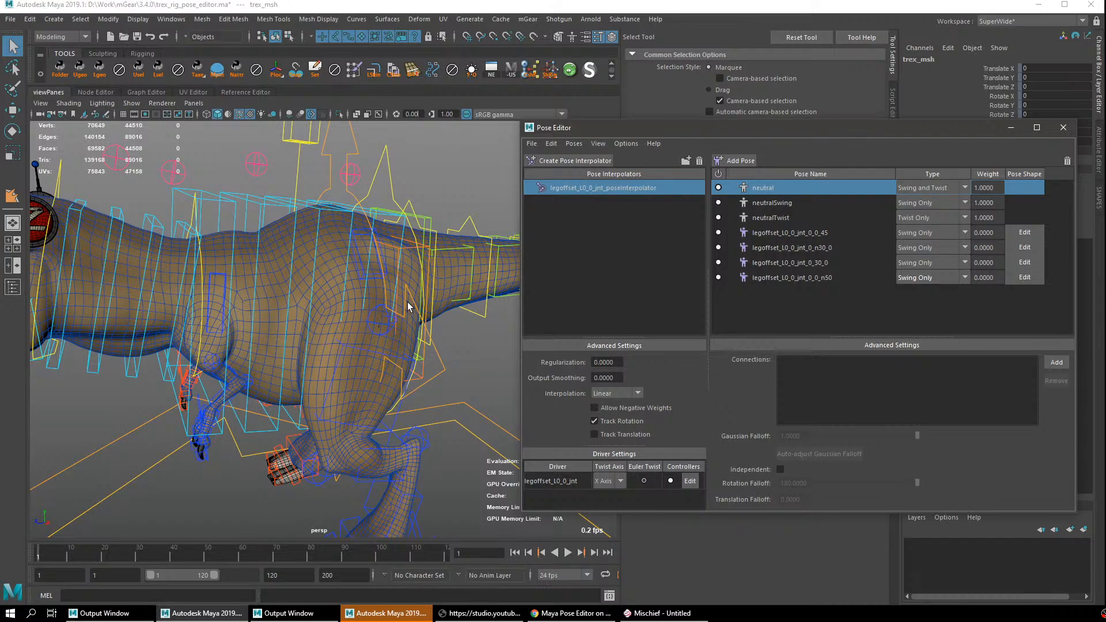
pyautogui.keyDown('alt'); pyautogui.moveTo(369, 300); pyautogui.dragTo(486, 275); pyautogui.keyUp('alt')
pyautogui.click(1011, 128)
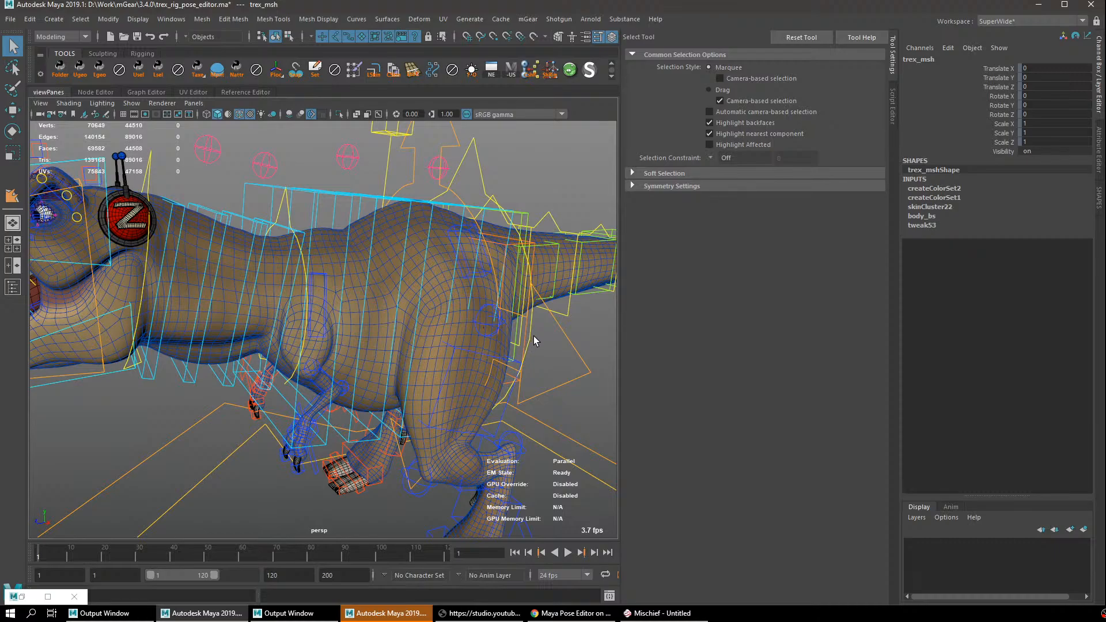
# Delete the createColorSet1 node from trex_msh's inputs.
pyautogui.keyDown('alt'); pyautogui.moveTo(534, 341); pyautogui.dragTo(457, 305); pyautogui.keyUp('alt')
pyautogui.click(954, 199)
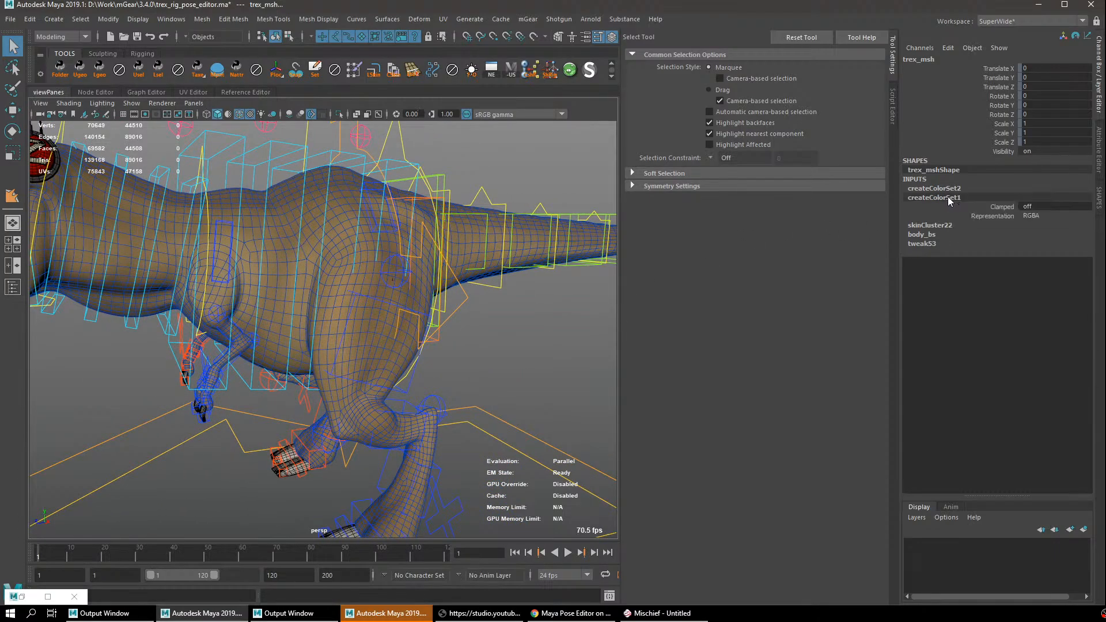
pyautogui.rightClick(956, 200)
pyautogui.click(1004, 409)
pyautogui.click(494, 269)
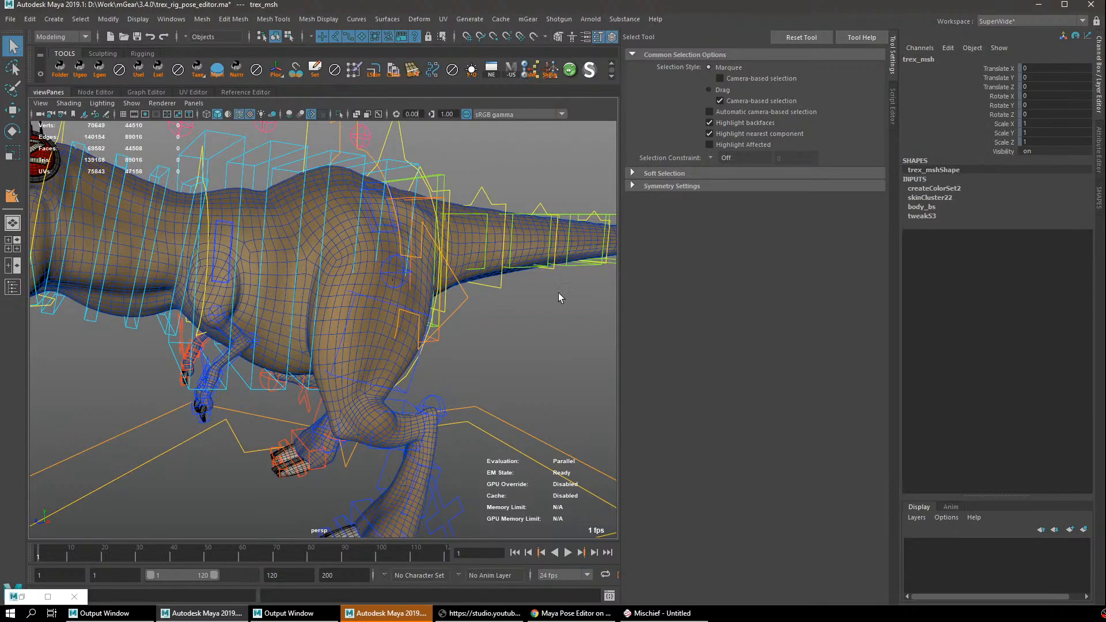
# Try to delete the createColorSet2 node from trex_msh's inputs, and undo the deletion.
pyautogui.rightClick(942, 187)
pyautogui.click(997, 403)
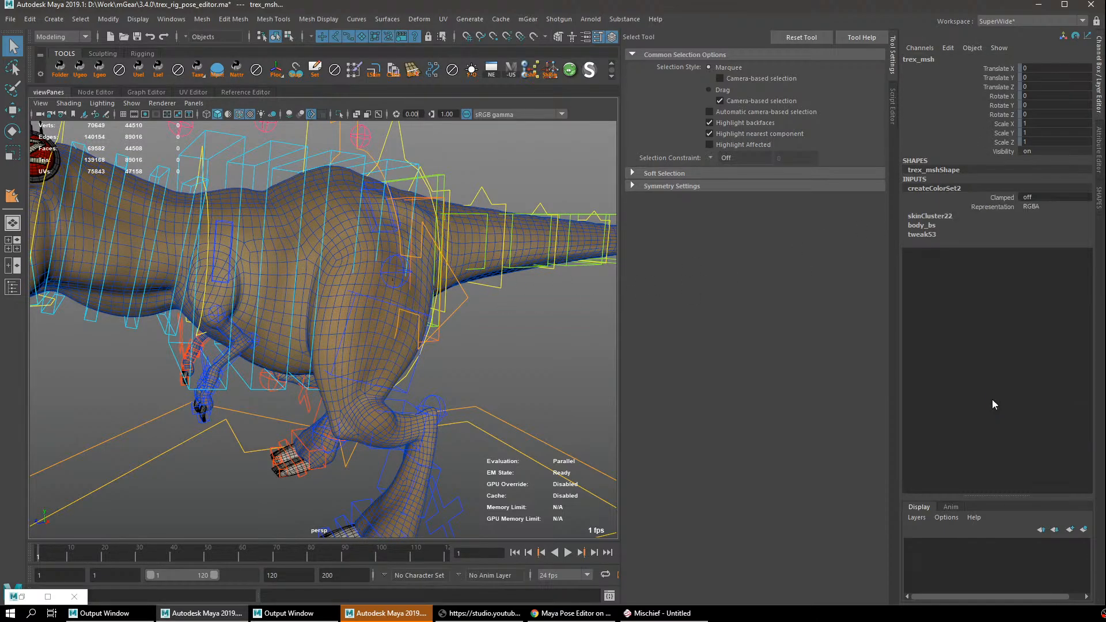
pyautogui.keyDown('alt'); pyautogui.moveTo(529, 346); pyautogui.dragTo(464, 375); pyautogui.keyUp('alt')
pyautogui.click(407, 347)
pyautogui.keyDown('alt'); pyautogui.moveTo(416, 345); pyautogui.dragTo(479, 360); pyautogui.keyUp('alt')
pyautogui.hotkey('ctrl', 'z')
pyautogui.hotkey('ctrl', 'z')
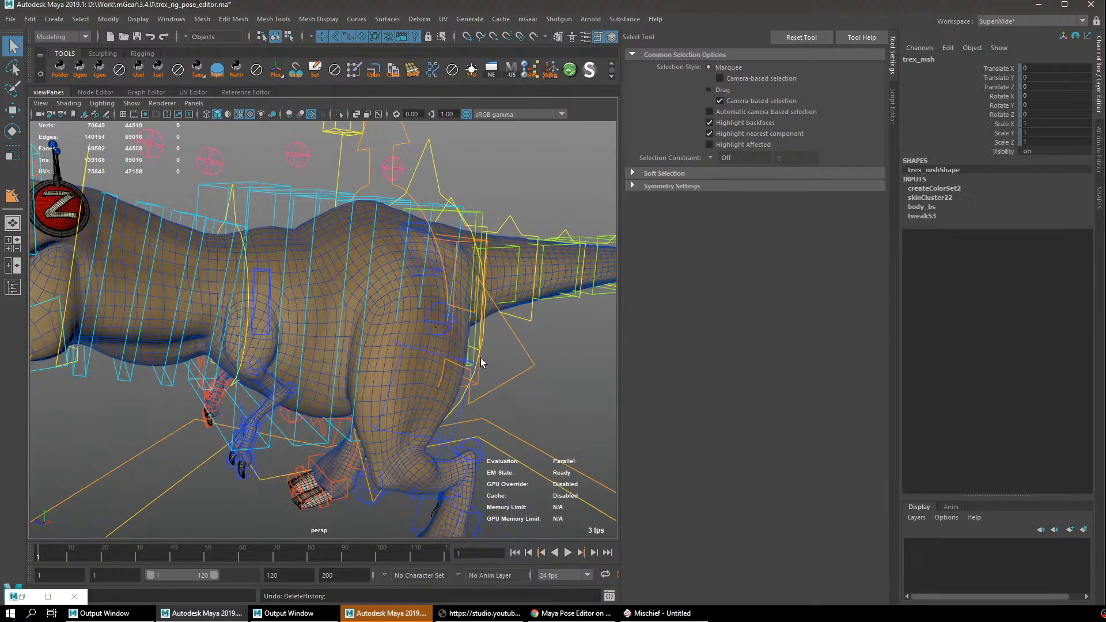
# Delete the createColorSet2 input node of trex_msh.
pyautogui.click(948, 189)
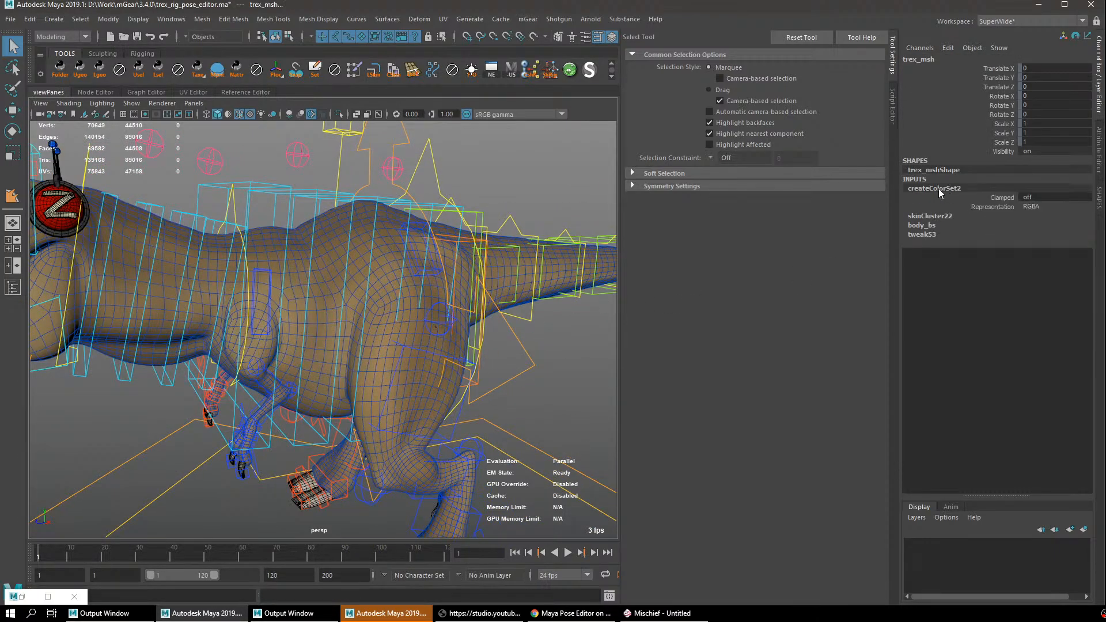
pyautogui.rightClick(939, 188)
pyautogui.click(981, 402)
pyautogui.keyDown('alt'); pyautogui.moveTo(499, 347); pyautogui.dragTo(455, 341); pyautogui.keyUp('alt')
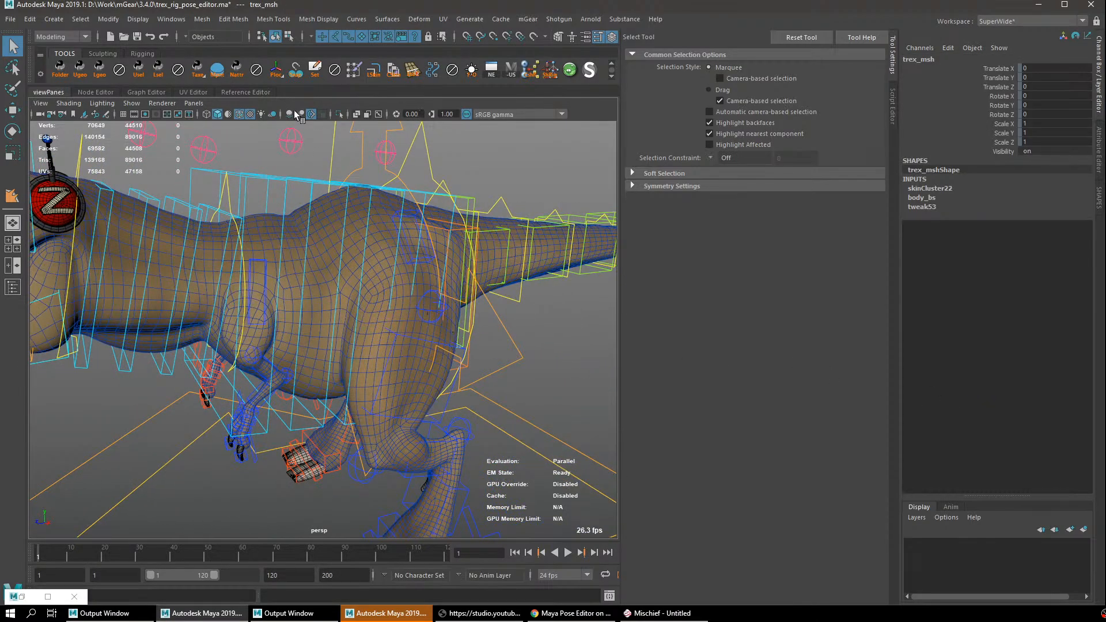
# Switch to the Rigging tool set and add a Delta Mush and a Tension deformer to trex_msh.
pyautogui.press('F3')
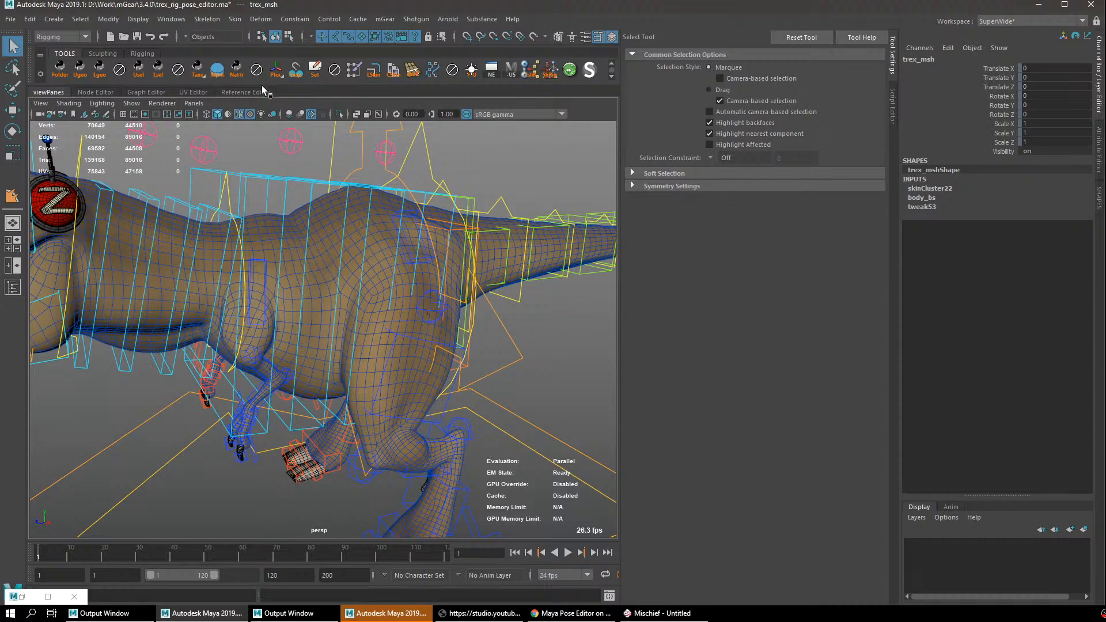
pyautogui.click(235, 19)
pyautogui.click(236, 20)
pyautogui.click(262, 19)
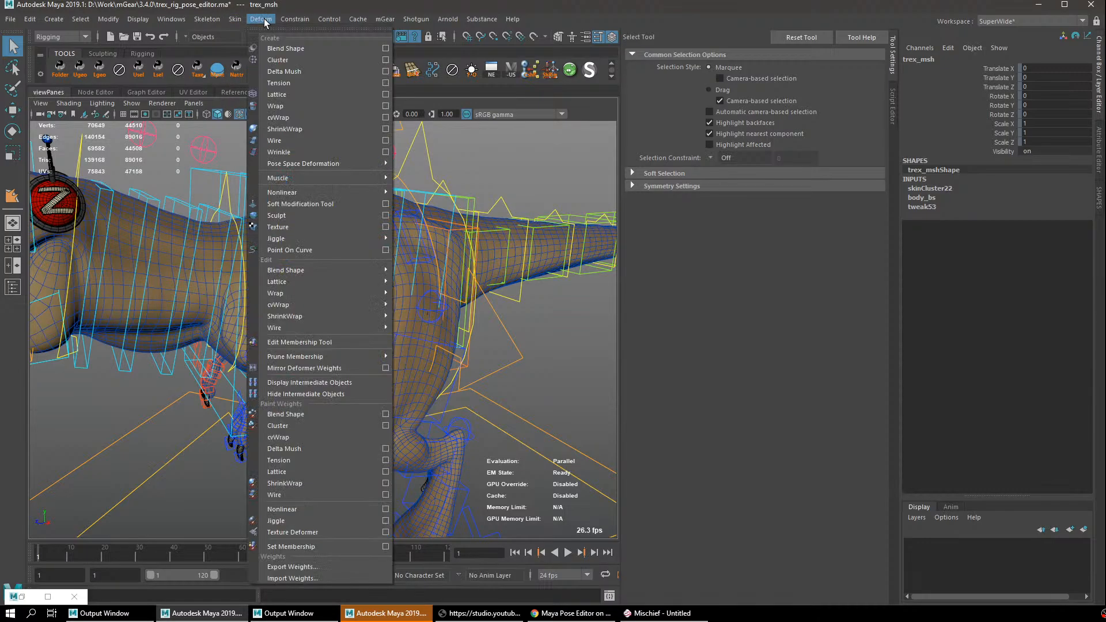
pyautogui.click(297, 72)
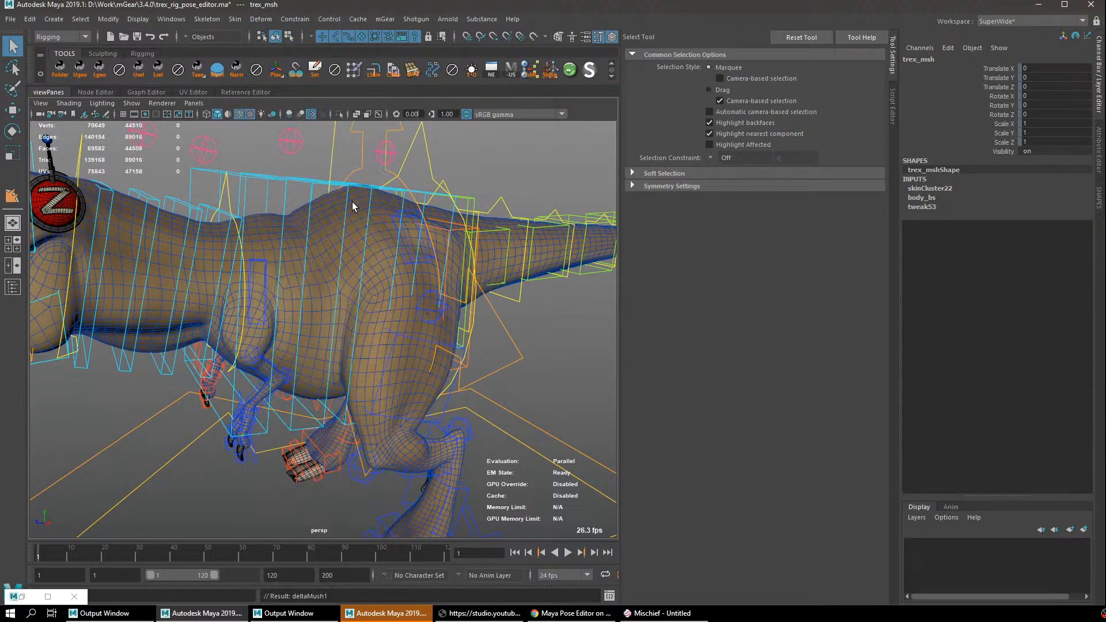
pyautogui.click(260, 19)
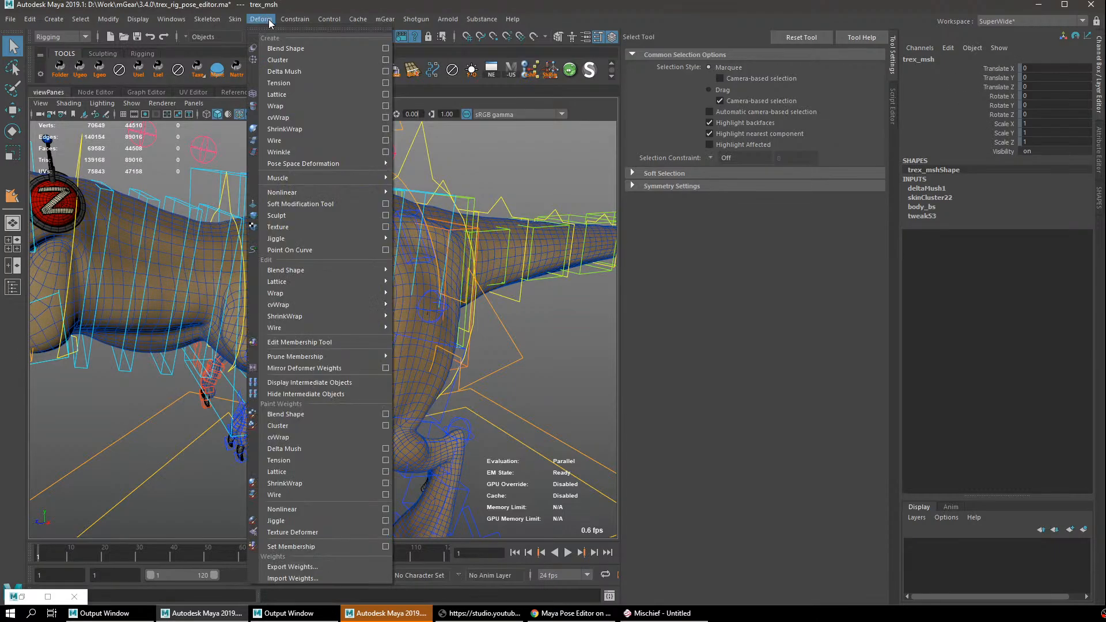
pyautogui.click(300, 87)
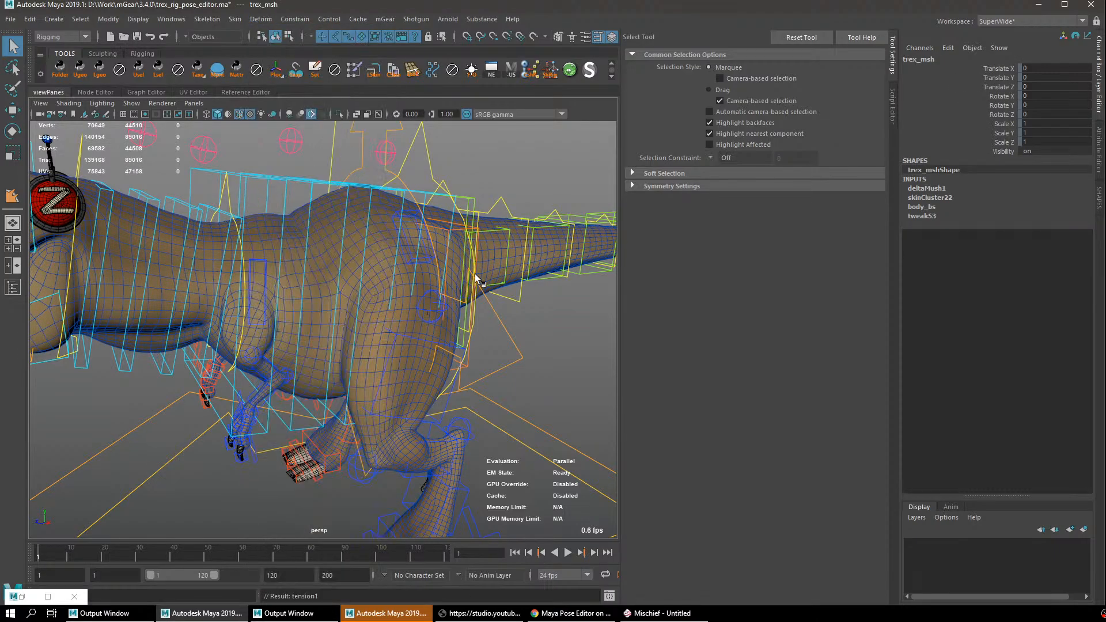
# Rotate the legoffset_L0_ctl leg control about 24.7 degrees around Z.
pyautogui.keyDown('alt'); pyautogui.moveTo(322, 311); pyautogui.dragTo(414, 252); pyautogui.keyUp('alt')
pyautogui.click(460, 265)
pyautogui.press('e')
pyautogui.press('q')
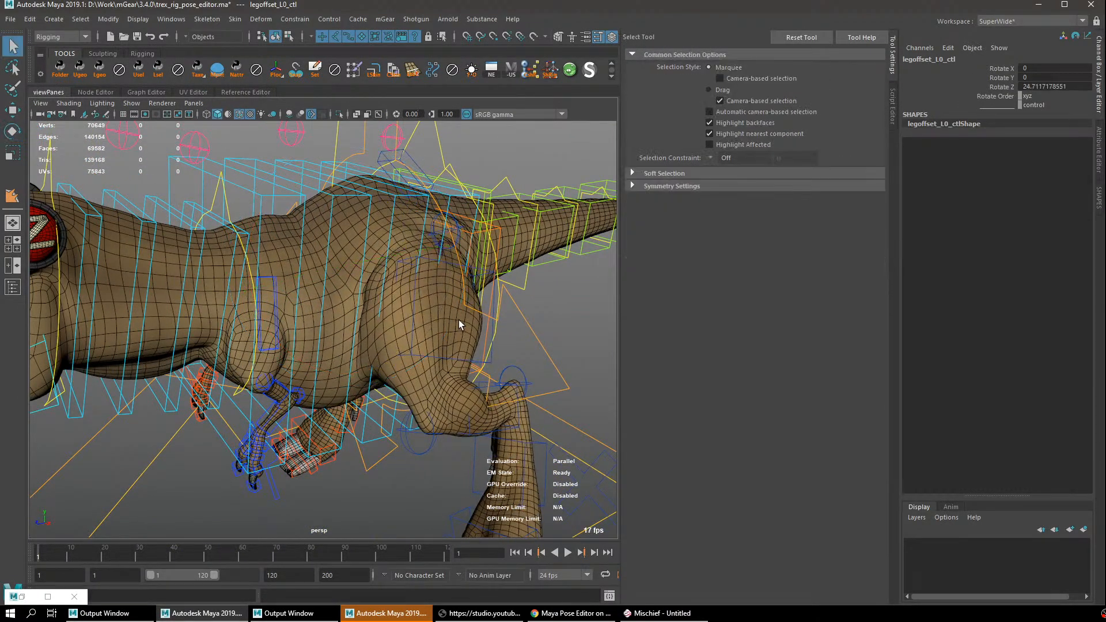
# Set the Distance Weight of trex_msh's deltaMush1 deformer to 1 and adjust its Smoothing Step.
pyautogui.click(459, 320)
pyautogui.click(928, 198)
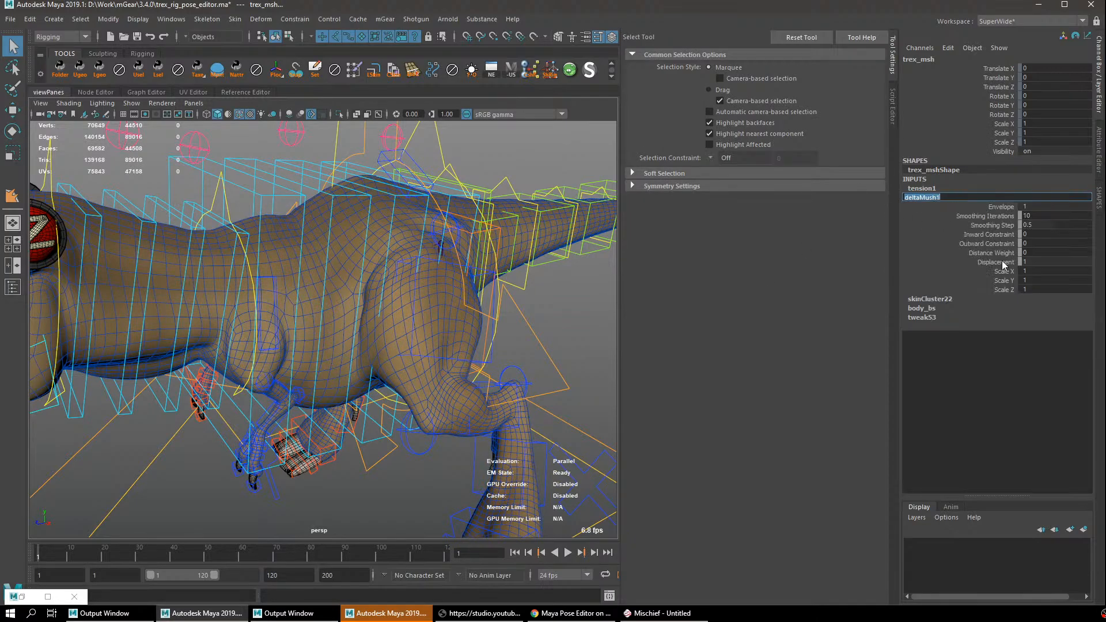
pyautogui.click(991, 253)
pyautogui.moveTo(321, 321); pyautogui.dragTo(668, 295, button='middle')
pyautogui.click(1006, 227)
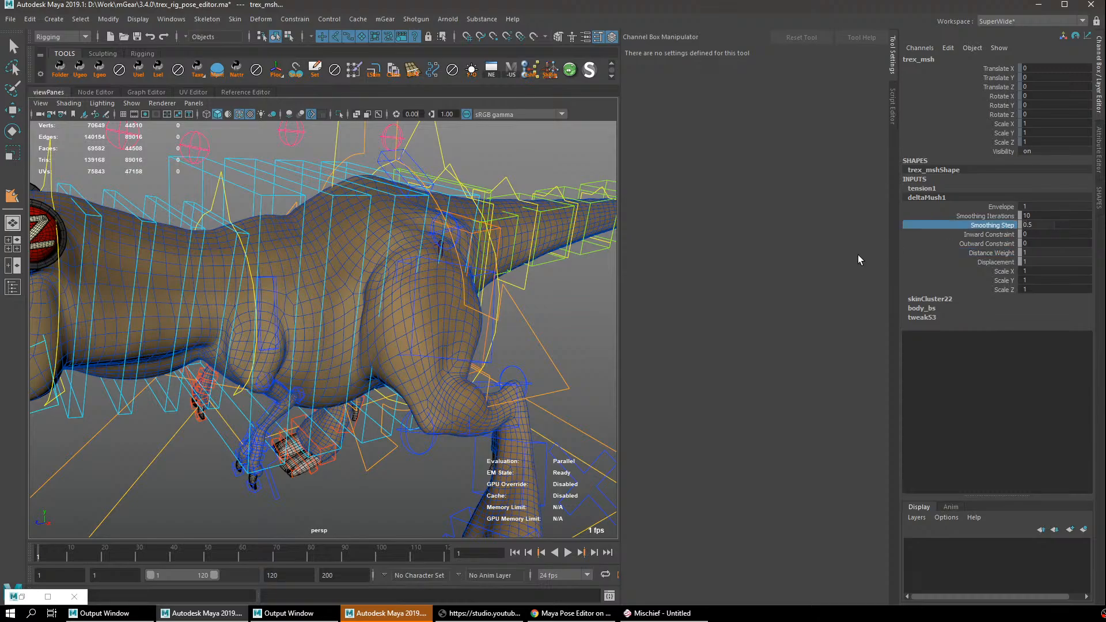
pyautogui.moveTo(529, 286); pyautogui.dragTo(720, 260, button='middle')
# Set the Squash Constraint to 0 and Relative to 1 on trex_msh's tension1 deformer.
pyautogui.click(922, 189)
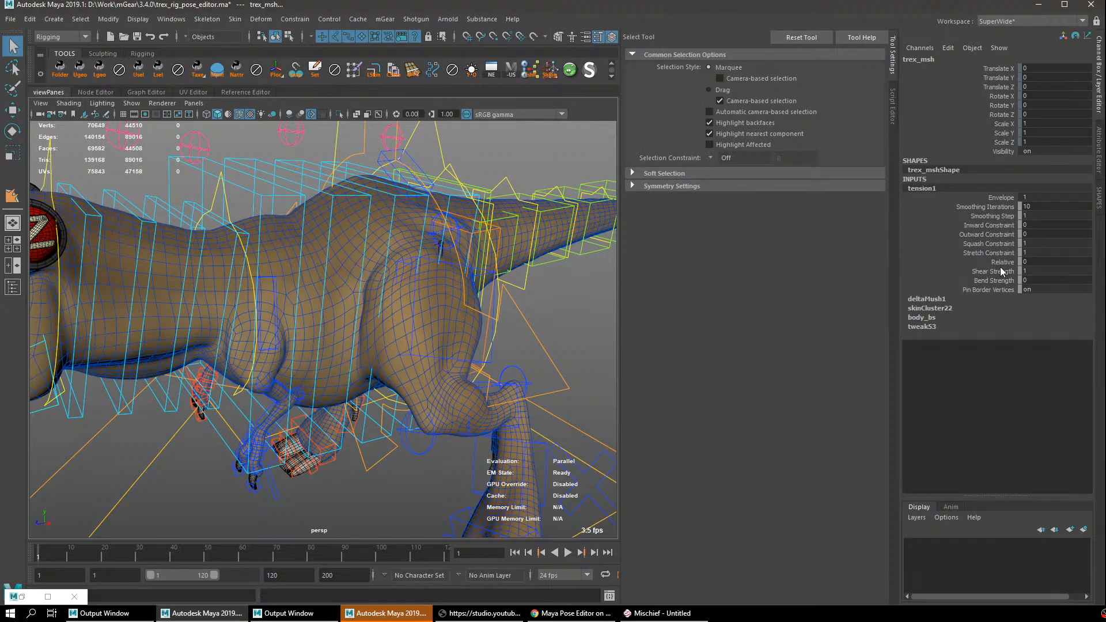
pyautogui.click(996, 244)
pyautogui.moveTo(775, 306); pyautogui.dragTo(437, 429, button='middle')
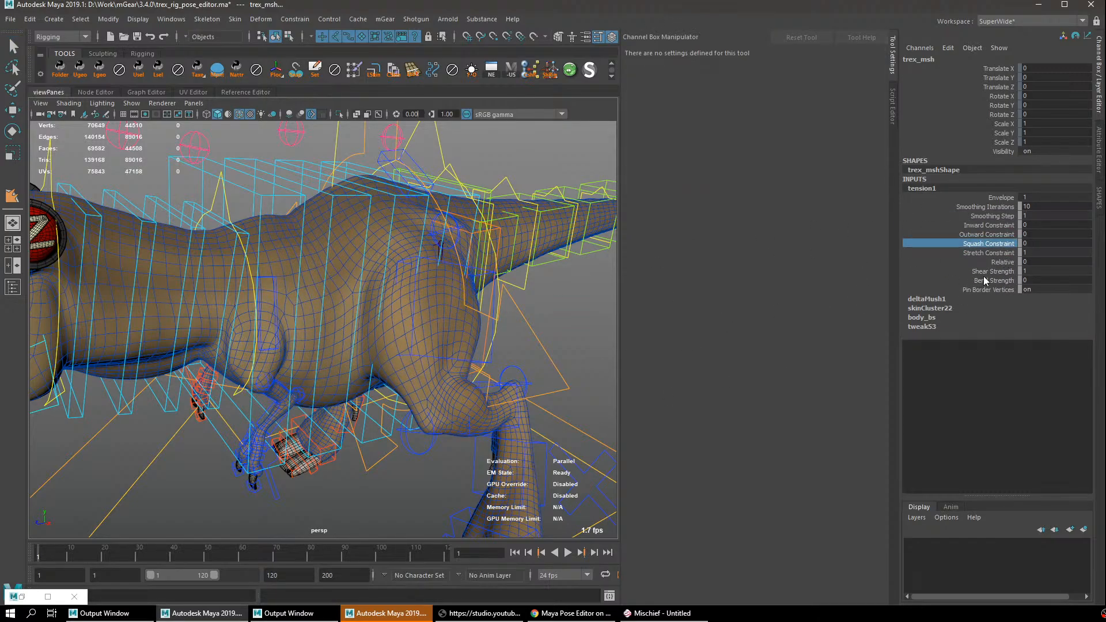
pyautogui.click(997, 262)
pyautogui.moveTo(580, 308); pyautogui.dragTo(695, 263, button='middle')
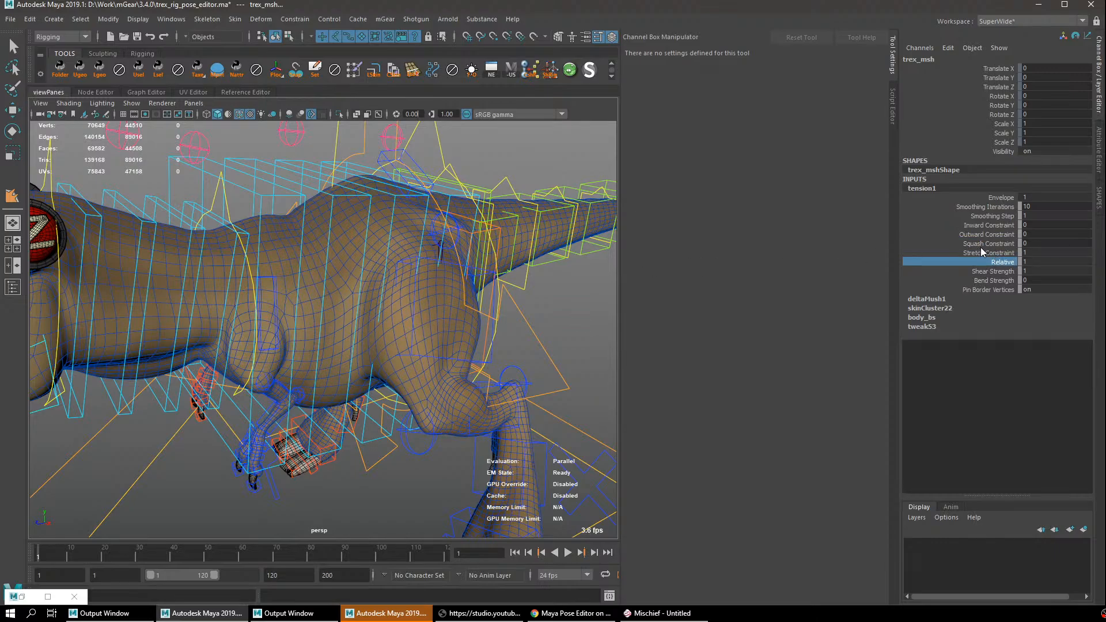
pyautogui.keyDown('alt'); pyautogui.moveTo(478, 348); pyautogui.dragTo(370, 344); pyautogui.keyUp('alt')
pyautogui.keyDown('alt'); pyautogui.moveTo(370, 344); pyautogui.dragTo(610, 361, button='right'); pyautogui.keyUp('alt')
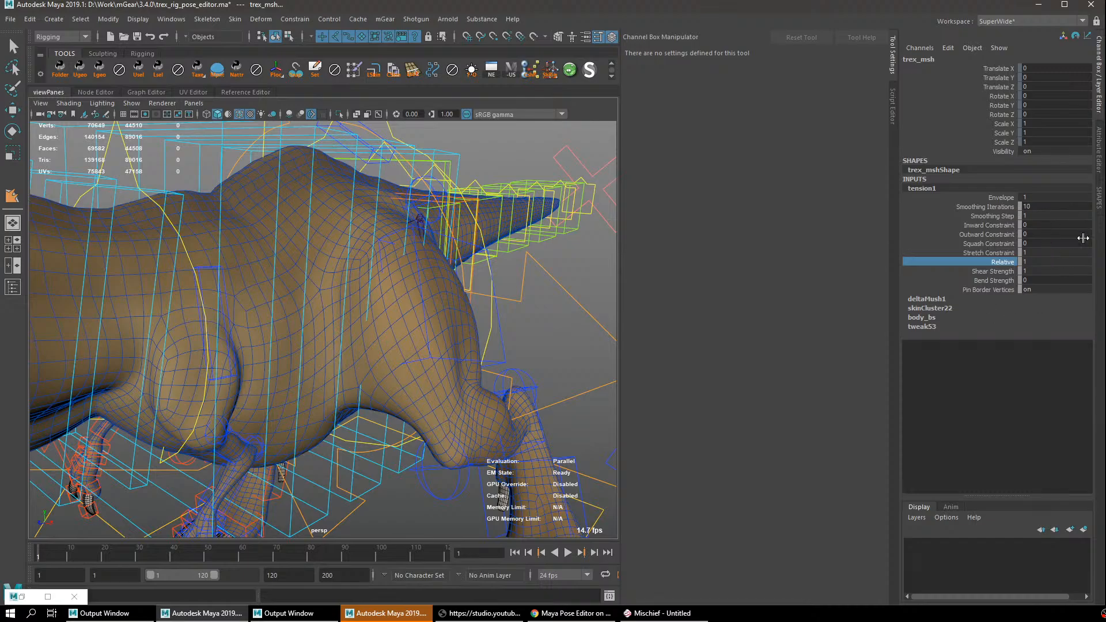
pyautogui.keyDown('alt'); pyautogui.moveTo(426, 187); pyautogui.dragTo(409, 215); pyautogui.keyUp('alt')
# Restore the Pose Editor and put the leg control in the legoffset_L0_0_jnt_0_0_45 pose.
pyautogui.press('q')
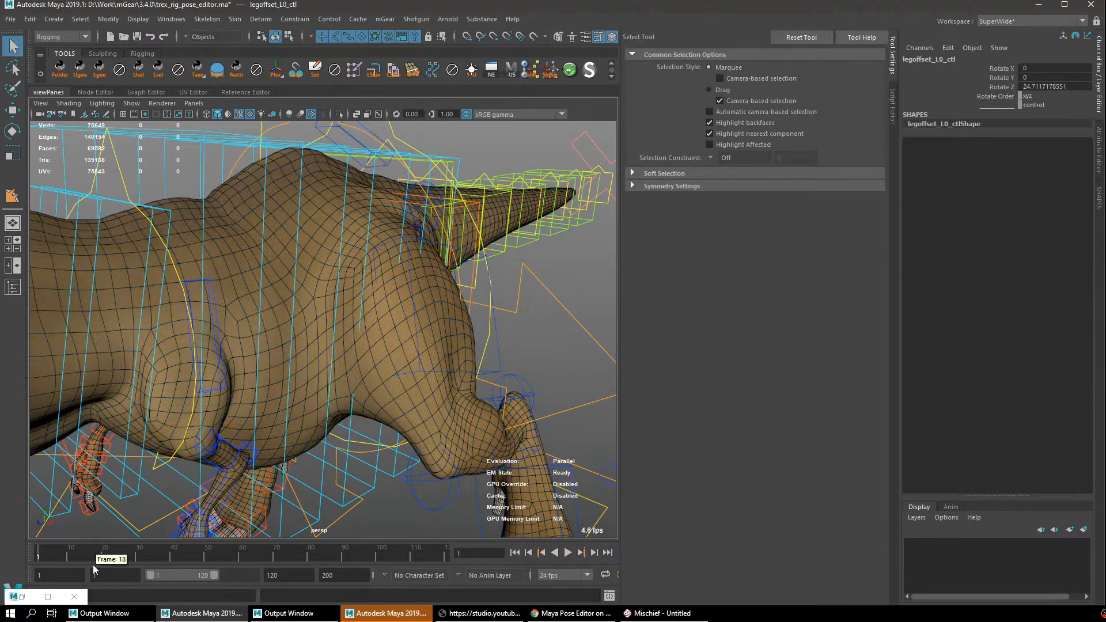
pyautogui.click(22, 596)
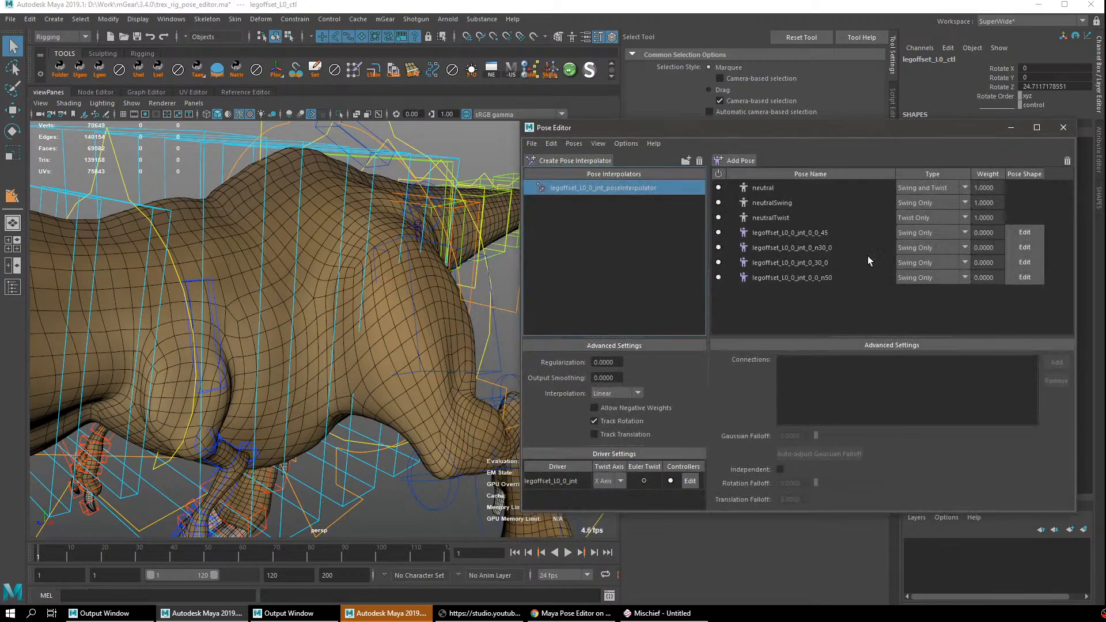
pyautogui.click(815, 233)
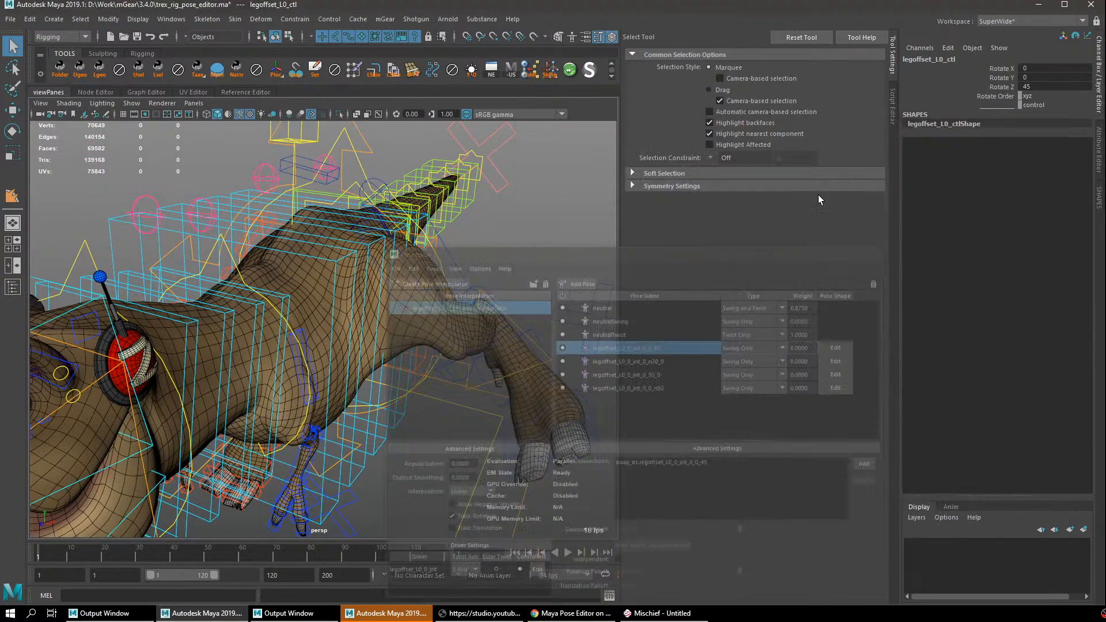
# Switch the deltaMush1 Envelope of trex_msh between 0 and 1 to compare its effect on the posed hip.
pyautogui.click(461, 313)
pyautogui.scroll(5, 407, 278)
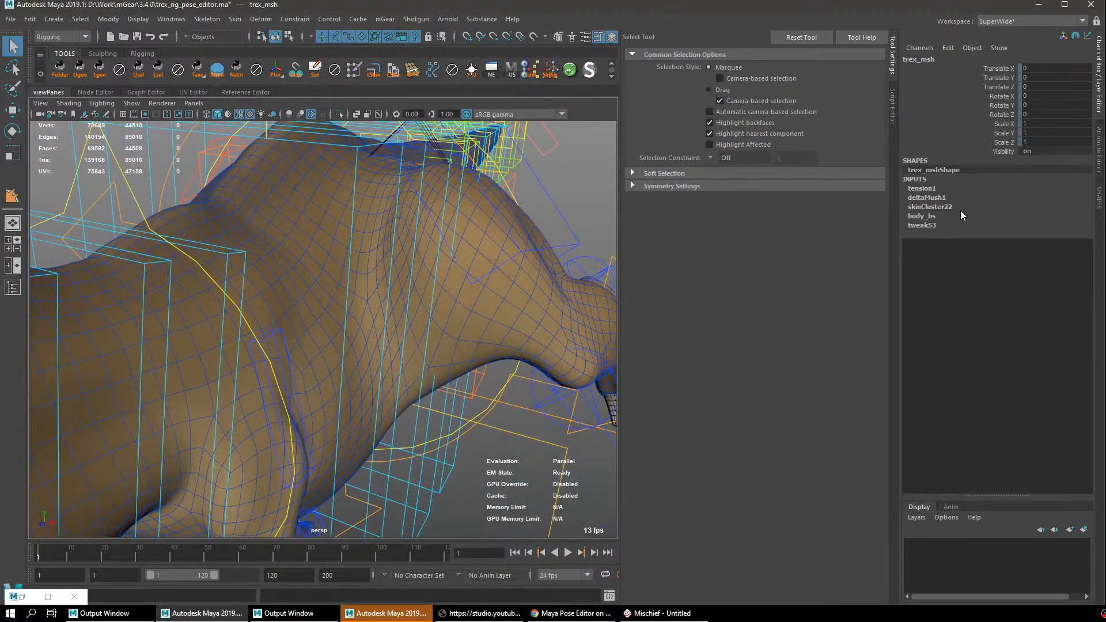
pyautogui.click(934, 199)
pyautogui.click(991, 206)
pyautogui.moveTo(310, 326); pyautogui.dragTo(476, 311, button='middle')
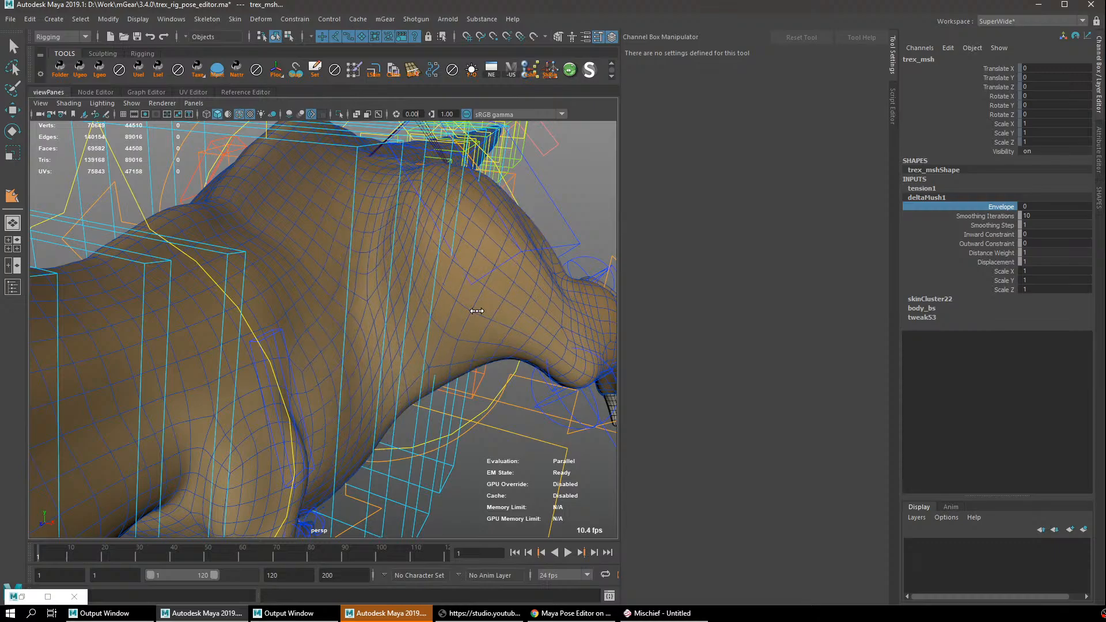
pyautogui.click(933, 188)
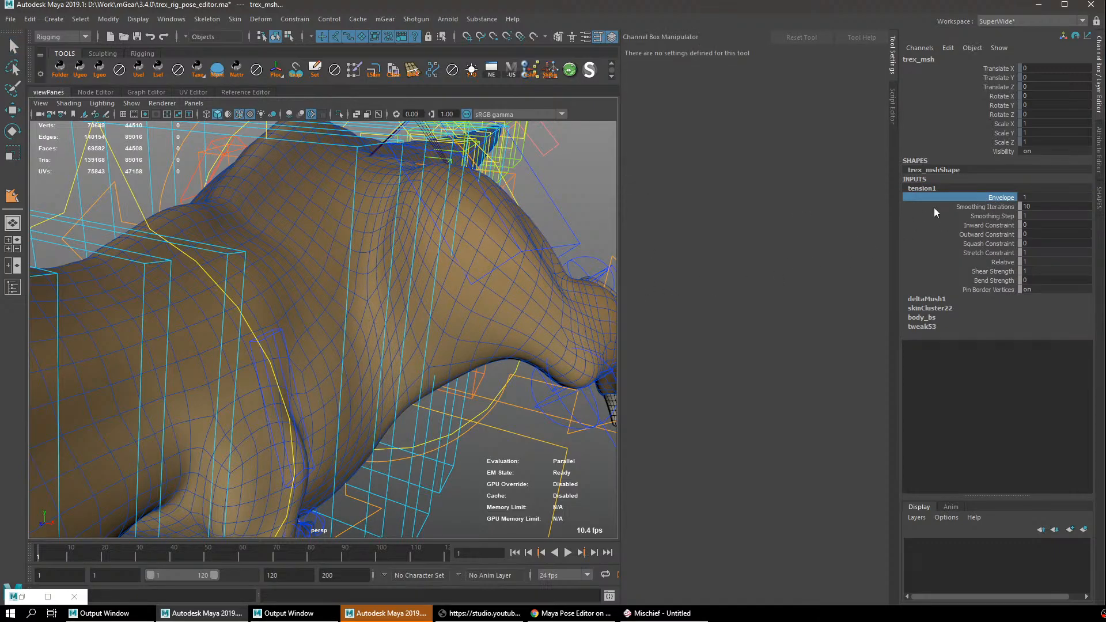
pyautogui.click(926, 298)
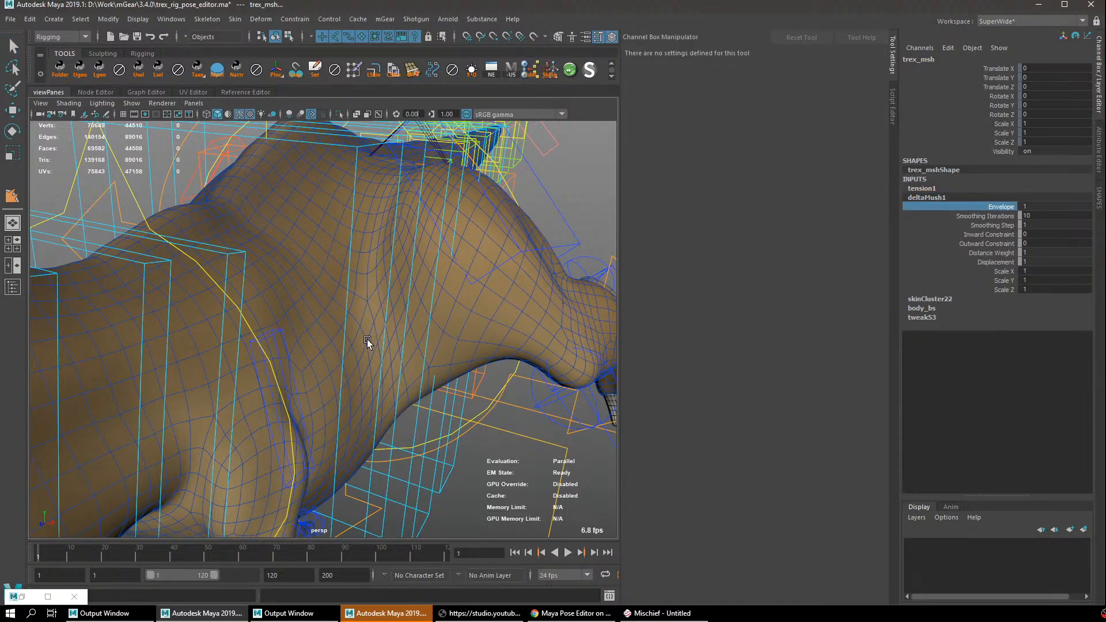
pyautogui.keyDown('alt'); pyautogui.moveTo(569, 335); pyautogui.dragTo(527, 357, button='right'); pyautogui.keyUp('alt')
pyautogui.moveTo(527, 357); pyautogui.dragTo(405, 382, button='middle')
pyautogui.keyDown('alt'); pyautogui.moveTo(404, 381); pyautogui.dragTo(424, 377); pyautogui.keyUp('alt')
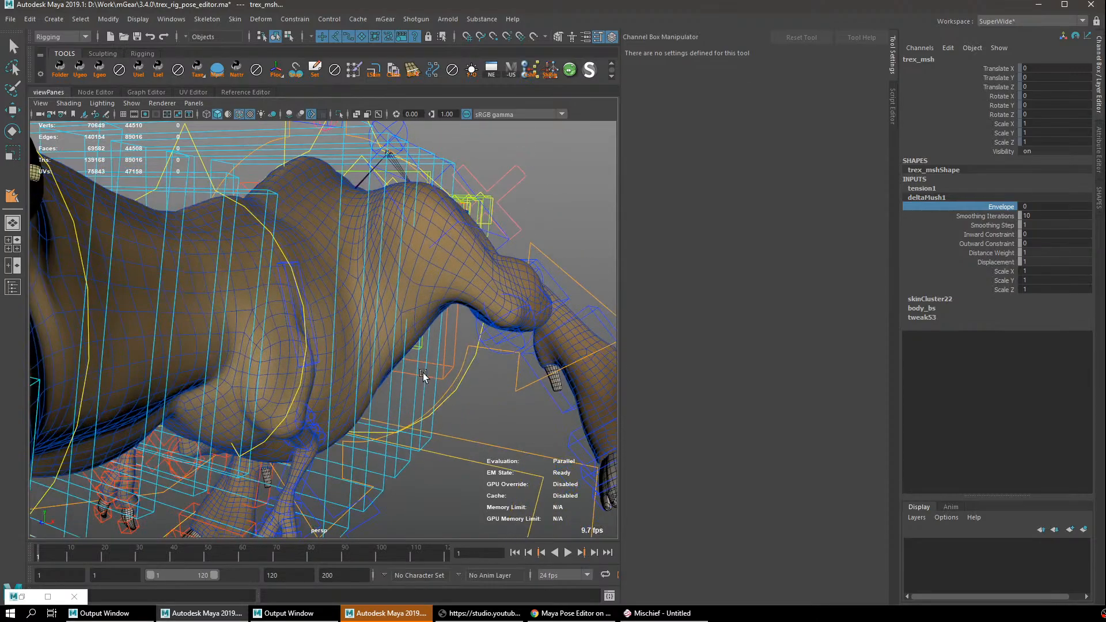
pyautogui.moveTo(423, 377); pyautogui.dragTo(638, 343, button='middle')
# Vary the tension1 Envelope to compare its effect on the posed leg, leaving it at 1.
pyautogui.click(921, 189)
pyautogui.click(1003, 198)
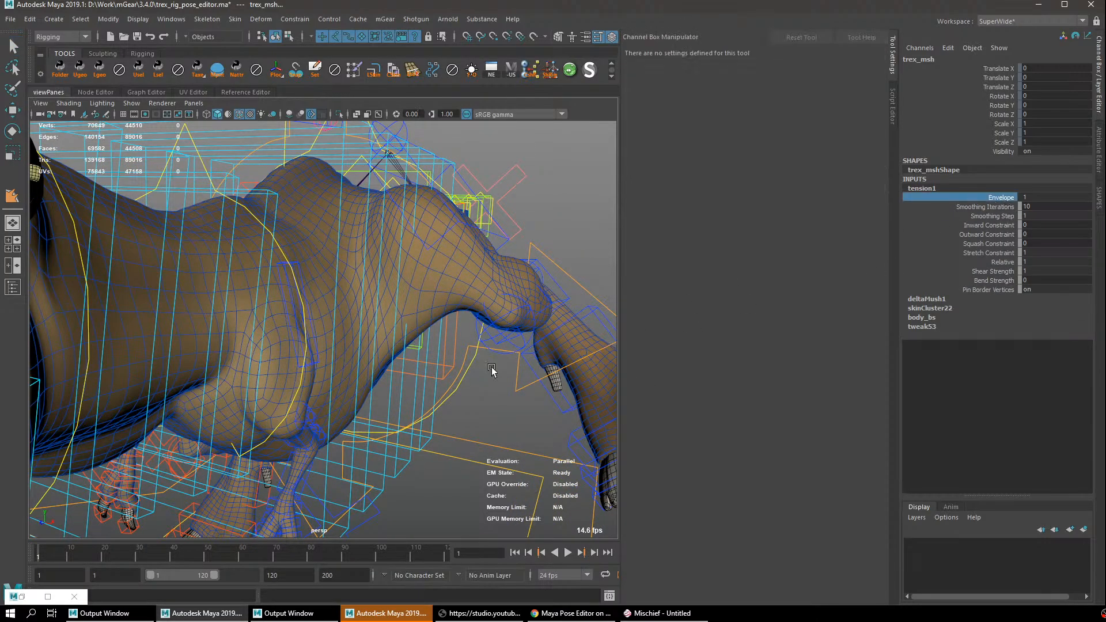
pyautogui.keyDown('alt'); pyautogui.moveTo(500, 381); pyautogui.dragTo(481, 357); pyautogui.keyUp('alt')
pyautogui.moveTo(481, 357); pyautogui.dragTo(395, 333, button='middle')
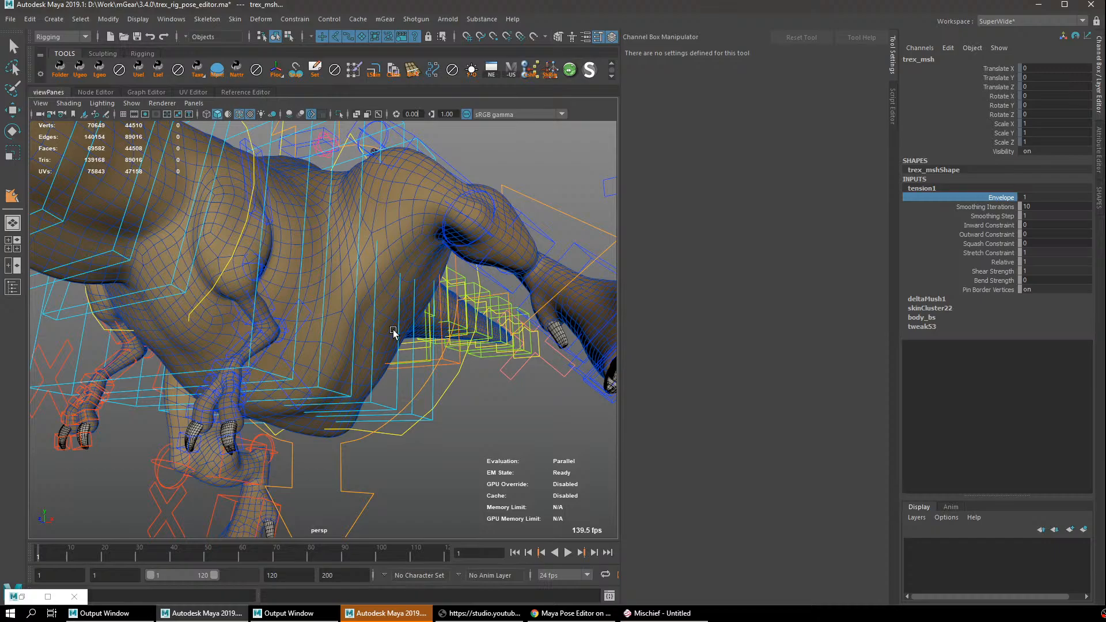
# Set tension1's Smoothing Iterations to 30.
pyautogui.click(1003, 206)
pyautogui.moveTo(661, 314); pyautogui.dragTo(503, 337, button='middle')
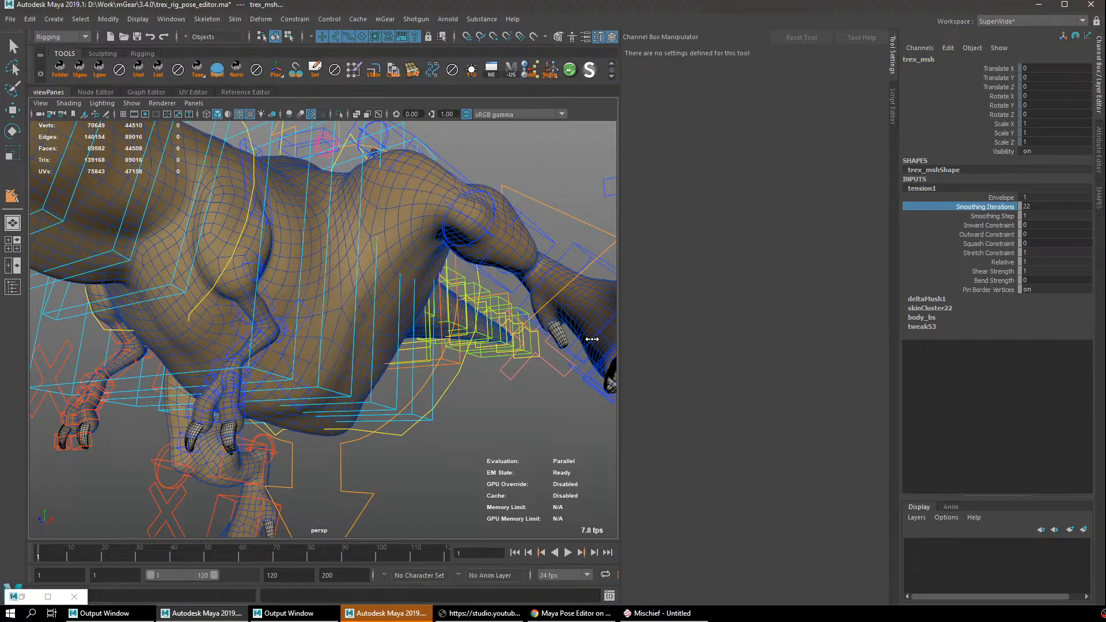
pyautogui.keyDown('alt'); pyautogui.moveTo(502, 329); pyautogui.dragTo(522, 354); pyautogui.keyUp('alt')
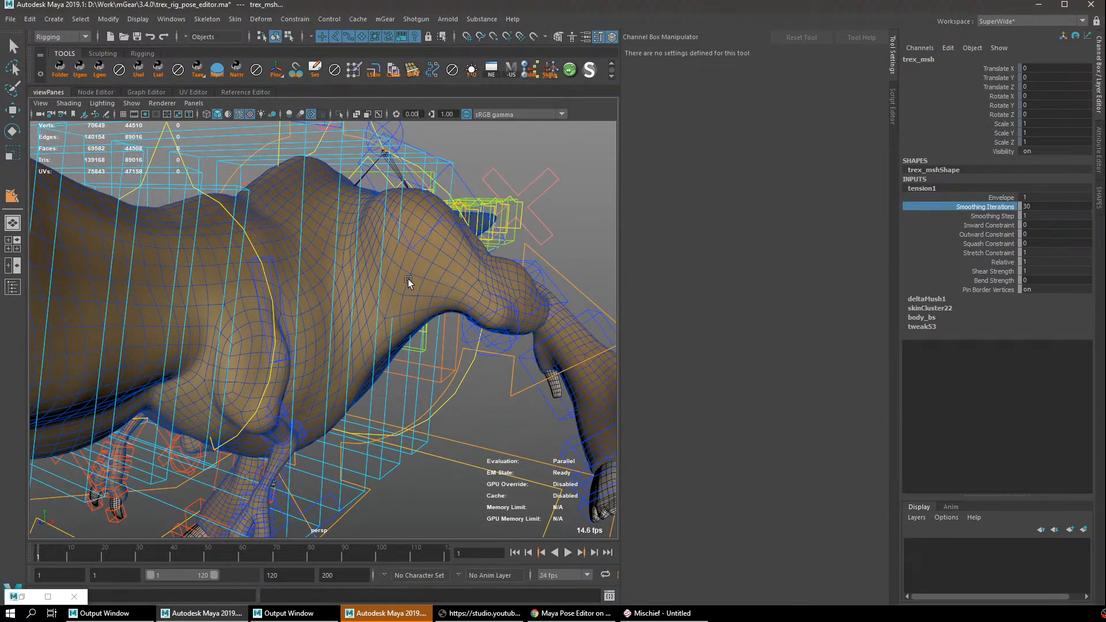
# Examine the deformation of the raised leg at the hip, knee and foot from several angles.
pyautogui.keyDown('alt'); pyautogui.moveTo(373, 323); pyautogui.dragTo(412, 350, button='middle'); pyautogui.keyUp('alt')
pyautogui.keyDown('alt'); pyautogui.moveTo(413, 351); pyautogui.dragTo(334, 357); pyautogui.keyUp('alt')
pyautogui.keyDown('alt'); pyautogui.moveTo(350, 353); pyautogui.dragTo(276, 328, button='right'); pyautogui.keyUp('alt')
pyautogui.keyDown('alt'); pyautogui.moveTo(276, 329); pyautogui.dragTo(213, 241, button='middle'); pyautogui.keyUp('alt')
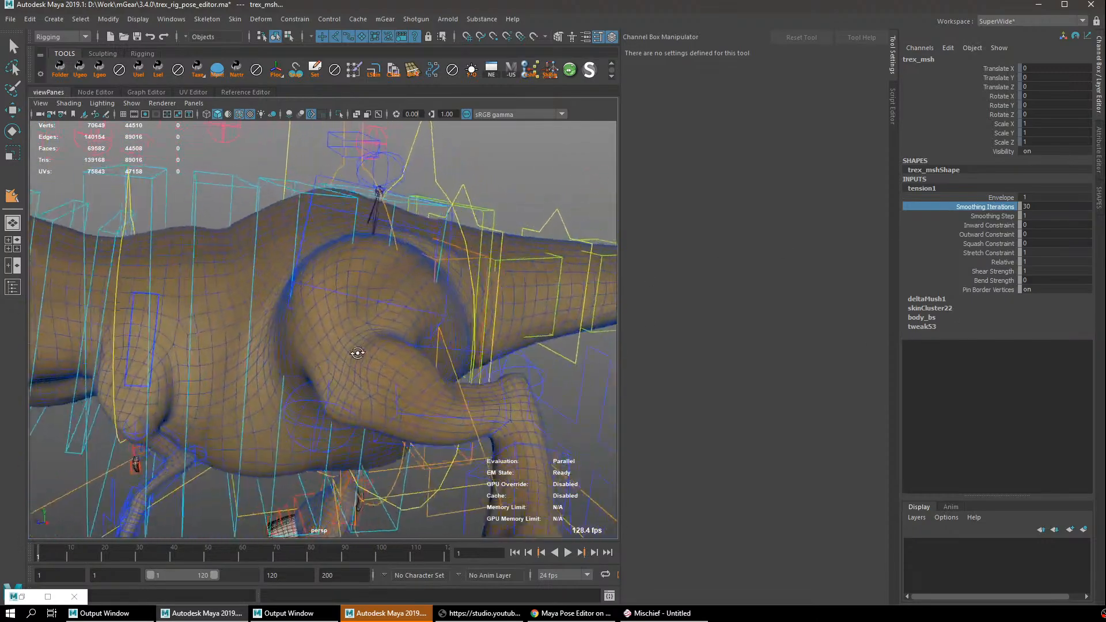
pyautogui.keyDown('alt'); pyautogui.moveTo(213, 241); pyautogui.dragTo(266, 407, button='right'); pyautogui.keyUp('alt')
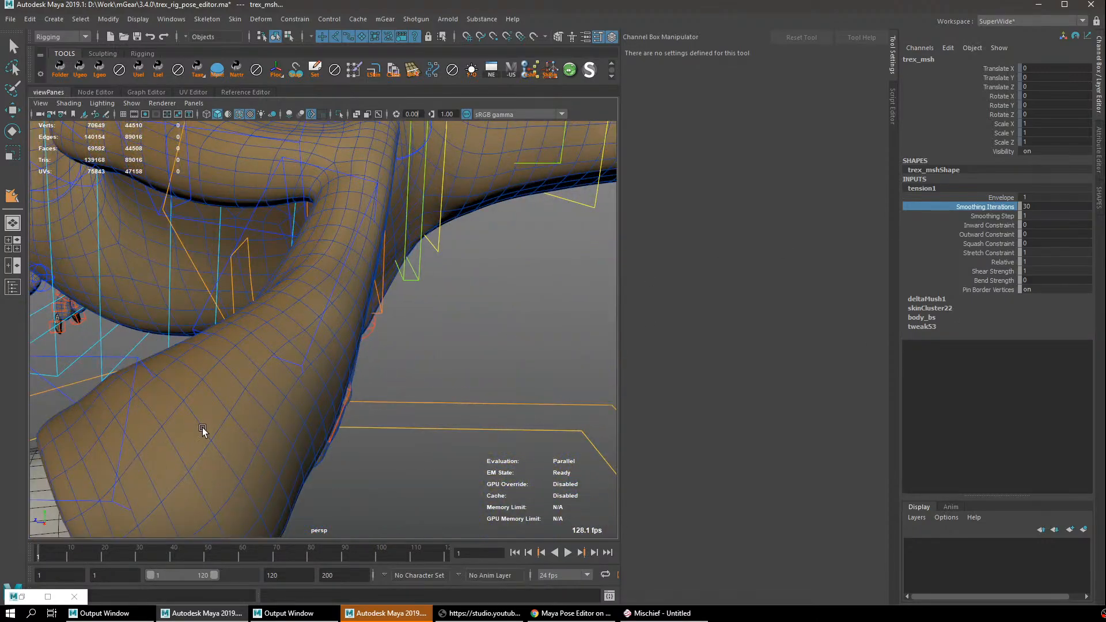
pyautogui.keyDown('alt'); pyautogui.moveTo(202, 428); pyautogui.dragTo(177, 430, button='right'); pyautogui.keyUp('alt')
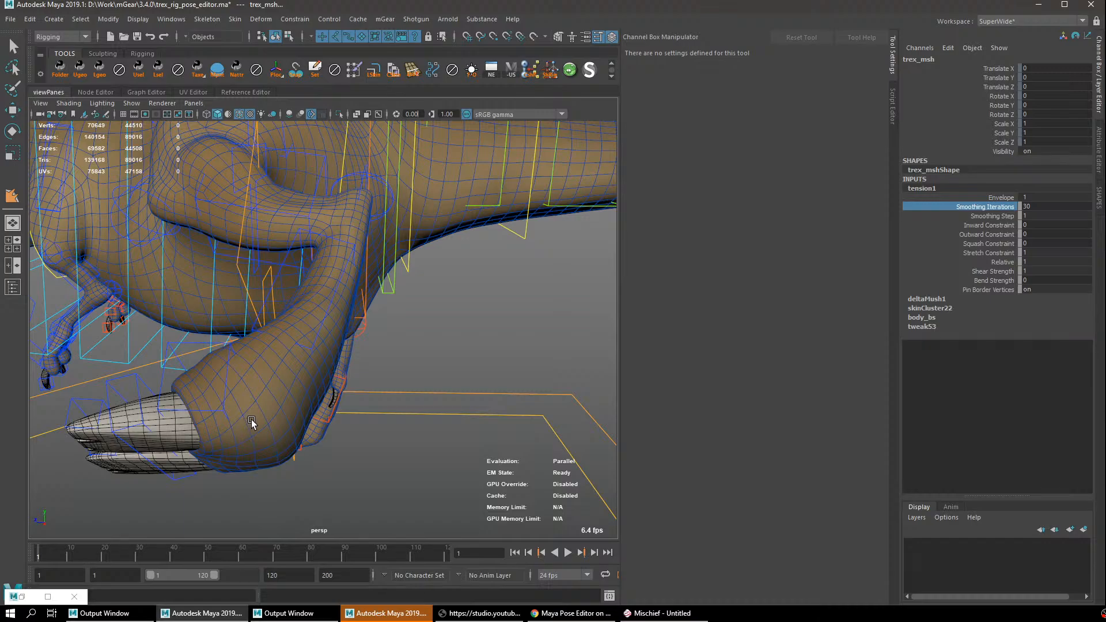
pyautogui.keyDown('alt'); pyautogui.moveTo(376, 288); pyautogui.dragTo(331, 276, button='right'); pyautogui.keyUp('alt')
pyautogui.keyDown('alt'); pyautogui.moveTo(331, 277); pyautogui.dragTo(343, 340); pyautogui.keyUp('alt')
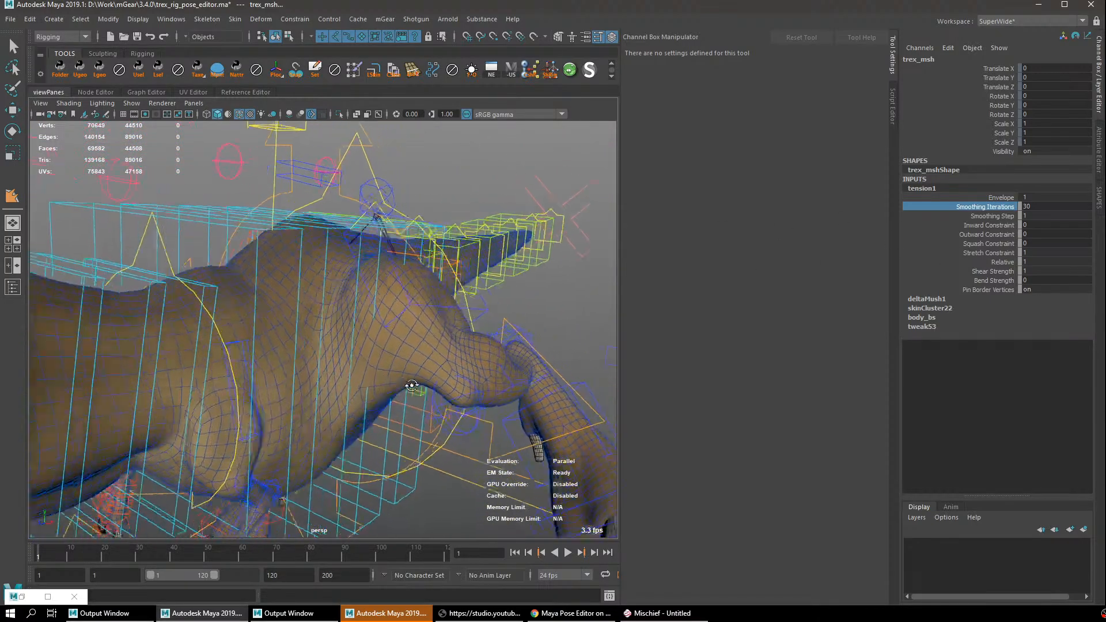
pyautogui.keyDown('alt'); pyautogui.moveTo(343, 341); pyautogui.dragTo(449, 270, button='right'); pyautogui.keyUp('alt')
pyautogui.keyDown('alt'); pyautogui.moveTo(443, 318); pyautogui.dragTo(518, 315); pyautogui.keyUp('alt')
# Duplicate trex_msh in its current pose, show the Outliner, and hide the duplicate.
pyautogui.press('q')
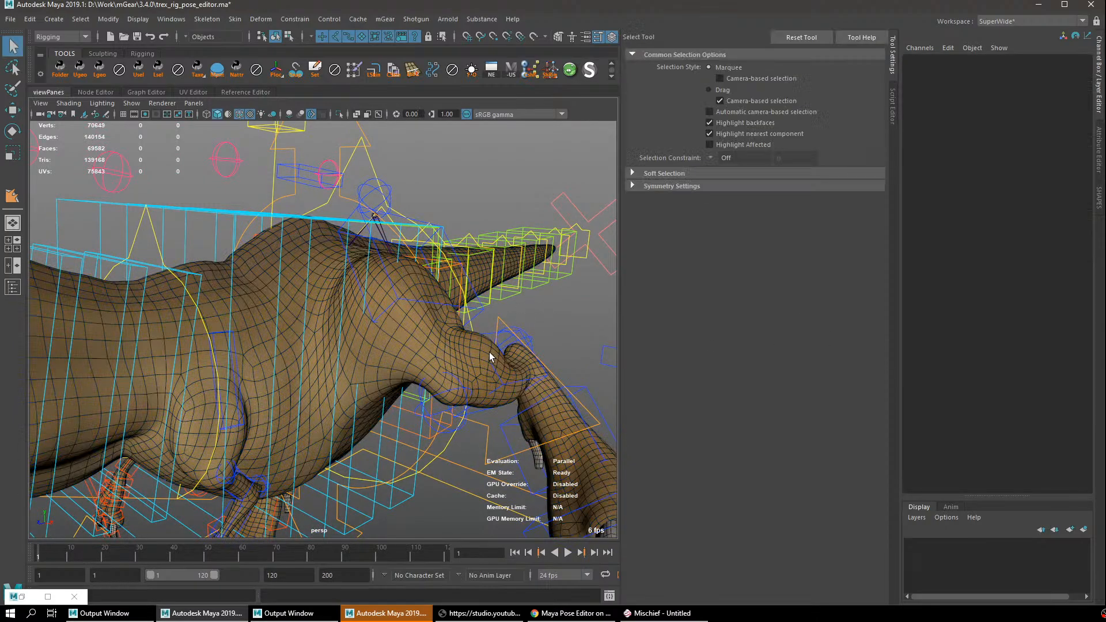
pyautogui.hotkey('ctrl', 'd')
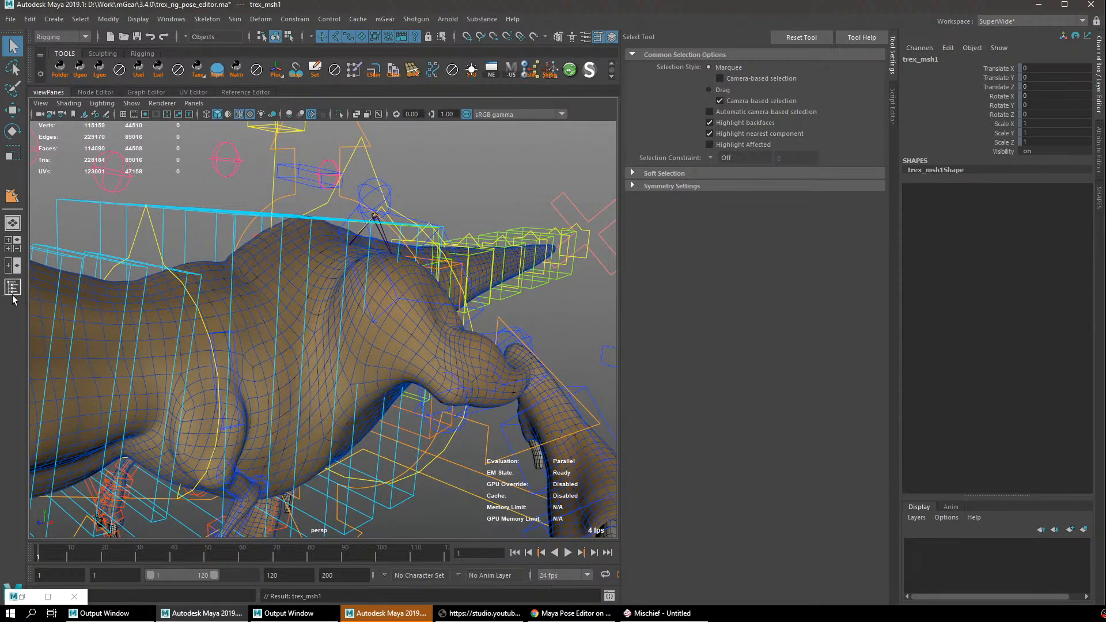
pyautogui.click(12, 287)
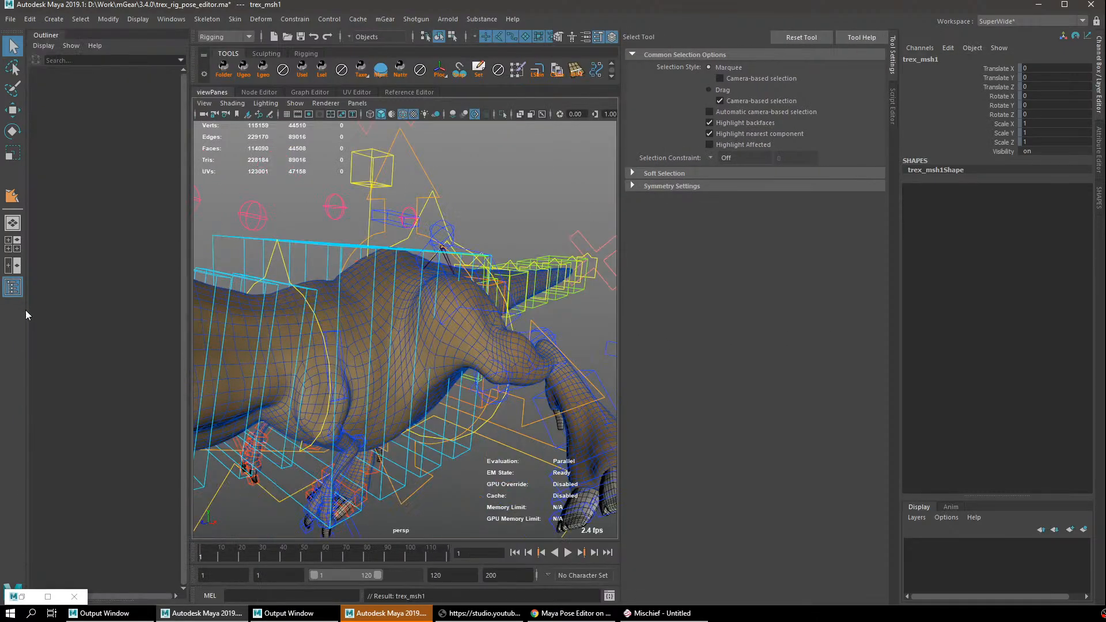
pyautogui.hotkey('ctrl', 'h')
# Show the tension1 attributes of trex_msh, and unhide and isolate the duplicate trex_msh1 in the viewport.
pyautogui.click(499, 344)
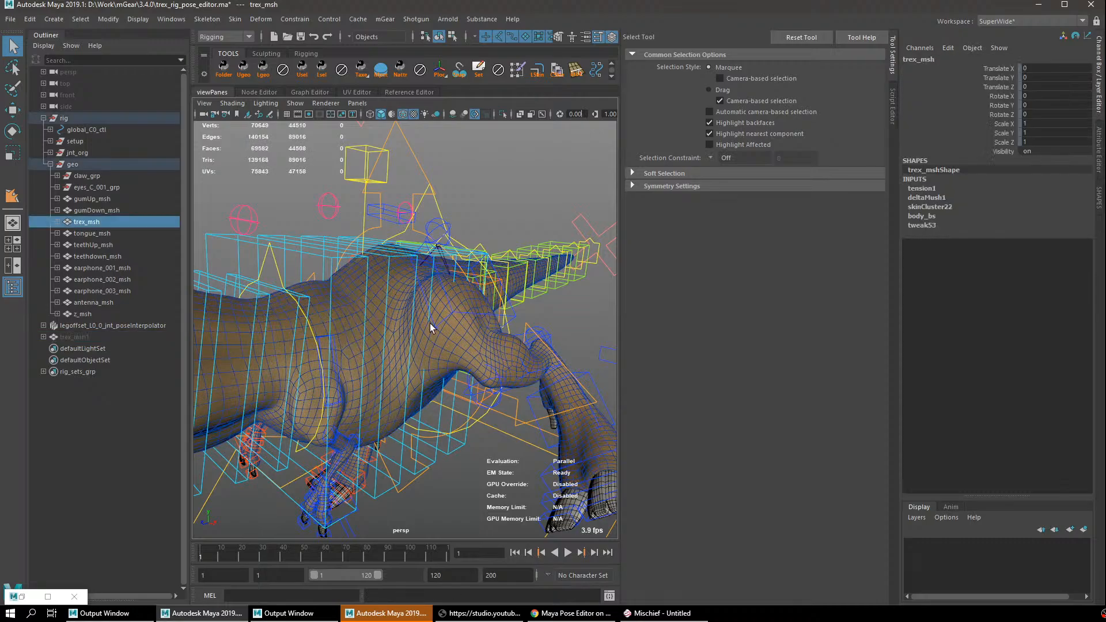
pyautogui.click(922, 188)
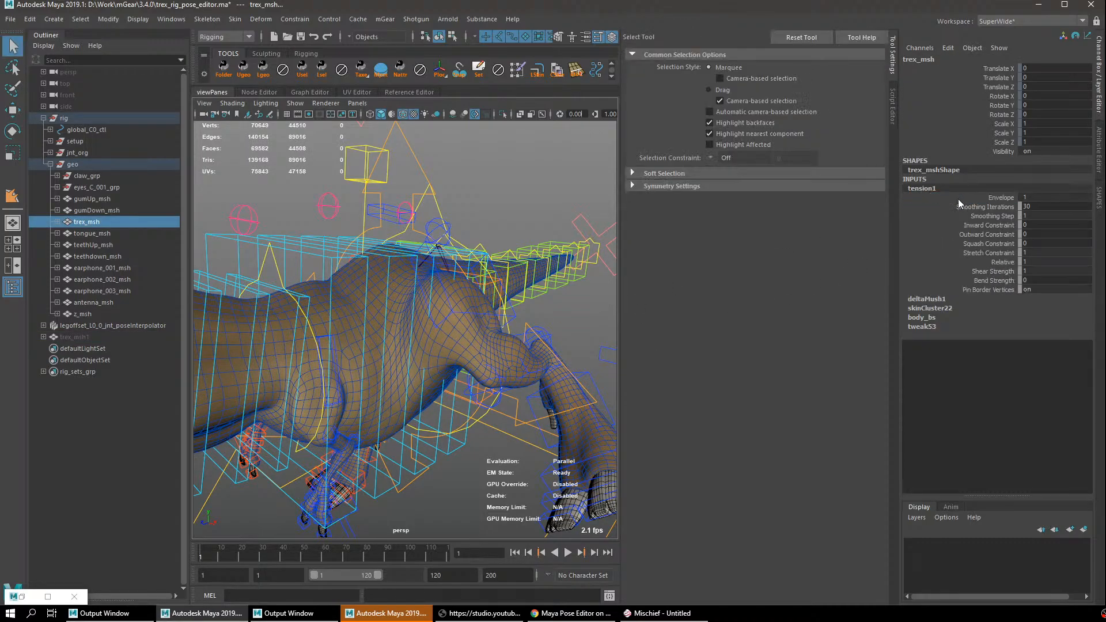
pyautogui.click(109, 337)
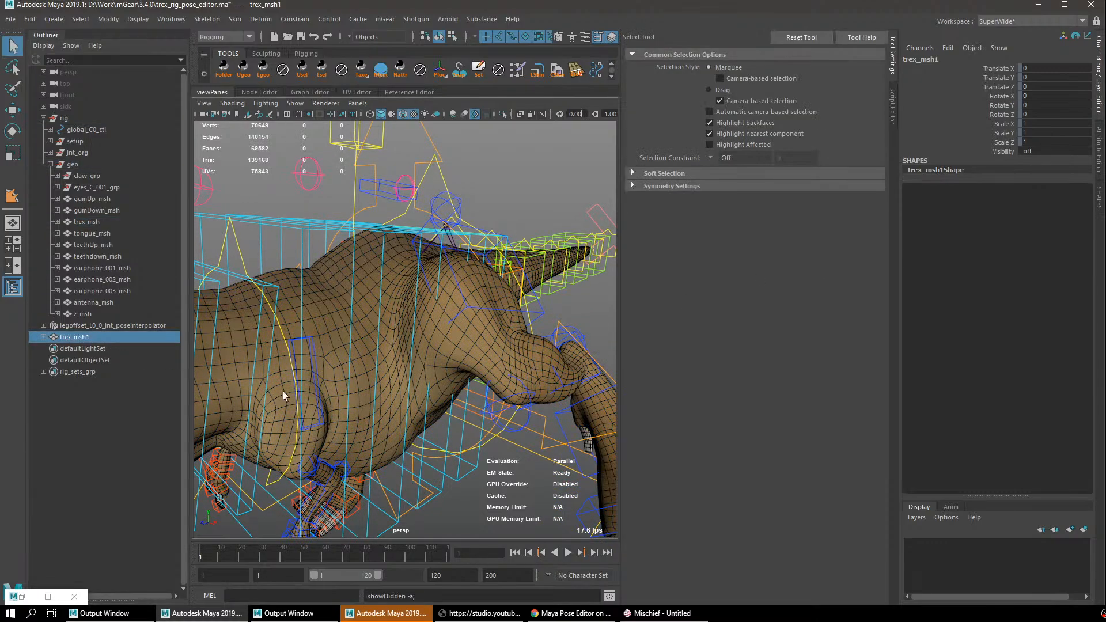
pyautogui.hotkey('shift', 'h')
pyautogui.hotkey('ctrl', '1')
pyautogui.keyDown('alt'); pyautogui.moveTo(482, 288); pyautogui.dragTo(602, 183); pyautogui.keyUp('alt')
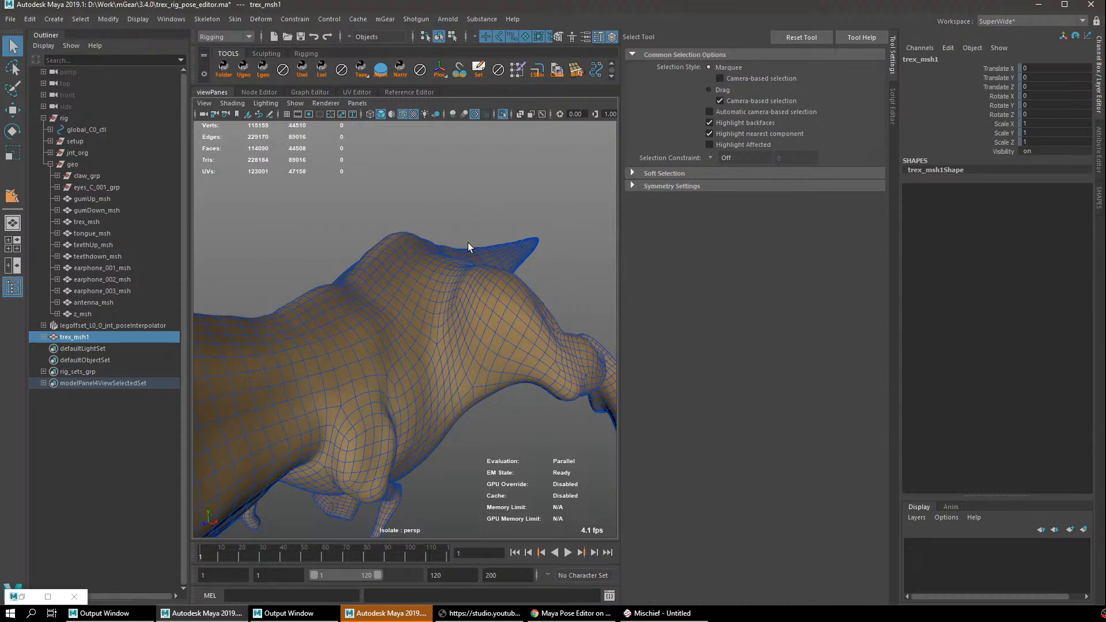
pyautogui.click(893, 66)
pyautogui.keyDown('alt'); pyautogui.moveTo(604, 344); pyautogui.dragTo(620, 212); pyautogui.keyUp('alt')
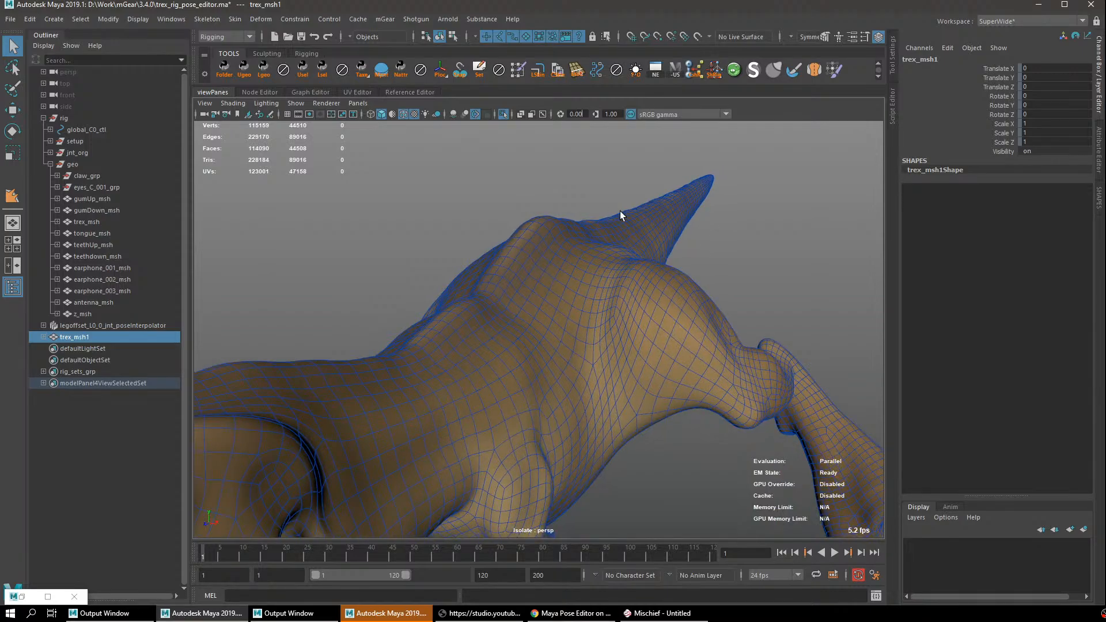
pyautogui.doubleClick(794, 71)
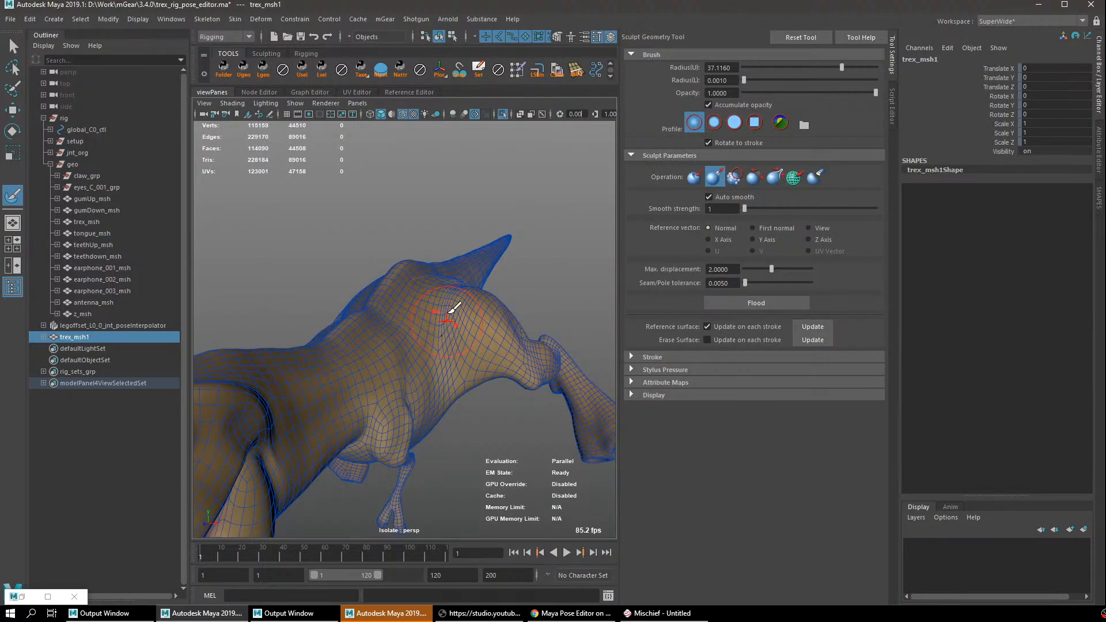
pyautogui.press('q')
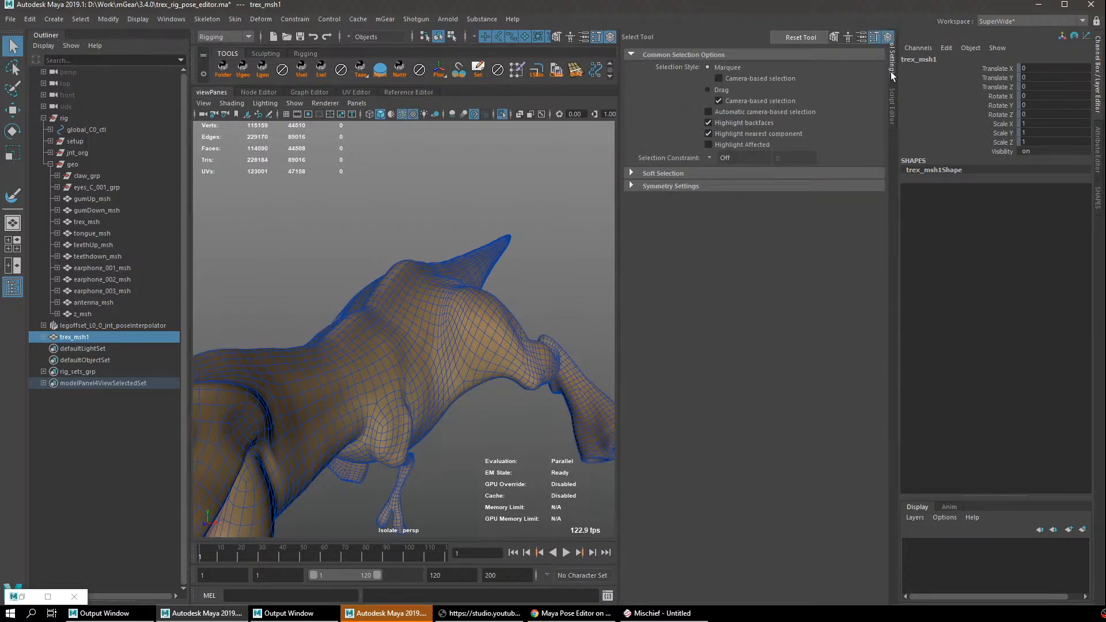
pyautogui.click(892, 69)
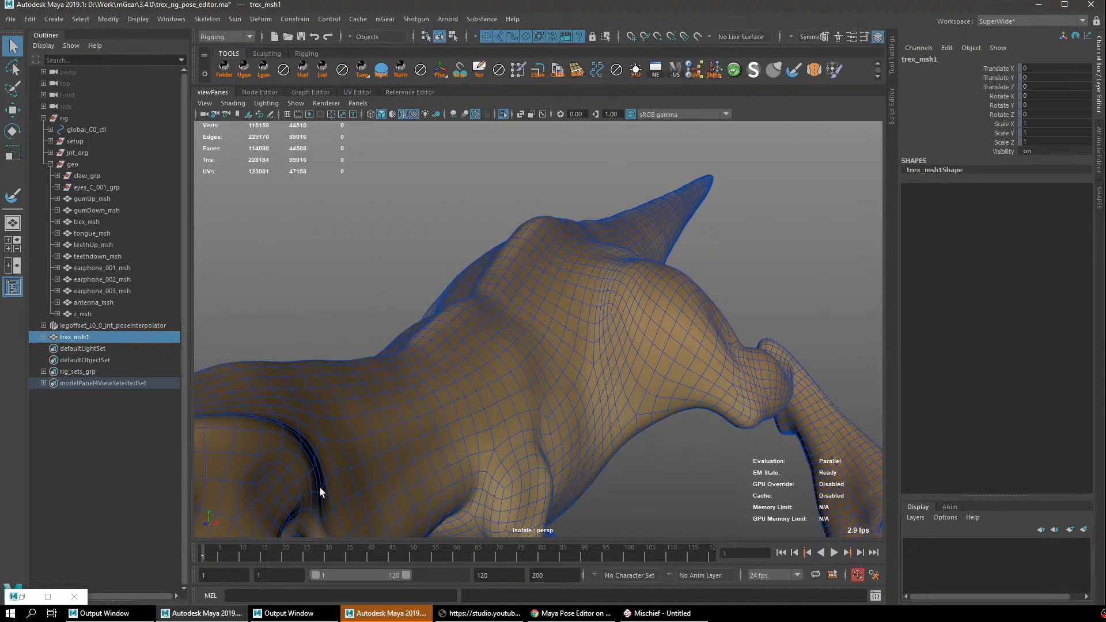
# Run the MEL command invertShape with trex_msh and its posed duplicate trex_msh1 selected.
pyautogui.keyDown('alt'); pyautogui.moveTo(616, 343); pyautogui.dragTo(436, 304, button='right'); pyautogui.keyUp('alt')
pyautogui.click(106, 225)
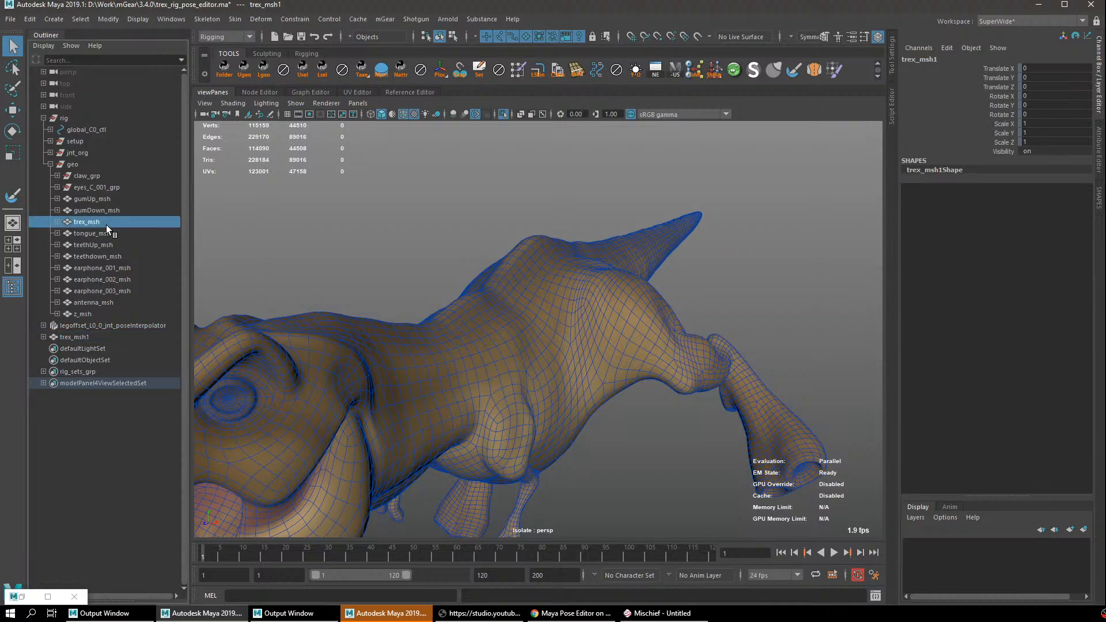
pyautogui.keyDown('ctrl'); pyautogui.click(98, 337); pyautogui.keyUp('ctrl')
pyautogui.click(274, 593)
pyautogui.write('invertShape')
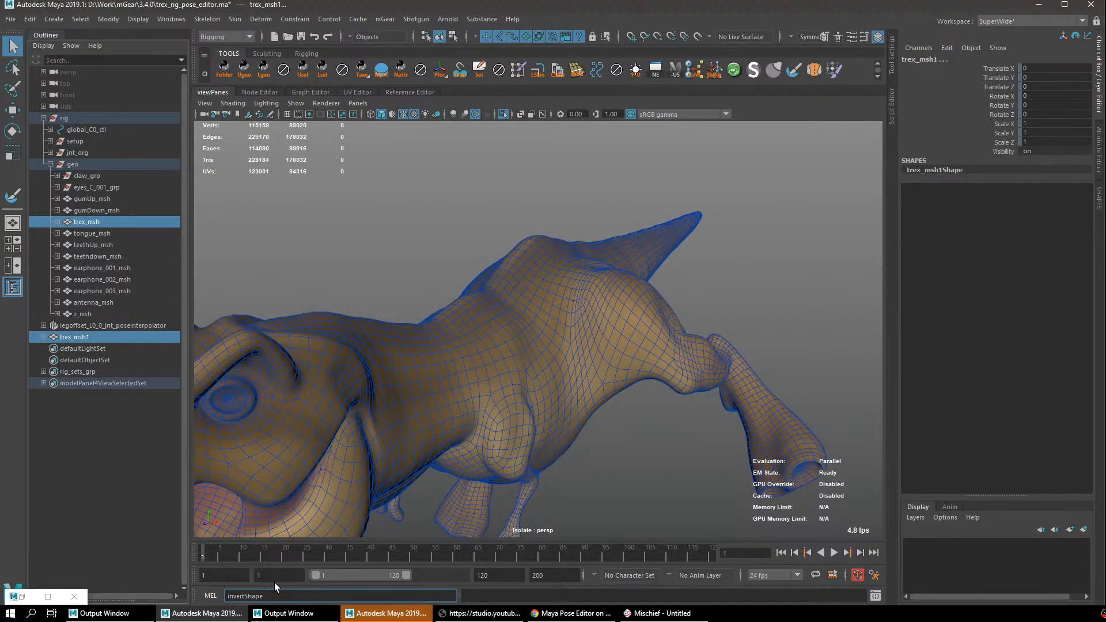
pyautogui.press('Return')
# Hide the posed duplicate trex_msh1 and select the inverted mesh to inspect its shape.
pyautogui.click(120, 349)
pyautogui.keyDown('alt'); pyautogui.moveTo(536, 235); pyautogui.dragTo(455, 274); pyautogui.keyUp('alt')
pyautogui.click(623, 347)
pyautogui.hotkey('ctrl', 'h')
pyautogui.click(567, 331)
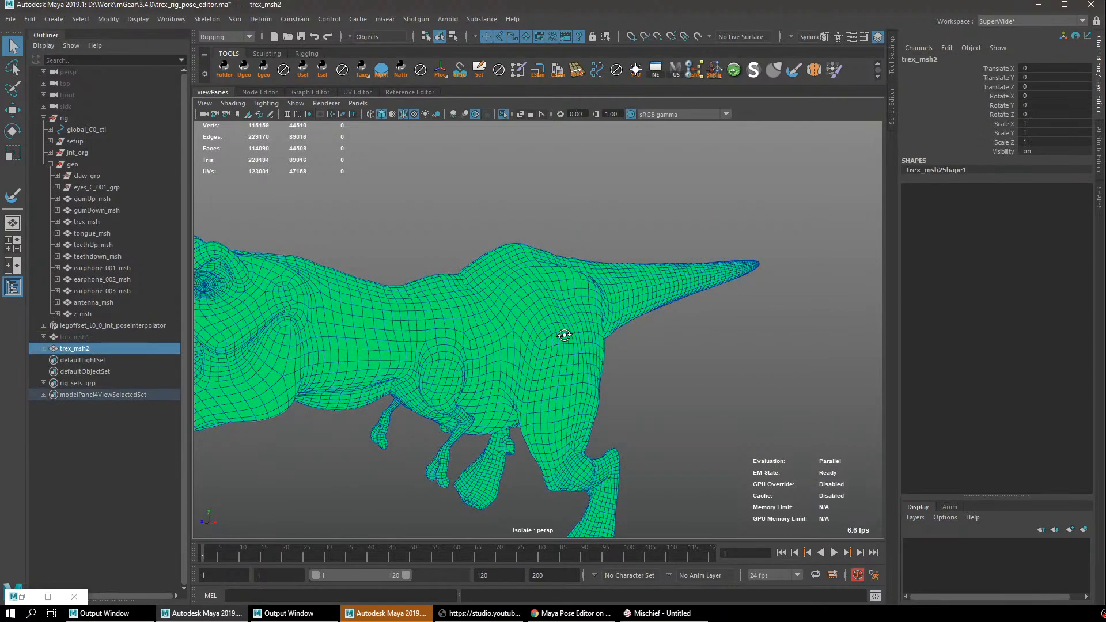
pyautogui.keyDown('alt'); pyautogui.moveTo(568, 331); pyautogui.dragTo(506, 312); pyautogui.keyUp('alt')
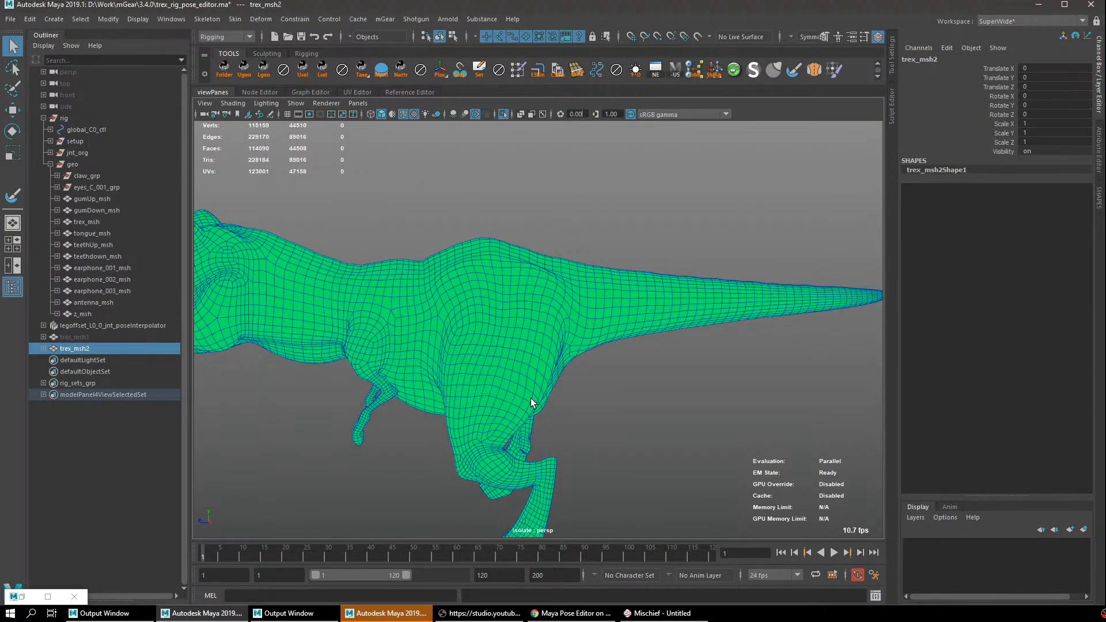
# Turn off the viewport isolation and hide the inverted mesh trex_msh2.
pyautogui.keyDown('alt'); pyautogui.moveTo(378, 168); pyautogui.dragTo(403, 209); pyautogui.keyUp('alt')
pyautogui.click(504, 113)
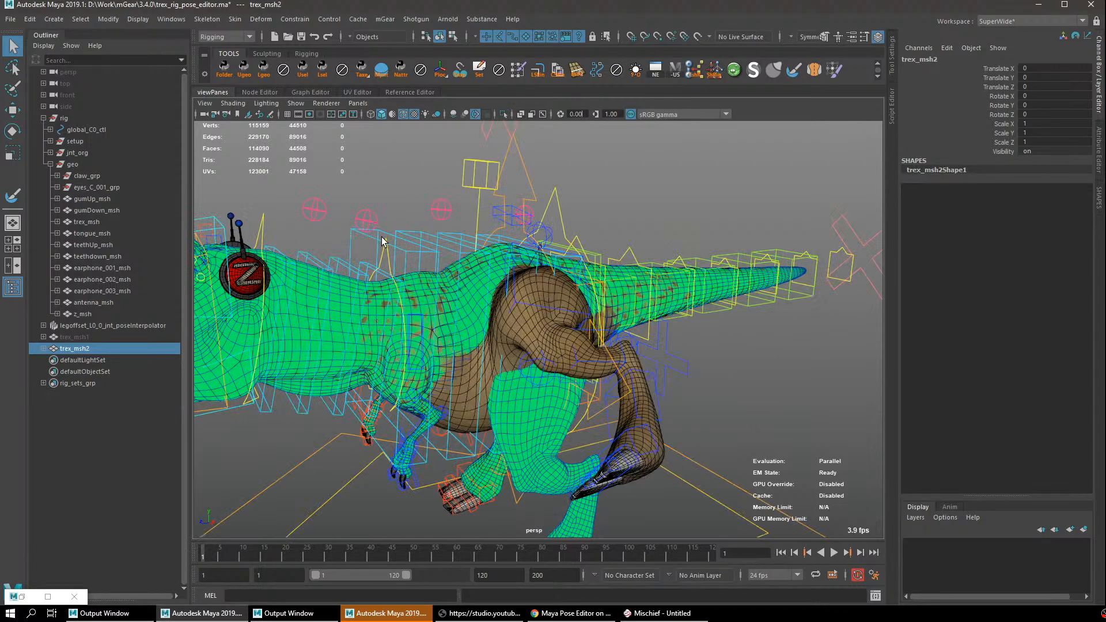
pyautogui.hotkey('ctrl', 'h')
# Review the deltaMush1 and tension1 attributes of trex_msh, and clear the selection to view the posed leg.
pyautogui.keyDown('alt'); pyautogui.moveTo(580, 341); pyautogui.dragTo(637, 352); pyautogui.keyUp('alt')
pyautogui.click(694, 344)
pyautogui.click(936, 207)
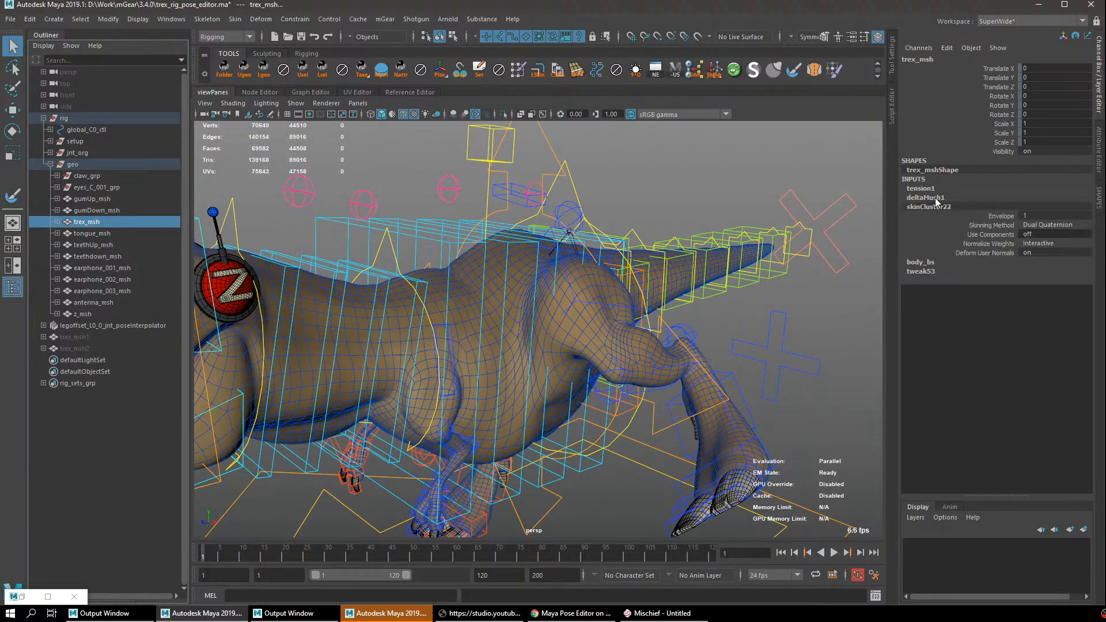
pyautogui.click(936, 198)
pyautogui.click(927, 190)
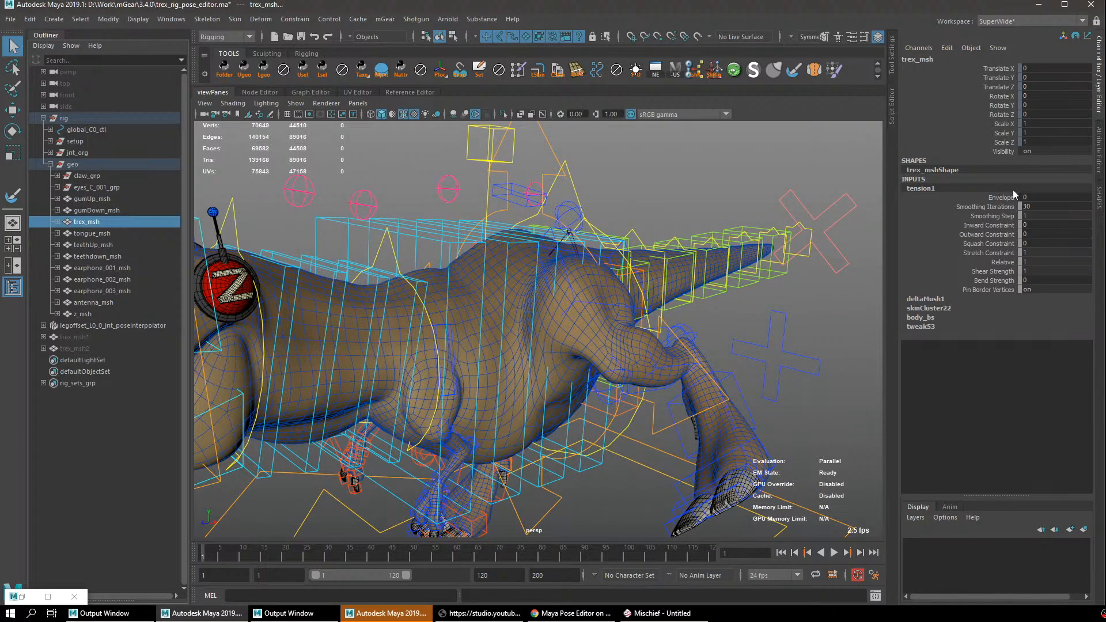
pyautogui.keyDown('alt'); pyautogui.moveTo(567, 291); pyautogui.dragTo(611, 330); pyautogui.keyUp('alt')
pyautogui.click(498, 221)
pyautogui.keyDown('alt'); pyautogui.moveTo(380, 403); pyautogui.dragTo(347, 367); pyautogui.keyUp('alt')
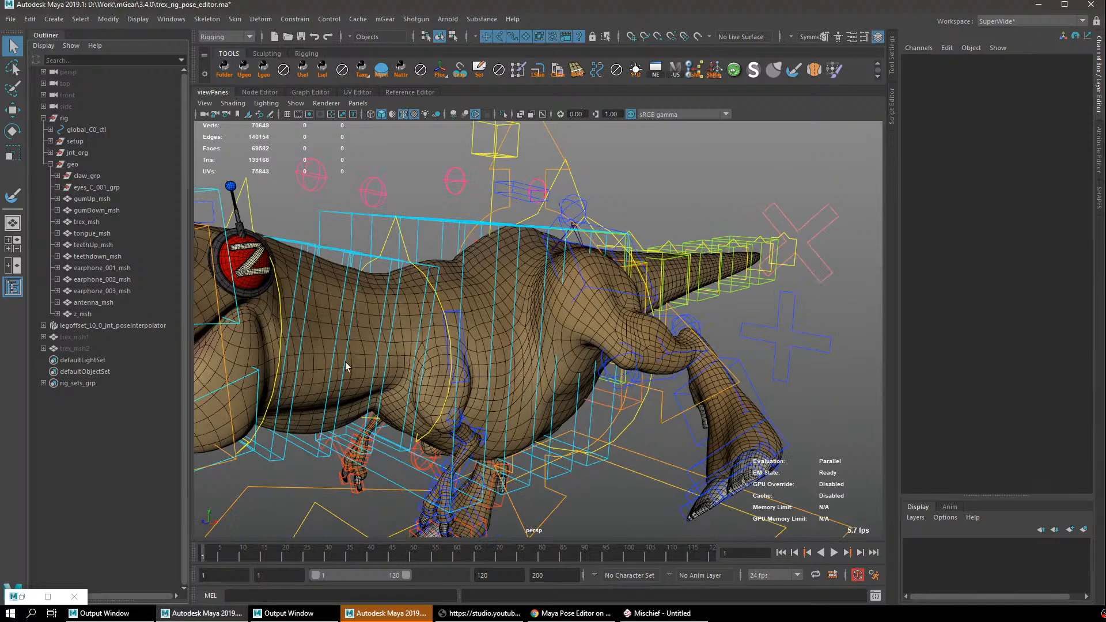
# Find the Connection Editor through the command search and open it.
pyautogui.hotkey('ctrl', 'Tab')
pyautogui.write('conn')
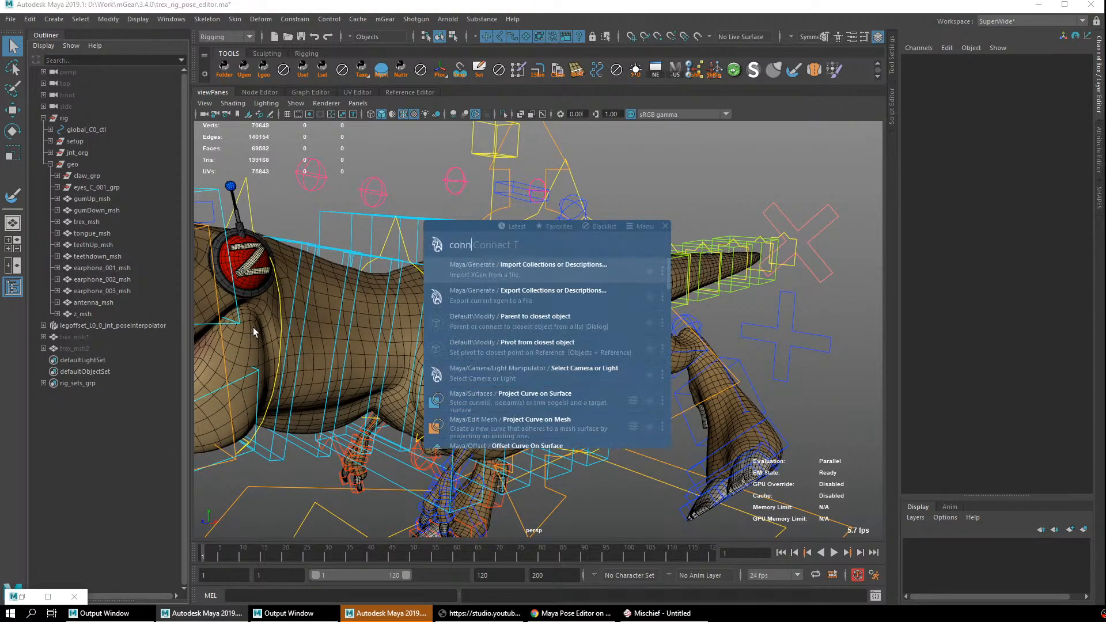
pyautogui.write('ec')
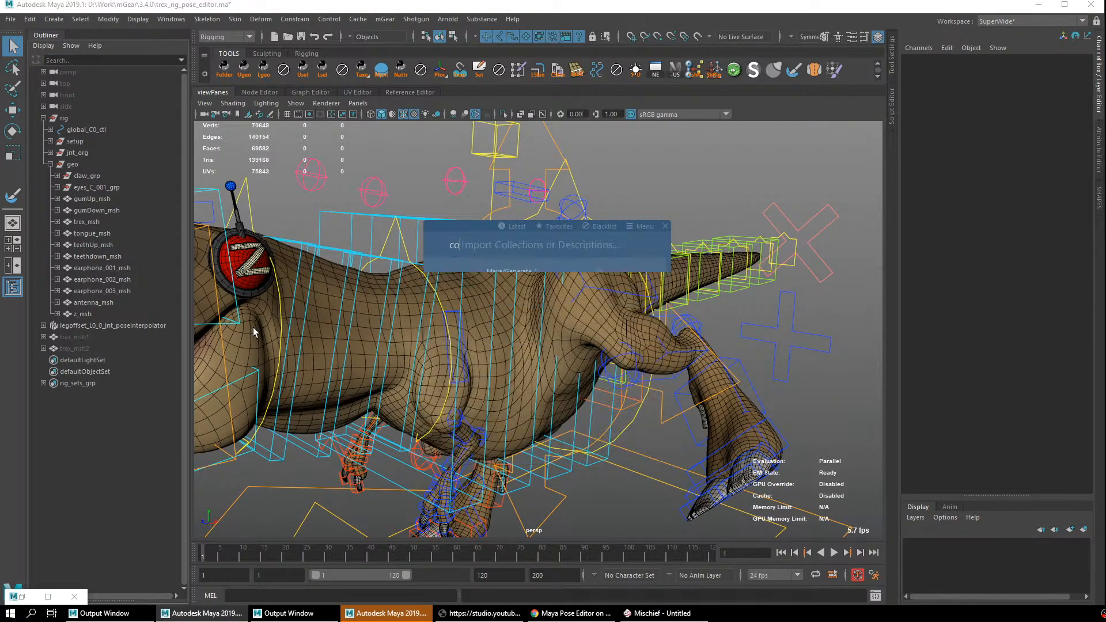
pyautogui.hotkey('ctrl', 'a')
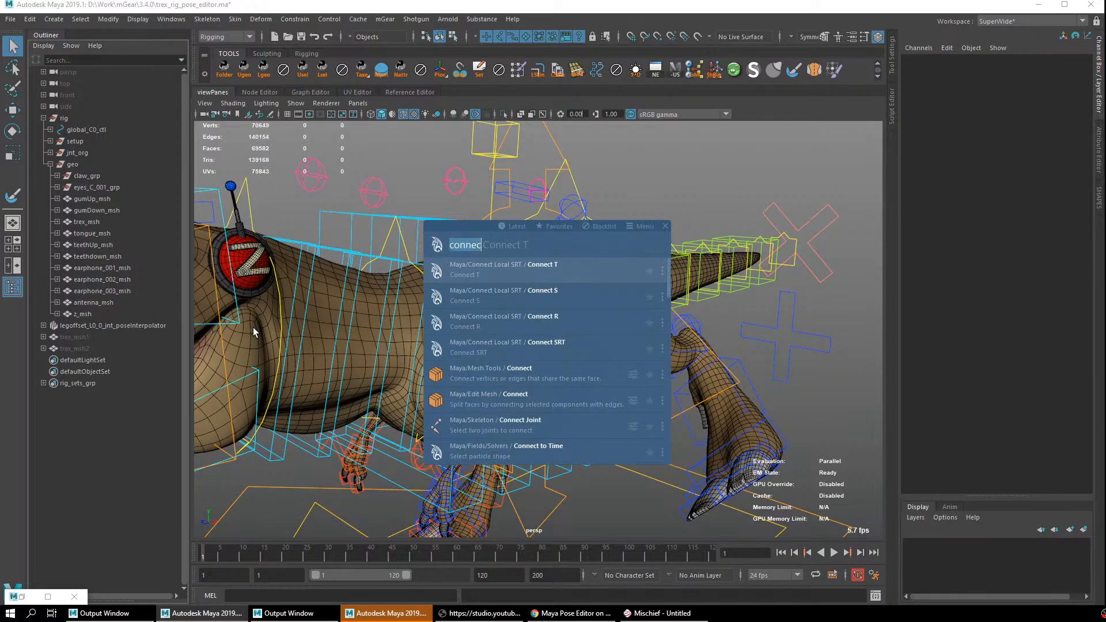
pyautogui.write('connectio')
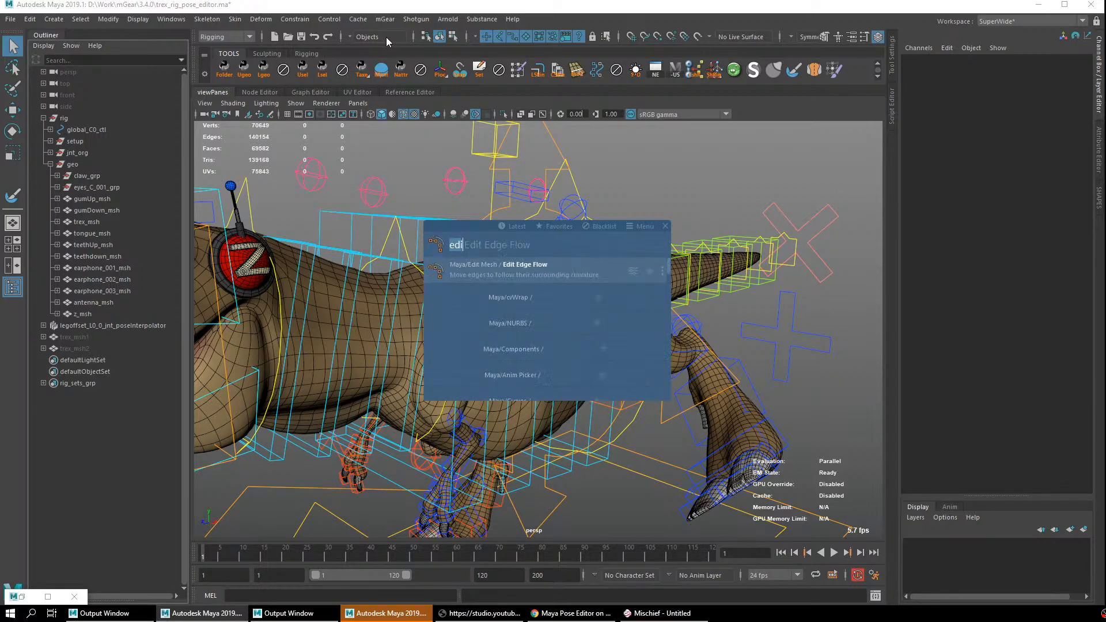
pyautogui.write('n ed')
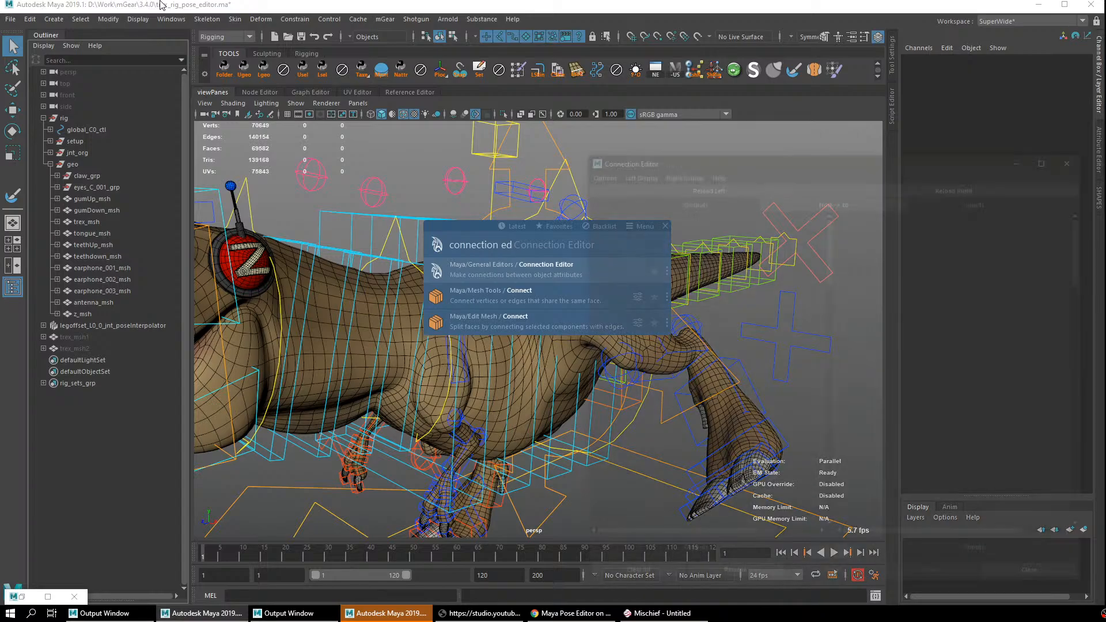
pyautogui.press('Return')
# Load trex_msh2Shape1 as the output side of the Connection Editor and unhide the inverted mesh.
pyautogui.click(114, 338)
pyautogui.click(114, 347)
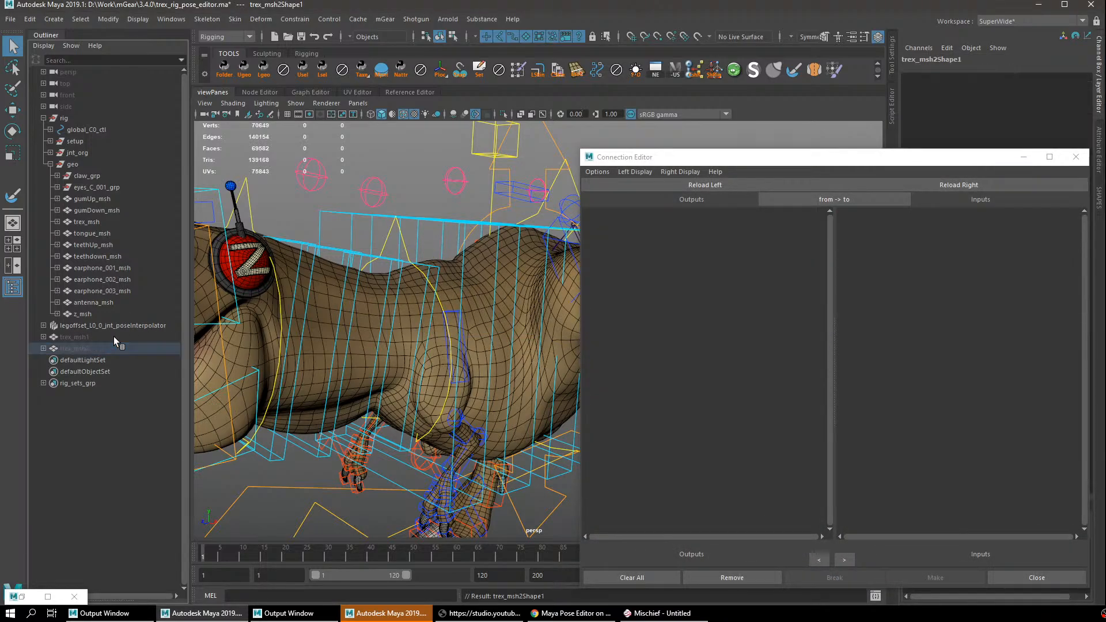
pyautogui.click(775, 185)
pyautogui.keyDown('alt'); pyautogui.moveTo(497, 331); pyautogui.dragTo(499, 374); pyautogui.keyUp('alt')
pyautogui.hotkey('shift', 'h')
pyautogui.keyDown('alt'); pyautogui.moveTo(498, 375); pyautogui.dragTo(486, 365, button='middle'); pyautogui.keyUp('alt')
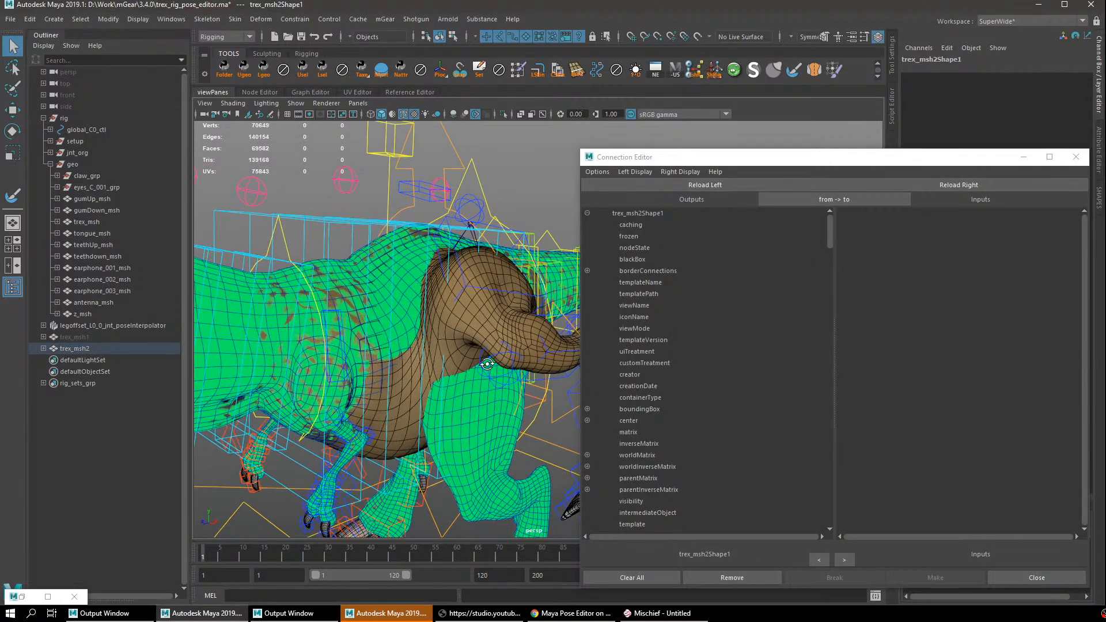
# Load the body_bs blend shape node of trex_msh as the input side of the Connection Editor.
pyautogui.click(499, 372)
pyautogui.click(558, 304)
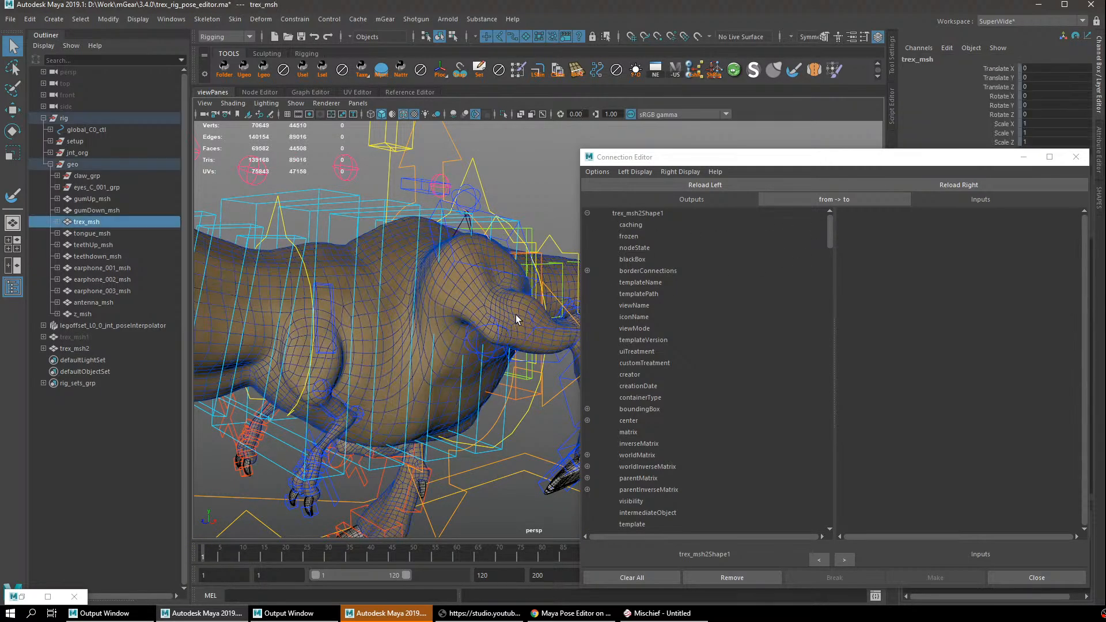
pyautogui.click(929, 207)
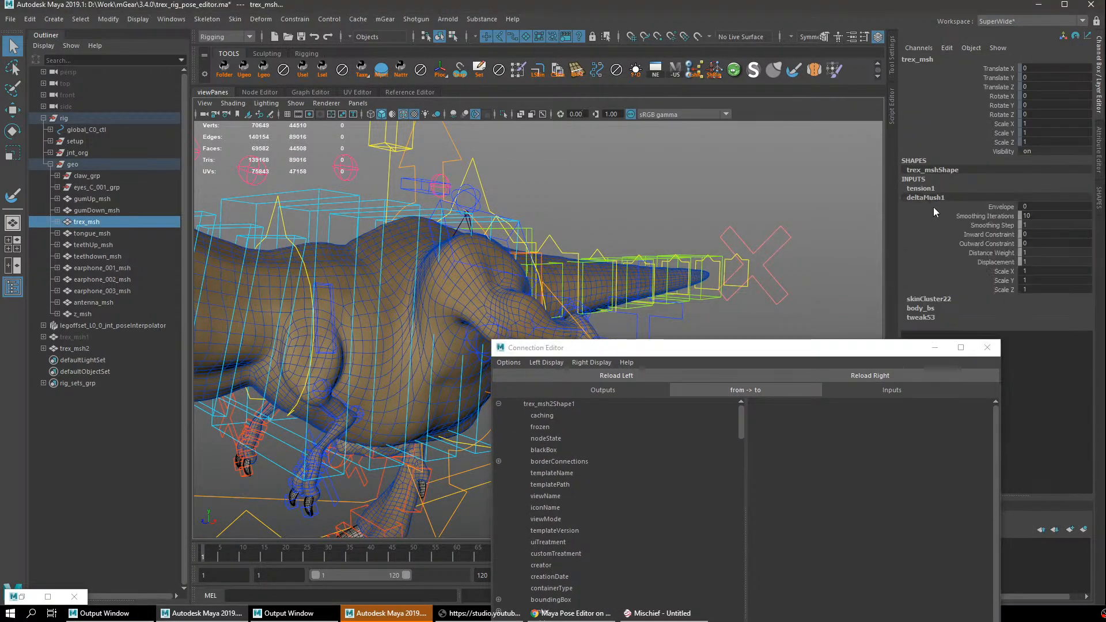
pyautogui.click(928, 317)
pyautogui.click(887, 376)
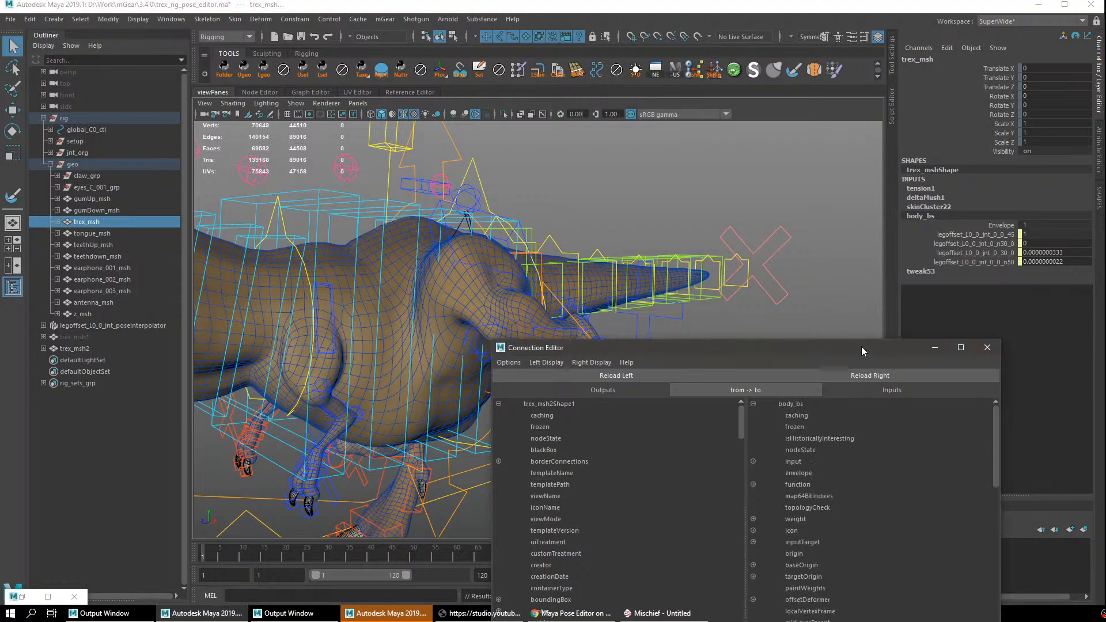
# Choose outMesh of trex_msh2Shape1 as the output attribute to connect.
pyautogui.moveTo(861, 348); pyautogui.dragTo(957, 123)
pyautogui.scroll(-11, 807, 223)
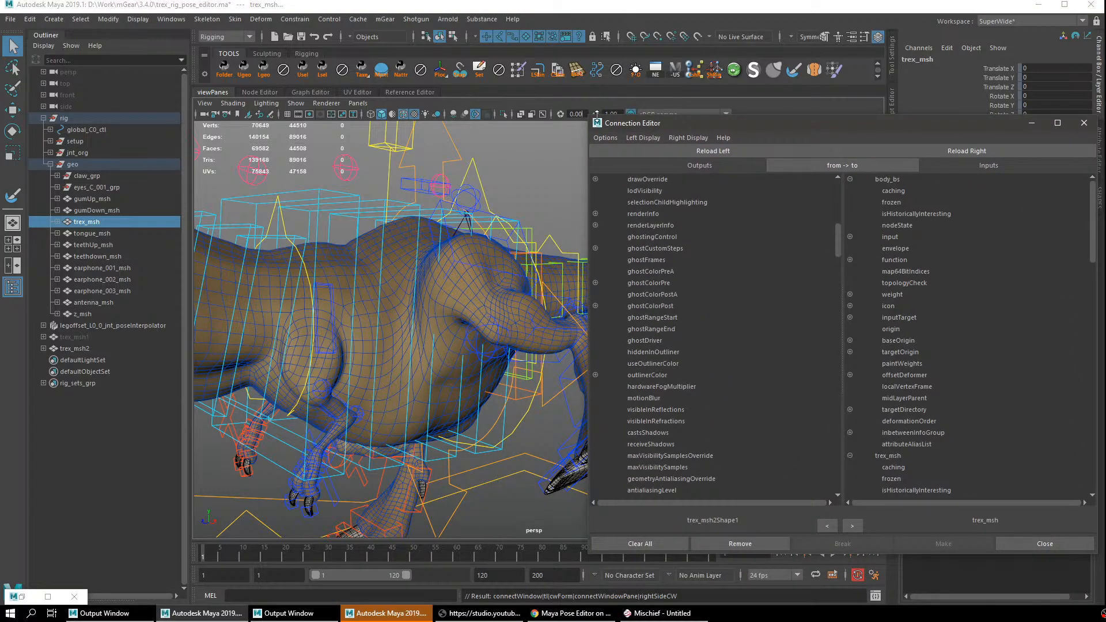
pyautogui.moveTo(589, 117); pyautogui.dragTo(699, 119)
pyautogui.moveTo(893, 237); pyautogui.dragTo(898, 296)
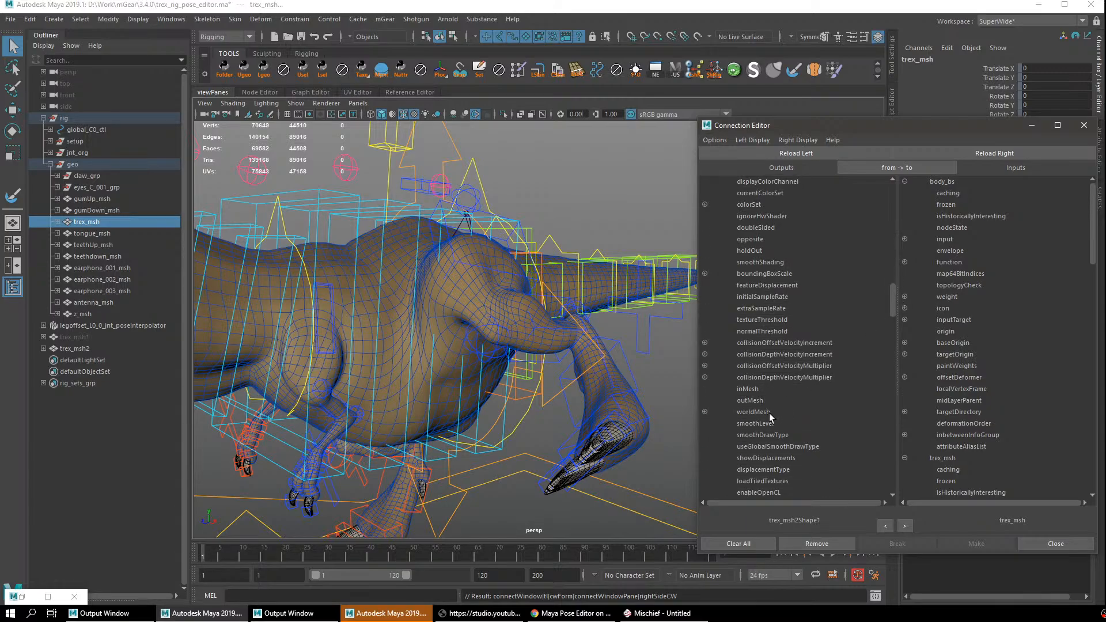
pyautogui.click(754, 400)
pyautogui.moveTo(1092, 254); pyautogui.dragTo(1093, 241)
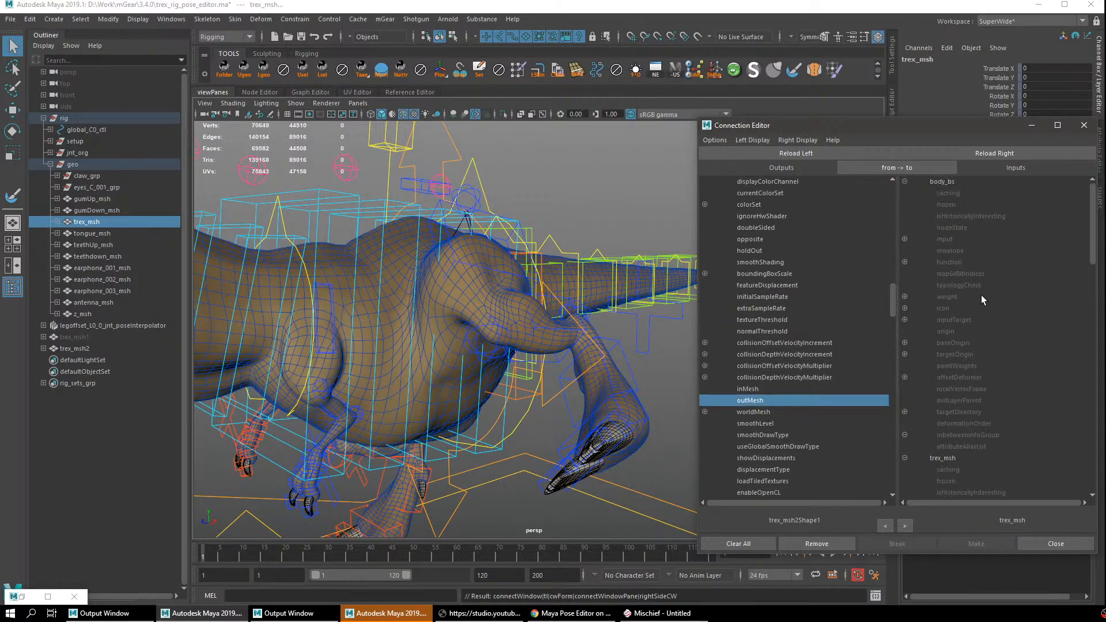
# Connect outMesh to body_bs inputTarget[0].inputTargetGroup[0].inputTargetItem[6000].inputGeomTarget, check the deformed leg, and break the connection.
pyautogui.click(907, 321)
pyautogui.click(907, 332)
pyautogui.click(907, 344)
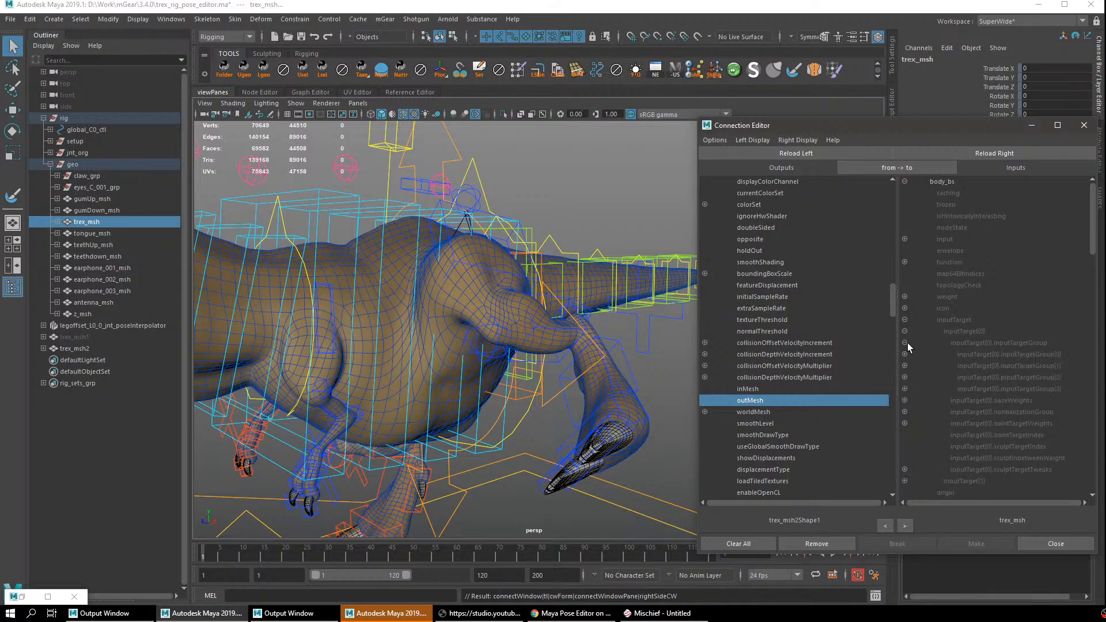
pyautogui.click(905, 354)
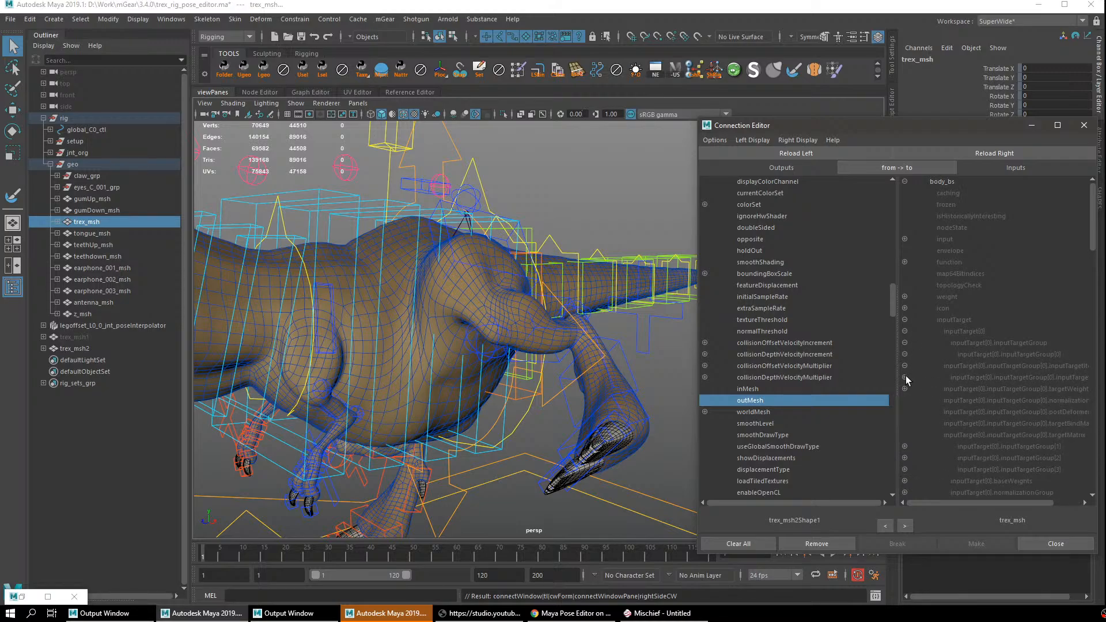
pyautogui.click(905, 377)
pyautogui.moveTo(984, 504); pyautogui.dragTo(1020, 504)
pyautogui.click(1059, 389)
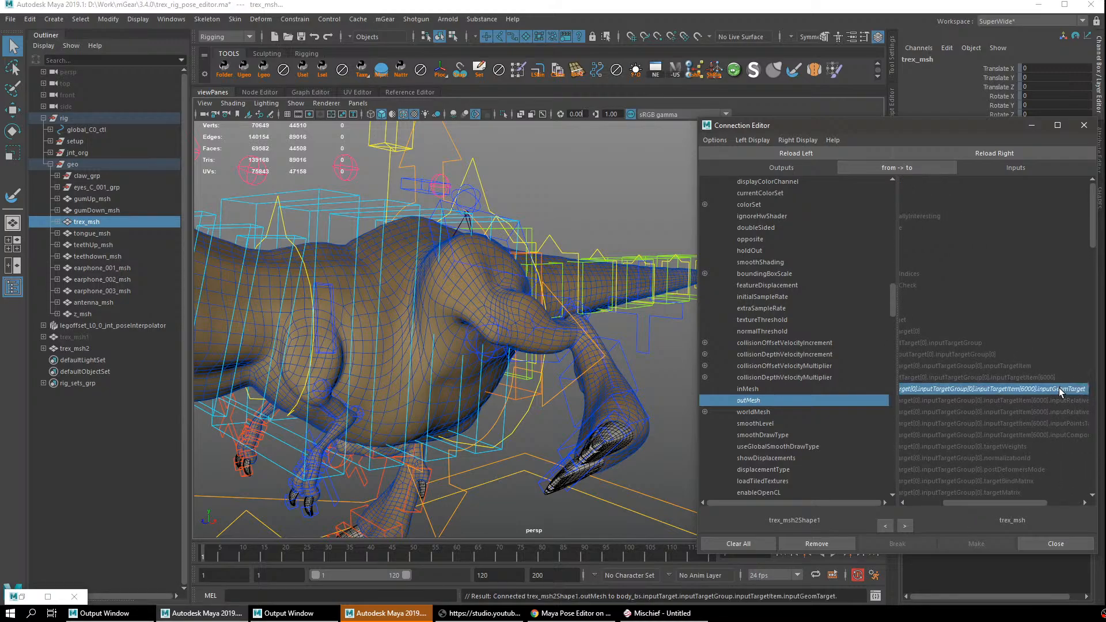
pyautogui.click(947, 389)
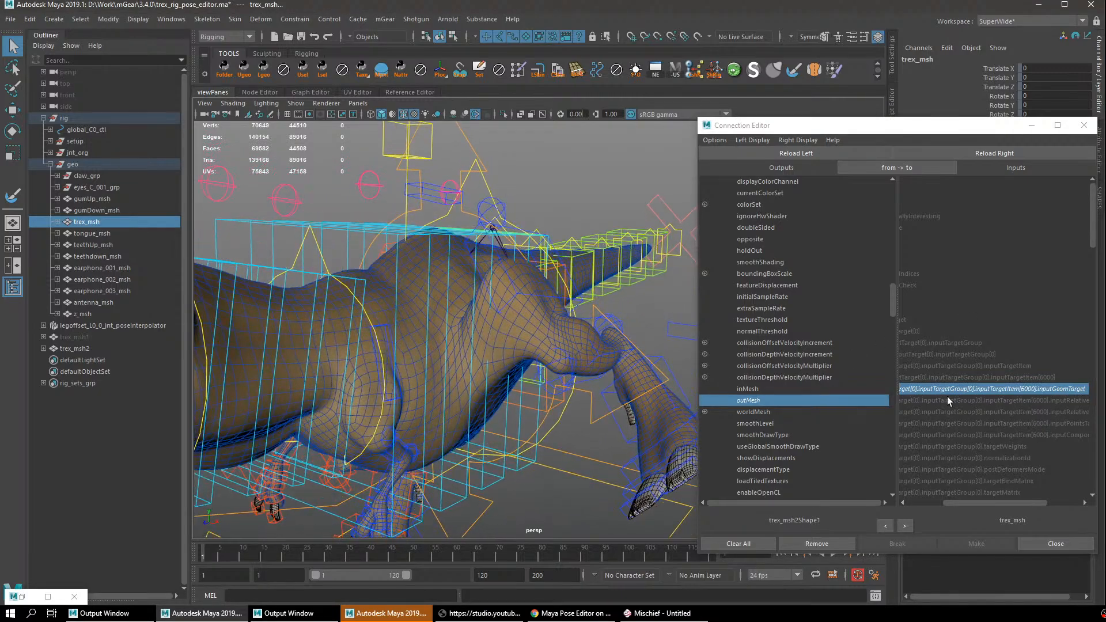
pyautogui.keyDown('alt'); pyautogui.moveTo(565, 423); pyautogui.dragTo(415, 359); pyautogui.keyUp('alt')
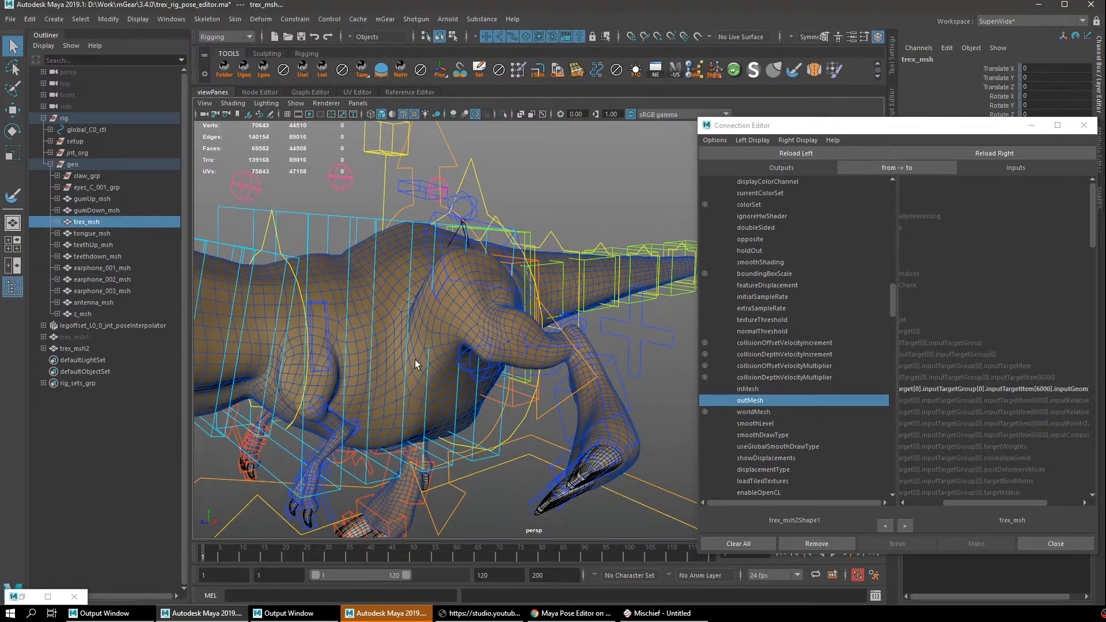
# Show the inverted mesh trex_msh2 for inspection, close the Connection Editor, and delete trex_msh2.
pyautogui.click(102, 349)
pyautogui.hotkey('shift', 'h')
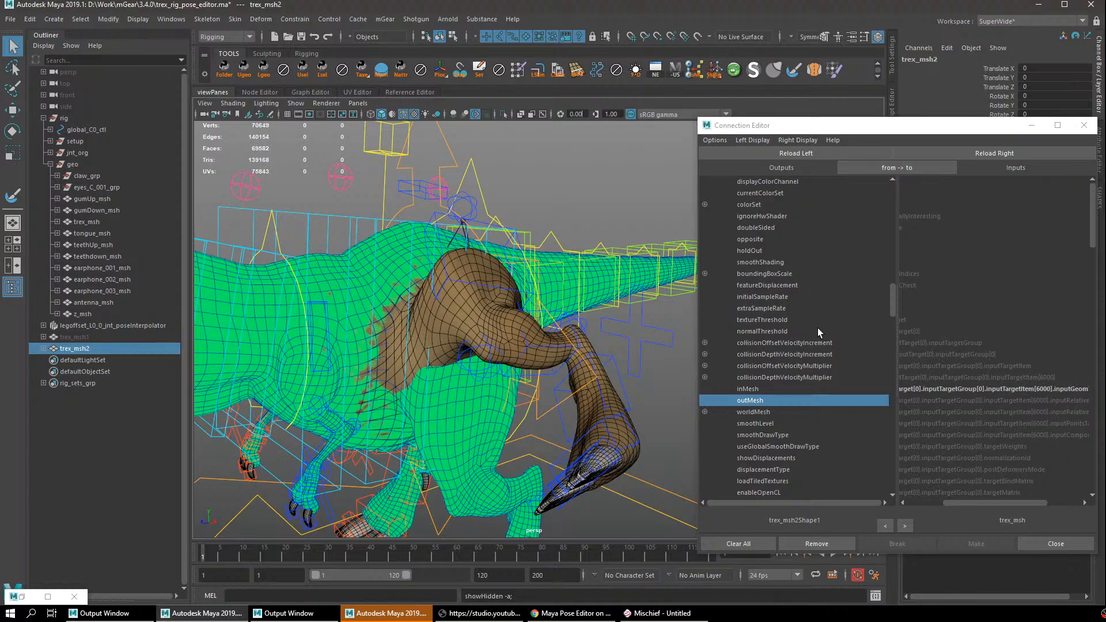
pyautogui.keyDown('alt'); pyautogui.moveTo(444, 302); pyautogui.dragTo(128, 345); pyautogui.keyUp('alt')
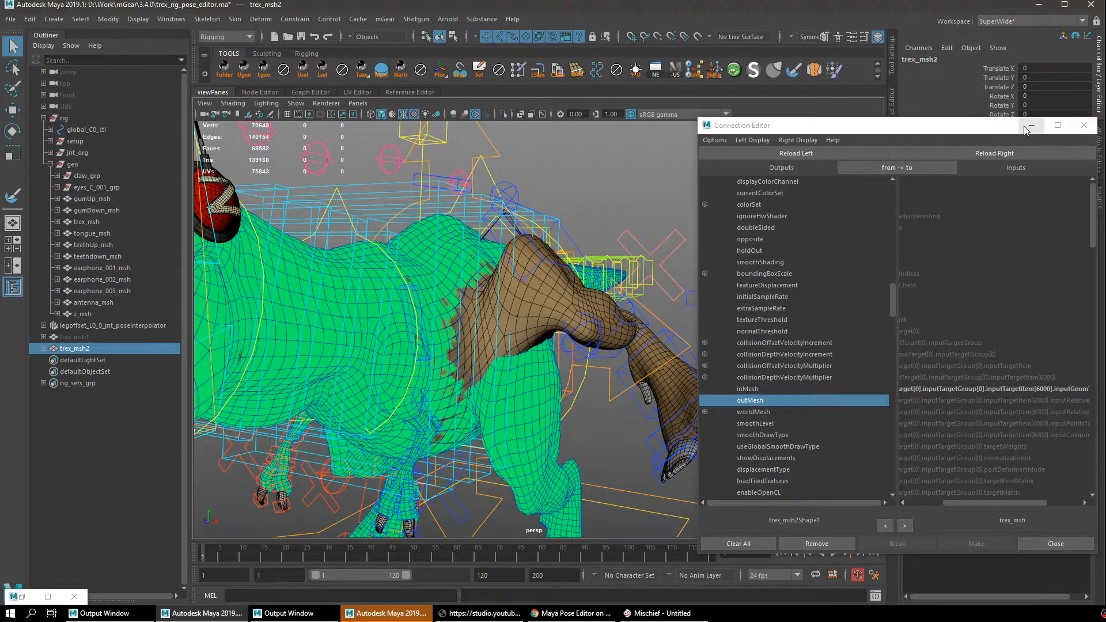
pyautogui.click(1083, 125)
pyautogui.press('Delete')
# Show the posed duplicate trex_msh1 briefly to compare it with the rig mesh, and hide it again.
pyautogui.click(100, 337)
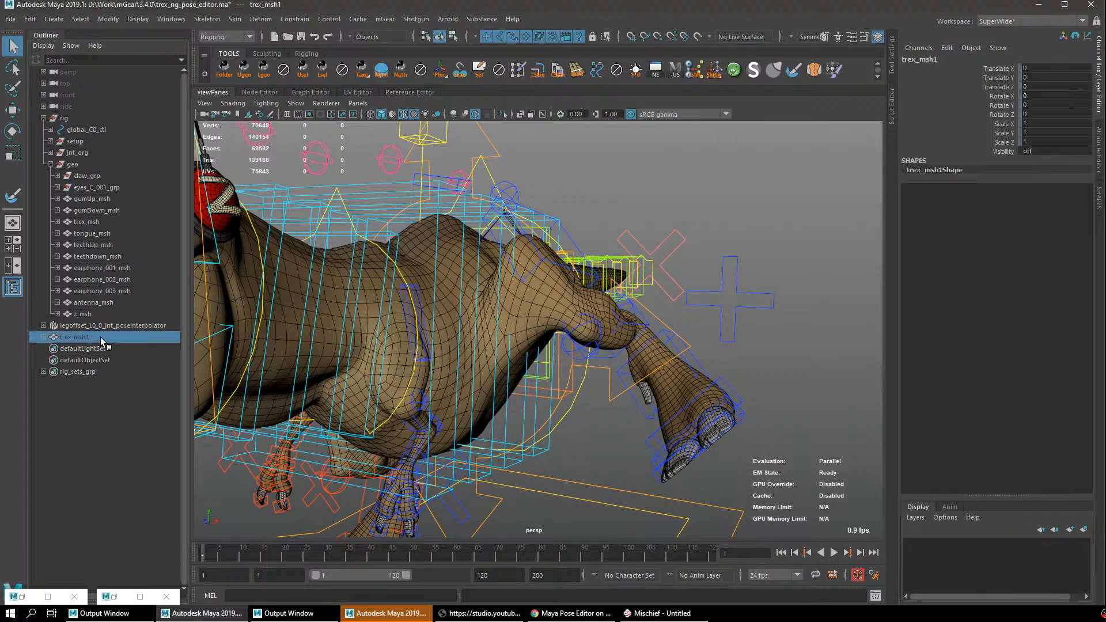
pyautogui.hotkey('shift', 'h')
pyautogui.keyDown('alt'); pyautogui.moveTo(461, 288); pyautogui.dragTo(560, 311); pyautogui.keyUp('alt')
pyautogui.hotkey('ctrl', 'h')
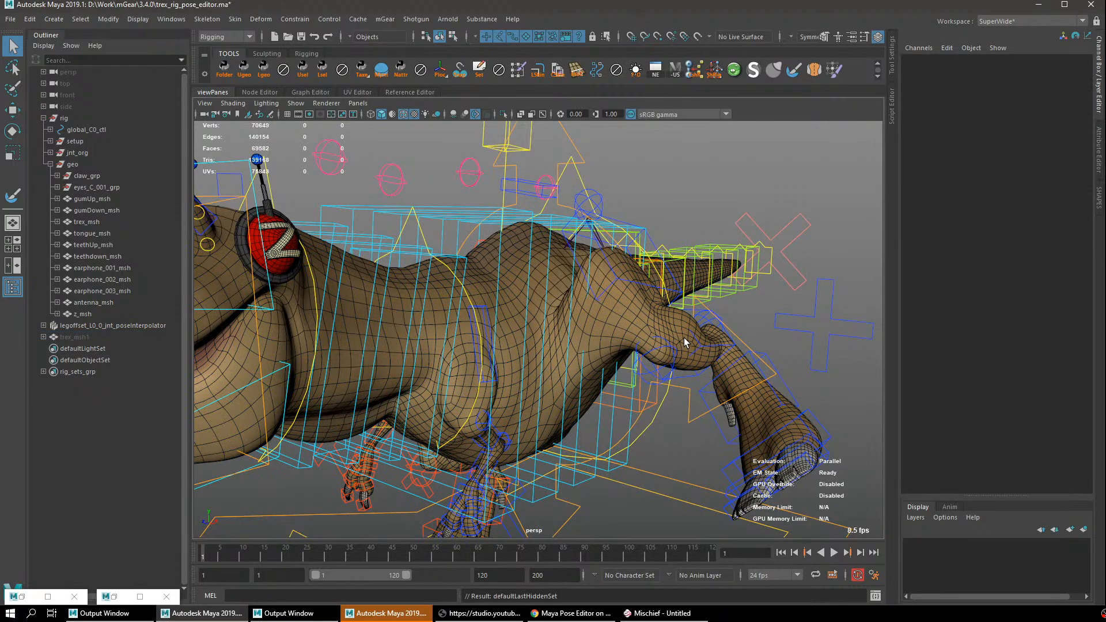
# Delete the deltaMush1 deformer from the inputs of trex_msh.
pyautogui.click(694, 337)
pyautogui.click(927, 207)
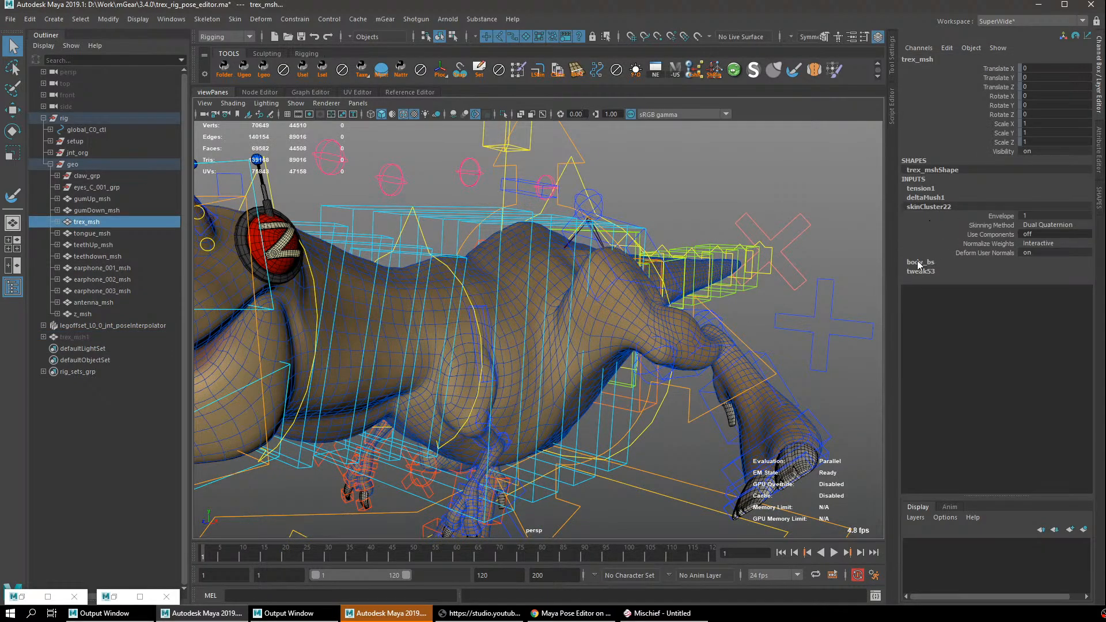
pyautogui.click(920, 262)
pyautogui.click(938, 199)
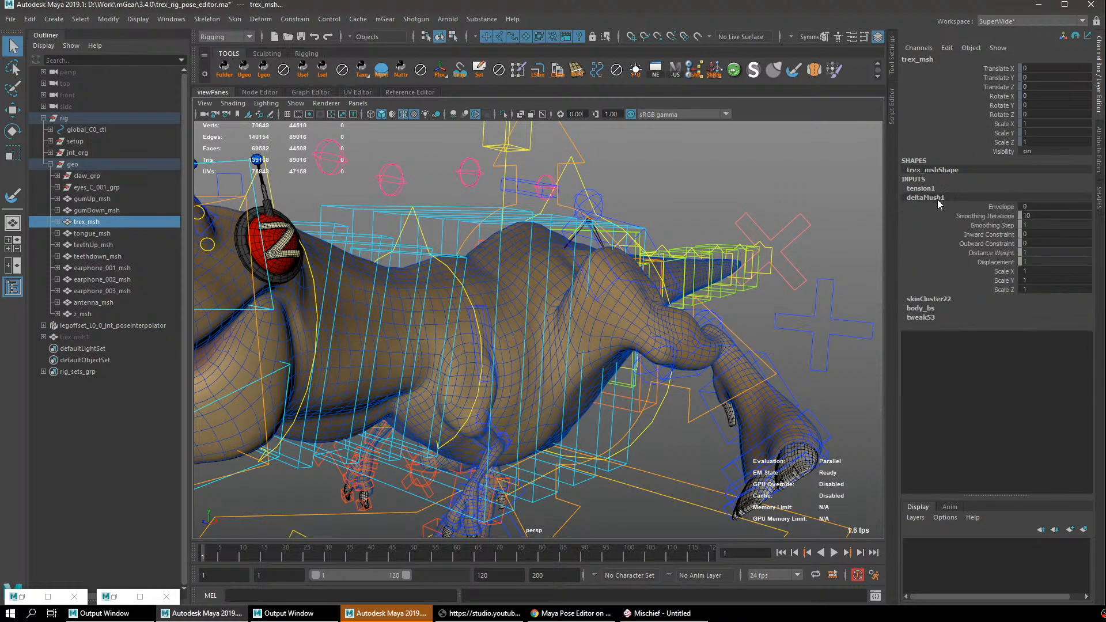
pyautogui.rightClick(937, 199)
pyautogui.click(962, 410)
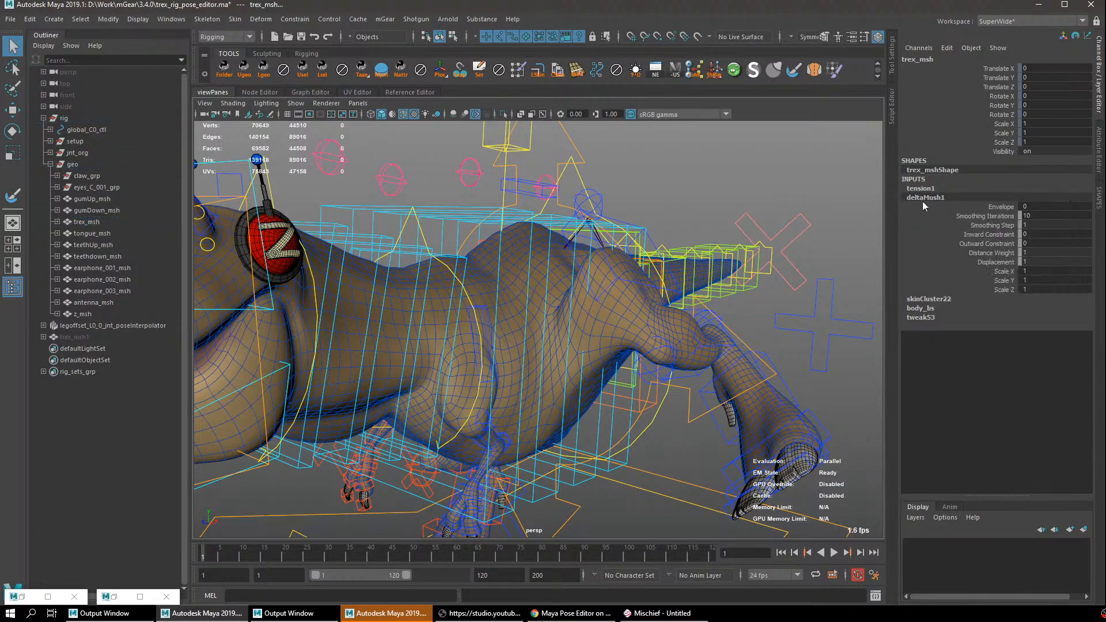
pyautogui.click(706, 333)
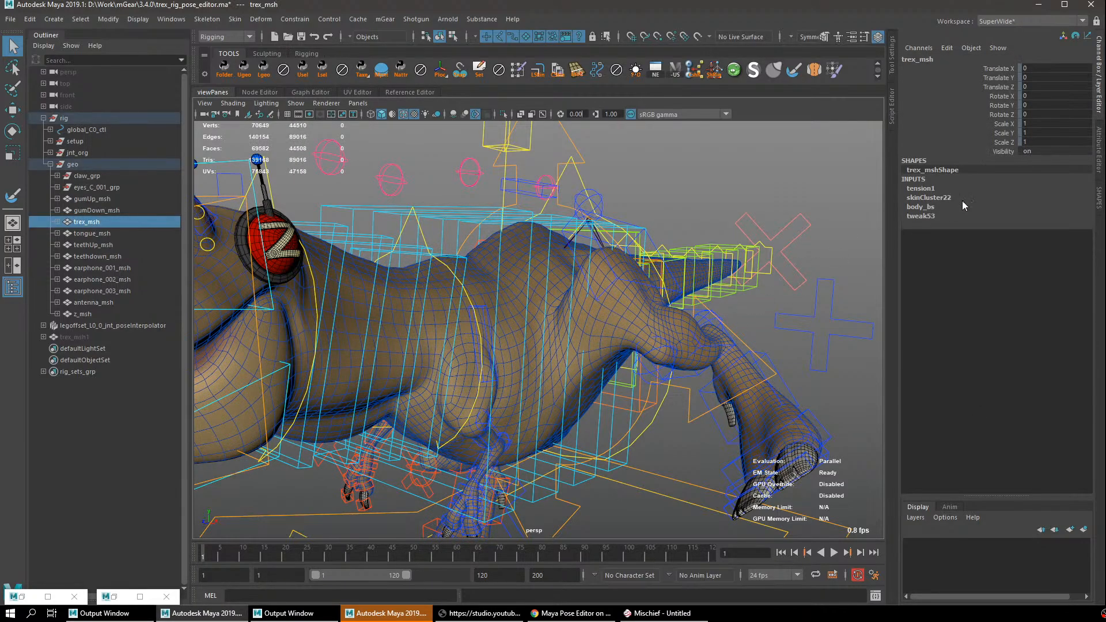
# Delete the tension1 deformer from the inputs of trex_msh.
pyautogui.click(921, 190)
pyautogui.rightClick(920, 195)
pyautogui.click(960, 402)
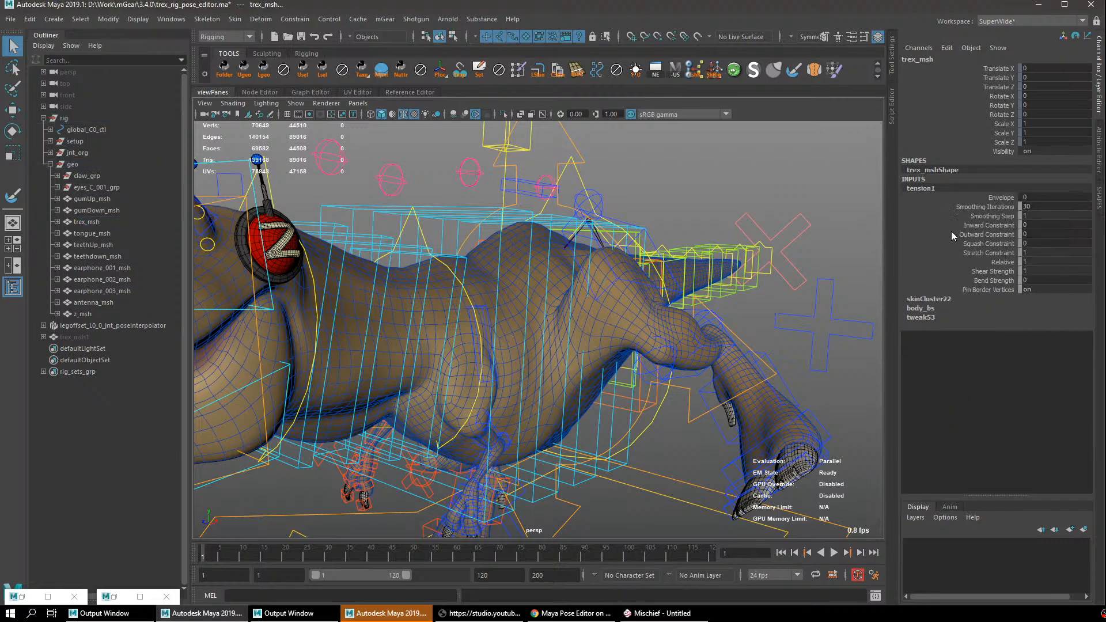
# Unhide trex_msh1 and run the MEL command invertShape with trex_msh and trex_msh1 selected, without the smoothing deformers.
pyautogui.click(86, 221)
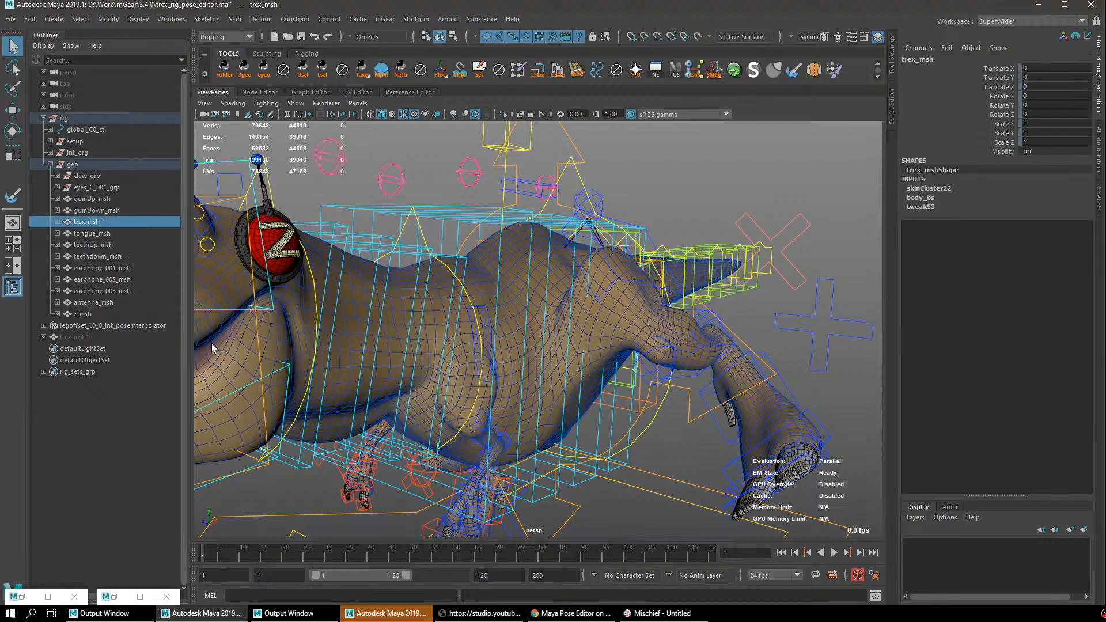
pyautogui.keyDown('ctrl'); pyautogui.click(75, 337); pyautogui.keyUp('ctrl')
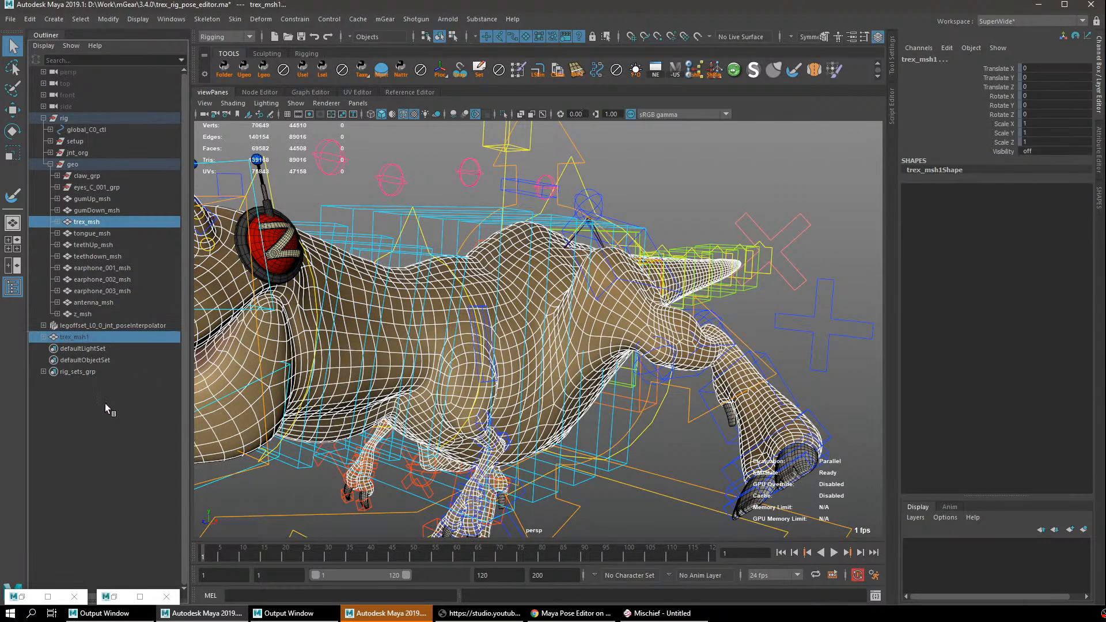
pyautogui.hotkey('shift', 'h')
pyautogui.click(292, 594)
pyautogui.write('invertShape')
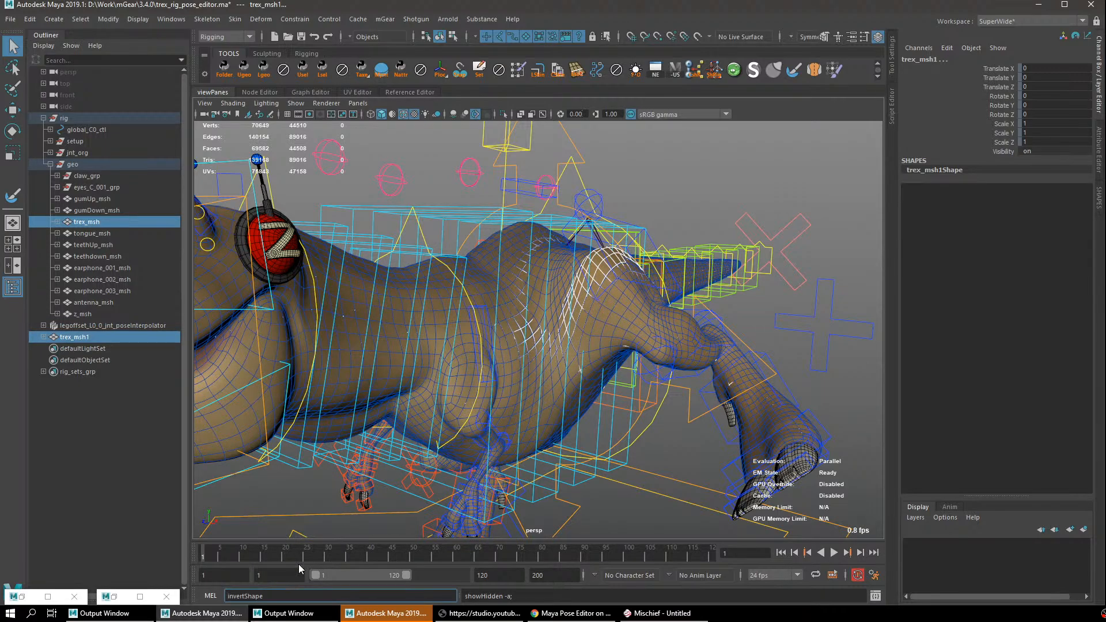
pyautogui.press('Return')
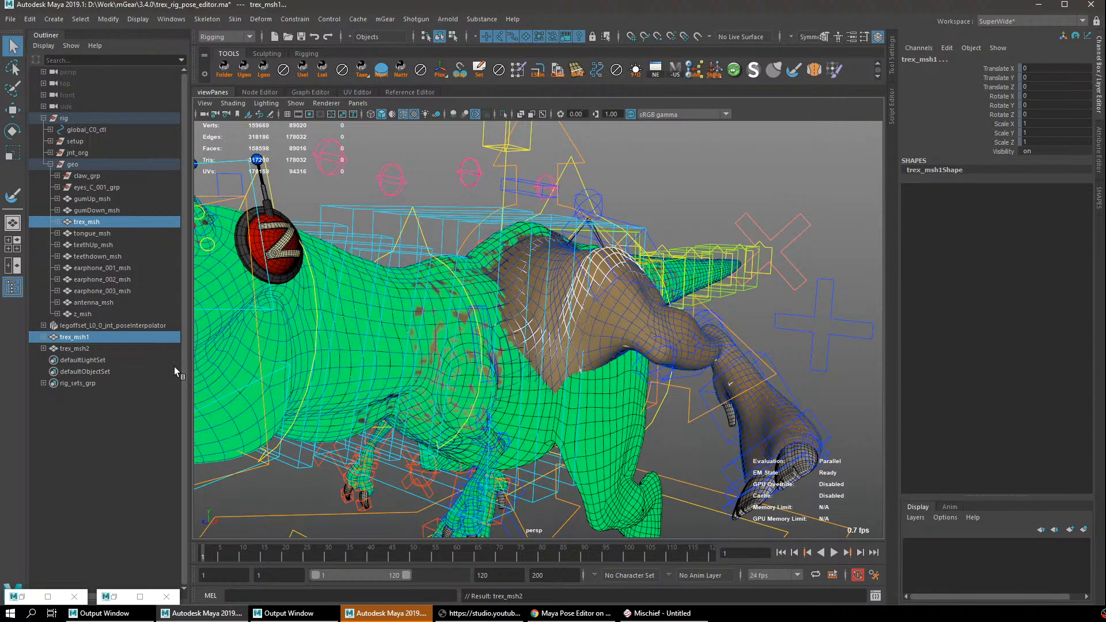
# Hide the posed duplicate trex_msh1, then briefly hide the rig mesh trex_msh and restore it.
pyautogui.hotkey('ctrl', 'h')
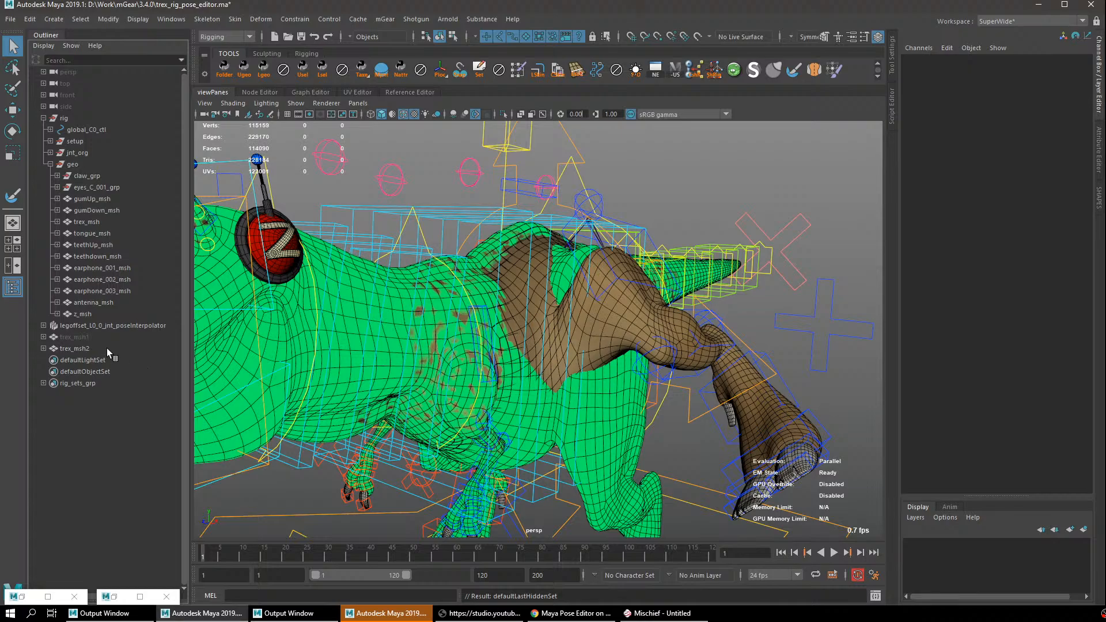
pyautogui.click(656, 331)
pyautogui.hotkey('ctrl', 'h')
pyautogui.hotkey('ctrl', 'z')
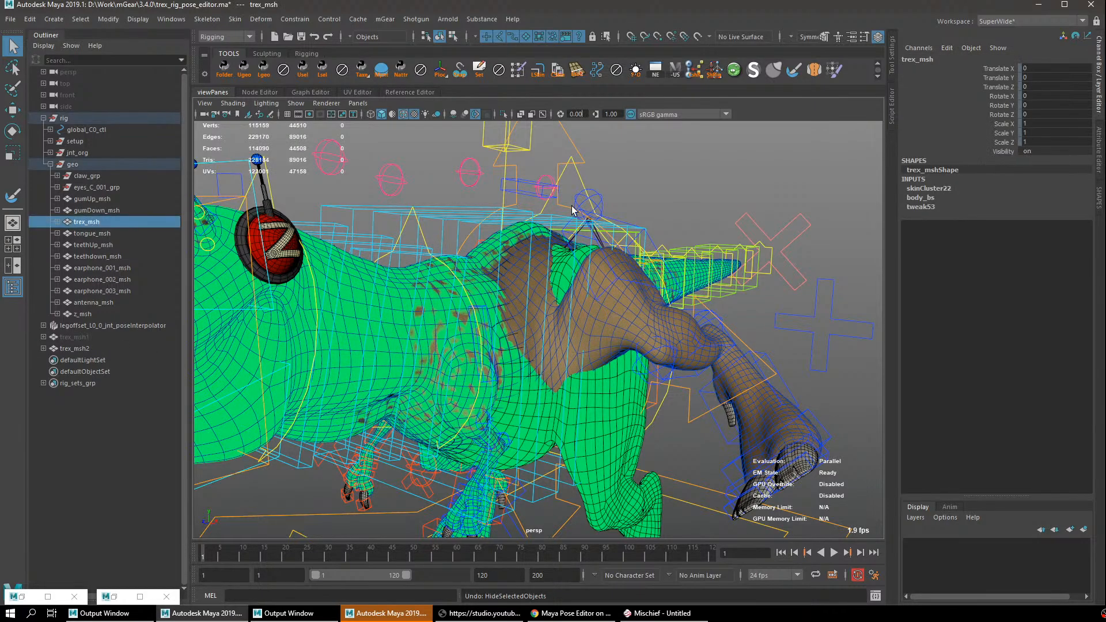
# Connect outMesh of trex_msh2Shape1 to the inputGeomTarget of body_bs inputTargetItem[6000] in the Connection Editor, and disconnect it again.
pyautogui.click(87, 349)
pyautogui.press('Down')
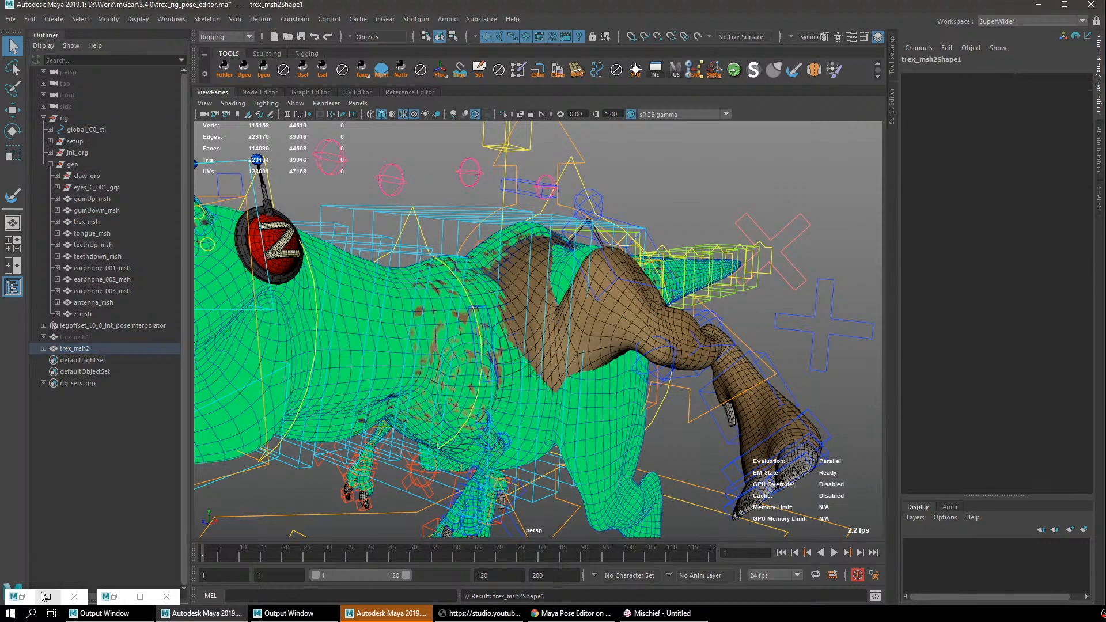
pyautogui.click(116, 598)
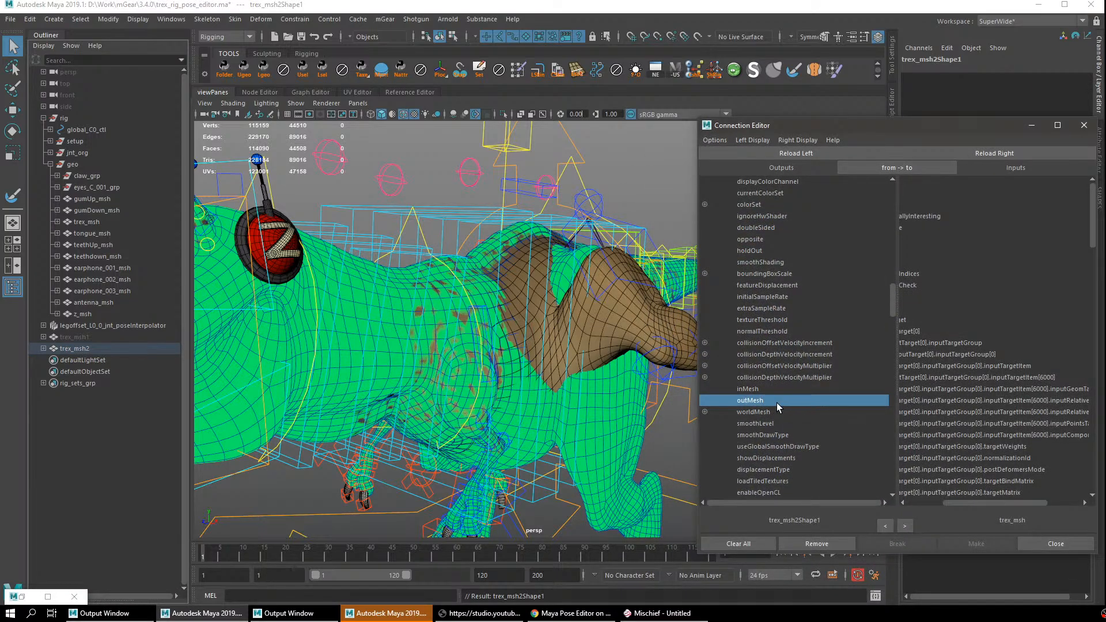
pyautogui.click(793, 402)
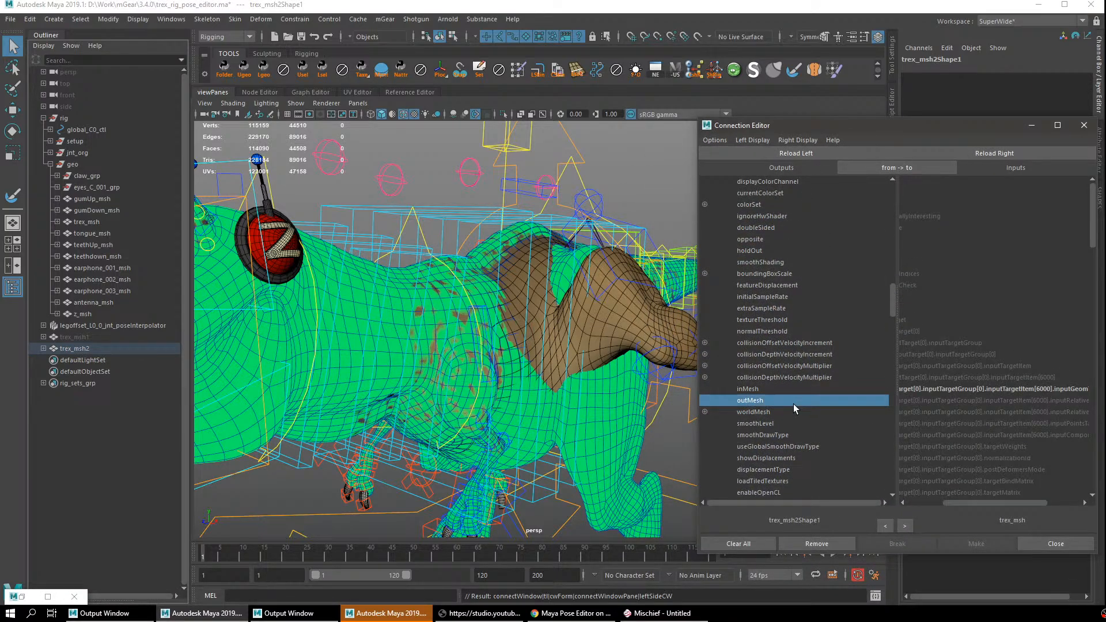
pyautogui.click(1020, 388)
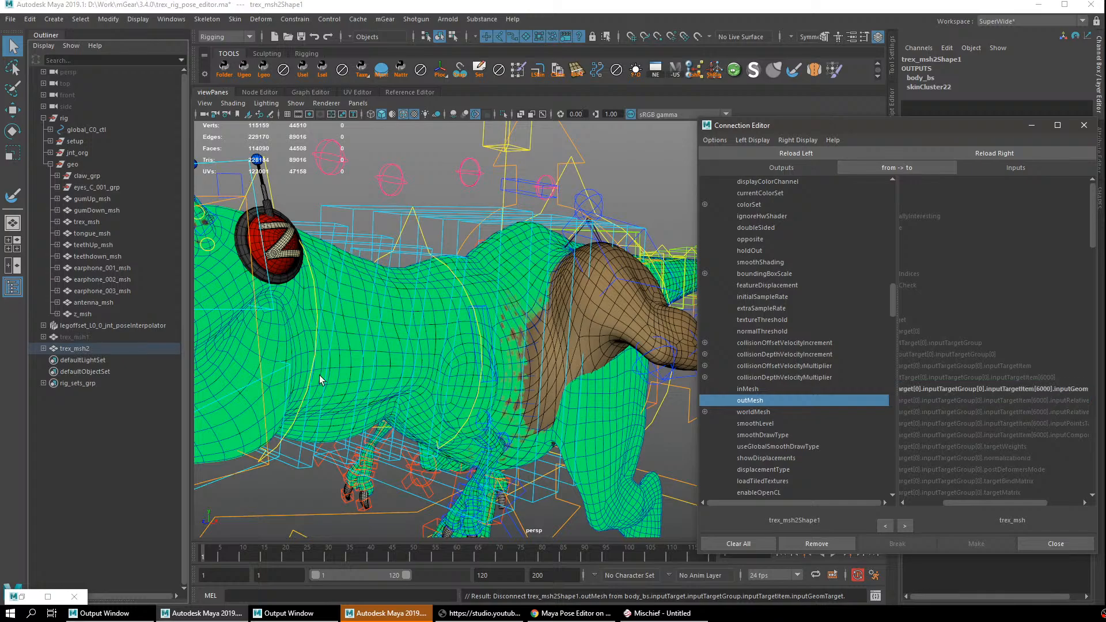
# Hide the inverted mesh trex_msh2, check the posed leg on the rig mesh, and close the Connection Editor.
pyautogui.click(113, 347)
pyautogui.hotkey('ctrl', 'h')
pyautogui.keyDown('alt'); pyautogui.moveTo(582, 361); pyautogui.dragTo(525, 365); pyautogui.keyUp('alt')
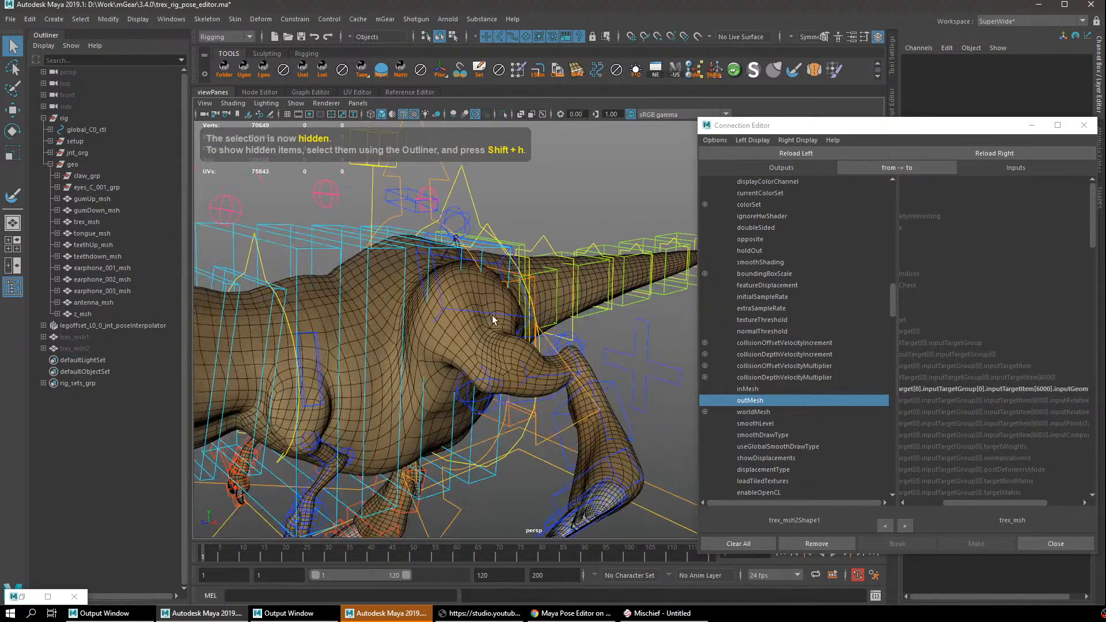
pyautogui.keyDown('alt'); pyautogui.moveTo(369, 293); pyautogui.dragTo(579, 307); pyautogui.keyUp('alt')
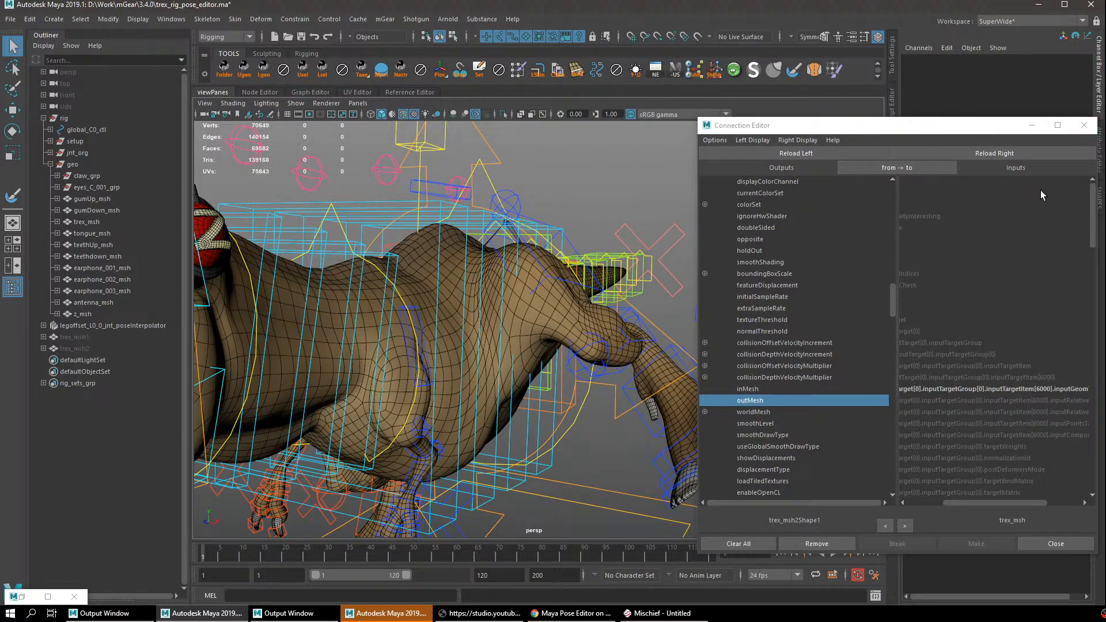
pyautogui.click(1084, 125)
pyautogui.click(563, 320)
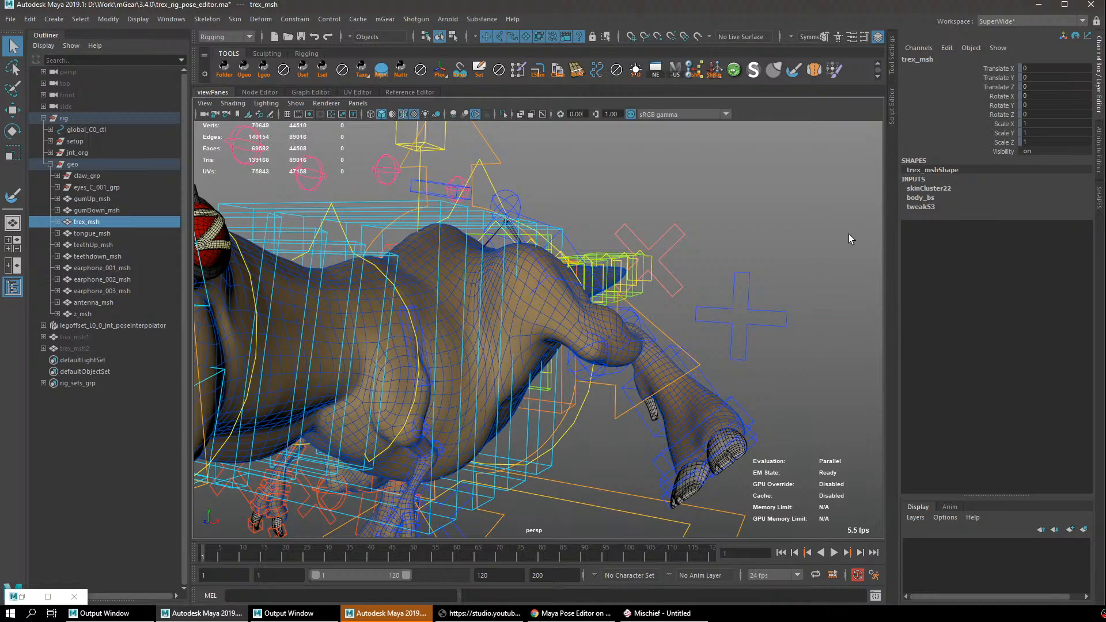
# Reset the leg offset control legoffset_L0_ctl to return the leg to its default pose.
pyautogui.click(436, 180)
pyautogui.rightClick(434, 185)
pyautogui.click(540, 315)
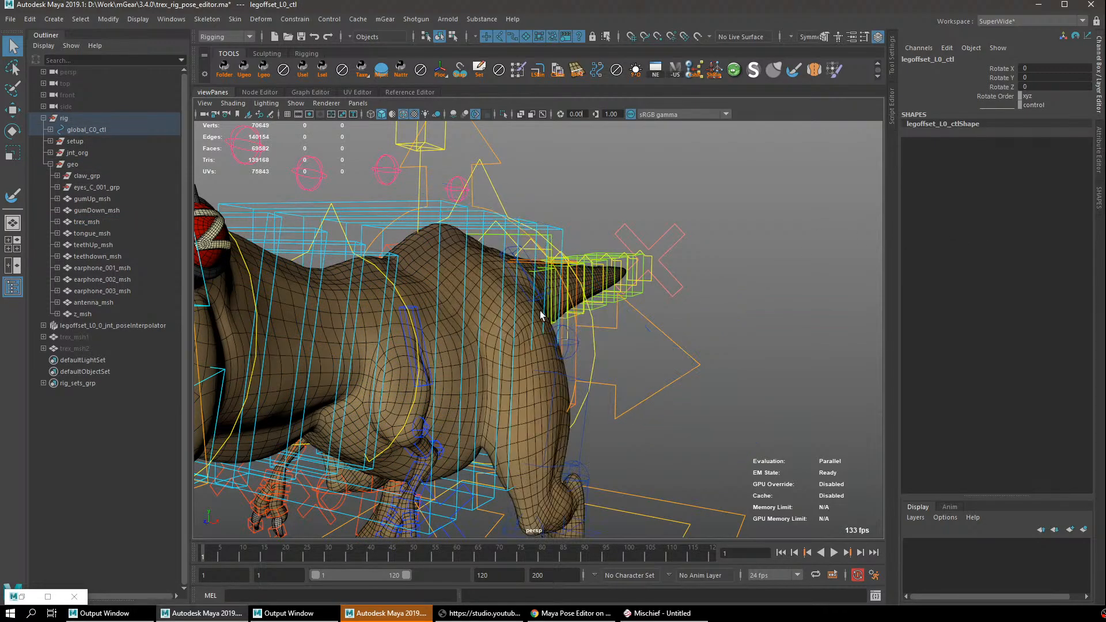
# Try the Rotate tool on the leg control leg_L0_fk0_ctl and undo the test.
pyautogui.click(582, 434)
pyautogui.keyDown('alt'); pyautogui.moveTo(551, 401); pyautogui.dragTo(518, 380); pyautogui.keyUp('alt')
pyautogui.press('e')
pyautogui.hotkey('ctrl', 'z')
pyautogui.keyDown('alt'); pyautogui.moveTo(456, 357); pyautogui.dragTo(537, 396, button='middle'); pyautogui.keyUp('alt')
# Select the hidden duplicates trex_msh1 and trex_msh2 in the Outliner.
pyautogui.click(74, 337)
pyautogui.keyDown('shift'); pyautogui.click(104, 348); pyautogui.keyUp('shift')
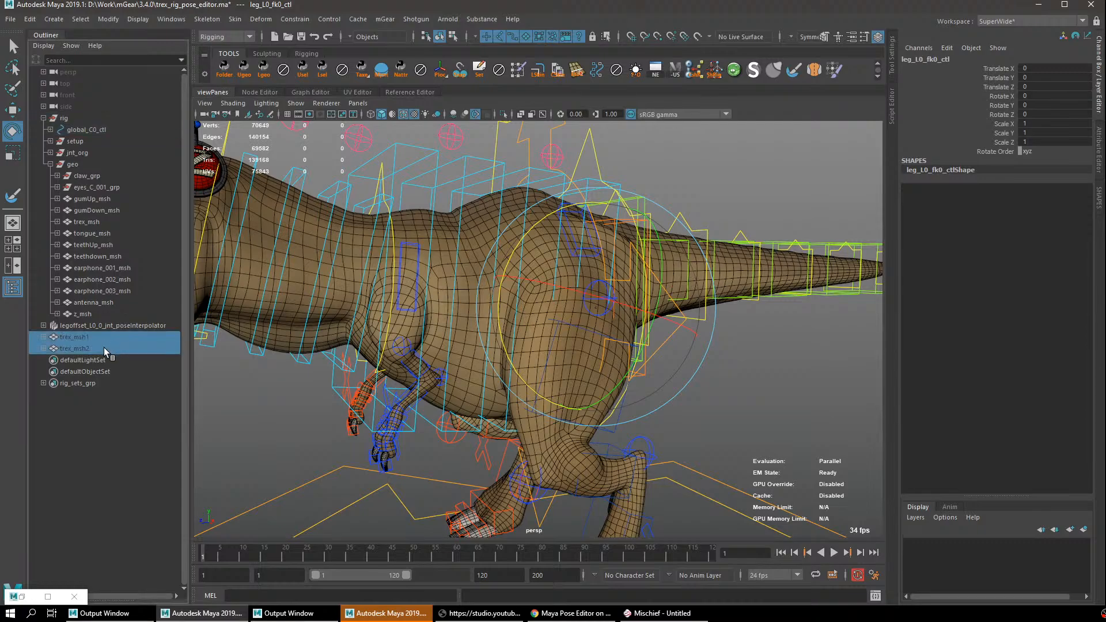
# Delete the selected meshes trex_msh1 and trex_msh2 and close the Pose Editor window.
pyautogui.press('Delete')
pyautogui.click(24, 595)
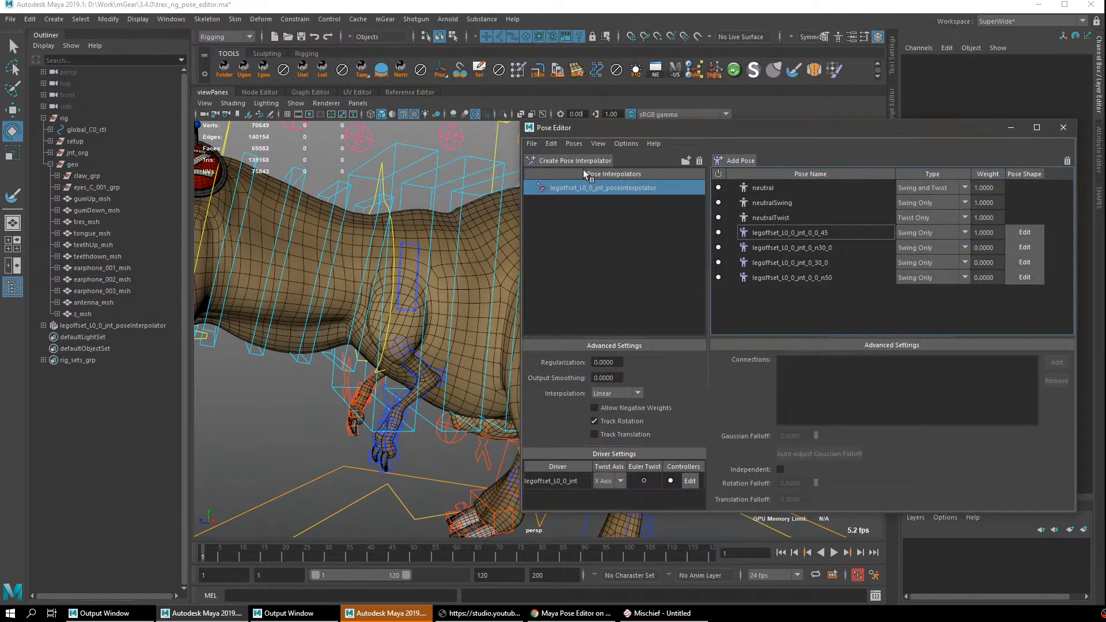
pyautogui.click(1064, 127)
# Test-rotate hips_C0_ctl and undo the rotations.
pyautogui.keyDown('alt'); pyautogui.moveTo(662, 239); pyautogui.dragTo(537, 195); pyautogui.keyUp('alt')
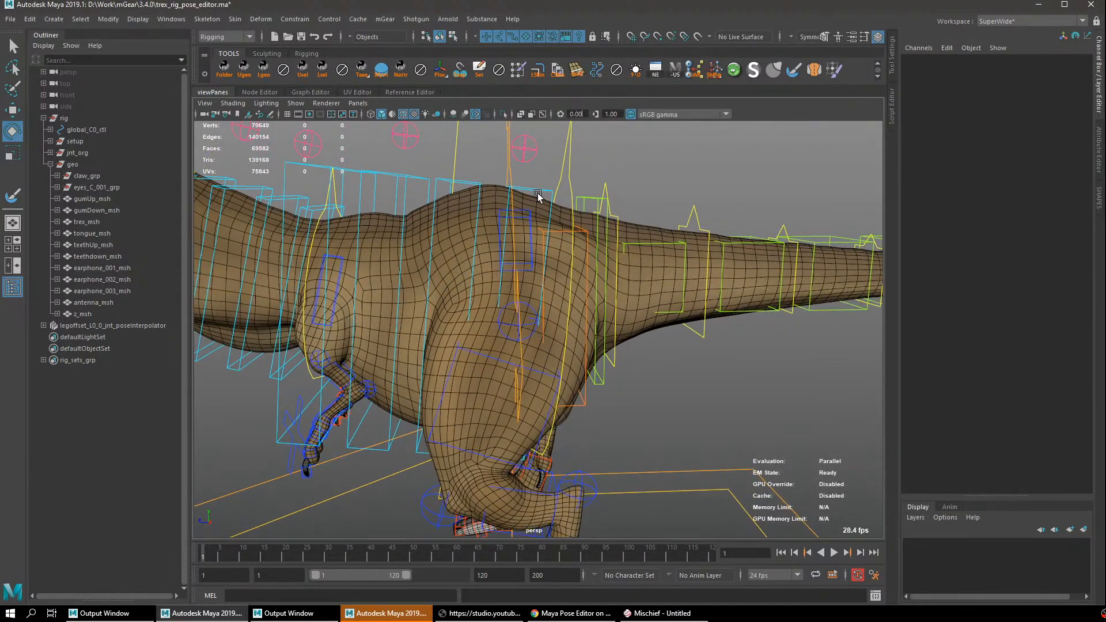
pyautogui.click(561, 233)
pyautogui.moveTo(696, 173); pyautogui.dragTo(649, 163, button='middle')
pyautogui.hotkey('ctrl', 'z')
pyautogui.moveTo(517, 272); pyautogui.dragTo(461, 303)
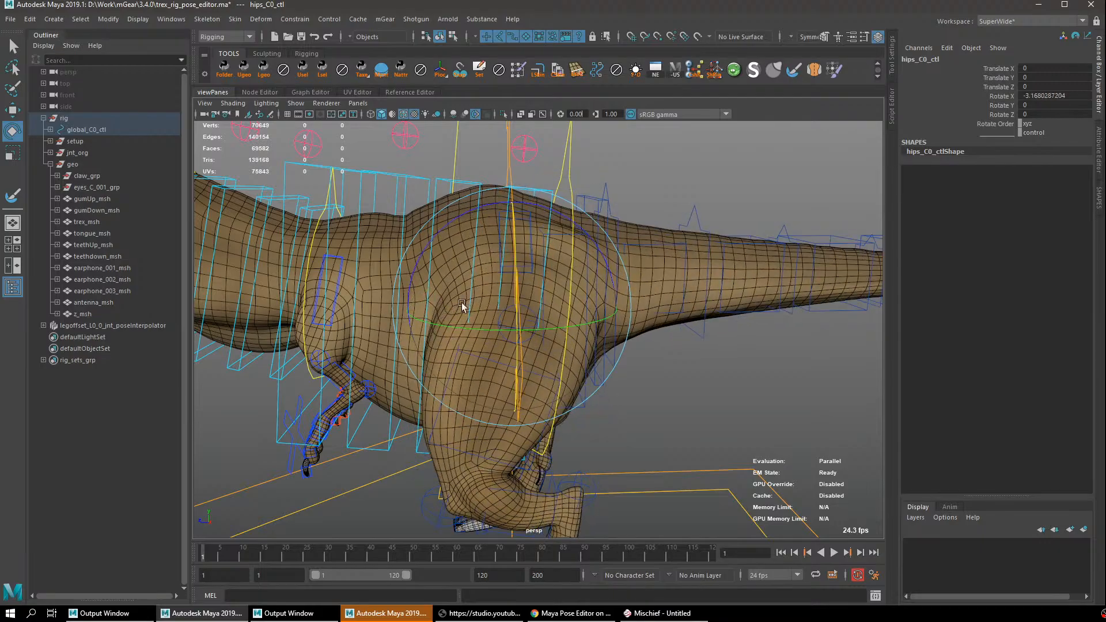
pyautogui.hotkey('ctrl', 'z')
# Reveal legoffset_L0_0_jnt in the Outliner by selecting it in wireframe display along with the pose interpolator, and widen the Outliner.
pyautogui.click(92, 327)
pyautogui.press('w')
pyautogui.keyDown('alt'); pyautogui.moveTo(538, 346); pyautogui.dragTo(562, 256); pyautogui.keyUp('alt')
pyautogui.press('4')
pyautogui.keyDown('alt'); pyautogui.moveTo(562, 257); pyautogui.dragTo(579, 323, button='right'); pyautogui.keyUp('alt')
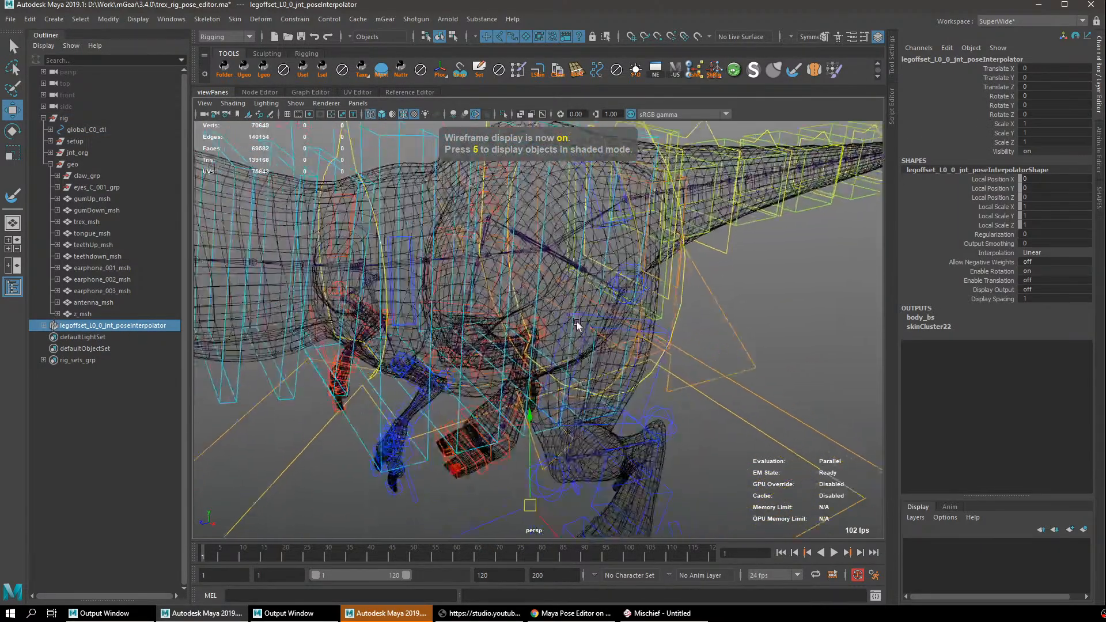
pyautogui.keyDown('alt'); pyautogui.moveTo(579, 323); pyautogui.dragTo(616, 276); pyautogui.keyUp('alt')
pyautogui.press('q')
pyautogui.keyDown('shift'); pyautogui.click(611, 276); pyautogui.keyUp('shift')
pyautogui.press('f')
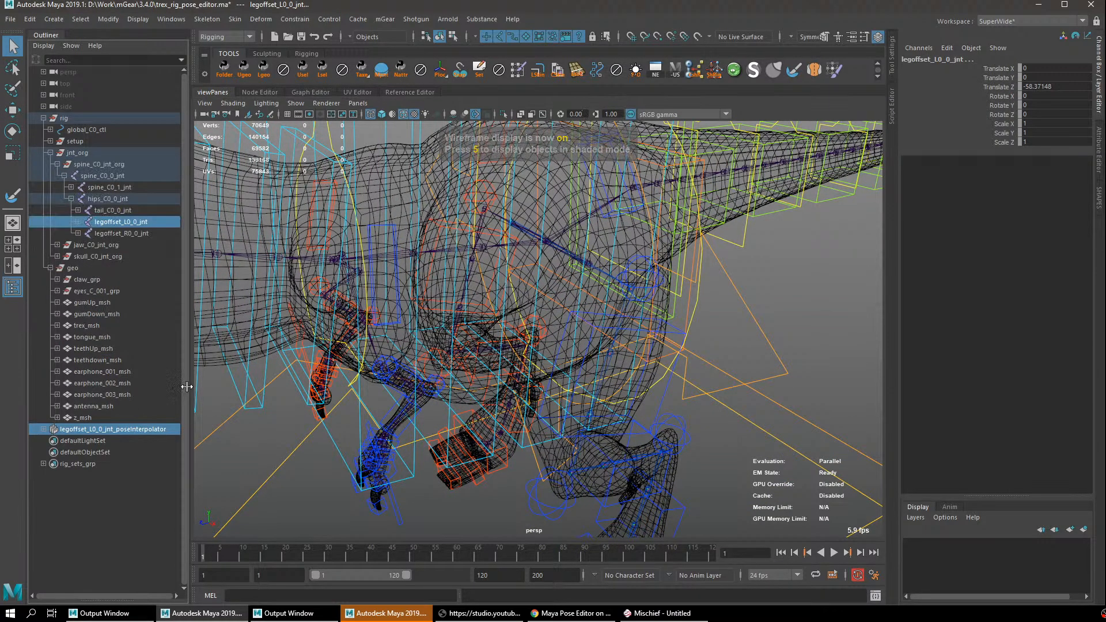
pyautogui.moveTo(190, 390); pyautogui.dragTo(246, 397)
# Parent legoffset_L0_0_jnt_poseInterpolator under hips_C0_0_jnt.
pyautogui.click(160, 426)
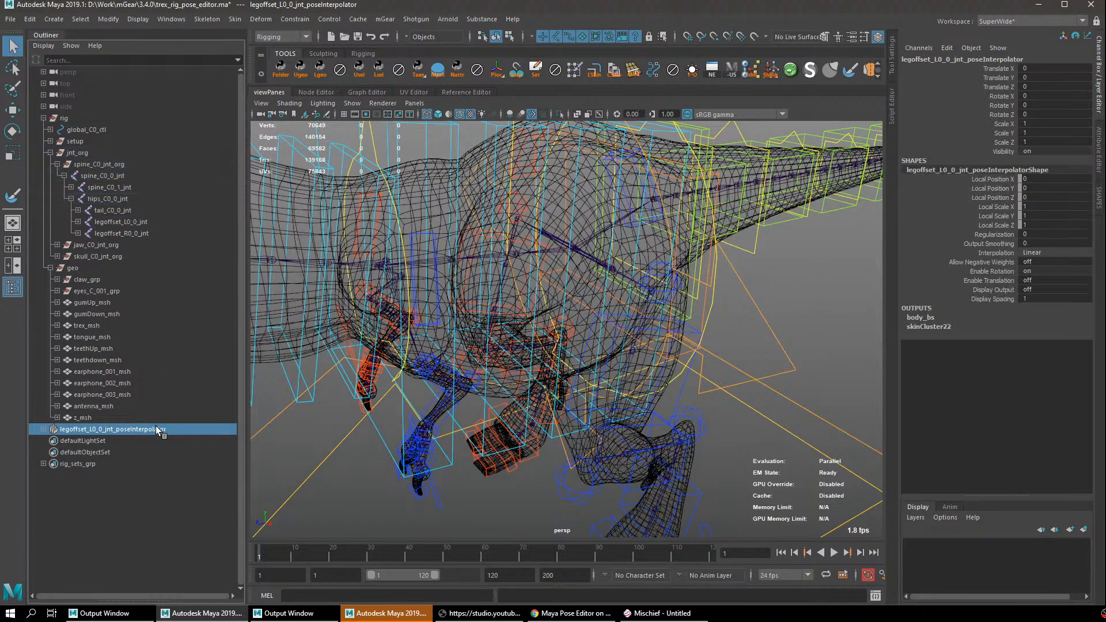
pyautogui.click(130, 222)
pyautogui.hotkey('ctrl', 'z')
pyautogui.keyDown('ctrl'); pyautogui.click(115, 199); pyautogui.keyUp('ctrl')
pyautogui.press('p')
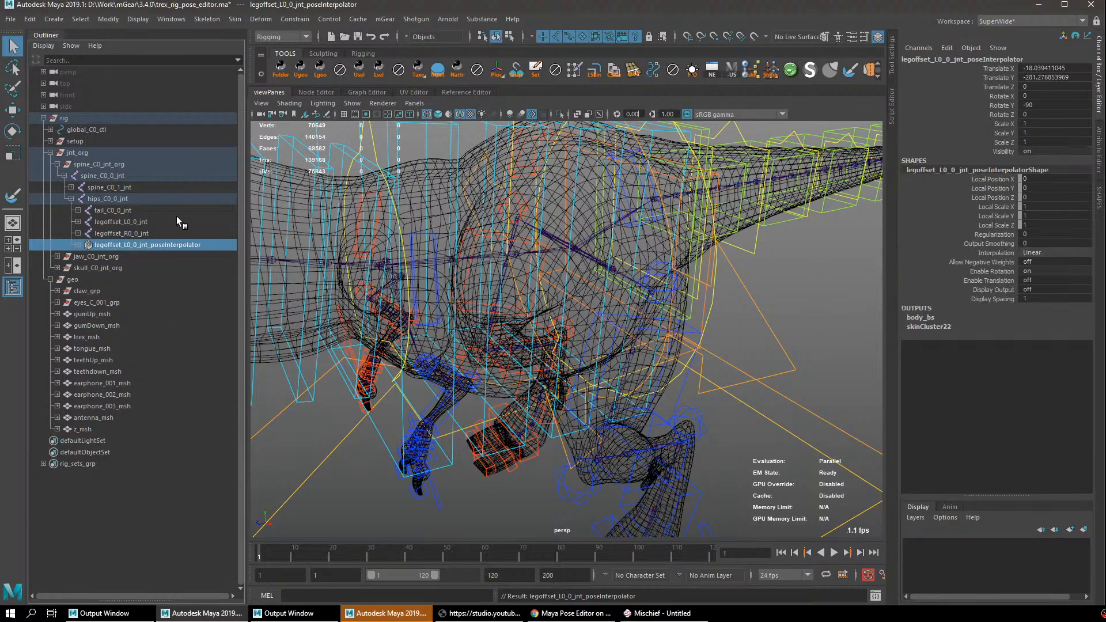
# Return the viewport to shaded display and view the rig's hip area from the front.
pyautogui.moveTo(612, 295)
pyautogui.keyDown('alt'); pyautogui.mouseDown()
pyautogui.moveTo(751, 235)
pyautogui.moveTo(624, 242)
pyautogui.moveTo(332, 315)
pyautogui.mouseUp(); pyautogui.keyUp('alt')
pyautogui.press('5')
pyautogui.keyDown('alt'); pyautogui.moveTo(656, 263); pyautogui.dragTo(645, 230); pyautogui.keyUp('alt')
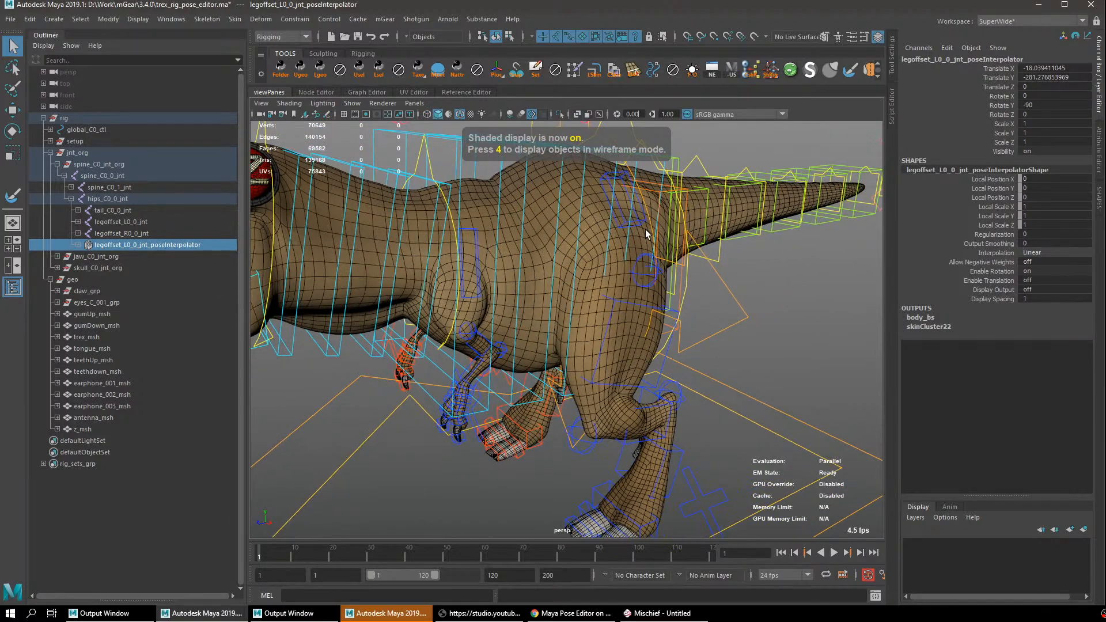
pyautogui.click(641, 220)
pyautogui.press('e')
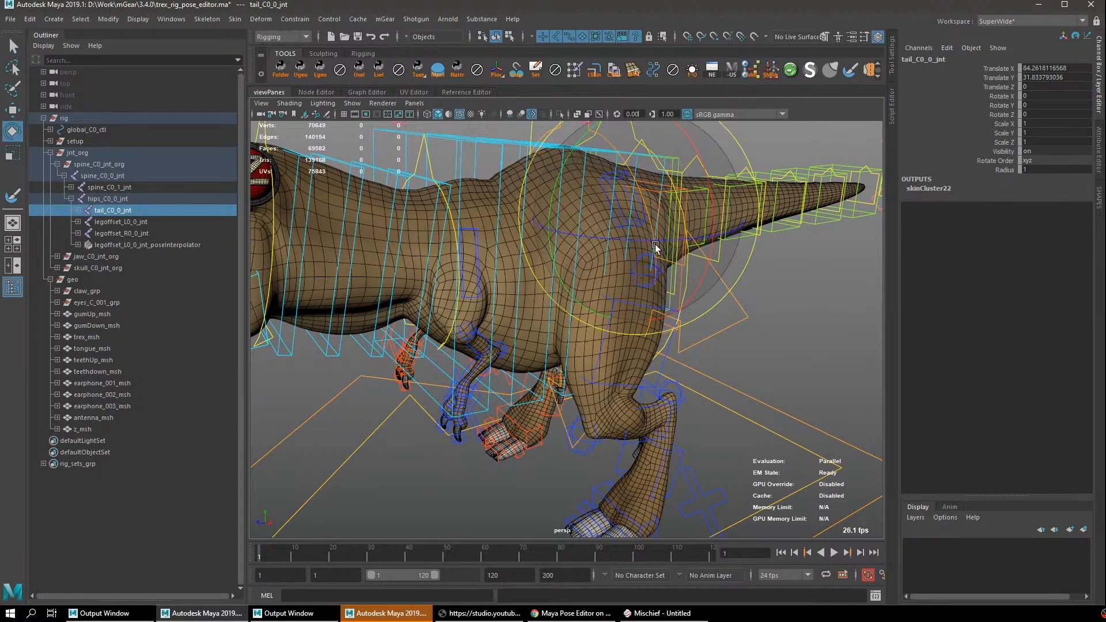
pyautogui.press('q')
pyautogui.keyDown('alt'); pyautogui.moveTo(645, 220); pyautogui.dragTo(700, 269); pyautogui.keyUp('alt')
pyautogui.click(698, 279)
# Rotate legoffset_L0_ctl about 36 degrees around Z to test the raised leg pose.
pyautogui.click(664, 249)
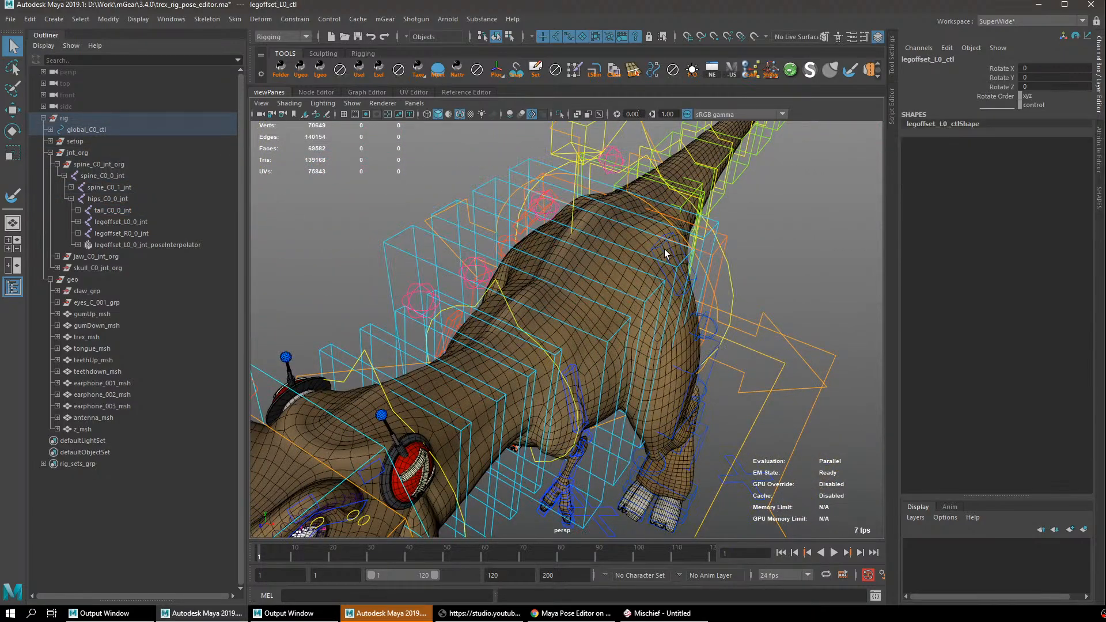
pyautogui.press('e')
pyautogui.moveTo(656, 260); pyautogui.dragTo(570, 198)
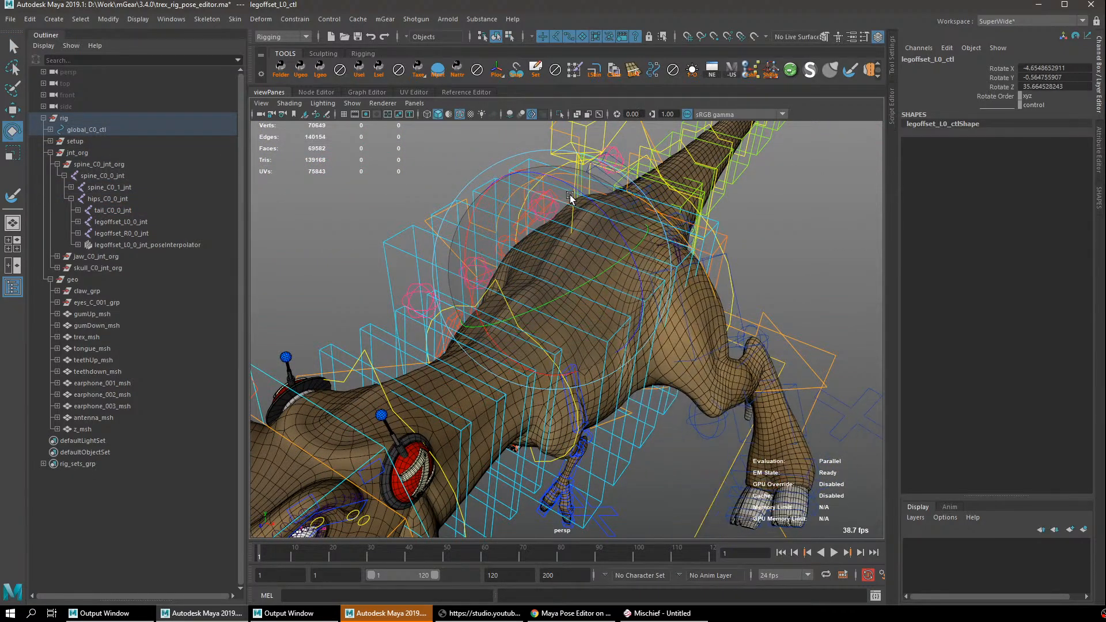
pyautogui.keyDown('alt'); pyautogui.moveTo(641, 250); pyautogui.dragTo(644, 273); pyautogui.keyUp('alt')
pyautogui.hotkey('ctrl', 'z')
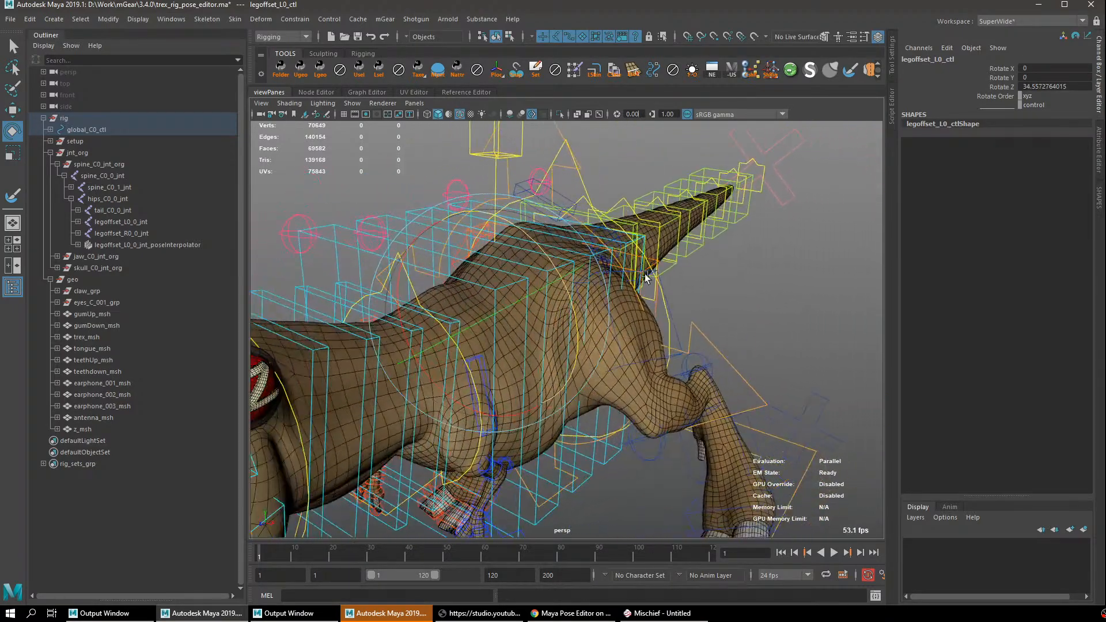
pyautogui.moveTo(646, 273); pyautogui.dragTo(580, 337, button='middle')
pyautogui.press('q')
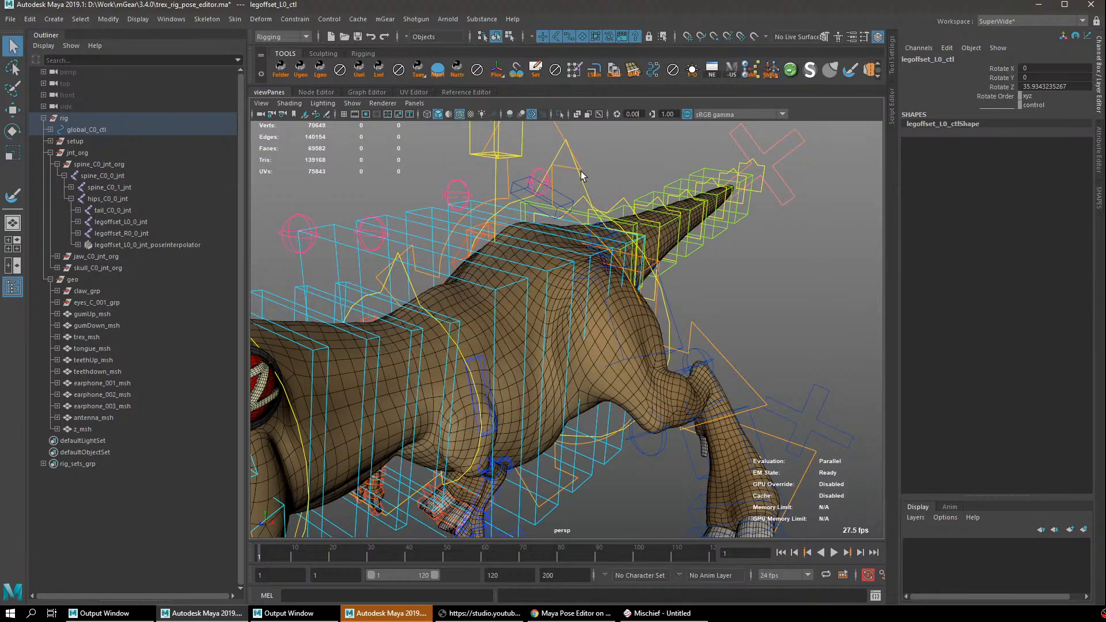
# Try several rotations of body_C0_ctl with the left leg raised to check the hip deformation.
pyautogui.click(590, 275)
pyautogui.press('e')
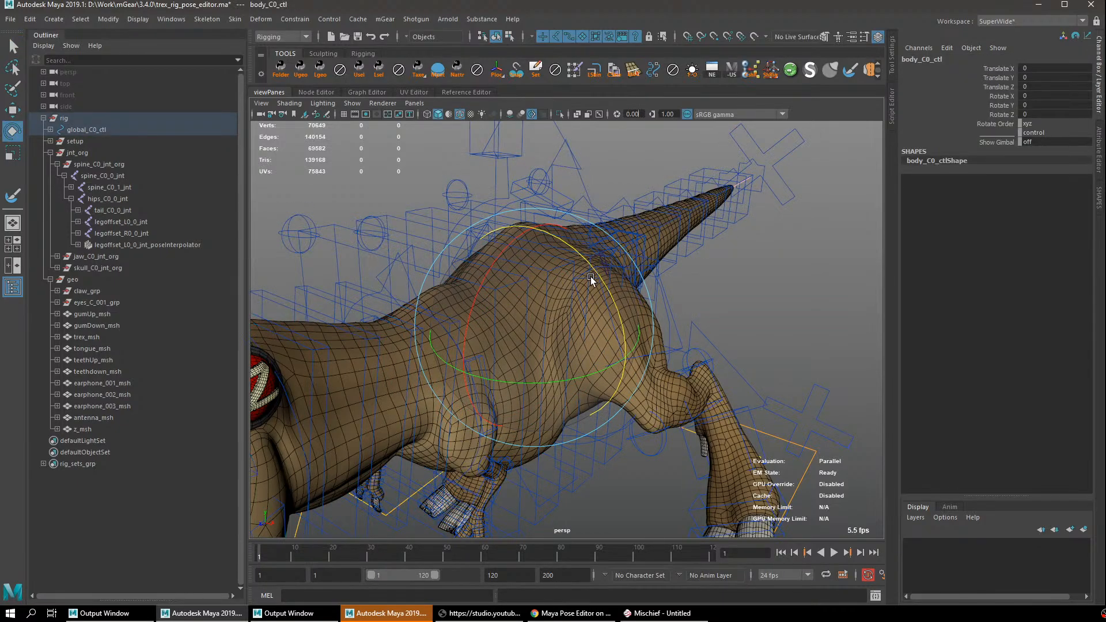
pyautogui.moveTo(592, 264); pyautogui.dragTo(679, 201)
pyautogui.moveTo(652, 248); pyautogui.dragTo(642, 215)
pyautogui.hotkey('ctrl', 'z')
pyautogui.moveTo(648, 258); pyautogui.dragTo(542, 261)
pyautogui.keyDown('alt'); pyautogui.moveTo(542, 262); pyautogui.dragTo(711, 262); pyautogui.keyUp('alt')
pyautogui.hotkey('ctrl', 'z')
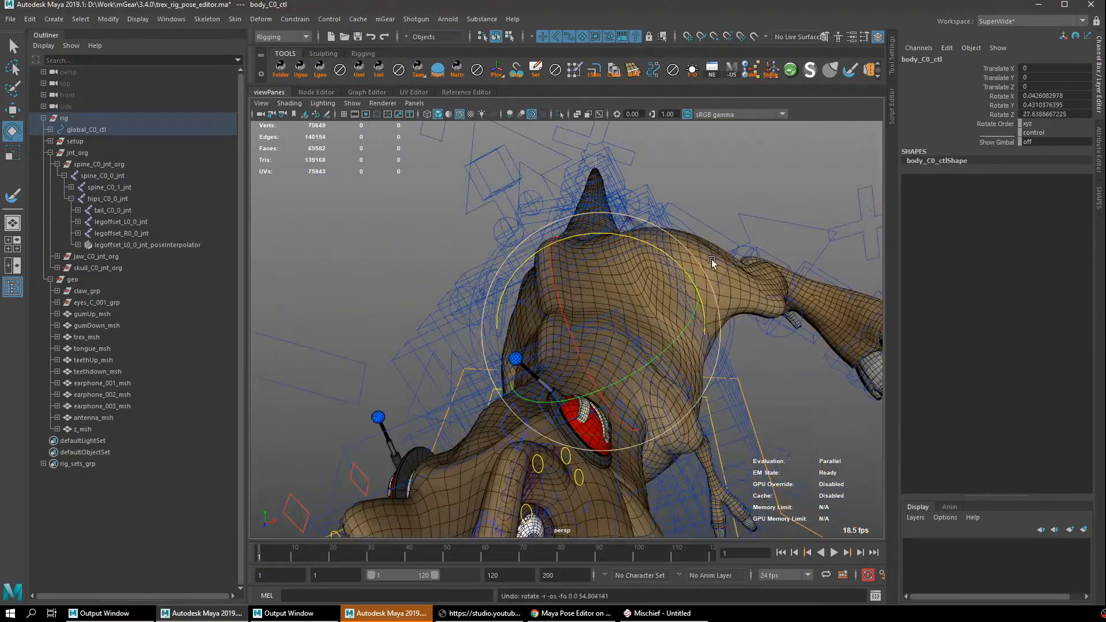
# Undo the test rotations of the body control and the left leg offset control.
pyautogui.hotkey('ctrl', 'z')
pyautogui.hotkey('ctrl', 'z')
pyautogui.hotkey('ctrl', 'z')
pyautogui.hotkey('ctrl', 'z')
pyautogui.hotkey('ctrl', 'z')
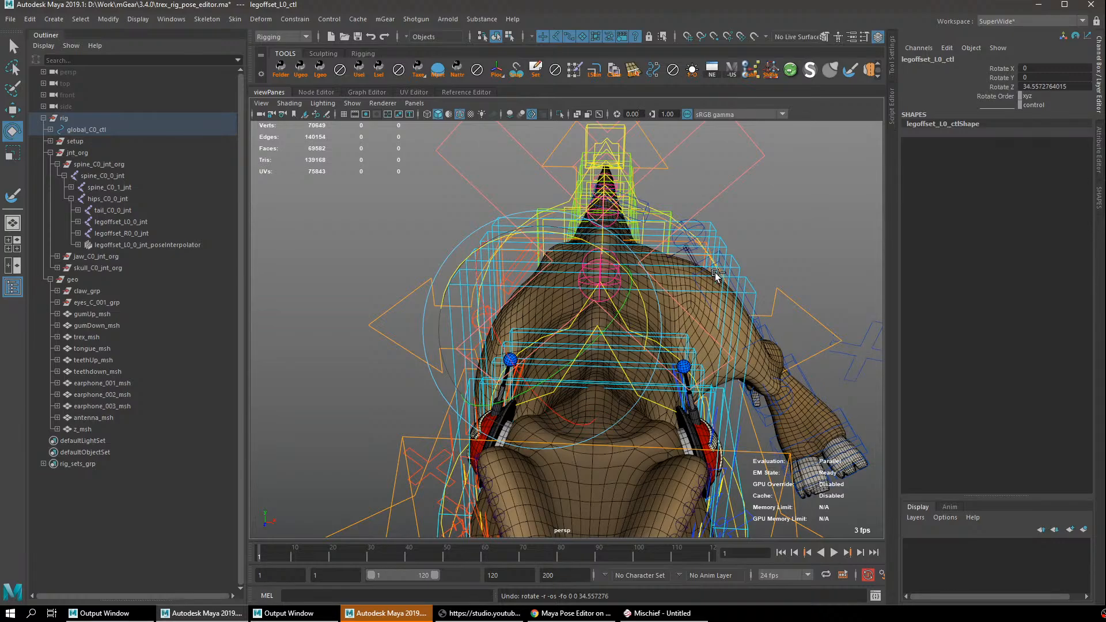
# Unparent legoffset_L0_0_jnt_poseInterpolator from hips_C0_0_jnt to the world level.
pyautogui.keyDown('alt'); pyautogui.moveTo(715, 272); pyautogui.dragTo(564, 280); pyautogui.keyUp('alt')
pyautogui.press('w')
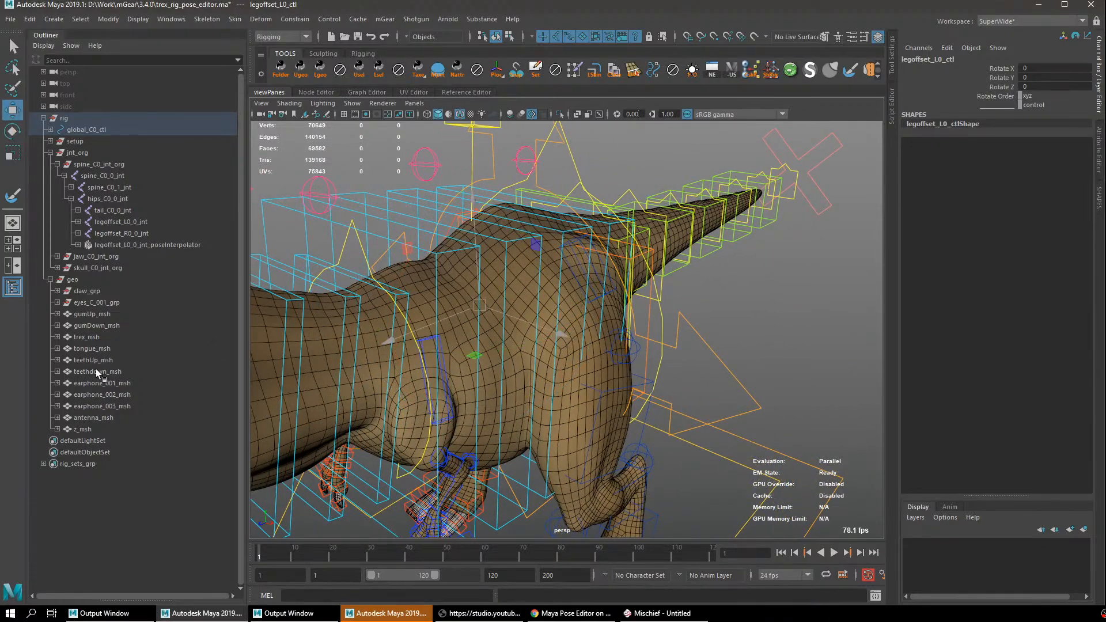
pyautogui.click(146, 244)
pyautogui.hotkey('shift', 'p')
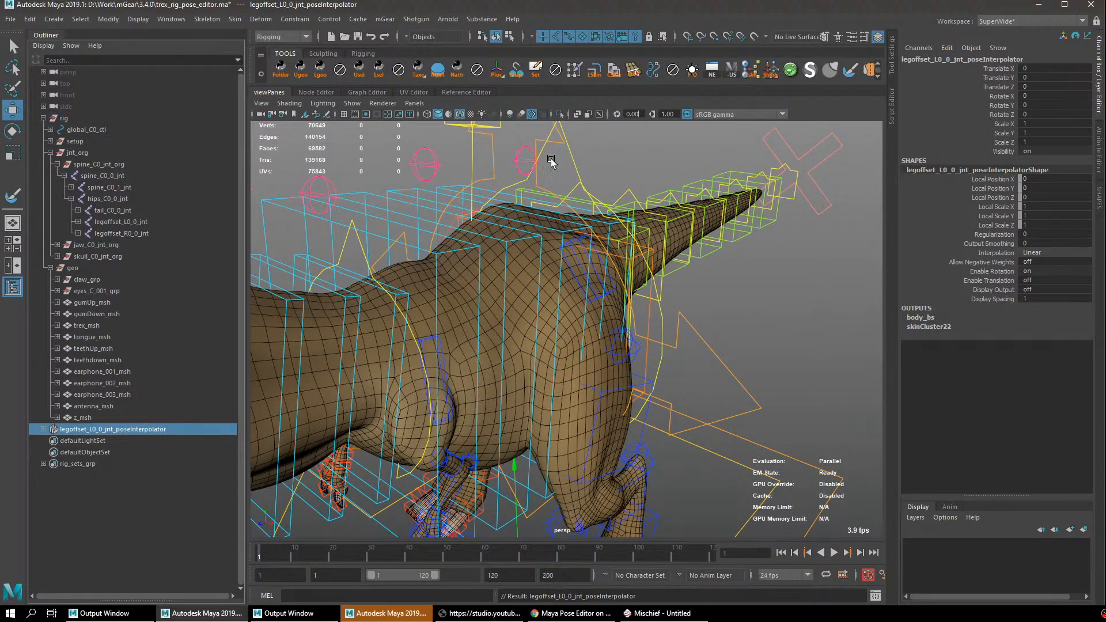
# Rotate legoffset_L0_ctl to raise the left leg with the pose interpolator unparented.
pyautogui.click(540, 183)
pyautogui.press('e')
pyautogui.click(569, 185)
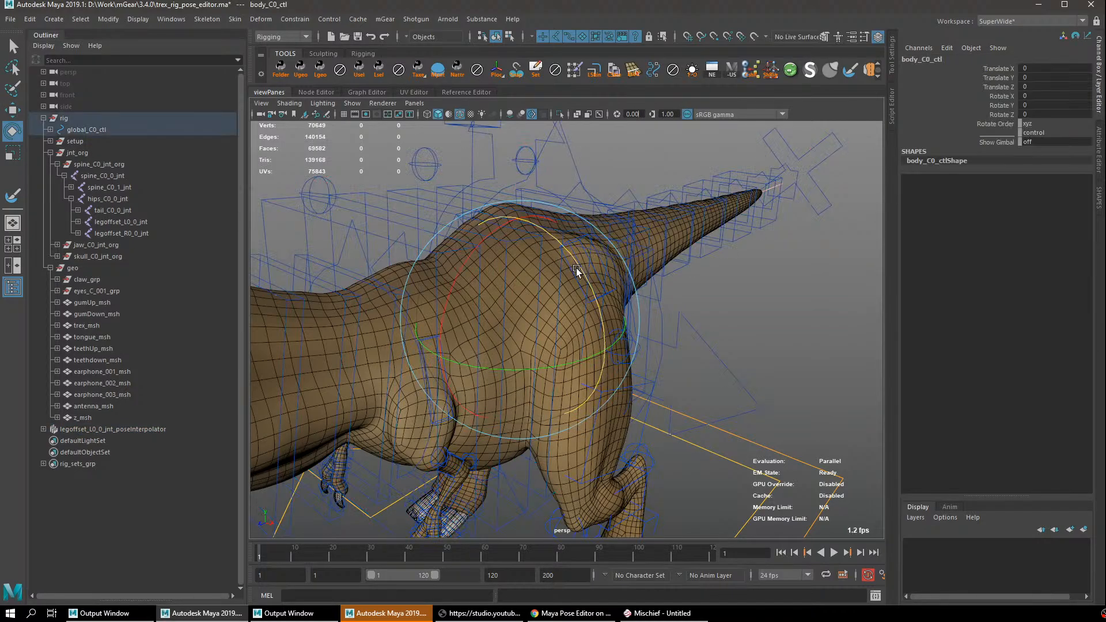
pyautogui.press('q')
pyautogui.click(614, 295)
pyautogui.press('e')
pyautogui.moveTo(567, 300); pyautogui.dragTo(560, 175)
# Rotate body_C0_ctl to about 51 degrees around Z to check how the raised leg deforms.
pyautogui.press('q')
pyautogui.click(562, 184)
pyautogui.press('e')
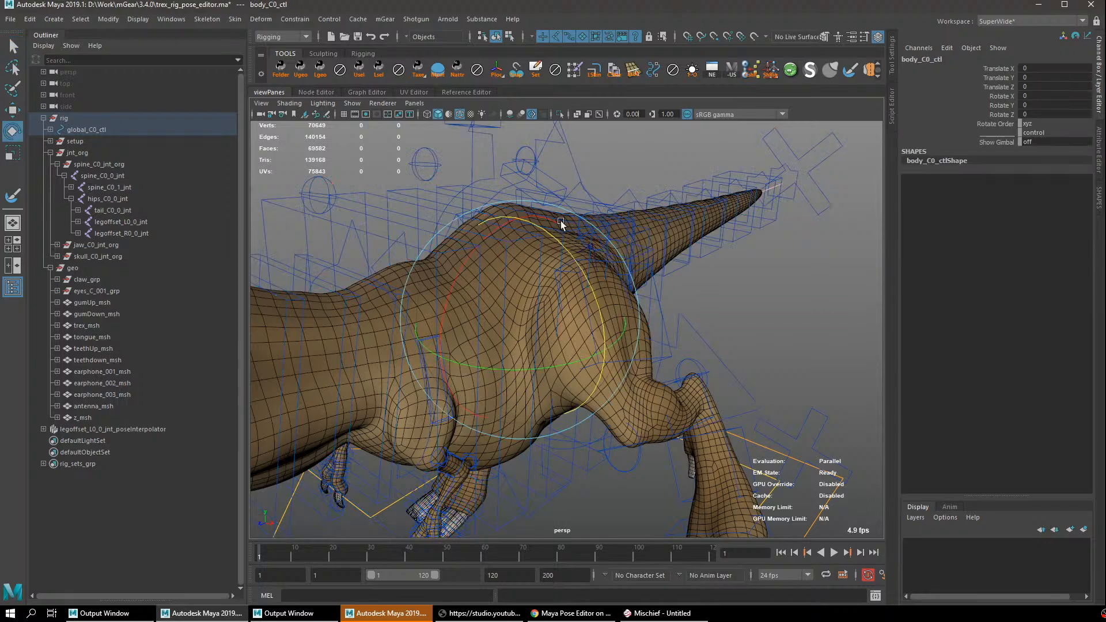
pyautogui.moveTo(565, 247)
pyautogui.mouseDown()
pyautogui.moveTo(514, 216)
pyautogui.moveTo(613, 234)
pyautogui.moveTo(620, 180)
pyautogui.moveTo(593, 175)
pyautogui.moveTo(728, 213)
pyautogui.moveTo(553, 230)
pyautogui.mouseUp()
pyautogui.moveTo(775, 246); pyautogui.dragTo(696, 284)
pyautogui.click(115, 429)
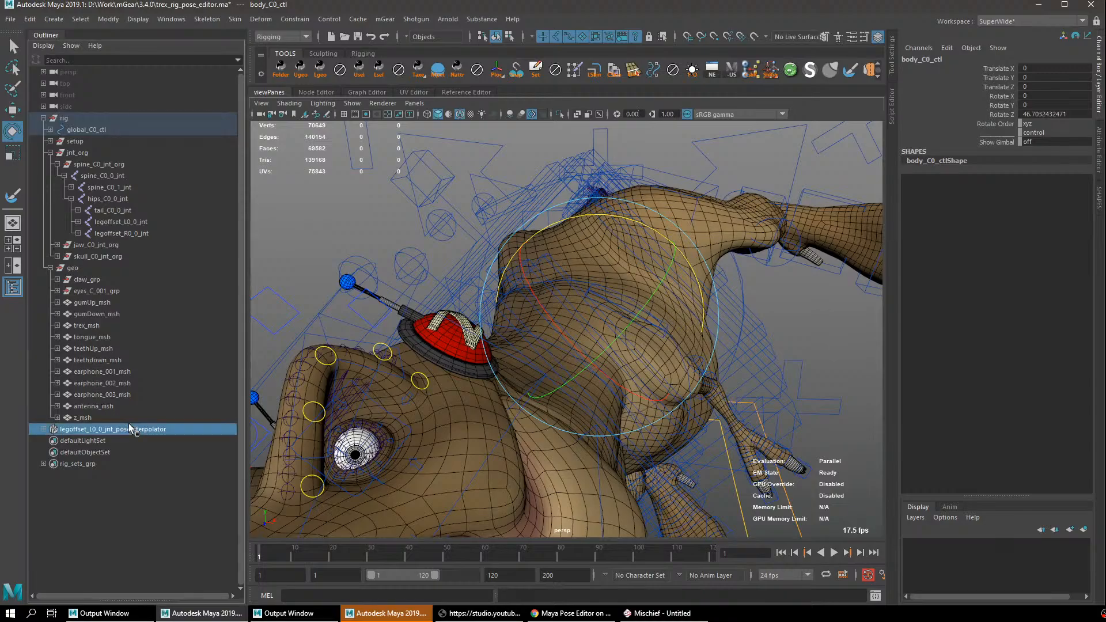
pyautogui.hotkey('ctrl', 'z')
pyautogui.hotkey('ctrl', 'z')
pyautogui.hotkey('ctrl', 'z')
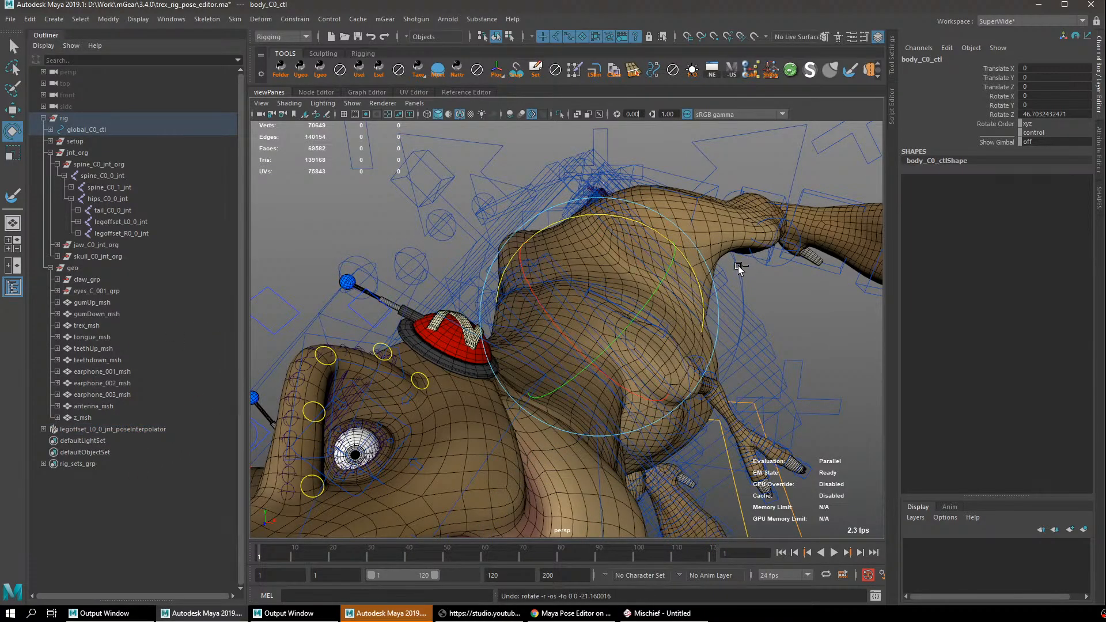
pyautogui.moveTo(731, 278); pyautogui.dragTo(401, 397, button='middle')
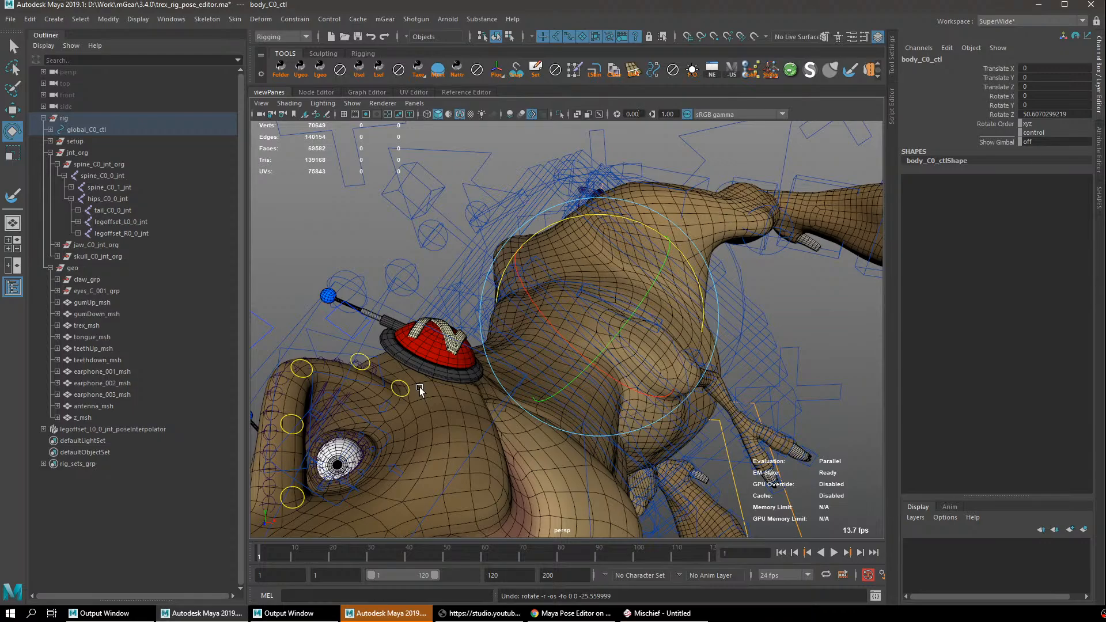
# Reset the Rotate Z value of body_C0_ctl to 0.
pyautogui.doubleClick(1062, 114)
pyautogui.write('0')
pyautogui.press('Return')
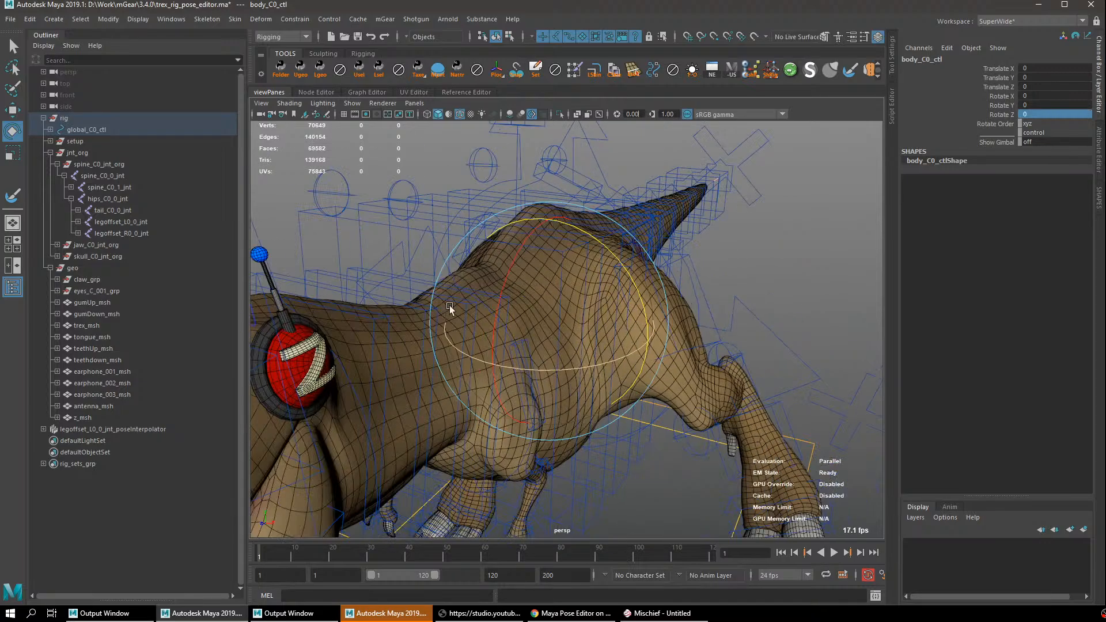
# Parent the leg offset pose interpolator under the hips_C0_0_jnt joint in the Outliner.
pyautogui.click(174, 430)
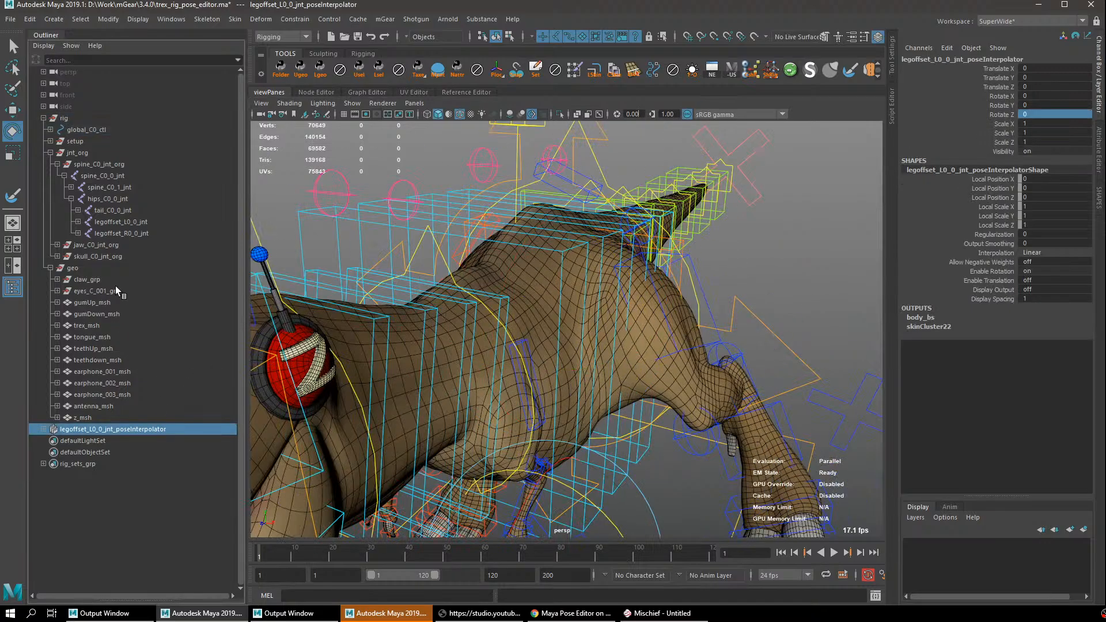
pyautogui.keyDown('shift'); pyautogui.click(120, 198); pyautogui.keyUp('shift')
pyautogui.click(122, 429)
pyautogui.keyDown('ctrl'); pyautogui.click(126, 199); pyautogui.keyUp('ctrl')
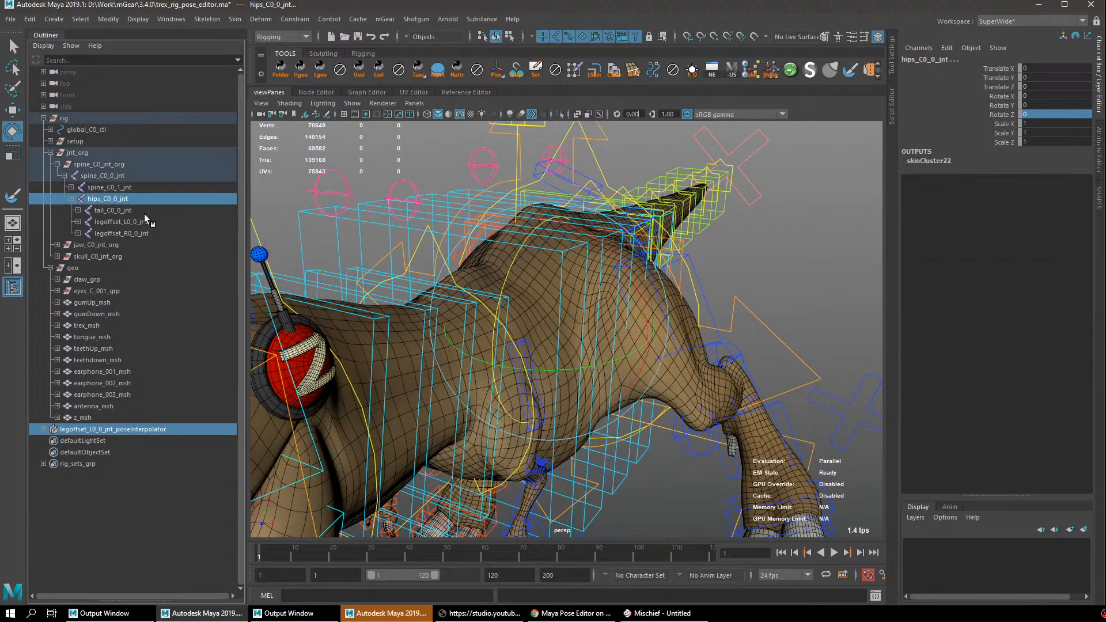
pyautogui.press('p')
# Reset the Rotate Z value of legoffset_L0_ctl to 0.
pyautogui.click(696, 276)
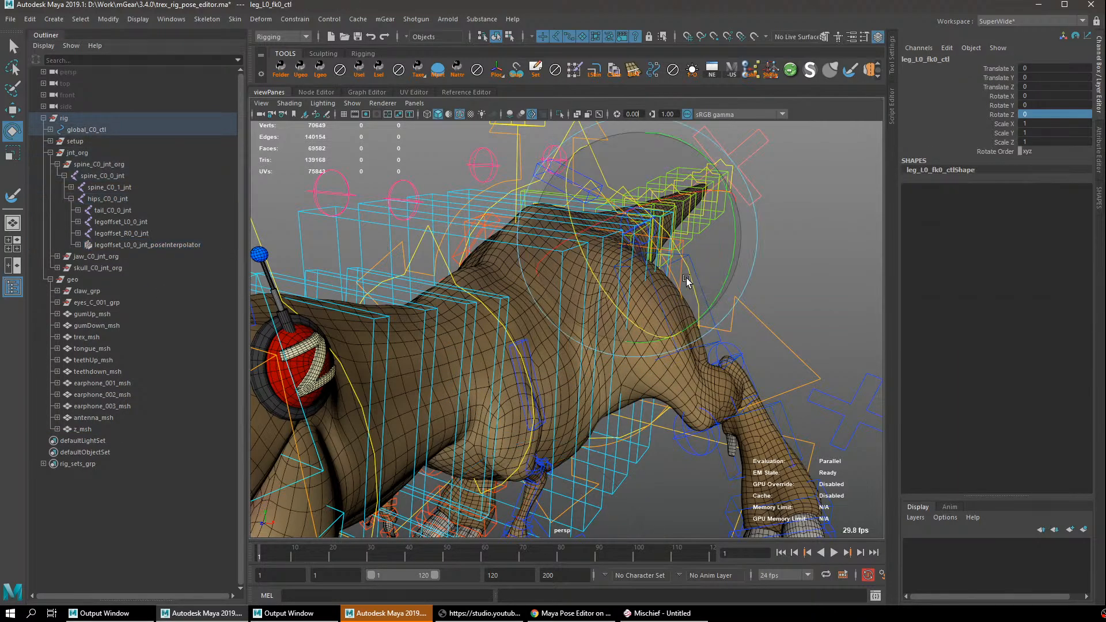
pyautogui.press('q')
pyautogui.click(596, 182)
pyautogui.write('0')
pyautogui.press('Return')
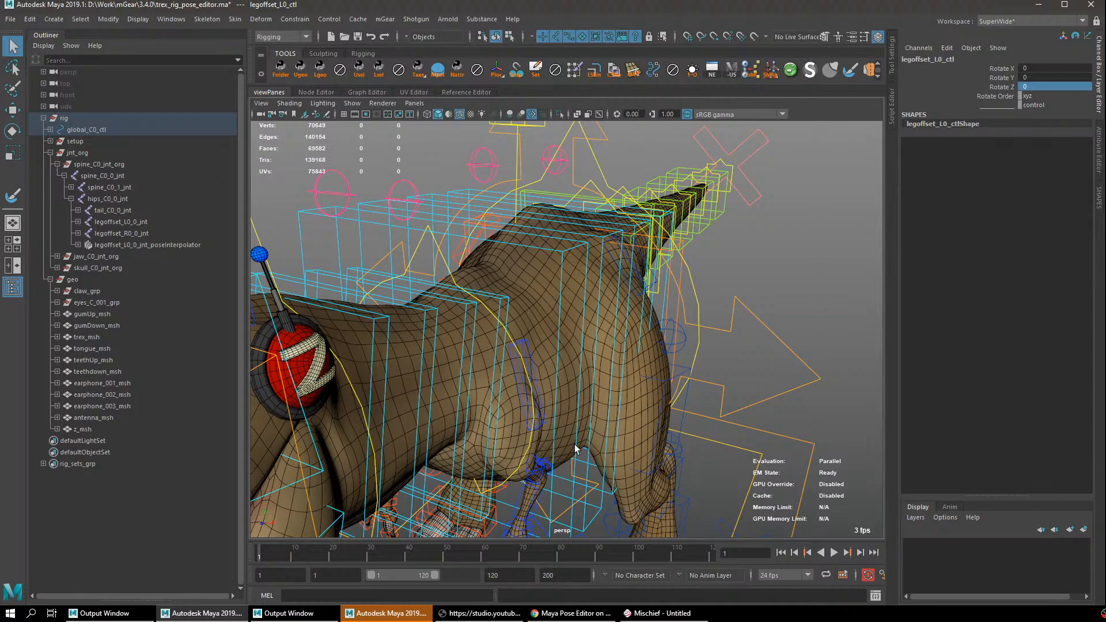
# Test the left knee bend by rotating leg_L0_fk1_ctl about 28 degrees around Z, and undo it.
pyautogui.keyDown('alt'); pyautogui.moveTo(654, 419); pyautogui.dragTo(590, 256); pyautogui.keyUp('alt')
pyautogui.keyDown('alt'); pyautogui.moveTo(590, 256); pyautogui.dragTo(639, 311, button='middle'); pyautogui.keyUp('alt')
pyautogui.keyDown('alt'); pyautogui.moveTo(640, 314); pyautogui.dragTo(685, 344, button='right'); pyautogui.keyUp('alt')
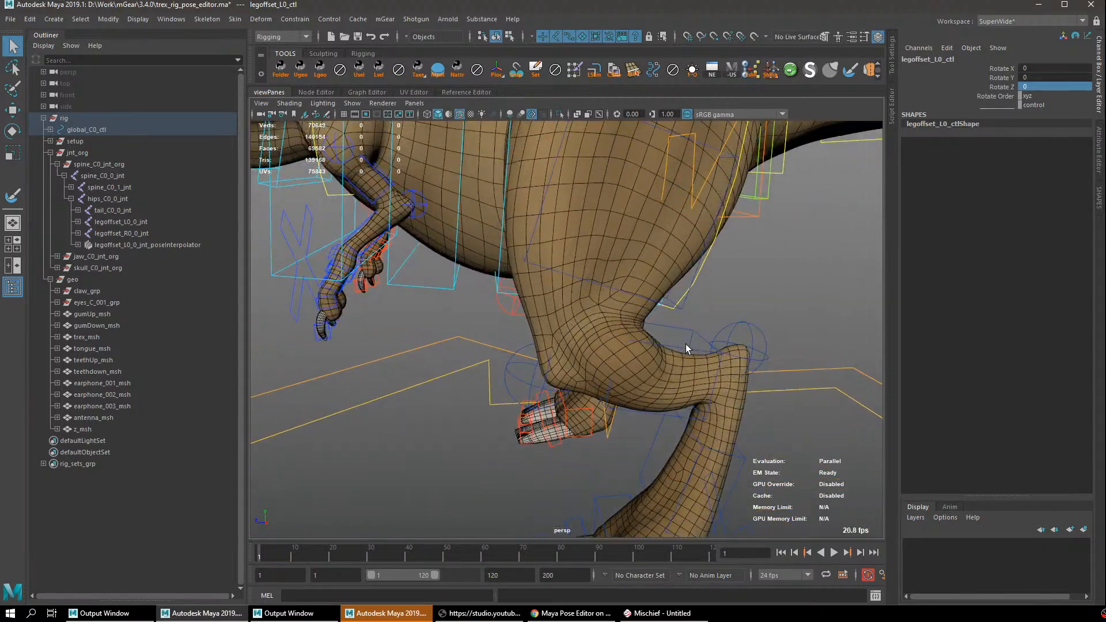
pyautogui.click(689, 329)
pyautogui.press('f')
pyautogui.press('e')
pyautogui.moveTo(628, 286); pyautogui.dragTo(637, 262)
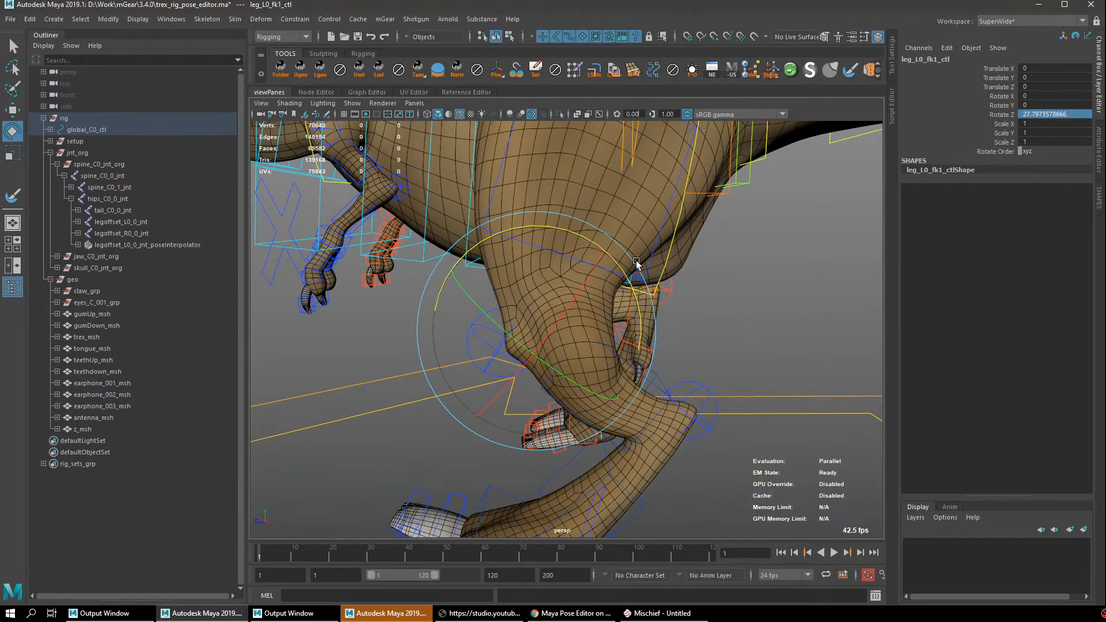
pyautogui.hotkey('ctrl', 'z')
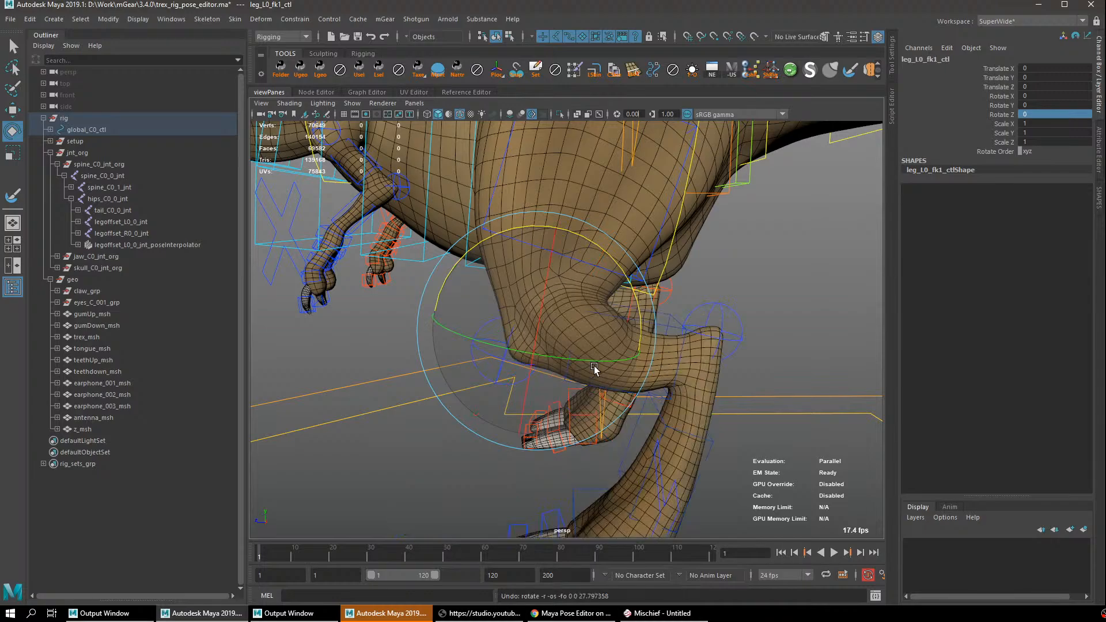
# Try two more rotations of leg_L0_fk1_ctl on different axes and undo each one.
pyautogui.moveTo(567, 358); pyautogui.dragTo(592, 361)
pyautogui.hotkey('ctrl', 'z')
pyautogui.moveTo(629, 278)
pyautogui.mouseDown()
pyautogui.moveTo(597, 305)
pyautogui.moveTo(625, 295)
pyautogui.mouseUp()
pyautogui.hotkey('ctrl', 'z')
# Turn on X-Ray joint display in the viewport and select the knee joint leg_L0_3_jnt.
pyautogui.click(601, 112)
pyautogui.press('q')
pyautogui.click(599, 340)
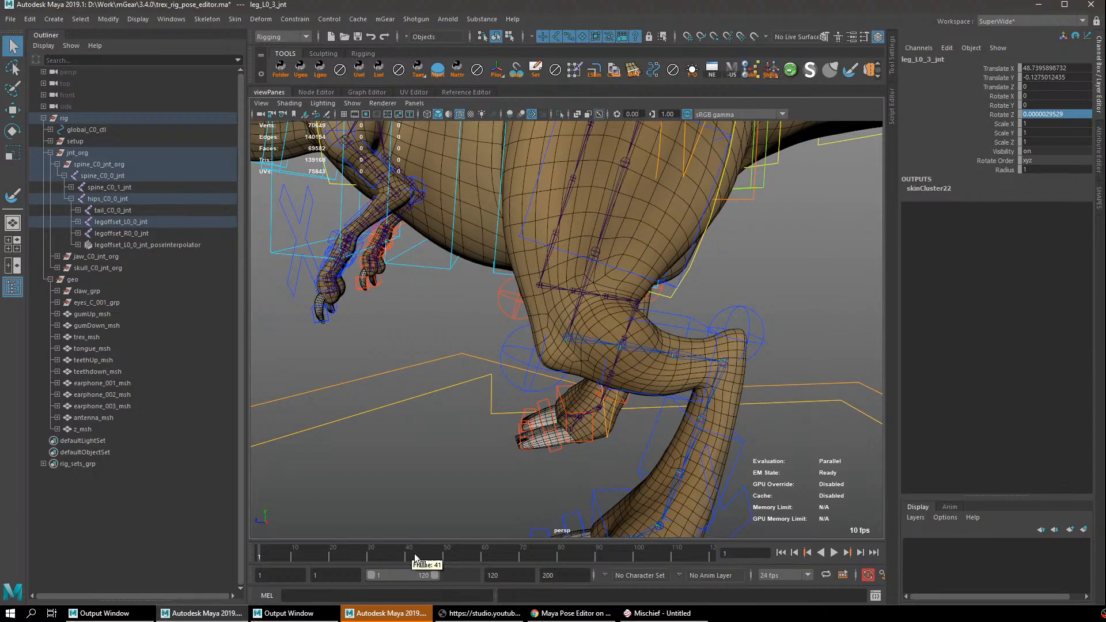
# Open the Pose Editor and create a pose interpolator for leg_L0_3_jnt, declining the automatic neutral poses.
pyautogui.hotkey('ctrl', 'Tab')
pyautogui.write('pose')
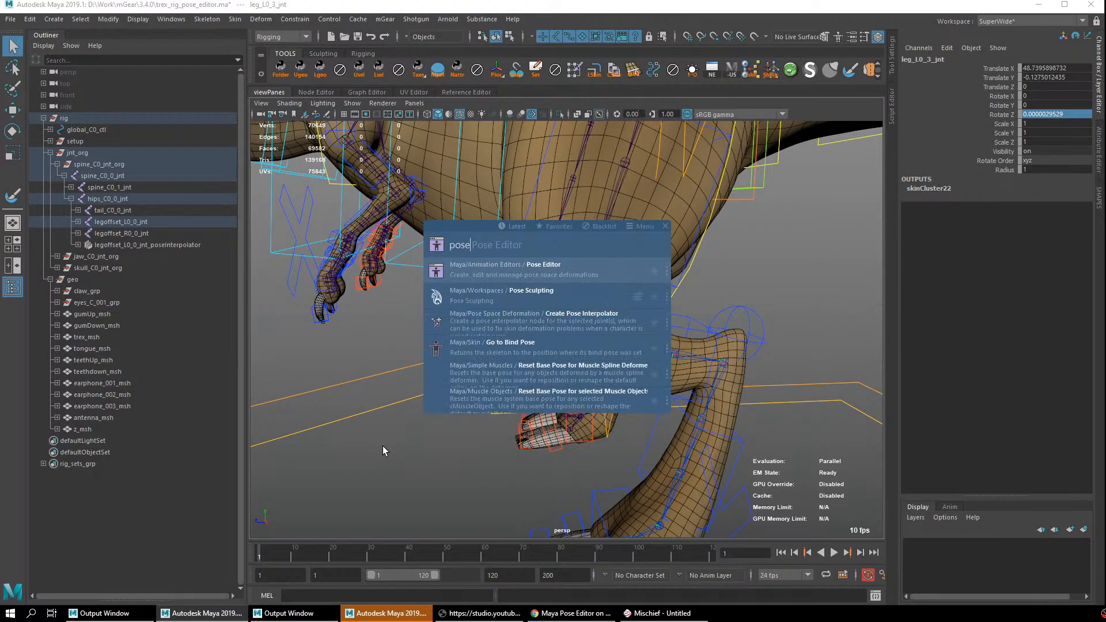
pyautogui.press('Return')
pyautogui.keyDown('alt'); pyautogui.moveTo(482, 307); pyautogui.dragTo(388, 304, button='middle'); pyautogui.keyUp('alt')
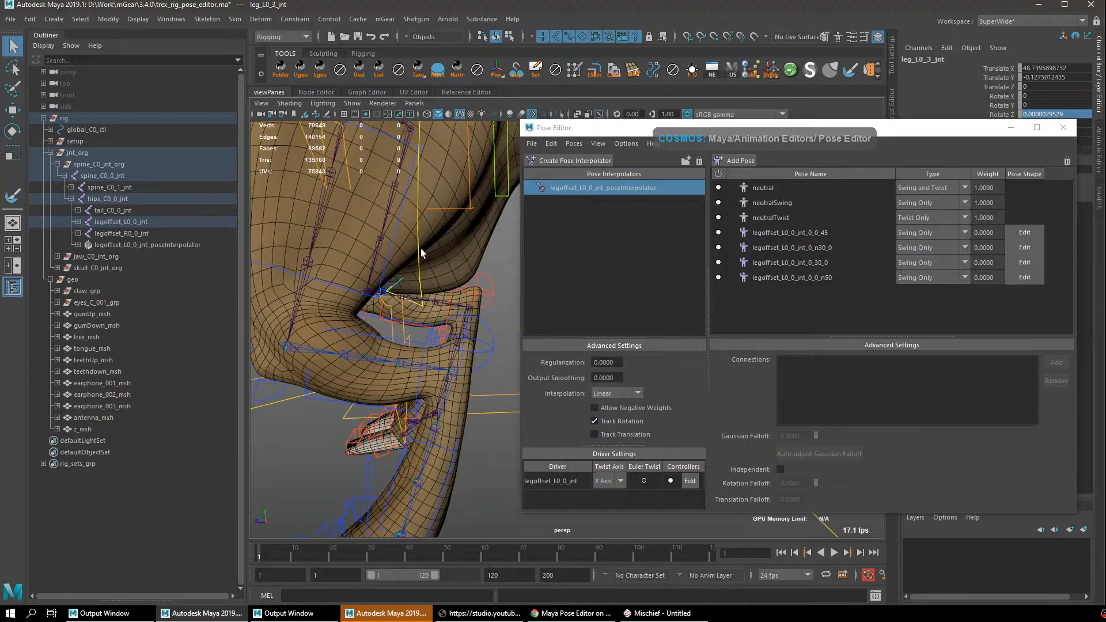
pyautogui.click(573, 162)
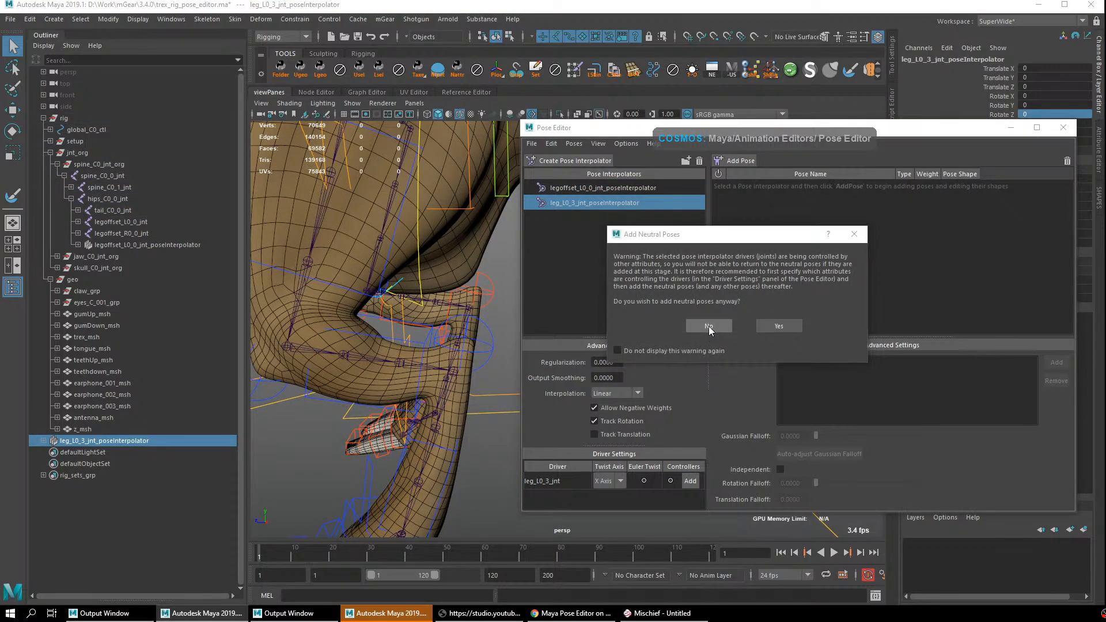
pyautogui.click(716, 325)
# Add leg_L0_fk1_ctl.rotate as a driver controller of the knee pose interpolator.
pyautogui.keyDown('alt'); pyautogui.moveTo(337, 385); pyautogui.dragTo(391, 375, button='middle'); pyautogui.keyUp('alt')
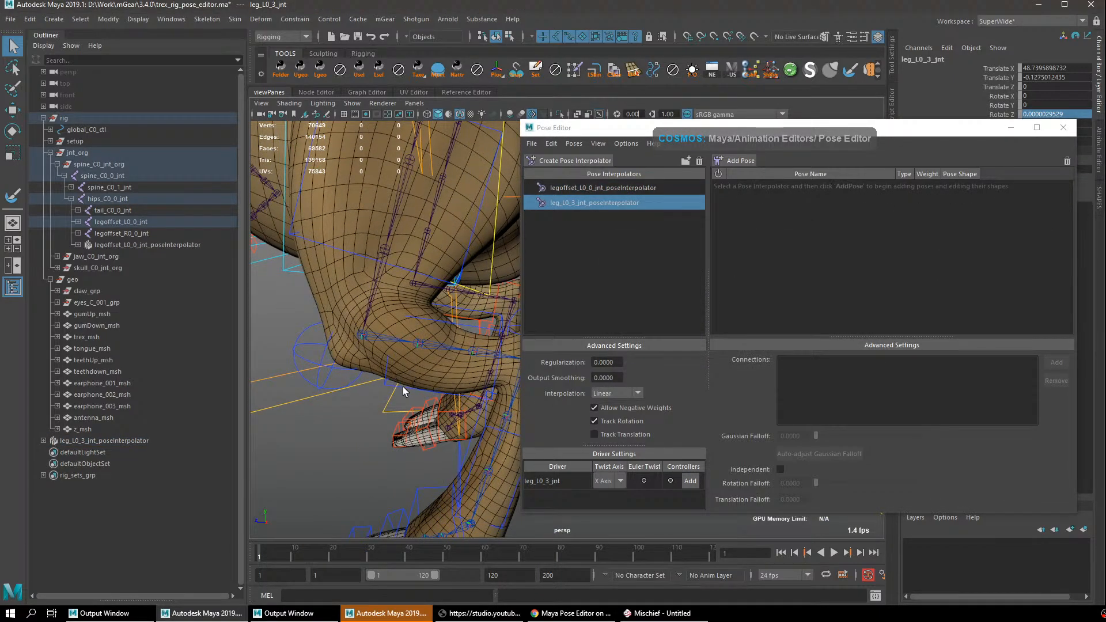
pyautogui.click(403, 391)
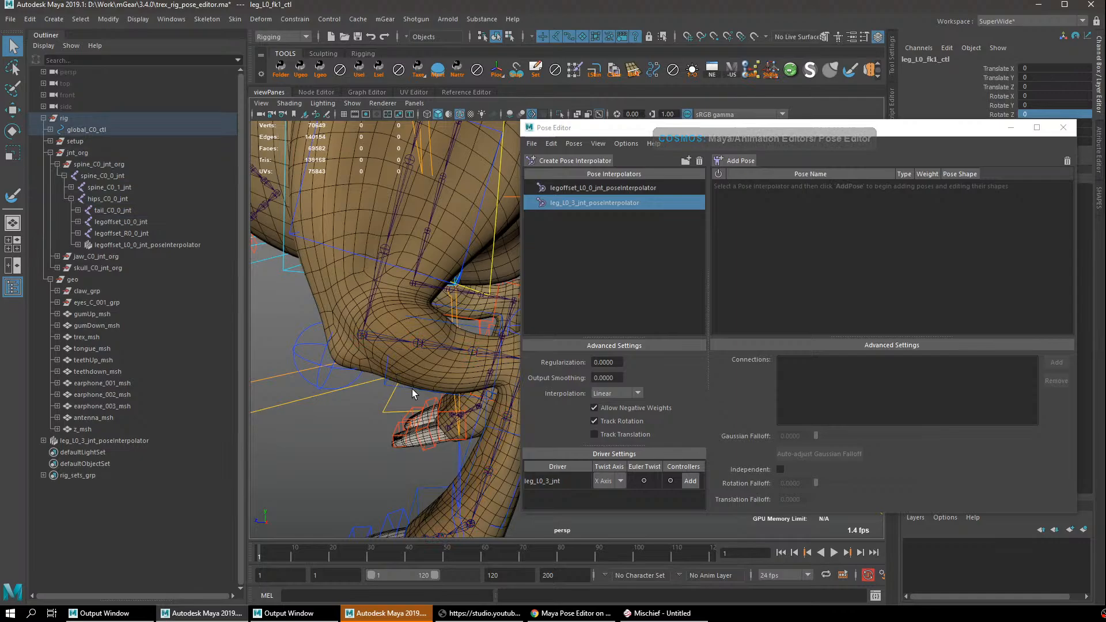
pyautogui.click(610, 203)
pyautogui.click(689, 482)
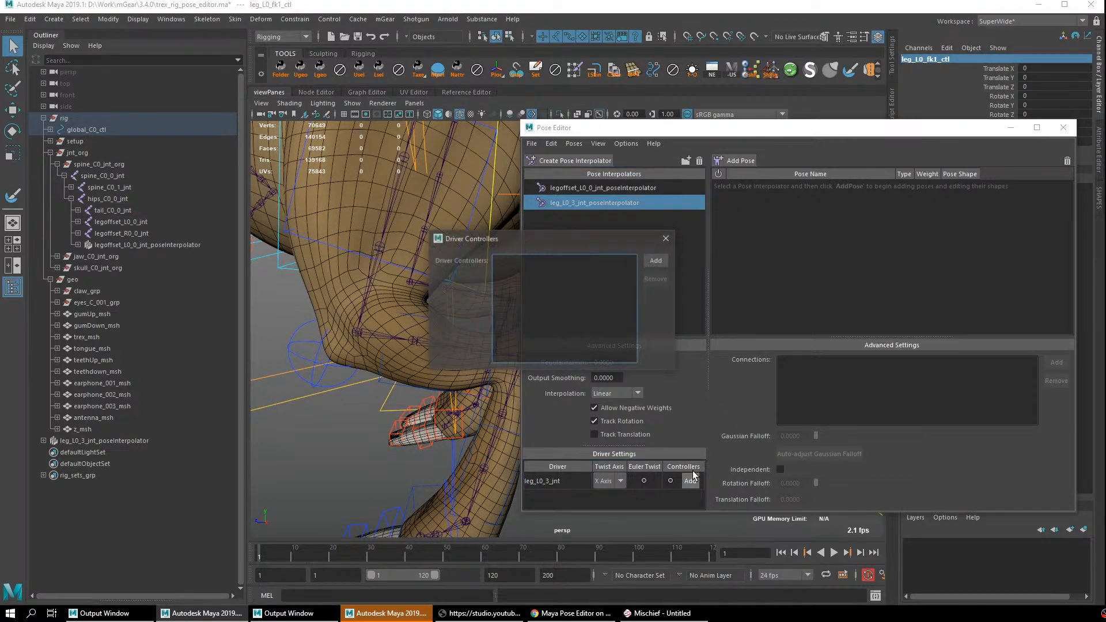
pyautogui.click(655, 262)
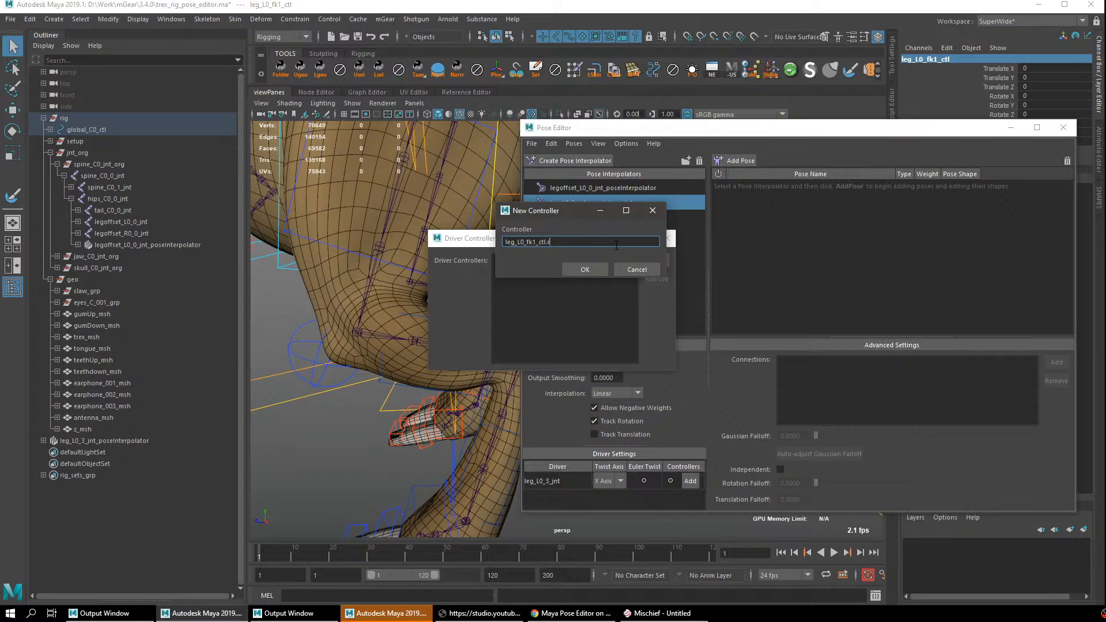
pyautogui.write('leg_L0_fk1_ctl.rotate')
pyautogui.click(585, 268)
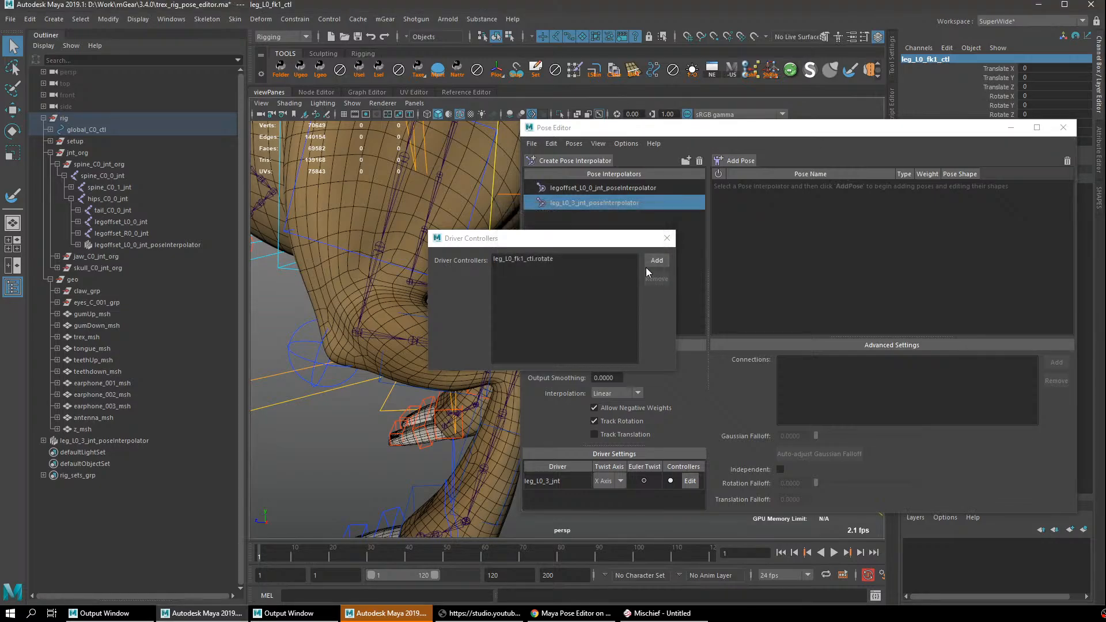
# Add leg_L0_fk1_ctl.translate as a second driver controller and close the driver controllers dialog.
pyautogui.write('leg_L0_fk1_ctl.tran')
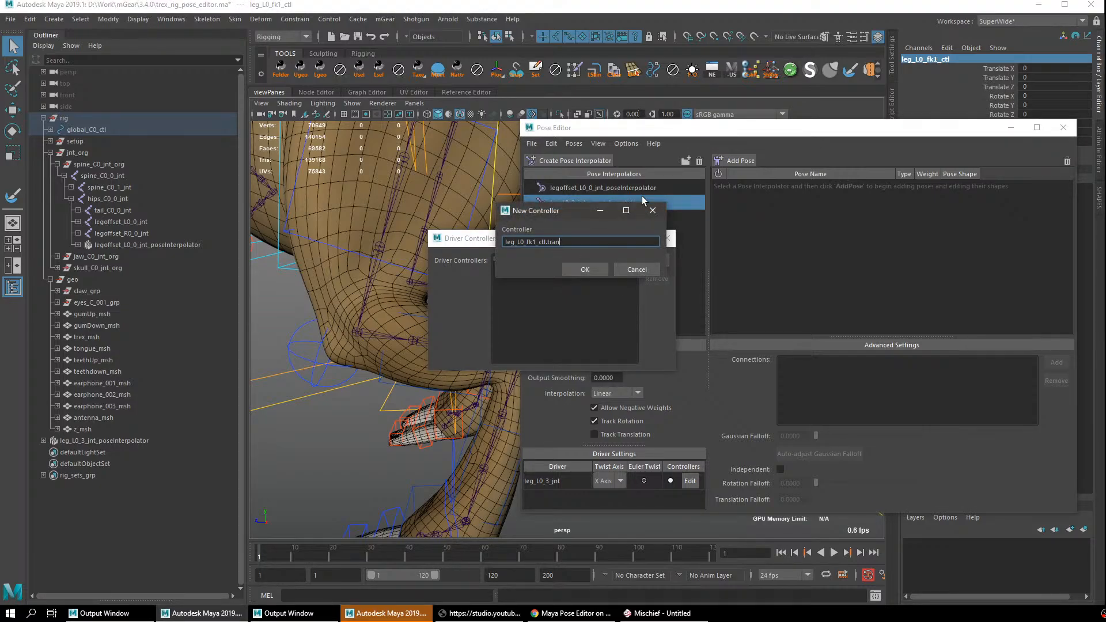
pyautogui.write('slate')
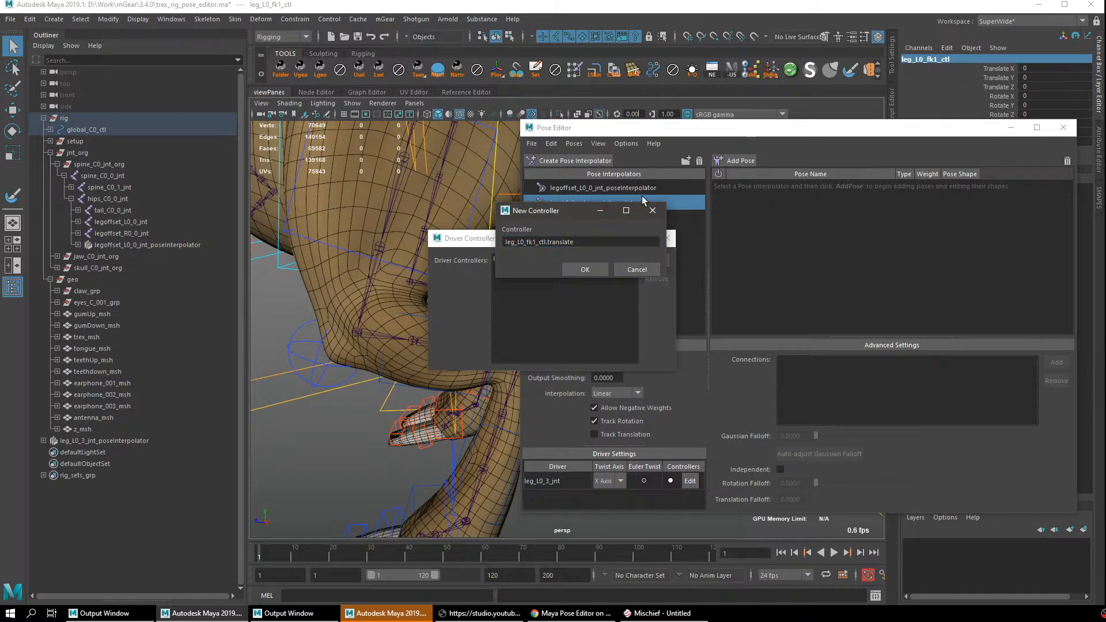
pyautogui.click(585, 269)
pyautogui.moveTo(955, 131); pyautogui.dragTo(922, 111)
pyautogui.moveTo(513, 244); pyautogui.dragTo(477, 246)
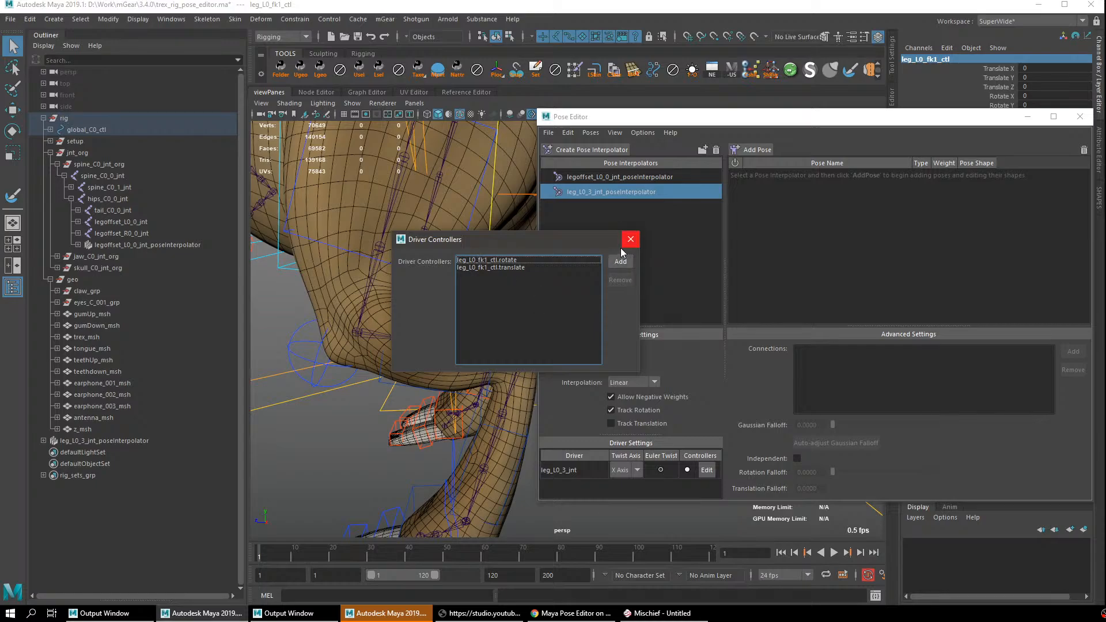
pyautogui.click(630, 239)
# Disable Allow Negative Weights and enable Track Translation on the knee interpolator, and add its neutral poses.
pyautogui.click(641, 423)
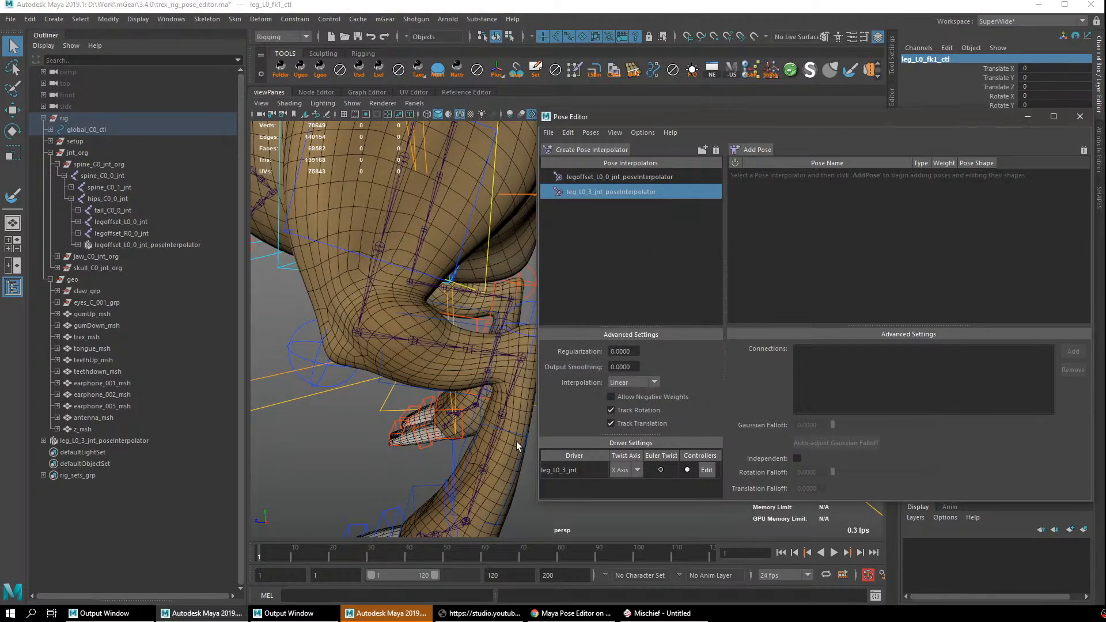
pyautogui.rightClick(788, 236)
pyautogui.click(823, 257)
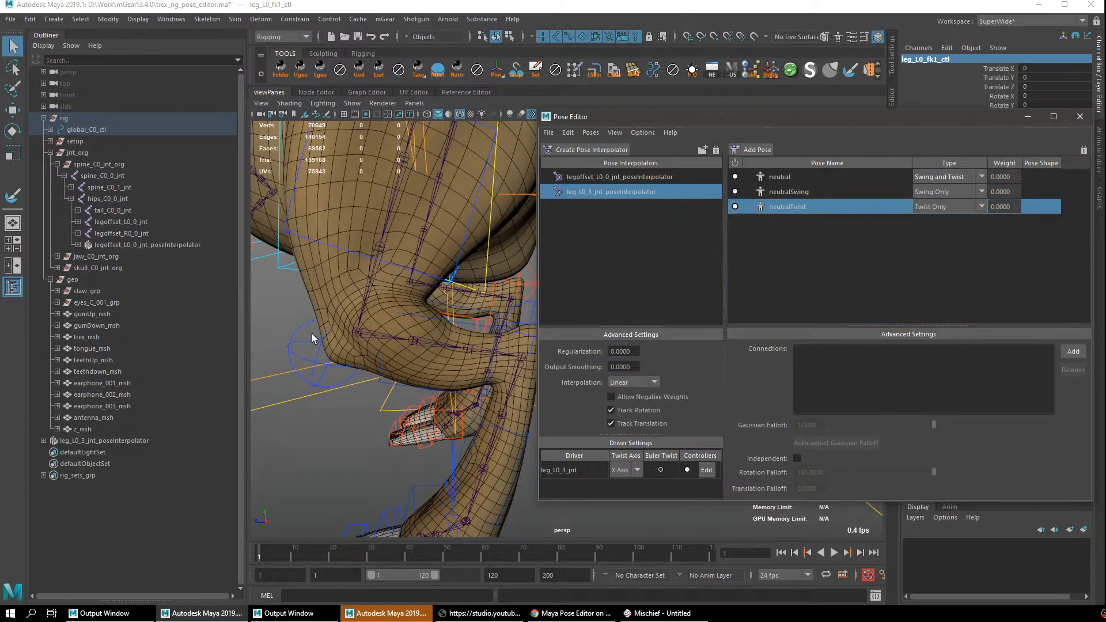
# Rotate leg_L0_fk1_ctl to fold the knee and set its Rotate Z to -35.
pyautogui.keyDown('alt'); pyautogui.moveTo(397, 373); pyautogui.dragTo(457, 328); pyautogui.keyUp('alt')
pyautogui.press('e')
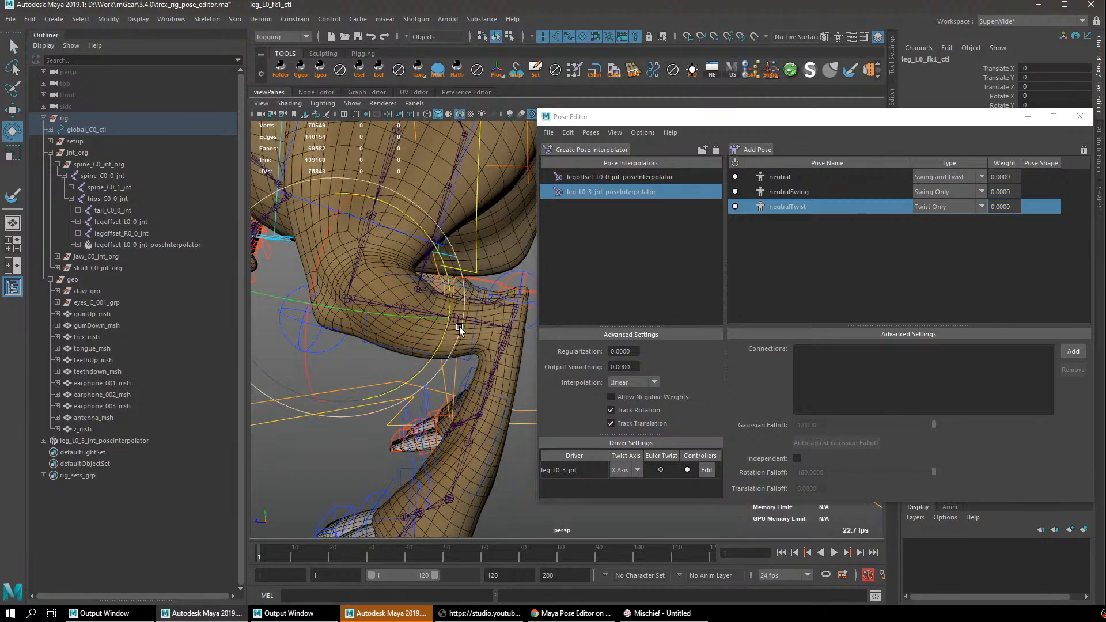
pyautogui.moveTo(449, 288); pyautogui.dragTo(441, 237)
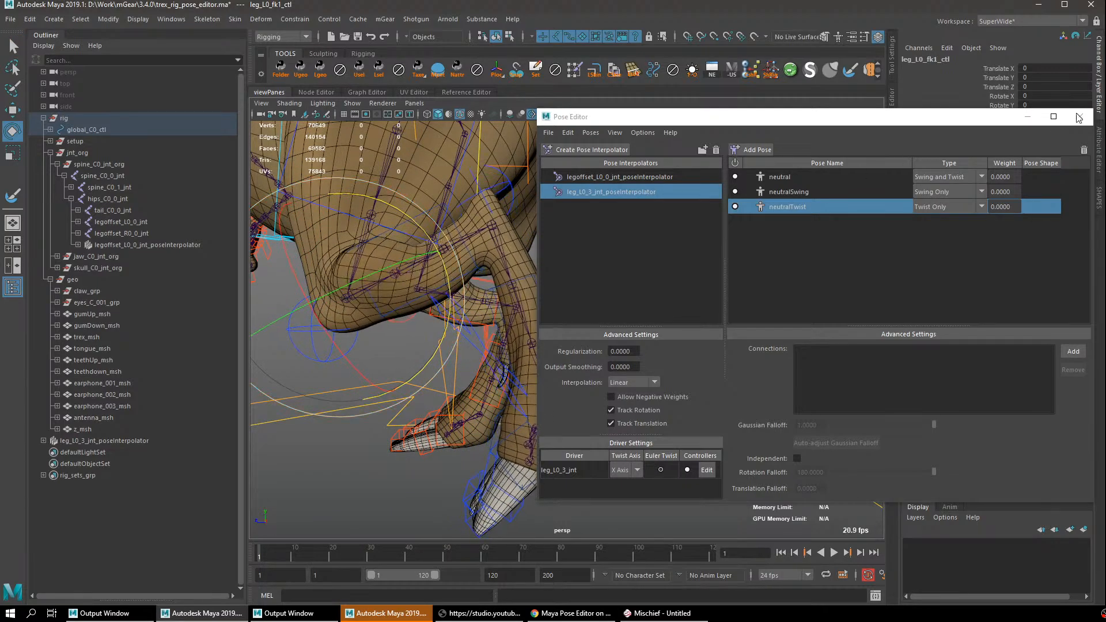
pyautogui.moveTo(993, 131); pyautogui.dragTo(963, 168)
pyautogui.click(1072, 114)
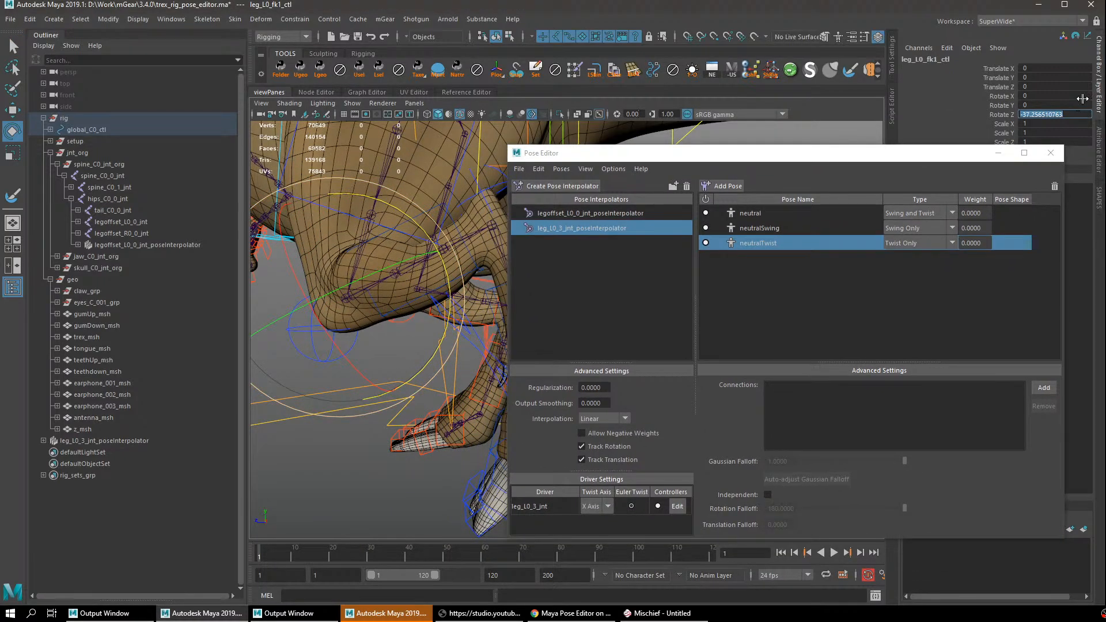
pyautogui.write('-35')
pyautogui.press('Return')
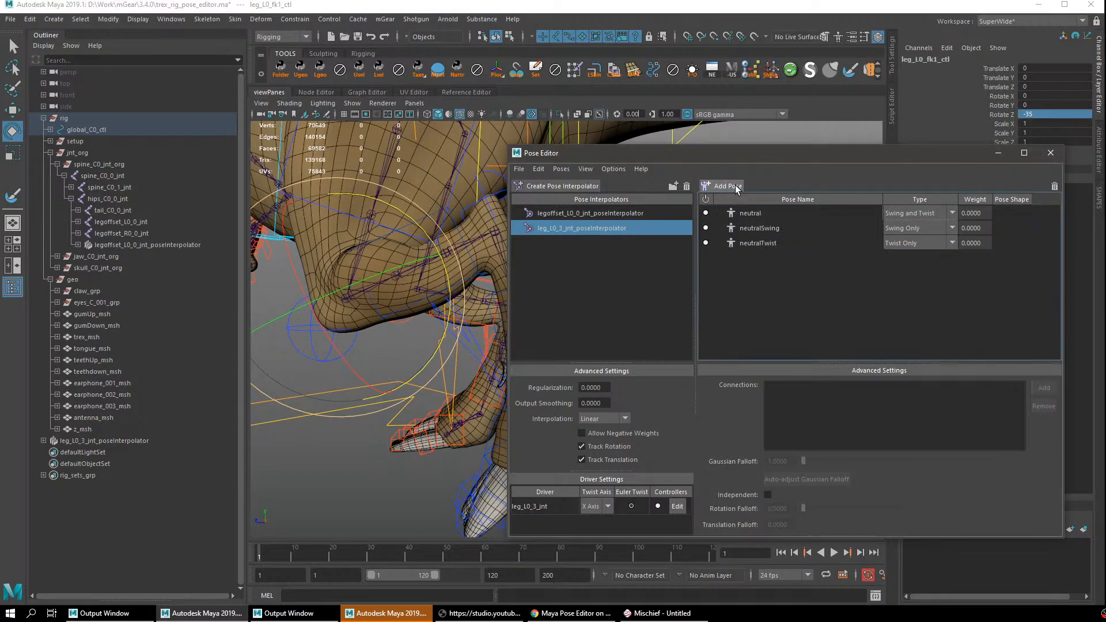
# Add the folded knee pose with a pose shape on the existing body_bs blend shape, and turn off shape editing.
pyautogui.click(727, 185)
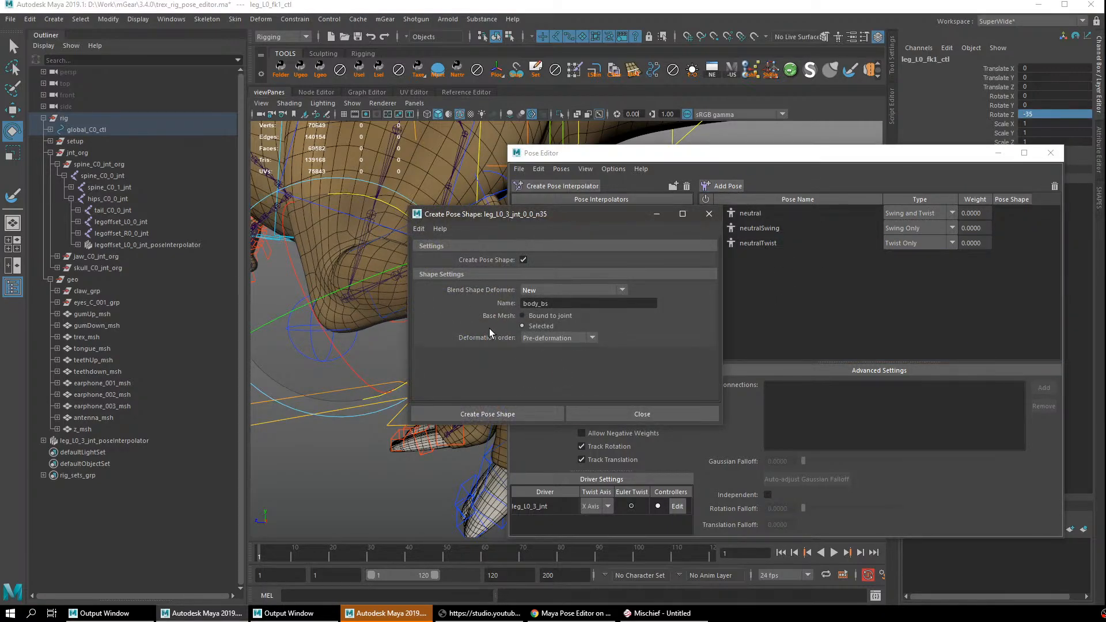
pyautogui.moveTo(579, 213); pyautogui.dragTo(611, 234)
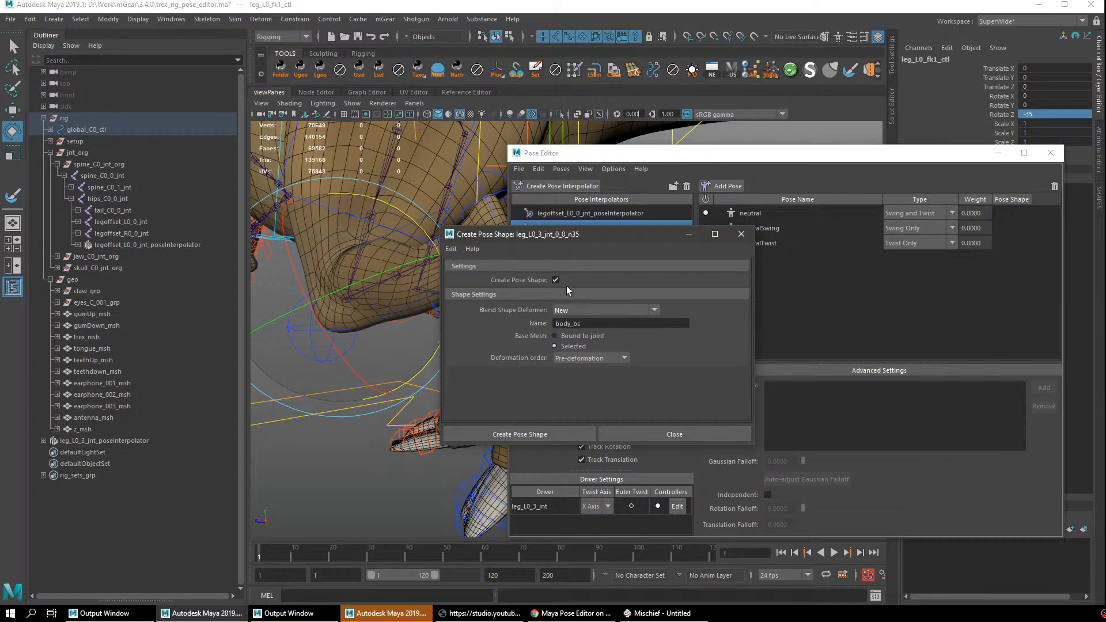
pyautogui.click(610, 311)
pyautogui.click(585, 312)
pyautogui.click(615, 309)
pyautogui.click(576, 426)
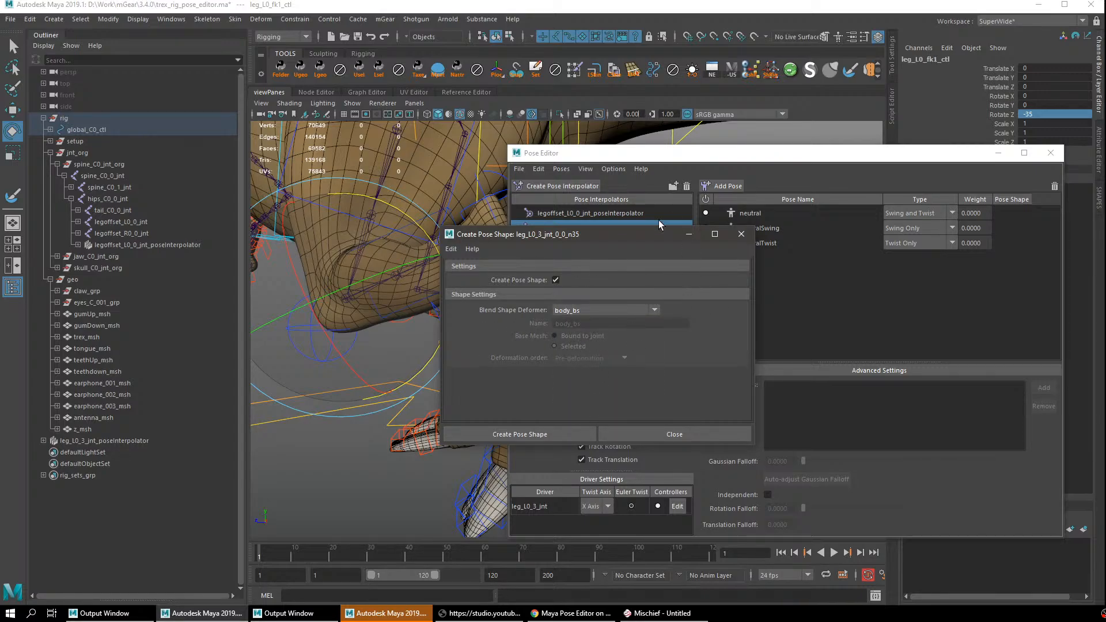
pyautogui.click(580, 435)
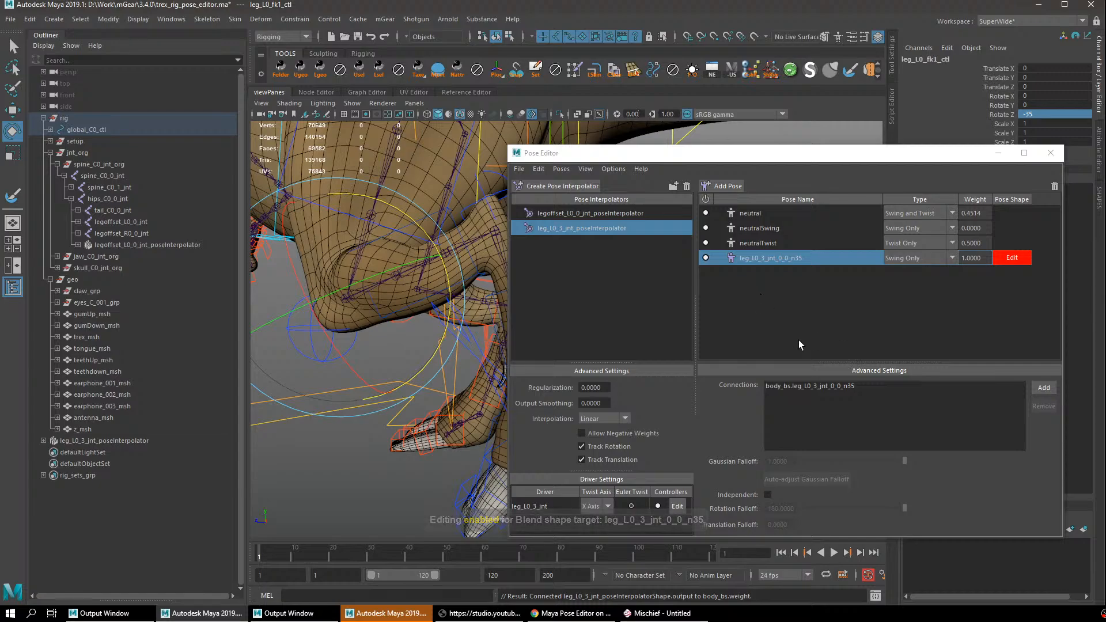
pyautogui.click(1012, 258)
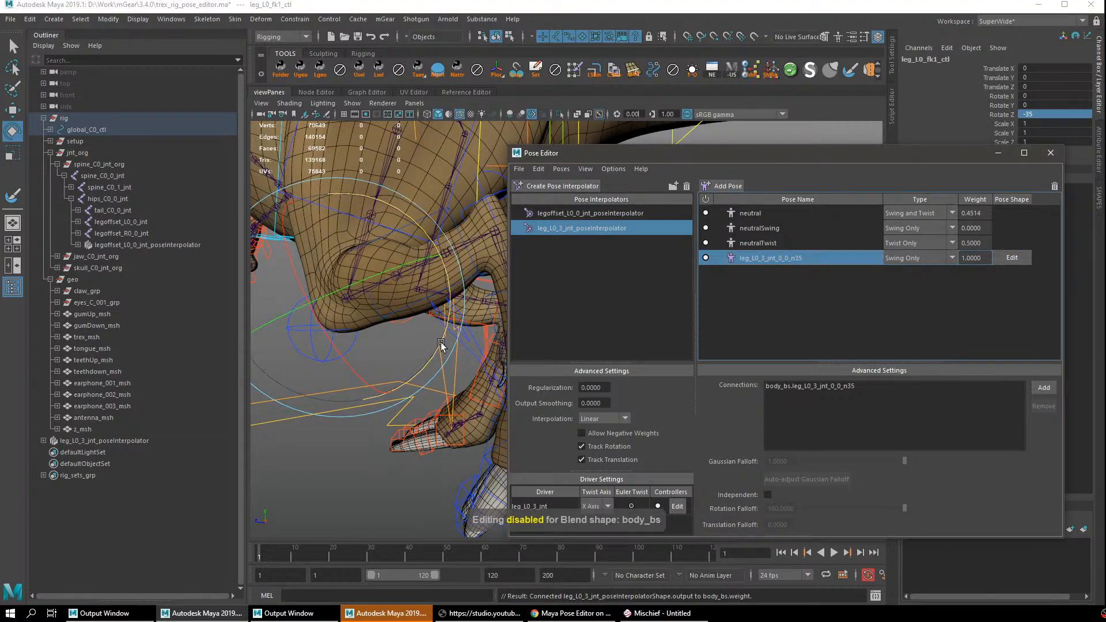
# Set Rotate Z of leg_L0_fk1_ctl to 100 and add it as a knee pose with shape editing turned off.
pyautogui.moveTo(452, 317); pyautogui.dragTo(357, 436)
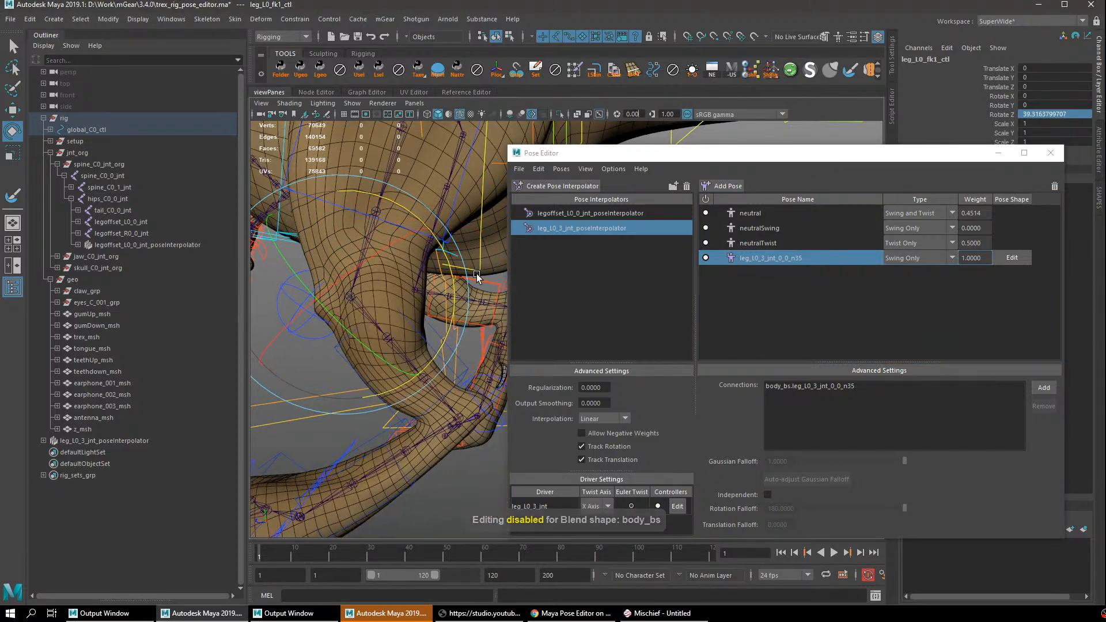
pyautogui.moveTo(454, 281); pyautogui.dragTo(452, 381)
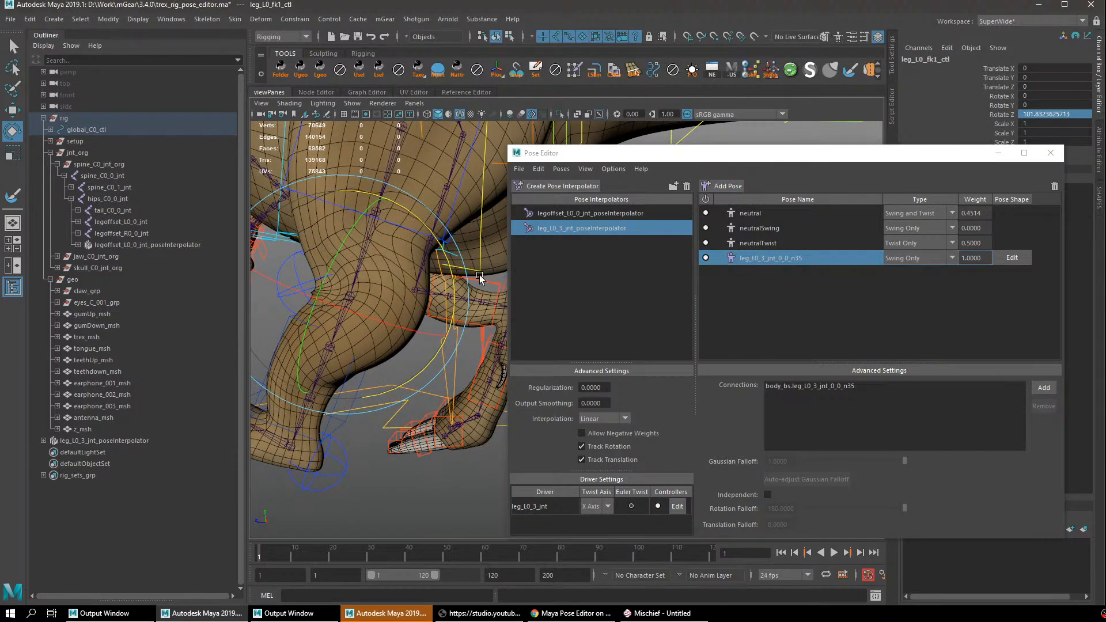
pyautogui.doubleClick(1074, 114)
pyautogui.write('100')
pyautogui.press('Return')
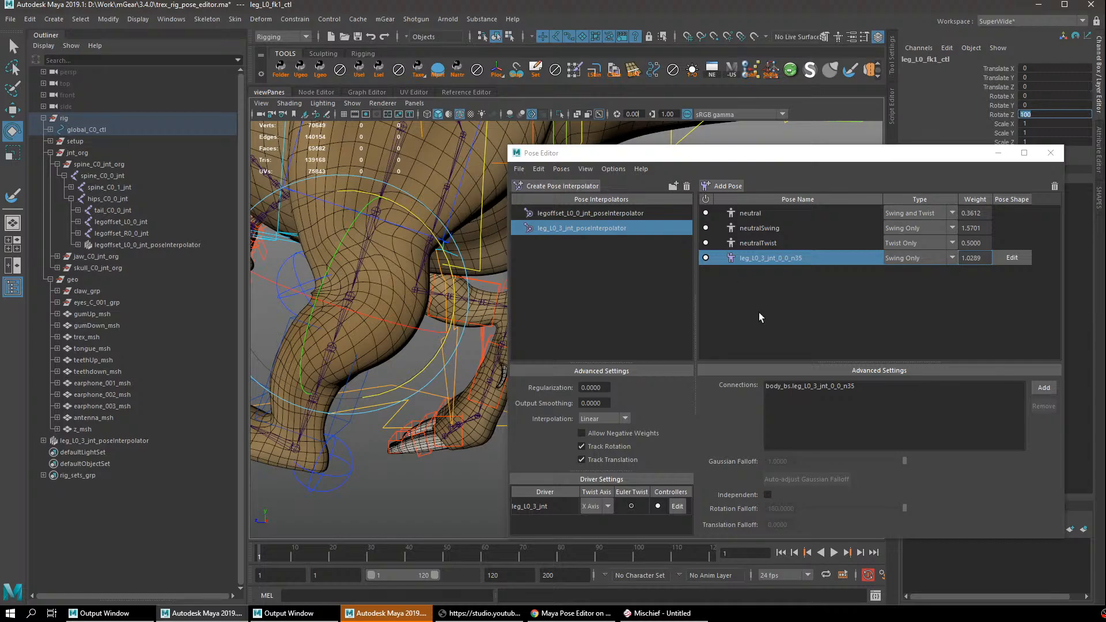
pyautogui.click(727, 185)
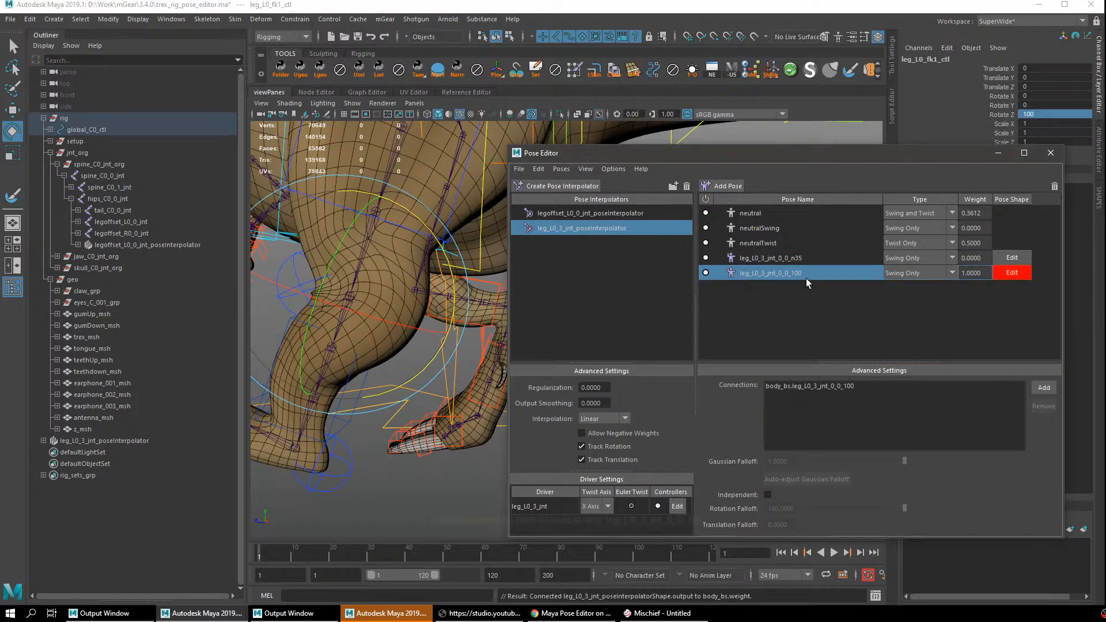
pyautogui.click(1008, 272)
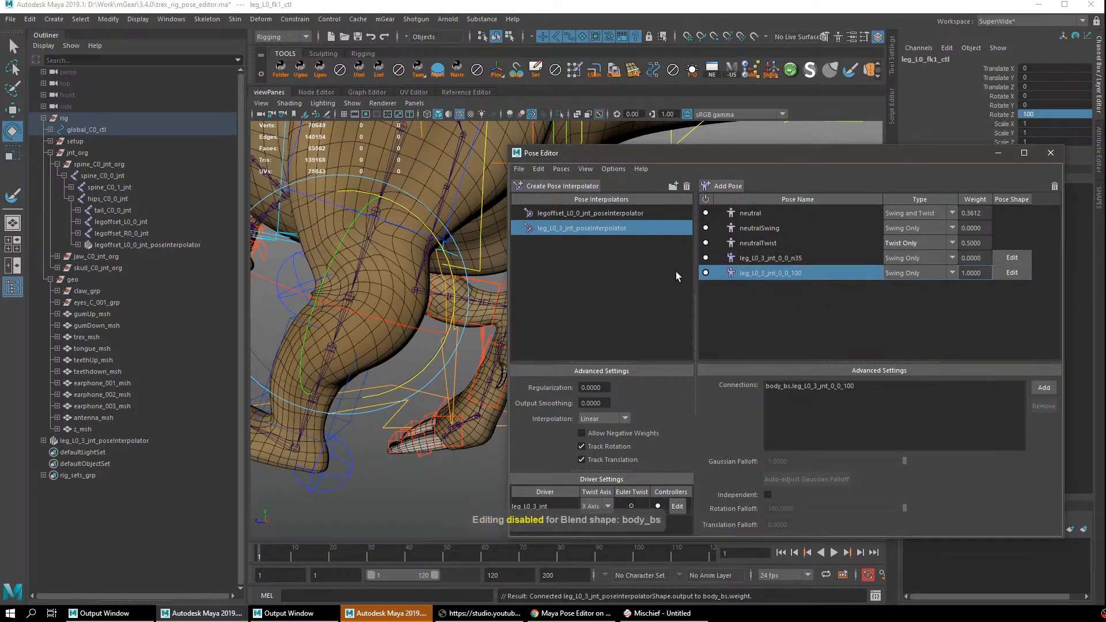
# Set leg_L0_fk1_ctl to Rotate Z 0 and Rotate Y 60, and add it as a knee pose with shape editing turned off.
pyautogui.keyDown('alt'); pyautogui.moveTo(412, 326); pyautogui.dragTo(408, 311); pyautogui.keyUp('alt')
pyautogui.moveTo(408, 309); pyautogui.dragTo(413, 339, button='right')
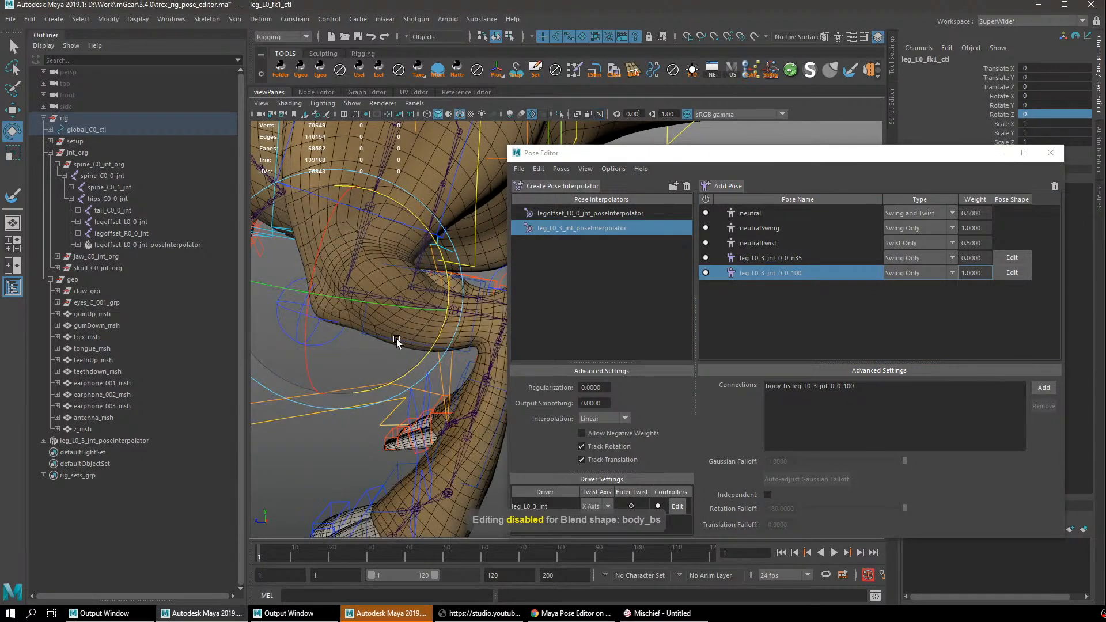
pyautogui.moveTo(397, 341); pyautogui.dragTo(394, 299)
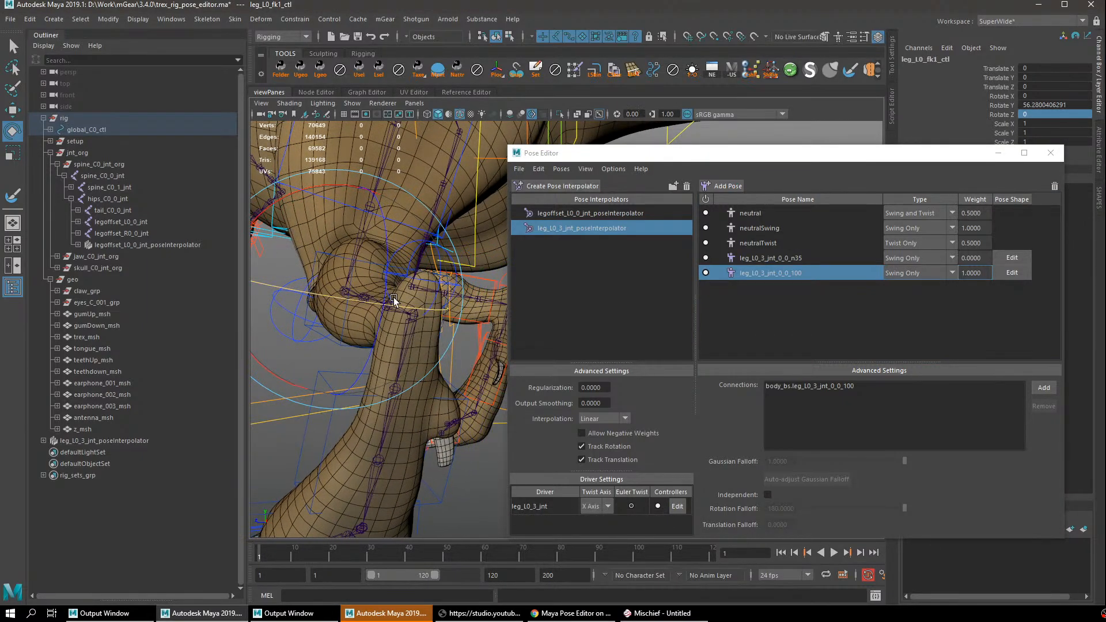
pyautogui.doubleClick(1041, 105)
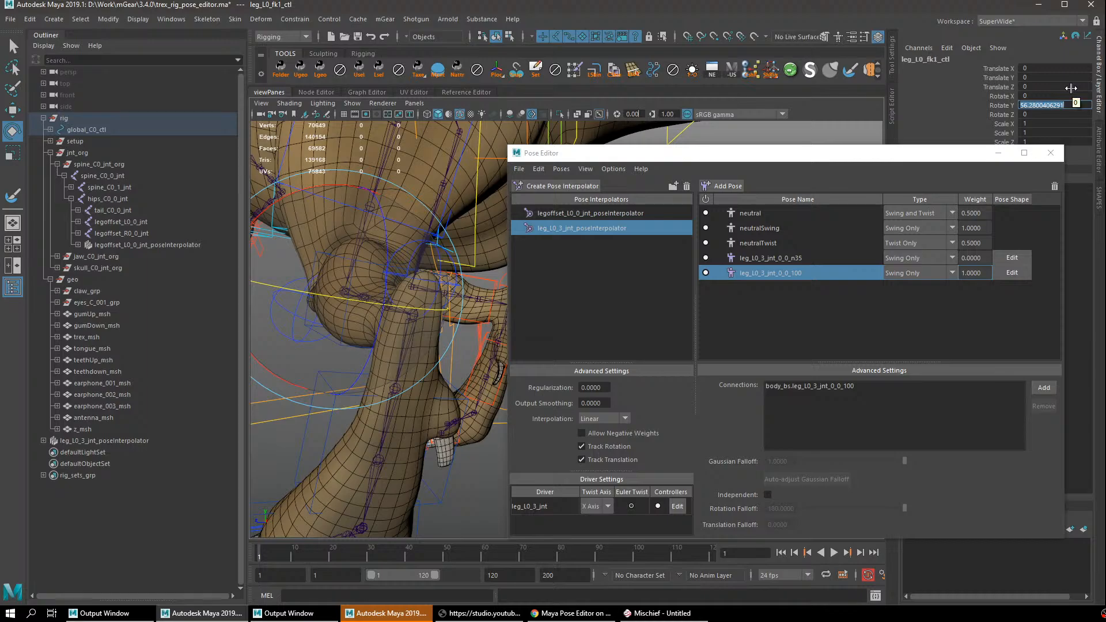
pyautogui.press('Return')
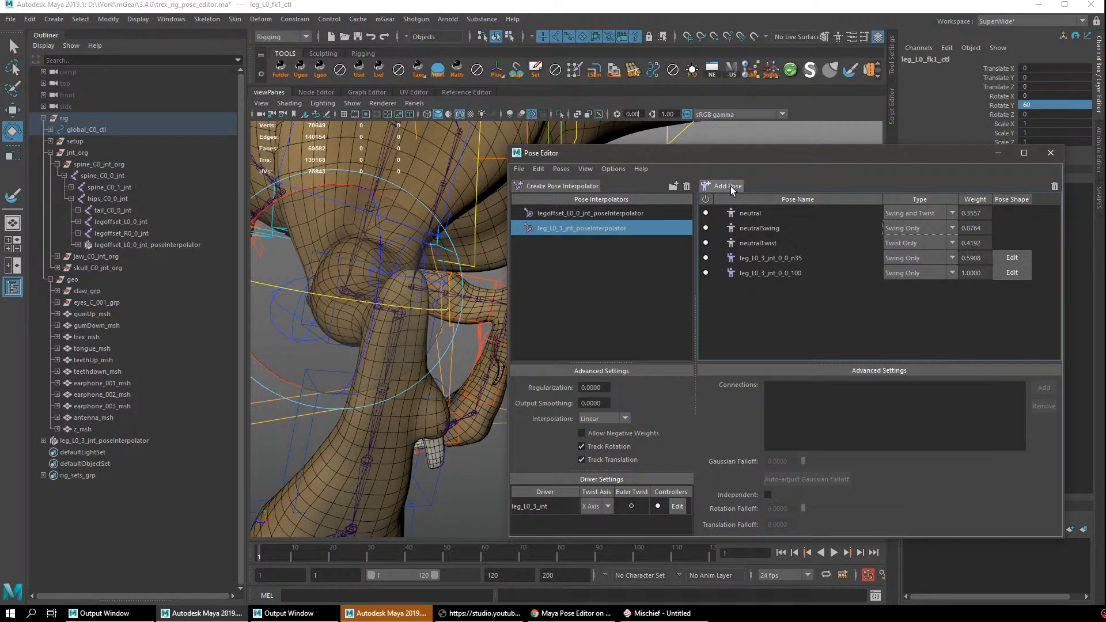
pyautogui.click(726, 186)
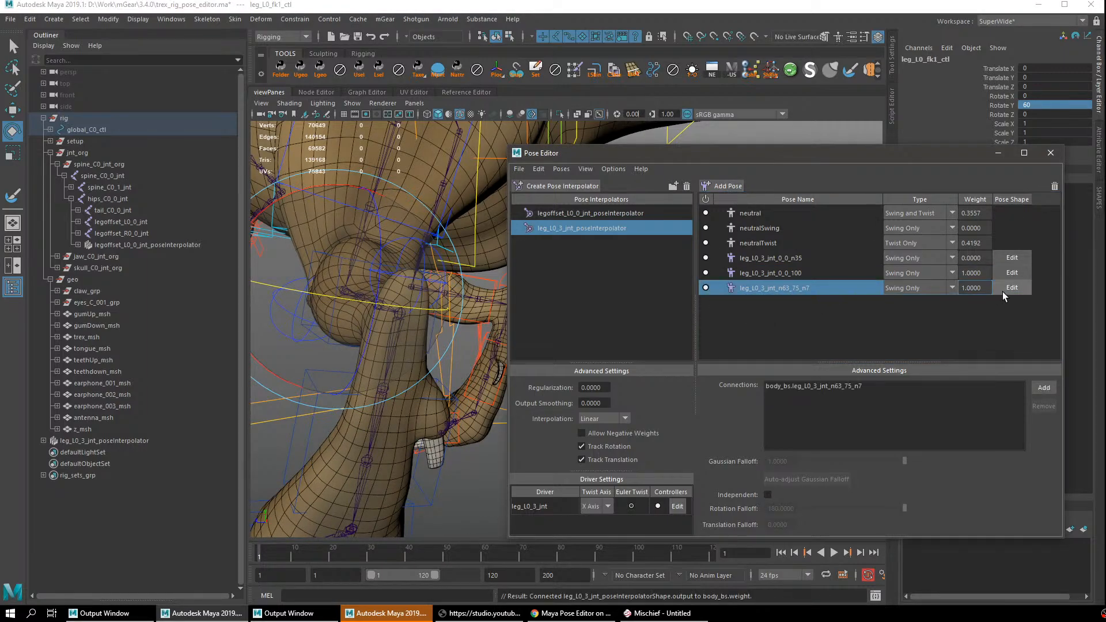
pyautogui.click(1012, 287)
# Set Rotate Y of leg_L0_fk1_ctl to -60 and add it as another knee pose.
pyautogui.doubleClick(1062, 105)
pyautogui.write('-')
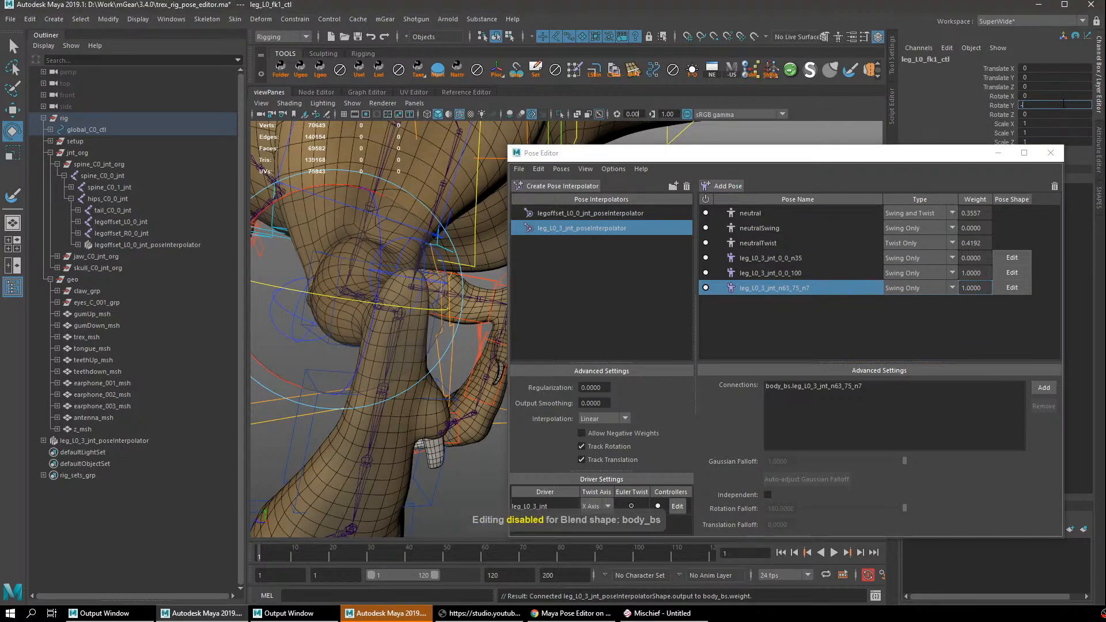
pyautogui.write('60')
pyautogui.press('Return')
pyautogui.keyDown('ctrl'); pyautogui.click(773, 292); pyautogui.keyUp('ctrl')
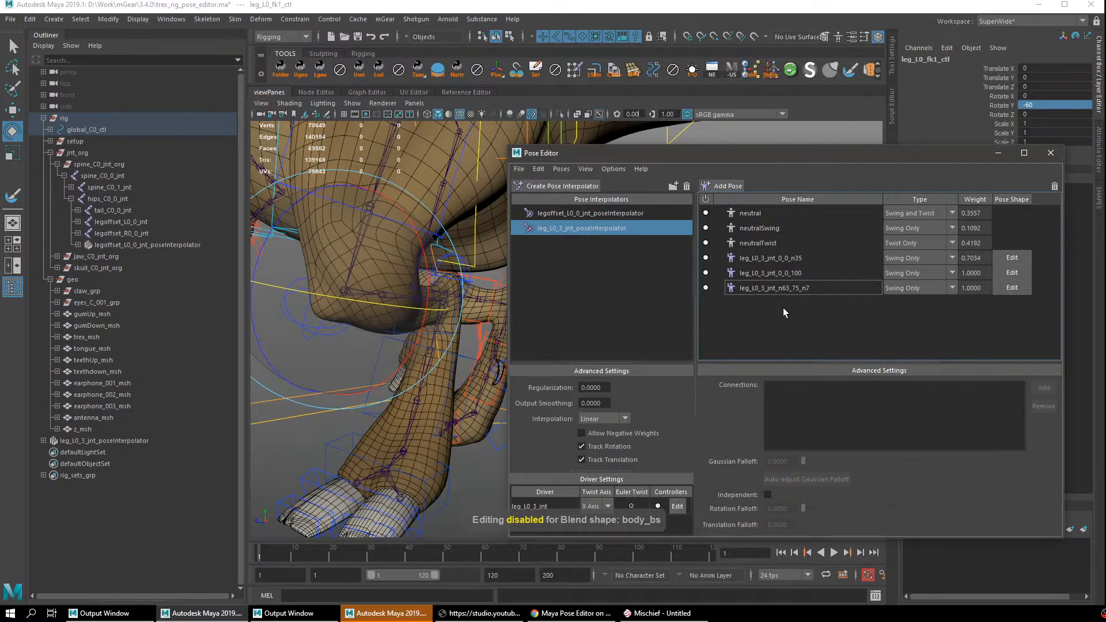
pyautogui.click(726, 185)
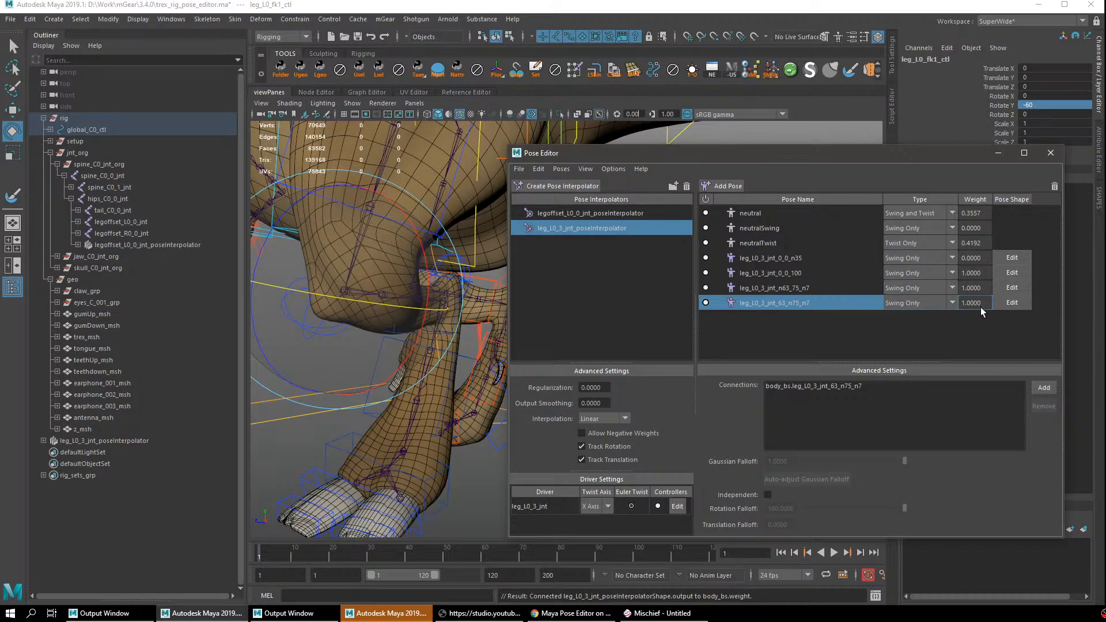
# Turn off shape editing on the newest knee pose and put the leg in the leg_L0_3_jnt_0_0_n35 pose.
pyautogui.click(1011, 303)
pyautogui.click(796, 261)
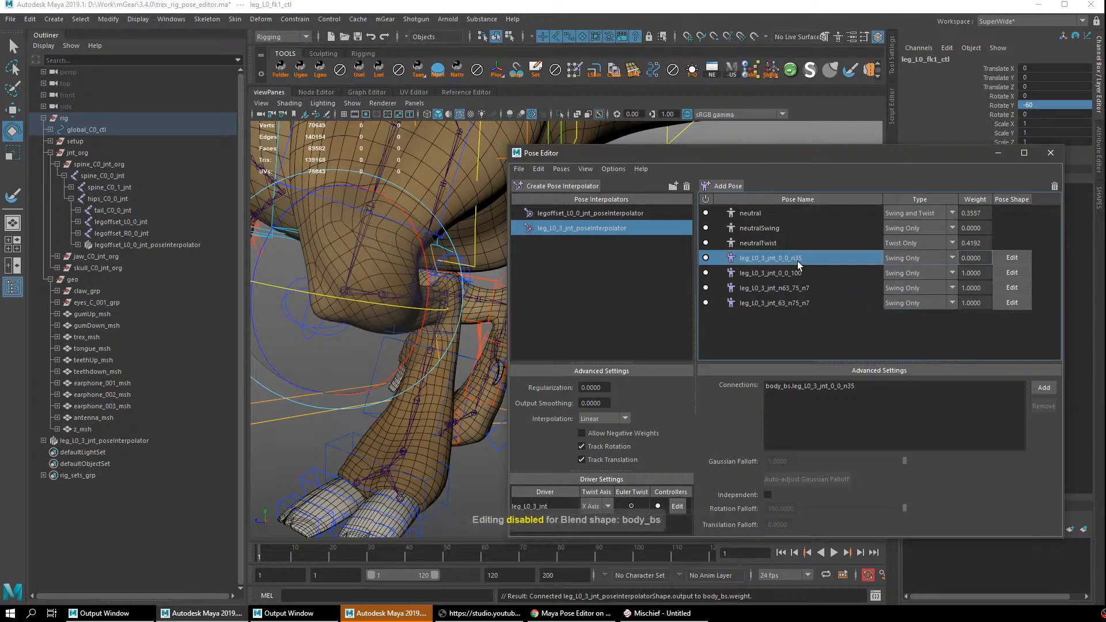
pyautogui.scroll(-3, 469, 367)
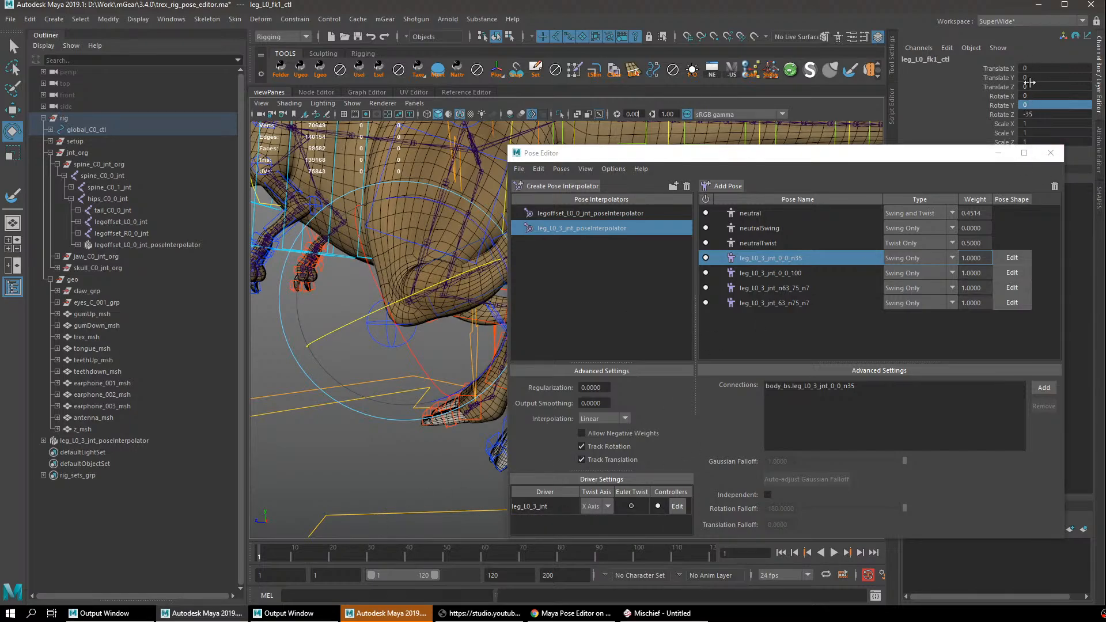
pyautogui.moveTo(1028, 68); pyautogui.dragTo(1028, 87)
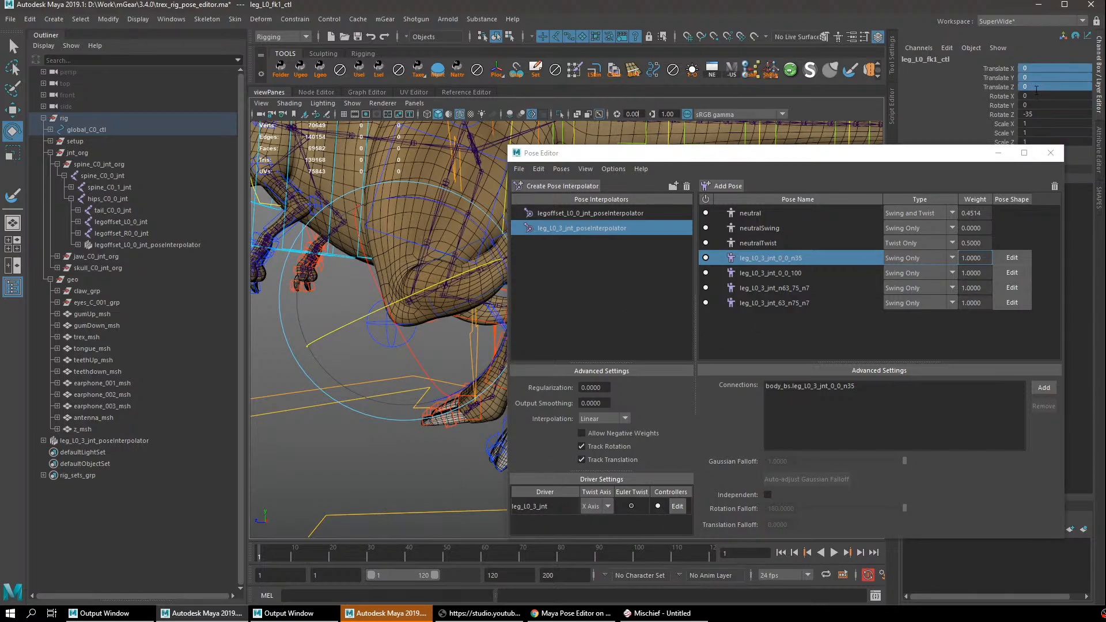
# Show the body_bs blend shape weights of trex_msh in a separate floating window with the Pose Editor minimized.
pyautogui.click(999, 154)
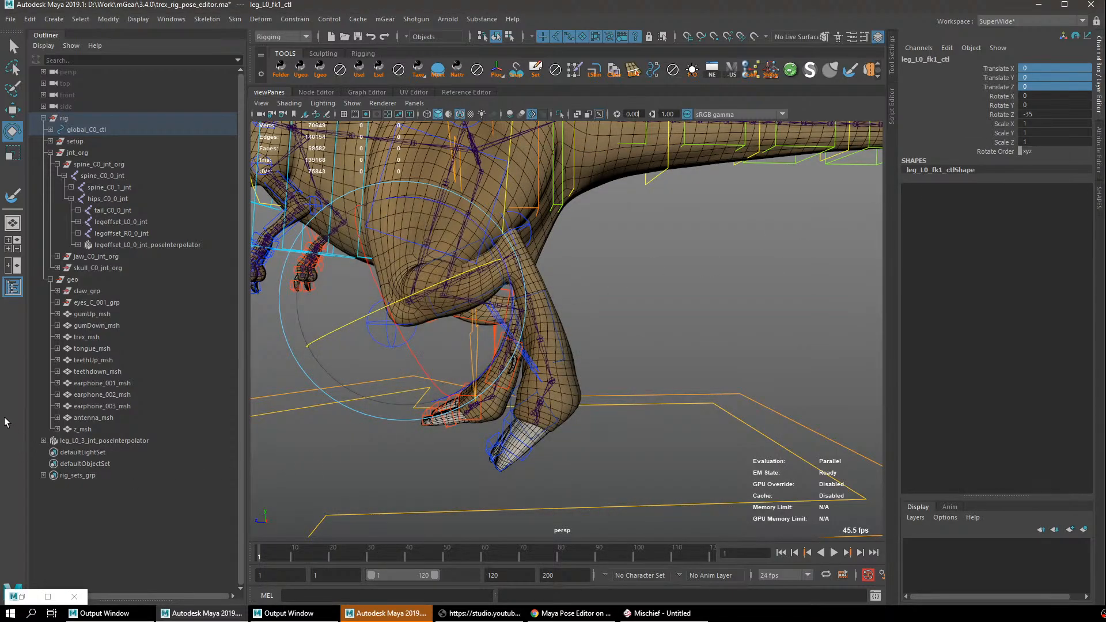
pyautogui.press('q')
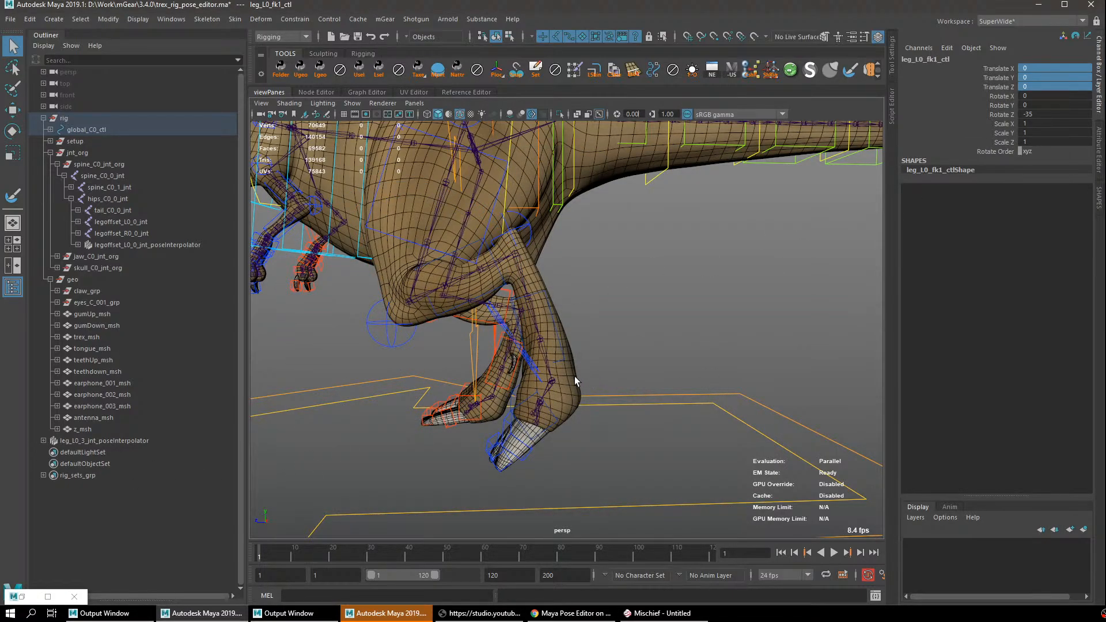
pyautogui.click(574, 376)
pyautogui.hotkey('ctrl', 'a')
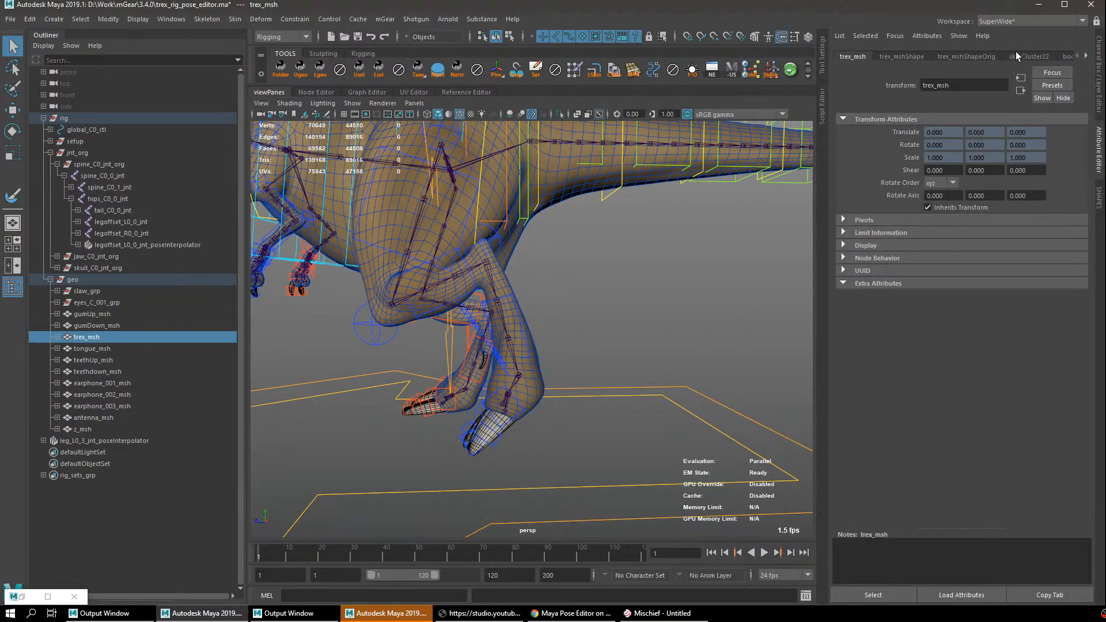
pyautogui.click(1063, 56)
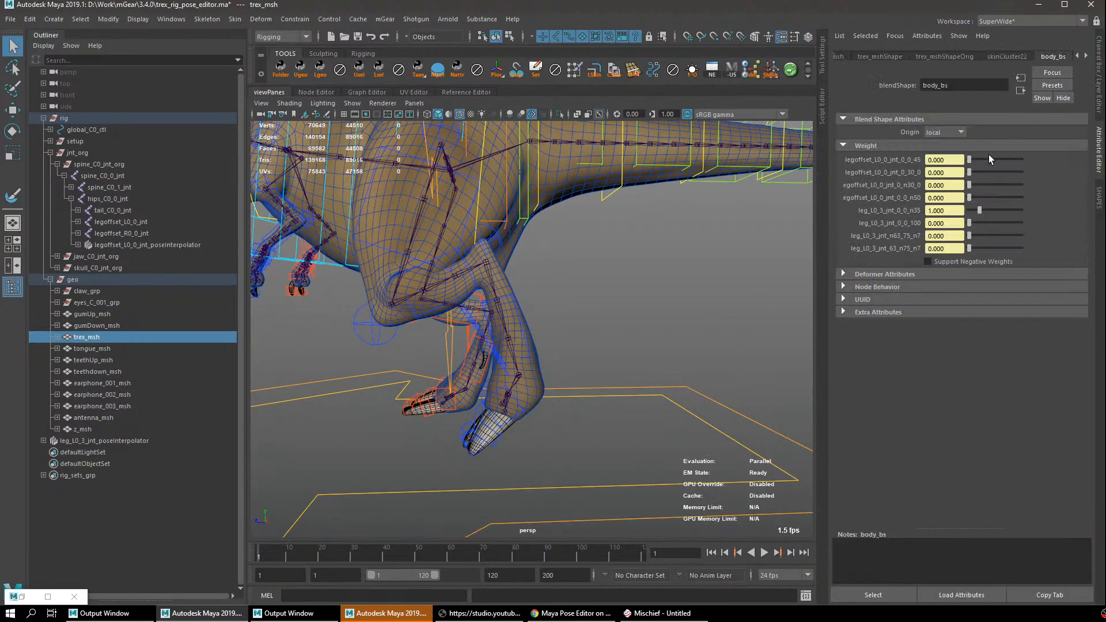
pyautogui.click(1059, 593)
pyautogui.moveTo(494, 205); pyautogui.dragTo(660, 173)
# Try moving leg_L0_fk1_ctl to check how translation affects the body_bs weights, and undo the moves.
pyautogui.keyDown('alt'); pyautogui.moveTo(489, 284); pyautogui.dragTo(481, 320); pyautogui.keyUp('alt')
pyautogui.click(521, 359)
pyautogui.click(461, 319)
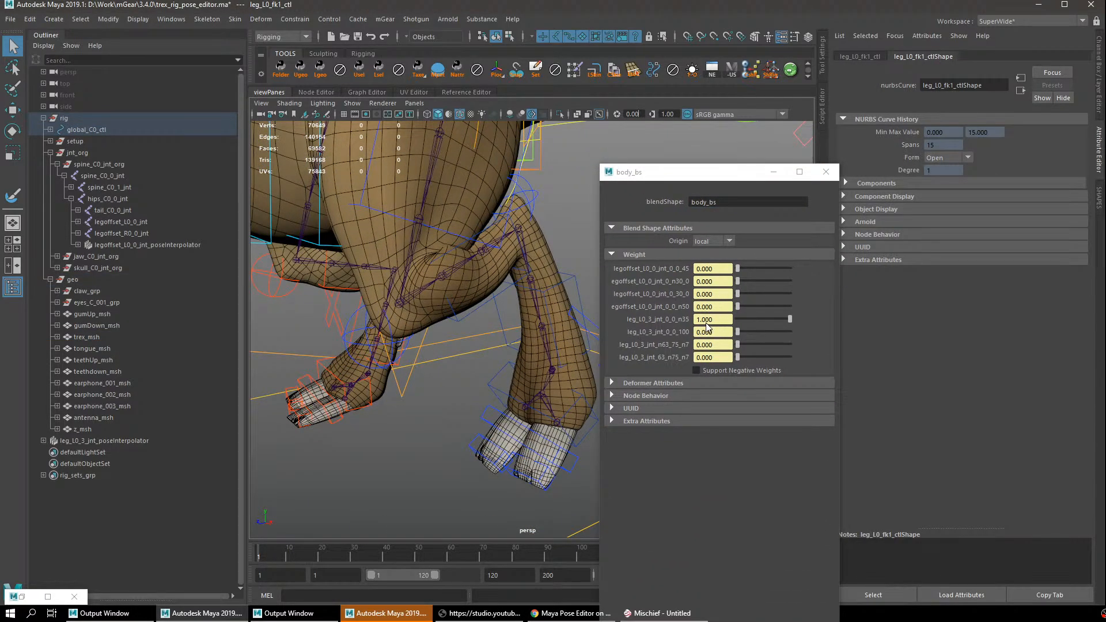
pyautogui.keyDown('alt'); pyautogui.moveTo(468, 374); pyautogui.dragTo(507, 387); pyautogui.keyUp('alt')
pyautogui.press('w')
pyautogui.moveTo(494, 344)
pyautogui.mouseDown(button='middle')
pyautogui.moveTo(521, 355)
pyautogui.moveTo(478, 339)
pyautogui.mouseUp(button='middle')
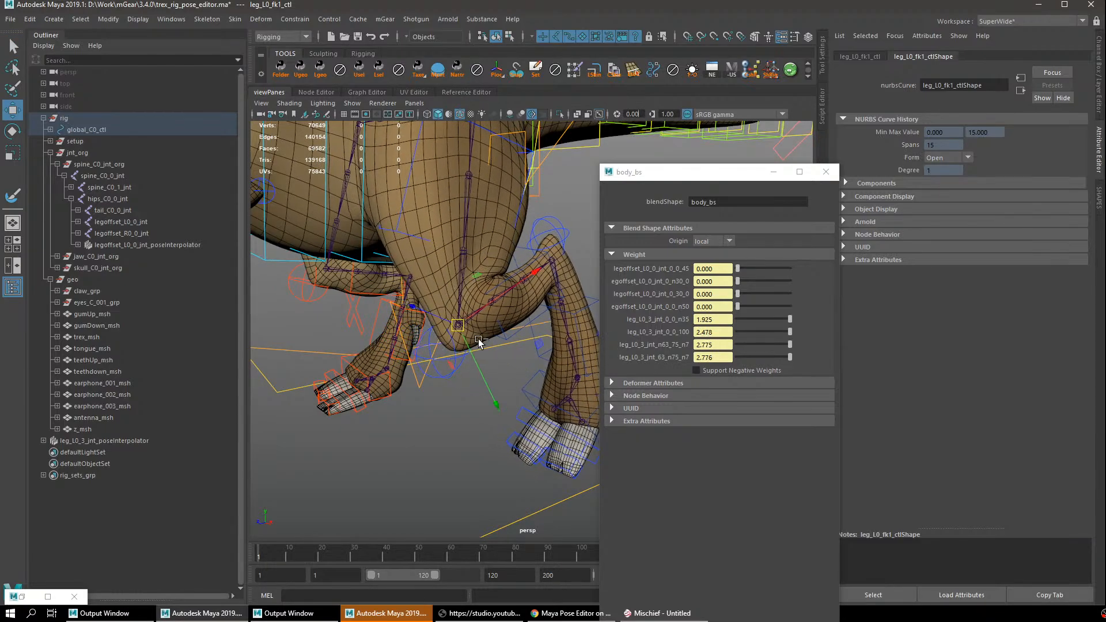
pyautogui.hotkey('ctrl', 'z')
pyautogui.moveTo(478, 339)
pyautogui.keyDown('alt'); pyautogui.mouseDown()
pyautogui.moveTo(500, 331)
pyautogui.moveTo(408, 305)
pyautogui.moveTo(478, 338)
pyautogui.mouseUp(); pyautogui.keyUp('alt')
pyautogui.keyDown('alt'); pyautogui.moveTo(504, 369); pyautogui.dragTo(457, 341, button='middle'); pyautogui.keyUp('alt')
pyautogui.hotkey('ctrl', 'z')
pyautogui.moveTo(418, 398); pyautogui.dragTo(454, 390, button='middle')
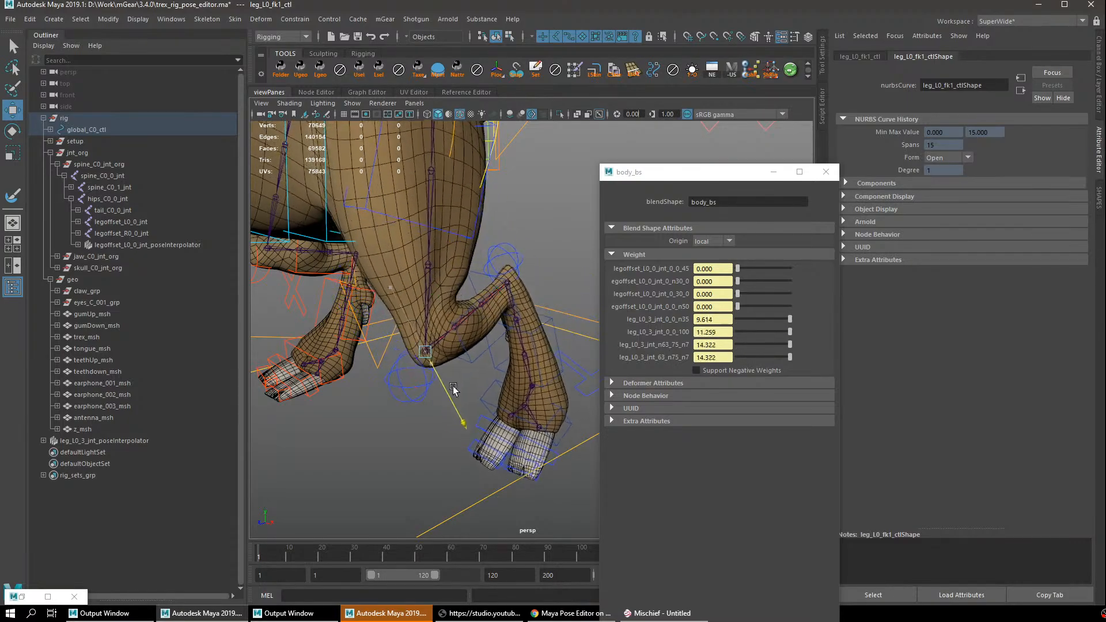
pyautogui.hotkey('ctrl', 'z')
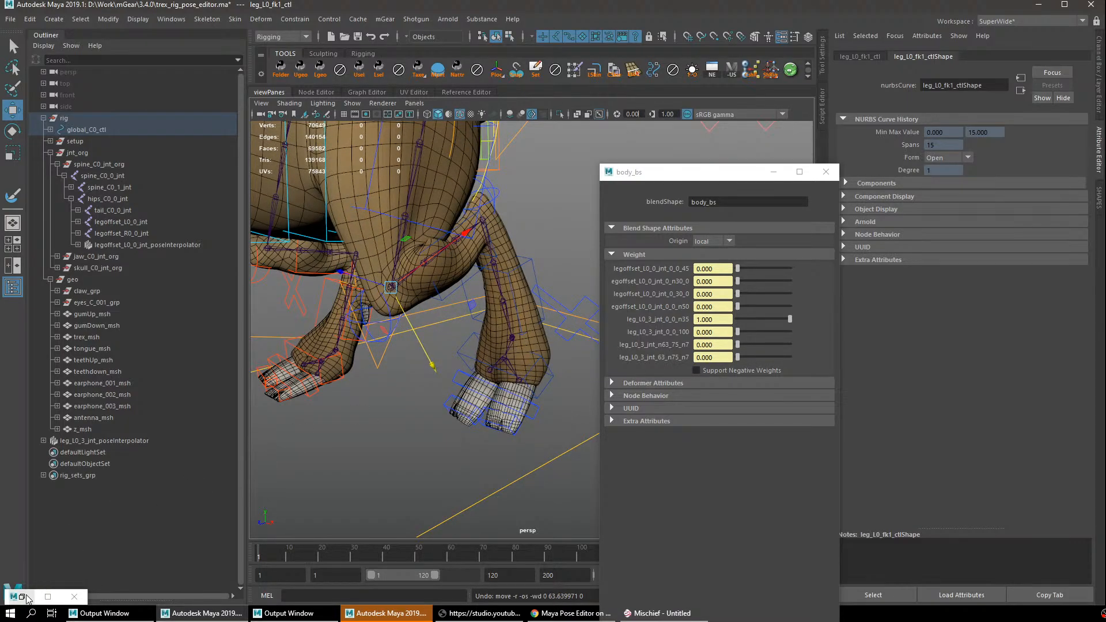
# Turn off Track Translation for leg_L0_3_jnt_poseInterpolator and test it with a move of leg_L0_fk1_ctl, undoing the move.
pyautogui.click(26, 597)
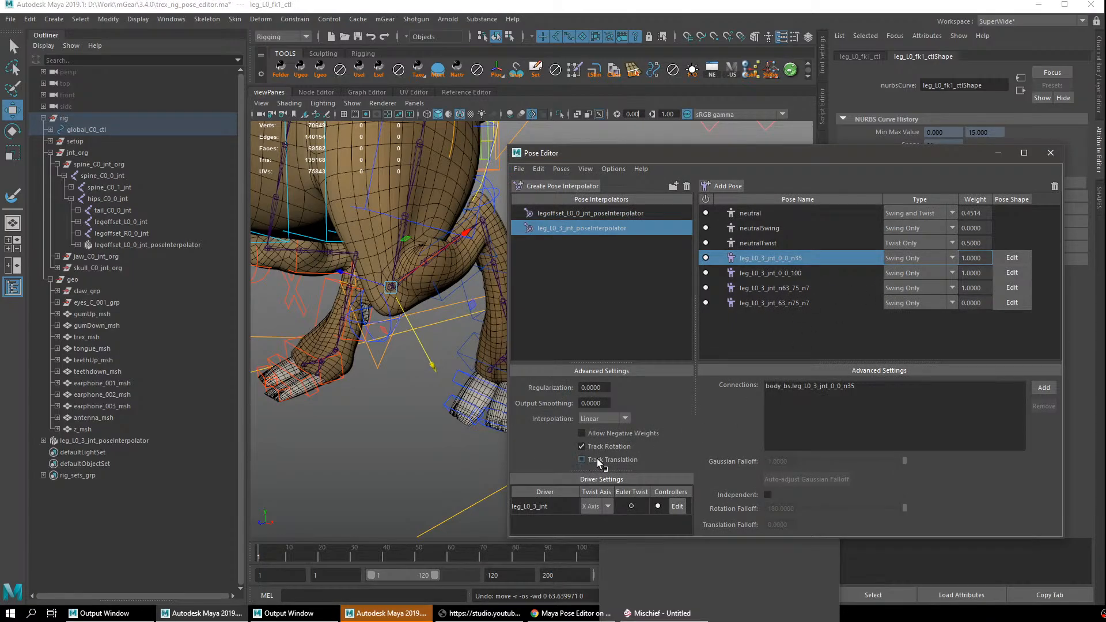
pyautogui.click(998, 153)
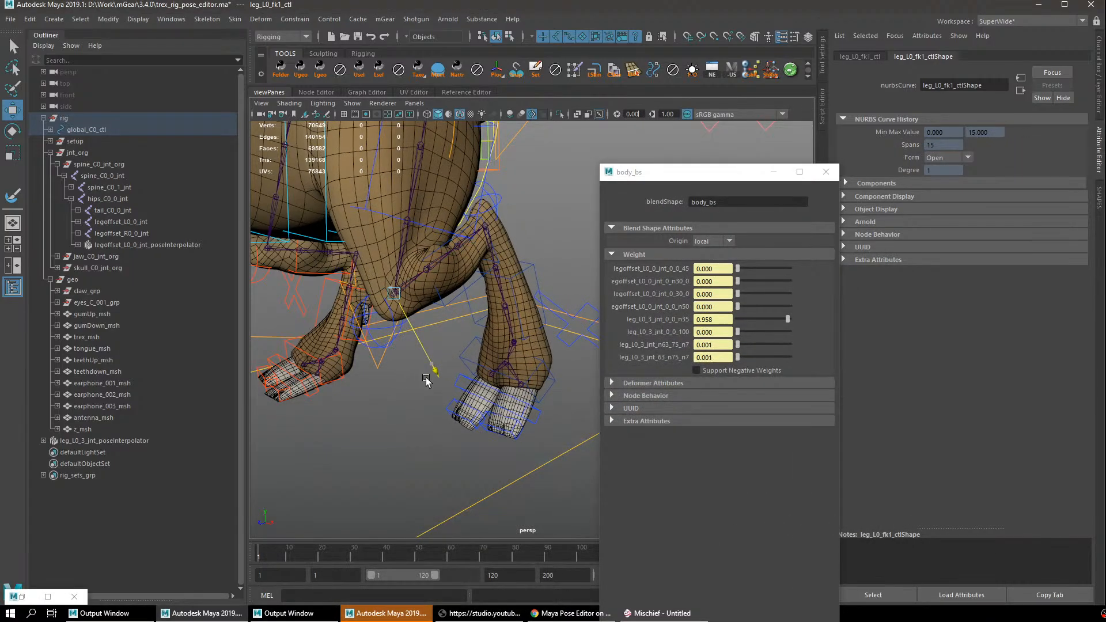
pyautogui.moveTo(388, 314); pyautogui.dragTo(376, 286)
pyautogui.moveTo(415, 299); pyautogui.dragTo(403, 356)
pyautogui.hotkey('ctrl', 'z')
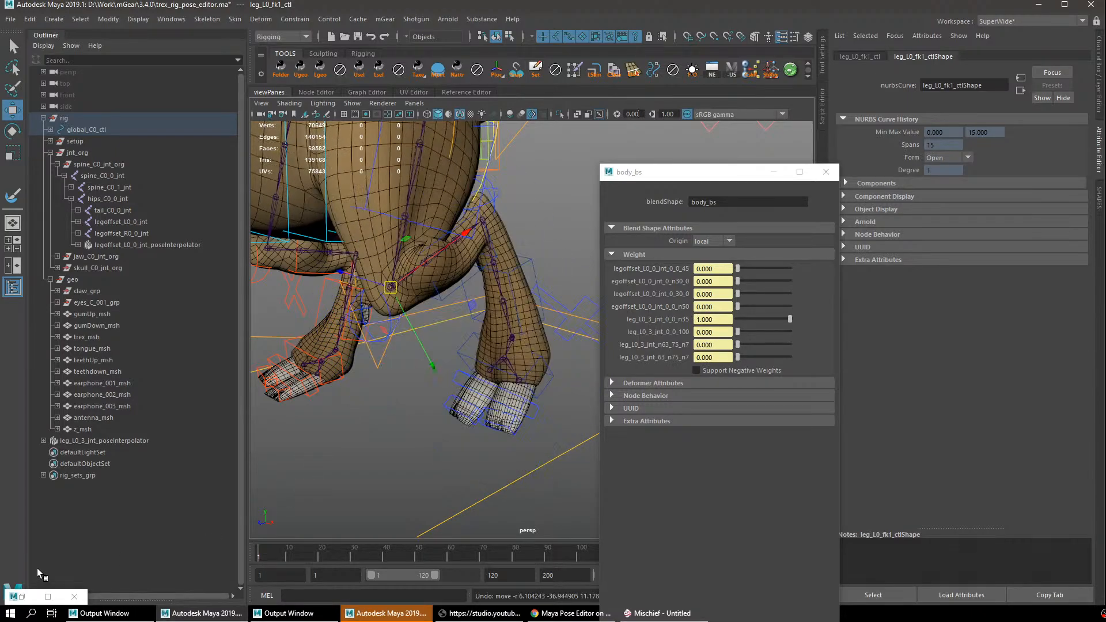
pyautogui.keyDown('alt'); pyautogui.moveTo(426, 470); pyautogui.dragTo(387, 457); pyautogui.keyUp('alt')
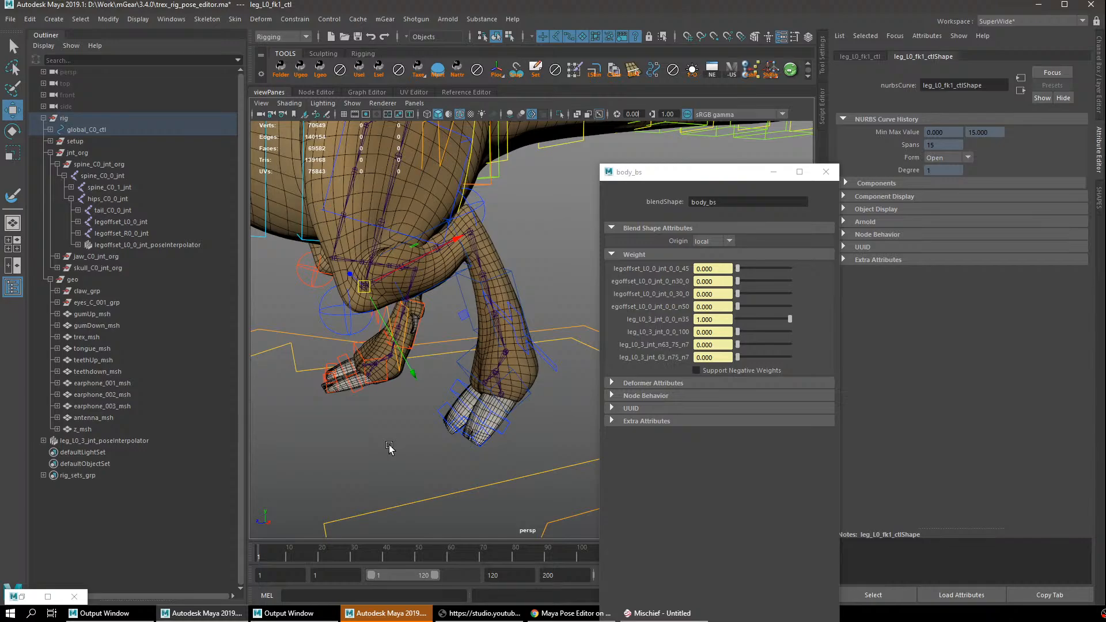
# Reset leg_L0_fk1_ctl to its rest pose and restore the Pose Editor with no pose selected.
pyautogui.rightClick(441, 299)
pyautogui.click(505, 354)
pyautogui.keyDown('alt'); pyautogui.moveTo(505, 353); pyautogui.dragTo(490, 345); pyautogui.keyUp('alt')
pyautogui.keyDown('alt'); pyautogui.moveTo(489, 344); pyautogui.dragTo(545, 388, button='middle'); pyautogui.keyUp('alt')
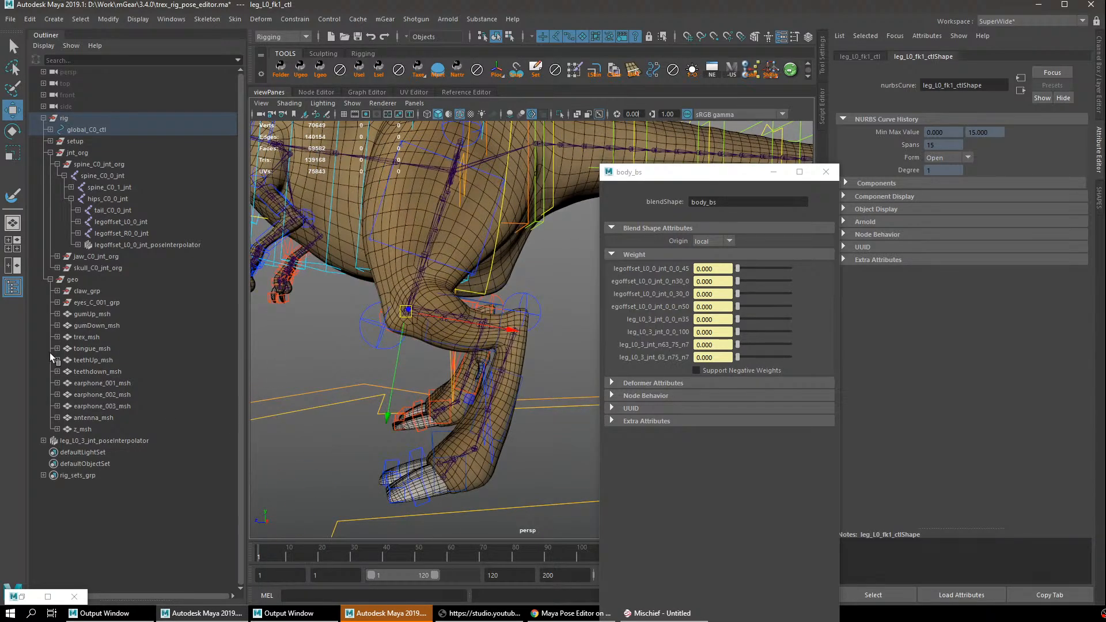
pyautogui.click(22, 596)
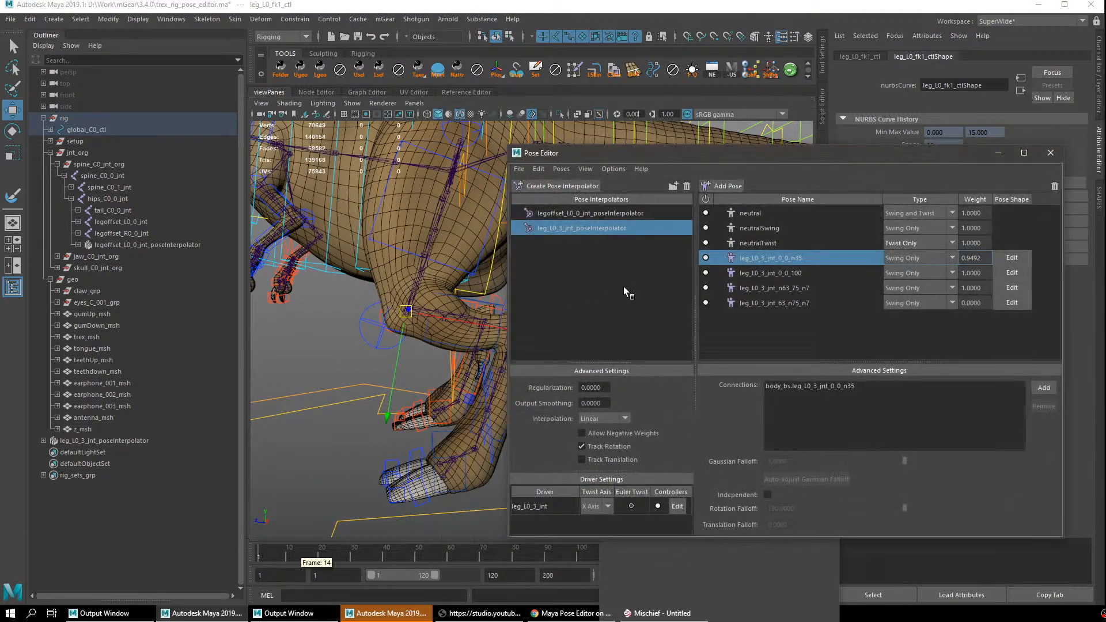
pyautogui.click(784, 326)
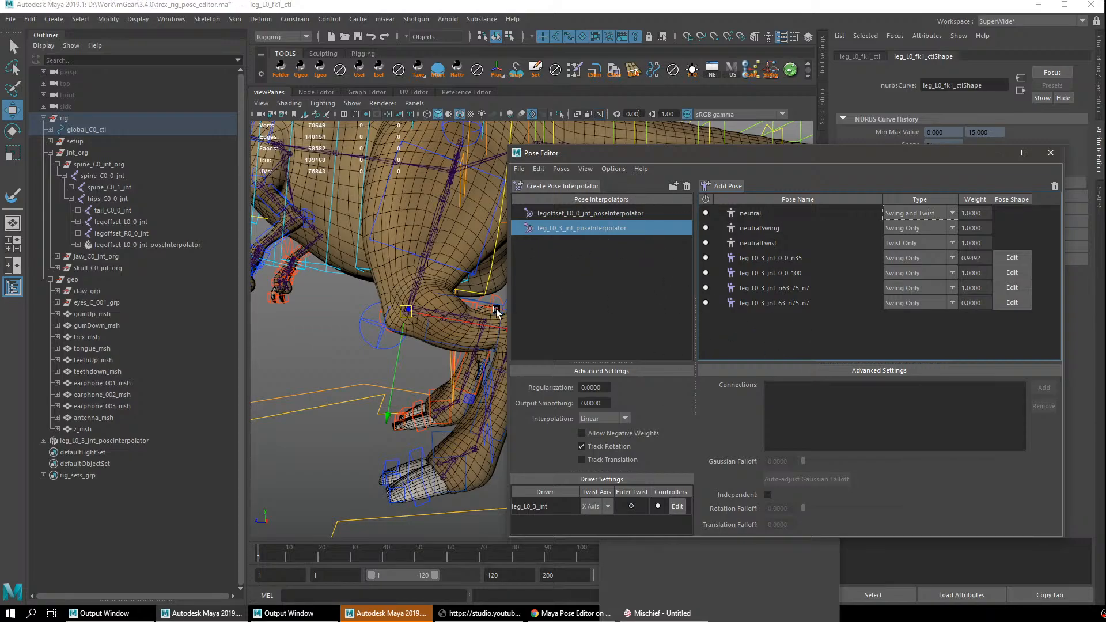
# Select the leg_L0_3_jnt knee joint on the model and reveal it in the Outliner hierarchy.
pyautogui.keyDown('alt'); pyautogui.moveTo(494, 306); pyautogui.dragTo(372, 322); pyautogui.keyUp('alt')
pyautogui.click(140, 438)
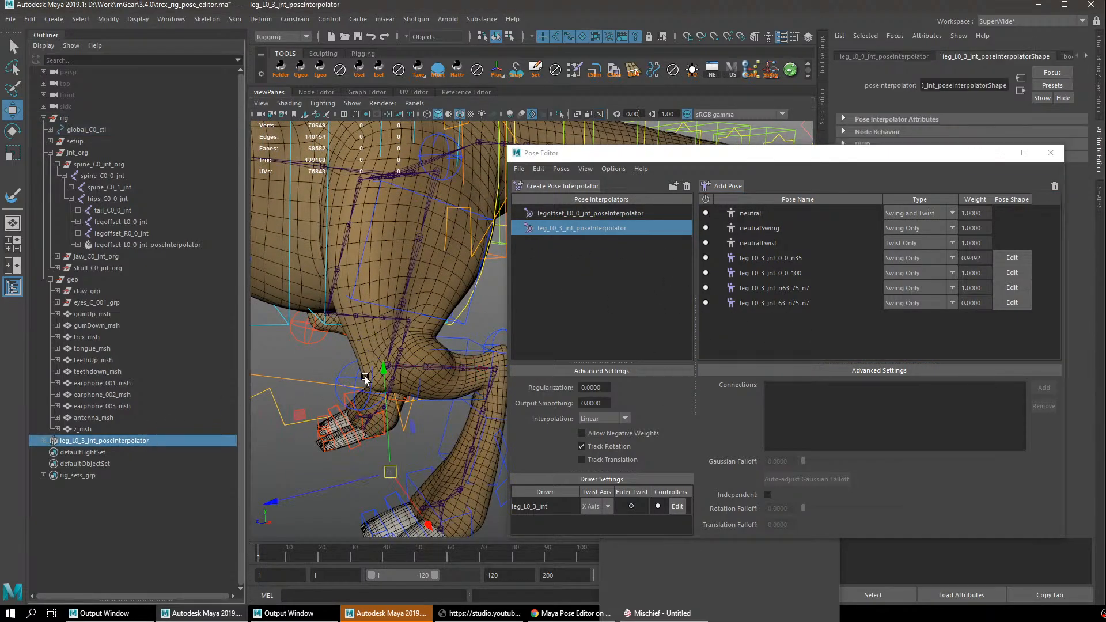
pyautogui.keyDown('alt'); pyautogui.moveTo(366, 377); pyautogui.dragTo(377, 331); pyautogui.keyUp('alt')
pyautogui.press('q')
pyautogui.keyDown('alt'); pyautogui.moveTo(378, 331); pyautogui.dragTo(398, 319, button='middle'); pyautogui.keyUp('alt')
pyautogui.press('w')
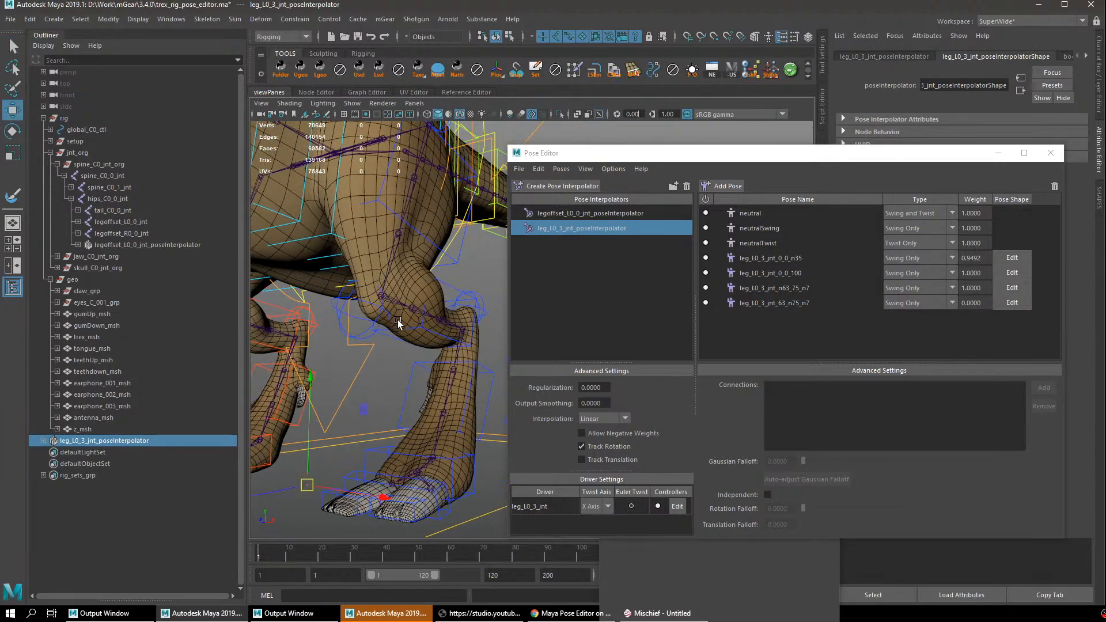
pyautogui.click(395, 303)
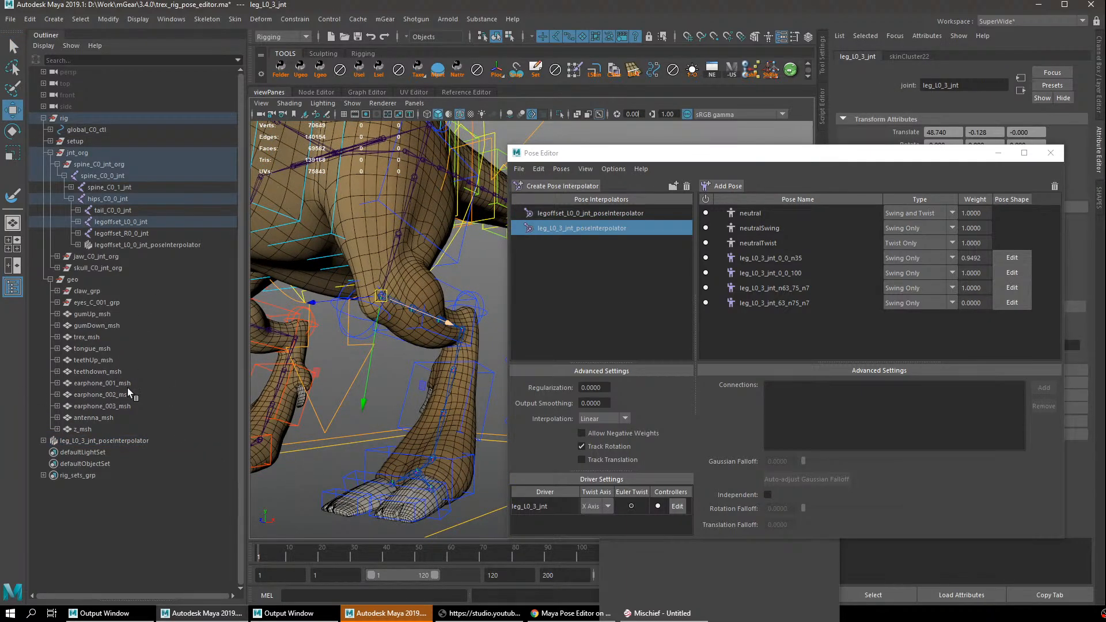
pyautogui.press('f')
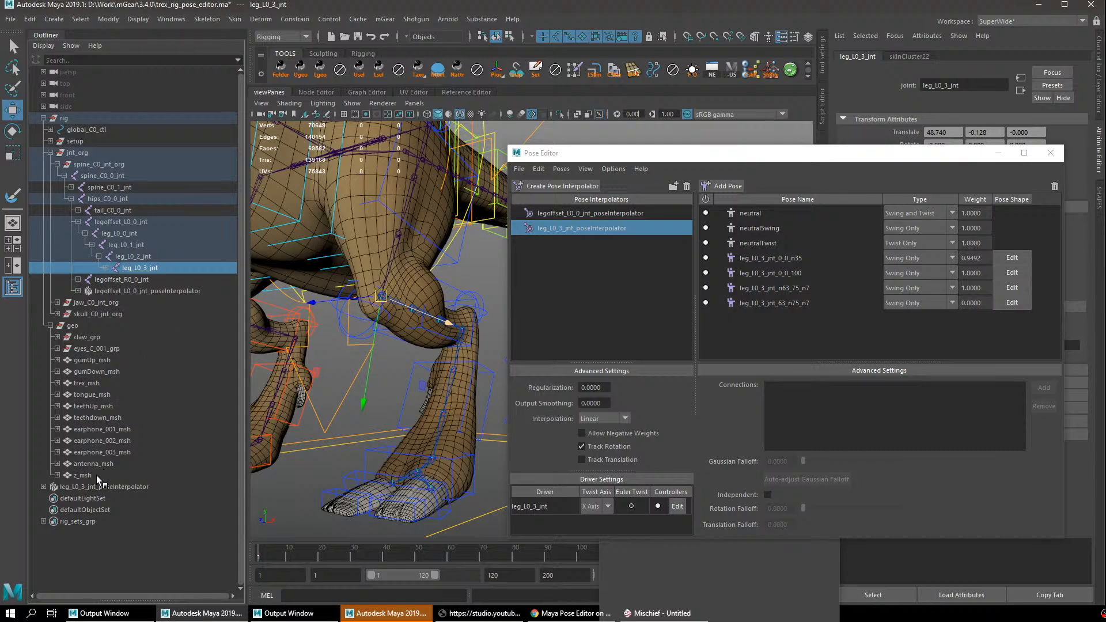
# Parent leg_L0_3_jnt_poseInterpolator under leg_L0_2_jnt, beside leg_L0_3_jnt.
pyautogui.moveTo(85, 489); pyautogui.dragTo(141, 267, button='middle')
pyautogui.click(147, 269)
pyautogui.click(150, 280)
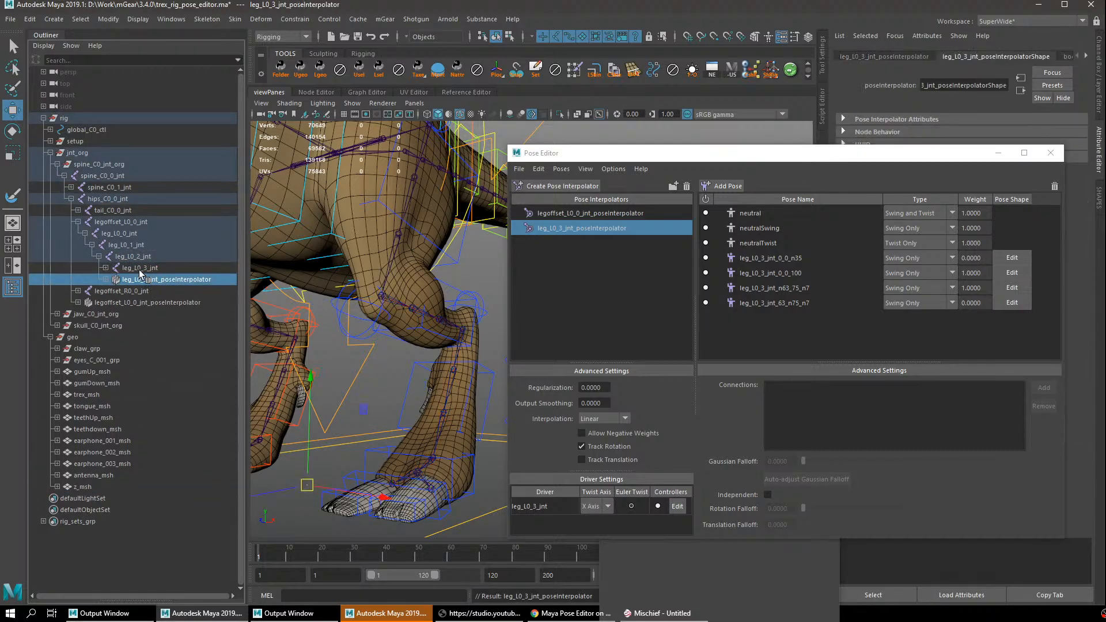
pyautogui.click(140, 268)
pyautogui.click(144, 279)
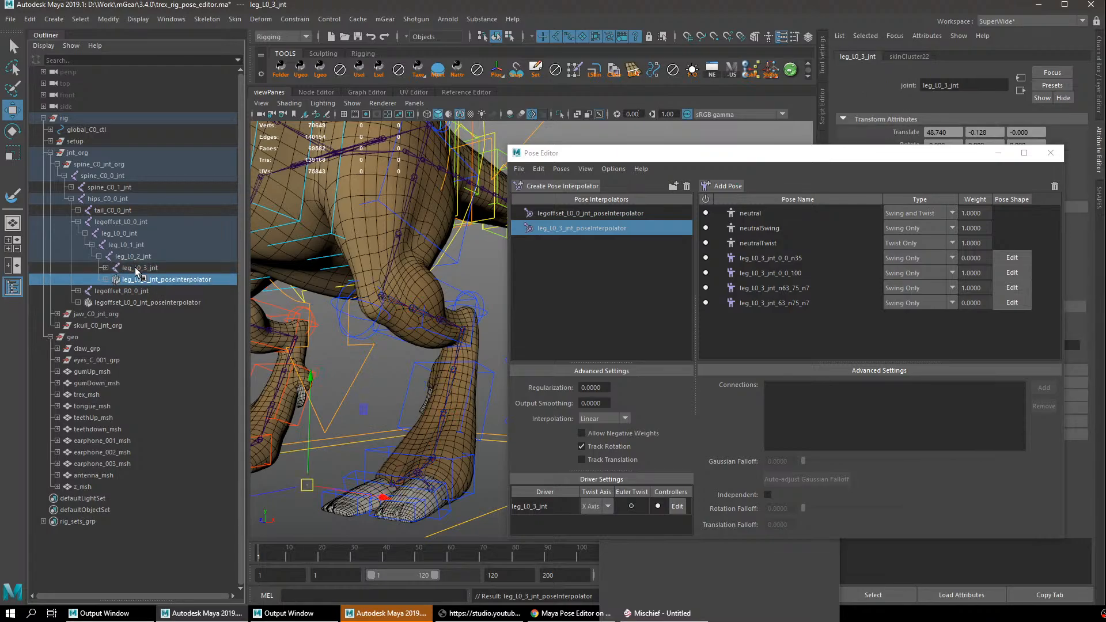
# Try to mirror legoffset_L0_0_jnt_poseInterpolator with the symmetry axis set to Object.
pyautogui.keyDown('alt'); pyautogui.moveTo(383, 337); pyautogui.dragTo(335, 334); pyautogui.keyUp('alt')
pyautogui.keyDown('alt'); pyautogui.moveTo(465, 337); pyautogui.dragTo(514, 331); pyautogui.keyUp('alt')
pyautogui.keyDown('alt'); pyautogui.moveTo(427, 417); pyautogui.dragTo(403, 305); pyautogui.keyUp('alt')
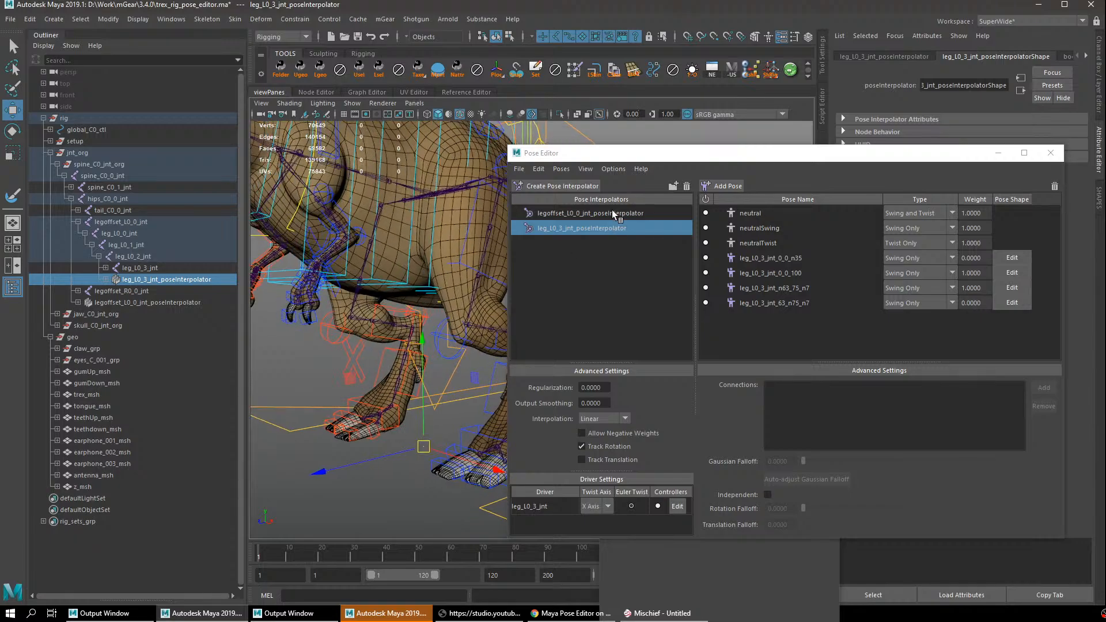
pyautogui.click(611, 212)
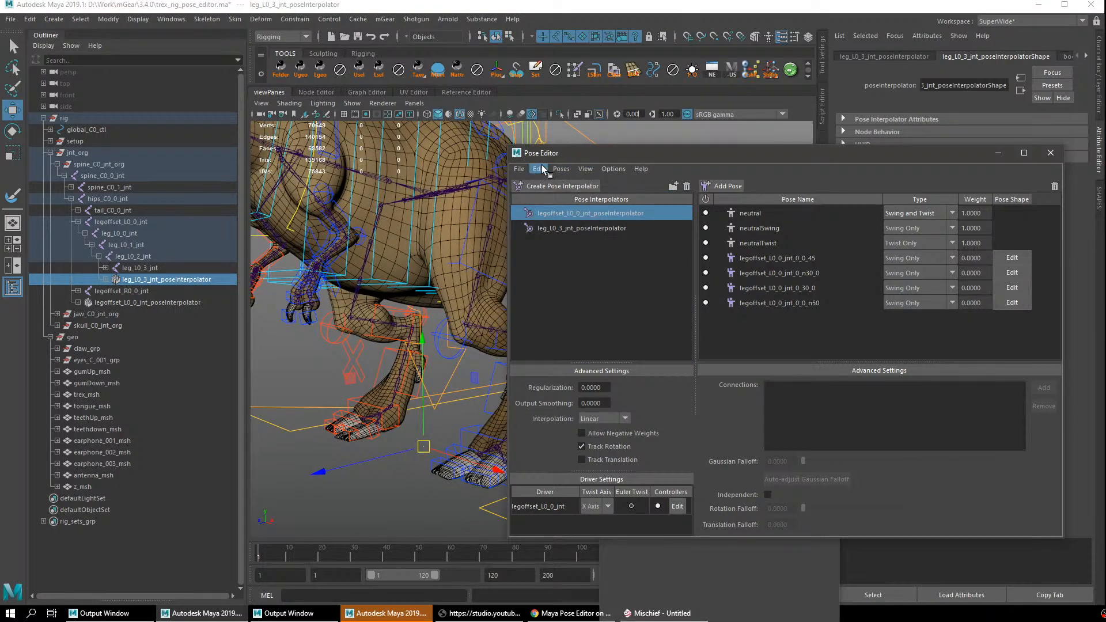
pyautogui.click(562, 168)
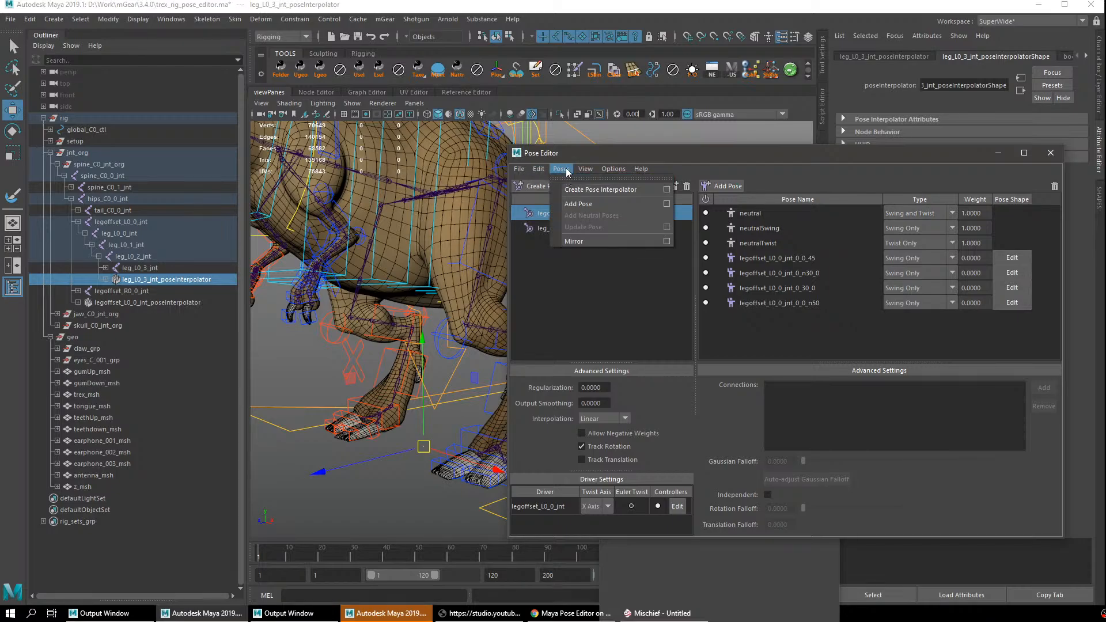
pyautogui.click(667, 242)
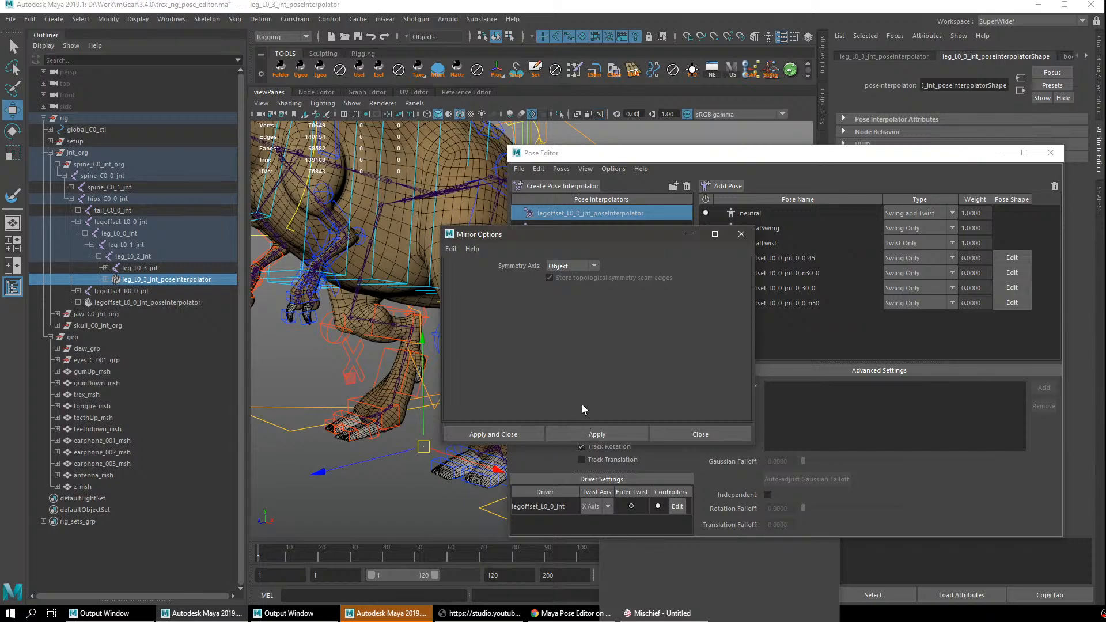
pyautogui.click(575, 433)
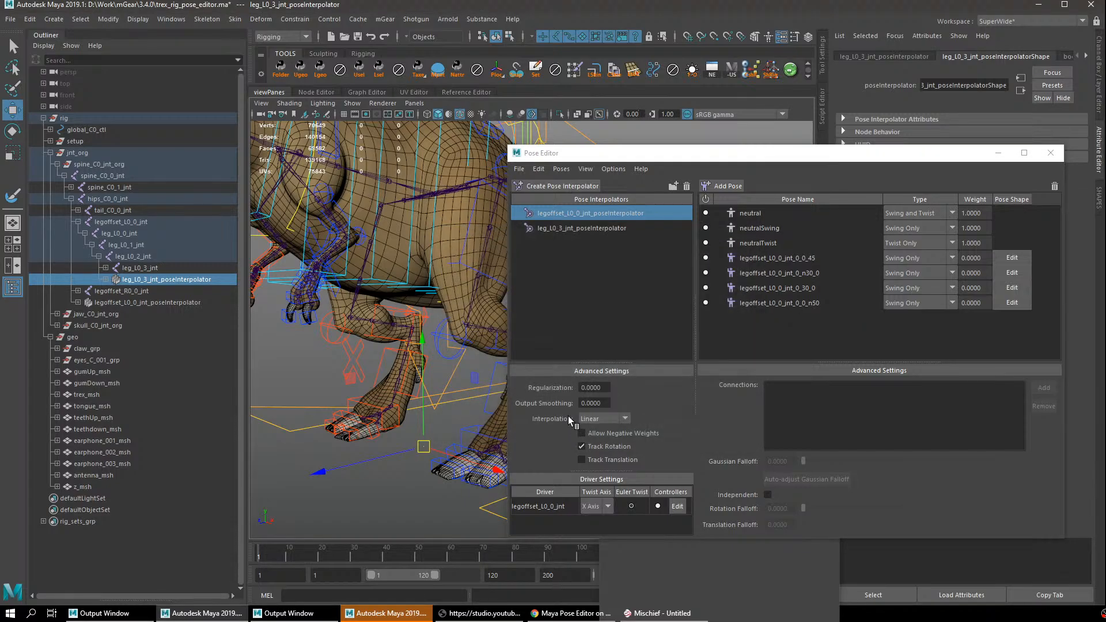
# View the mirror options of legoffset_L0_0_jnt_poseInterpolator again and close them.
pyautogui.keyDown('alt'); pyautogui.moveTo(429, 341); pyautogui.dragTo(394, 322, button='middle'); pyautogui.keyUp('alt')
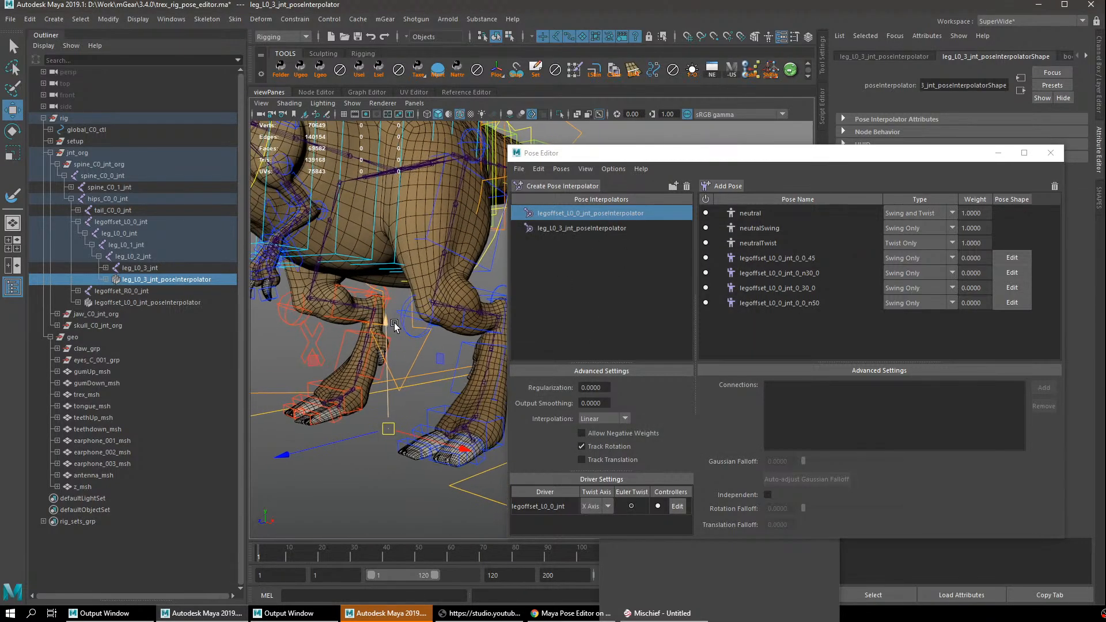
pyautogui.keyDown('alt'); pyautogui.moveTo(394, 323); pyautogui.dragTo(404, 323); pyautogui.keyUp('alt')
pyautogui.click(521, 169)
pyautogui.click(581, 325)
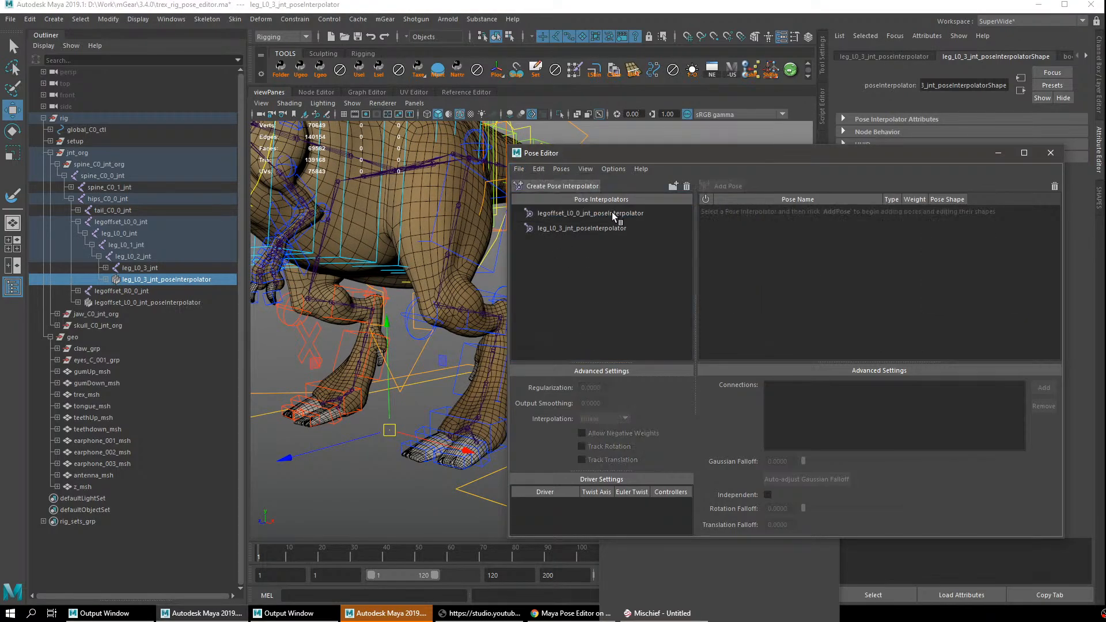
pyautogui.rightClick(612, 211)
pyautogui.click(565, 282)
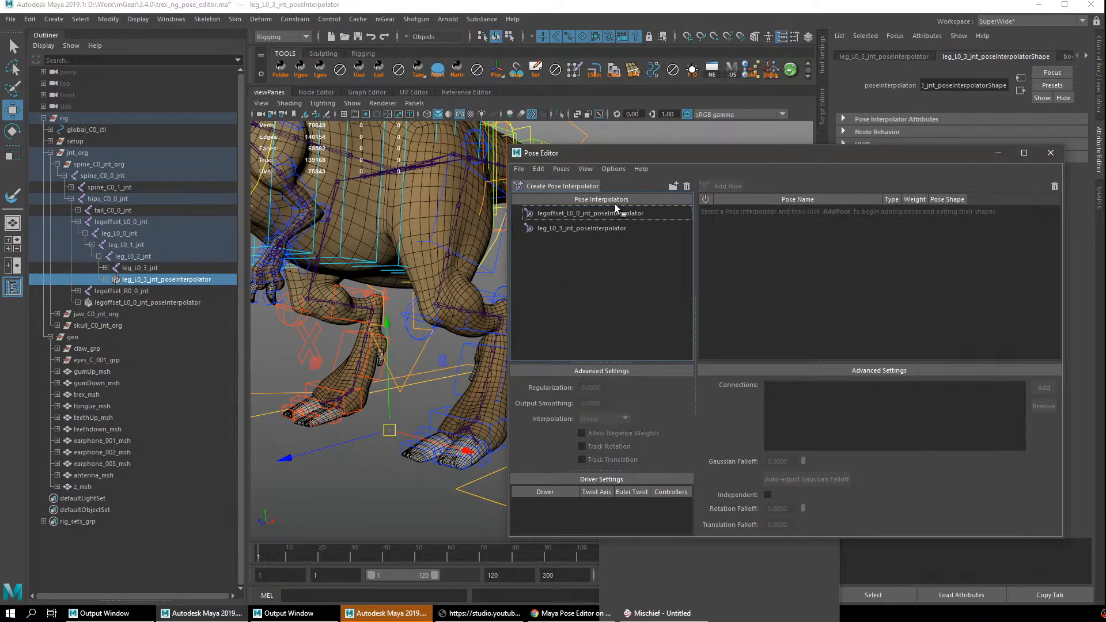
pyautogui.click(615, 211)
pyautogui.rightClick(605, 217)
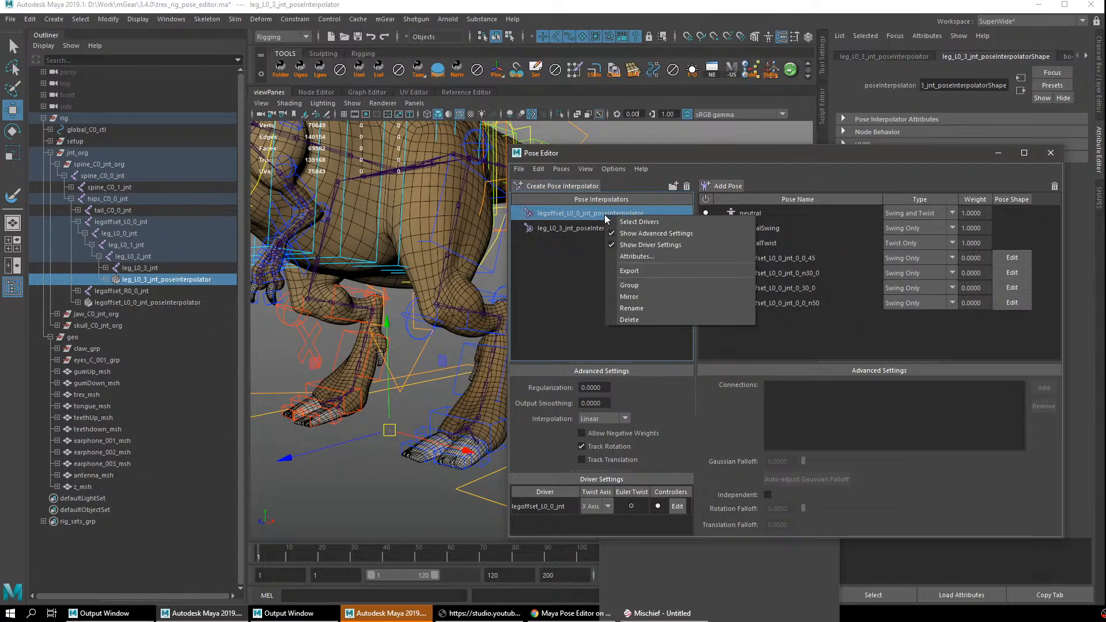
pyautogui.click(653, 297)
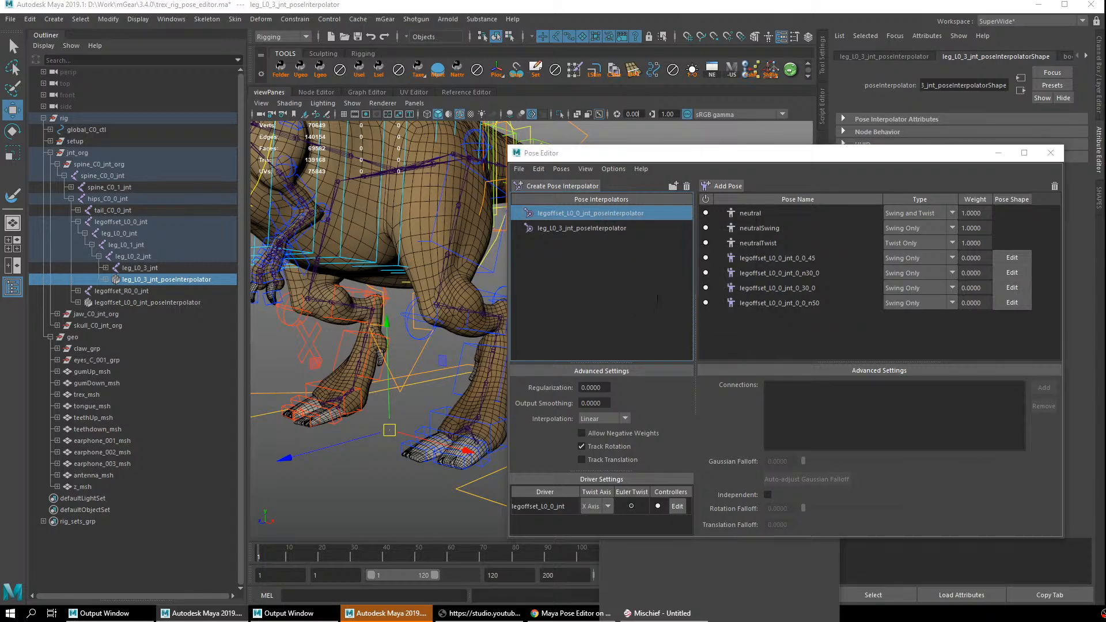
pyautogui.click(741, 234)
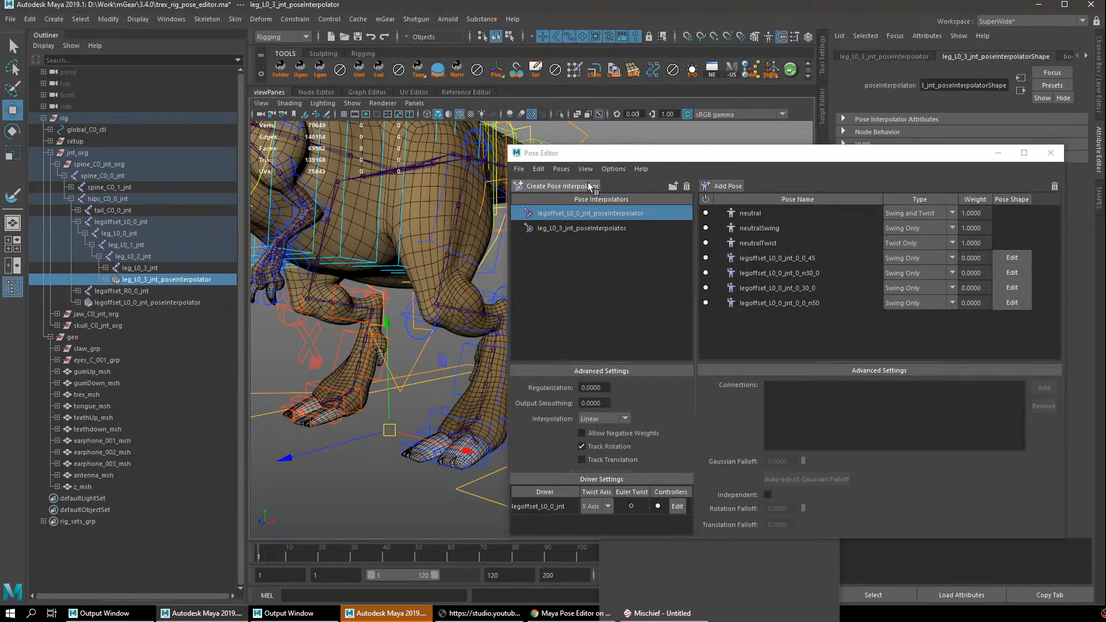
# Review the swing poses of legoffset_L0_0_jnt_poseInterpolator and their body_bs connections.
pyautogui.click(561, 169)
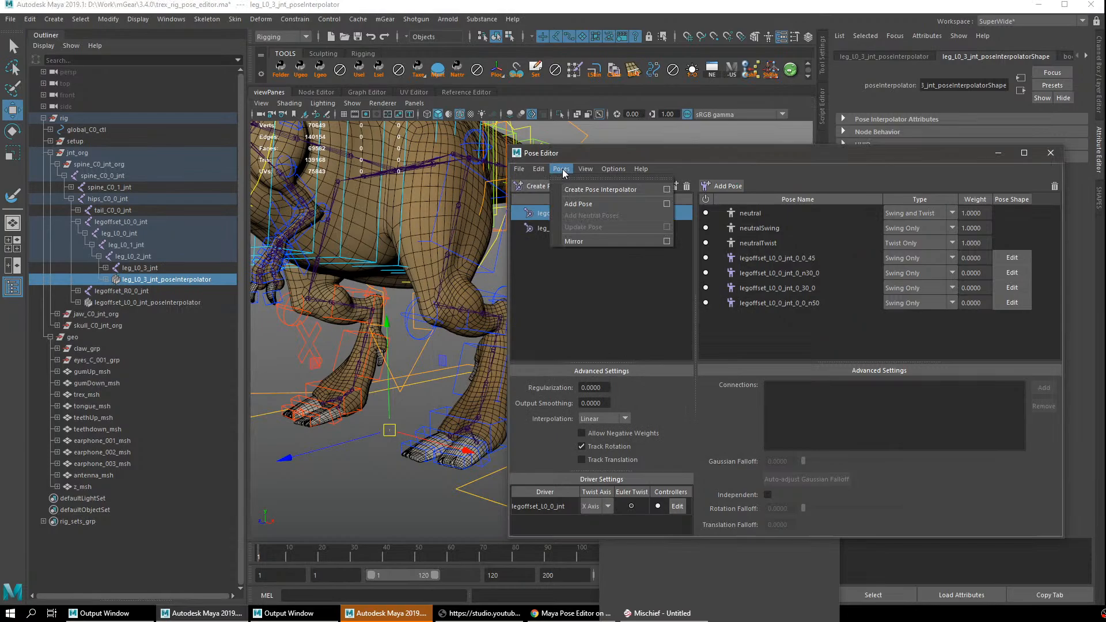
pyautogui.click(617, 319)
pyautogui.click(579, 215)
pyautogui.click(762, 262)
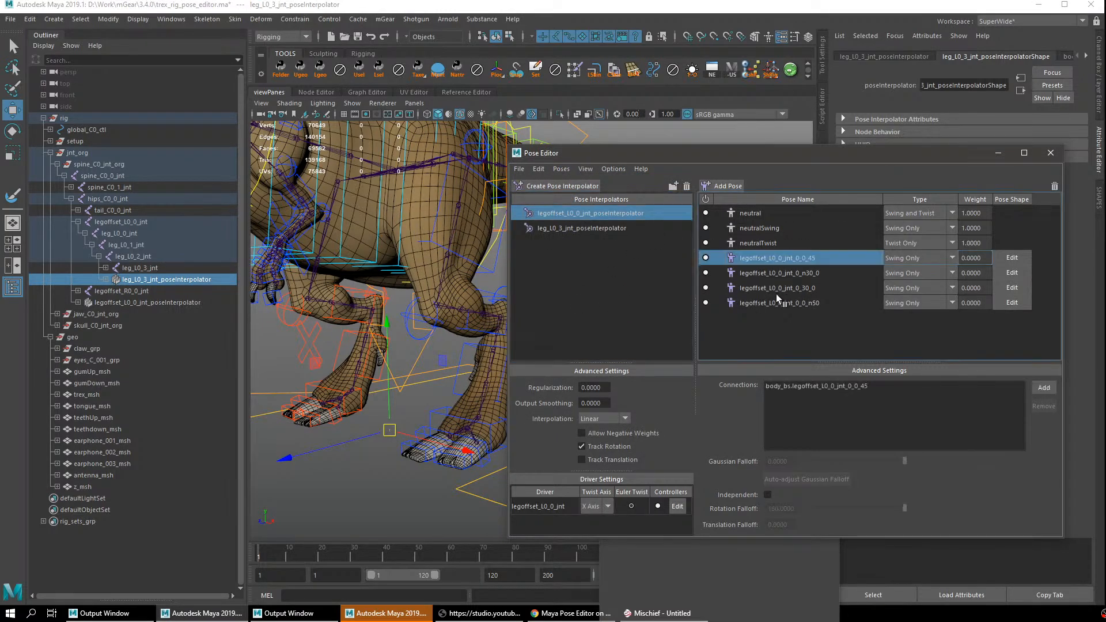
pyautogui.click(776, 292)
pyautogui.click(770, 272)
pyautogui.click(765, 257)
pyautogui.click(580, 212)
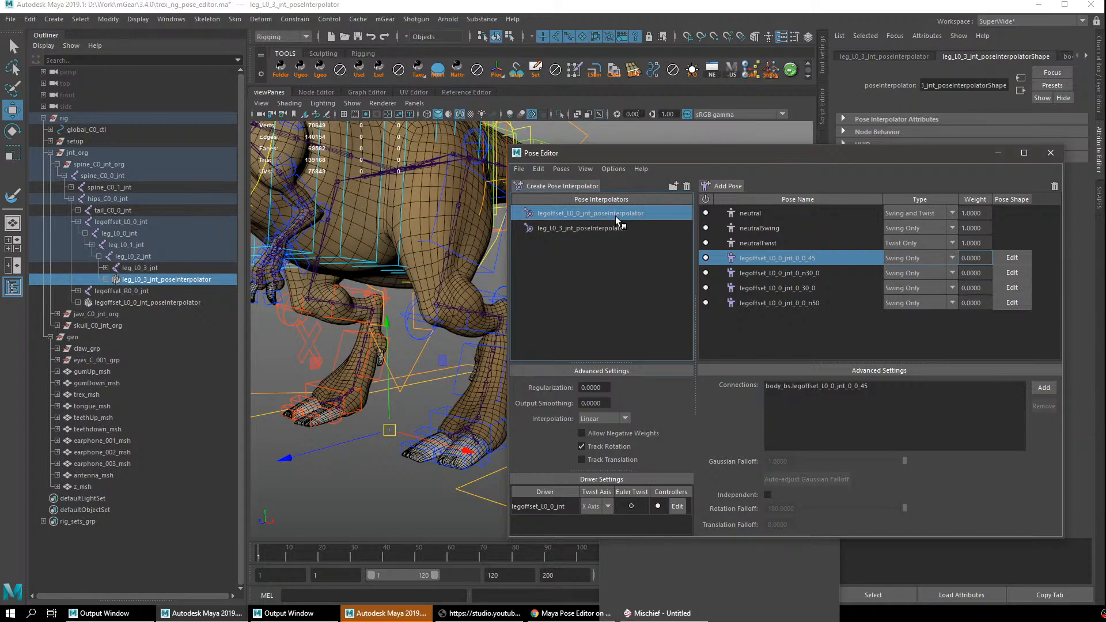
# Open the mirror options for legoffset_L0_0_jnt_poseInterpolator and set the source string to _L0_ and the target string to _R0_.
pyautogui.click(618, 213)
pyautogui.rightClick(617, 216)
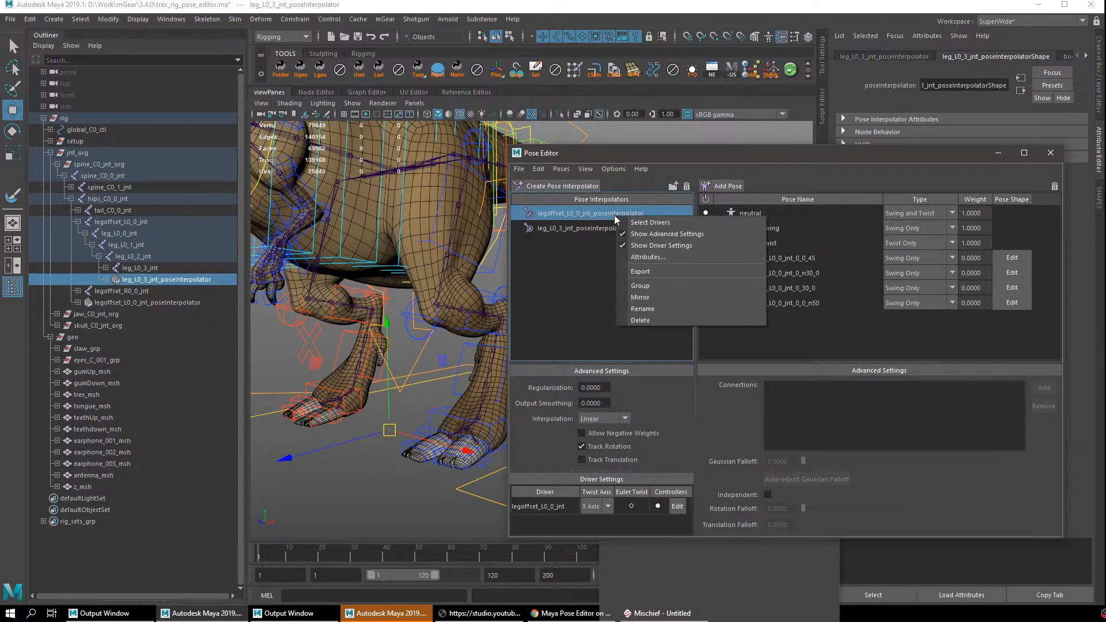
pyautogui.click(653, 297)
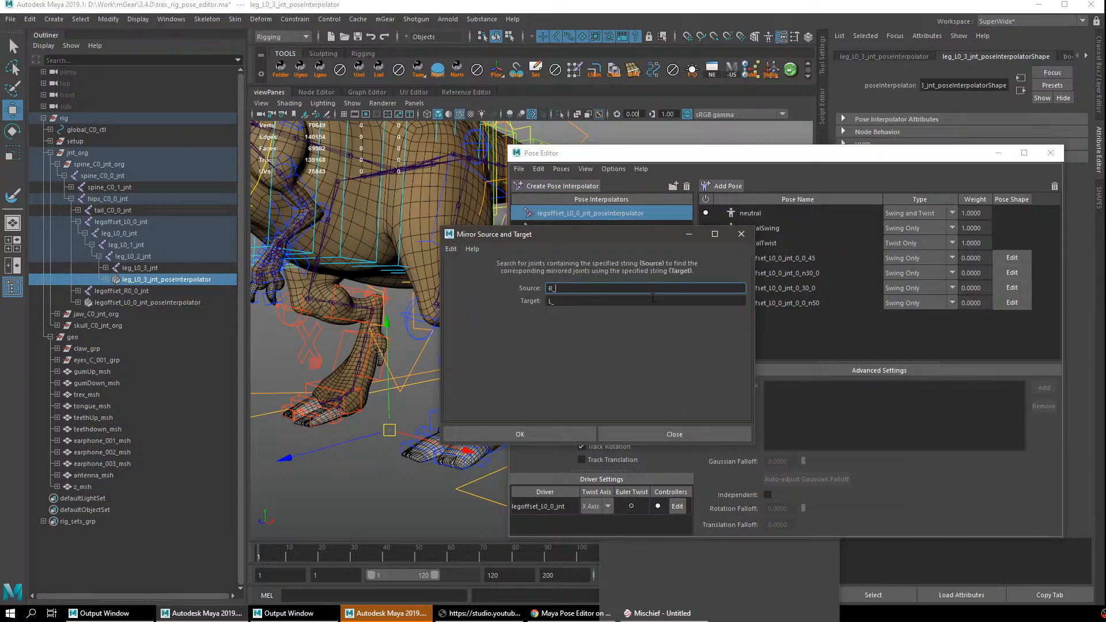
pyautogui.doubleClick(574, 287)
pyautogui.write('_L_')
pyautogui.hotkey('ctrl', 'z')
pyautogui.hotkey('ctrl', 'z')
pyautogui.write('L_')
pyautogui.press('Tab')
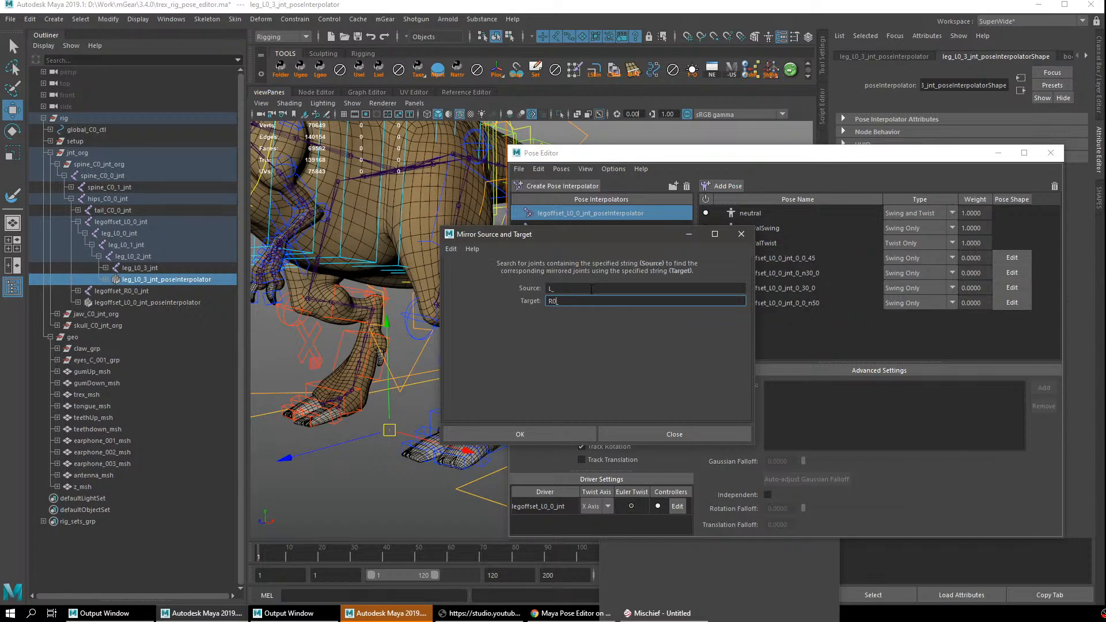
pyautogui.click(552, 288)
pyautogui.write('0')
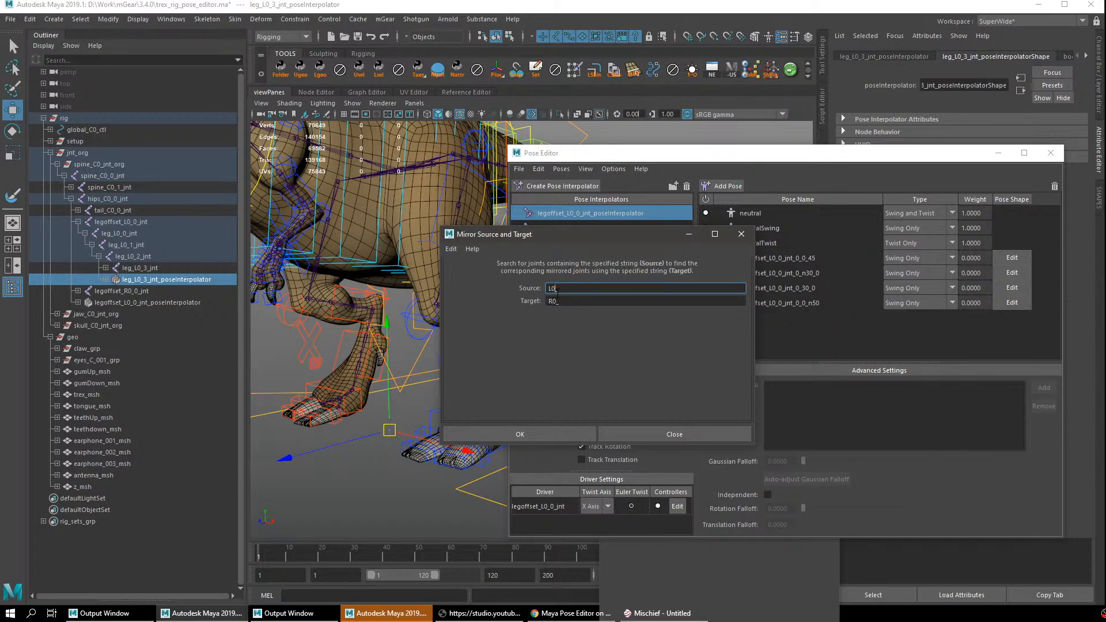
pyautogui.write('_L0_')
pyautogui.click(597, 301)
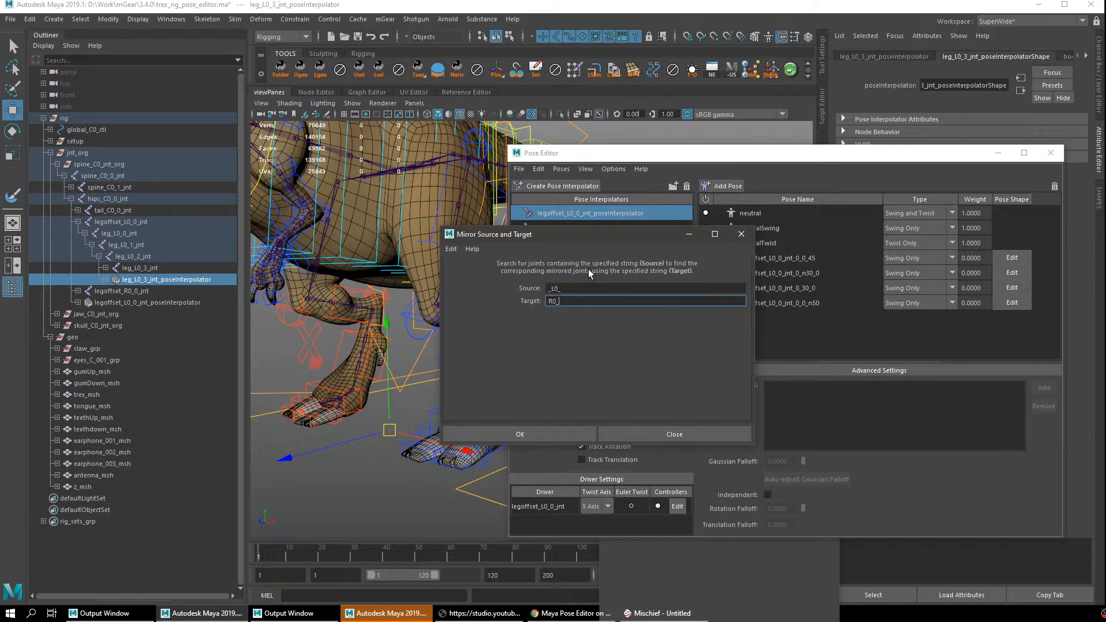
pyautogui.write('_')
# Mirror the interpolator with these source and target strings, and close the mirror options.
pyautogui.moveTo(633, 232); pyautogui.dragTo(628, 258)
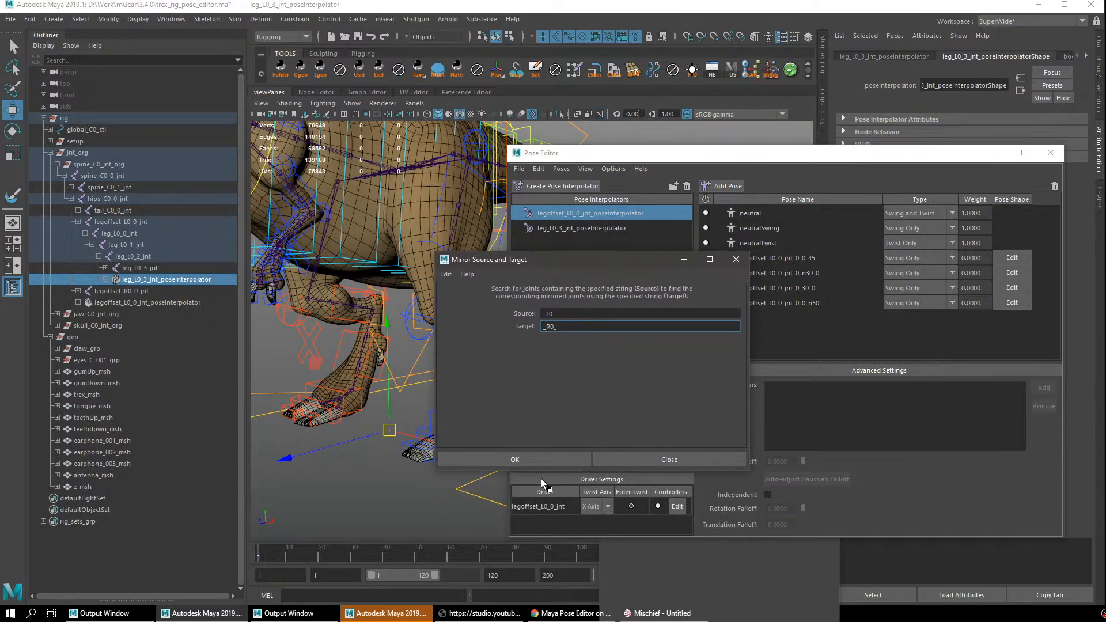
pyautogui.click(537, 459)
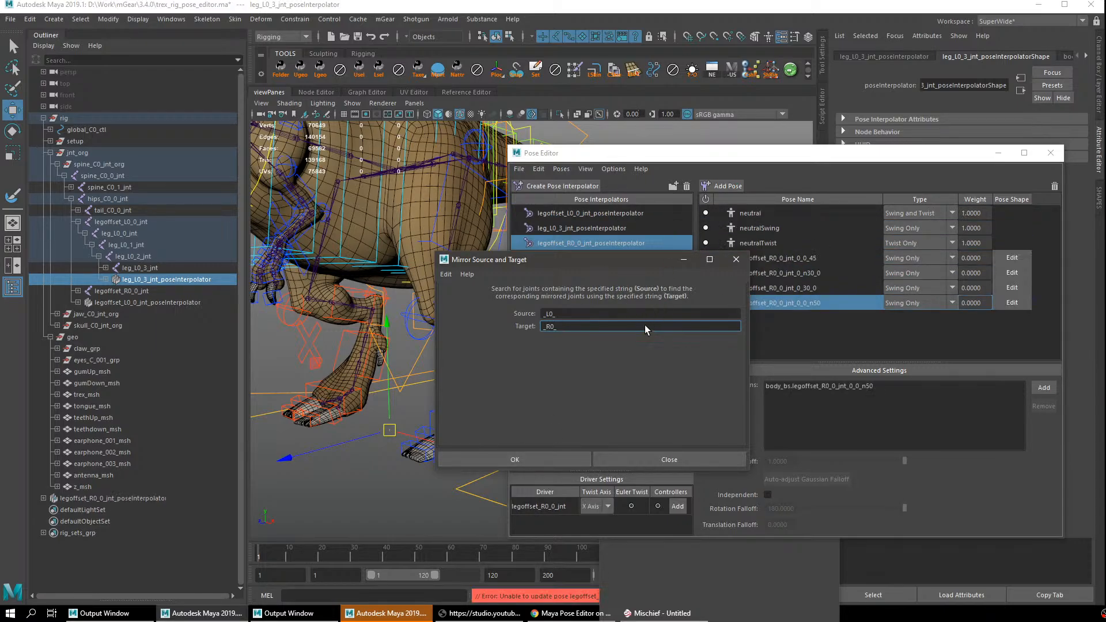
pyautogui.click(637, 459)
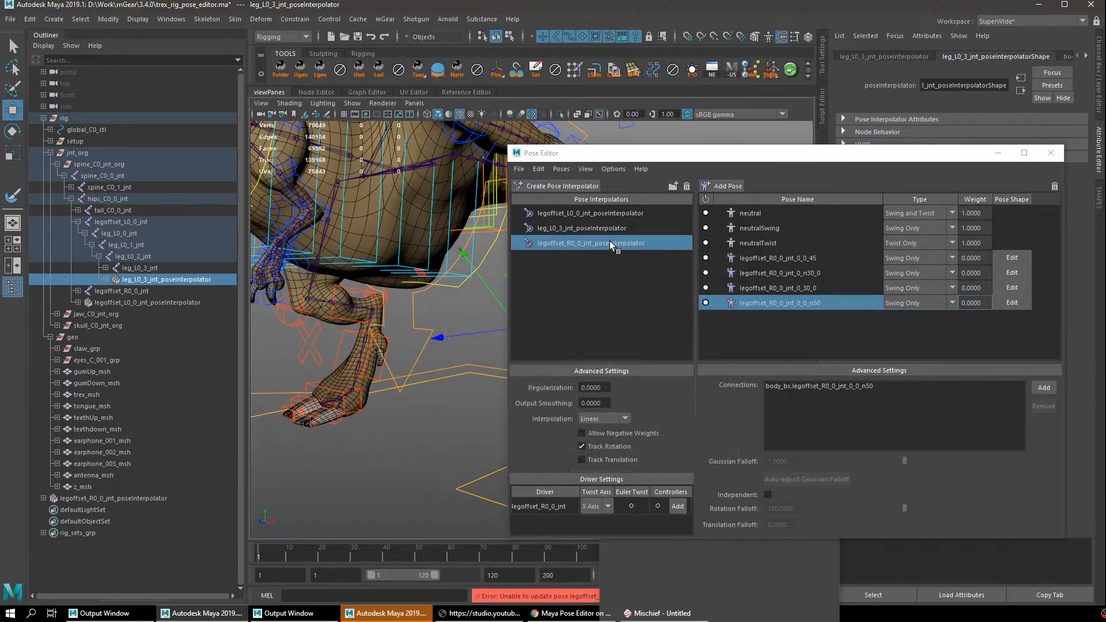
# Locate legoffset_R0_0_jnt_poseInterpolator in the Outliner and inspect both T-rex legs around the hips.
pyautogui.keyDown('alt'); pyautogui.moveTo(383, 313); pyautogui.dragTo(294, 296, button='right'); pyautogui.keyUp('alt')
pyautogui.keyDown('alt'); pyautogui.moveTo(356, 352); pyautogui.dragTo(300, 377); pyautogui.keyUp('alt')
pyautogui.click(91, 499)
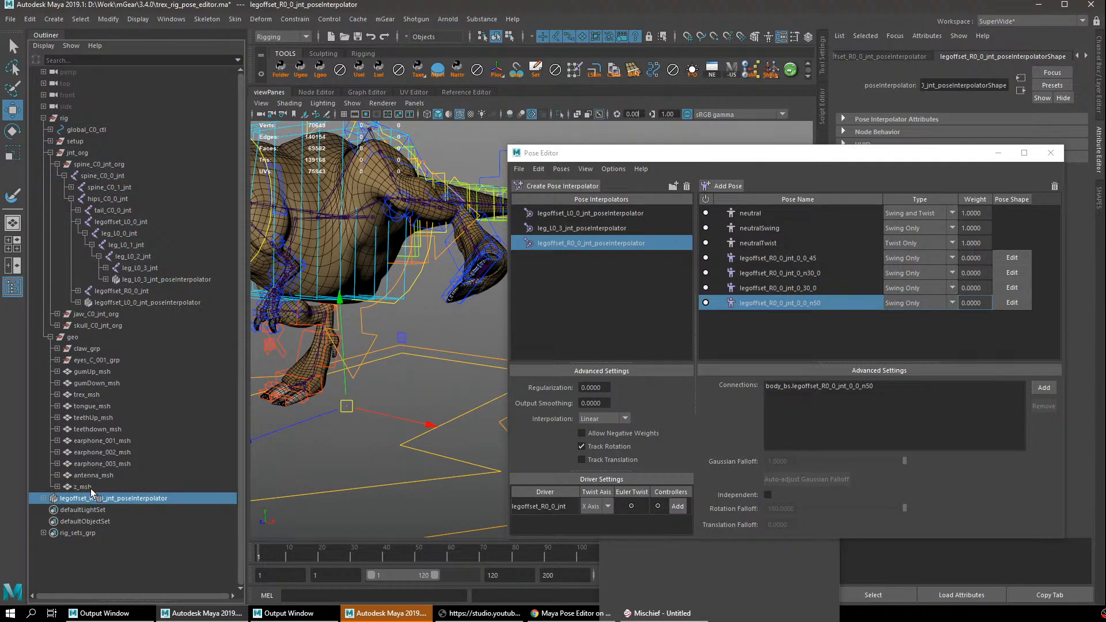
pyautogui.keyDown('alt'); pyautogui.moveTo(258, 265); pyautogui.dragTo(320, 277, button='middle'); pyautogui.keyUp('alt')
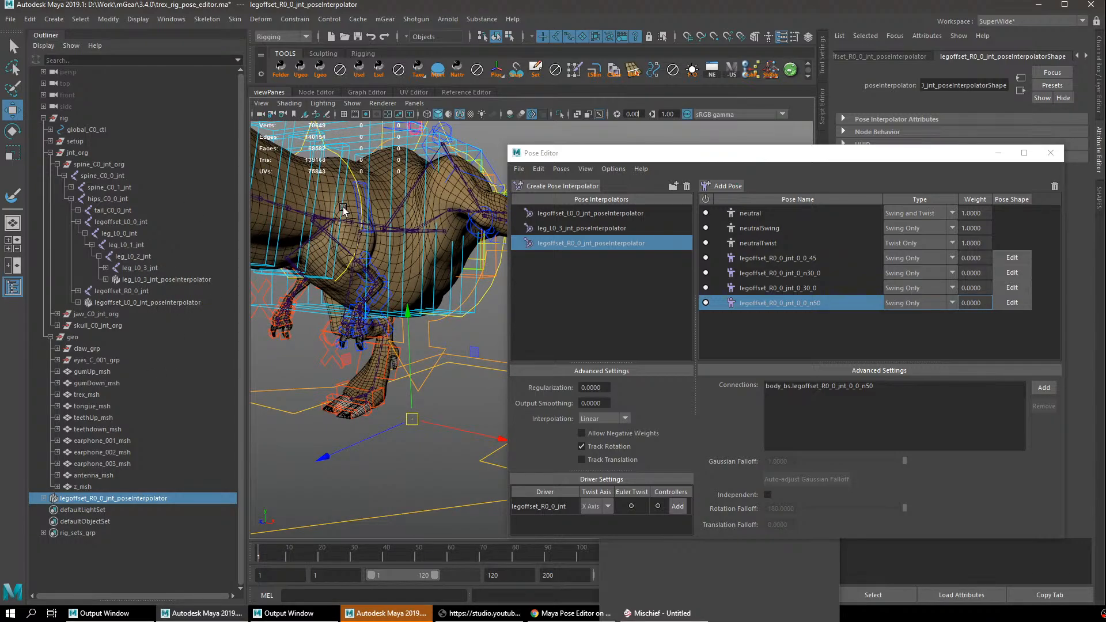
pyautogui.keyDown('alt'); pyautogui.moveTo(460, 239); pyautogui.dragTo(439, 293); pyautogui.keyUp('alt')
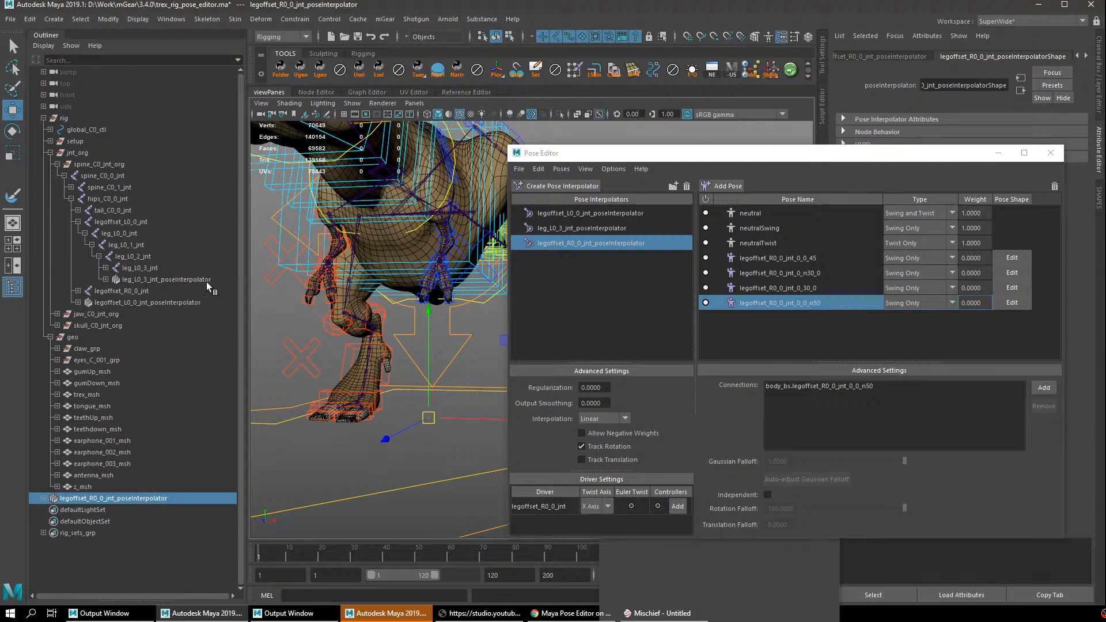
pyautogui.keyDown('alt'); pyautogui.moveTo(311, 345); pyautogui.dragTo(414, 368); pyautogui.keyUp('alt')
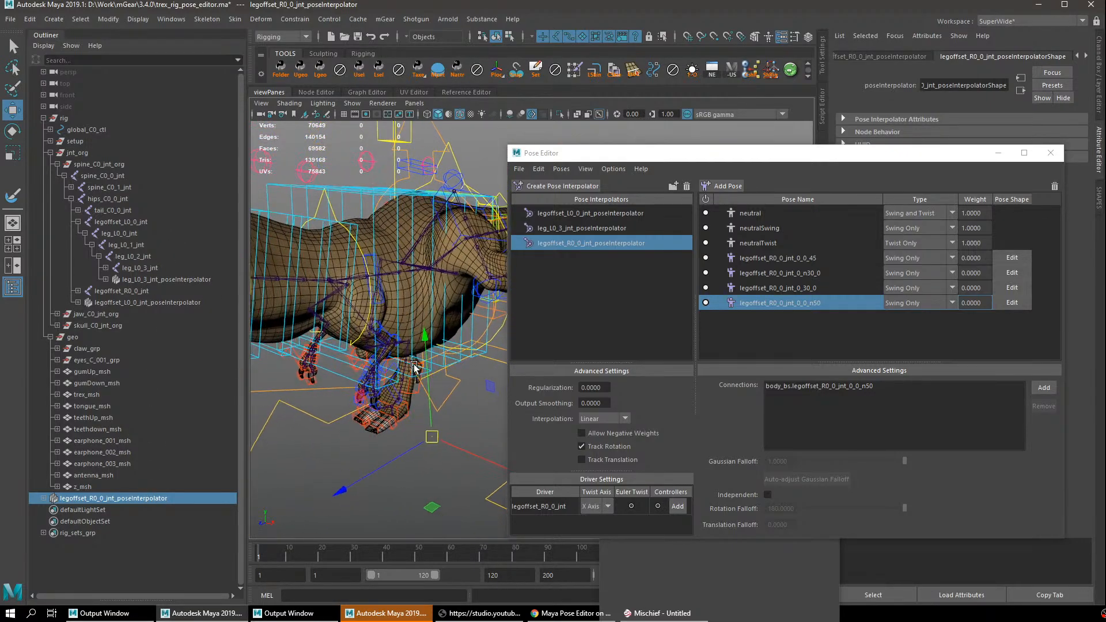
pyautogui.keyDown('alt'); pyautogui.moveTo(486, 277); pyautogui.dragTo(419, 315, button='middle'); pyautogui.keyUp('alt')
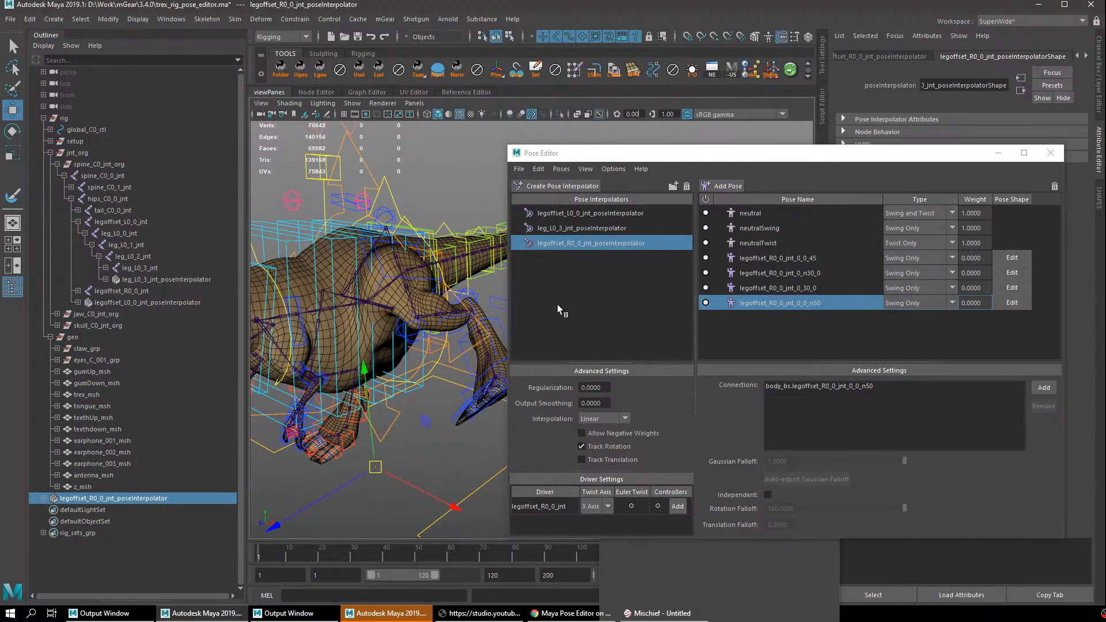
# Compare the poses of the left and right legoffset interpolators and return the left leg to its neutral pose.
pyautogui.click(619, 213)
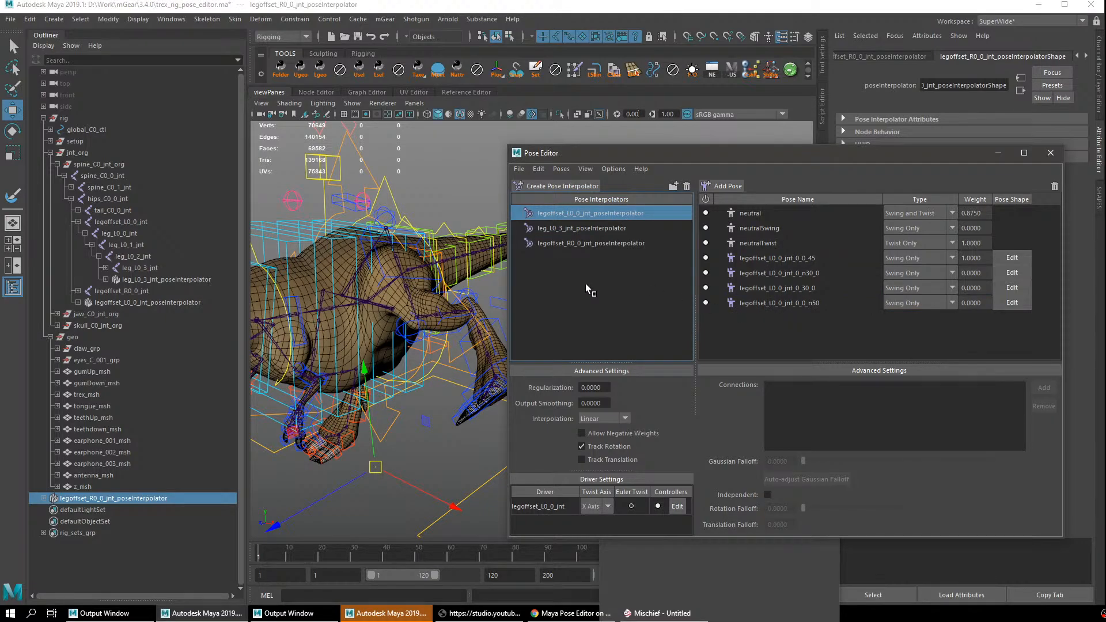
pyautogui.click(634, 243)
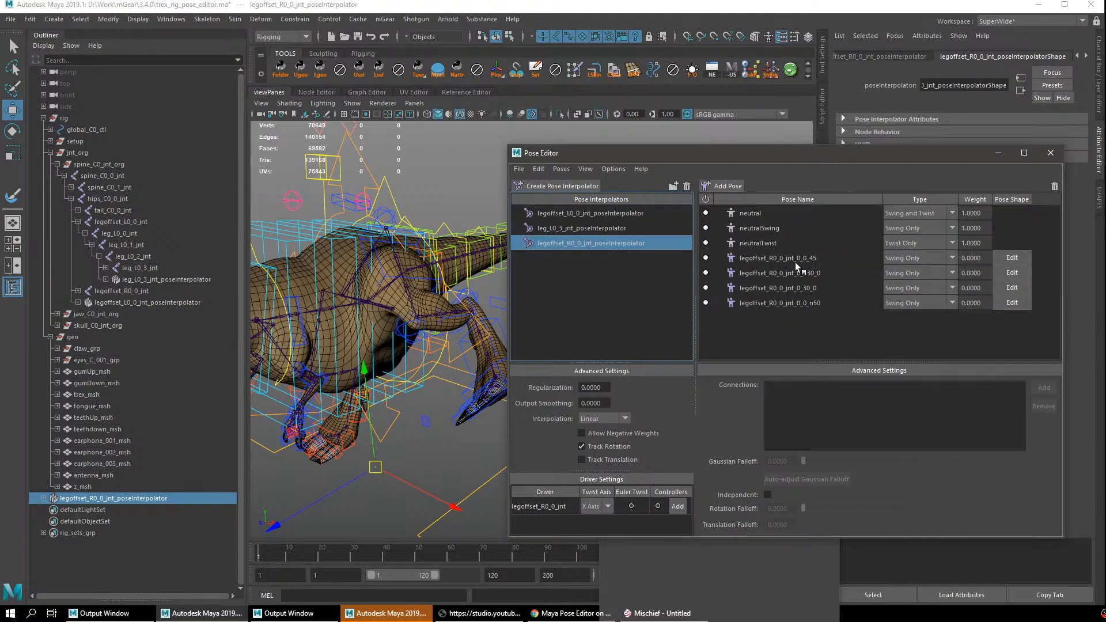
pyautogui.click(631, 214)
pyautogui.click(771, 303)
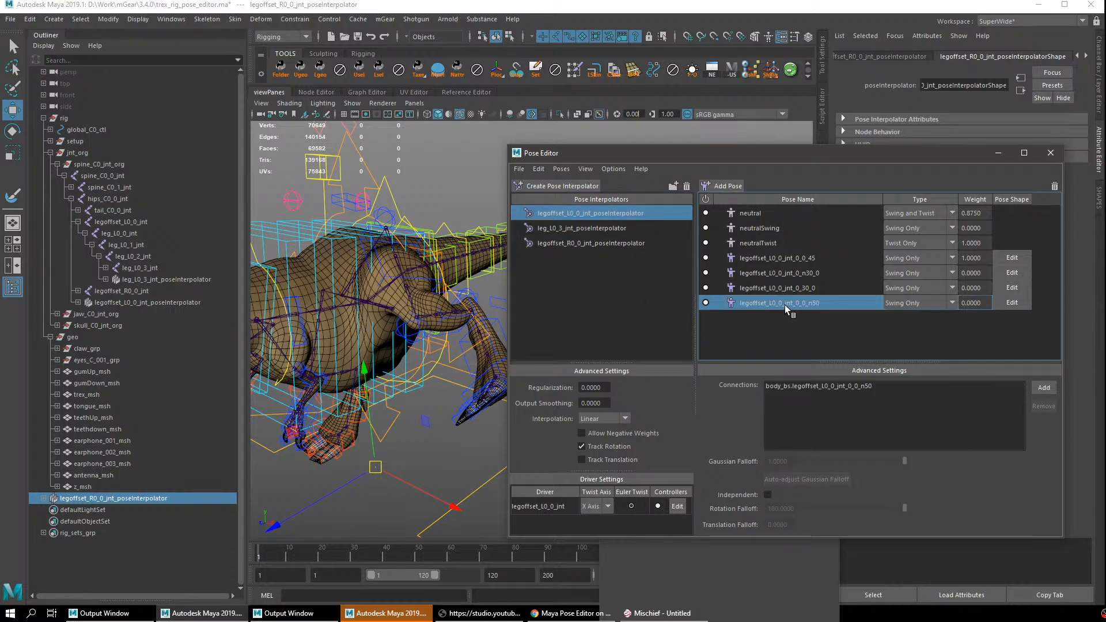
pyautogui.doubleClick(731, 214)
pyautogui.keyDown('alt'); pyautogui.moveTo(419, 394); pyautogui.dragTo(409, 394); pyautogui.keyUp('alt')
pyautogui.keyDown('alt'); pyautogui.moveTo(397, 323); pyautogui.dragTo(446, 303, button='middle'); pyautogui.keyUp('alt')
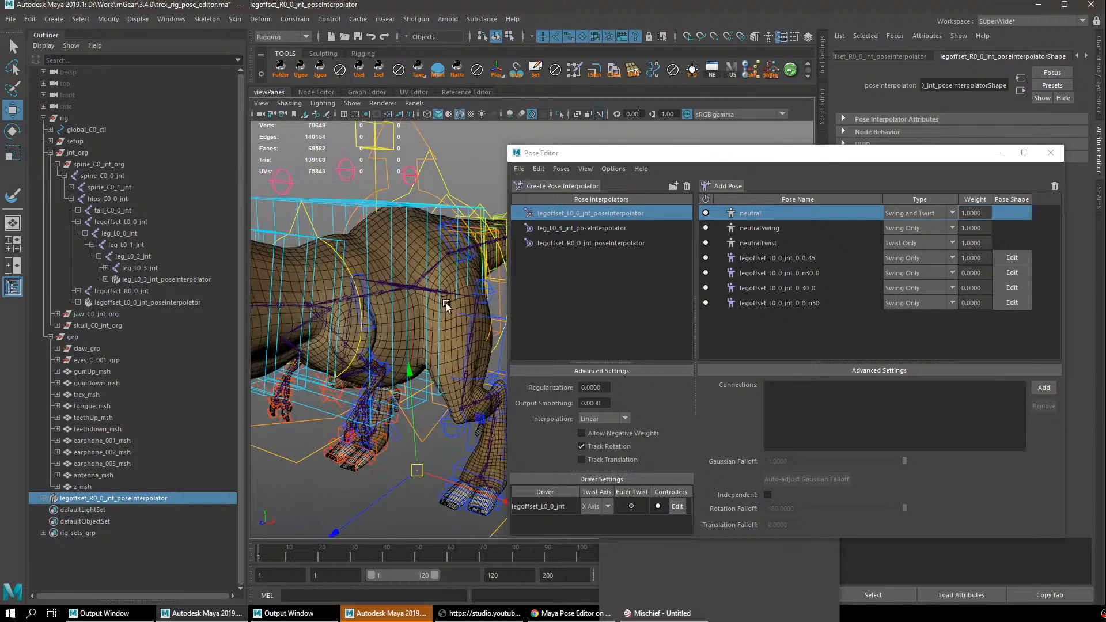
pyautogui.keyDown('alt'); pyautogui.moveTo(446, 303); pyautogui.dragTo(499, 297, button='right'); pyautogui.keyUp('alt')
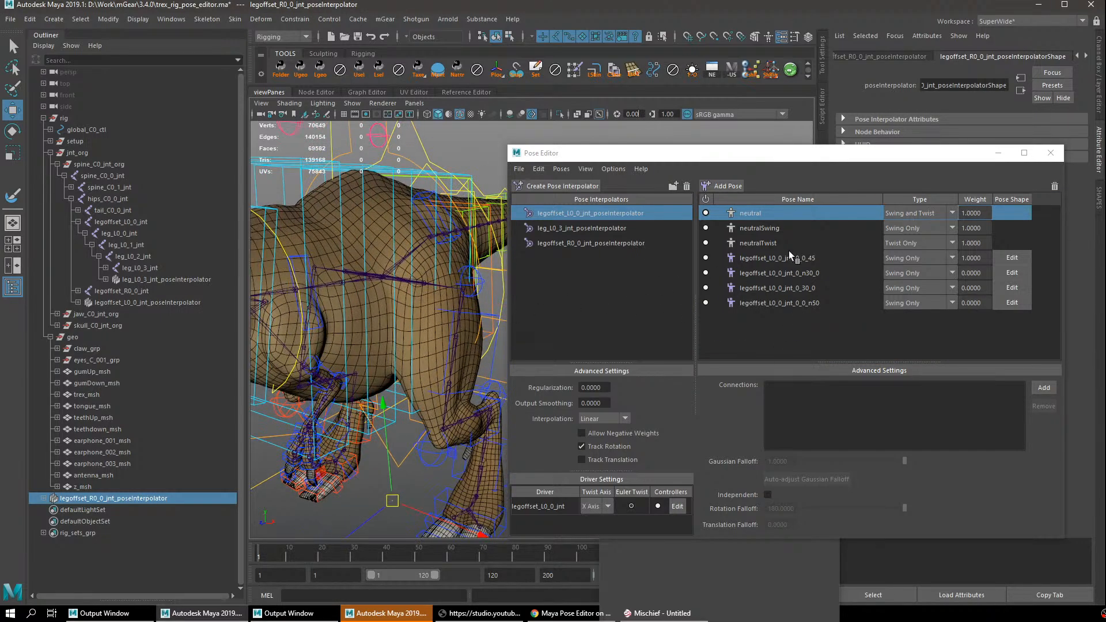
# View the driver controllers of legoffset_R0_0_jnt_poseInterpolator and close the window without adding any.
pyautogui.click(607, 243)
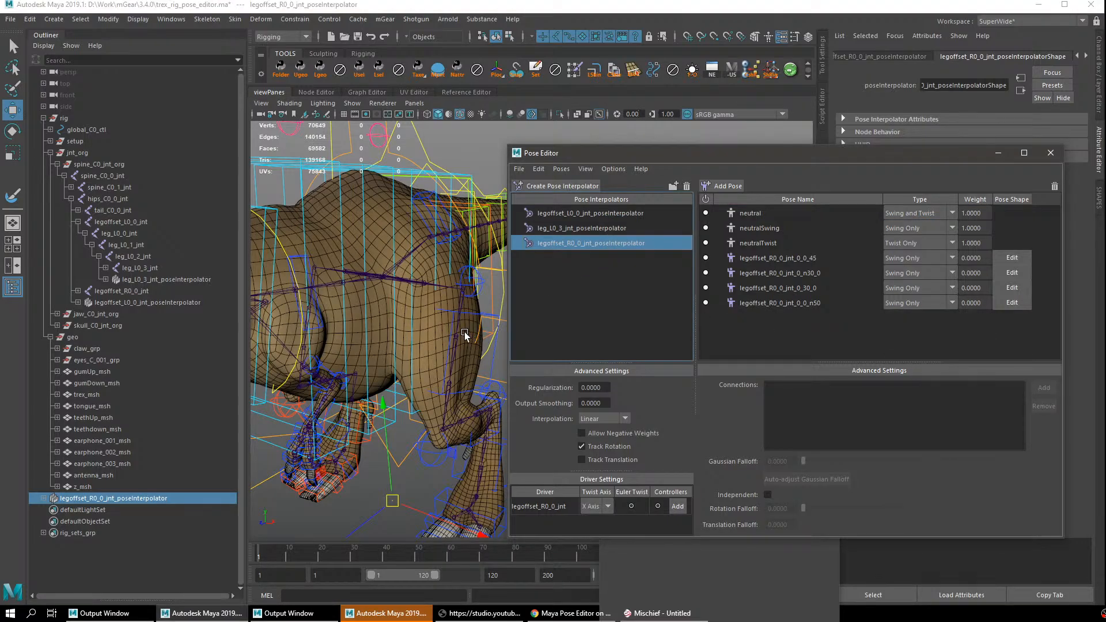
pyautogui.keyDown('alt'); pyautogui.moveTo(466, 335); pyautogui.dragTo(405, 286); pyautogui.keyUp('alt')
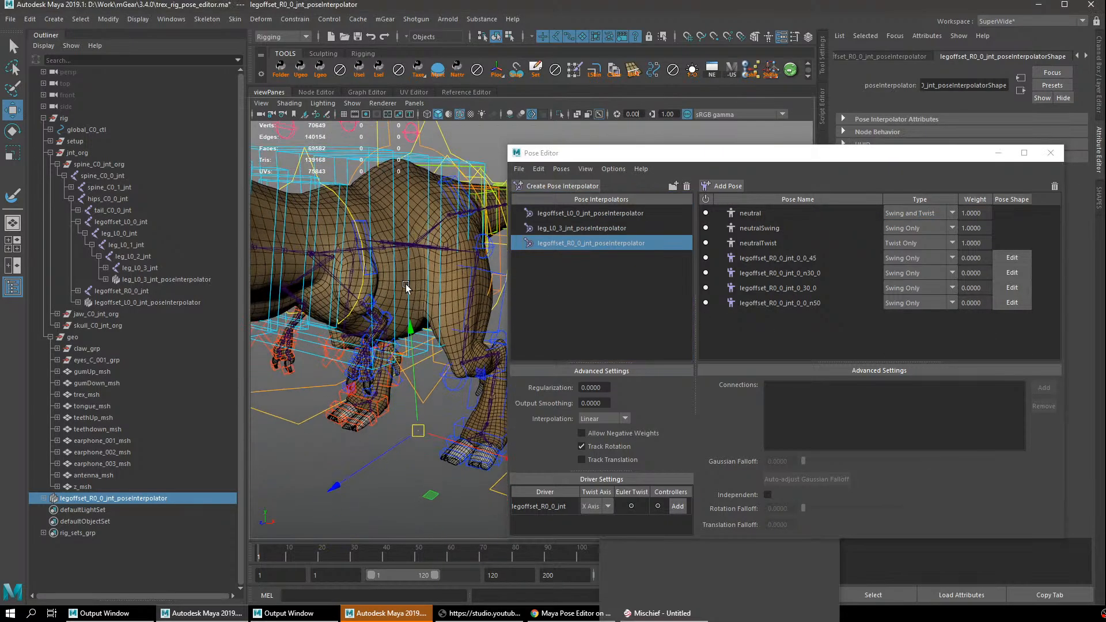
pyautogui.click(675, 512)
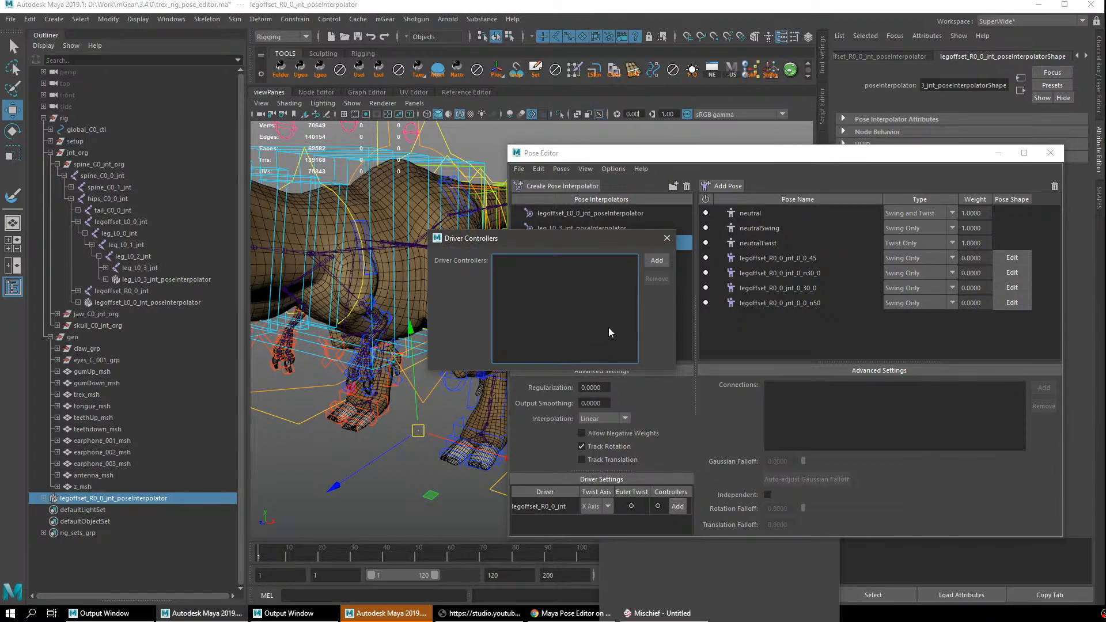
pyautogui.moveTo(566, 241); pyautogui.dragTo(595, 244)
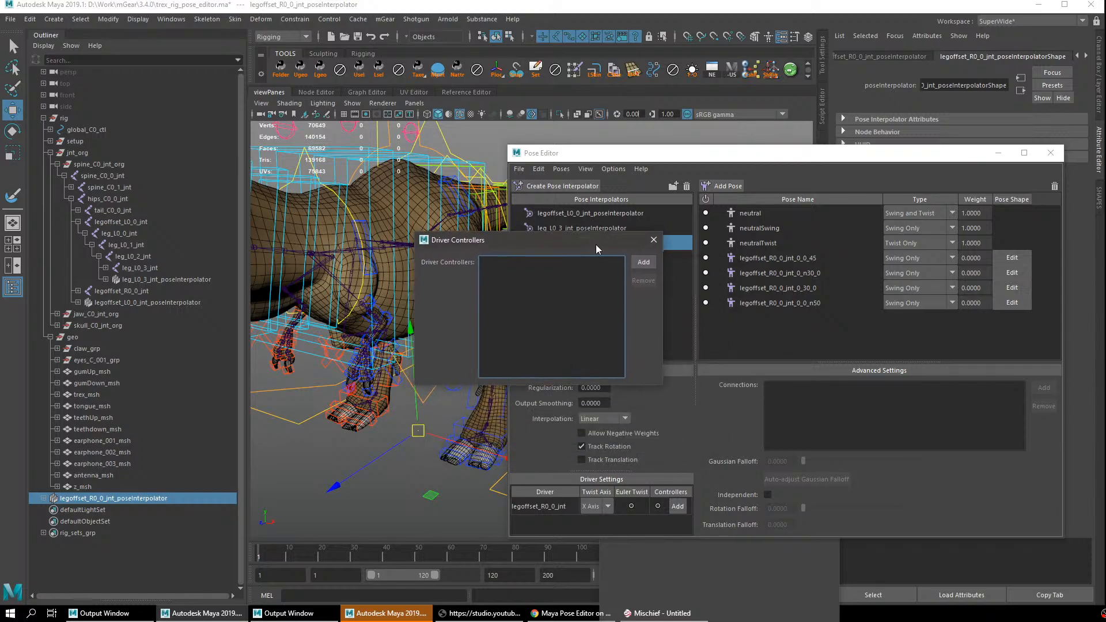
pyautogui.click(655, 240)
# Go through the neutral and swing poses of legoffset_R0_0_jnt_poseInterpolator, checking their connections and the legs' response.
pyautogui.click(771, 262)
pyautogui.click(774, 273)
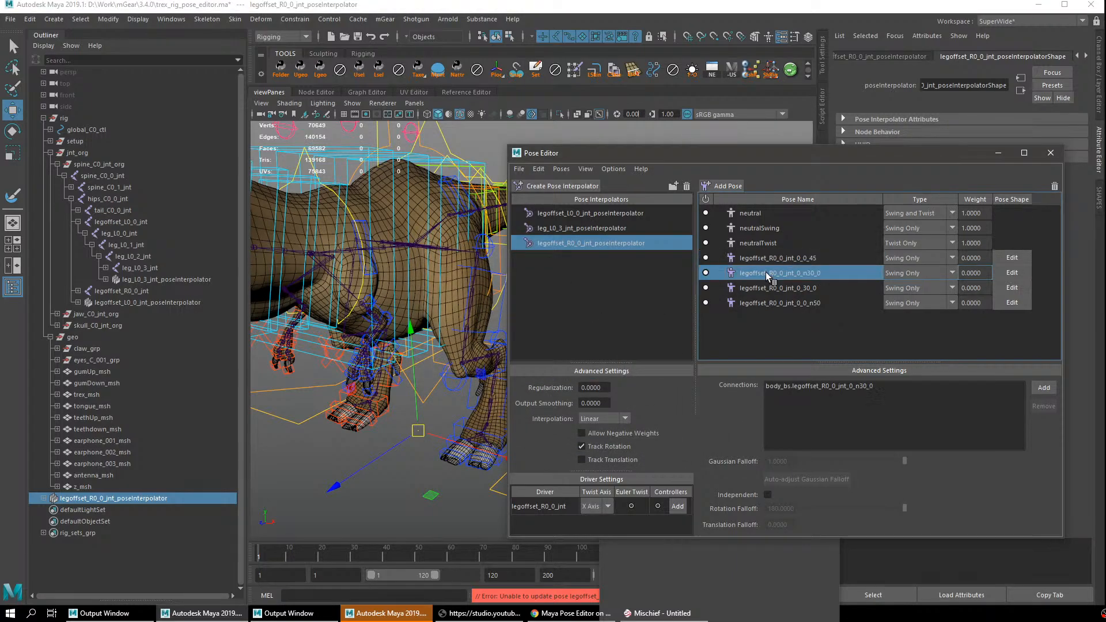
pyautogui.click(776, 288)
pyautogui.click(778, 303)
pyautogui.click(776, 288)
pyautogui.click(772, 259)
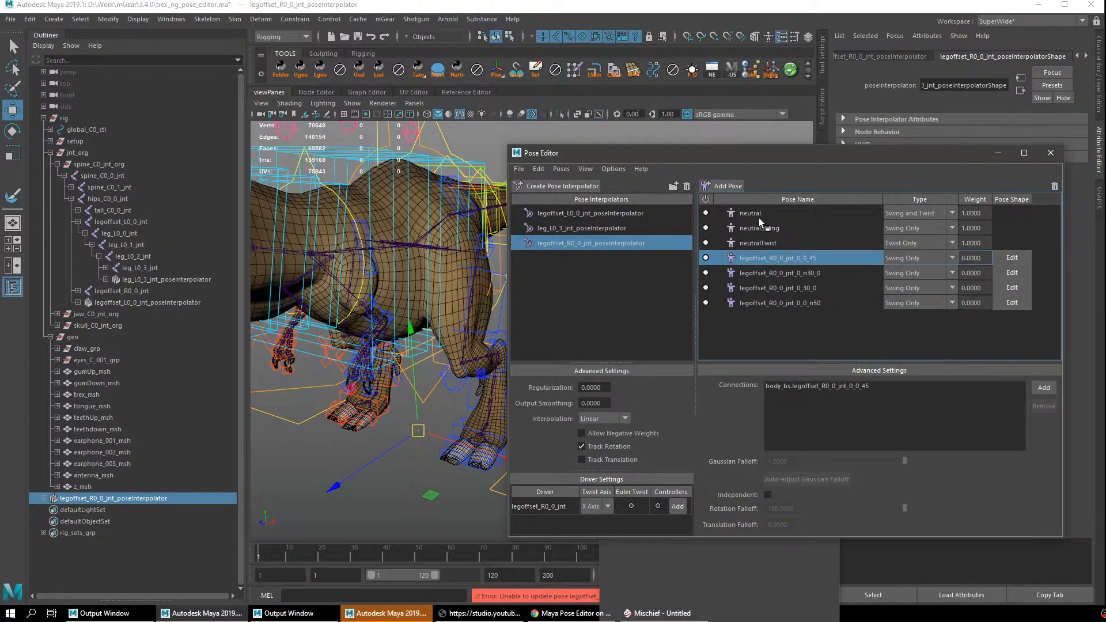
pyautogui.click(759, 219)
pyautogui.click(764, 258)
pyautogui.moveTo(773, 279); pyautogui.dragTo(775, 287)
pyautogui.click(775, 301)
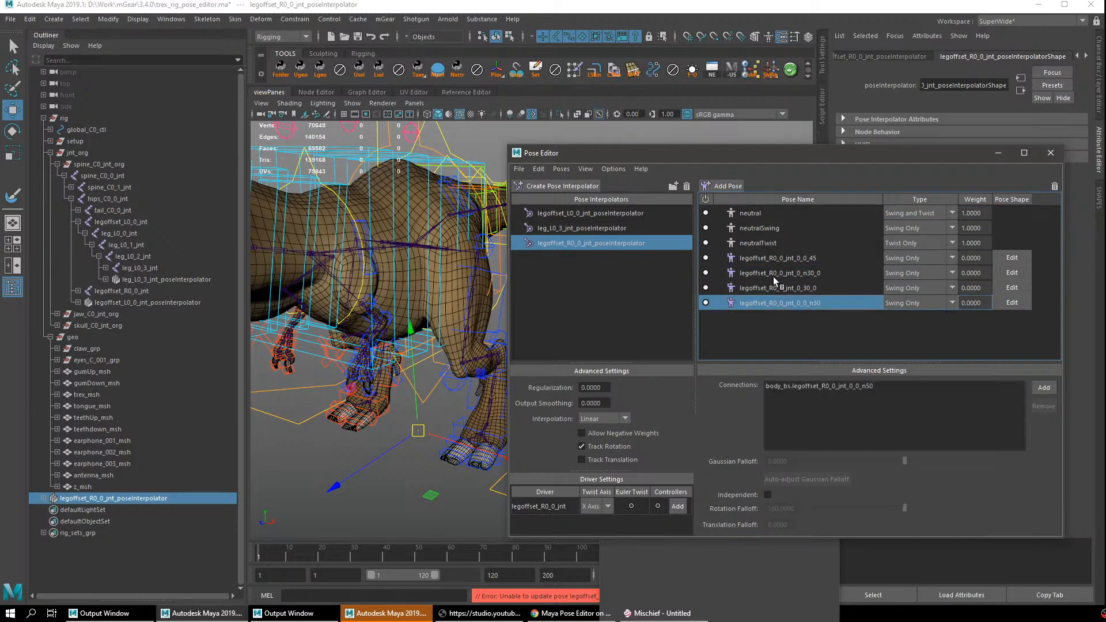
pyautogui.click(770, 257)
pyautogui.keyDown('alt'); pyautogui.moveTo(497, 315); pyautogui.dragTo(390, 322); pyautogui.keyUp('alt')
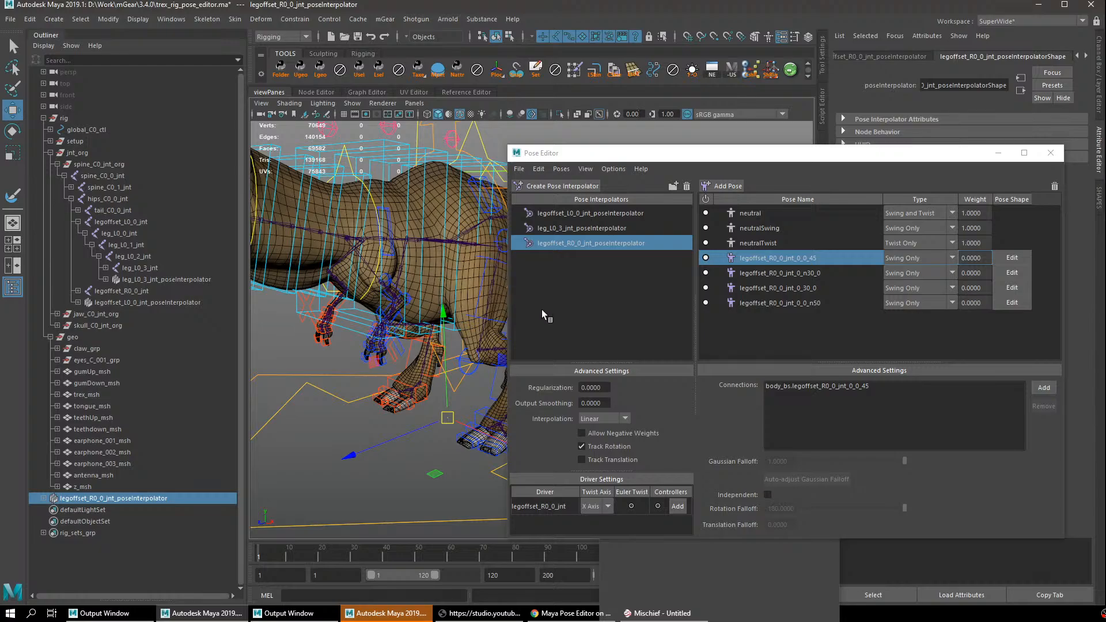
# Delete all poses, including the neutral ones, from legoffset_R0_0_jnt_poseInterpolator.
pyautogui.click(761, 213)
pyautogui.keyDown('shift'); pyautogui.click(786, 301); pyautogui.keyUp('shift')
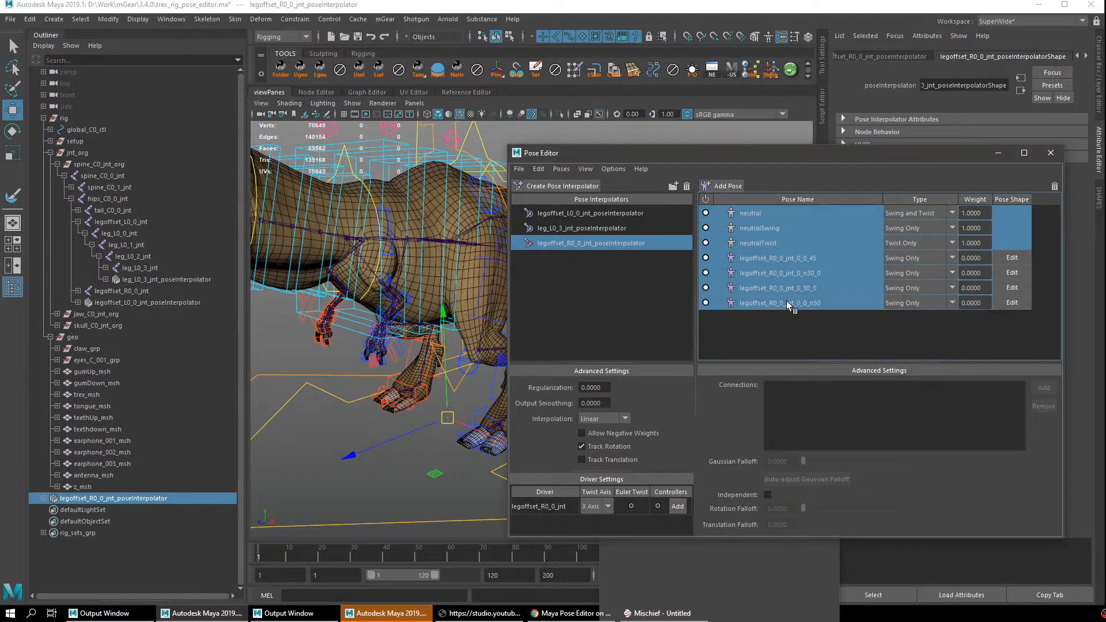
pyautogui.click(1054, 185)
pyautogui.click(710, 310)
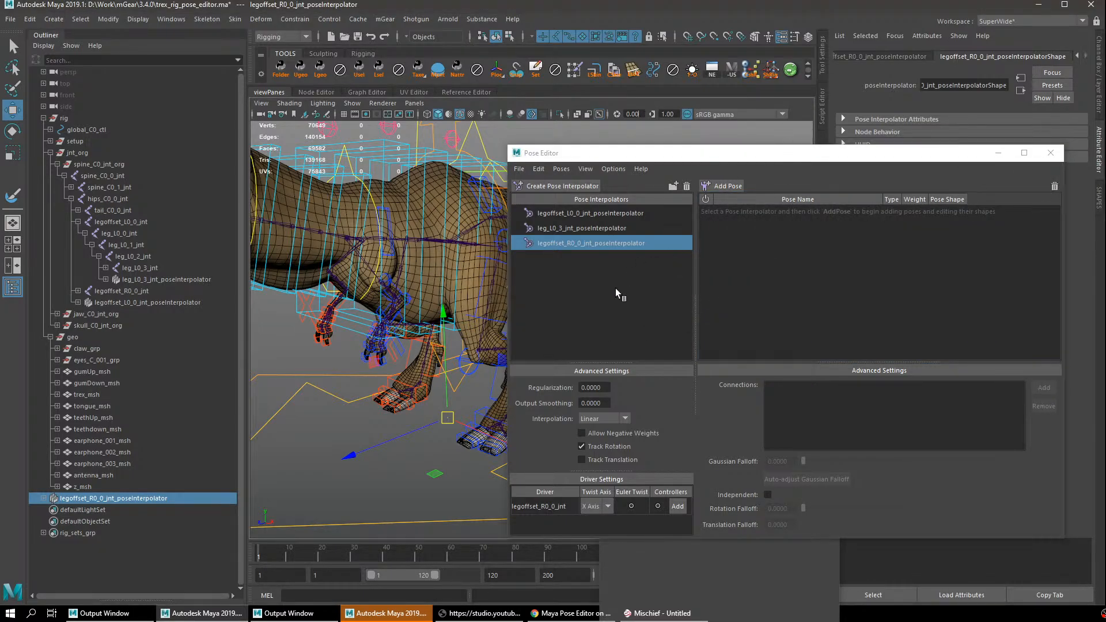
# Select the right leg's offset control and copy its name, legoffset_R0_ctl.
pyautogui.keyDown('alt'); pyautogui.moveTo(399, 340); pyautogui.dragTo(355, 356, button='middle'); pyautogui.keyUp('alt')
pyautogui.click(599, 246)
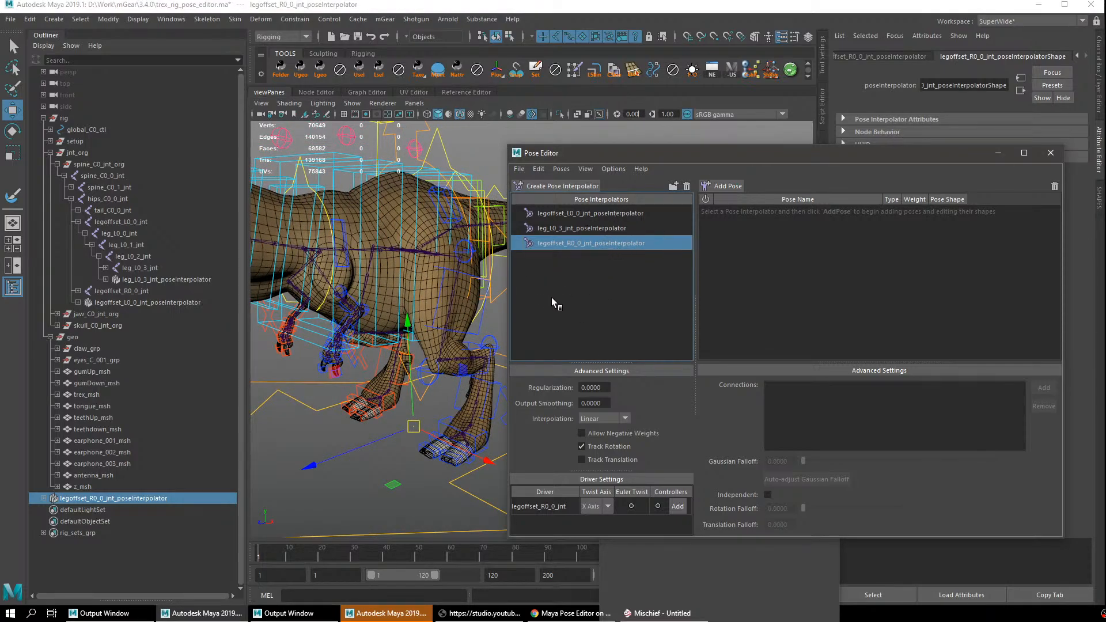
pyautogui.keyDown('alt'); pyautogui.moveTo(352, 349); pyautogui.dragTo(444, 284); pyautogui.keyUp('alt')
pyautogui.press('q')
pyautogui.click(427, 319)
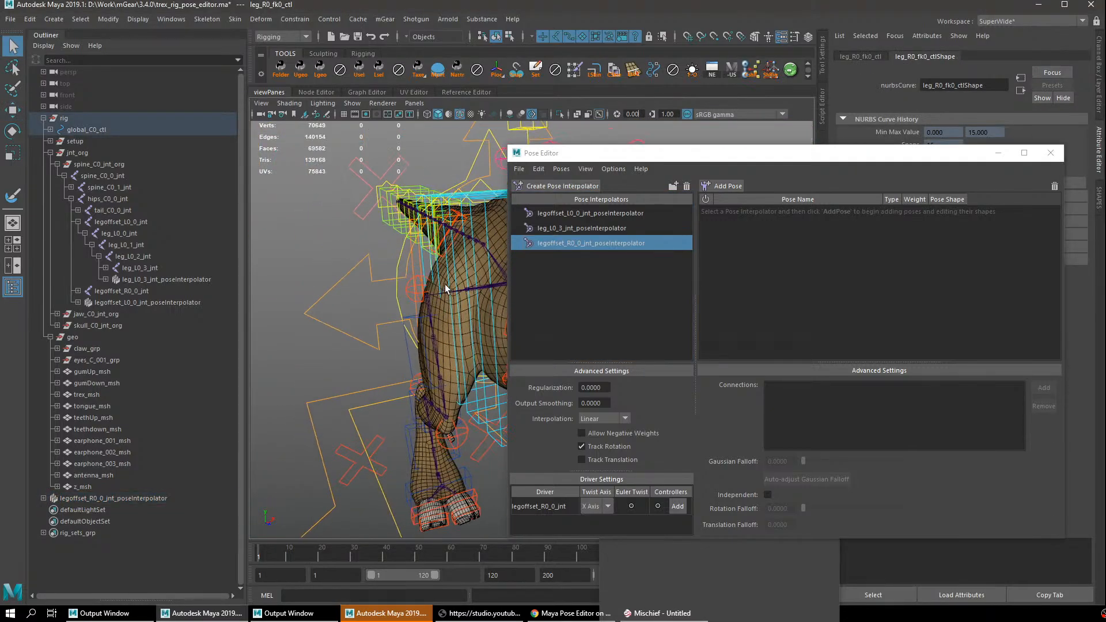
pyautogui.click(466, 216)
pyautogui.click(878, 55)
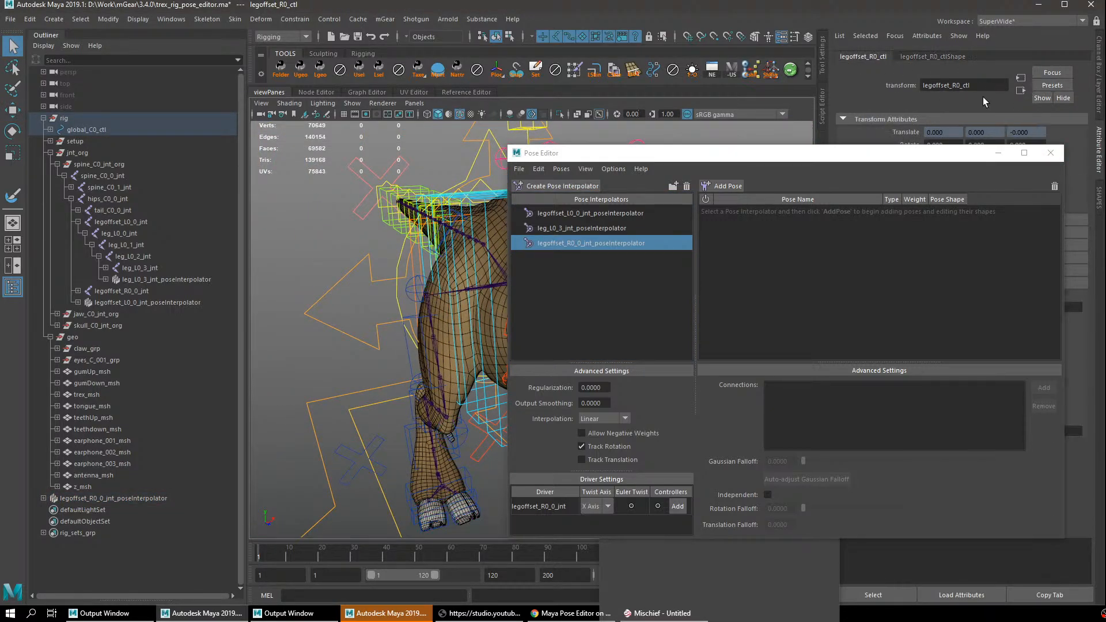
pyautogui.moveTo(980, 86); pyautogui.dragTo(905, 87)
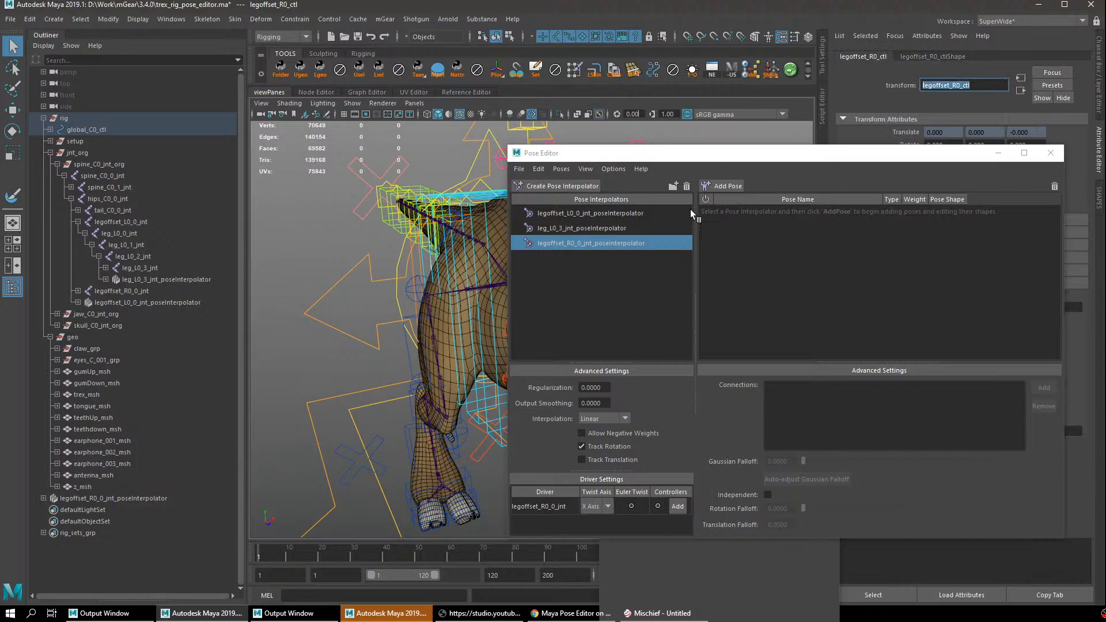
# Add legoffset_R0_ctl.rotate as the driver controller of legoffset_R0_0_jnt_poseInterpolator.
pyautogui.click(675, 506)
pyautogui.click(657, 260)
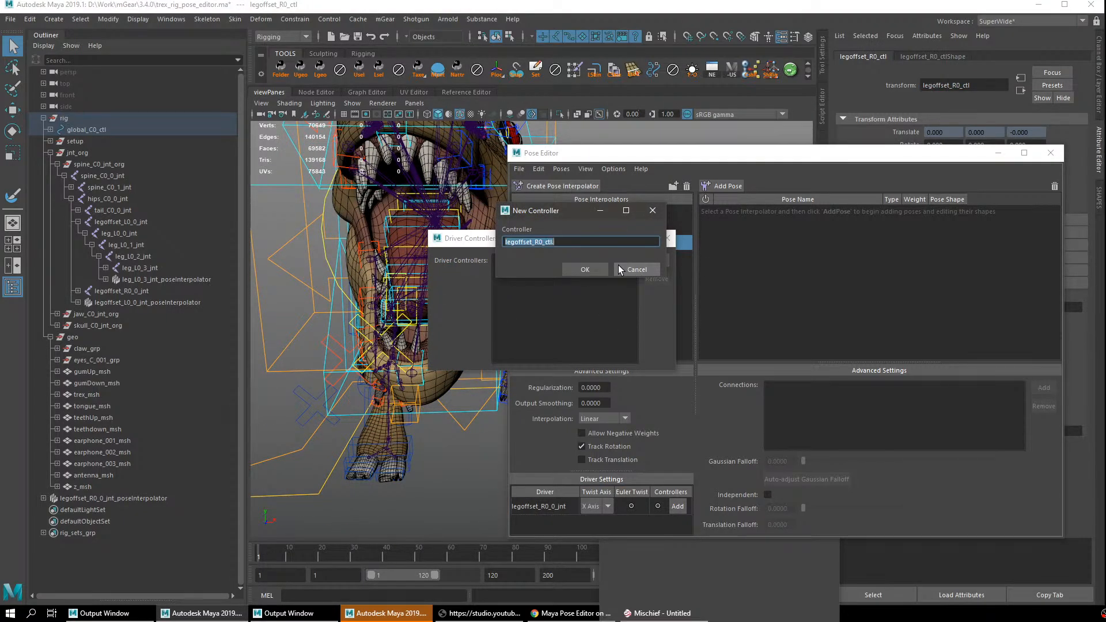
pyautogui.write('rotate')
pyautogui.press('Tab')
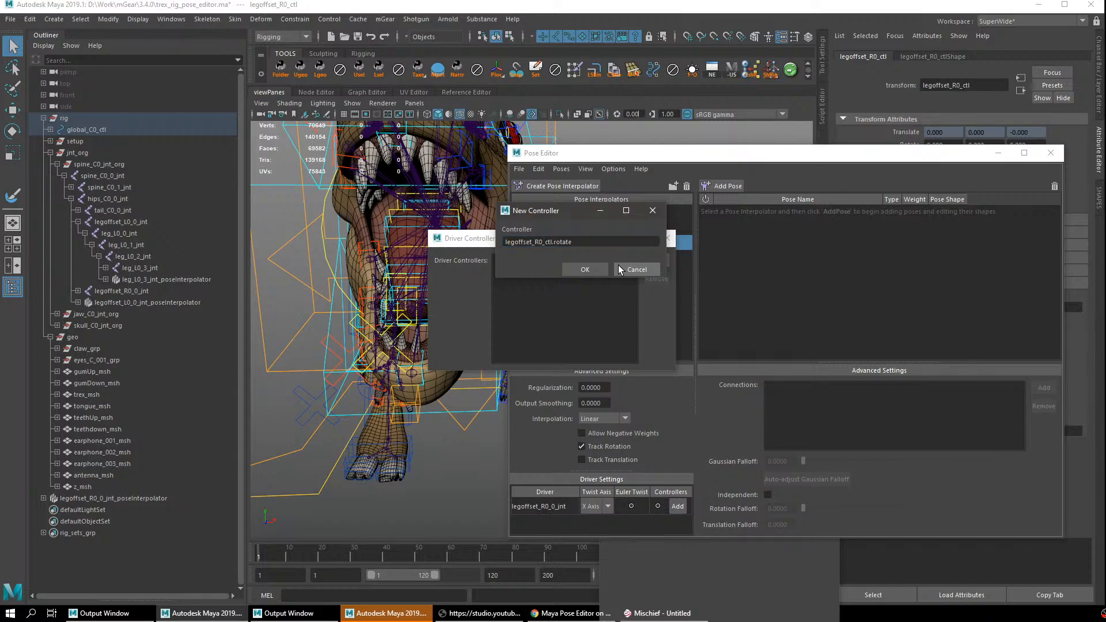
pyautogui.click(584, 270)
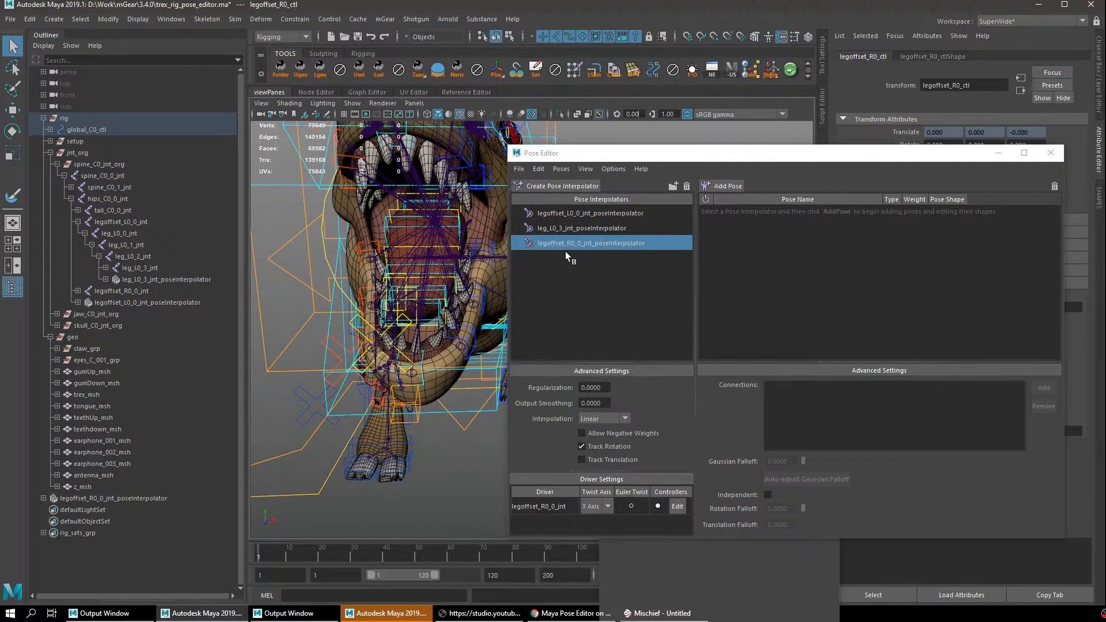
# Mirror legoffset_L0_0_jnt_poseInterpolator with source _L0_ and target _R0_ while the right interpolator already has its driver controller.
pyautogui.keyDown('alt'); pyautogui.moveTo(414, 339); pyautogui.dragTo(516, 295); pyautogui.keyUp('alt')
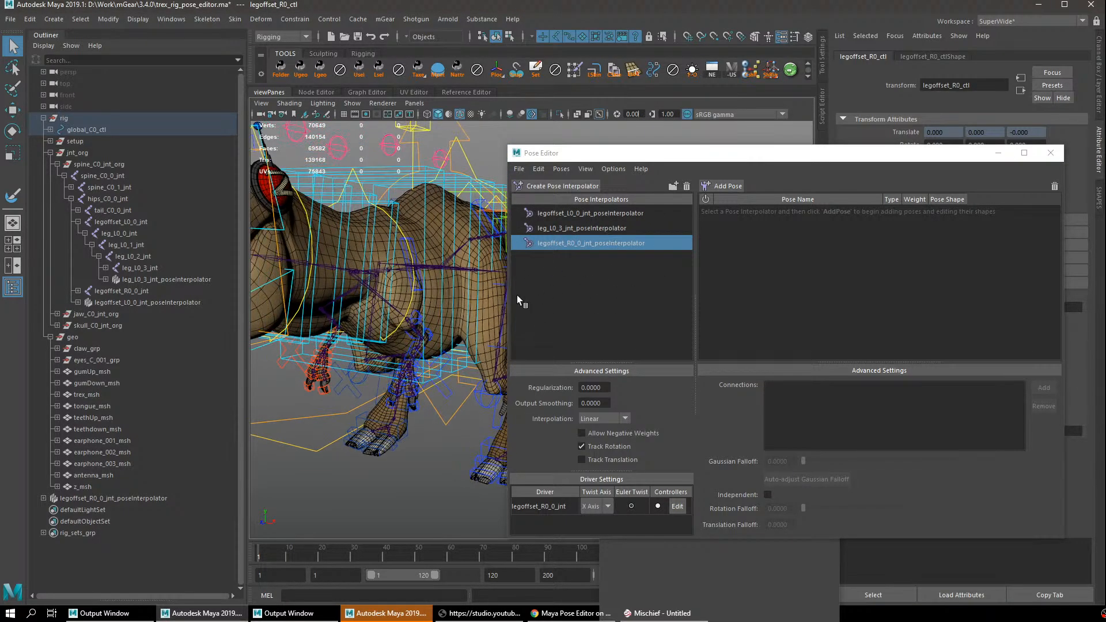
pyautogui.click(623, 215)
pyautogui.rightClick(624, 215)
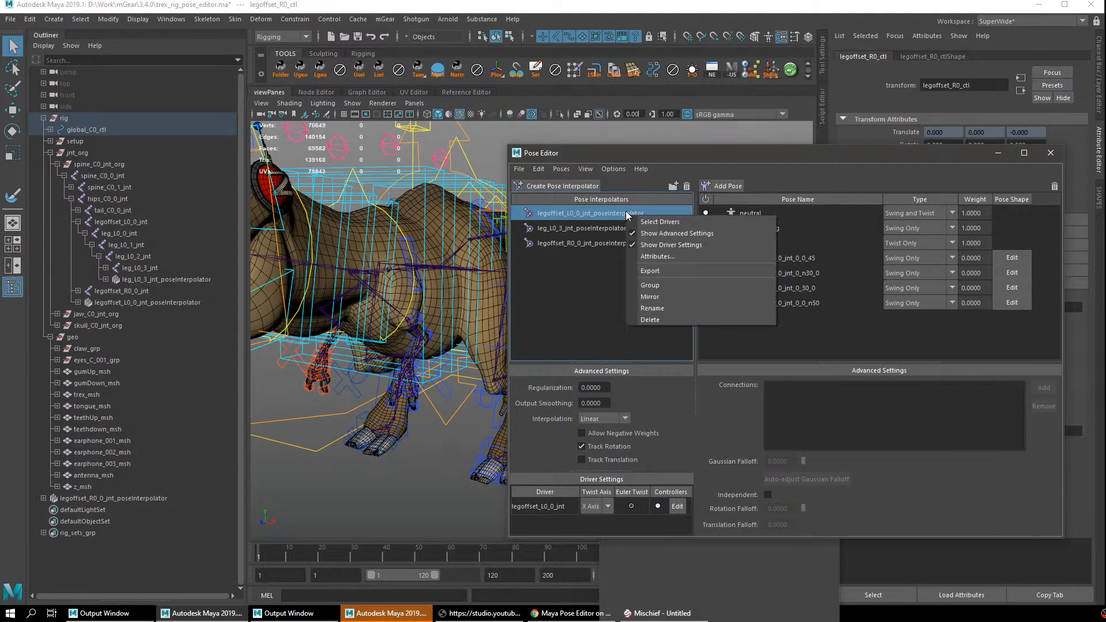
pyautogui.click(663, 296)
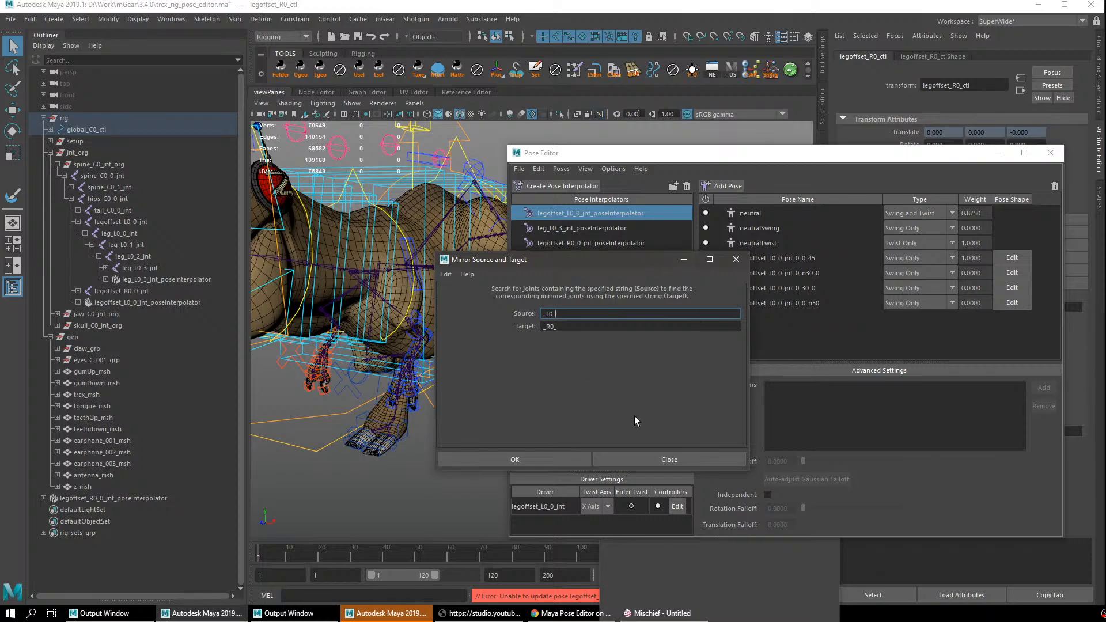
pyautogui.click(619, 464)
# Review the mirrored poses, their connections and the driver controllers of legoffset_R0_0_jnt_poseInterpolator.
pyautogui.click(616, 242)
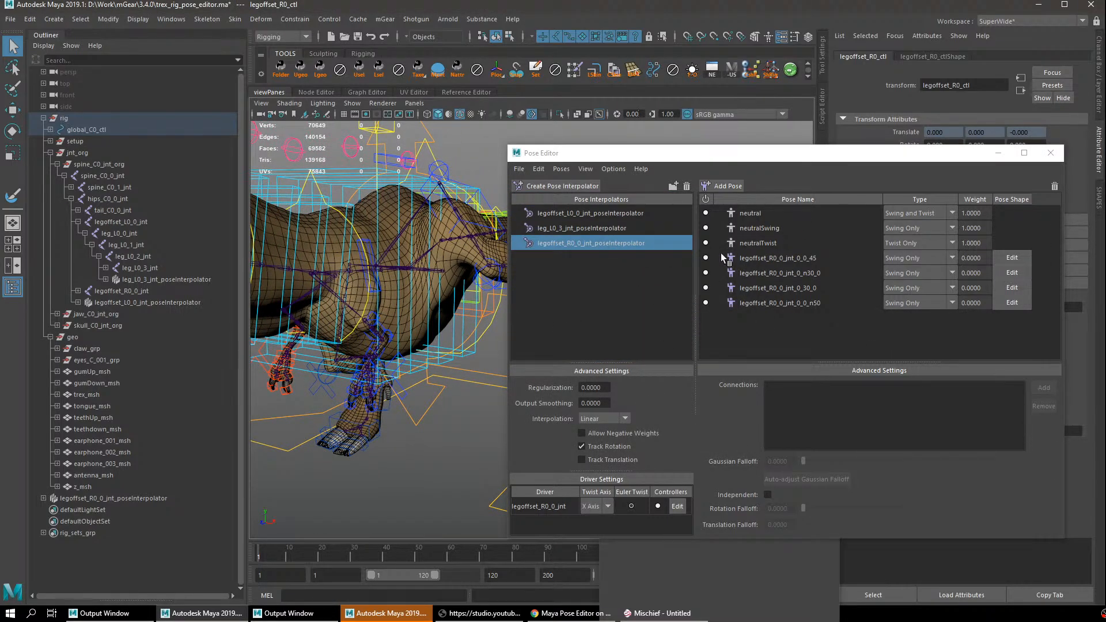
pyautogui.click(720, 257)
pyautogui.click(752, 213)
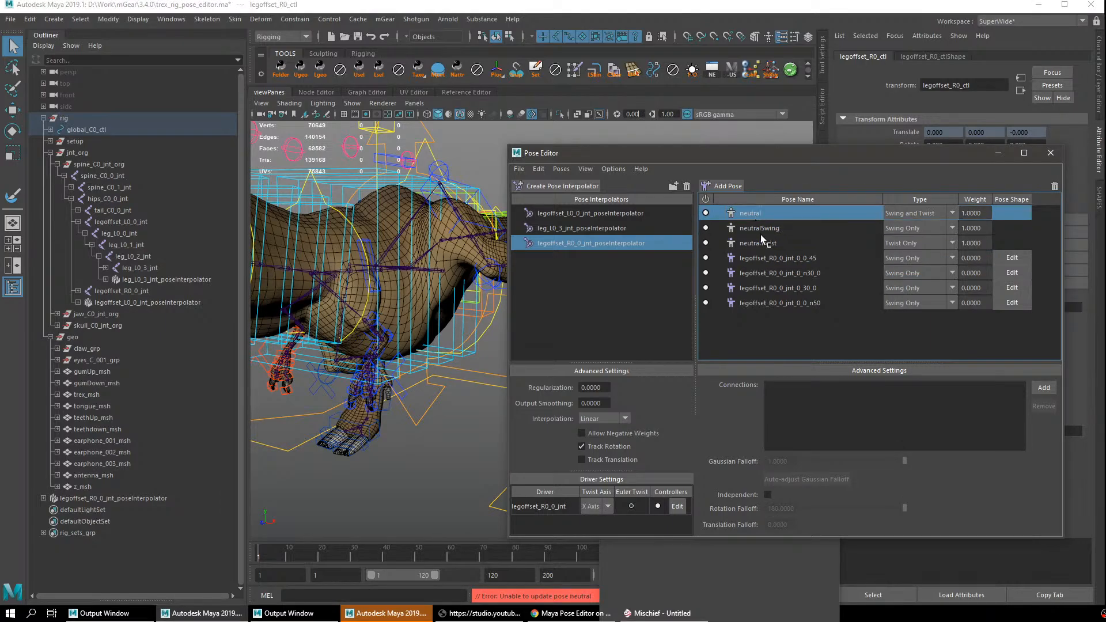
pyautogui.click(760, 233)
pyautogui.click(761, 242)
pyautogui.click(769, 258)
pyautogui.click(776, 271)
pyautogui.click(772, 288)
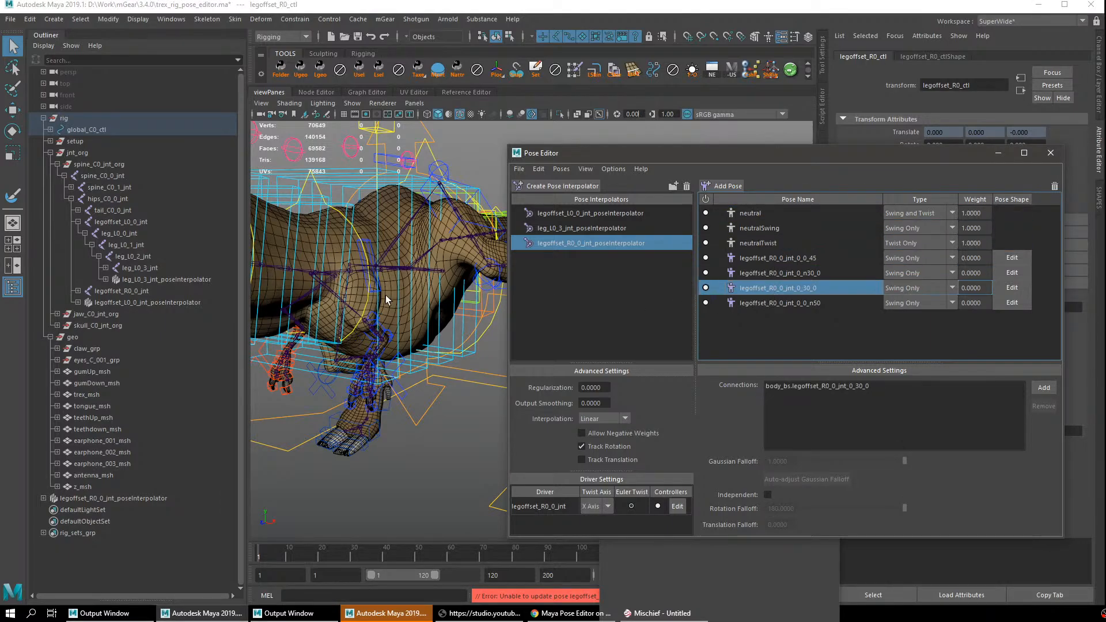
pyautogui.click(794, 302)
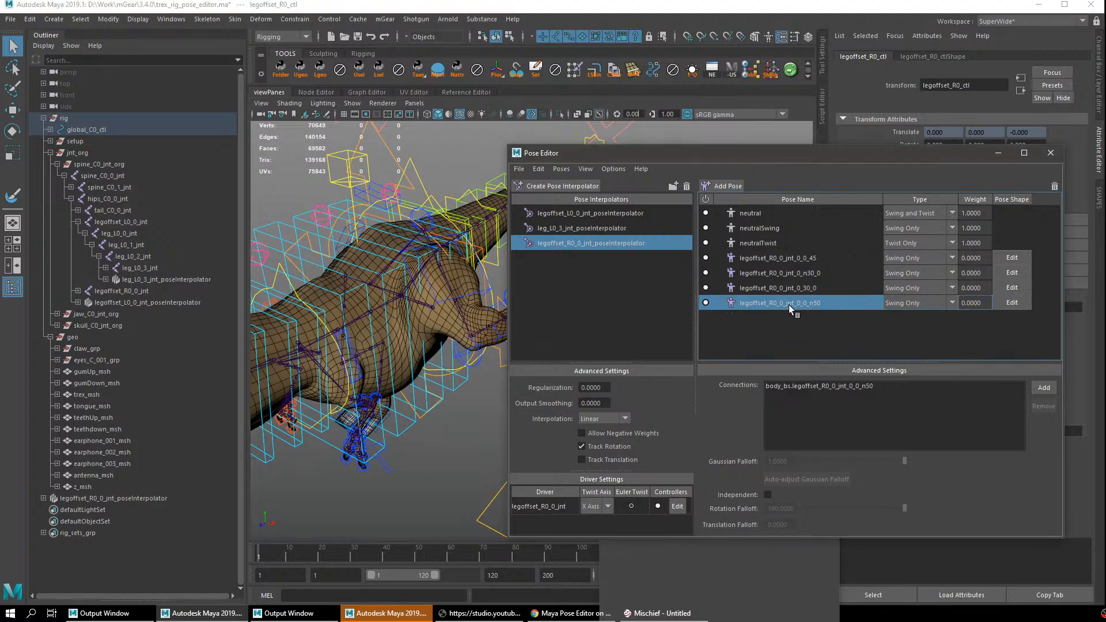
pyautogui.click(677, 506)
pyautogui.click(666, 238)
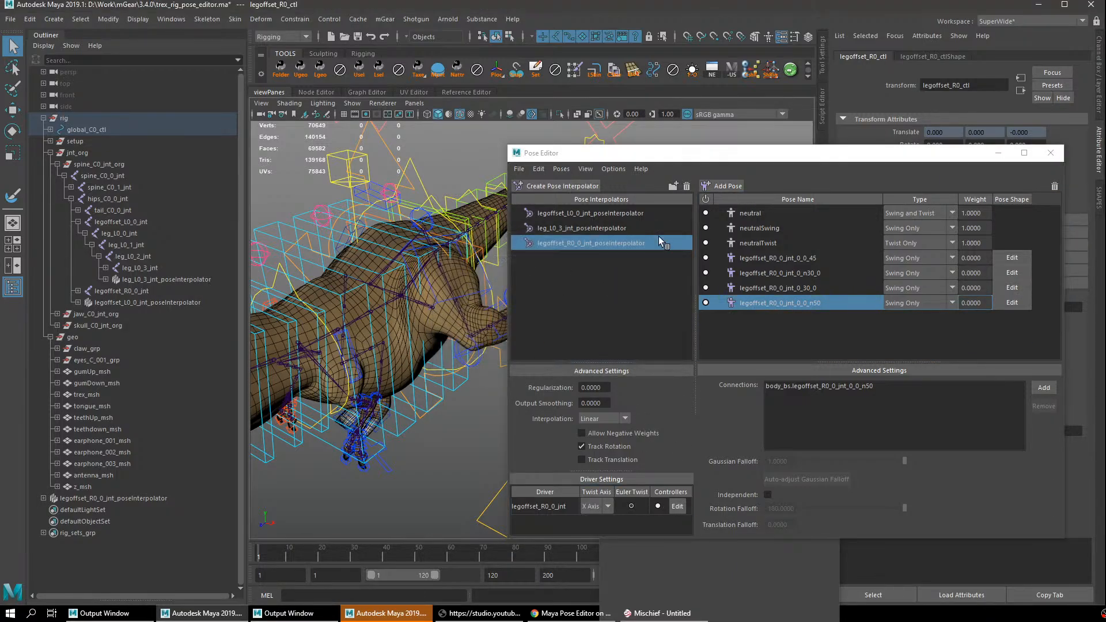
# Rotate legoffset_R0_ctl to swing the right leg outward and check the left interpolator's legoffset_L0_0_jnt_0_0_45 pose.
pyautogui.click(627, 212)
pyautogui.click(771, 213)
pyautogui.keyDown('alt'); pyautogui.moveTo(488, 297); pyautogui.dragTo(416, 278); pyautogui.keyUp('alt')
pyautogui.click(415, 273)
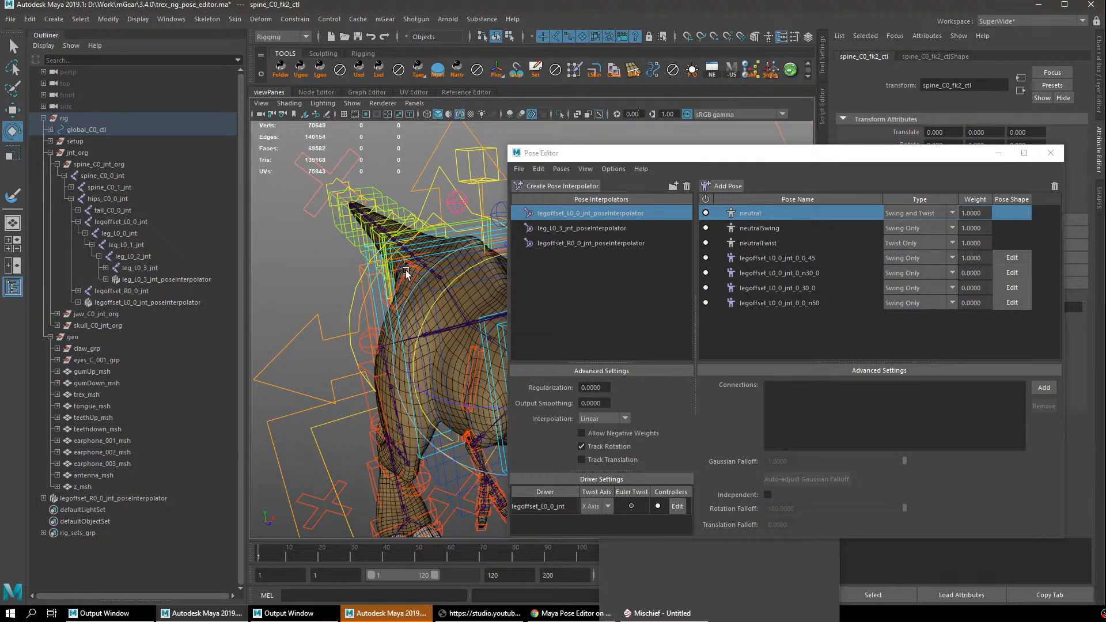
pyautogui.click(415, 273)
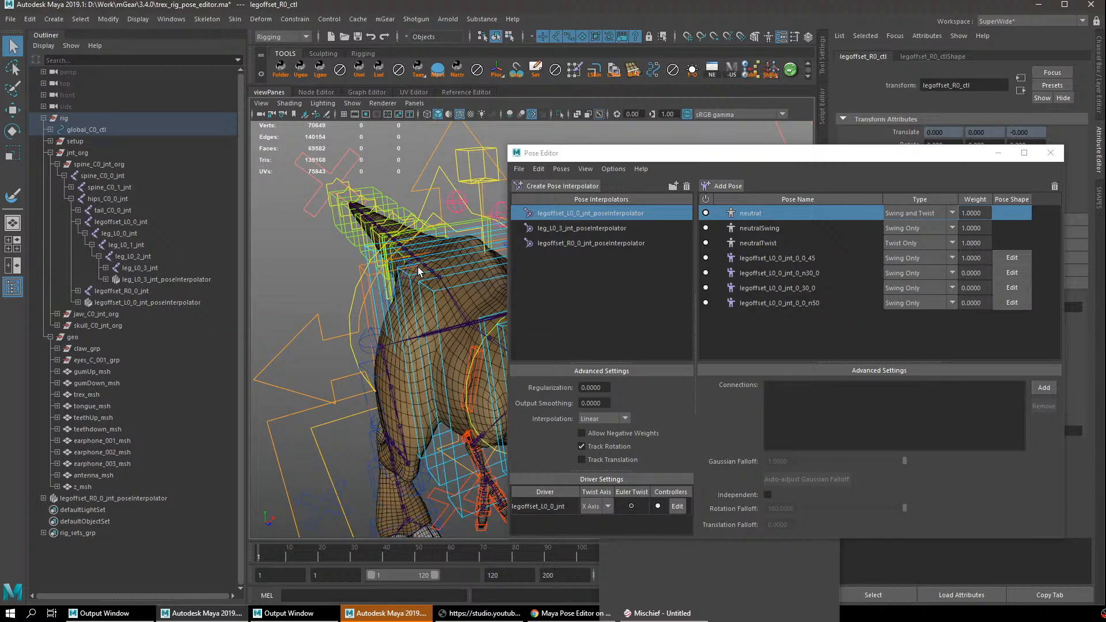
pyautogui.press('e')
pyautogui.moveTo(417, 270); pyautogui.dragTo(457, 242)
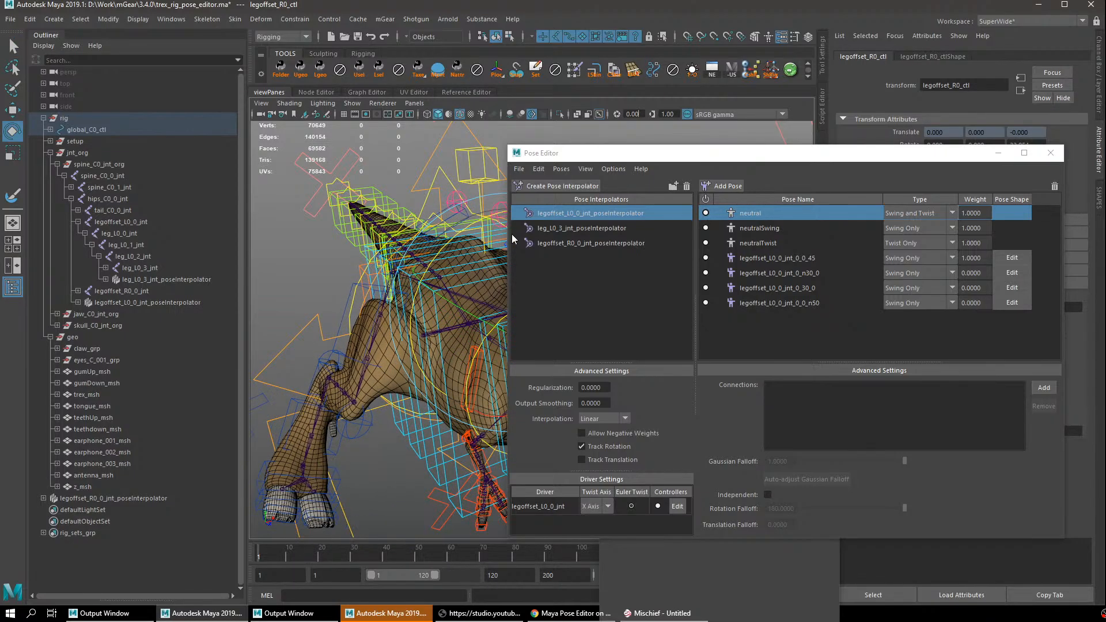
pyautogui.click(764, 257)
# Delete legoffset_R0_0_jnt_poseInterpolator and reset the right leg's offset control to its default rotation.
pyautogui.click(646, 239)
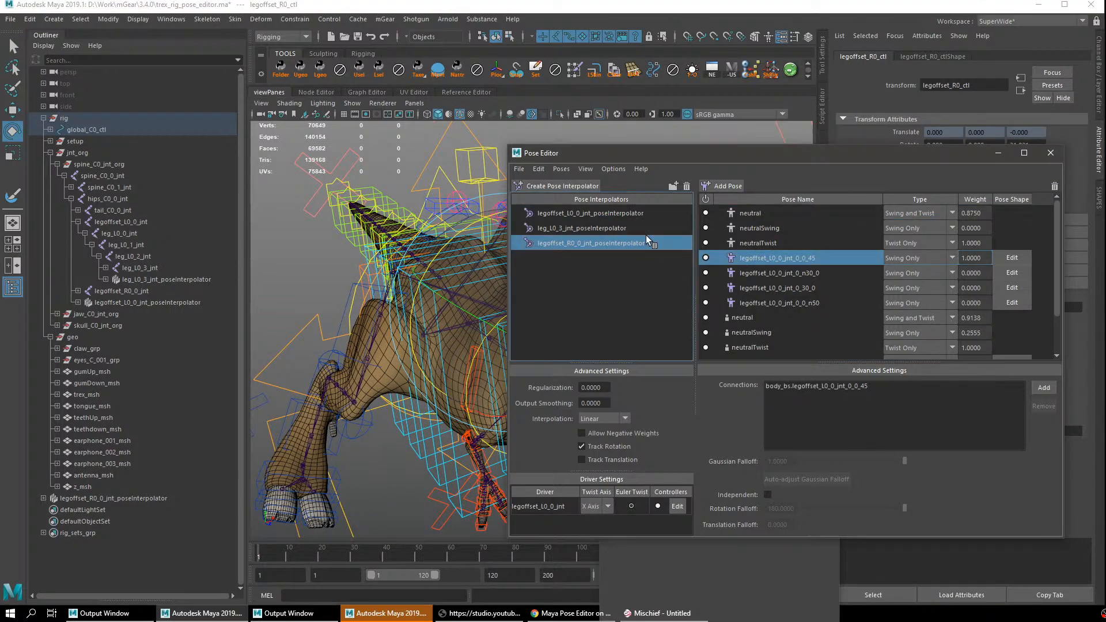
pyautogui.click(686, 186)
pyautogui.click(709, 313)
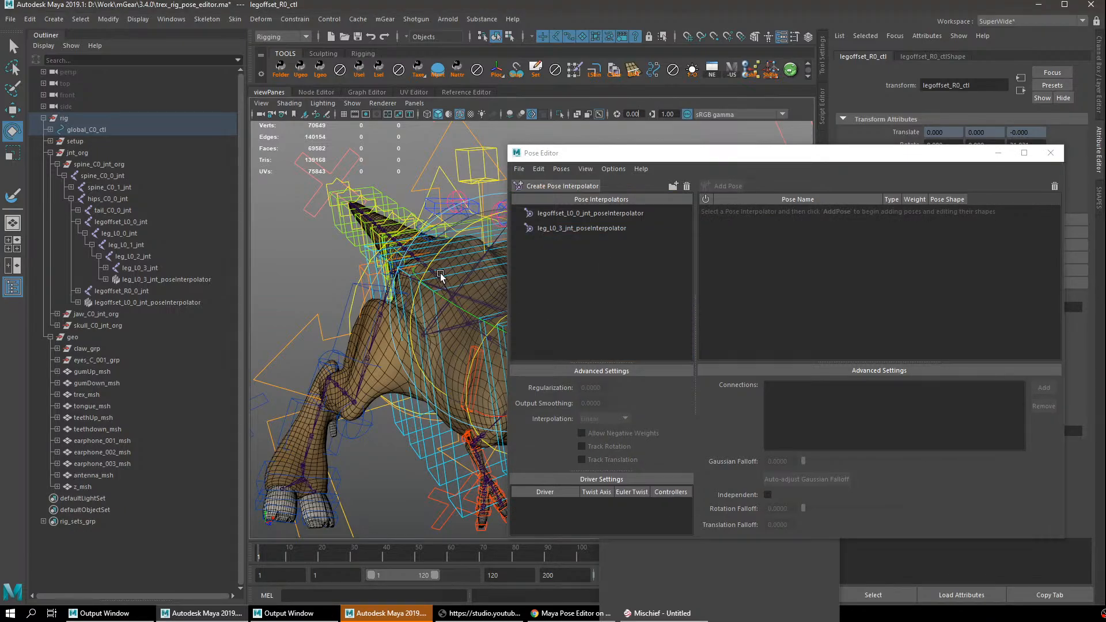
pyautogui.keyDown('alt'); pyautogui.moveTo(441, 276); pyautogui.dragTo(448, 273); pyautogui.keyUp('alt')
pyautogui.moveTo(449, 272); pyautogui.dragTo(462, 299, button='right')
# Mirror legoffset_L0_0_jnt_poseInterpolator again to recreate the right interpolator, using source _L0_ and target _R0_.
pyautogui.click(605, 214)
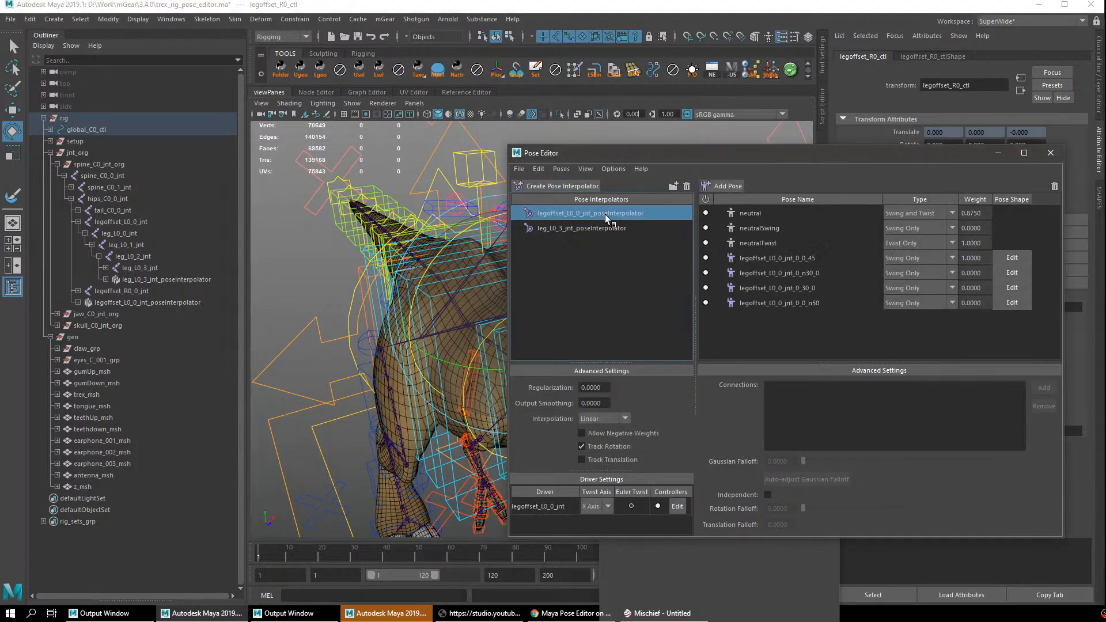
pyautogui.rightClick(604, 215)
pyautogui.click(655, 299)
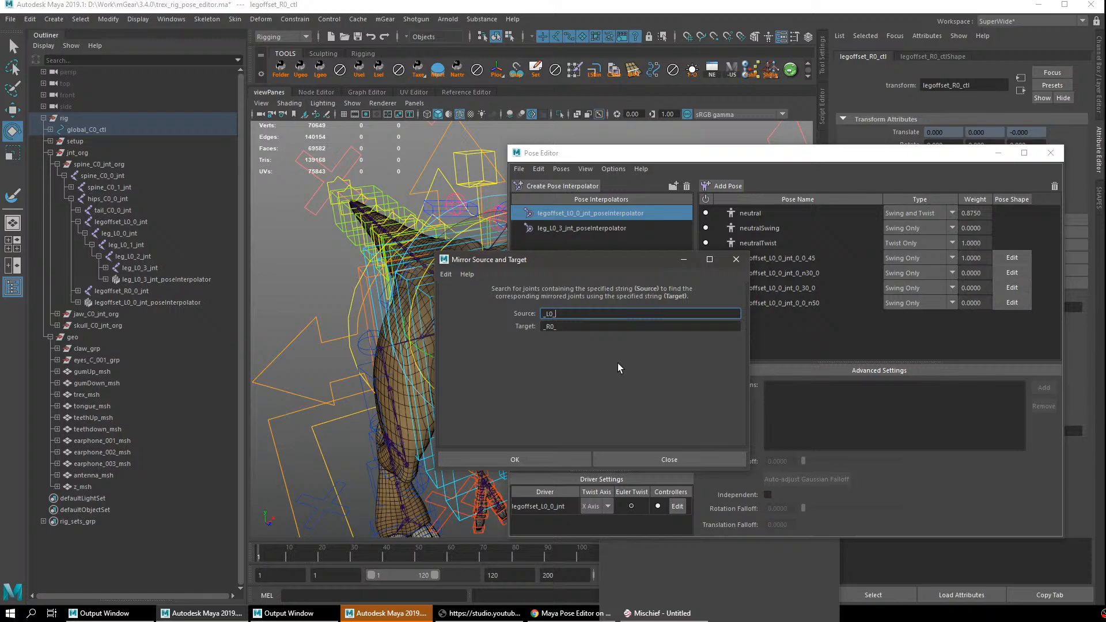
pyautogui.click(532, 456)
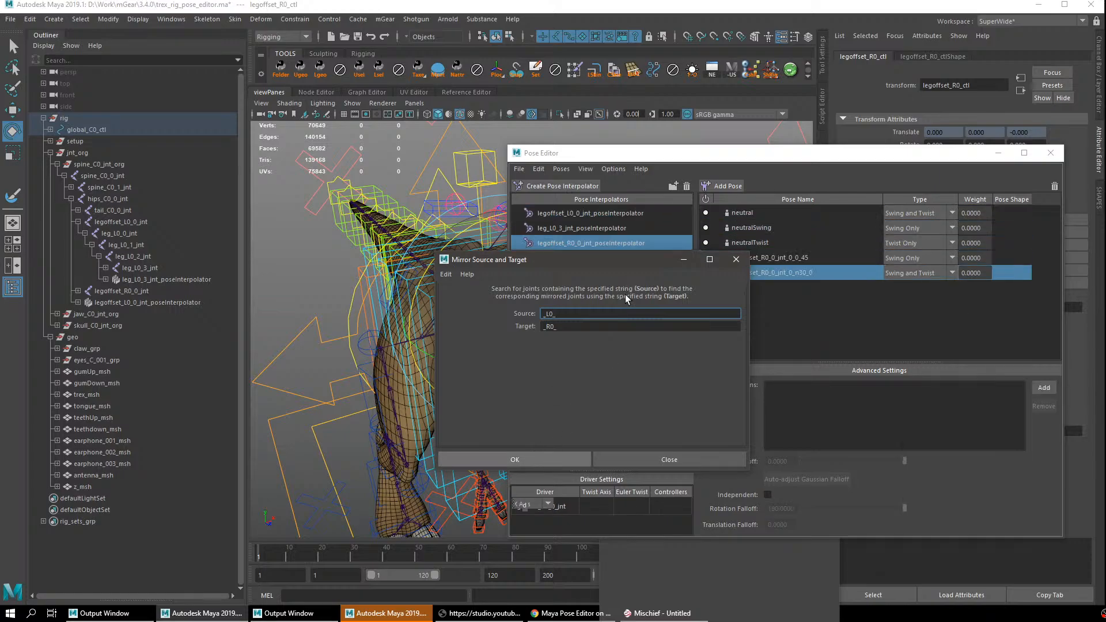
pyautogui.click(650, 457)
# Rotate legoffset_R0_ctl to swing the right leg outward and test the newly mirrored poses.
pyautogui.keyDown('alt'); pyautogui.moveTo(481, 240); pyautogui.dragTo(380, 295); pyautogui.keyUp('alt')
pyautogui.press('q')
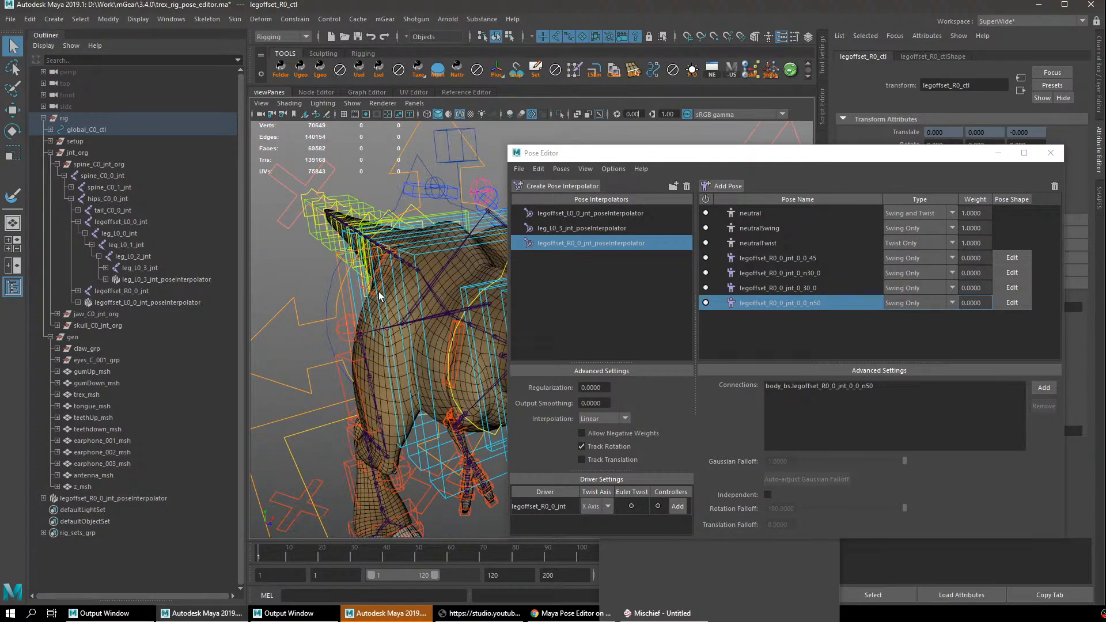
pyautogui.press('e')
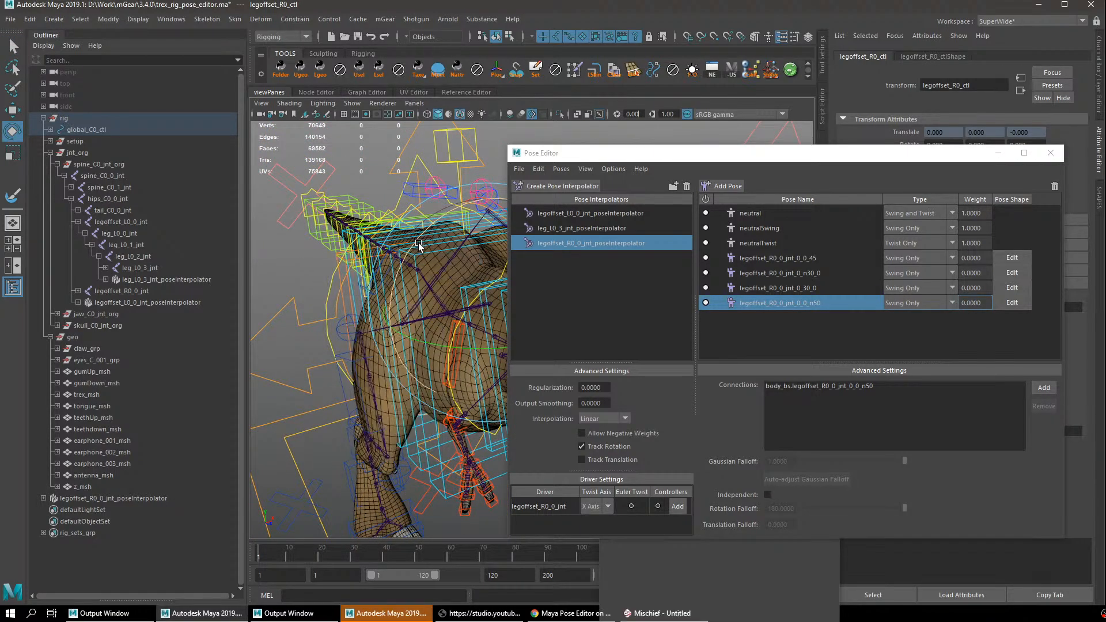
pyautogui.click(418, 244)
pyautogui.press('q')
pyautogui.click(392, 266)
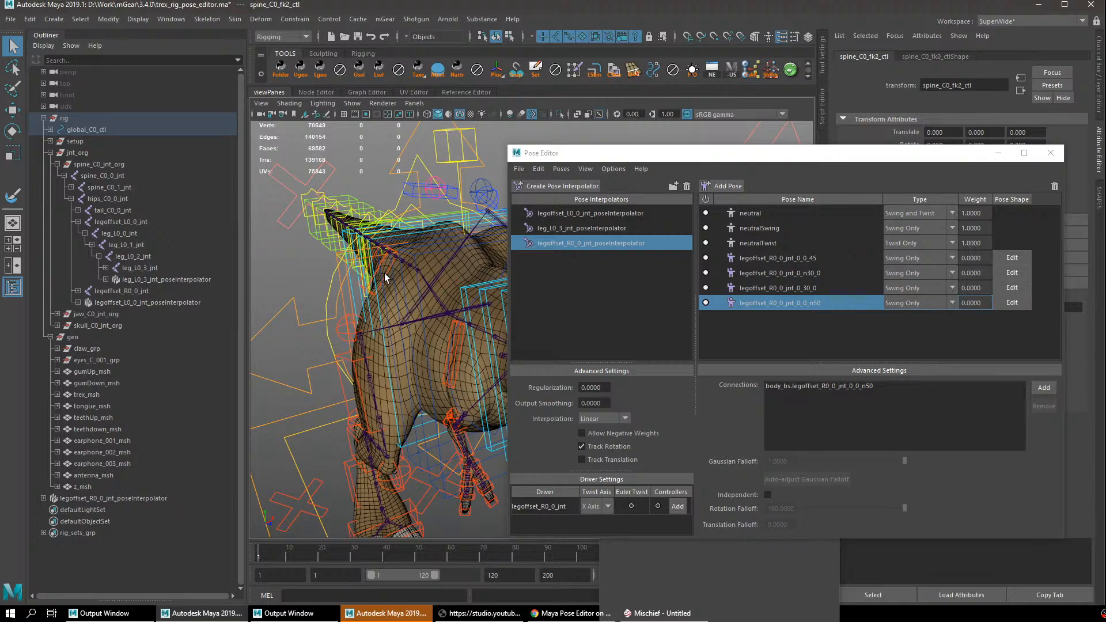
pyautogui.click(384, 273)
pyautogui.press('e')
pyautogui.keyDown('alt'); pyautogui.moveTo(382, 247); pyautogui.dragTo(445, 260); pyautogui.keyUp('alt')
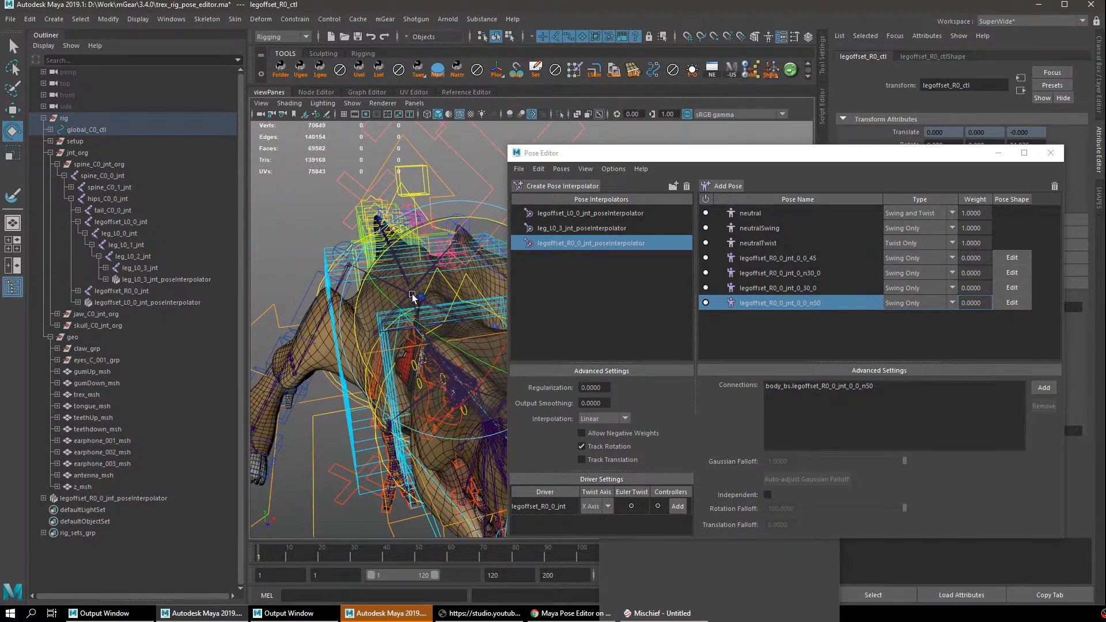
pyautogui.keyDown('alt'); pyautogui.moveTo(412, 297); pyautogui.dragTo(406, 262); pyautogui.keyUp('alt')
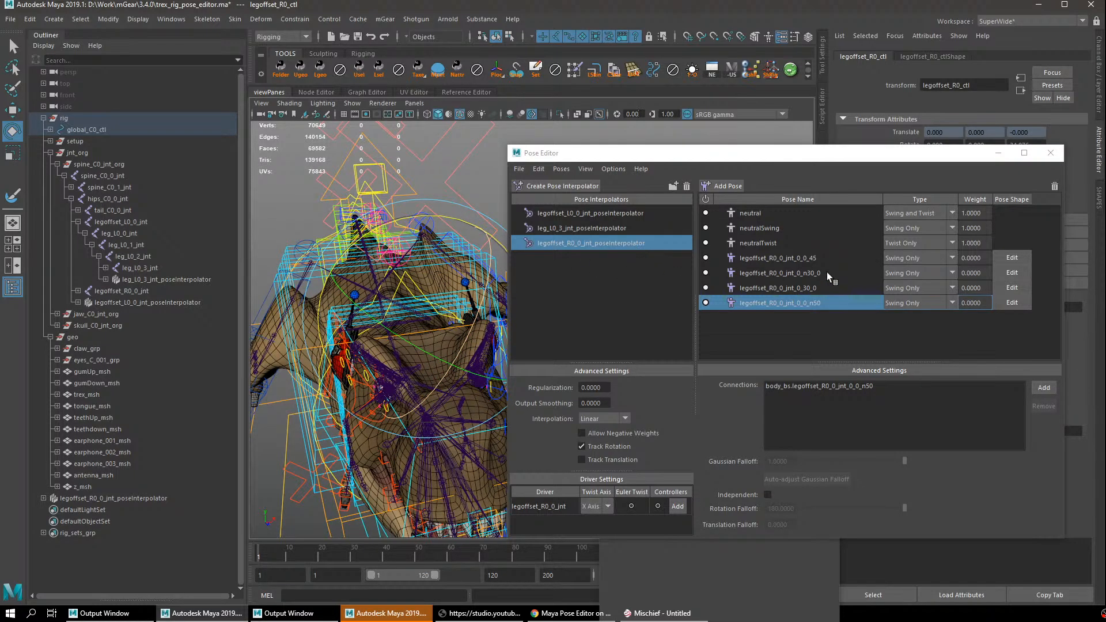
# Send the rig to the legoffset_R0_0_jnt_0_0_45 pose of the right interpolator.
pyautogui.click(783, 258)
pyautogui.rightClick(782, 259)
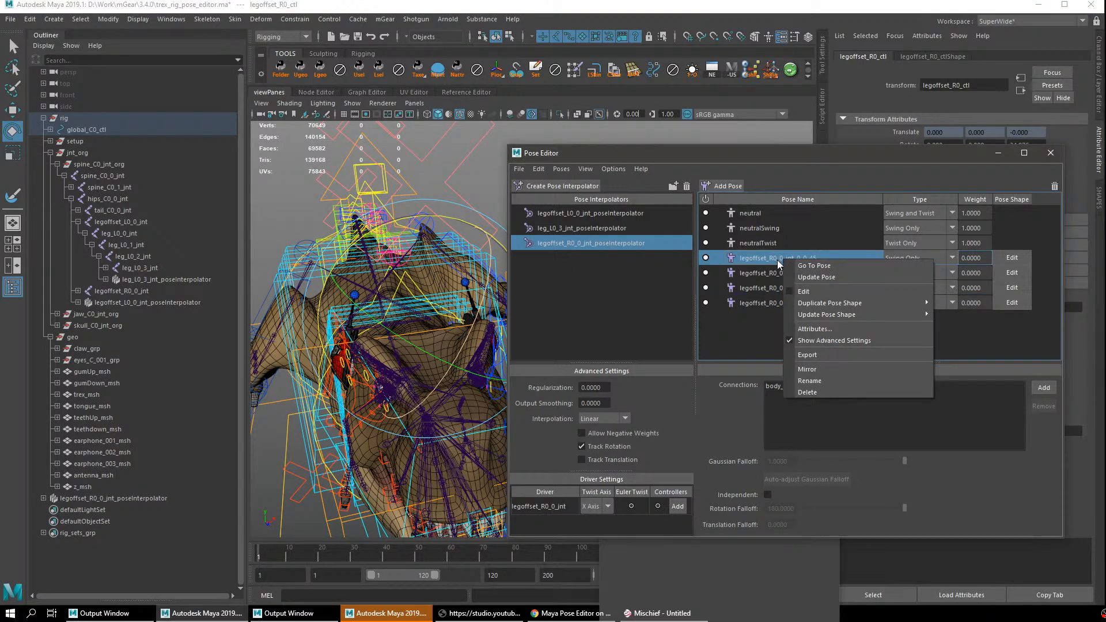
pyautogui.click(813, 266)
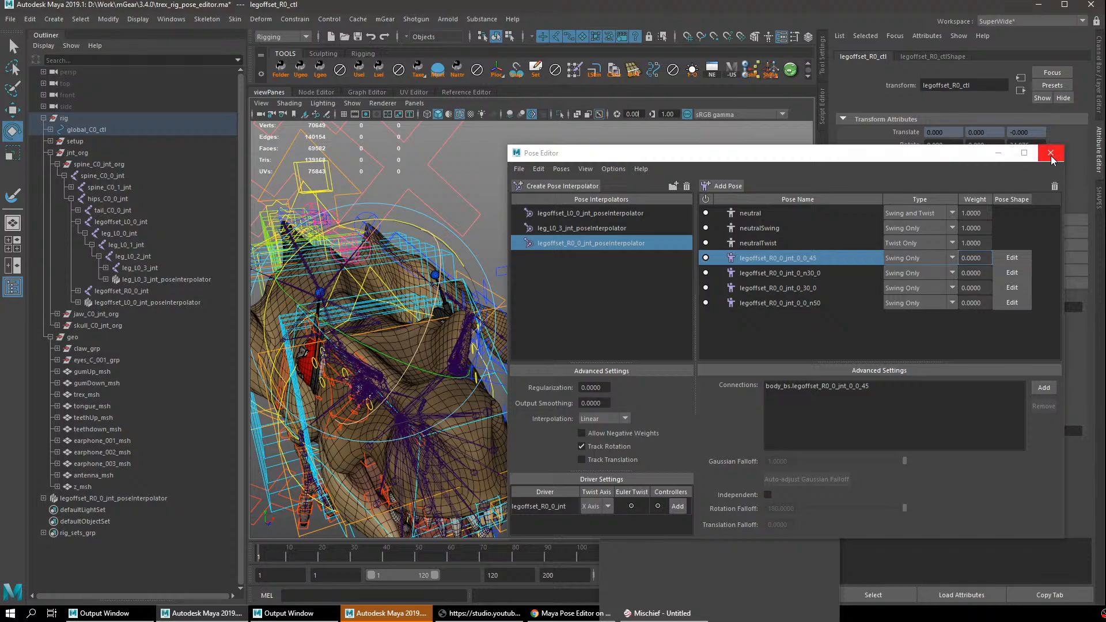
pyautogui.keyDown('alt'); pyautogui.moveTo(359, 274); pyautogui.dragTo(375, 274); pyautogui.keyUp('alt')
# Examine the legoffset_R0_0_jnt corrective targets under body_bs in the Shape Editor and the operations offered for them.
pyautogui.press('Tab')
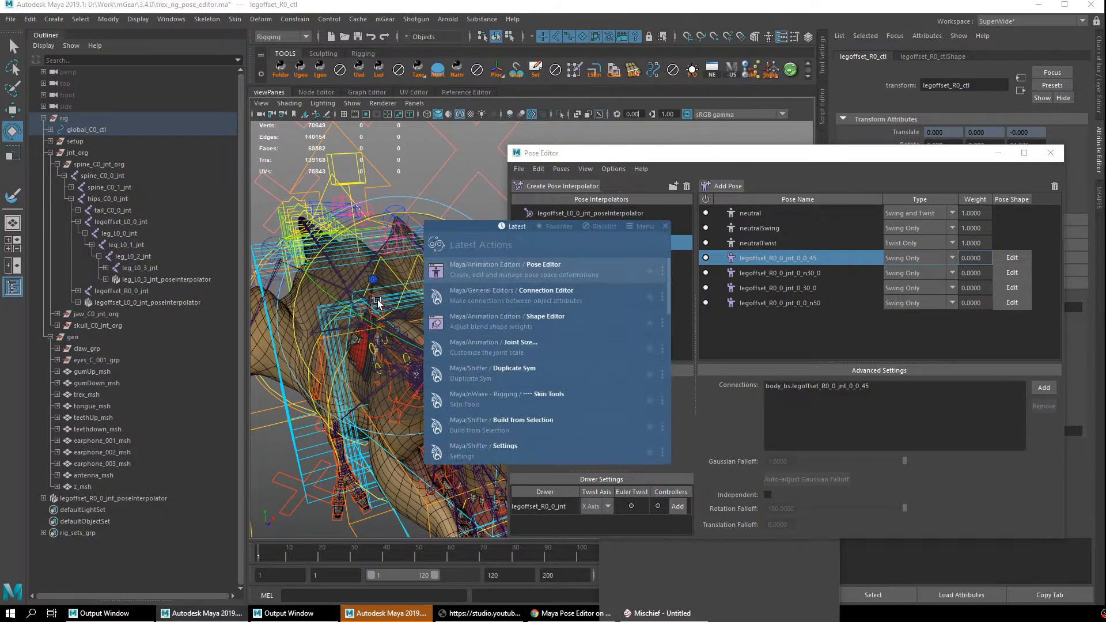
pyautogui.press('Down')
pyautogui.press('Down')
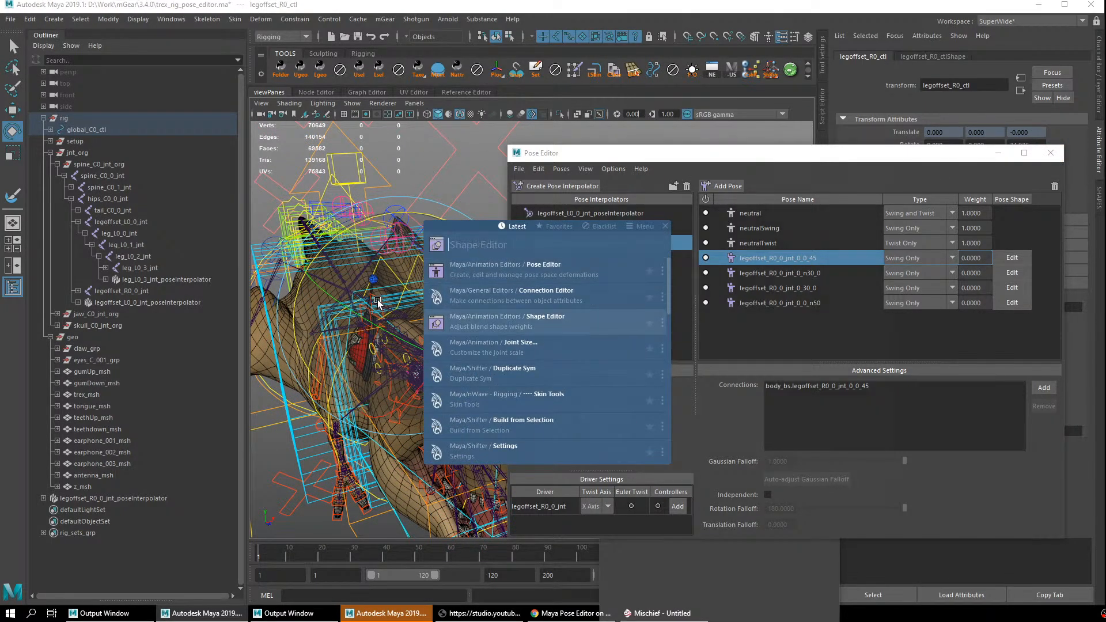
pyautogui.press('Return')
pyautogui.moveTo(894, 365); pyautogui.dragTo(882, 499)
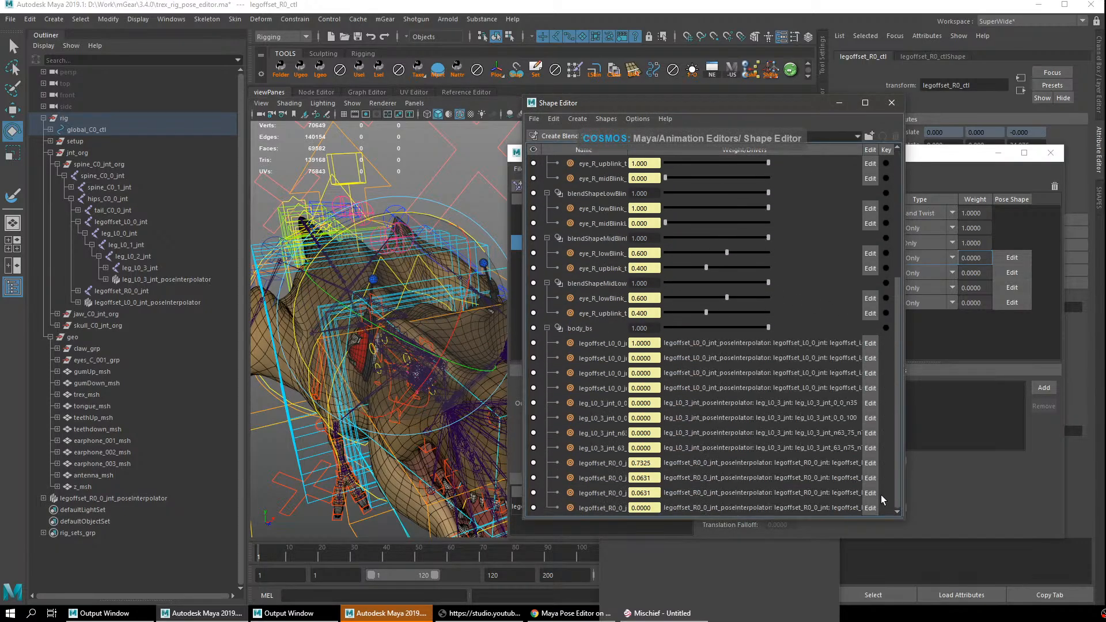
pyautogui.click(614, 464)
pyautogui.rightClick(612, 468)
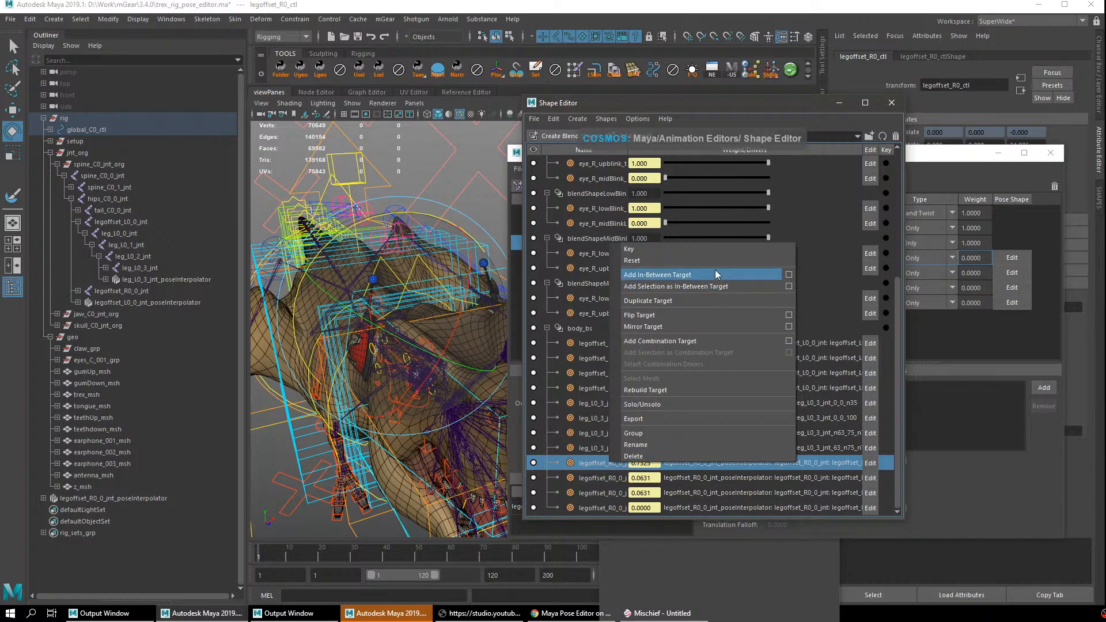
pyautogui.click(599, 484)
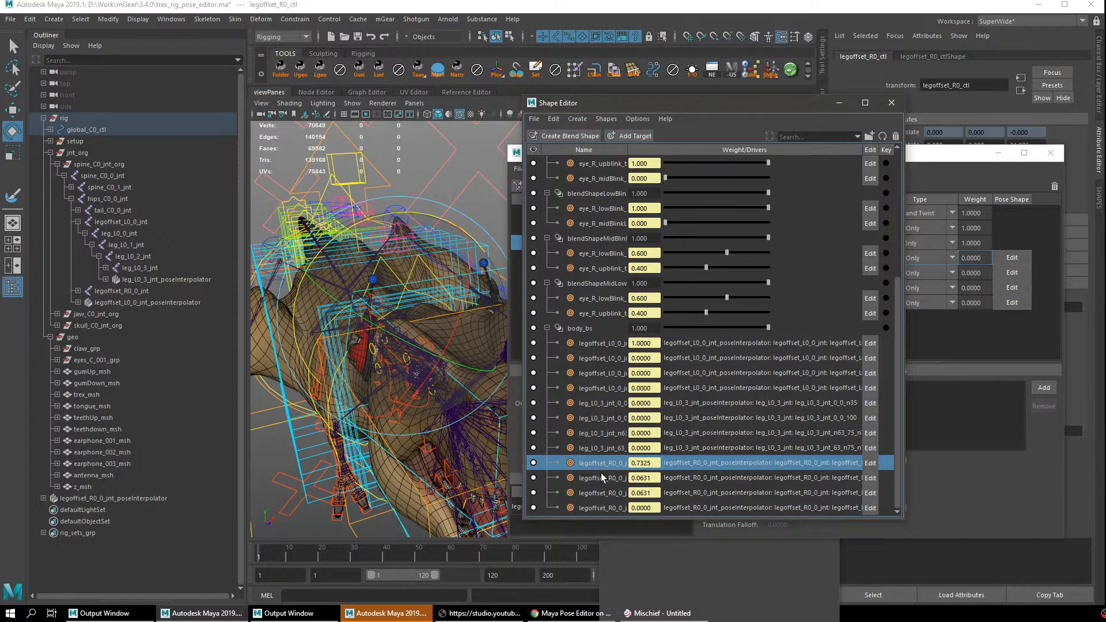
pyautogui.click(602, 477)
pyautogui.rightClick(600, 478)
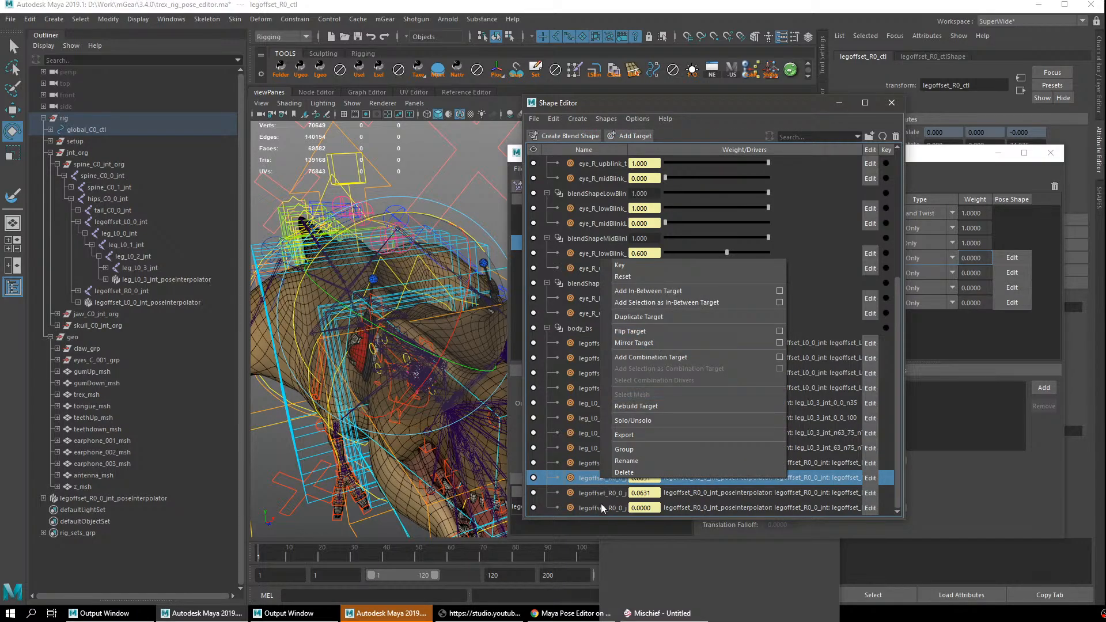
pyautogui.keyDown('shift'); pyautogui.click(599, 504); pyautogui.keyUp('shift')
pyautogui.rightClick(597, 506)
pyautogui.click(641, 376)
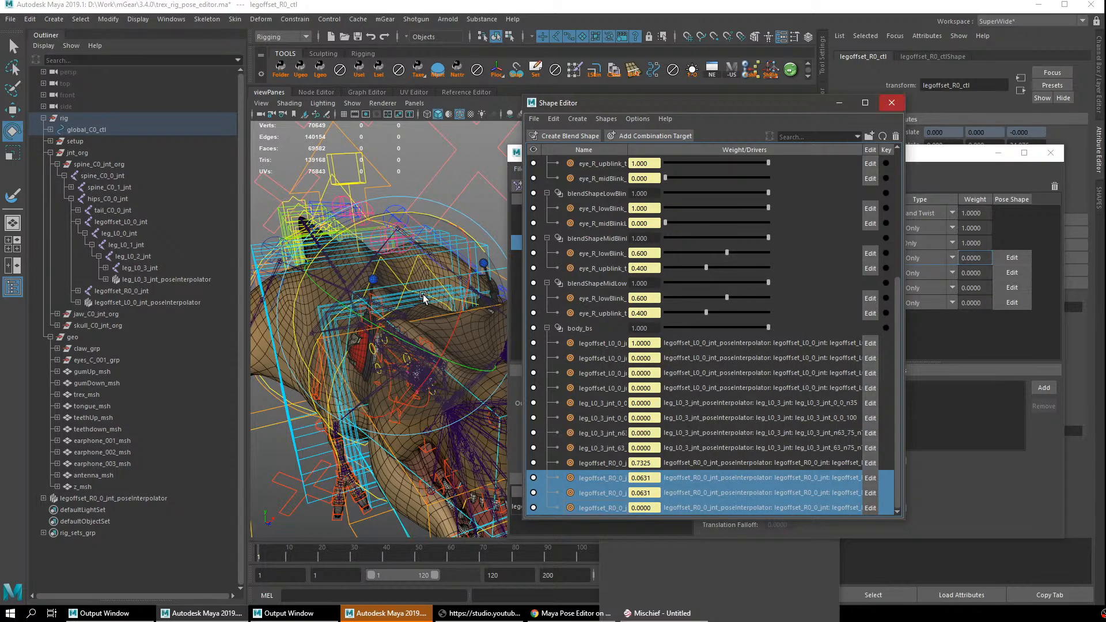
pyautogui.click(892, 103)
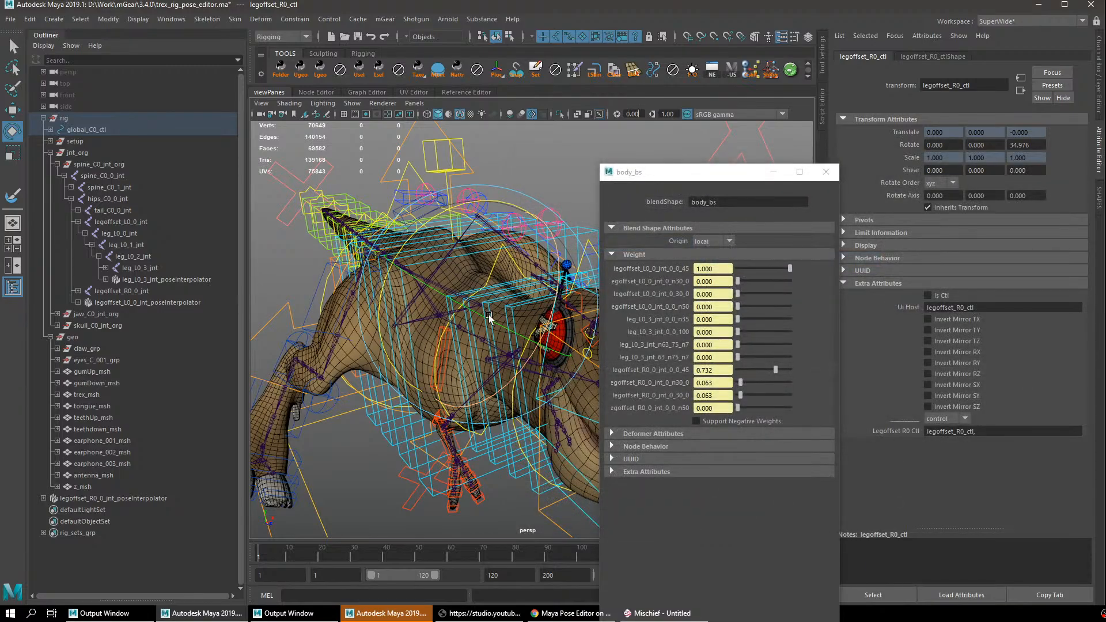
# Close the body_bs attribute window and hide the Outliner to enlarge the viewport.
pyautogui.keyDown('alt'); pyautogui.moveTo(428, 244); pyautogui.dragTo(440, 311); pyautogui.keyUp('alt')
pyautogui.hotkey('ctrl', 'z')
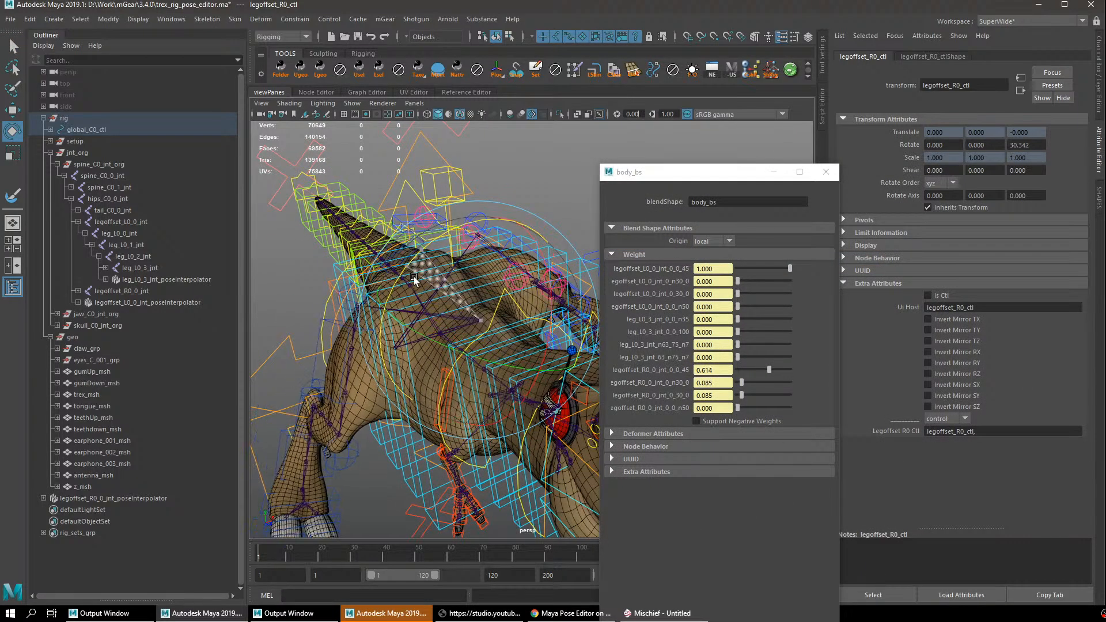
pyautogui.click(599, 114)
pyautogui.click(826, 172)
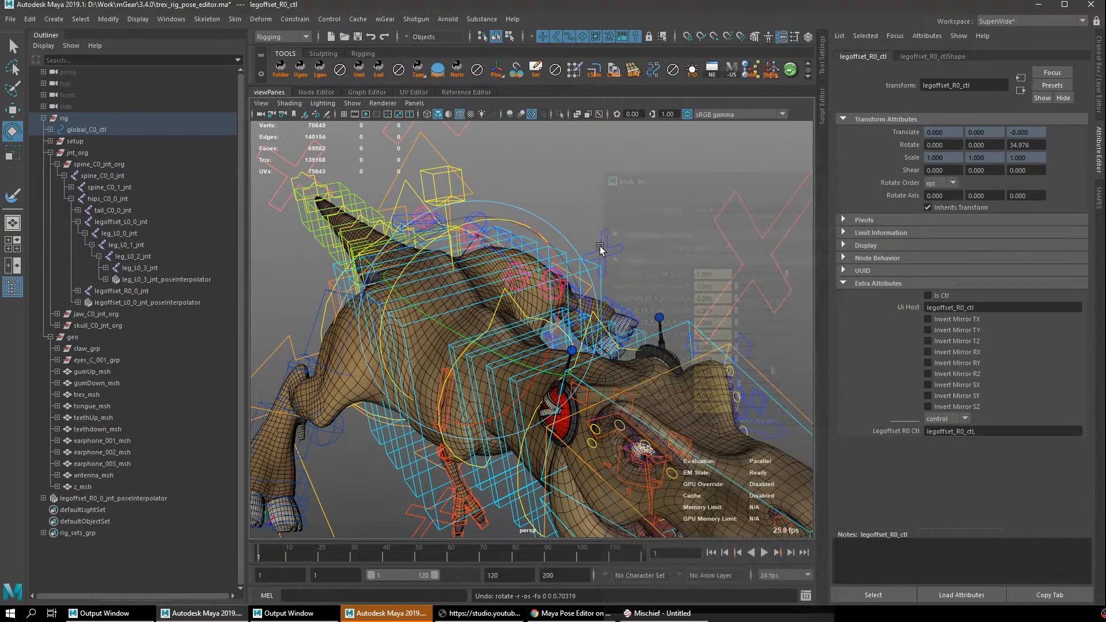
pyautogui.keyDown('alt'); pyautogui.moveTo(392, 300); pyautogui.dragTo(444, 308, button='middle'); pyautogui.keyUp('alt')
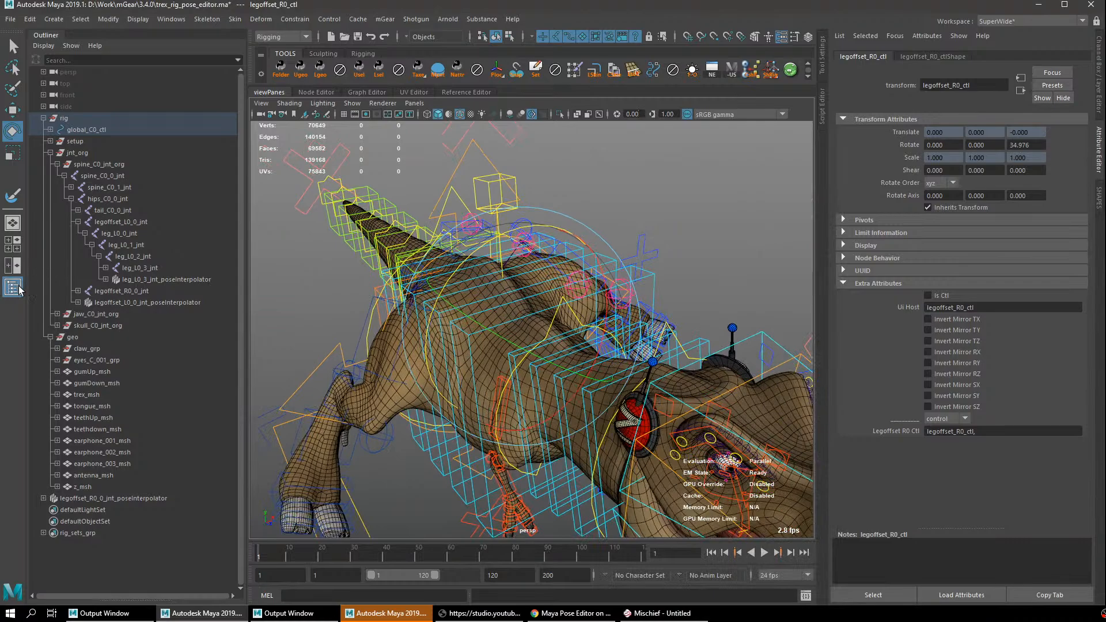
pyautogui.click(20, 288)
# Rotate legoffset_R0_ctl to test how the right hip deforms in the raised pose, undoing each test rotation.
pyautogui.scroll(3, 381, 297)
pyautogui.keyDown('alt'); pyautogui.moveTo(381, 297); pyautogui.dragTo(337, 265); pyautogui.keyUp('alt')
pyautogui.hotkey('ctrl', 'z')
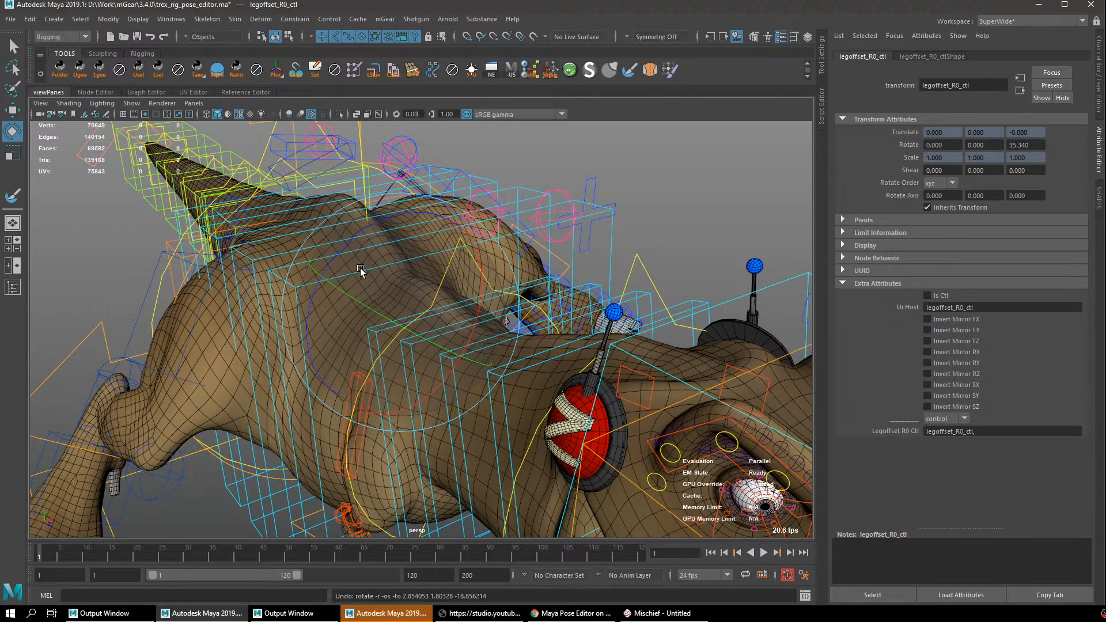
pyautogui.keyDown('alt'); pyautogui.moveTo(407, 237); pyautogui.dragTo(339, 230); pyautogui.keyUp('alt')
pyautogui.hotkey('ctrl', 'z')
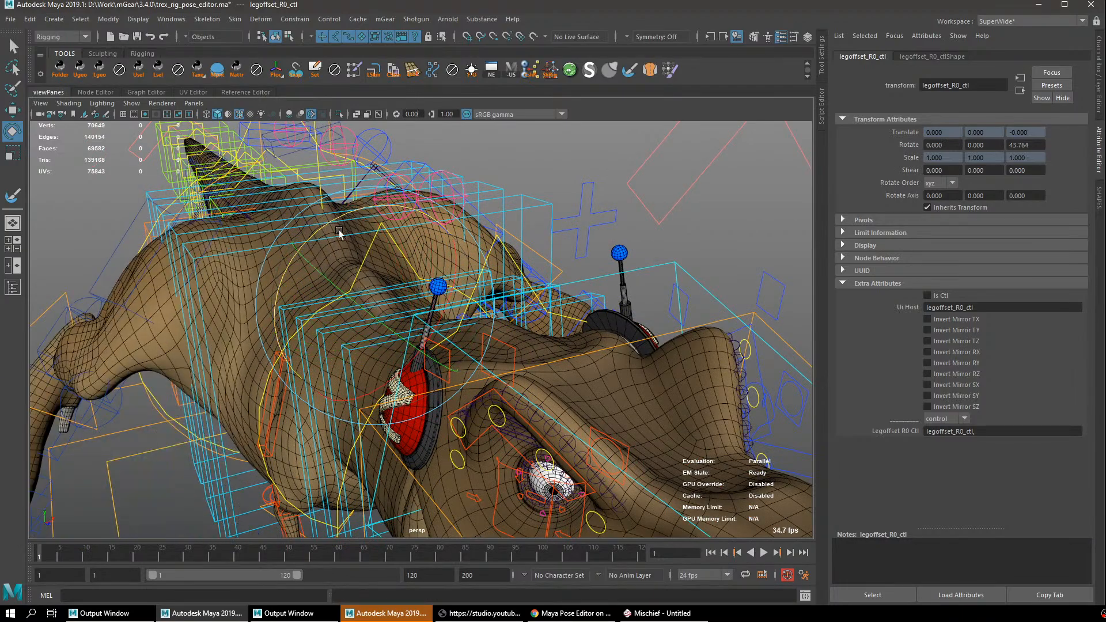
pyautogui.hotkey('ctrl', 'z')
pyautogui.keyDown('alt'); pyautogui.moveTo(326, 296); pyautogui.dragTo(382, 290); pyautogui.keyUp('alt')
pyautogui.moveTo(394, 229); pyautogui.dragTo(387, 252)
pyautogui.hotkey('ctrl', 'z')
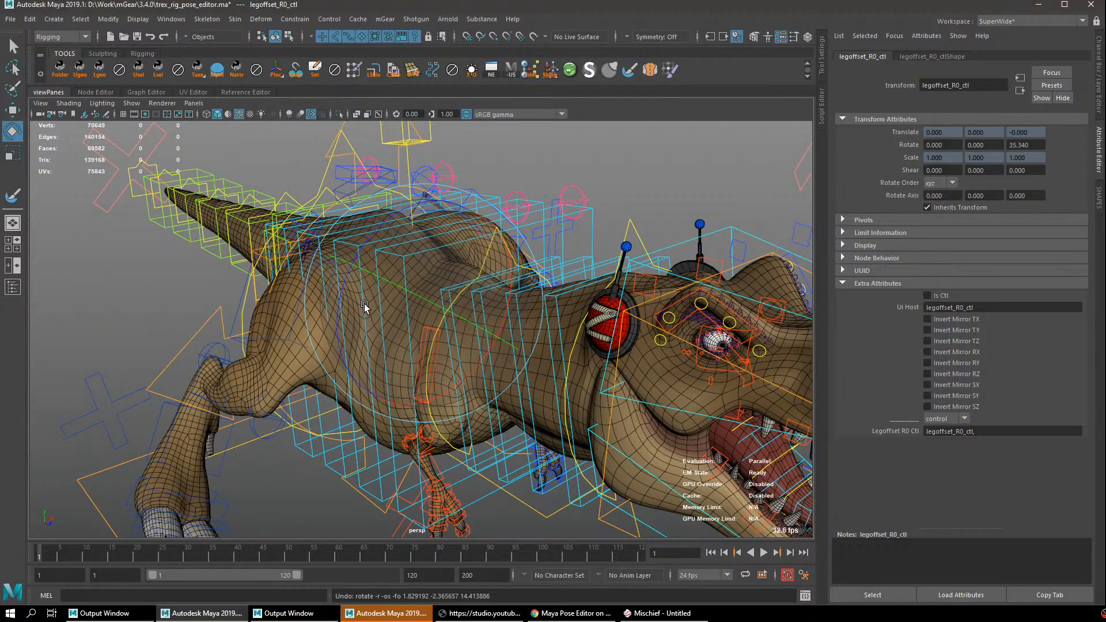
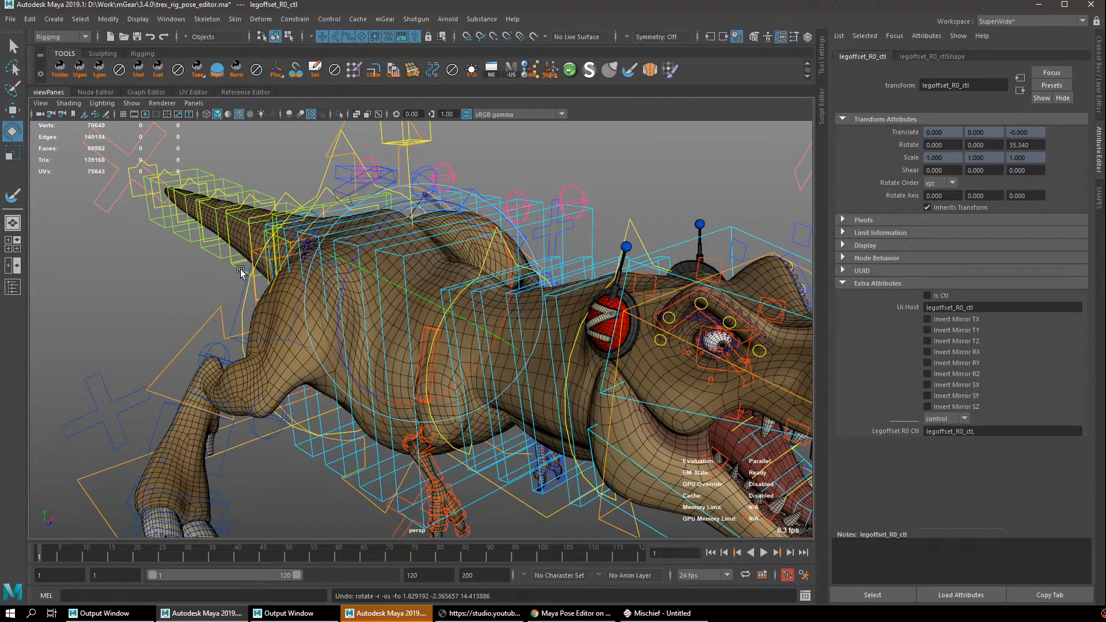
# Swing the raised right leg once more with its offset control to check the thigh deformation, and undo the rotations.
pyautogui.moveTo(278, 316); pyautogui.dragTo(323, 294)
pyautogui.hotkey('ctrl', 'z')
pyautogui.hotkey('ctrl', 'z')
pyautogui.hotkey('ctrl', 'z')
pyautogui.hotkey('ctrl', 'z')
pyautogui.hotkey('ctrl', 'z')
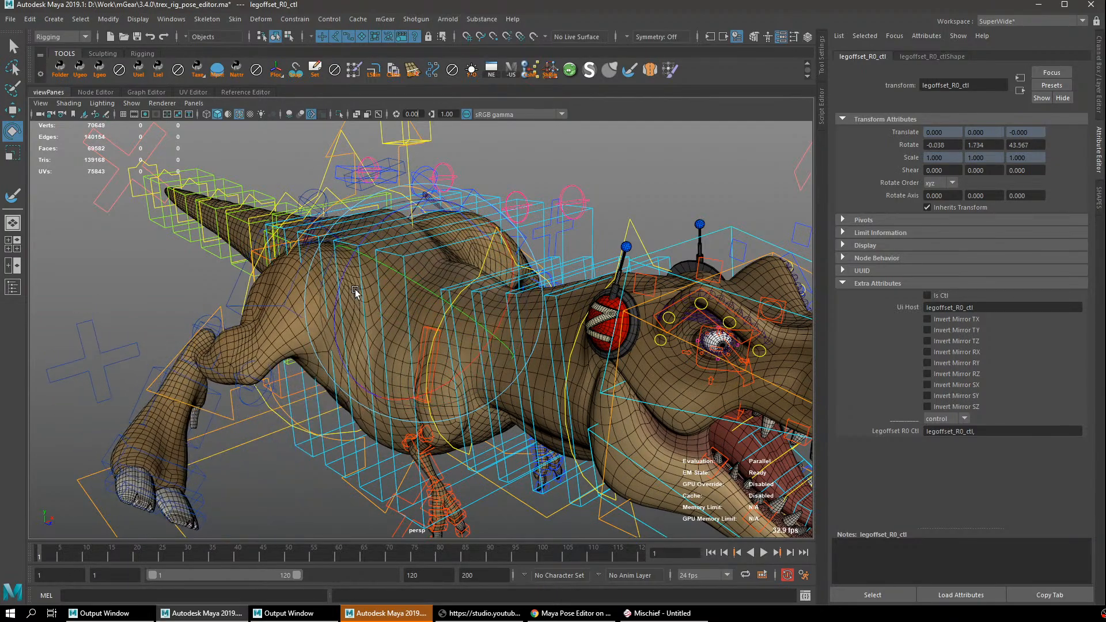
pyautogui.hotkey('ctrl', 'z')
pyautogui.hotkey('ctrl', 'z')
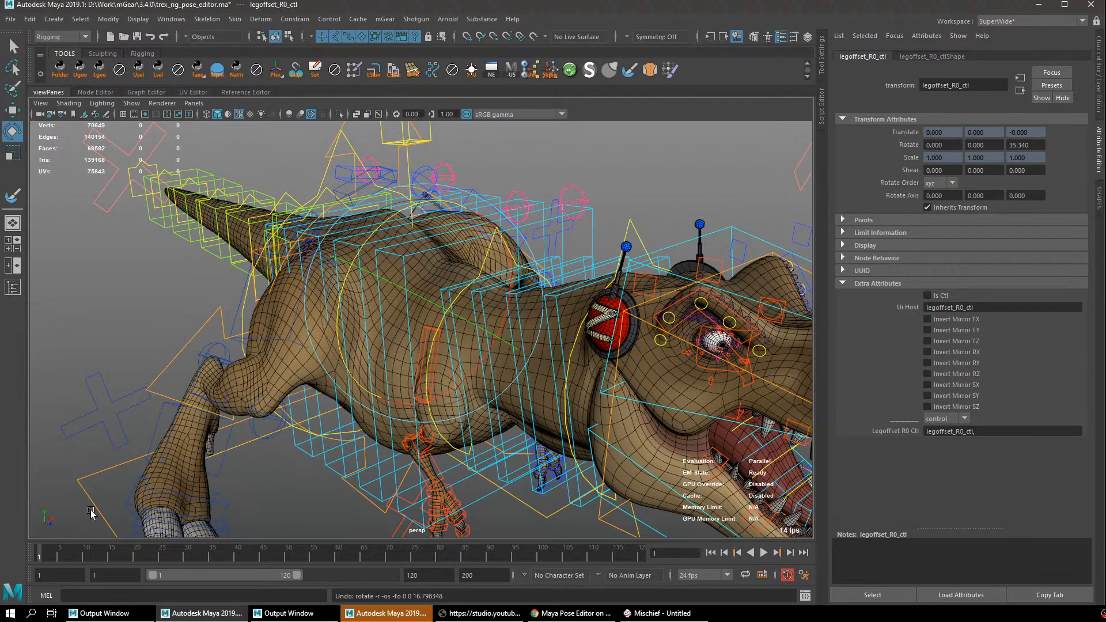
# Reopen the Pose Editor and return the right leg's offset control to its default pose.
pyautogui.press('Tab')
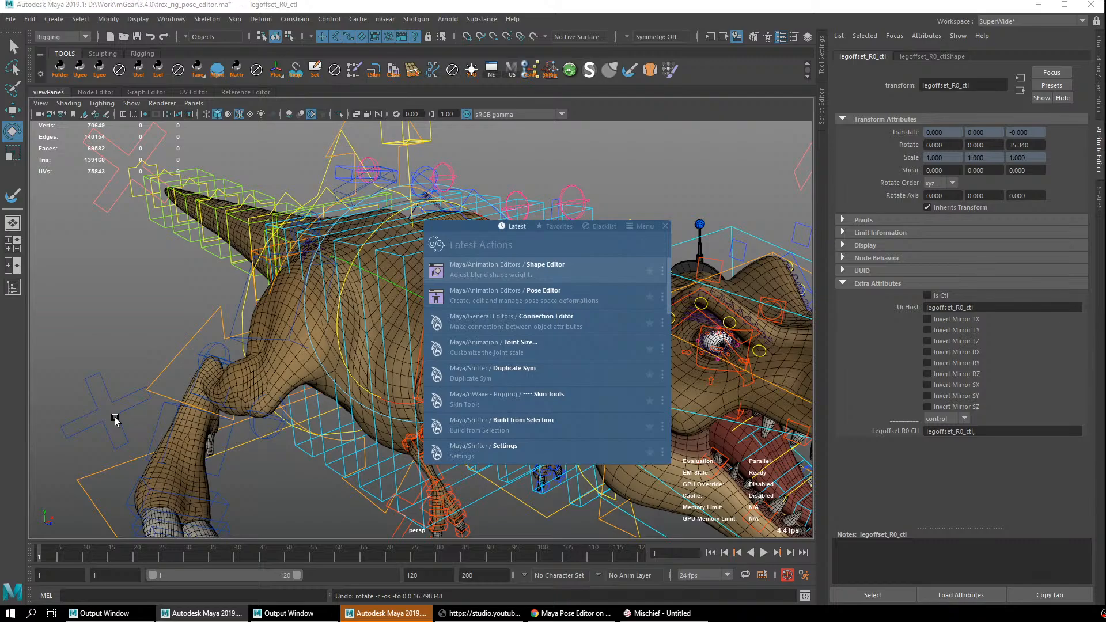
pyautogui.press('Down')
pyautogui.press('Return')
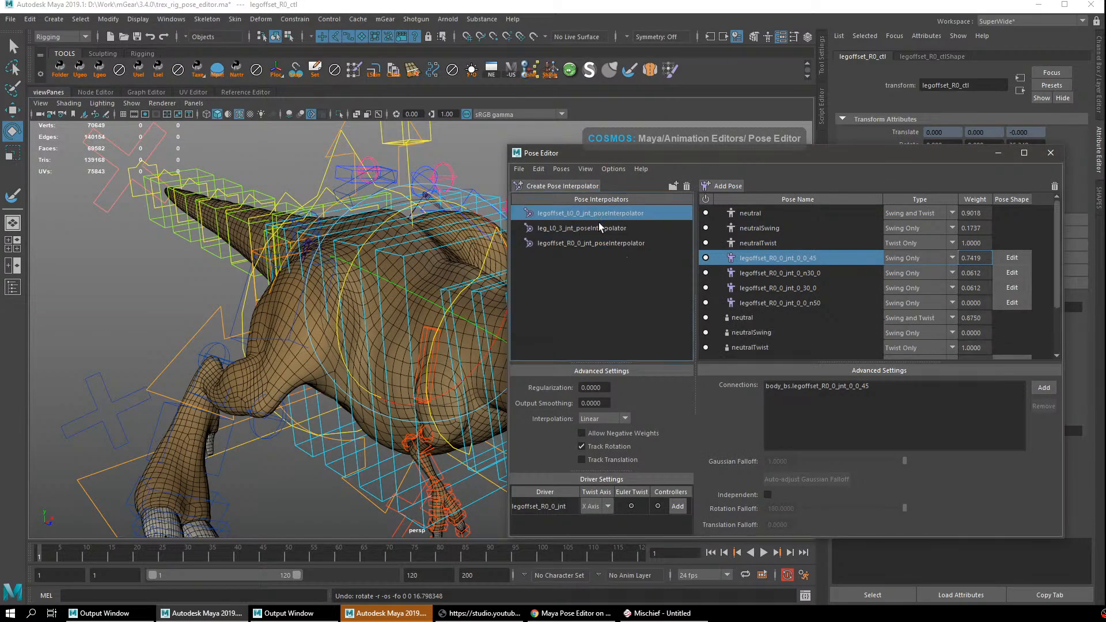
pyautogui.rightClick(573, 220)
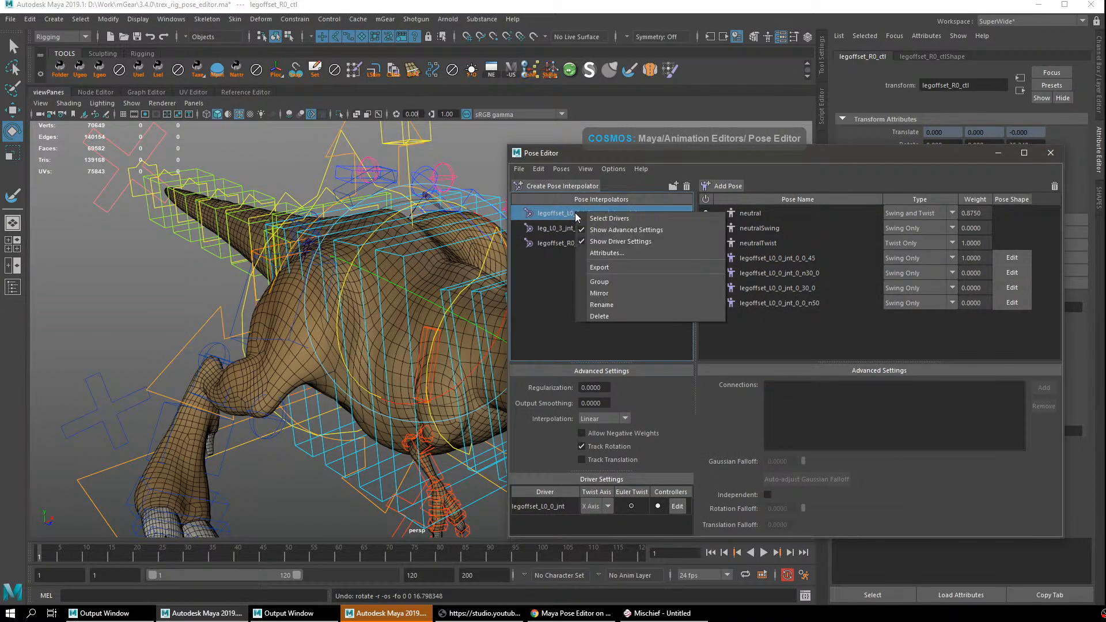
pyautogui.click(598, 266)
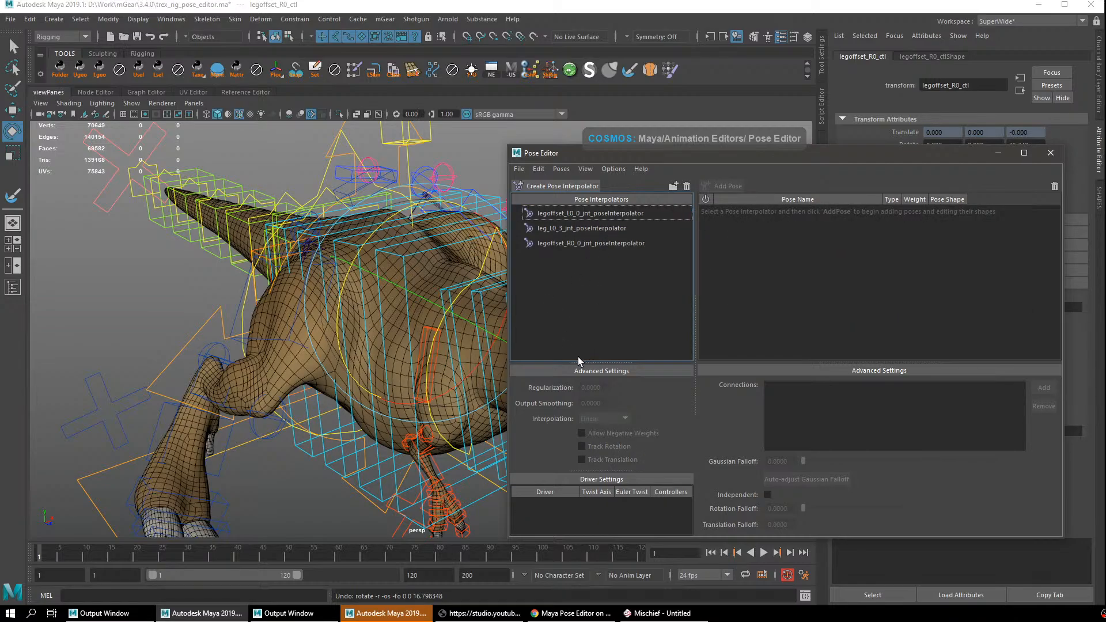
pyautogui.keyDown('alt'); pyautogui.moveTo(341, 255); pyautogui.dragTo(318, 254); pyautogui.keyUp('alt')
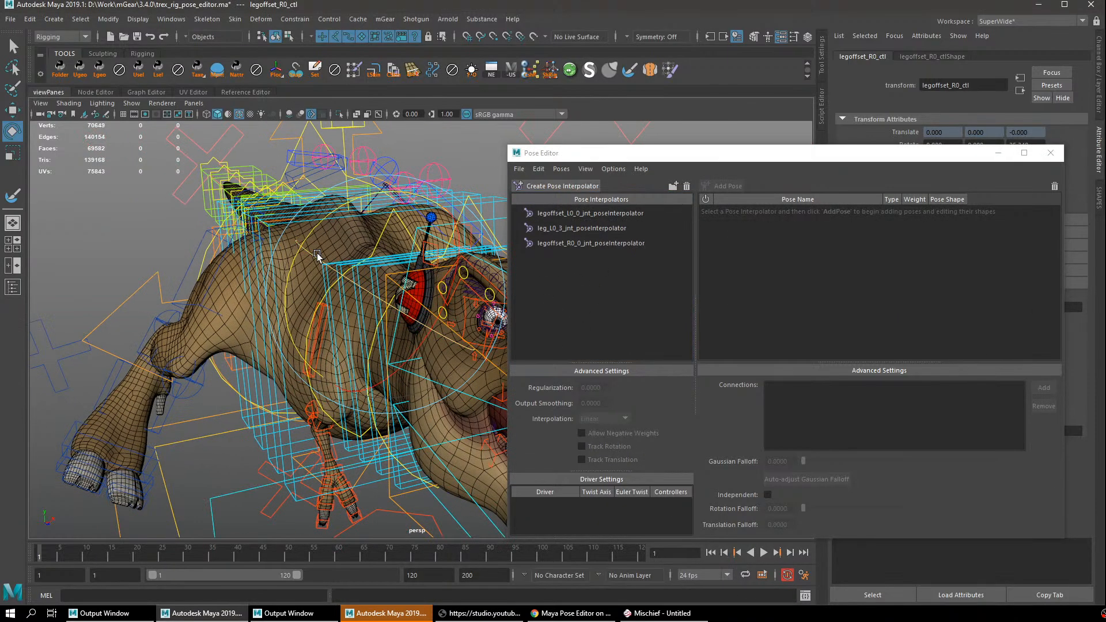
pyautogui.moveTo(319, 254); pyautogui.dragTo(333, 285, button='right')
pyautogui.keyDown('alt'); pyautogui.moveTo(333, 284); pyautogui.dragTo(366, 281); pyautogui.keyUp('alt')
pyautogui.press('q')
# Mirror leg_L0_3_jnt_poseInterpolator to the right leg, using source _L0_ and target _R0_.
pyautogui.click(596, 227)
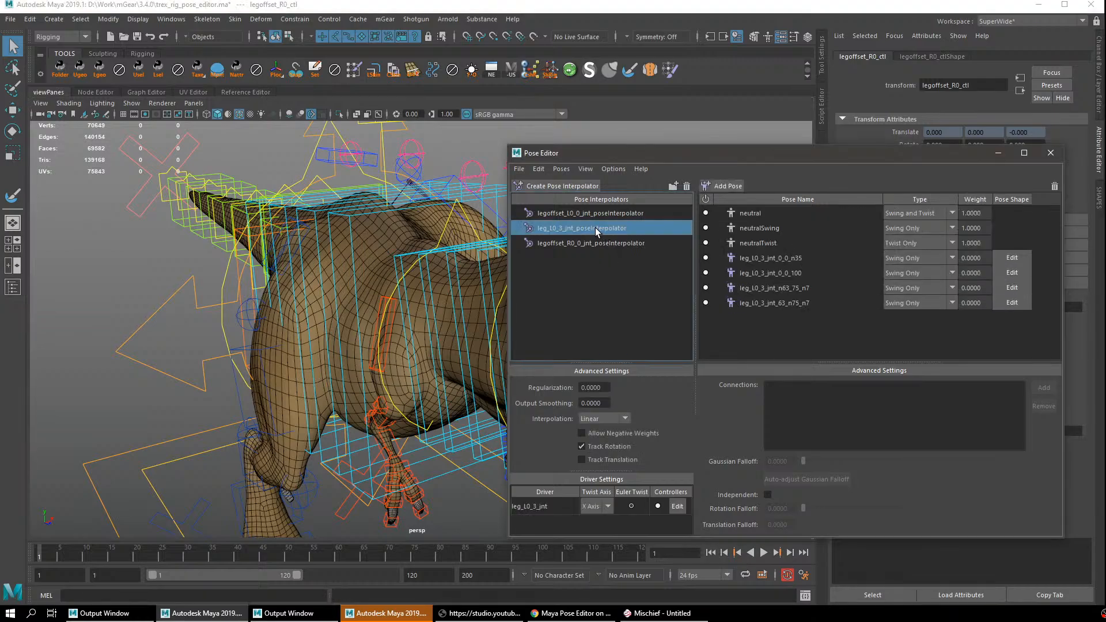
pyautogui.rightClick(596, 230)
pyautogui.click(621, 313)
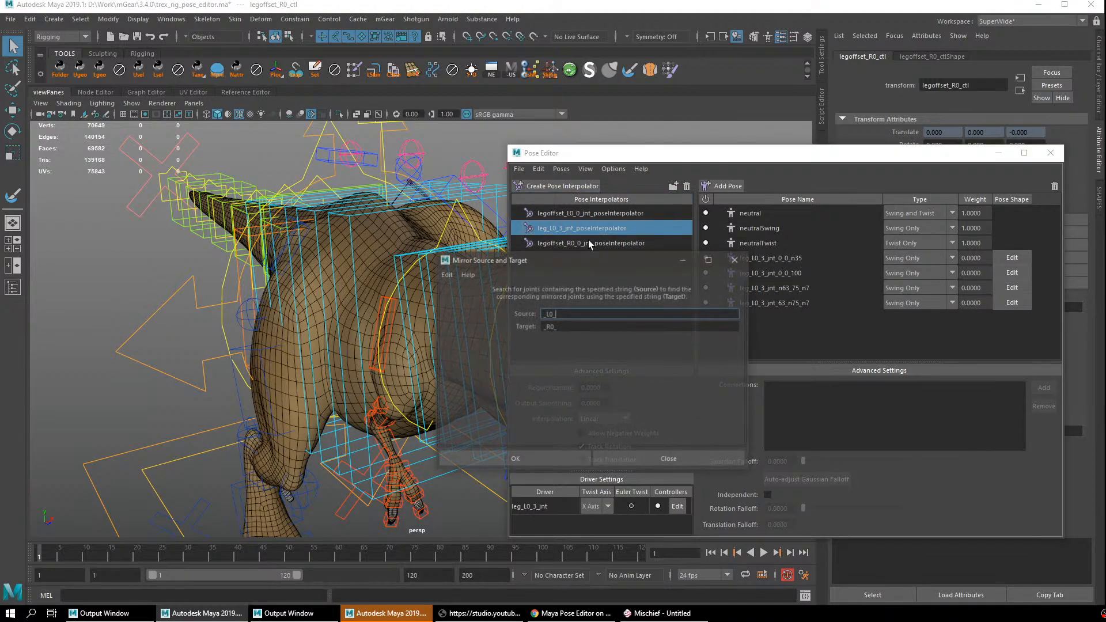
pyautogui.click(546, 459)
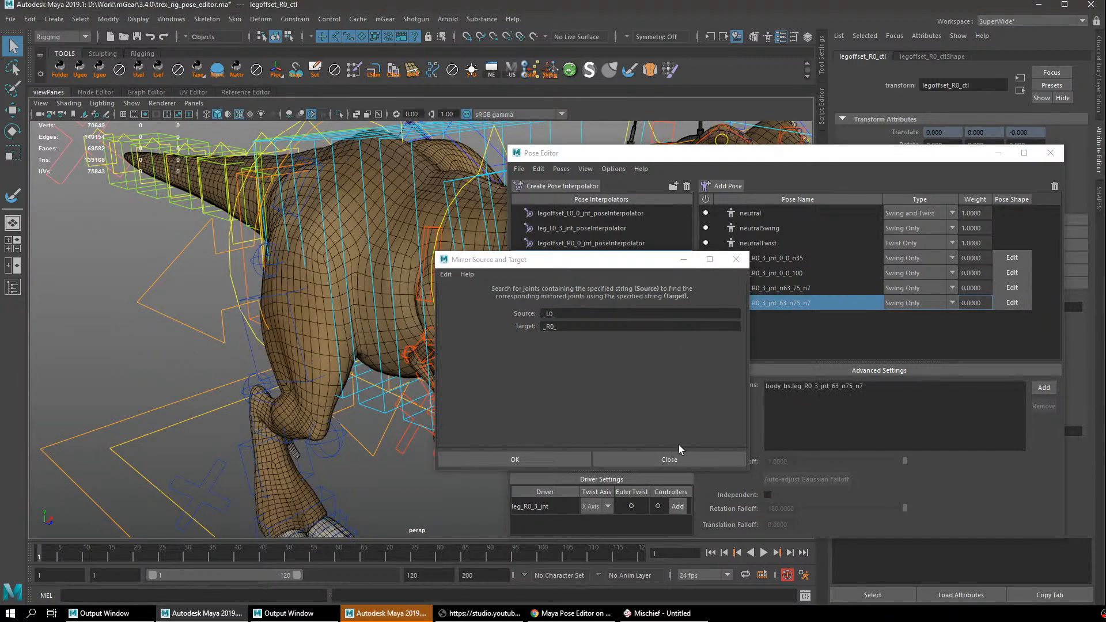
pyautogui.click(669, 459)
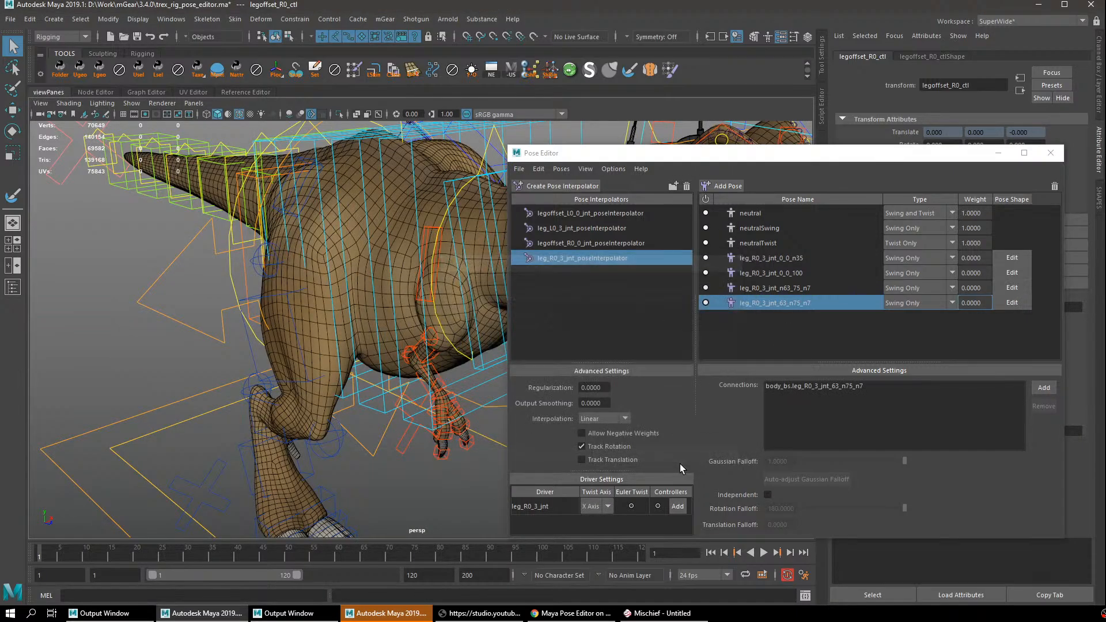
# Select leg_R0_fk1_ctl and inspect the driver controllers list of leg_R0_3_jnt_poseInterpolator.
pyautogui.scroll(3, 380, 374)
pyautogui.click(363, 370)
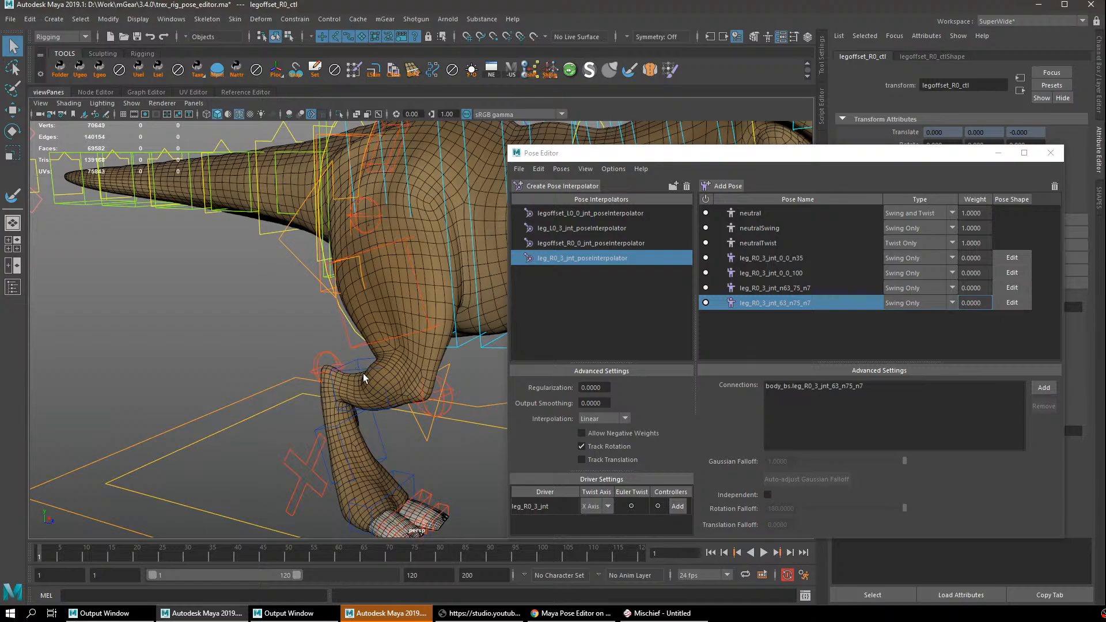
pyautogui.press('e')
pyautogui.moveTo(463, 327); pyautogui.dragTo(472, 368, button='middle')
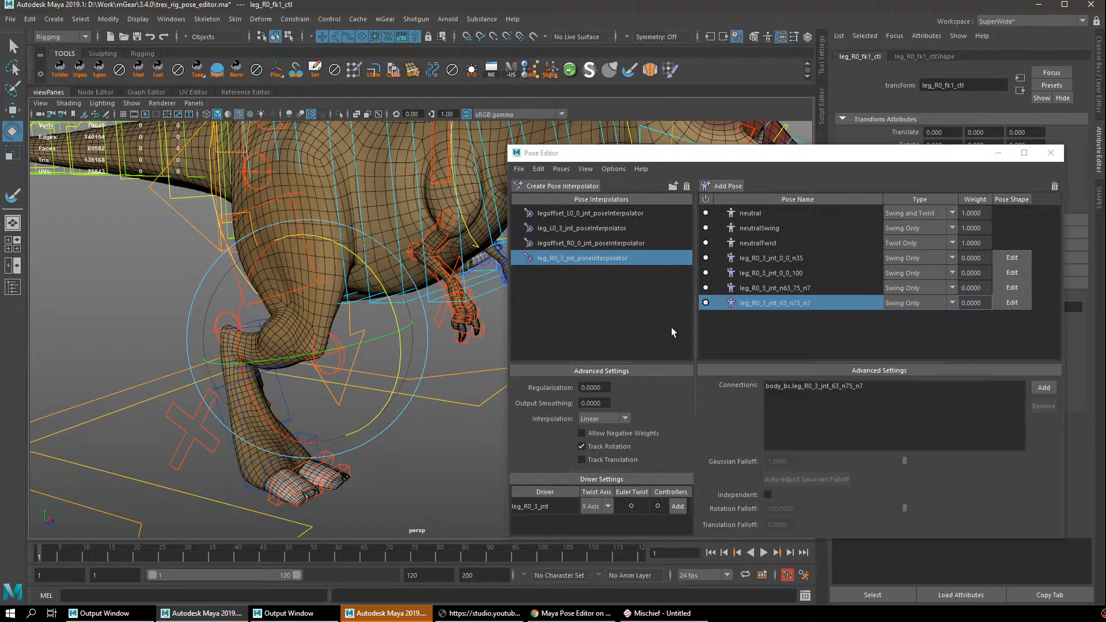
pyautogui.click(678, 506)
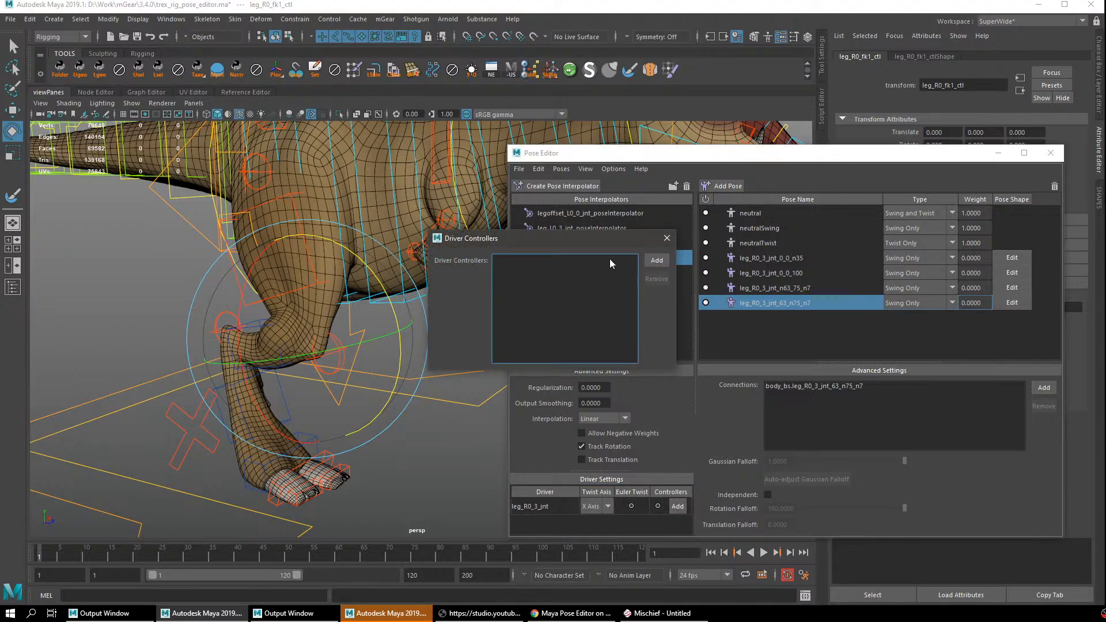
pyautogui.moveTo(576, 212); pyautogui.dragTo(586, 216)
pyautogui.moveTo(686, 349); pyautogui.dragTo(631, 397)
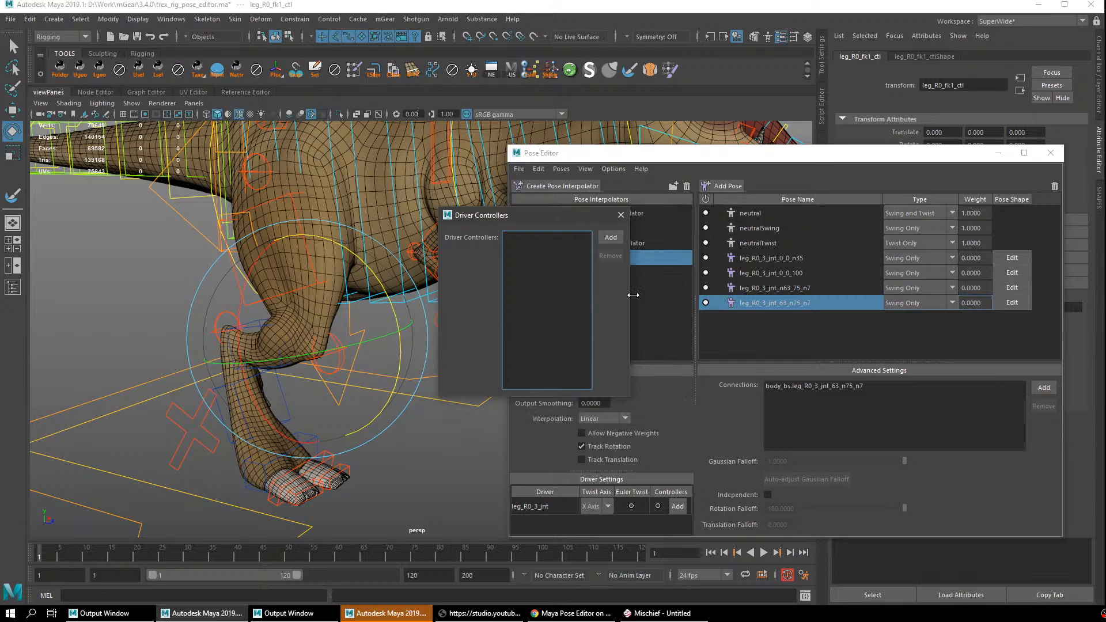
pyautogui.click(621, 215)
# Look through the mirrored corrective and neutral poses of leg_R0_3_jnt_poseInterpolator.
pyautogui.click(772, 273)
pyautogui.click(776, 287)
pyautogui.click(779, 303)
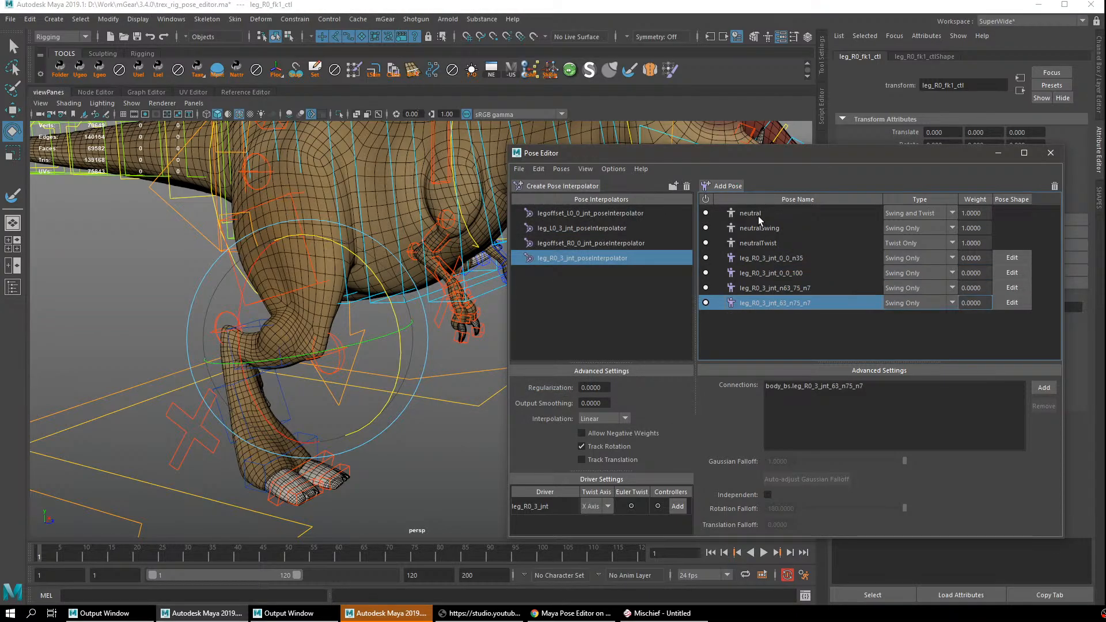
pyautogui.click(758, 213)
pyautogui.click(768, 229)
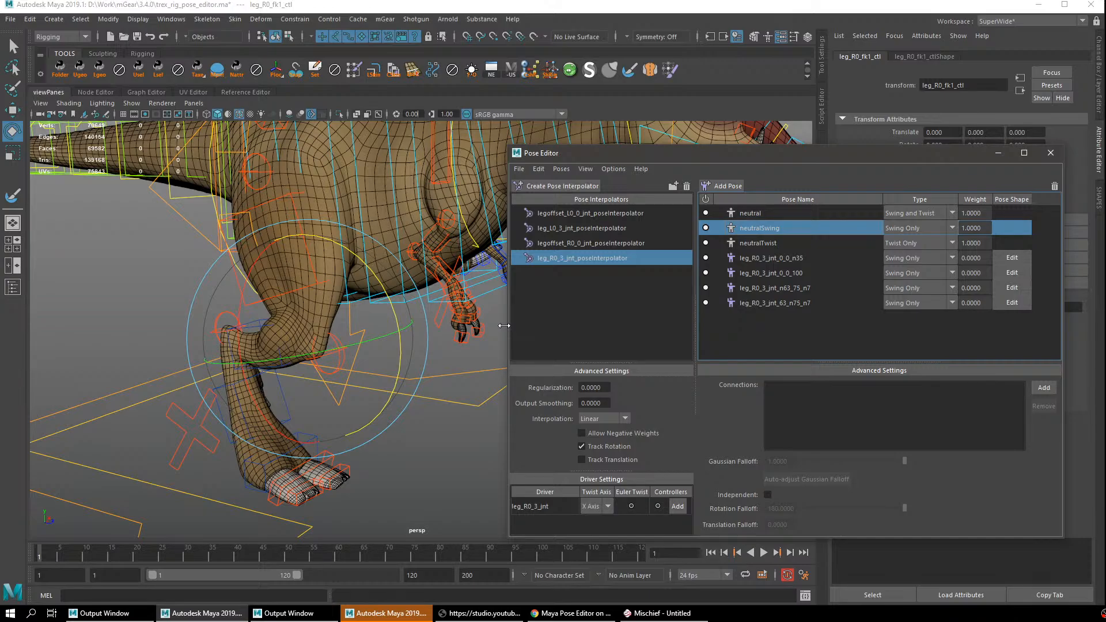
# Minimize the Pose Editor and open the SHAPES blend shape tool.
pyautogui.keyDown('alt'); pyautogui.moveTo(448, 329); pyautogui.dragTo(326, 299); pyautogui.keyUp('alt')
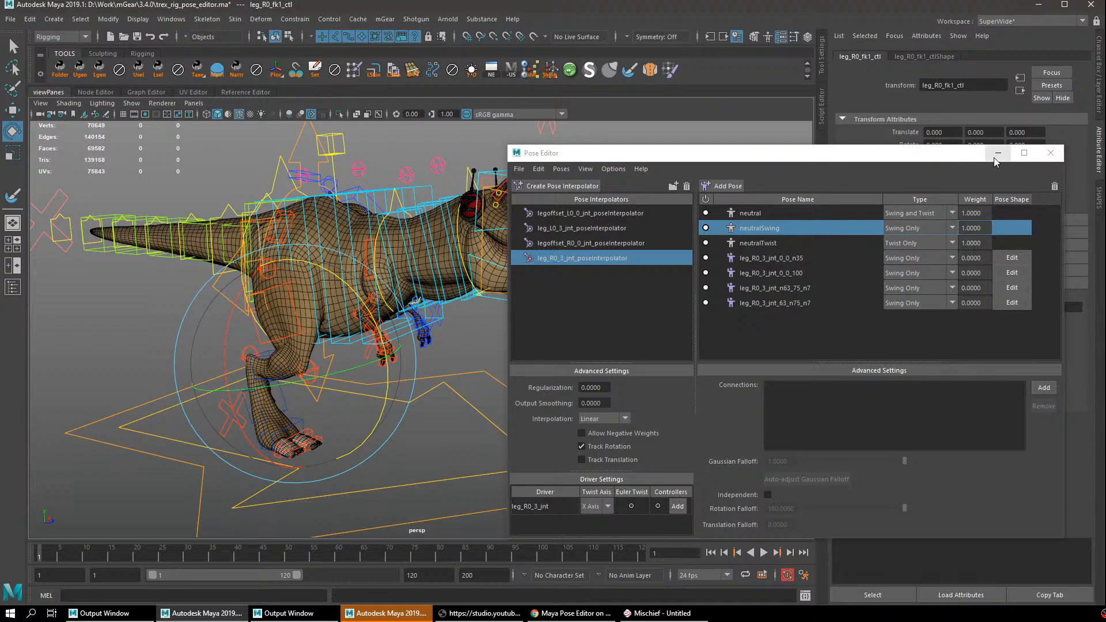
pyautogui.click(998, 154)
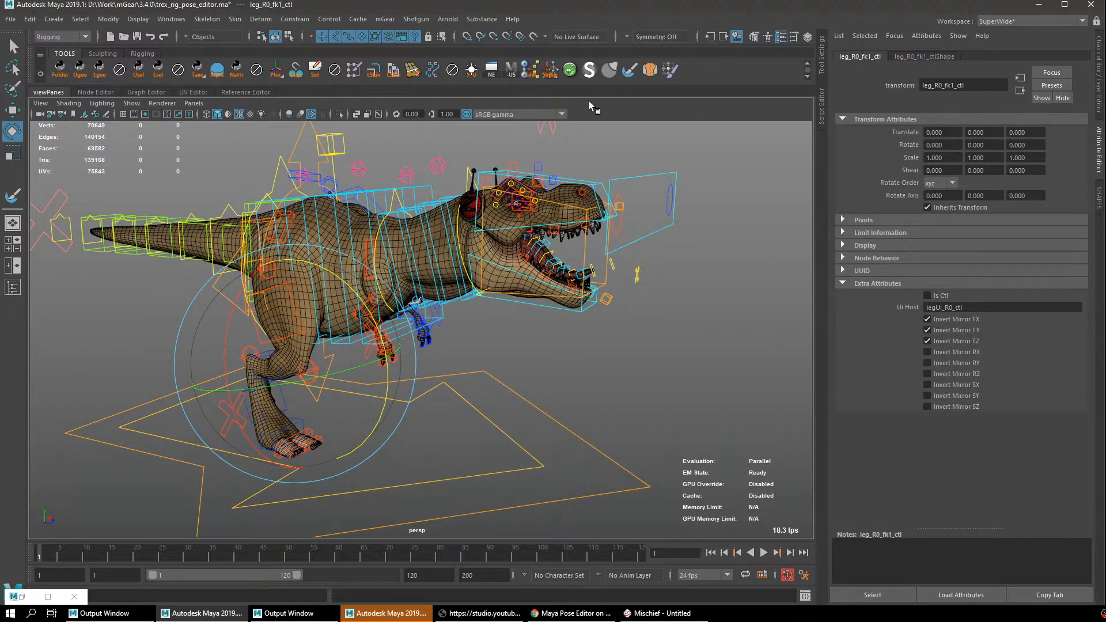
pyautogui.click(590, 71)
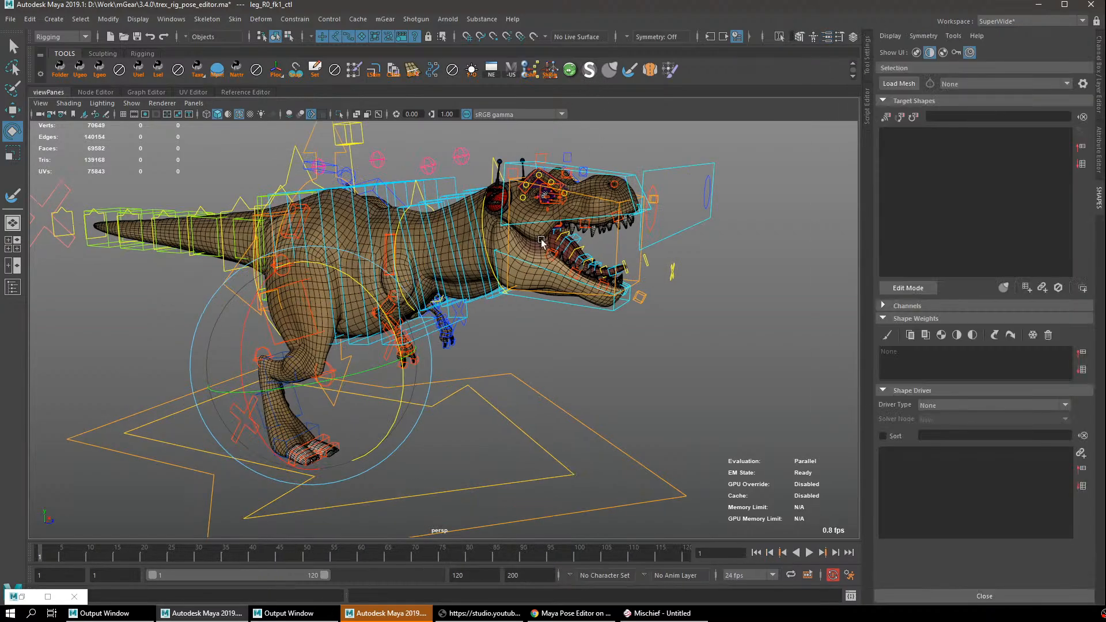
# Load the T-rex mesh's body_bs blend shape into SHAPES and look through its target shapes and shape driver types.
pyautogui.click(608, 302)
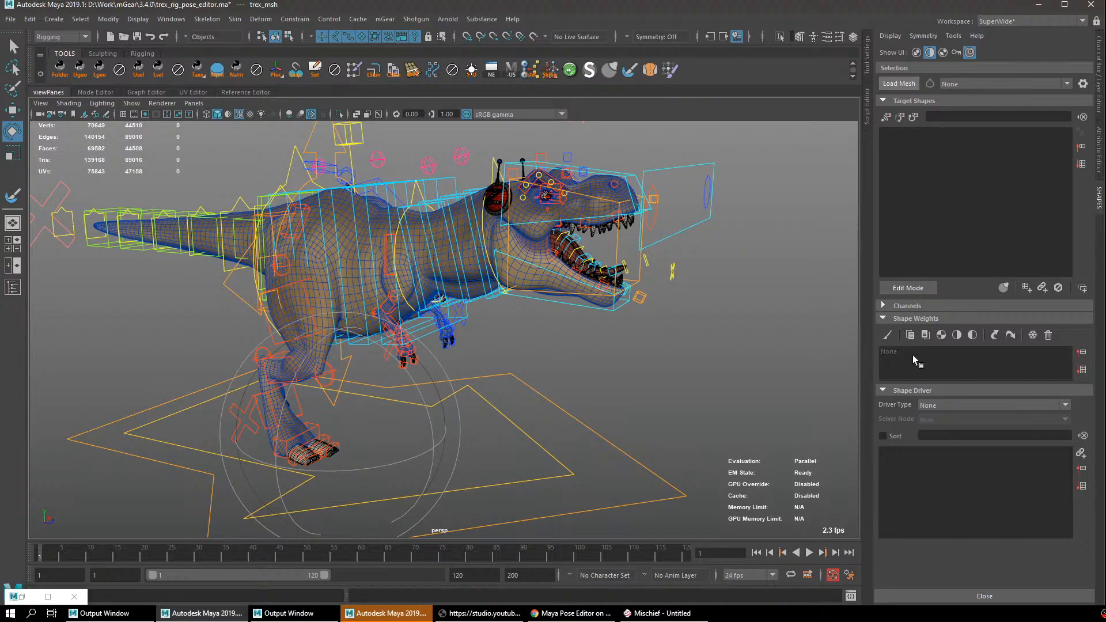
pyautogui.click(917, 84)
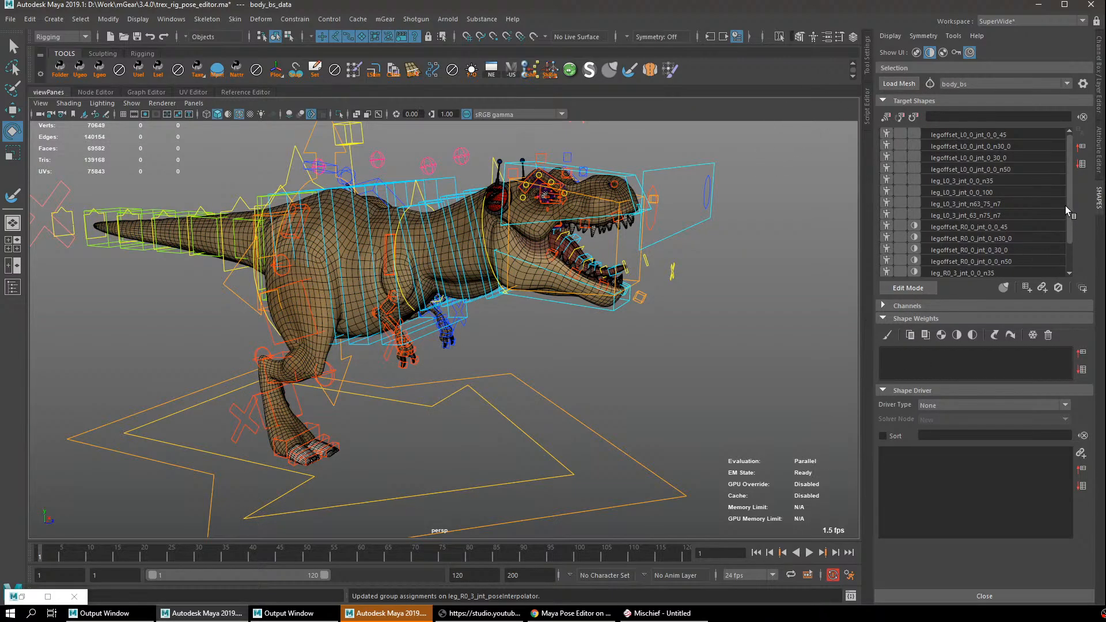
pyautogui.click(943, 406)
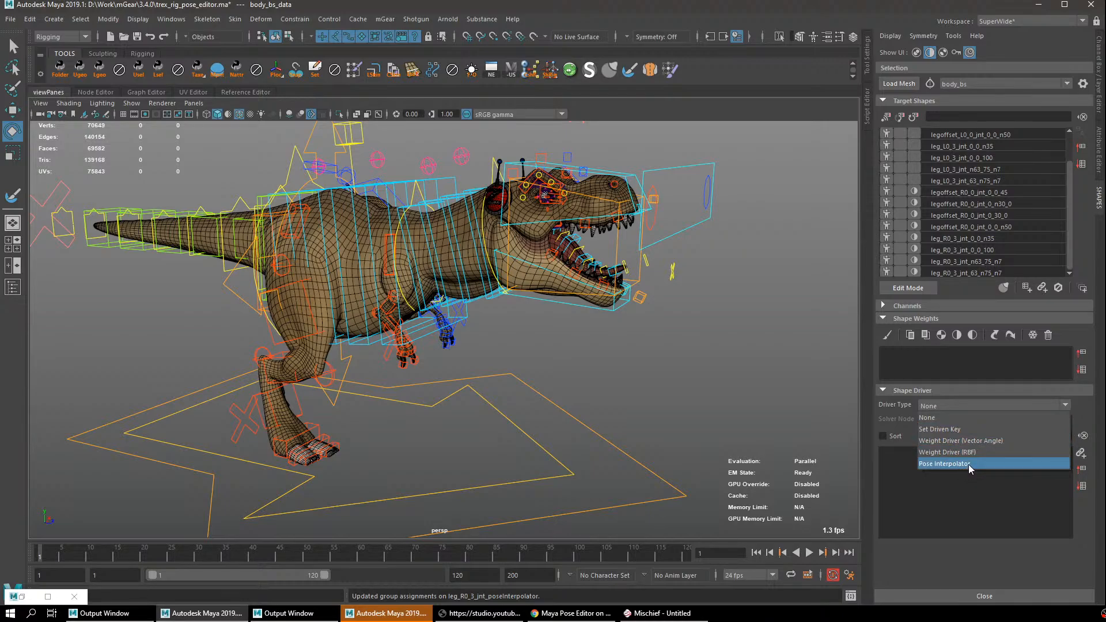
pyautogui.click(1069, 220)
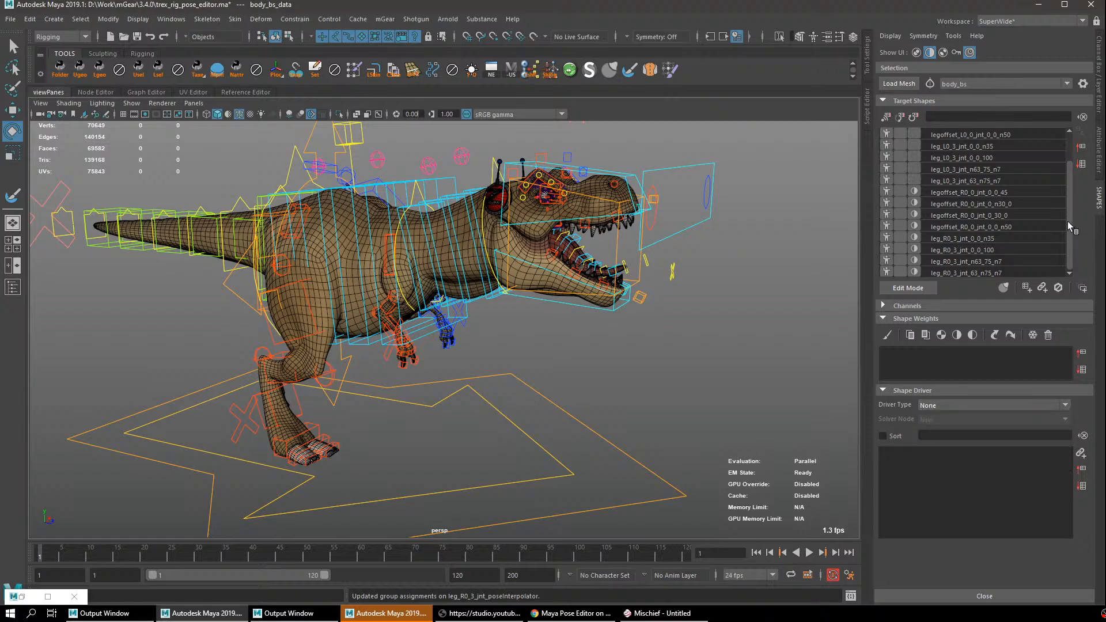
pyautogui.scroll(1, 1069, 233)
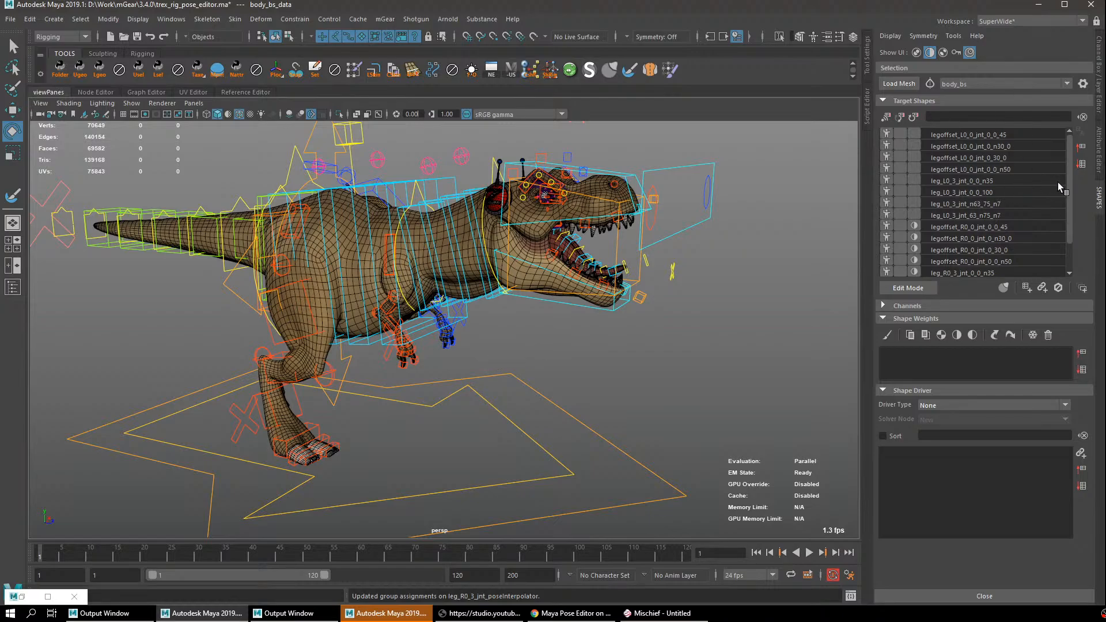
pyautogui.moveTo(1070, 184)
pyautogui.mouseDown()
pyautogui.moveTo(1071, 199)
pyautogui.moveTo(1069, 182)
pyautogui.mouseUp()
# Restore the Pose Editor and look through its menus and the Export All poses dialog.
pyautogui.click(22, 597)
pyautogui.click(580, 303)
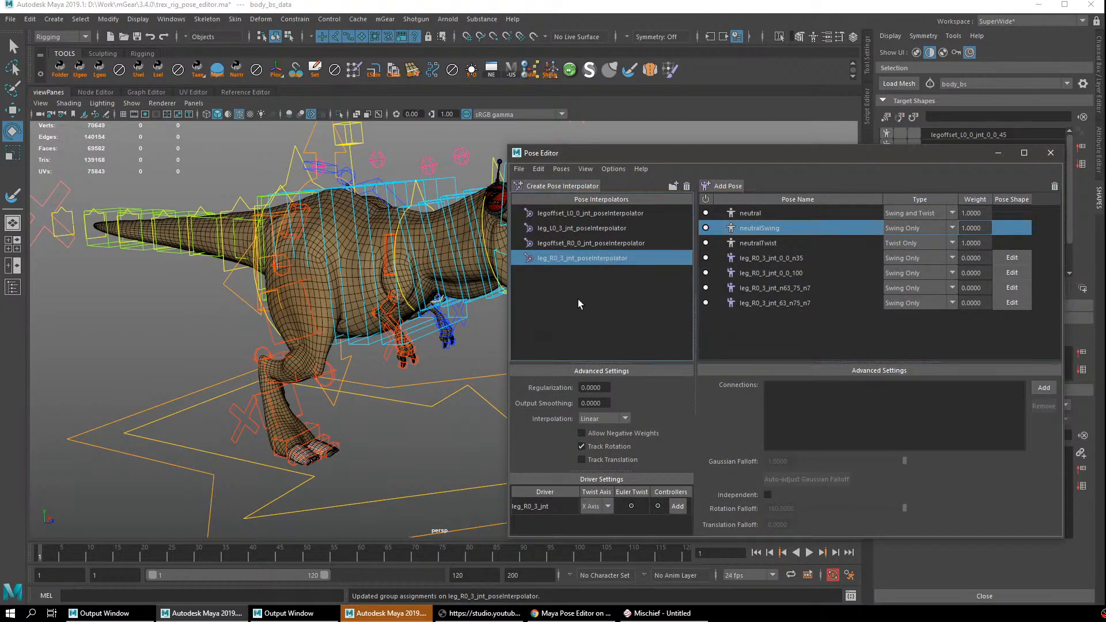
pyautogui.click(518, 170)
pyautogui.moveTo(535, 169)
pyautogui.moveTo(576, 171)
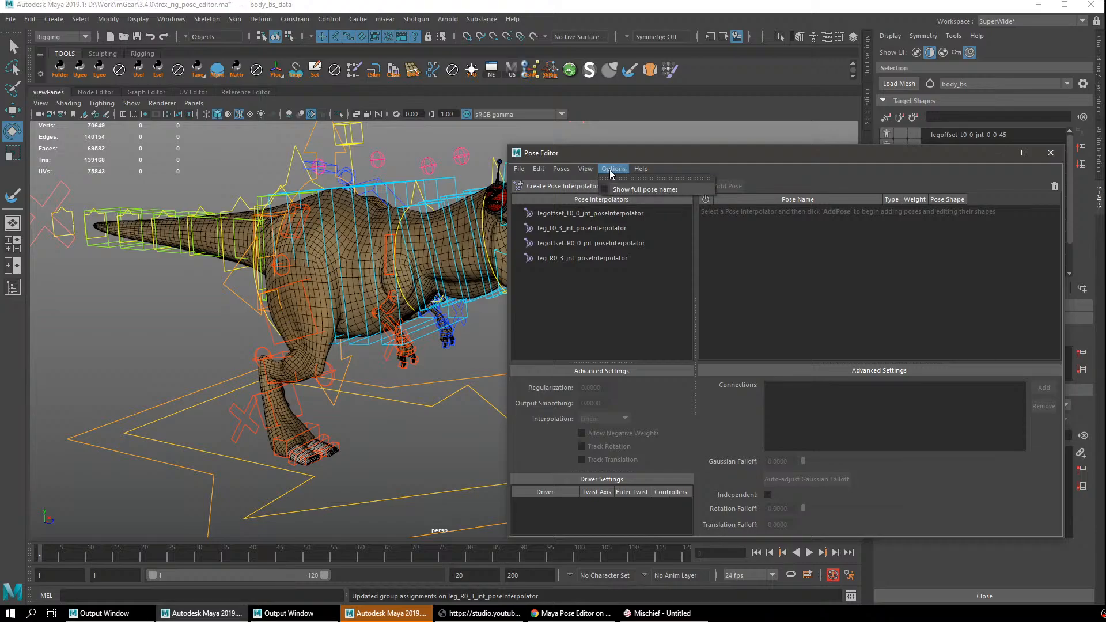
pyautogui.click(526, 168)
pyautogui.click(520, 168)
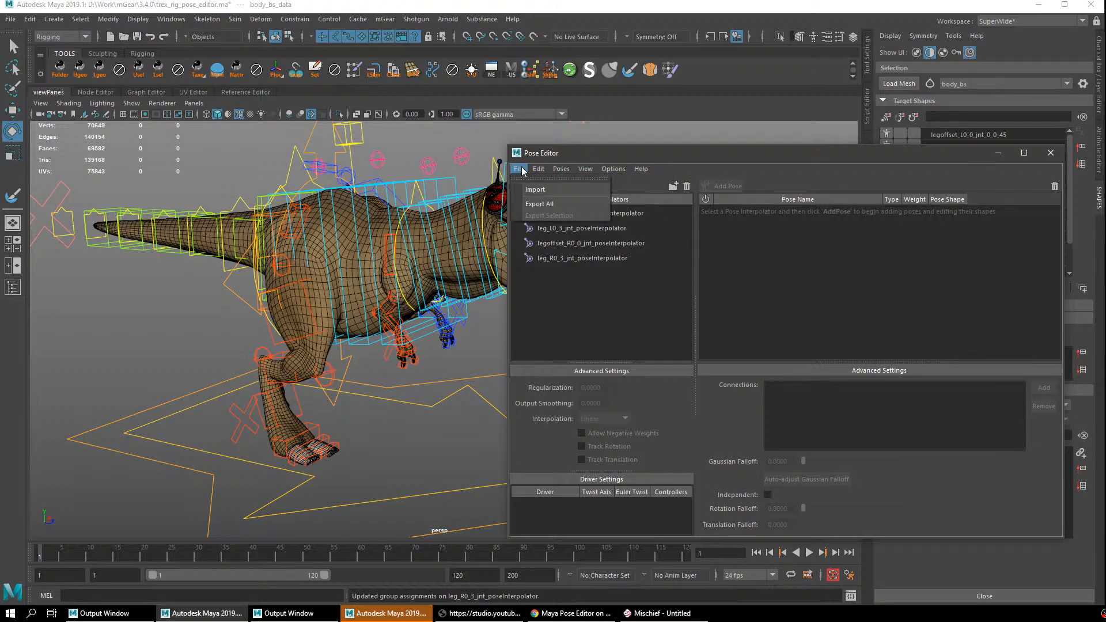
pyautogui.click(541, 205)
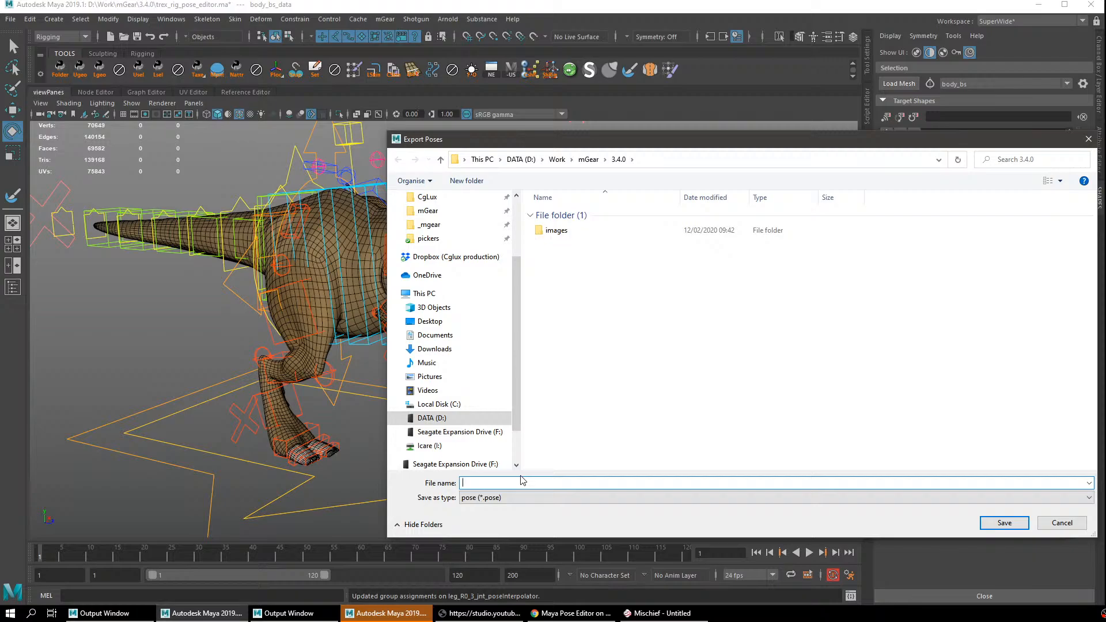
pyautogui.press('Escape')
# Examine the pose export options with a pose interpolator selected, and clear the interpolator selection.
pyautogui.click(609, 217)
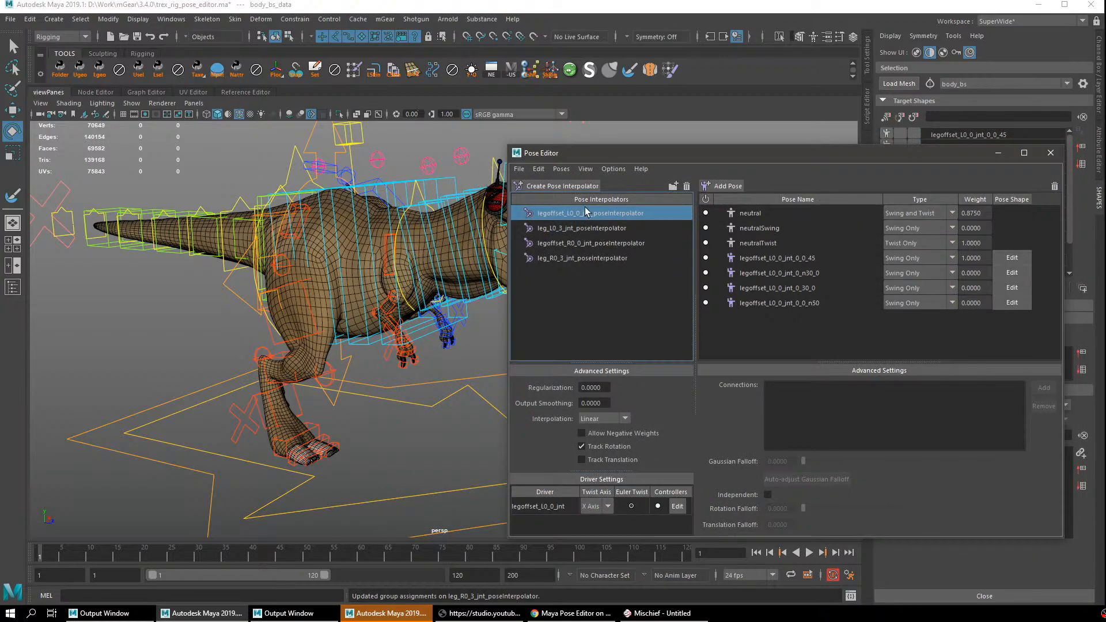
pyautogui.keyDown('ctrl'); pyautogui.click(564, 257); pyautogui.keyUp('ctrl')
pyautogui.keyDown('shift'); pyautogui.click(562, 217); pyautogui.keyUp('shift')
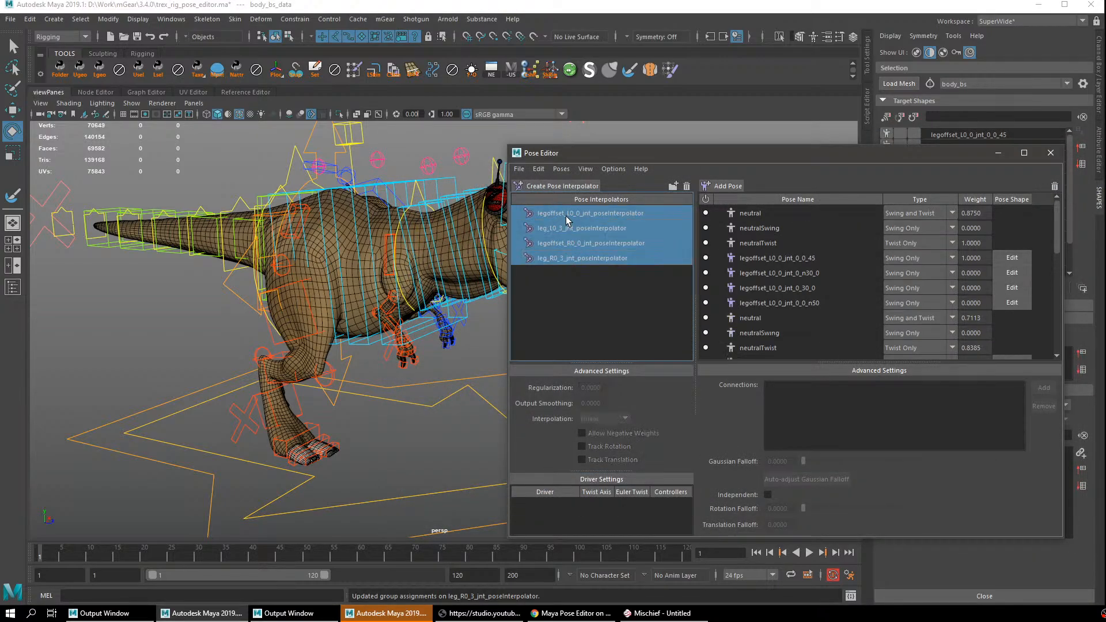
pyautogui.click(565, 217)
pyautogui.click(518, 170)
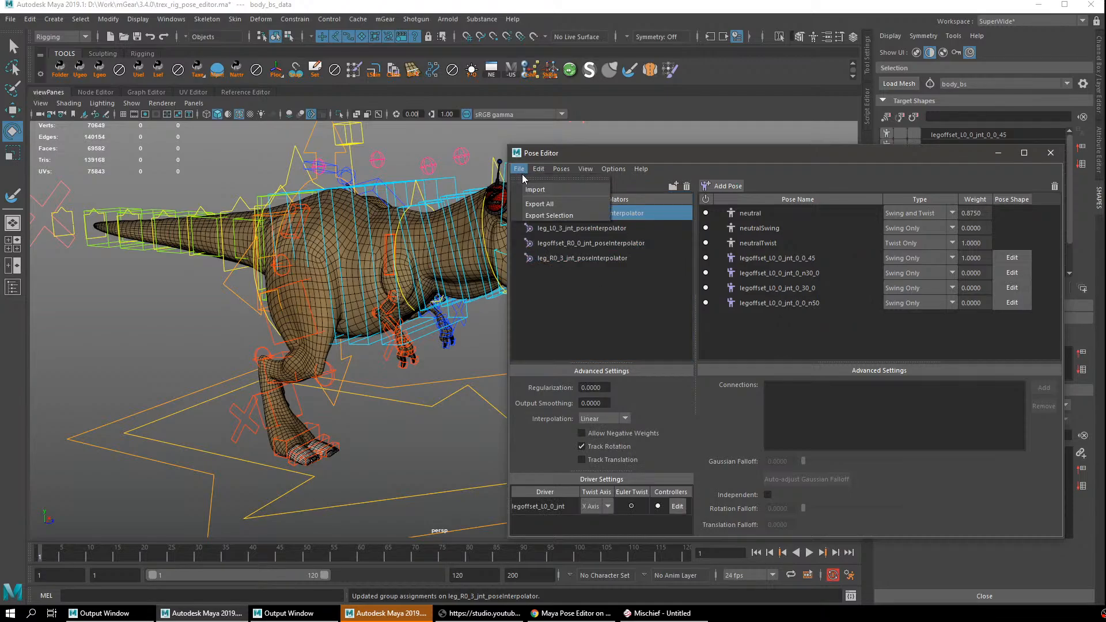
pyautogui.keyDown('ctrl'); pyautogui.click(602, 213); pyautogui.keyUp('ctrl')
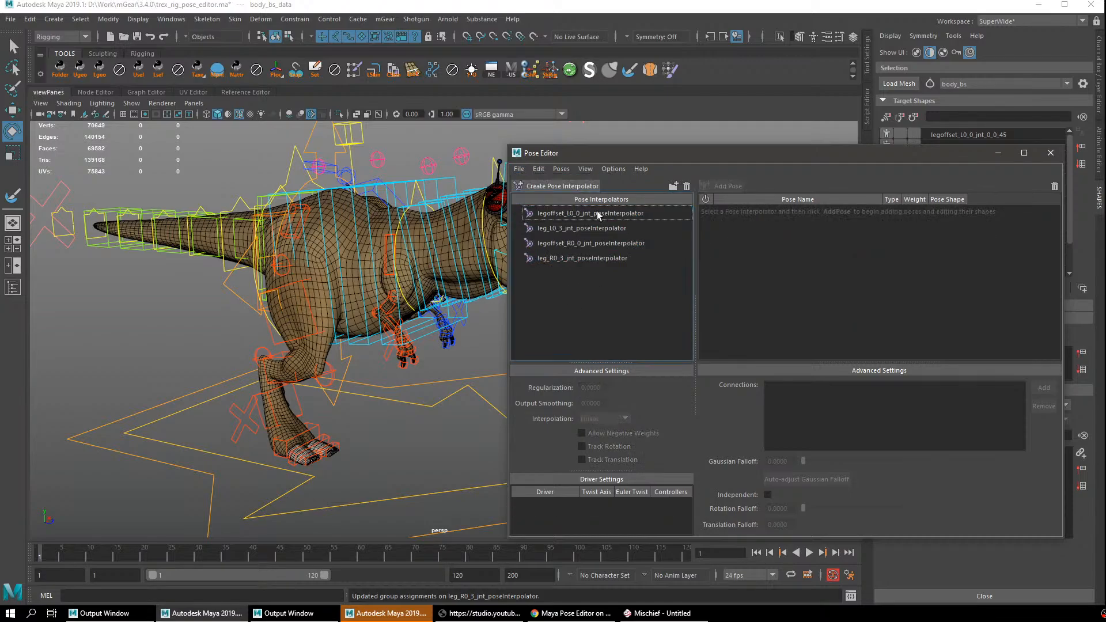
# Export all pose interpolators to a pose file named all in the 3.4.0 folder.
pyautogui.click(521, 170)
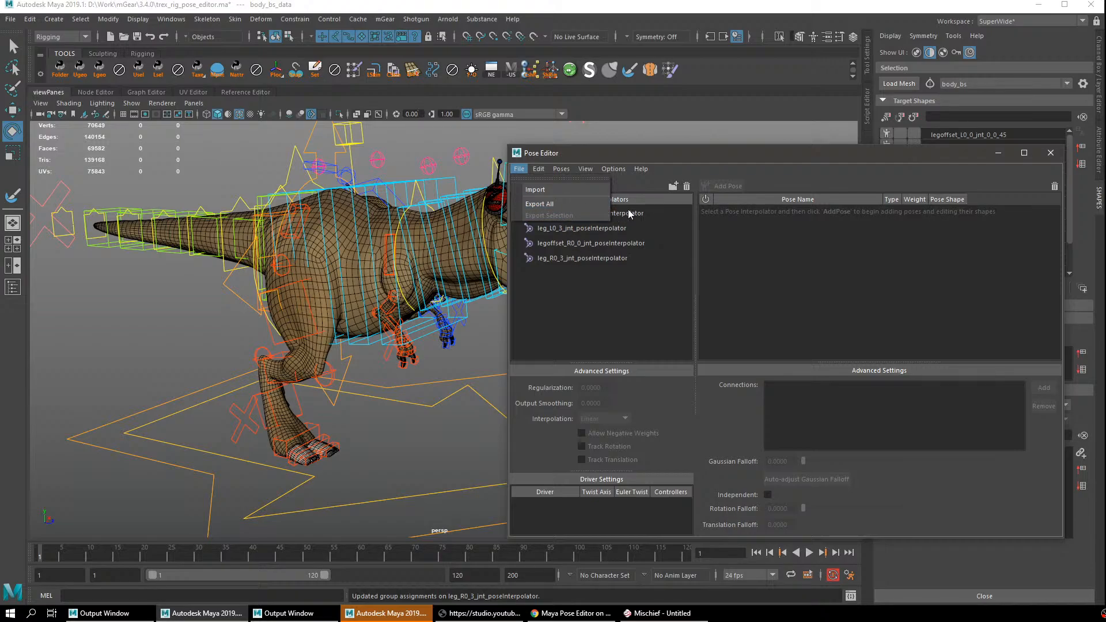
pyautogui.click(575, 205)
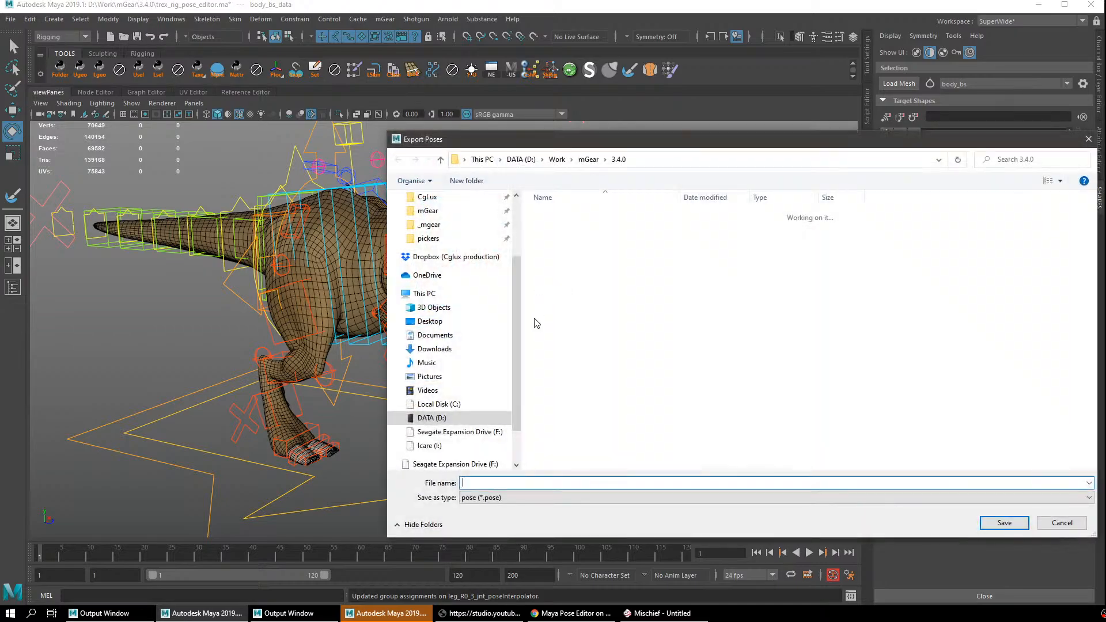
pyautogui.write('all')
pyautogui.press('Return')
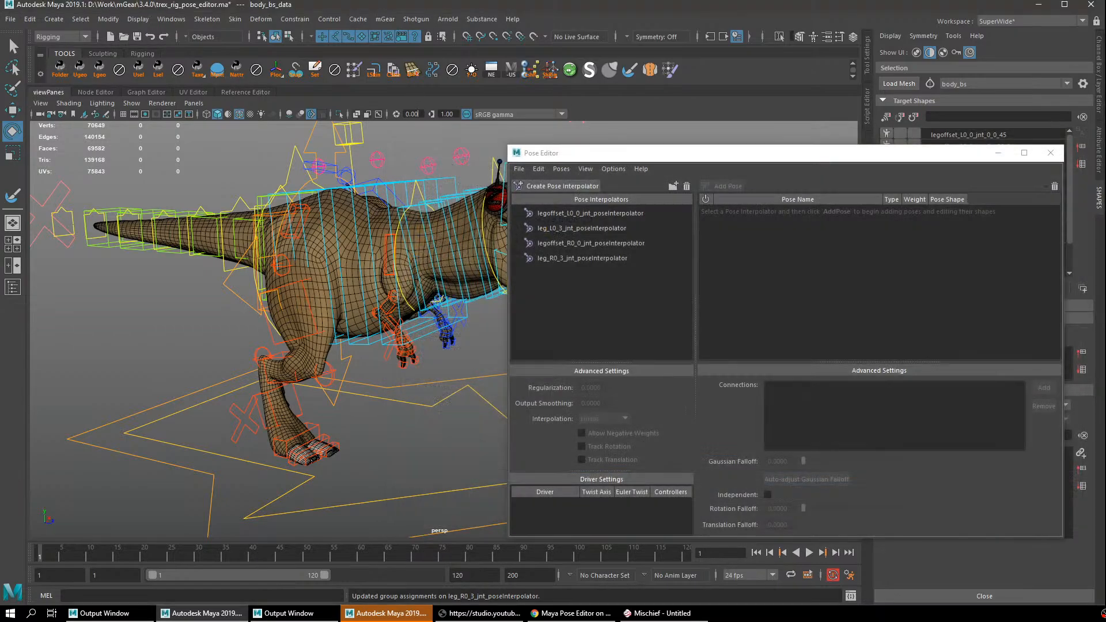
# Reset the left leg's offset control legoffset_L0_ctl and its FK controls to their default pose.
pyautogui.keyDown('alt'); pyautogui.moveTo(444, 351); pyautogui.dragTo(379, 185); pyautogui.keyUp('alt')
pyautogui.press('q')
pyautogui.keyDown('alt'); pyautogui.moveTo(332, 150); pyautogui.dragTo(350, 240); pyautogui.keyUp('alt')
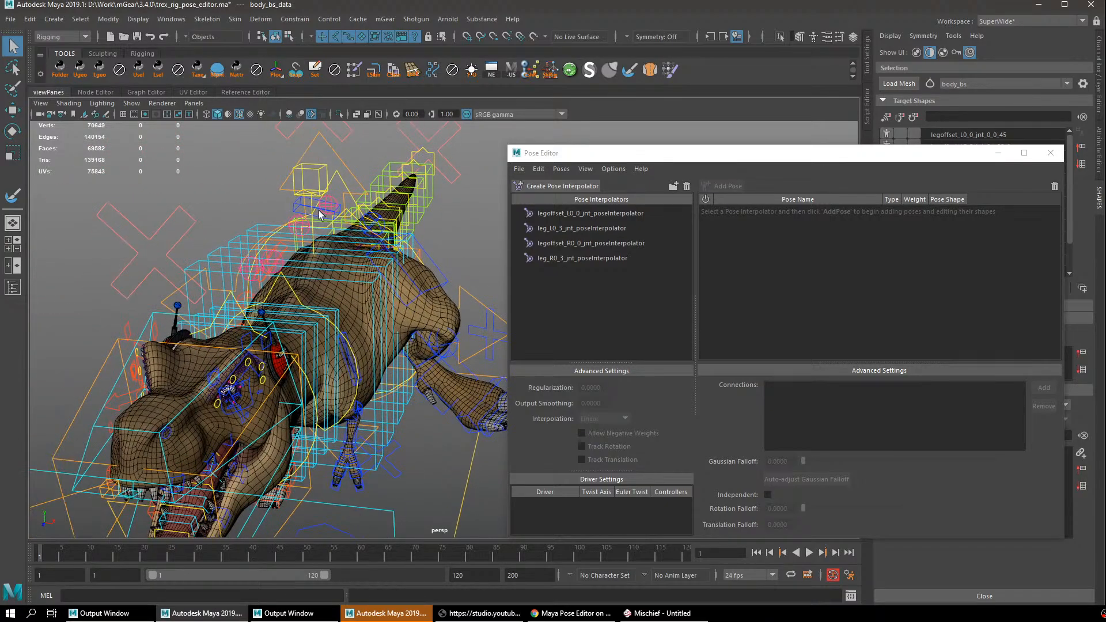
pyautogui.click(298, 208)
pyautogui.moveTo(292, 206); pyautogui.dragTo(317, 240, button='right')
pyautogui.keyDown('alt'); pyautogui.moveTo(368, 380); pyautogui.dragTo(448, 303); pyautogui.keyUp('alt')
pyautogui.keyDown('alt'); pyautogui.moveTo(444, 391); pyautogui.dragTo(478, 284); pyautogui.keyUp('alt')
pyautogui.hotkey('ctrl', 'a')
pyautogui.hotkey('ctrl', 'a')
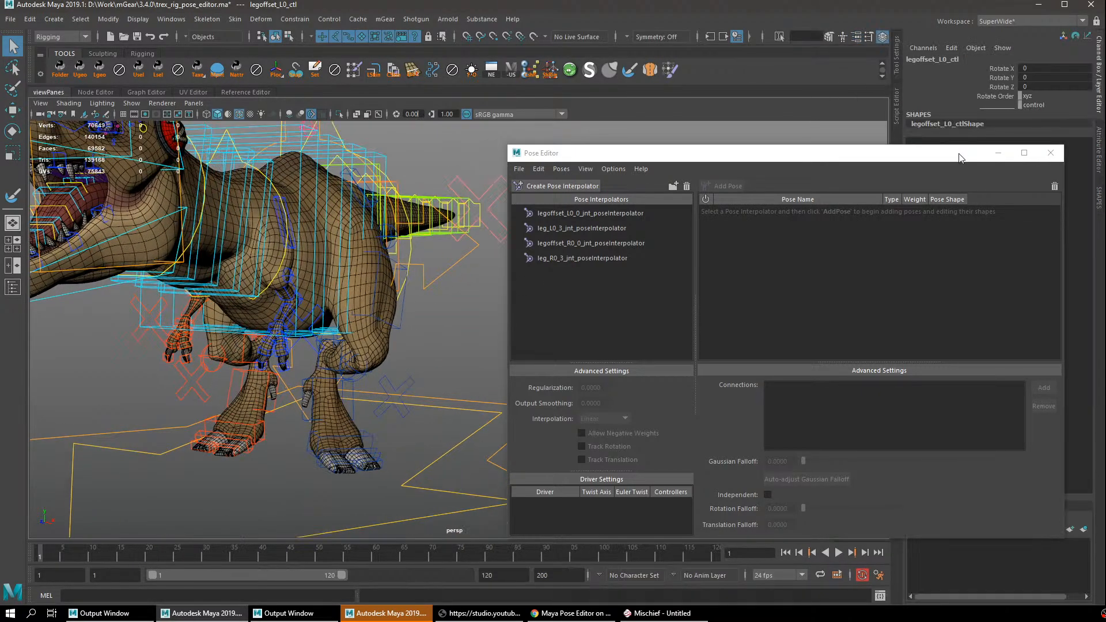
pyautogui.click(403, 316)
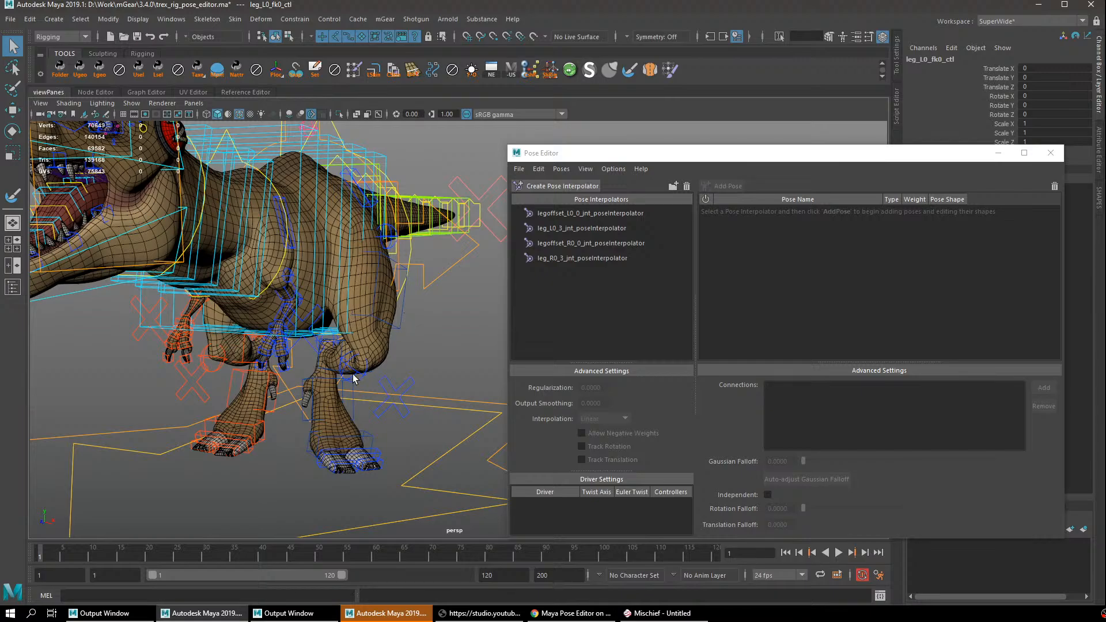
pyautogui.moveTo(321, 369); pyautogui.dragTo(349, 399, button='right')
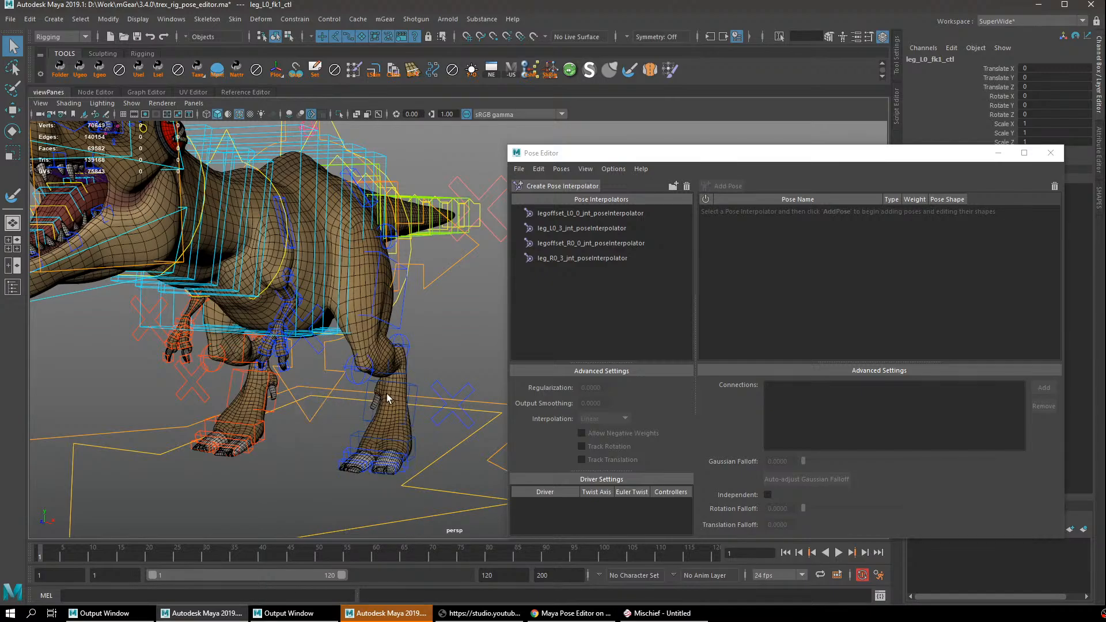
pyautogui.keyDown('alt'); pyautogui.moveTo(386, 392); pyautogui.dragTo(506, 386); pyautogui.keyUp('alt')
# Delete all four leg pose interpolators with their poses and close the Pose Editor.
pyautogui.click(613, 216)
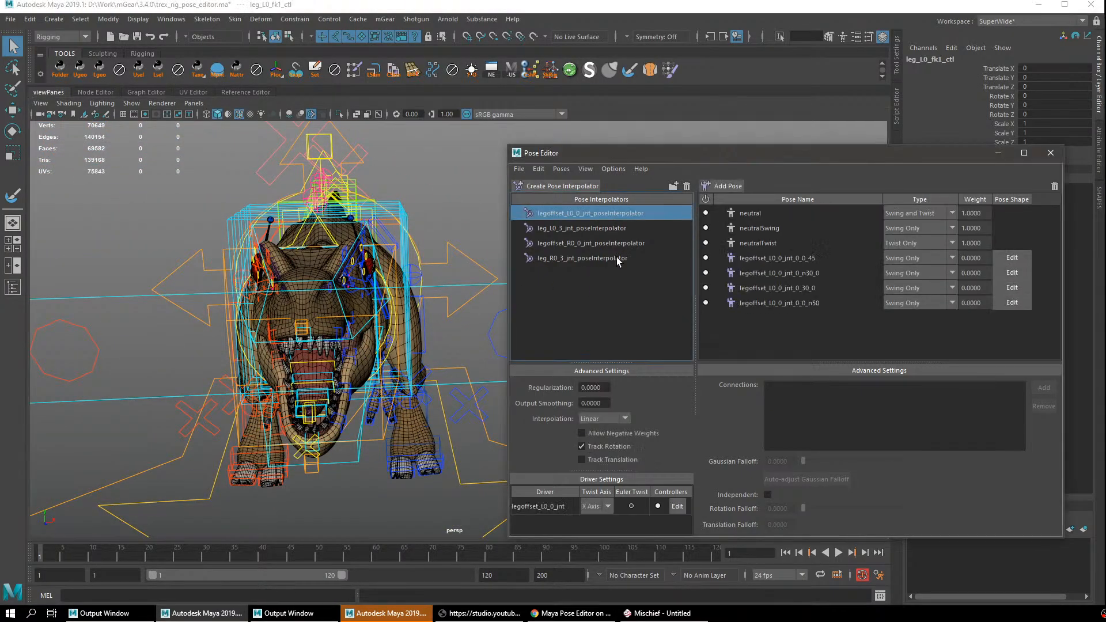
pyautogui.keyDown('shift'); pyautogui.click(616, 257); pyautogui.keyUp('shift')
pyautogui.click(687, 186)
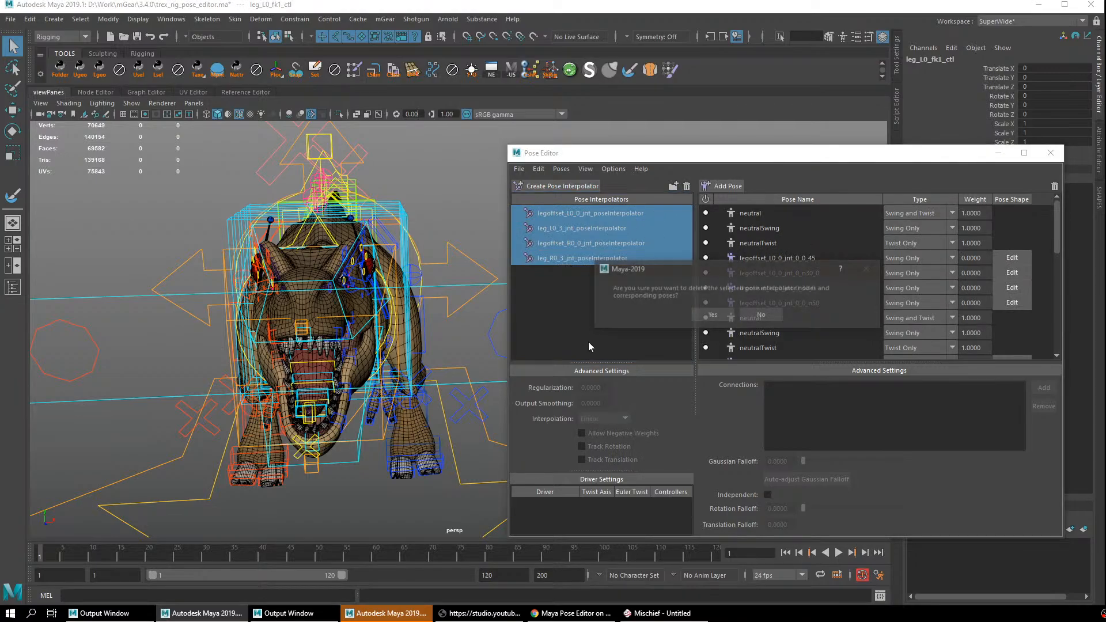
pyautogui.click(701, 312)
pyautogui.click(1049, 153)
# Delete the body_bs blend shape node from the T-rex mesh and clear the selection.
pyautogui.keyDown('alt'); pyautogui.moveTo(599, 276); pyautogui.dragTo(451, 316); pyautogui.keyUp('alt')
pyautogui.click(450, 315)
pyautogui.click(932, 199)
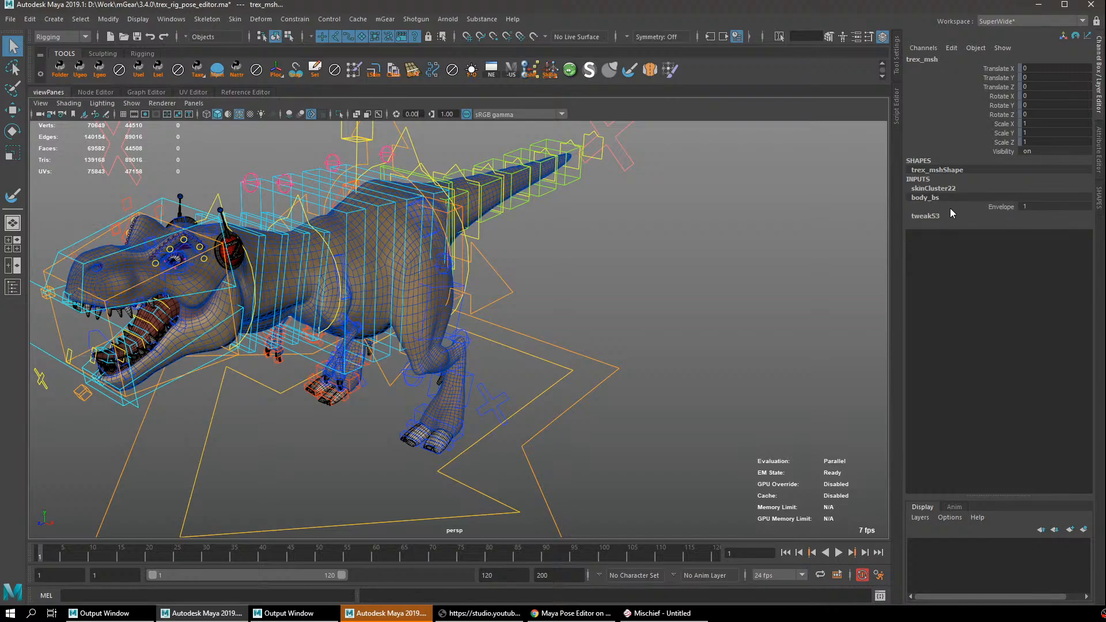
pyautogui.rightClick(936, 196)
pyautogui.click(1000, 403)
pyautogui.click(484, 353)
# Reopen the Pose Editor and import the poses from all.pose.
pyautogui.keyDown('alt'); pyautogui.moveTo(239, 338); pyautogui.dragTo(427, 337); pyautogui.keyUp('alt')
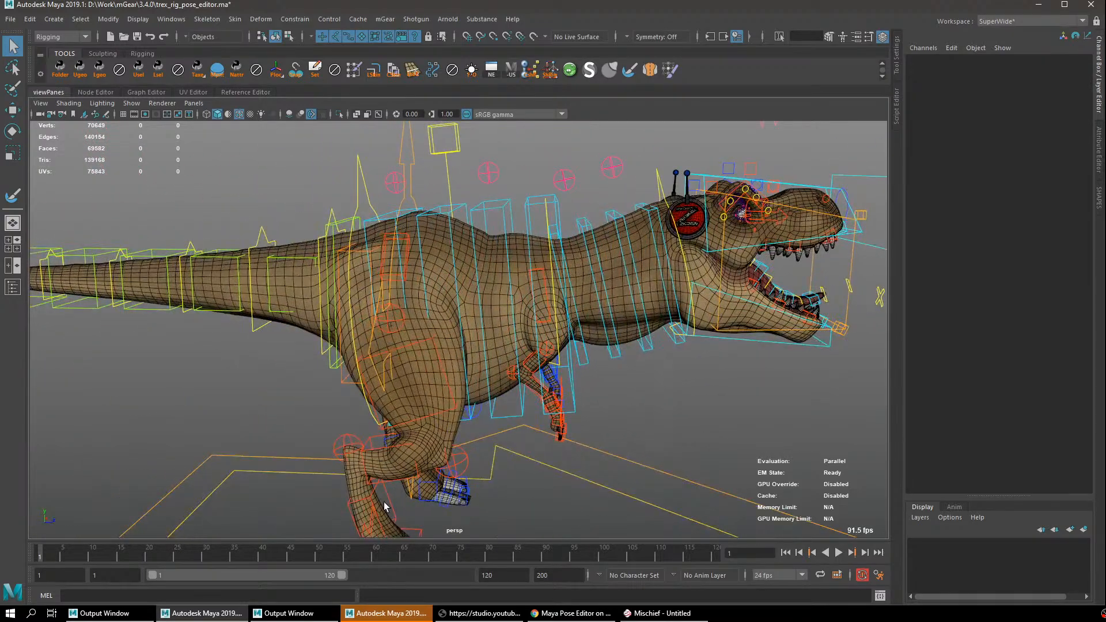
pyautogui.keyDown('alt'); pyautogui.moveTo(384, 507); pyautogui.dragTo(344, 457); pyautogui.keyUp('alt')
pyautogui.press('Tab')
pyautogui.press('Return')
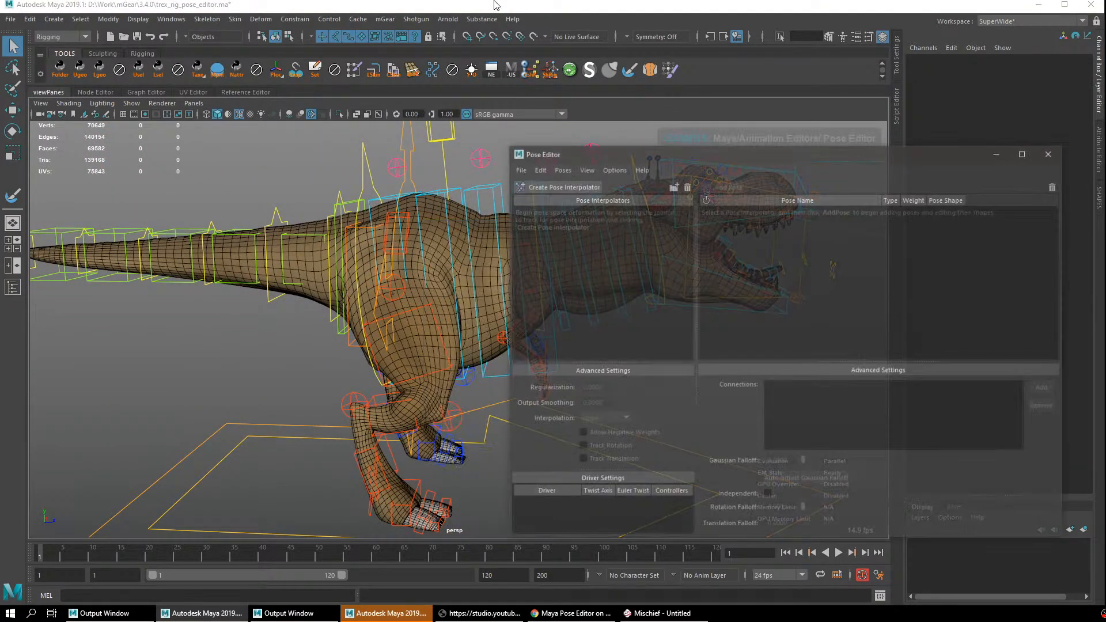
pyautogui.click(520, 171)
pyautogui.click(535, 189)
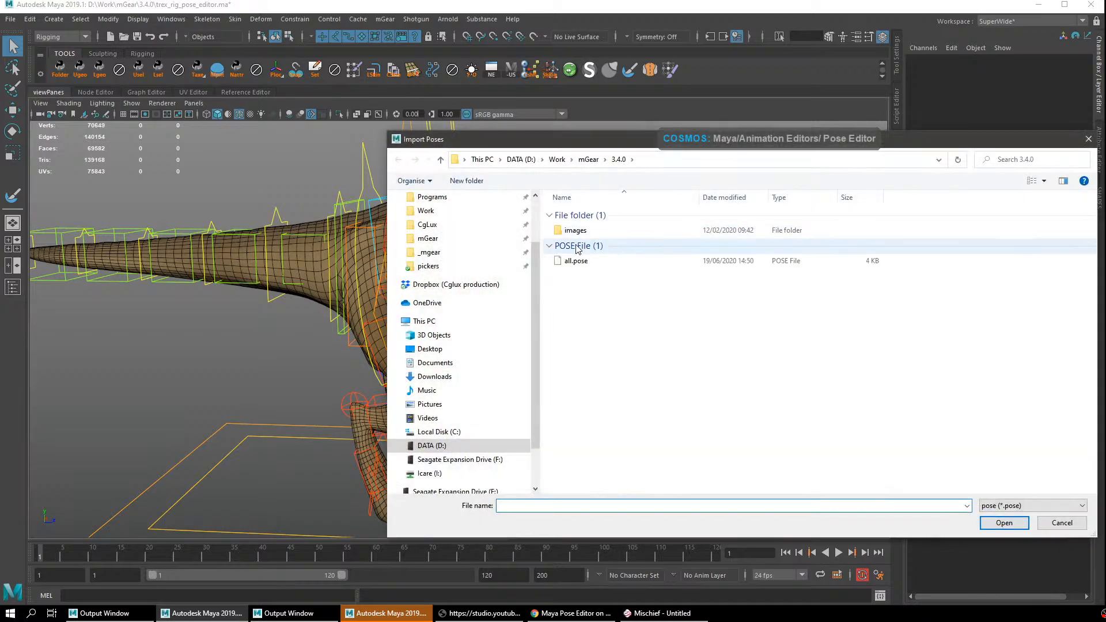
pyautogui.doubleClick(578, 262)
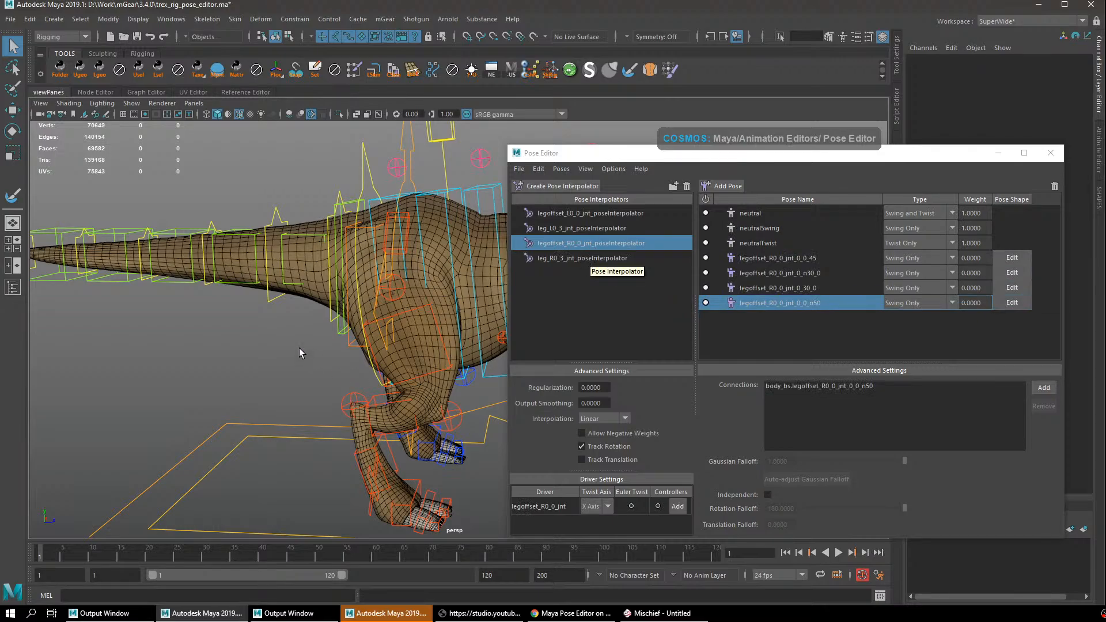
# Examine the imported left-leg interpolators' poses, their blend shape connections and the driver controllers list of leg_L0_3_jnt_poseInterpolator.
pyautogui.keyDown('alt'); pyautogui.moveTo(299, 347); pyautogui.dragTo(247, 353); pyautogui.keyUp('alt')
pyautogui.click(618, 217)
pyautogui.click(767, 261)
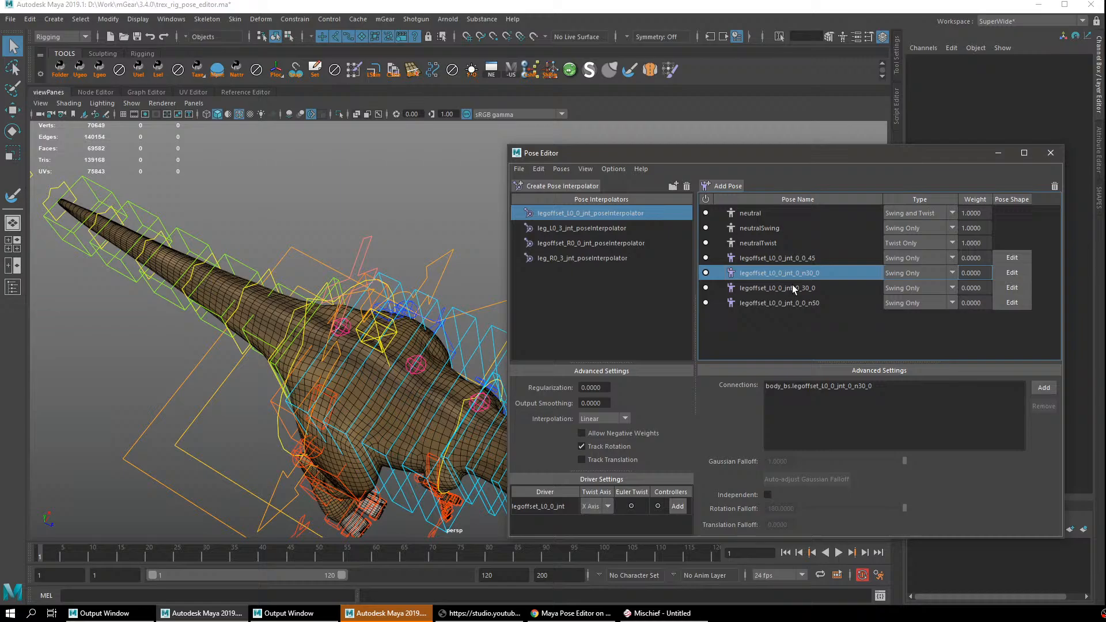
pyautogui.click(797, 303)
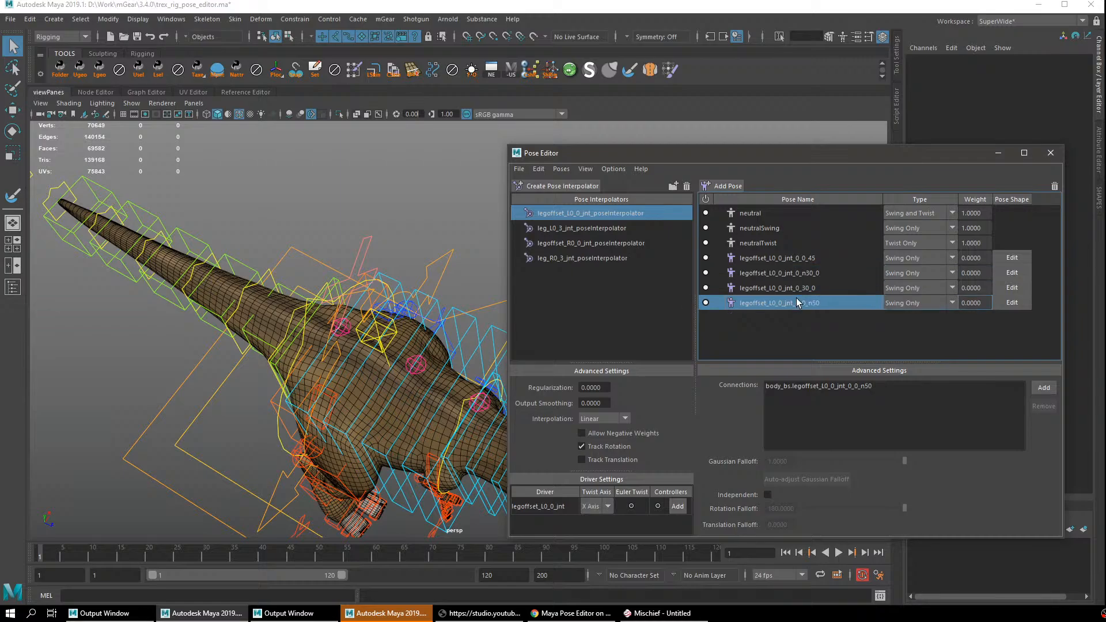
pyautogui.click(794, 260)
pyautogui.click(608, 229)
pyautogui.click(789, 259)
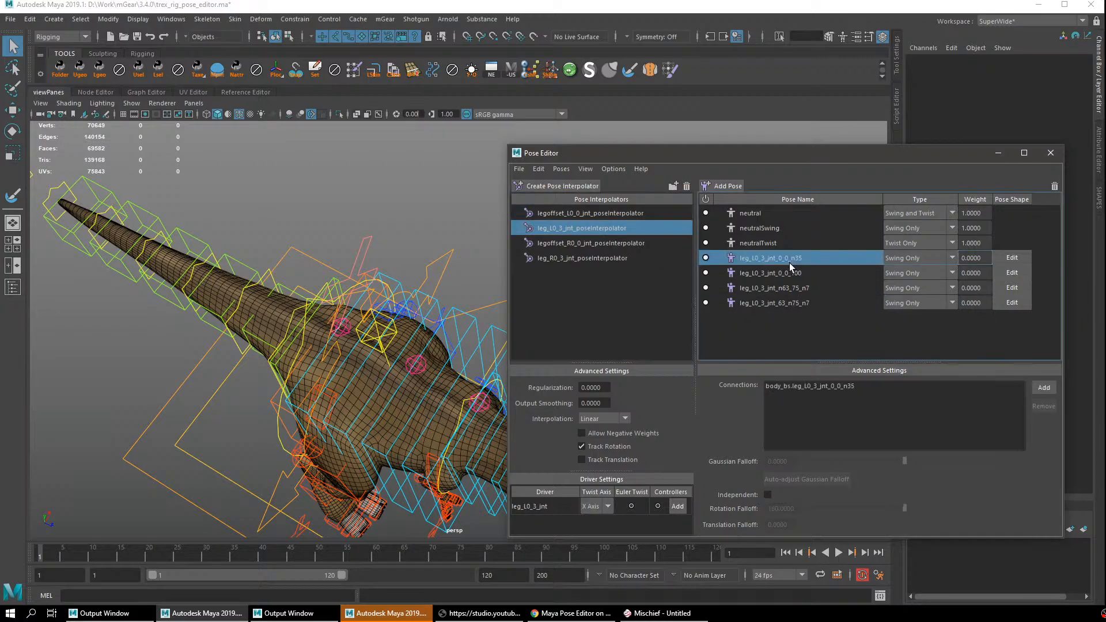
pyautogui.click(785, 273)
pyautogui.click(782, 289)
pyautogui.click(784, 303)
pyautogui.click(682, 506)
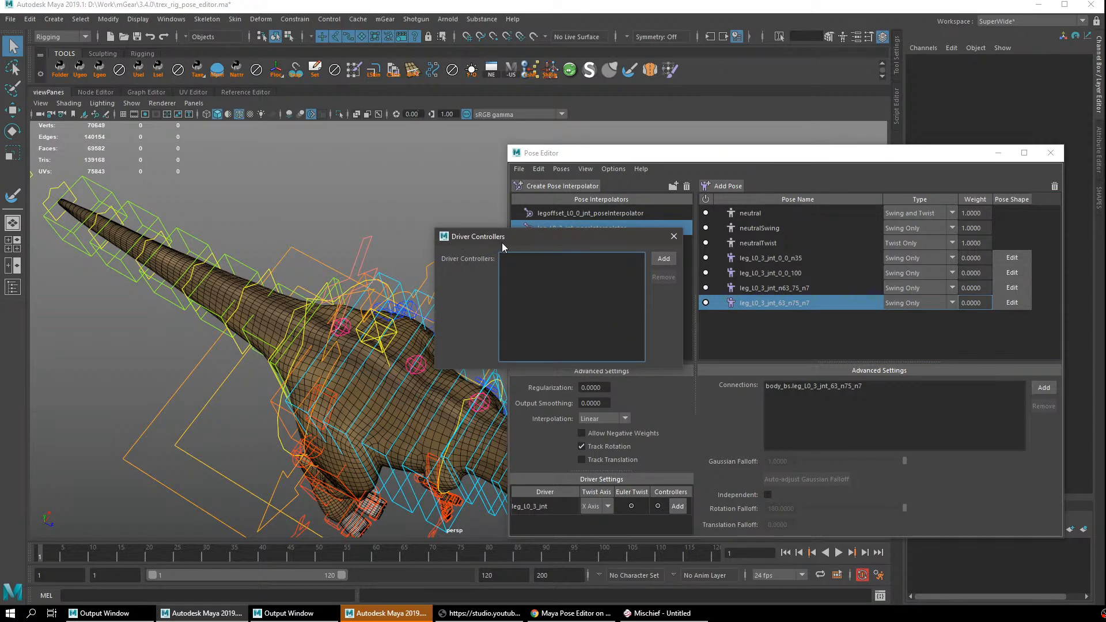
pyautogui.click(668, 237)
# Rotate legoffset_L0_ctl to test the imported left hip poses and undo the rotation.
pyautogui.keyDown('alt'); pyautogui.moveTo(510, 321); pyautogui.dragTo(363, 308); pyautogui.keyUp('alt')
pyautogui.click(355, 270)
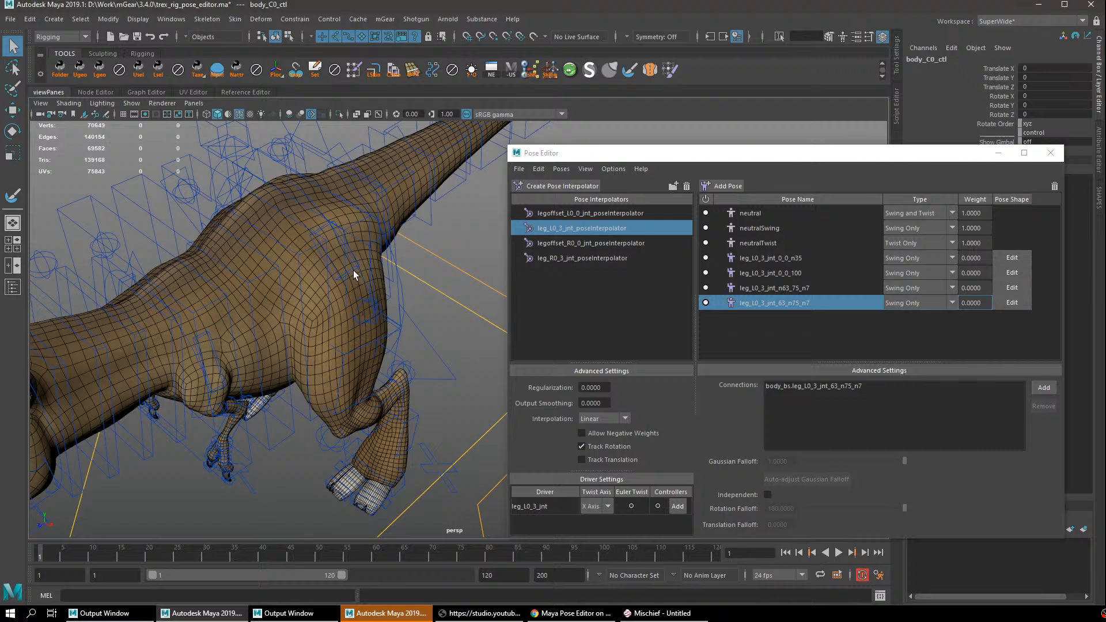
pyautogui.click(354, 269)
pyautogui.press('e')
pyautogui.moveTo(297, 251); pyautogui.dragTo(422, 205)
pyautogui.hotkey('ctrl', 'z')
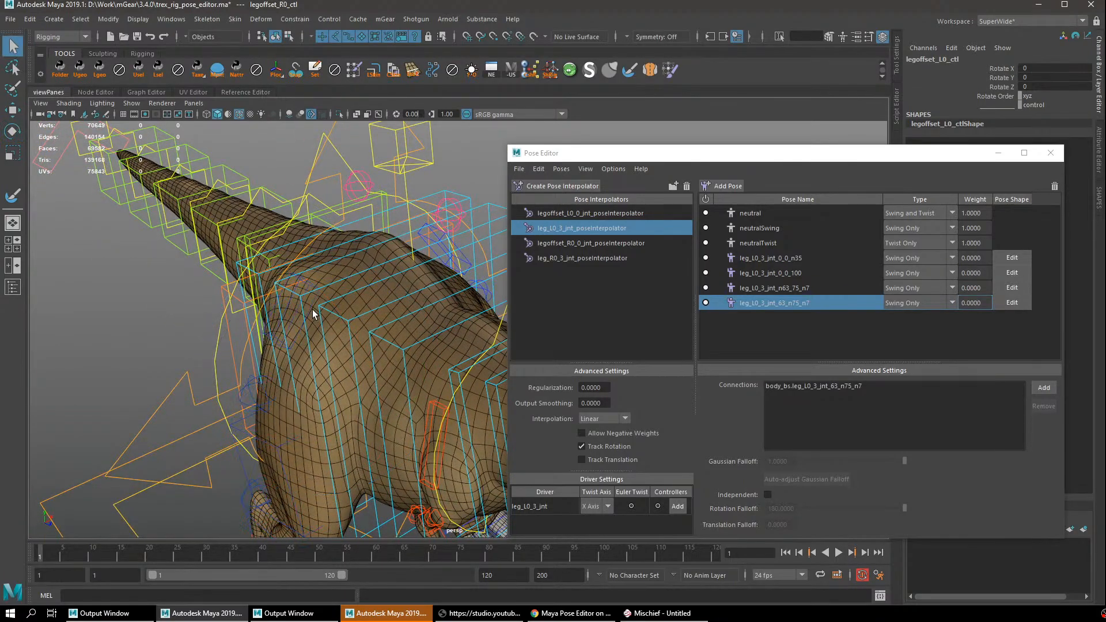
# Rotate legoffset_R0_ctl to test the imported right hip poses and return it to its default rotation.
pyautogui.click(378, 324)
pyautogui.click(377, 323)
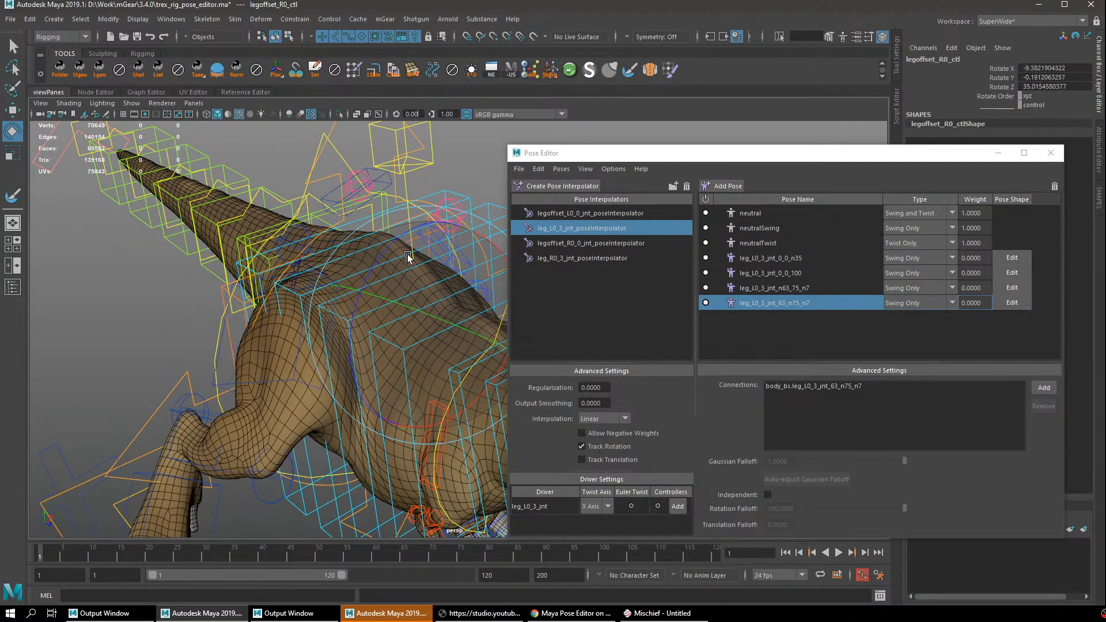
pyautogui.moveTo(376, 322); pyautogui.dragTo(175, 316)
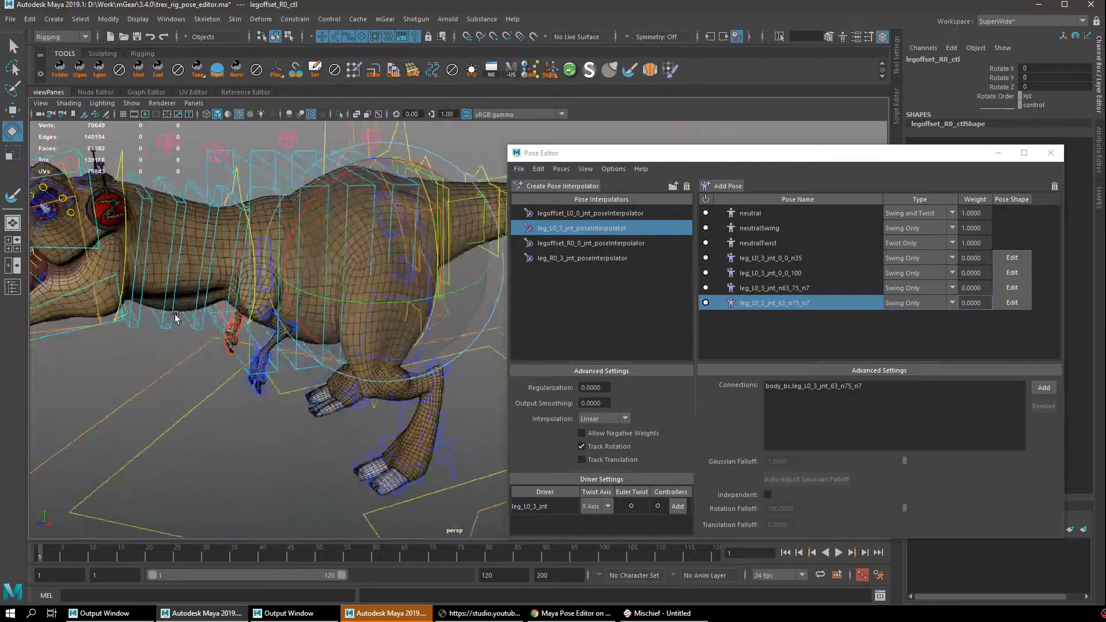
# Undo the last rotations of the right hip control legoffset_R0_ctl.
pyautogui.keyDown('alt'); pyautogui.moveTo(306, 305); pyautogui.dragTo(340, 338, button='middle'); pyautogui.keyUp('alt')
pyautogui.keyDown('alt'); pyautogui.moveTo(340, 338); pyautogui.dragTo(400, 330); pyautogui.keyUp('alt')
pyautogui.hotkey('ctrl', 'z')
pyautogui.hotkey('ctrl', 'z')
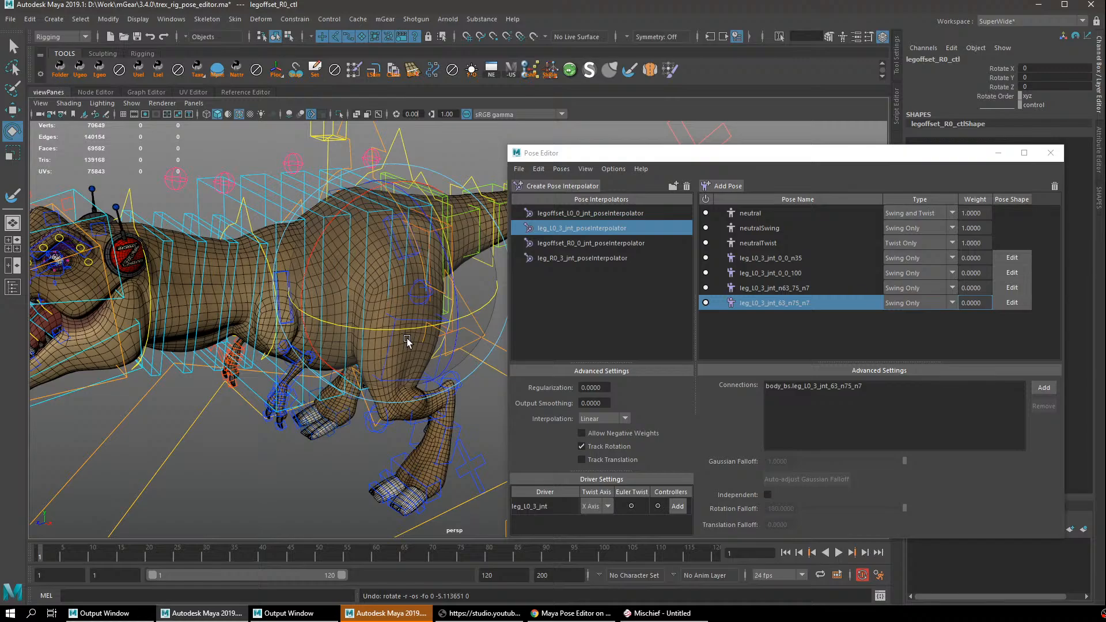
# Look over the Pose Editor's import and export options and the pose list of legoffset_L0_0_jnt_poseInterpolator.
pyautogui.click(605, 225)
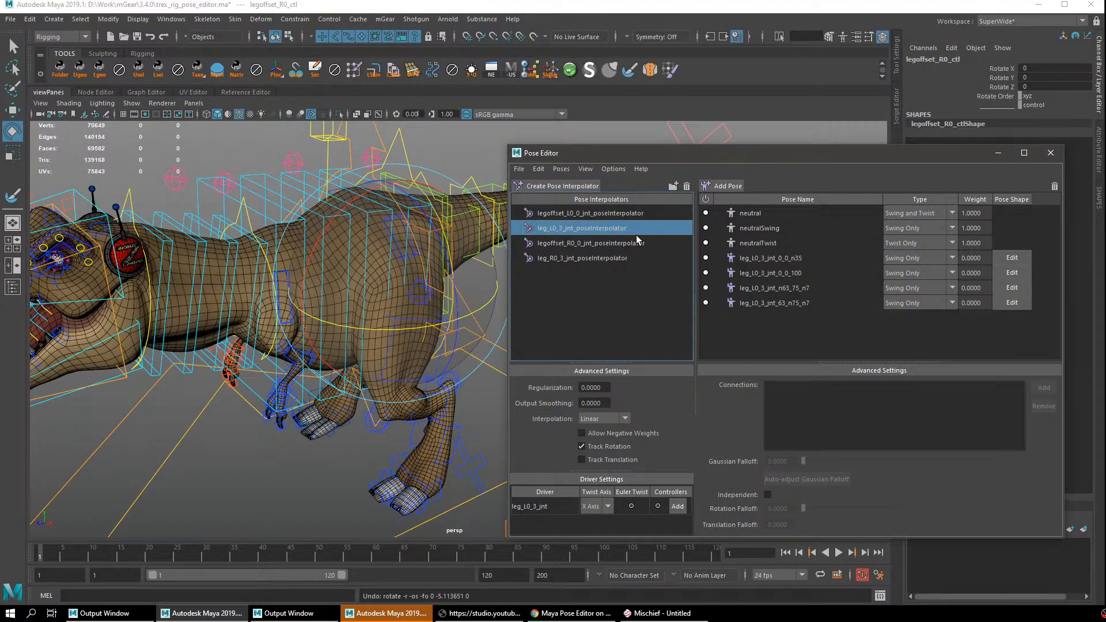
pyautogui.keyDown('alt'); pyautogui.moveTo(328, 369); pyautogui.dragTo(555, 257); pyautogui.keyUp('alt')
pyautogui.moveTo(666, 160); pyautogui.dragTo(693, 152)
pyautogui.keyDown('alt'); pyautogui.moveTo(337, 288); pyautogui.dragTo(426, 291); pyautogui.keyUp('alt')
pyautogui.press('q')
pyautogui.click(544, 163)
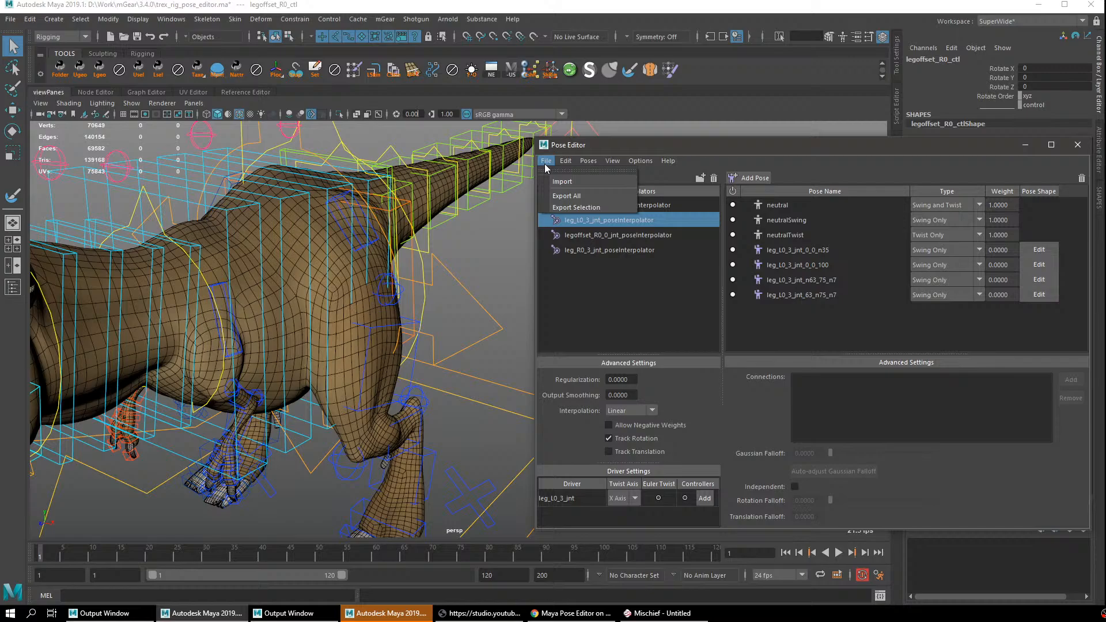
pyautogui.click(586, 322)
pyautogui.click(640, 206)
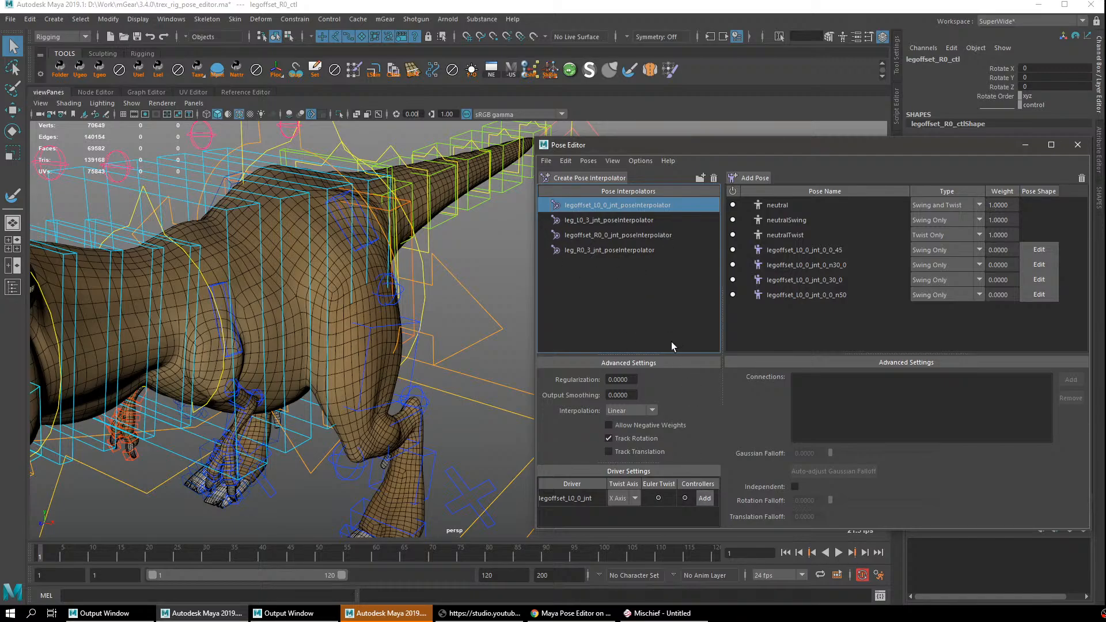
# Graph the input and output connections of leg_L0_3_jnt_poseInterpolator in the Node Editor and examine them.
pyautogui.click(107, 94)
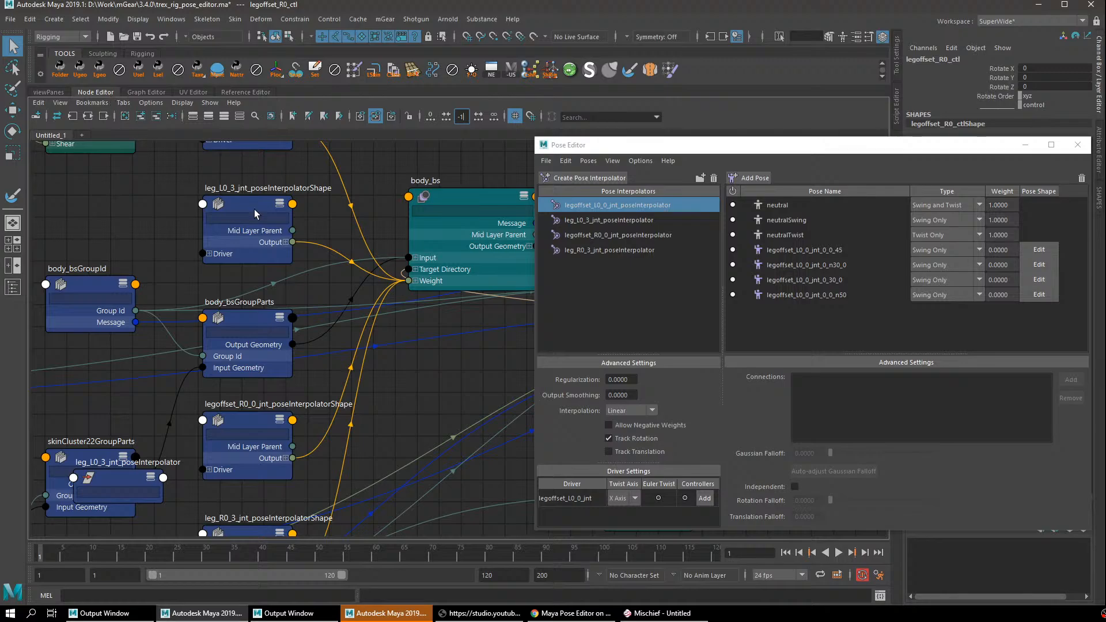
pyautogui.keyDown('alt'); pyautogui.moveTo(353, 201); pyautogui.dragTo(339, 206, button='right'); pyautogui.keyUp('alt')
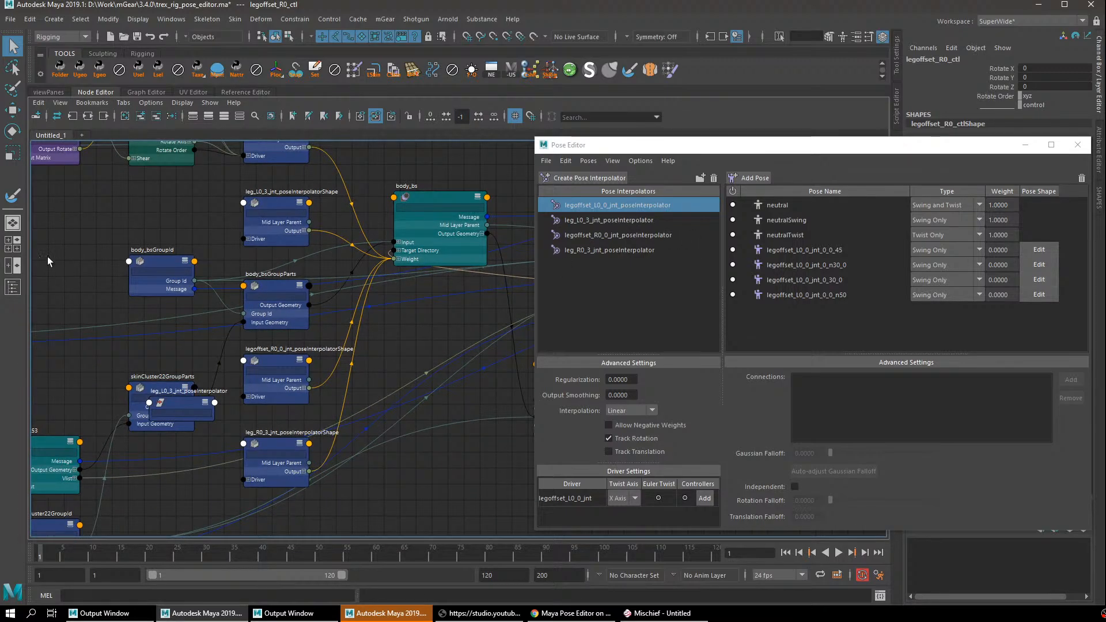
pyautogui.click(8, 290)
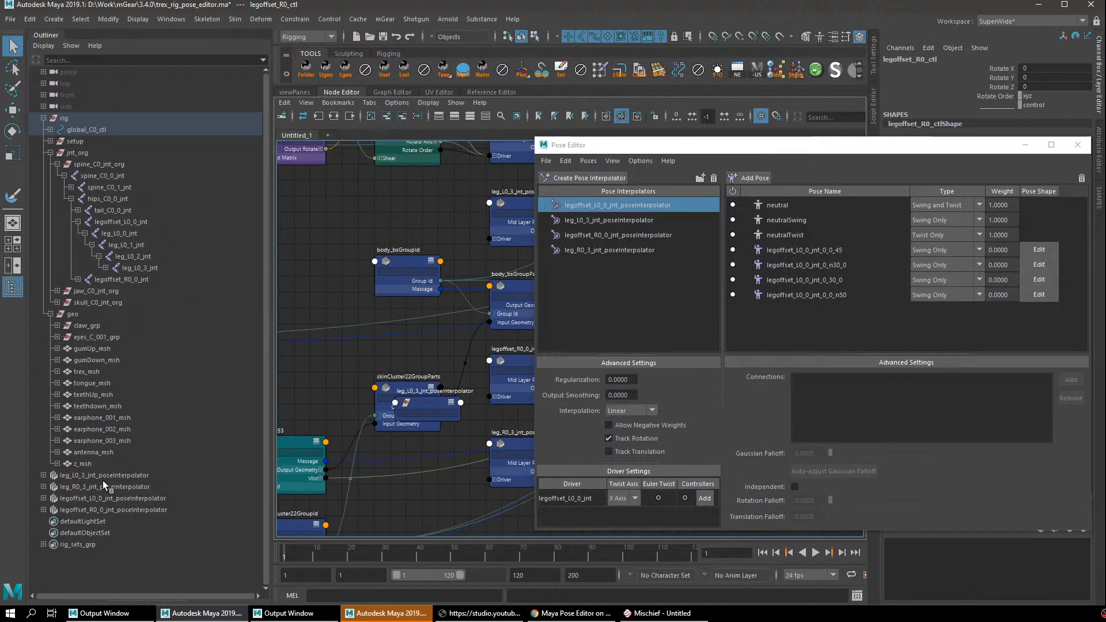
pyautogui.click(103, 476)
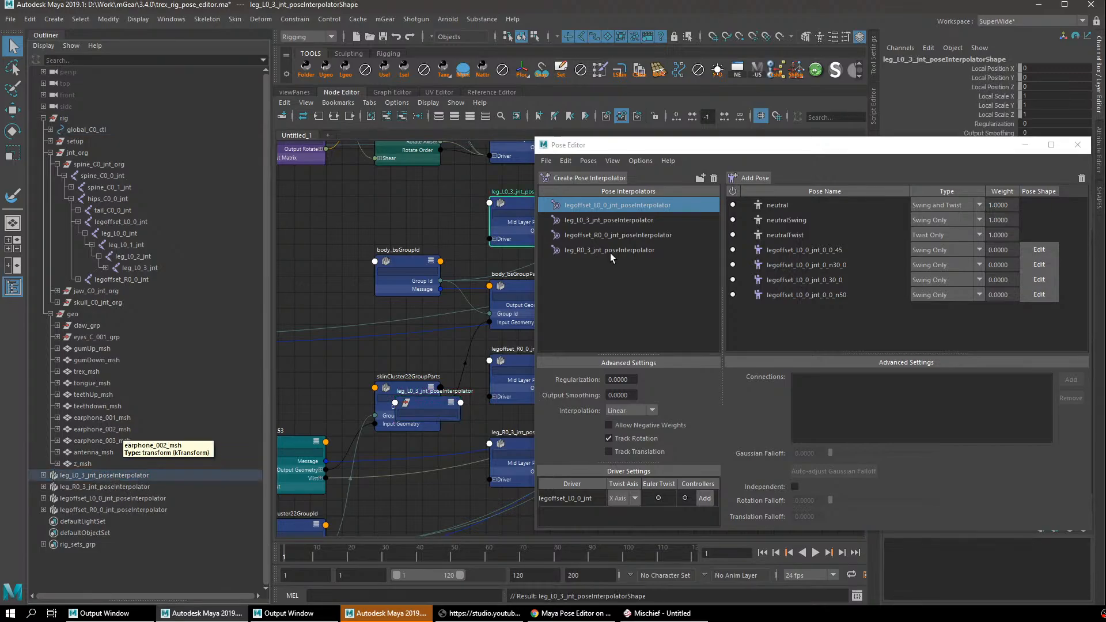
pyautogui.click(337, 119)
pyautogui.moveTo(762, 145); pyautogui.dragTo(839, 173)
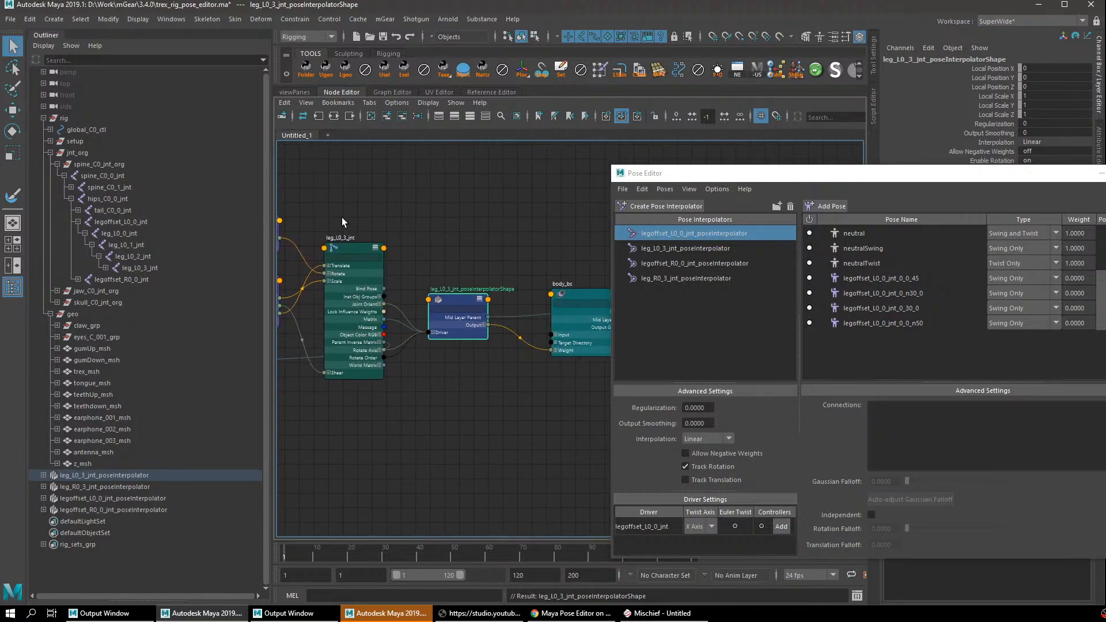
pyautogui.scroll(1, 423, 250)
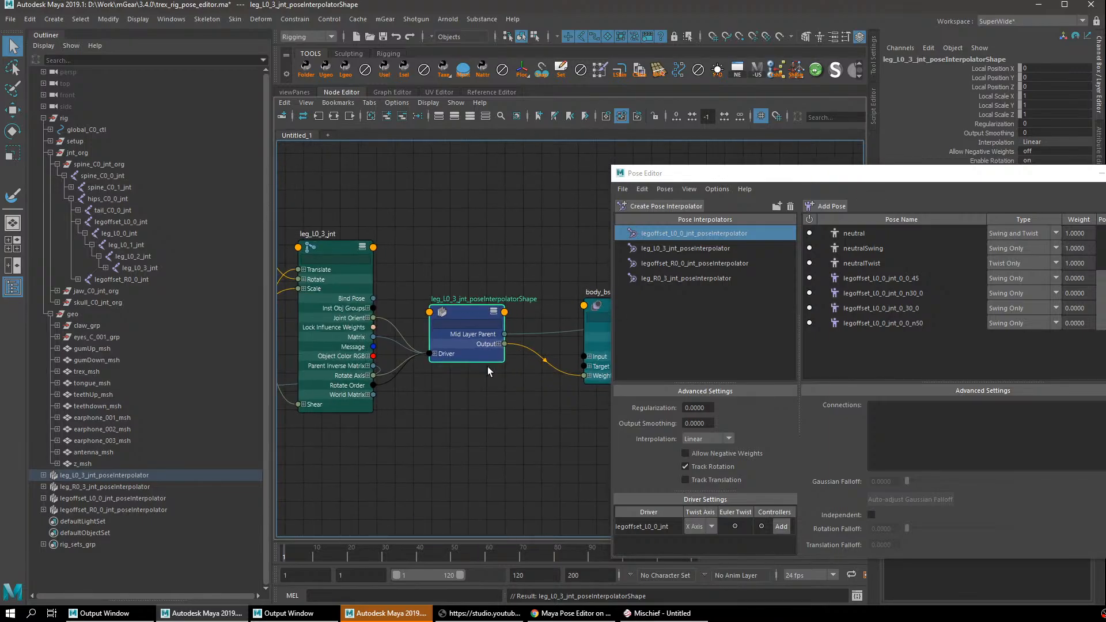
# Select the left hip control legoffset_L0_ctl in the viewport and copy its name.
pyautogui.click(303, 92)
pyautogui.click(515, 266)
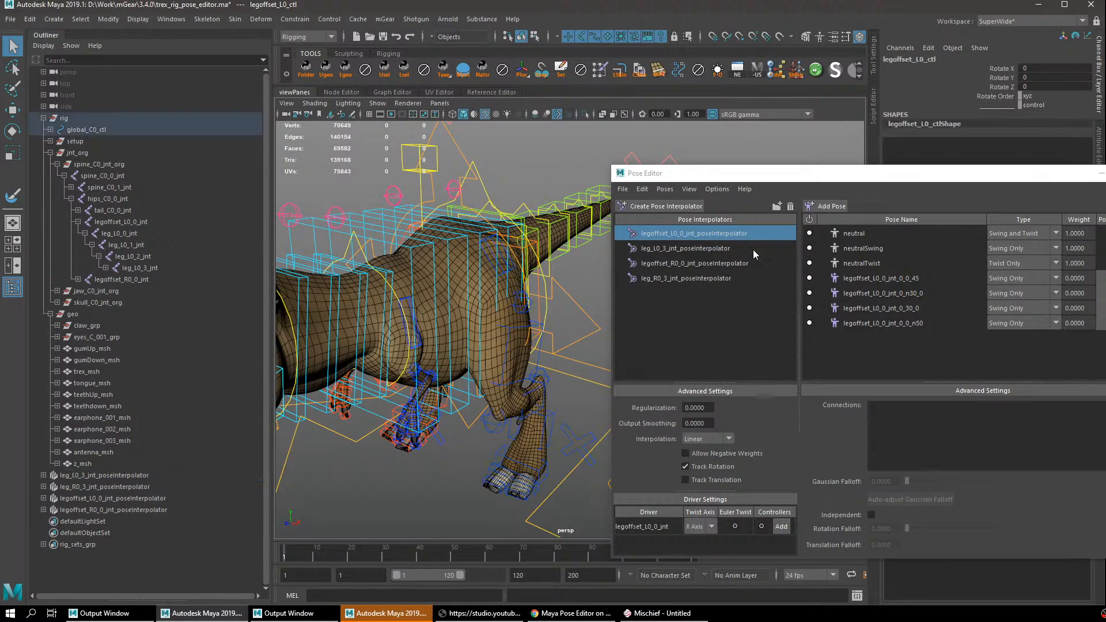
pyautogui.click(933, 57)
pyautogui.keyDown('alt'); pyautogui.moveTo(390, 327); pyautogui.dragTo(431, 332, button='right'); pyautogui.keyUp('alt')
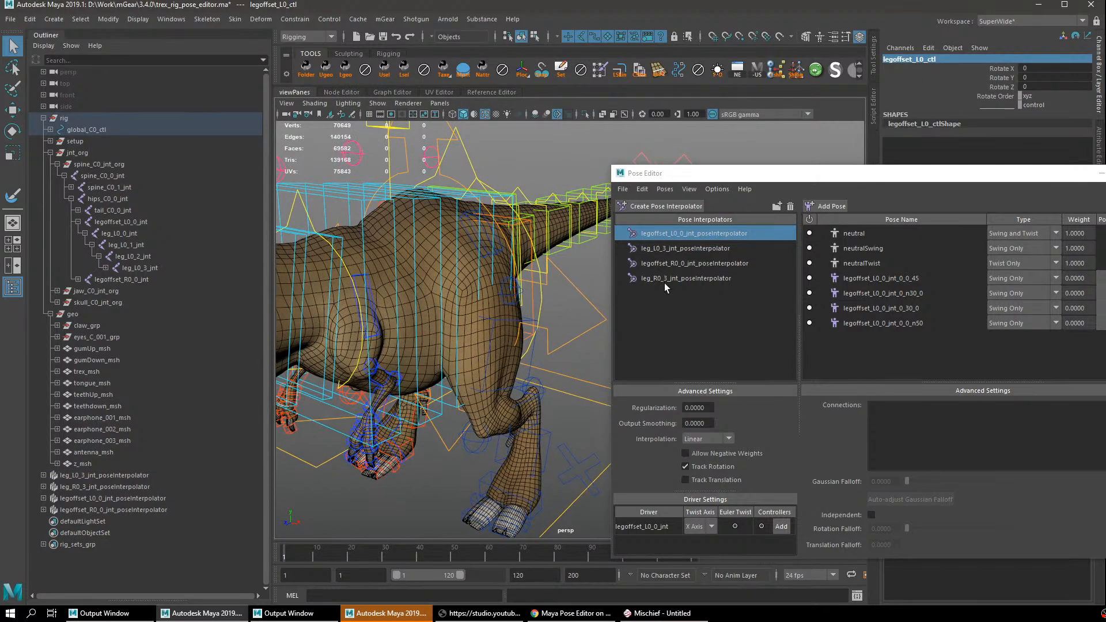
# Graph the input and output connections of legoffset_L0_0_jnt_poseInterpolator in the Node Editor.
pyautogui.click(344, 92)
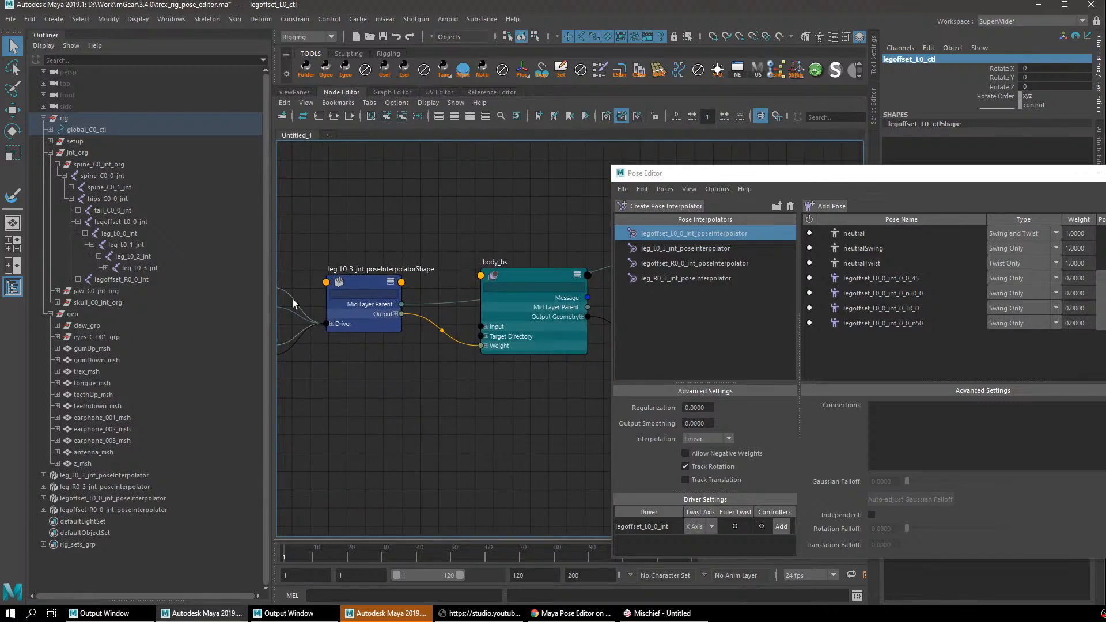
pyautogui.click(131, 498)
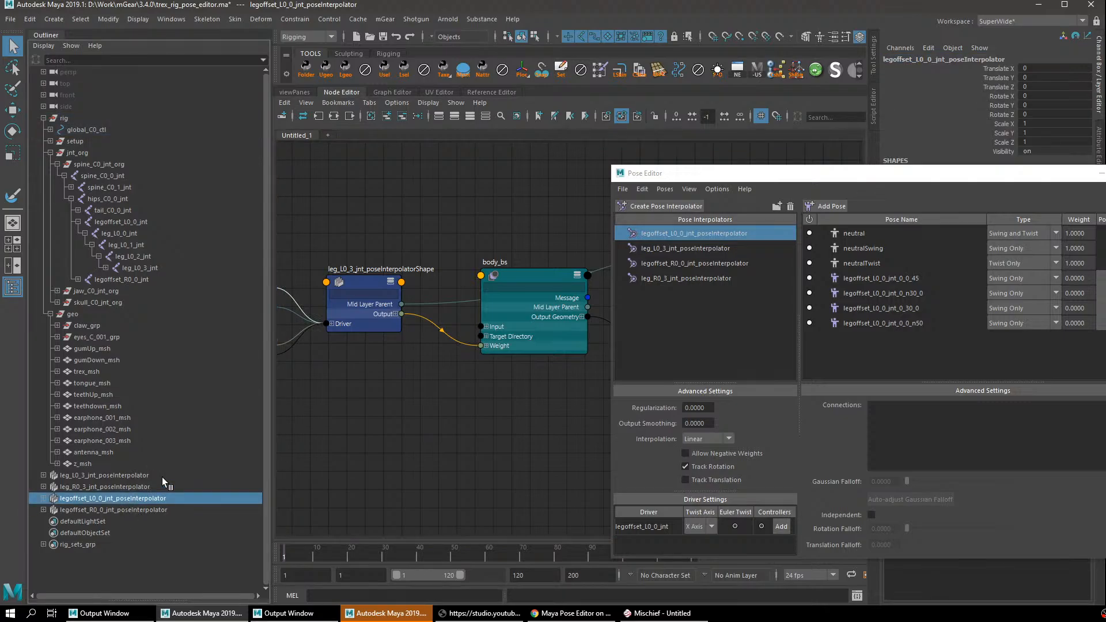
pyautogui.click(334, 115)
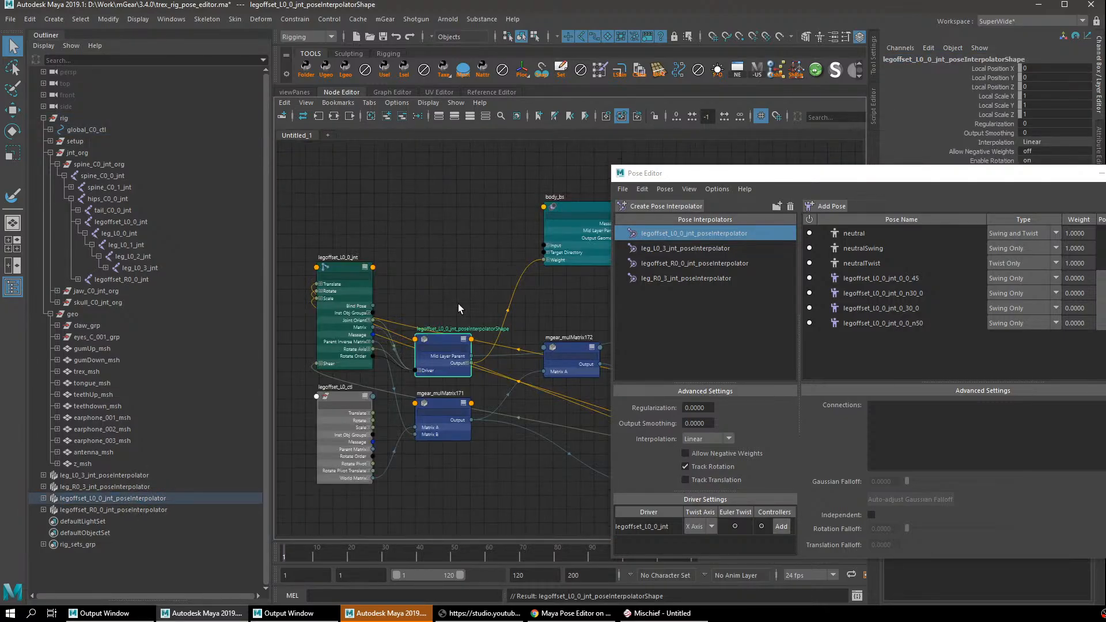
pyautogui.scroll(2, 440, 304)
pyautogui.moveTo(440, 345); pyautogui.dragTo(464, 342)
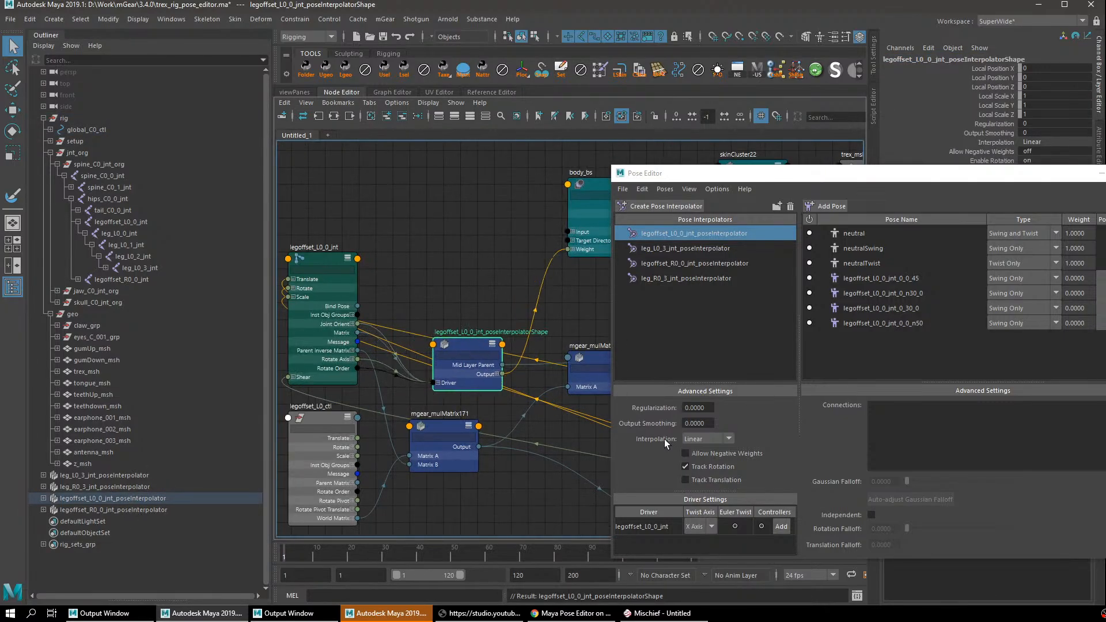
# Add legoffset_L0_ctl.rotate as a driver controller of legoffset_L0_0_jnt_poseInterpolator.
pyautogui.click(781, 525)
pyautogui.click(652, 262)
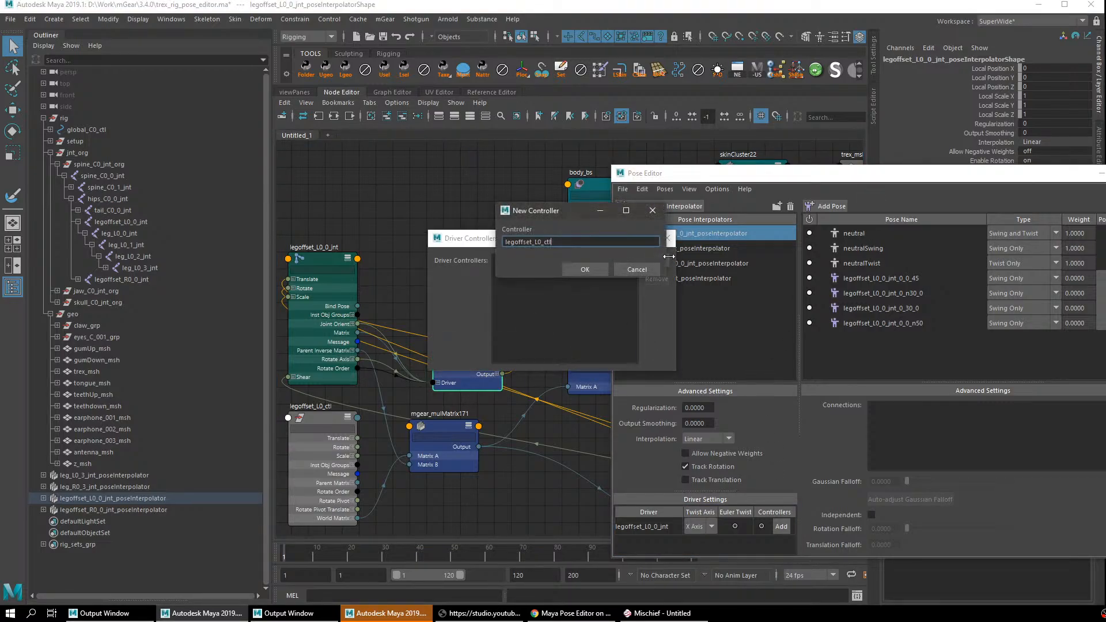
pyautogui.write('.rotate')
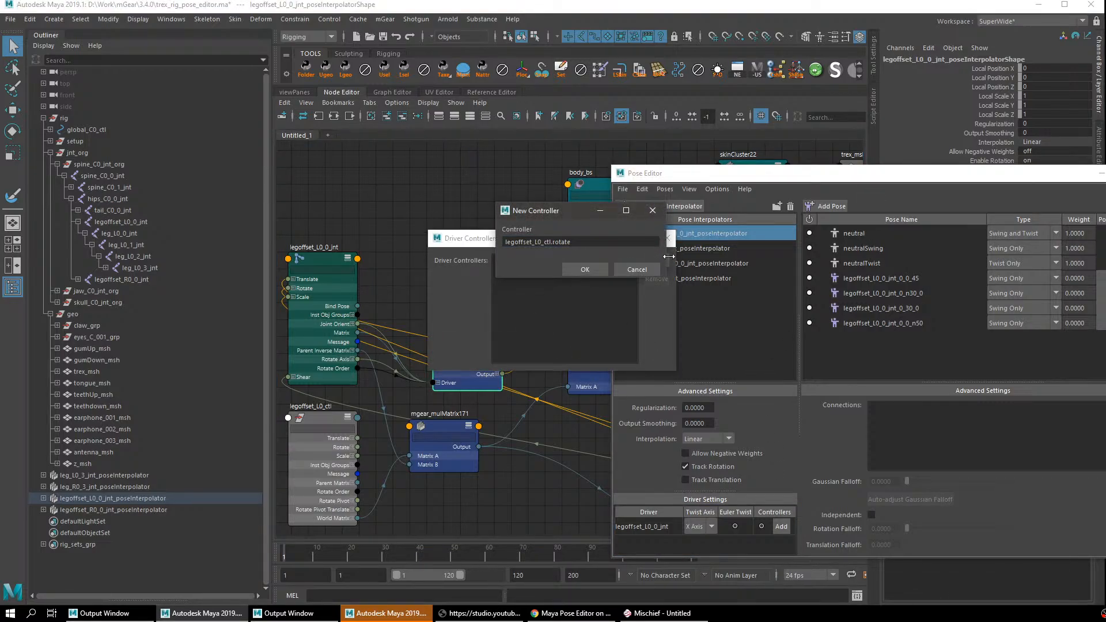
pyautogui.click(584, 269)
pyautogui.moveTo(586, 245); pyautogui.dragTo(778, 258)
# Reposition the legoffset_L0_ctl node and remove mgear_mulMatrix171 from the graph.
pyautogui.scroll(3, 403, 406)
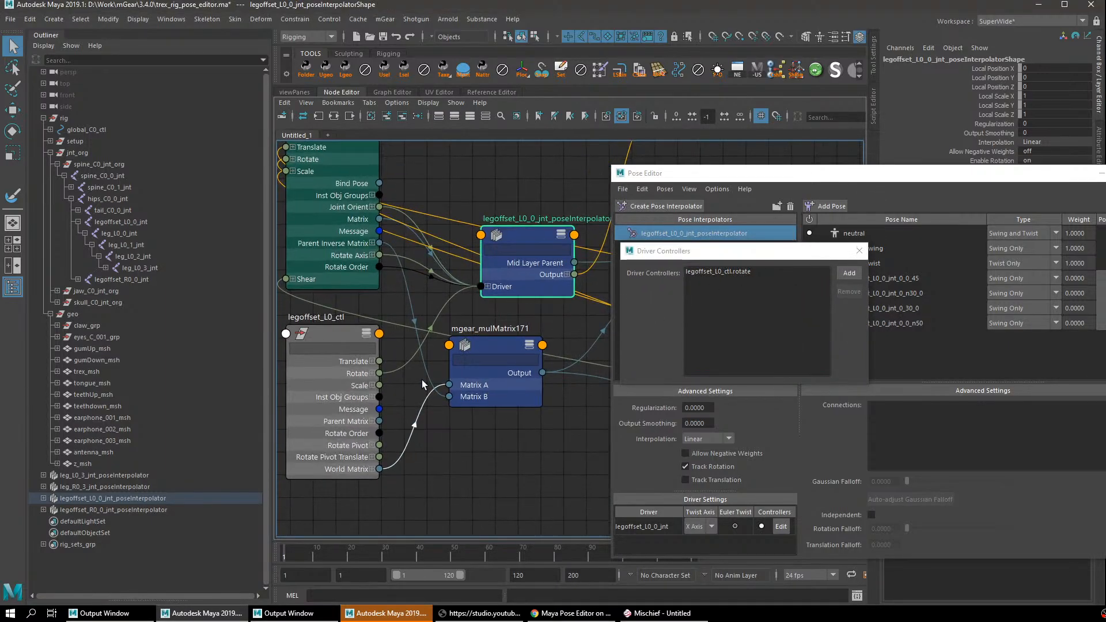
pyautogui.moveTo(354, 340); pyautogui.dragTo(338, 338)
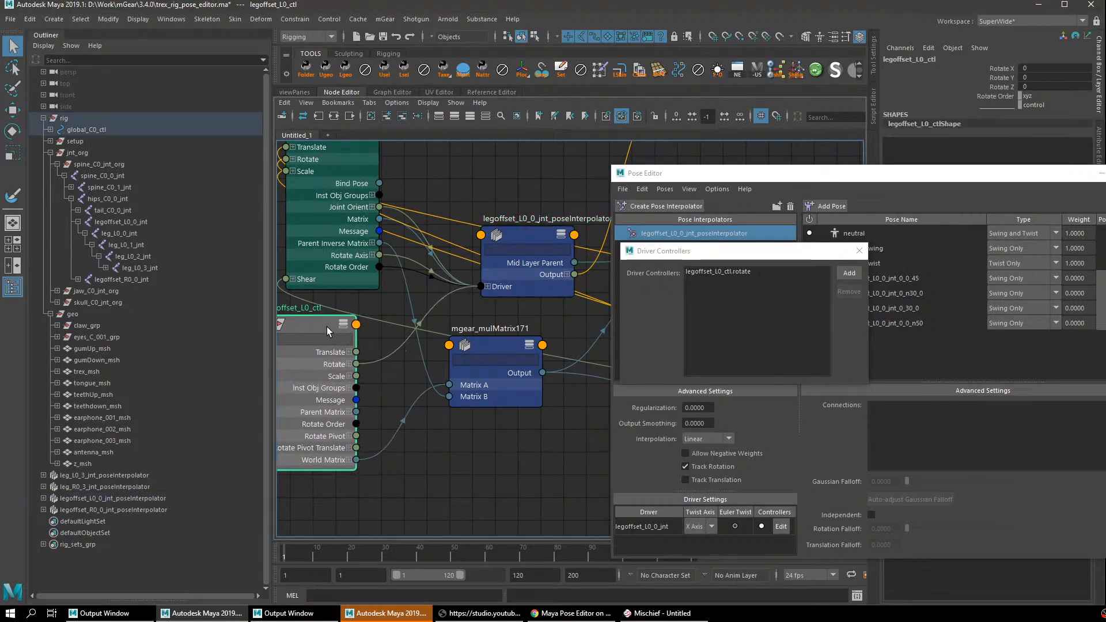
pyautogui.moveTo(486, 355); pyautogui.dragTo(494, 376)
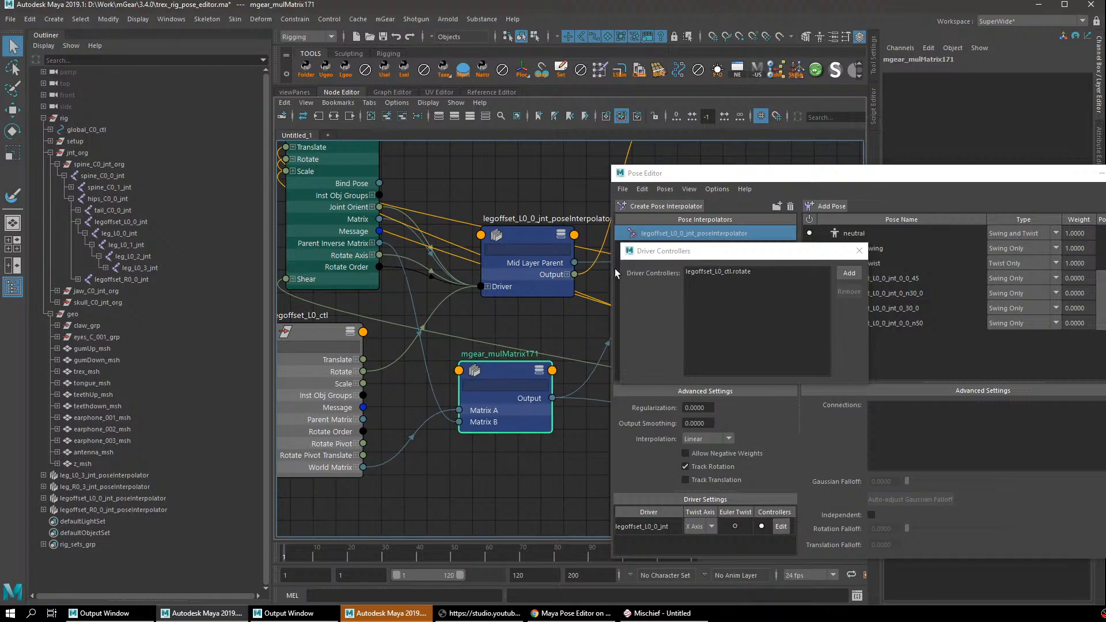
pyautogui.click(402, 117)
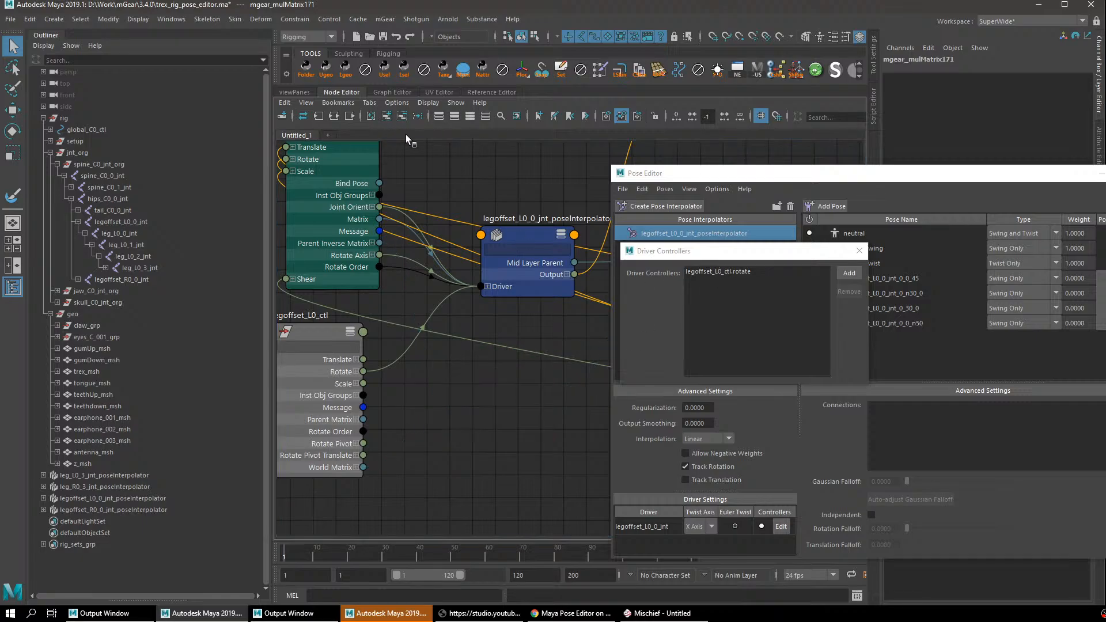
# Expand the interpolator's Driver[0] and Driver Controller attributes to examine the connection from legoffset_L0_ctl's rotate, and close the driver controllers list.
pyautogui.click(356, 372)
pyautogui.click(487, 286)
pyautogui.click(495, 298)
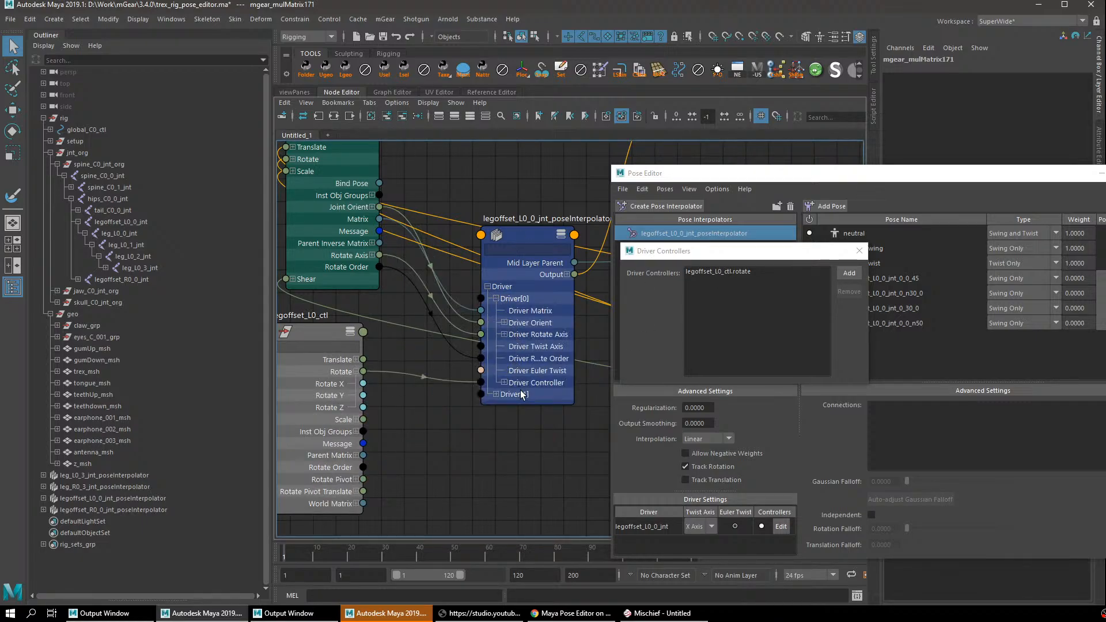
pyautogui.click(504, 383)
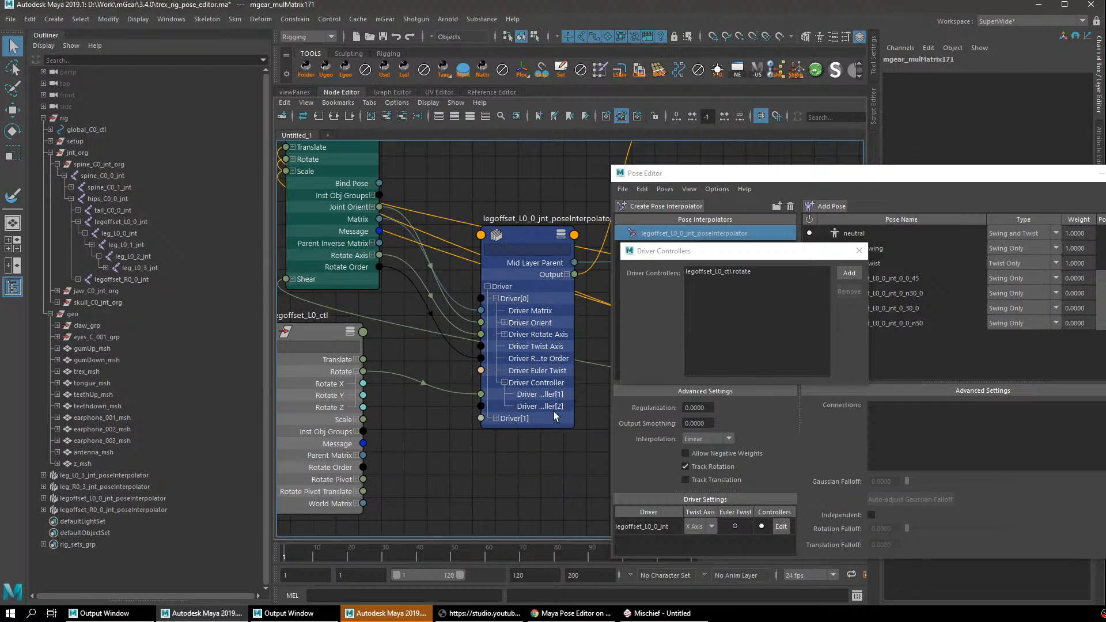
pyautogui.moveTo(573, 425); pyautogui.dragTo(612, 425)
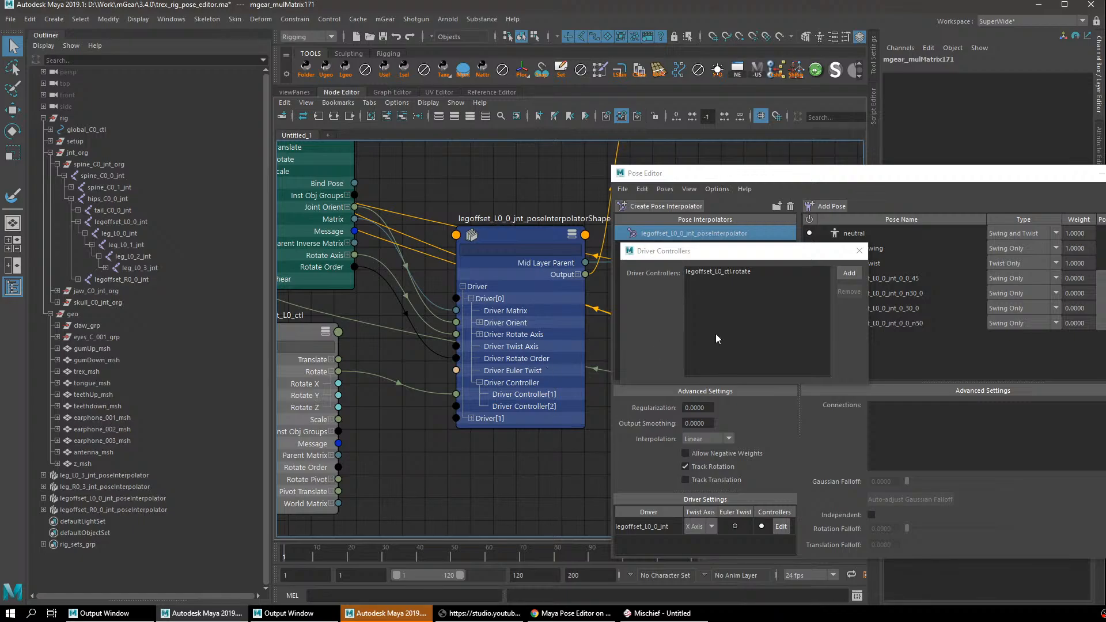
pyautogui.click(859, 251)
# Return to the viewport and look through the legoffset_L0_0_jnt poses and their blend shape connections, ending on neutral.
pyautogui.click(293, 92)
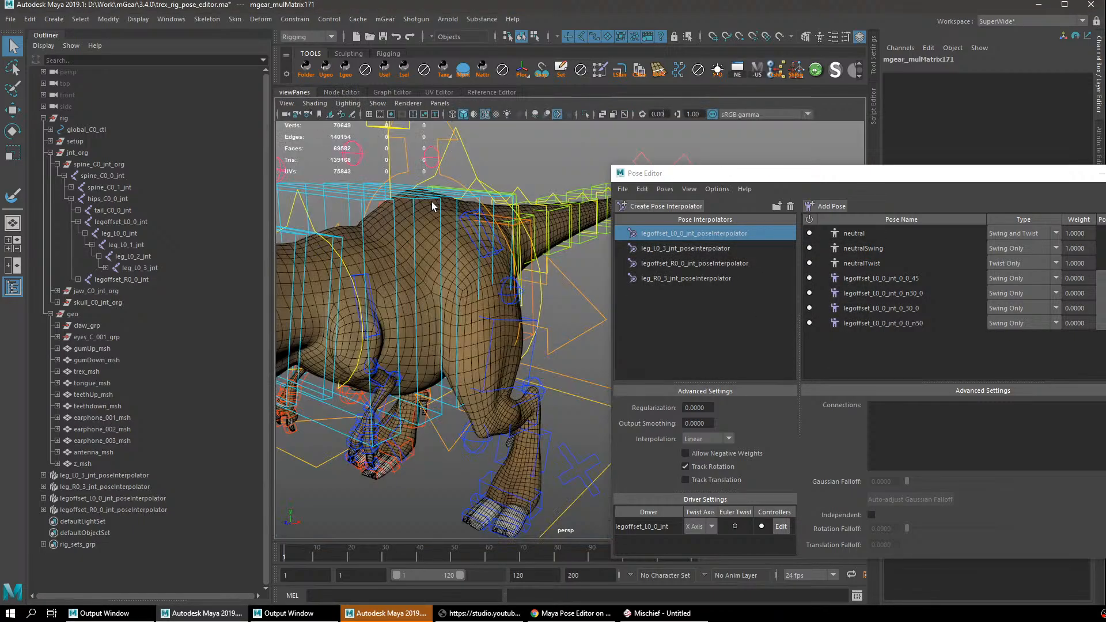
pyautogui.click(879, 278)
pyautogui.click(883, 294)
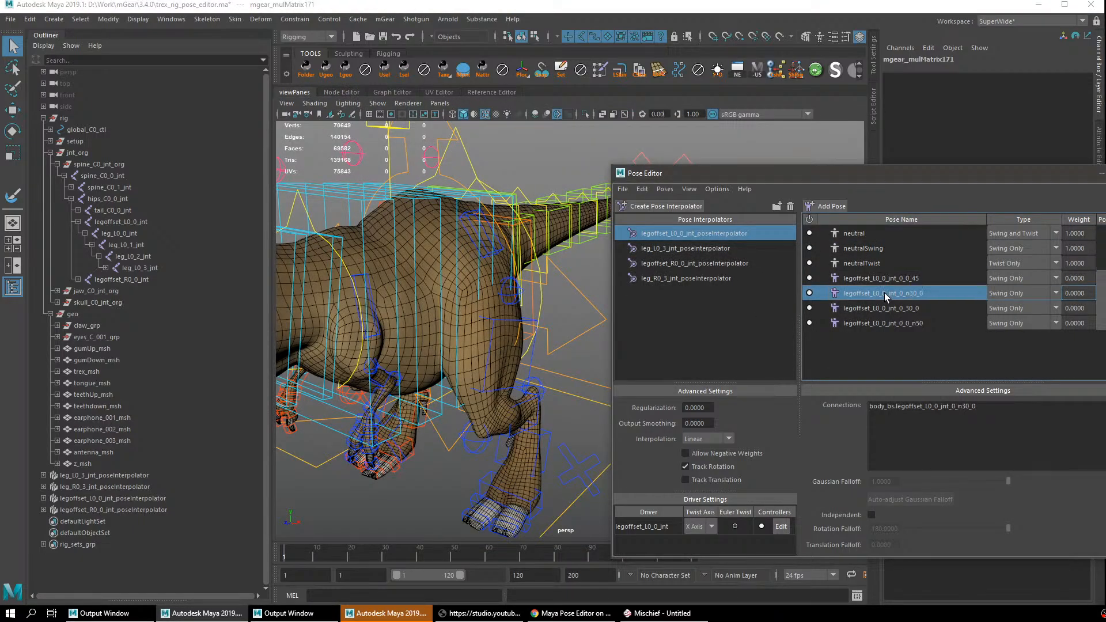
pyautogui.click(885, 307)
pyautogui.click(888, 322)
pyautogui.click(888, 308)
pyautogui.click(888, 292)
pyautogui.click(886, 273)
pyautogui.click(860, 236)
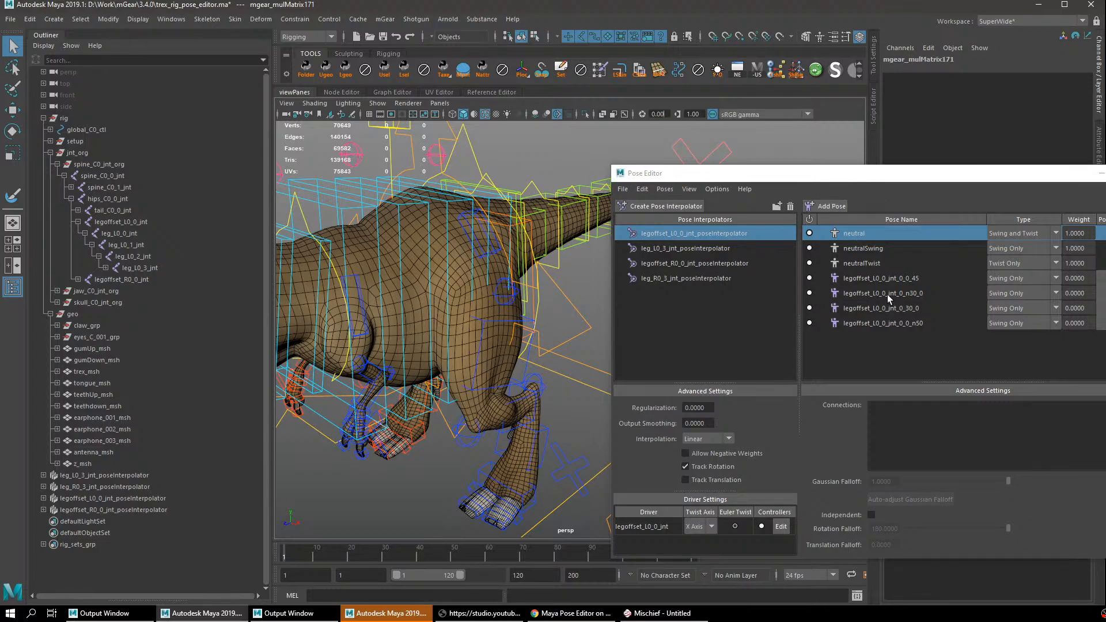
# Select the pose legoffset_L0_0_jnt_0_0_45 and rotate legoffset_L0_ctl to about 19.67 in Z to test it.
pyautogui.click(897, 277)
pyautogui.keyDown('alt'); pyautogui.moveTo(494, 341); pyautogui.dragTo(668, 271); pyautogui.keyUp('alt')
pyautogui.click(498, 247)
pyautogui.press('e')
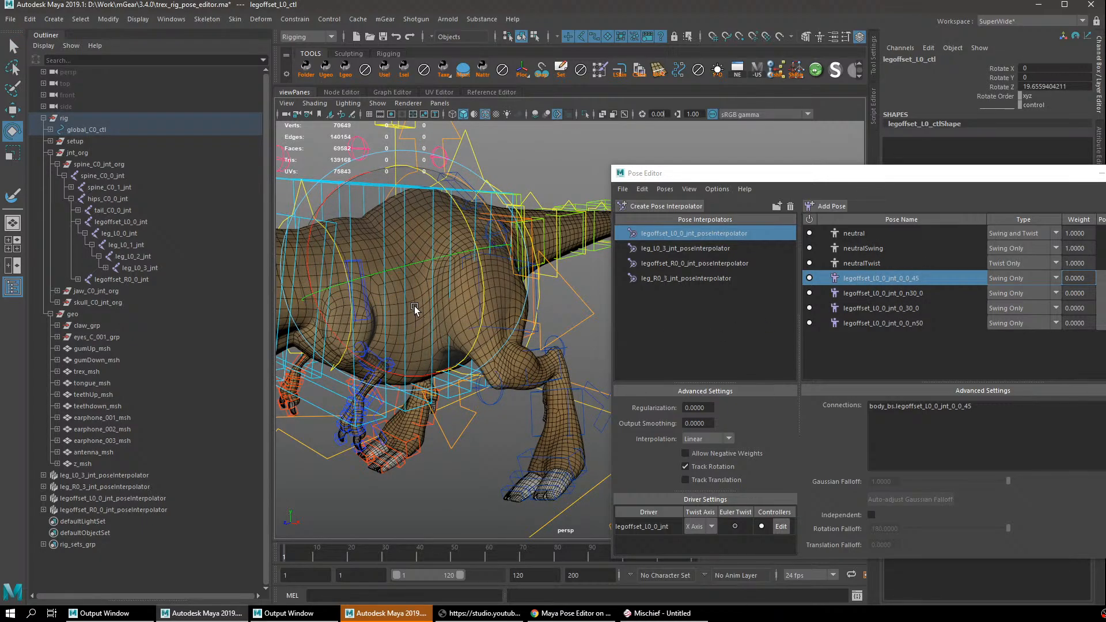
pyautogui.click(901, 280)
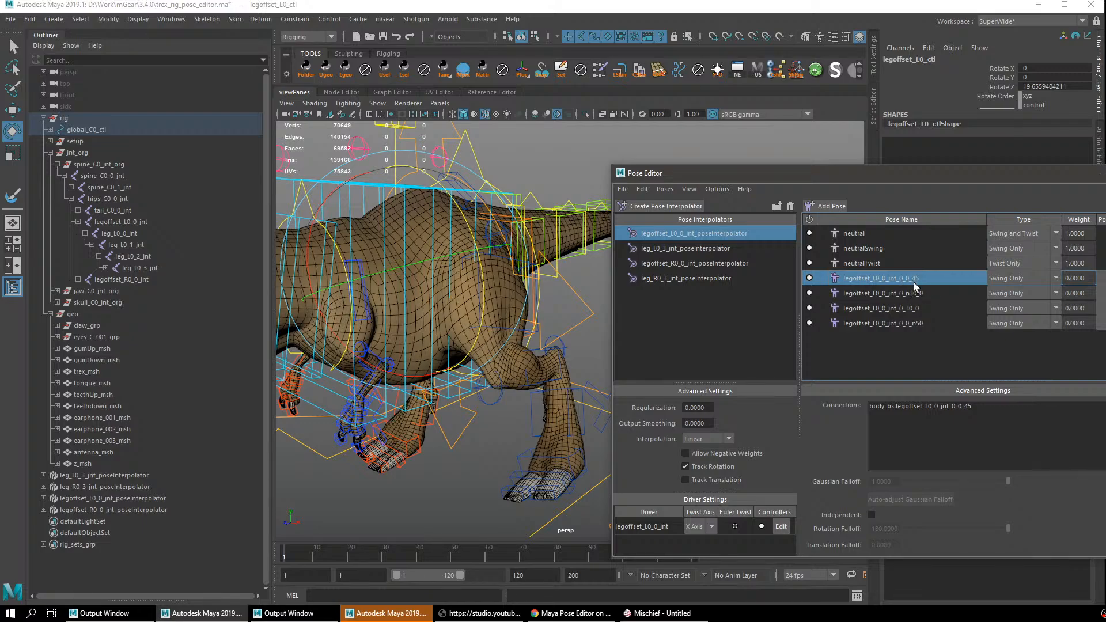
pyautogui.click(1055, 87)
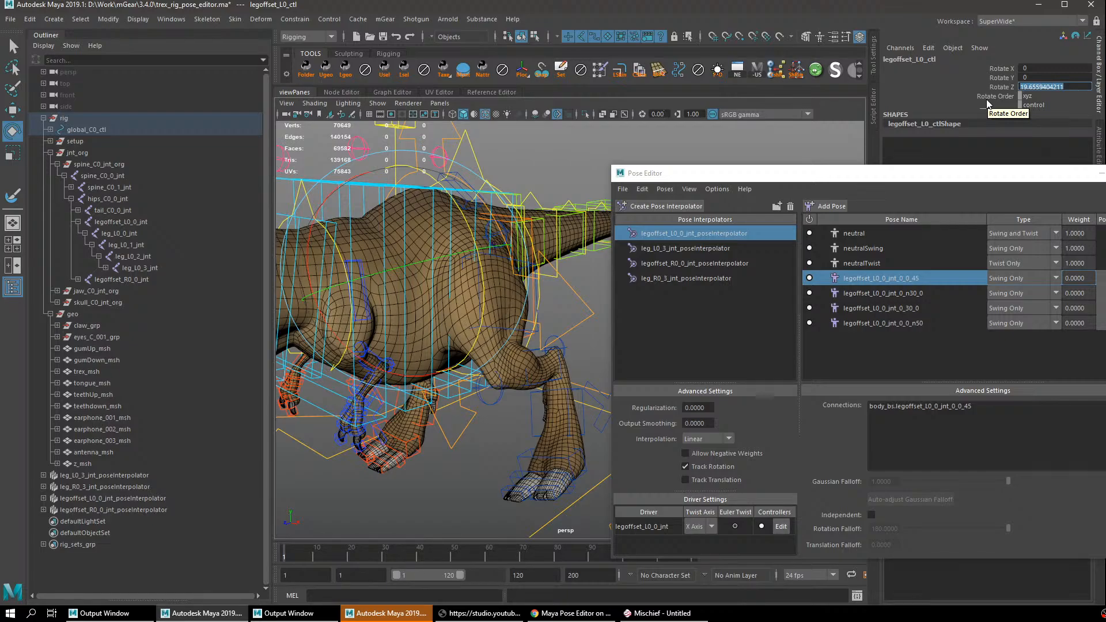
# Compare the custom poses legoffset_L0_0_jnt_0_0_45 and legoffset_L0_0_jnt_0_n30_0 with the neutralTwist pose.
pyautogui.click(859, 340)
pyautogui.moveTo(879, 297); pyautogui.dragTo(874, 281)
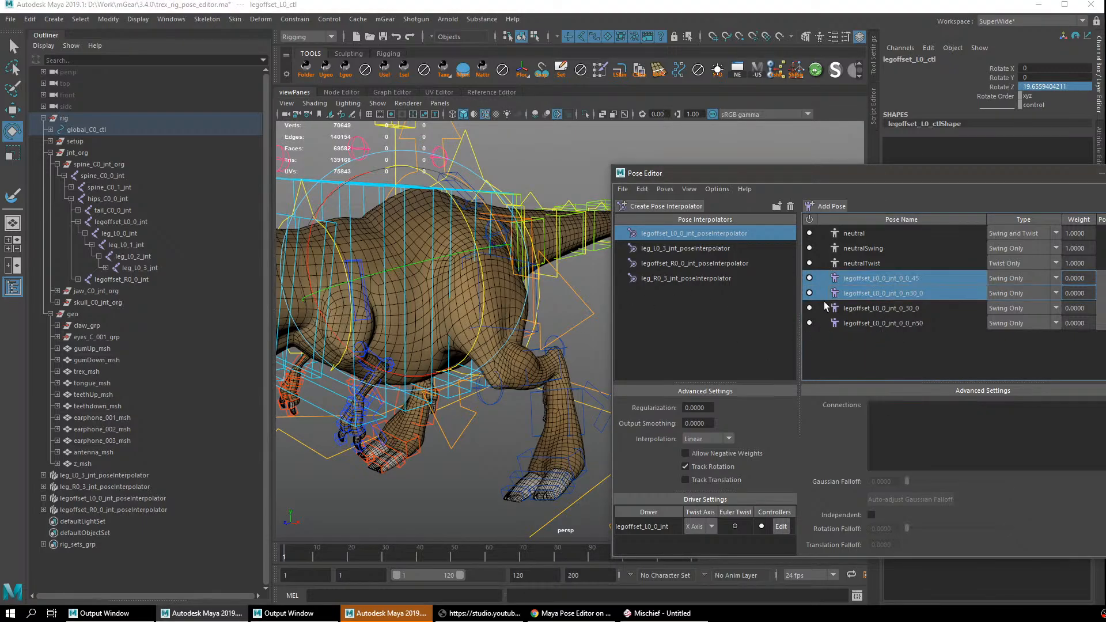
pyautogui.click(873, 297)
pyautogui.click(868, 267)
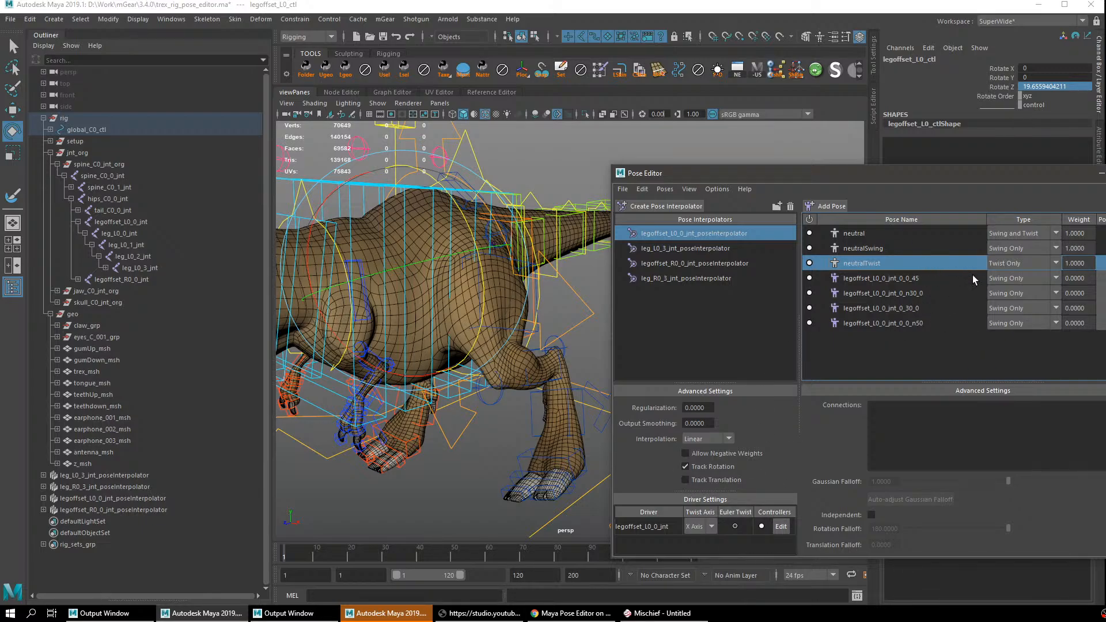
# Reposition the Pose Editor, test rotating legoffset_L0_ctl in Y and in X, and undo both test rotations.
pyautogui.moveTo(972, 172); pyautogui.dragTo(920, 159)
pyautogui.click(957, 318)
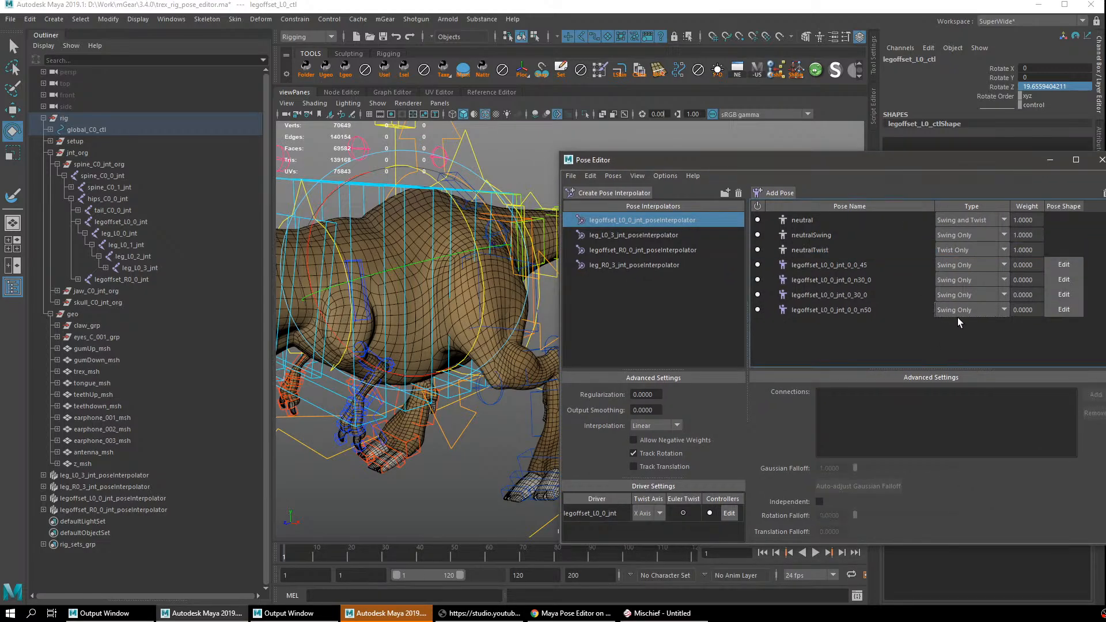
pyautogui.rightClick(485, 282)
pyautogui.click(507, 312)
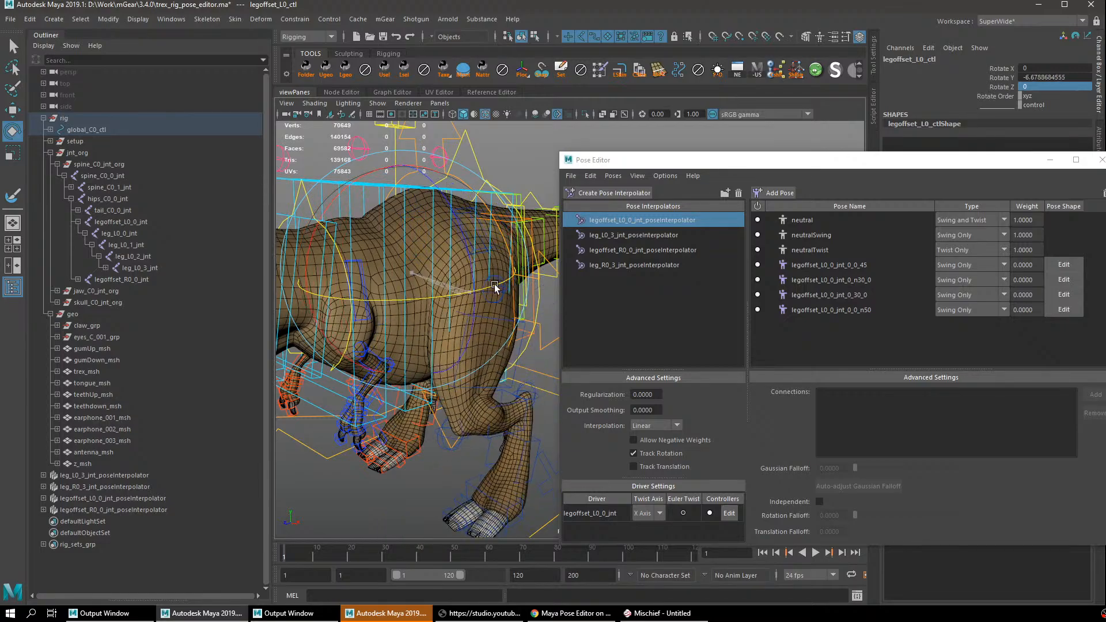
pyautogui.click(1004, 78)
pyautogui.click(995, 69)
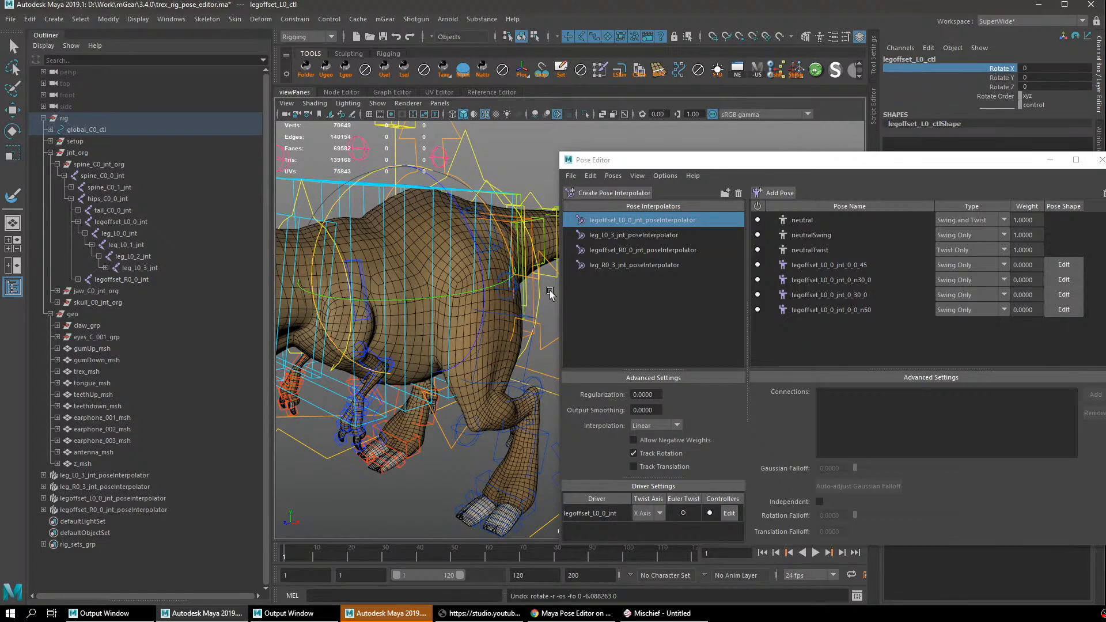
pyautogui.moveTo(550, 295); pyautogui.dragTo(531, 356, button='middle')
pyautogui.hotkey('ctrl', 'z')
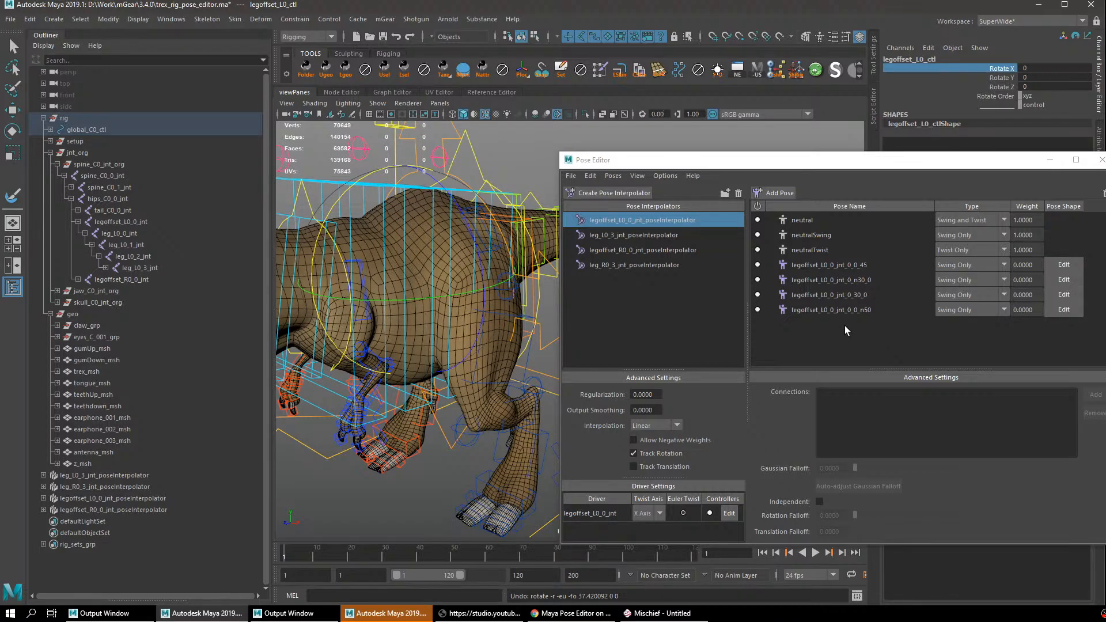
# Check the custom poses' type options, rotate legoffset_L0_ctl to about 30.7 in Z, and test a twist in X, undoing the twist.
pyautogui.click(989, 312)
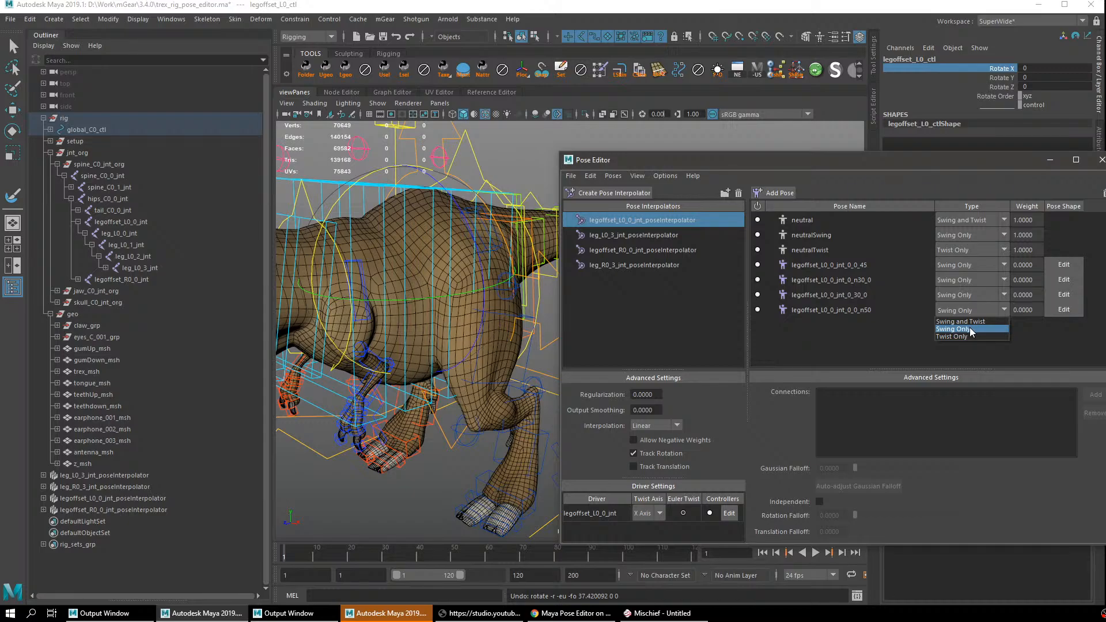
pyautogui.click(977, 264)
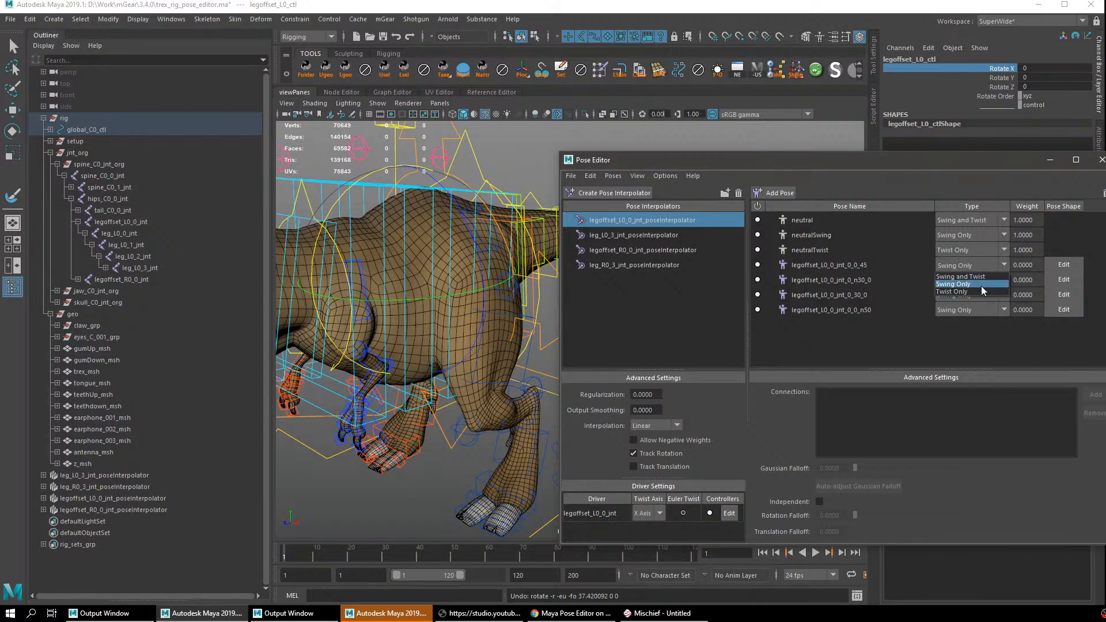
pyautogui.keyDown('alt'); pyautogui.moveTo(463, 271); pyautogui.dragTo(502, 313, button='middle'); pyautogui.keyUp('alt')
pyautogui.keyDown('alt'); pyautogui.moveTo(503, 313); pyautogui.dragTo(558, 326, button='right'); pyautogui.keyUp('alt')
pyautogui.keyDown('alt'); pyautogui.moveTo(558, 326); pyautogui.dragTo(445, 227); pyautogui.keyUp('alt')
pyautogui.moveTo(464, 280)
pyautogui.mouseDown()
pyautogui.moveTo(437, 289)
pyautogui.moveTo(459, 278)
pyautogui.mouseUp()
pyautogui.hotkey('ctrl', 'z')
pyautogui.click(1010, 69)
pyautogui.moveTo(498, 383); pyautogui.dragTo(521, 416, button='middle')
pyautogui.hotkey('ctrl', 'z')
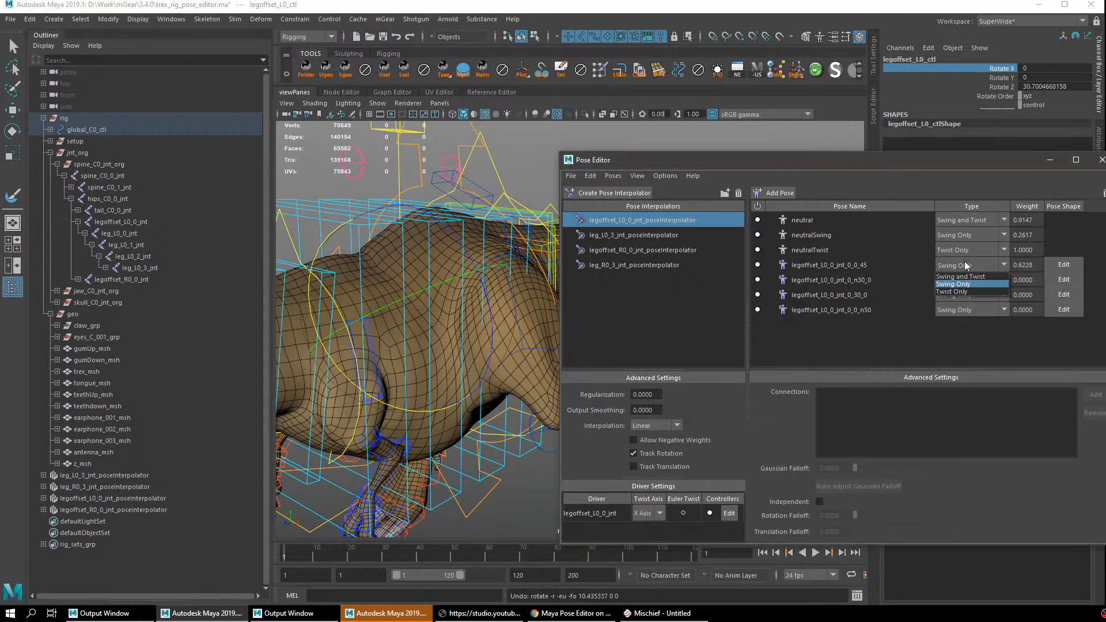
# Set the pose legoffset_L0_0_jnt_0_0_45 to Swing and Twist, test it by twisting legoffset_L0_ctl in X, and undo the twist.
pyautogui.click(967, 264)
pyautogui.click(962, 273)
pyautogui.moveTo(534, 465); pyautogui.dragTo(444, 410, button='middle')
pyautogui.hotkey('ctrl', 'z')
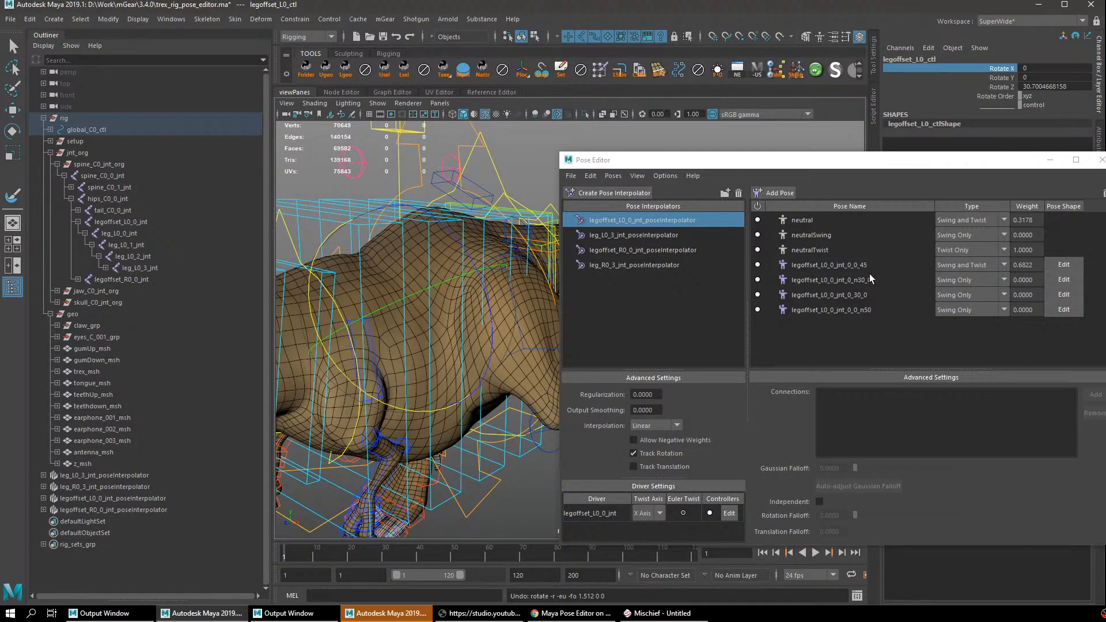
# Set the pose legoffset_L0_0_jnt_0_0_45 to Twist Only, test it by twisting legoffset_L0_ctl in X, and undo the twist.
pyautogui.click(964, 264)
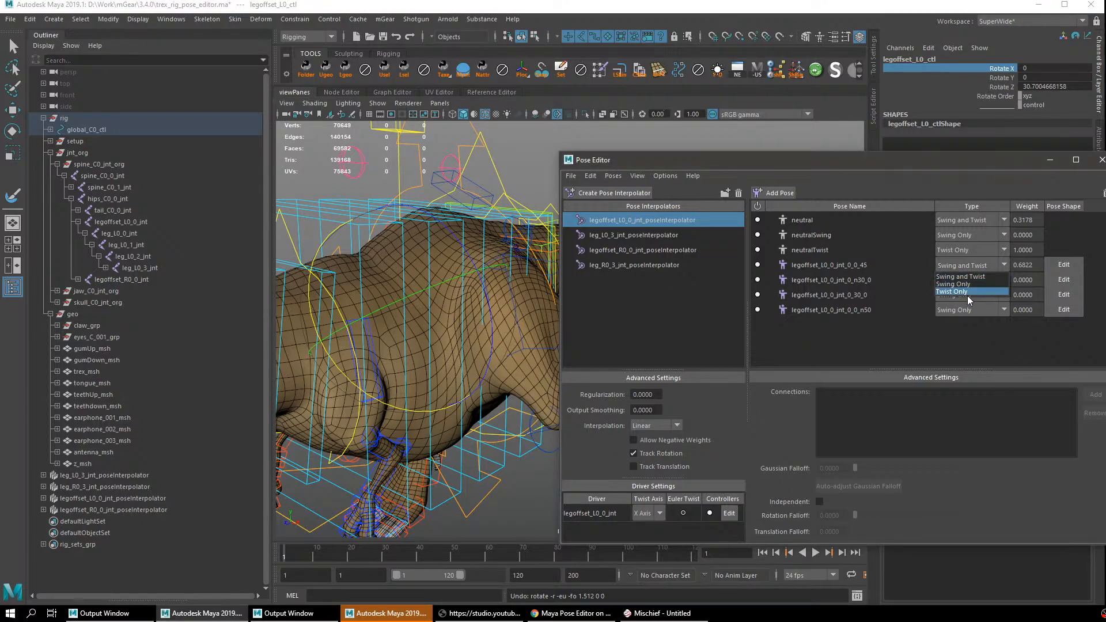
pyautogui.click(967, 294)
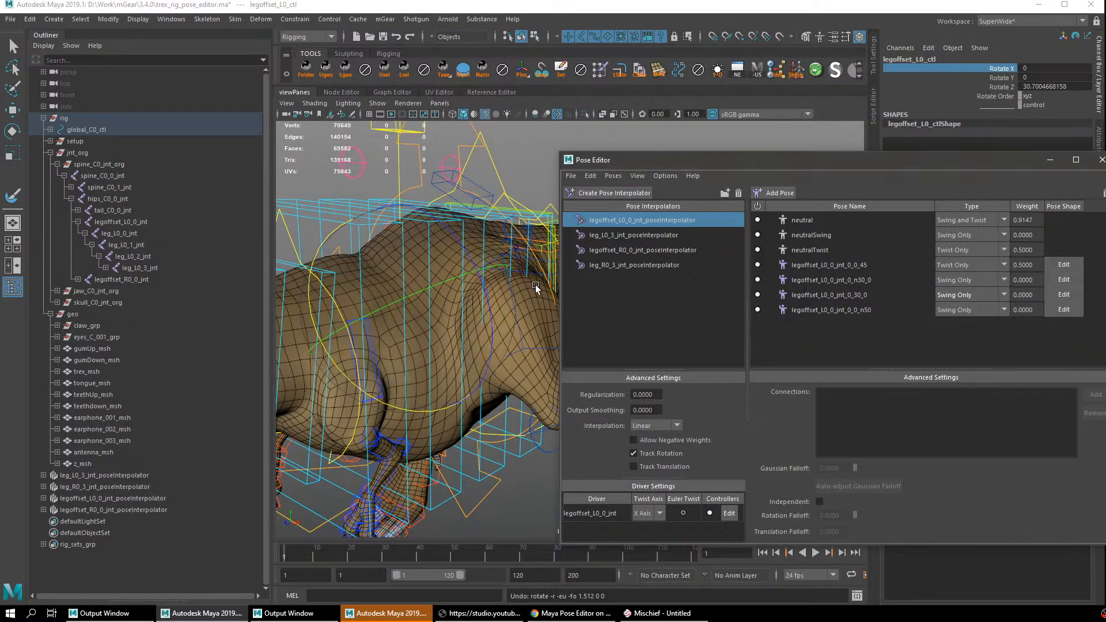
pyautogui.moveTo(523, 435); pyautogui.dragTo(543, 458)
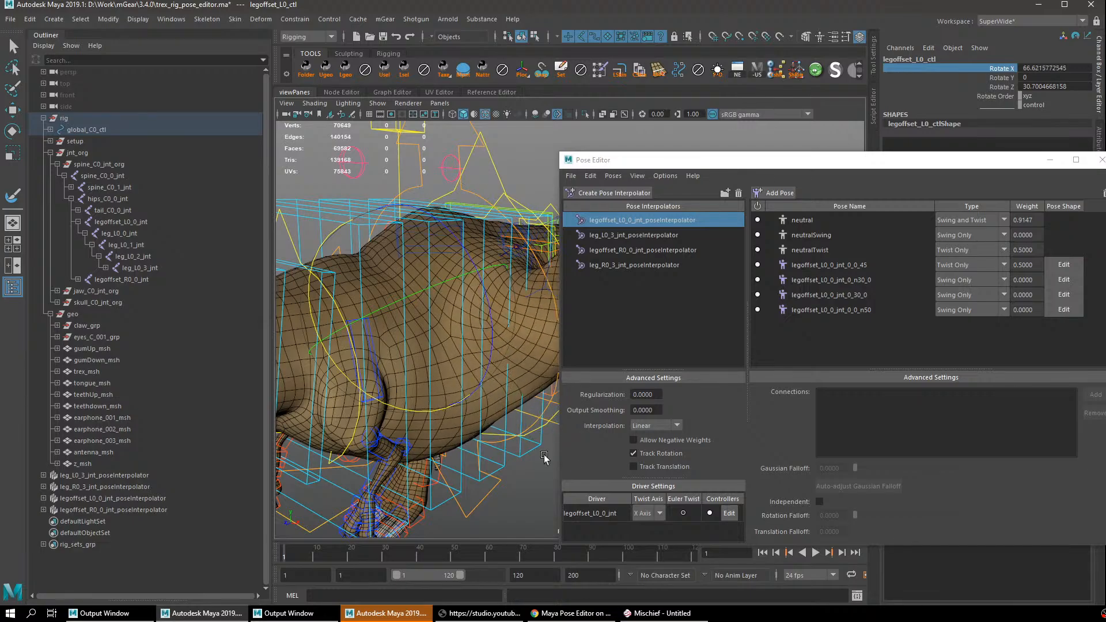
pyautogui.hotkey('ctrl', 'z')
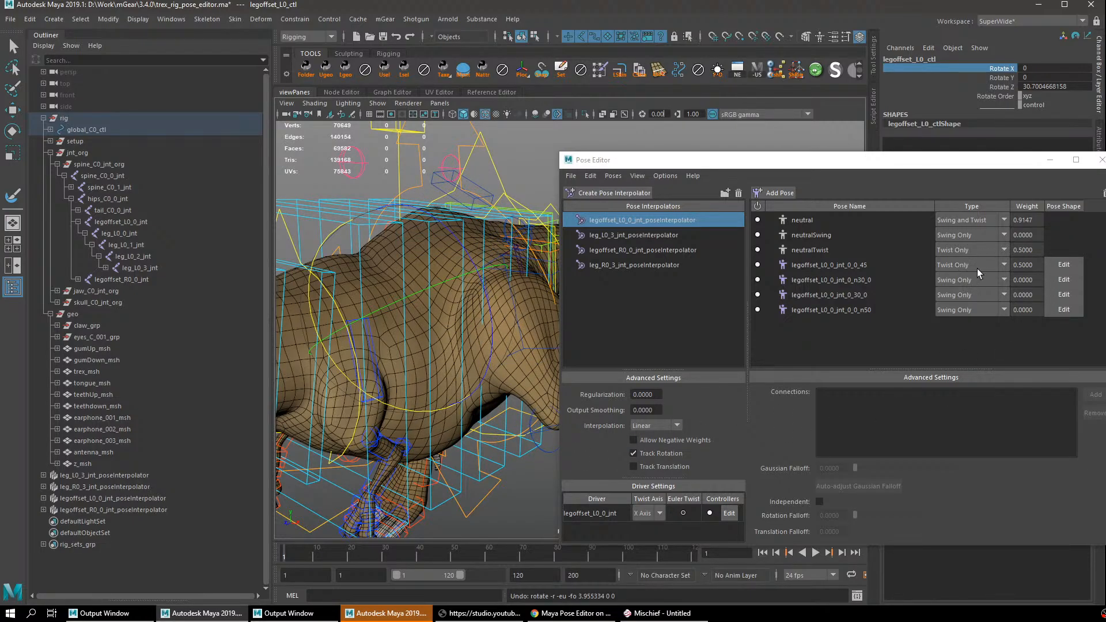
# Reset legoffset_L0_ctl's Z rotation to 0 and twist the control to about 73.4 in X.
pyautogui.click(1045, 87)
pyautogui.write('0')
pyautogui.press('Return')
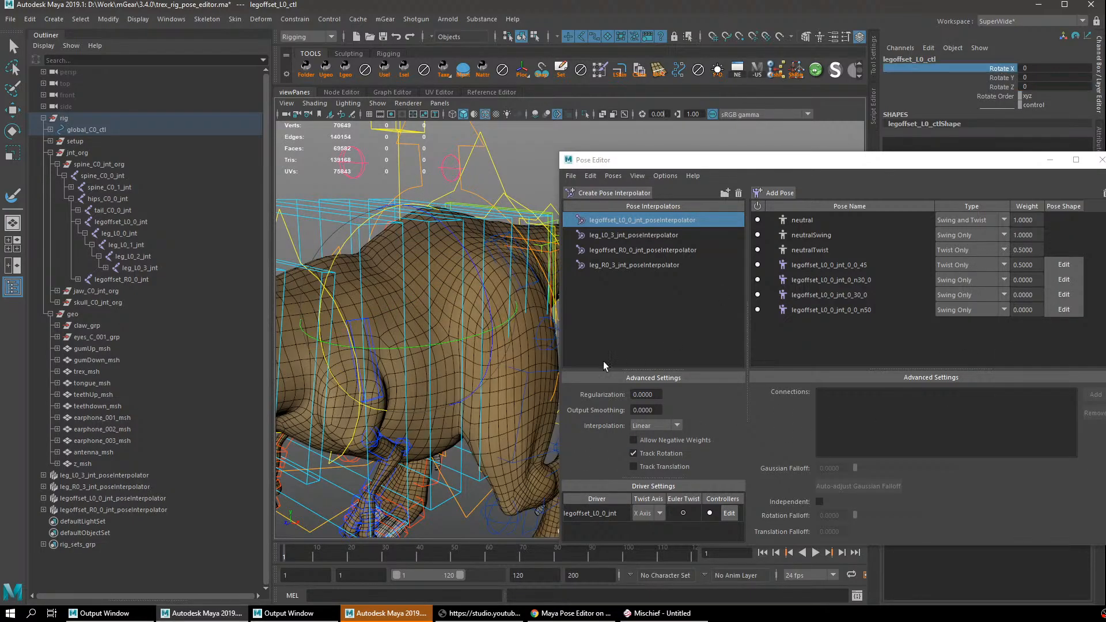
pyautogui.moveTo(521, 383); pyautogui.dragTo(633, 403, button='middle')
pyautogui.keyDown('alt'); pyautogui.moveTo(546, 413); pyautogui.dragTo(512, 424); pyautogui.keyUp('alt')
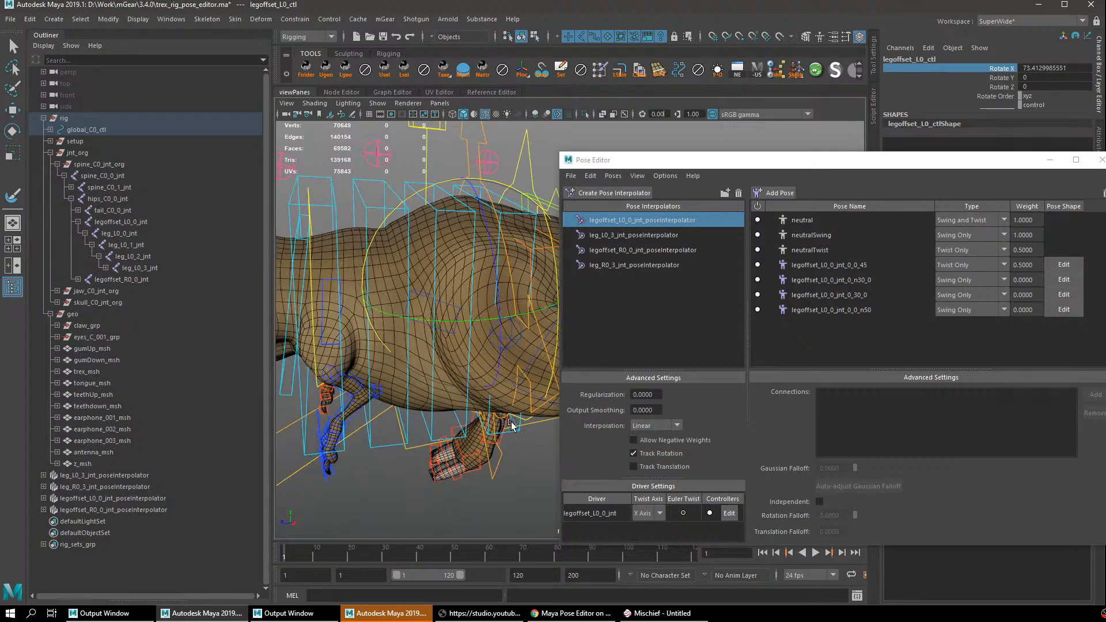
# Review the type options of the pose legoffset_L0_0_jnt_0_0_n50 and reduce legoffset_L0_ctl's X twist to about 32.9.
pyautogui.click(971, 310)
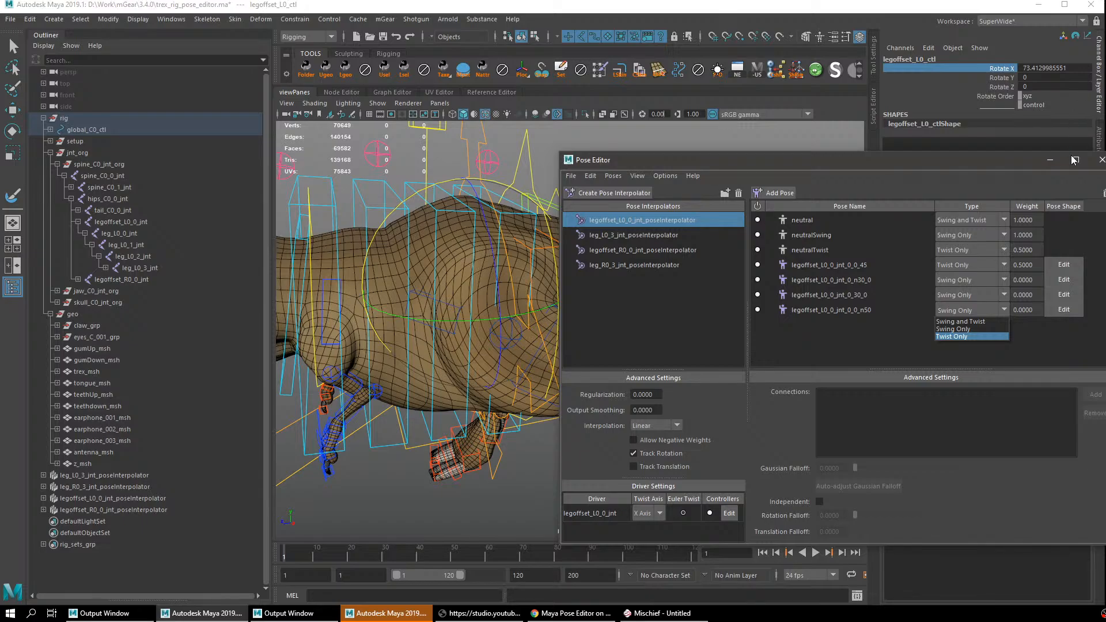
pyautogui.click(992, 165)
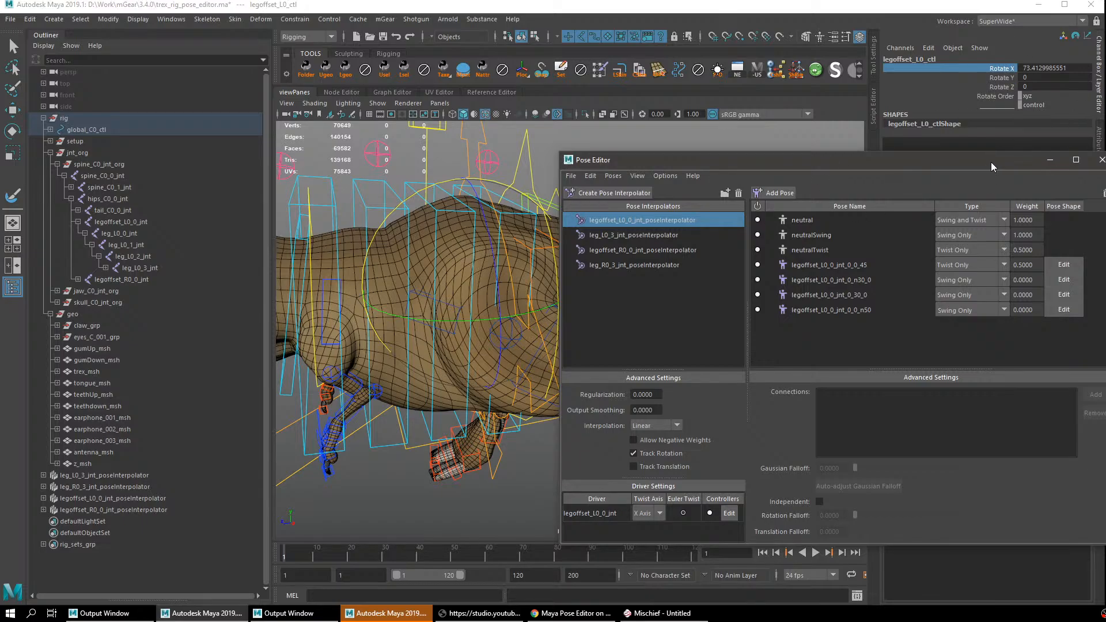
pyautogui.click(1003, 70)
pyautogui.keyDown('alt'); pyautogui.moveTo(427, 388); pyautogui.dragTo(434, 393); pyautogui.keyUp('alt')
pyautogui.moveTo(434, 394)
pyautogui.mouseDown(button='middle')
pyautogui.moveTo(363, 396)
pyautogui.moveTo(425, 389)
pyautogui.mouseUp(button='middle')
pyautogui.click(966, 312)
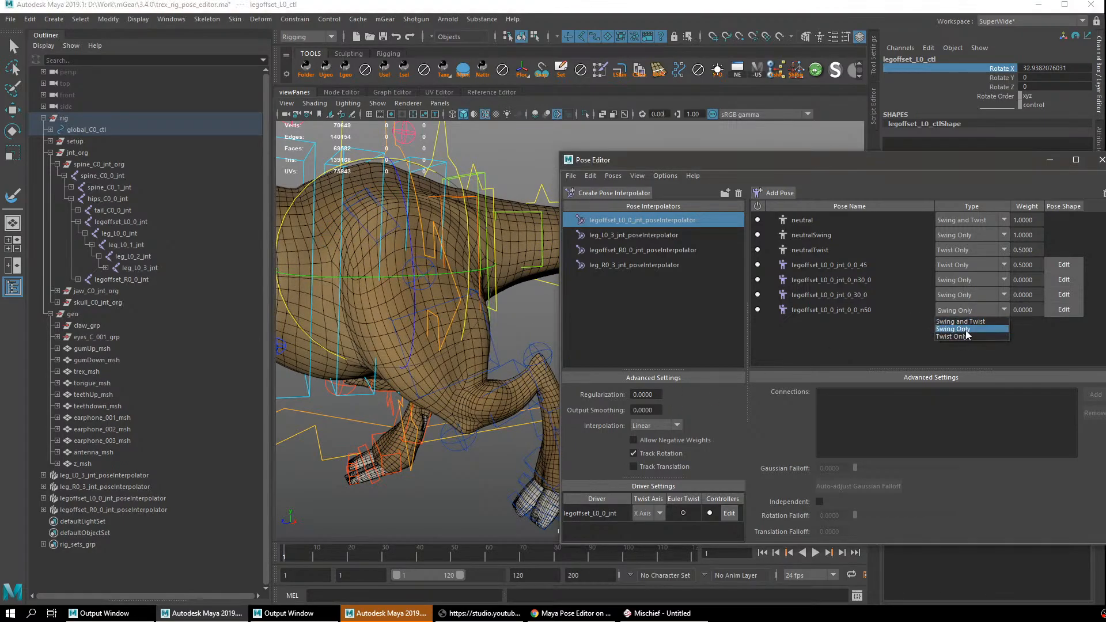
pyautogui.keyDown('alt'); pyautogui.moveTo(418, 433); pyautogui.dragTo(505, 441, button='middle'); pyautogui.keyUp('alt')
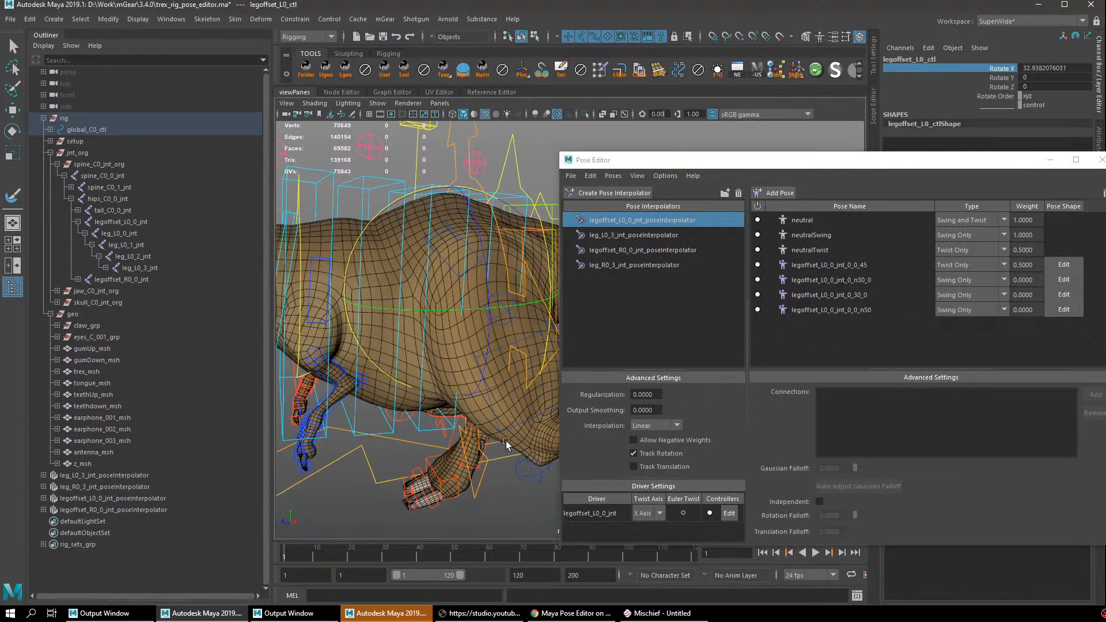
# Minimize the Pose Editor and reset legoffset_L0_ctl's X rotation to 0.
pyautogui.click(1057, 161)
pyautogui.click(1042, 68)
pyautogui.write('0')
pyautogui.press('Return')
pyautogui.keyDown('alt'); pyautogui.moveTo(493, 315); pyautogui.dragTo(540, 316, button='middle'); pyautogui.keyUp('alt')
# Rotate legoffset_L0_ctl freely to about -10.2, -12.2, 20.7, restore the Pose Editor and show the type options of legoffset_L0_0_jnt_0_0_n50.
pyautogui.press('e')
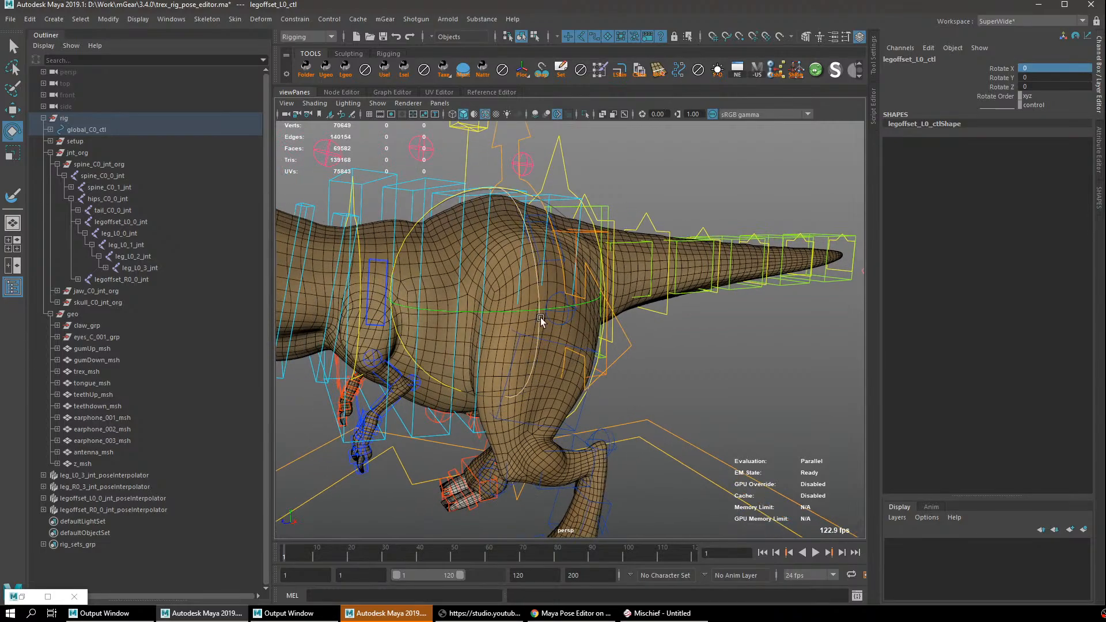
pyautogui.moveTo(540, 316); pyautogui.dragTo(513, 329)
pyautogui.click(1051, 68)
pyautogui.moveTo(1048, 80); pyautogui.dragTo(1048, 86)
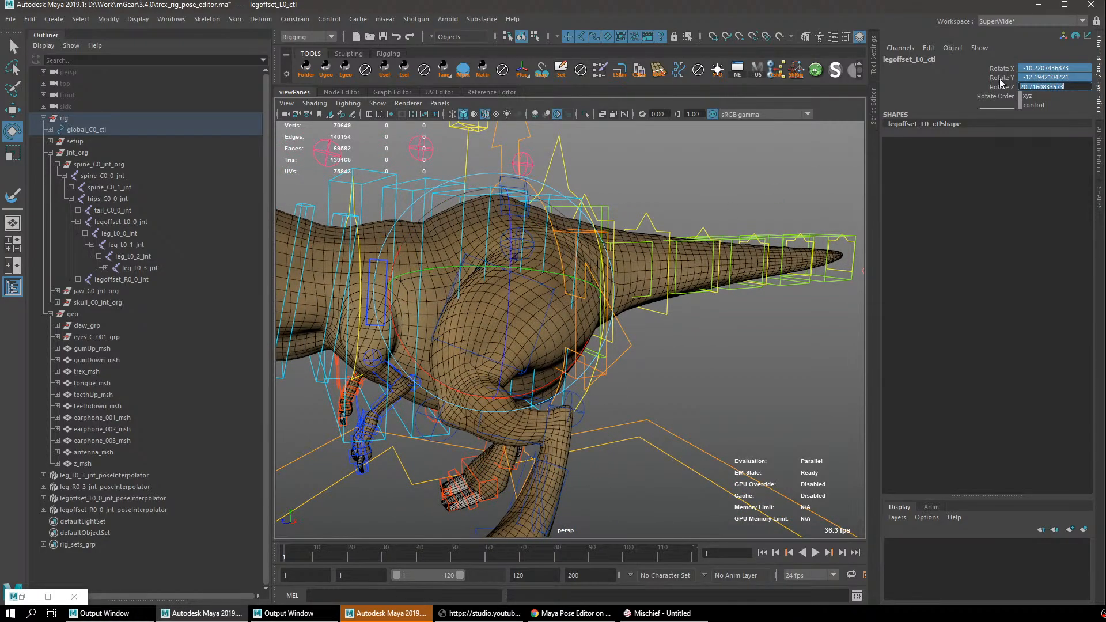
pyautogui.click(25, 599)
pyautogui.click(982, 310)
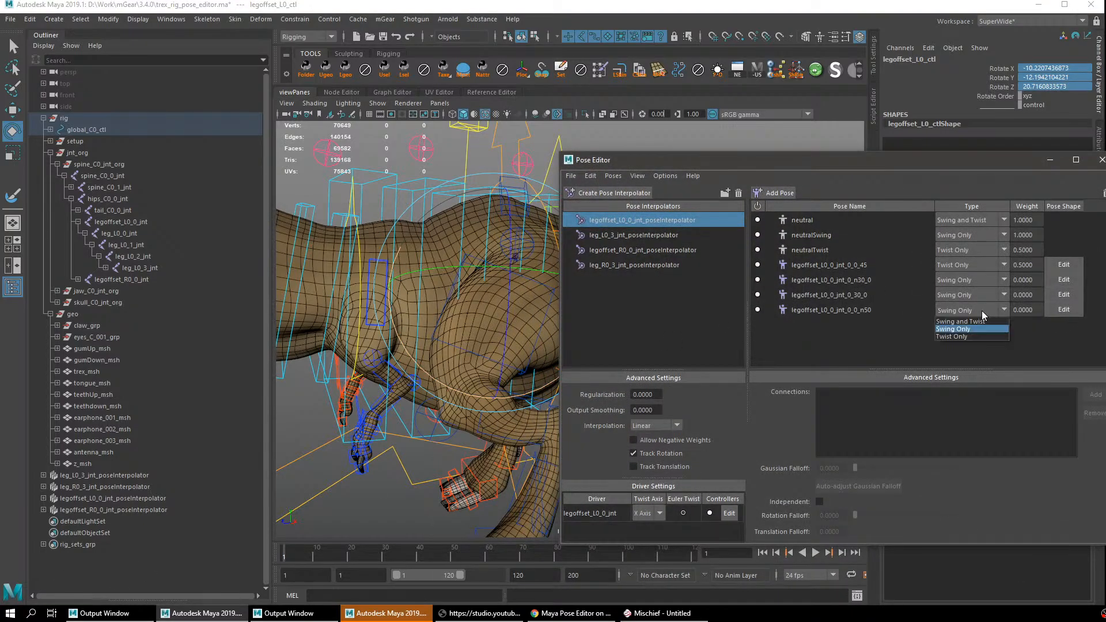